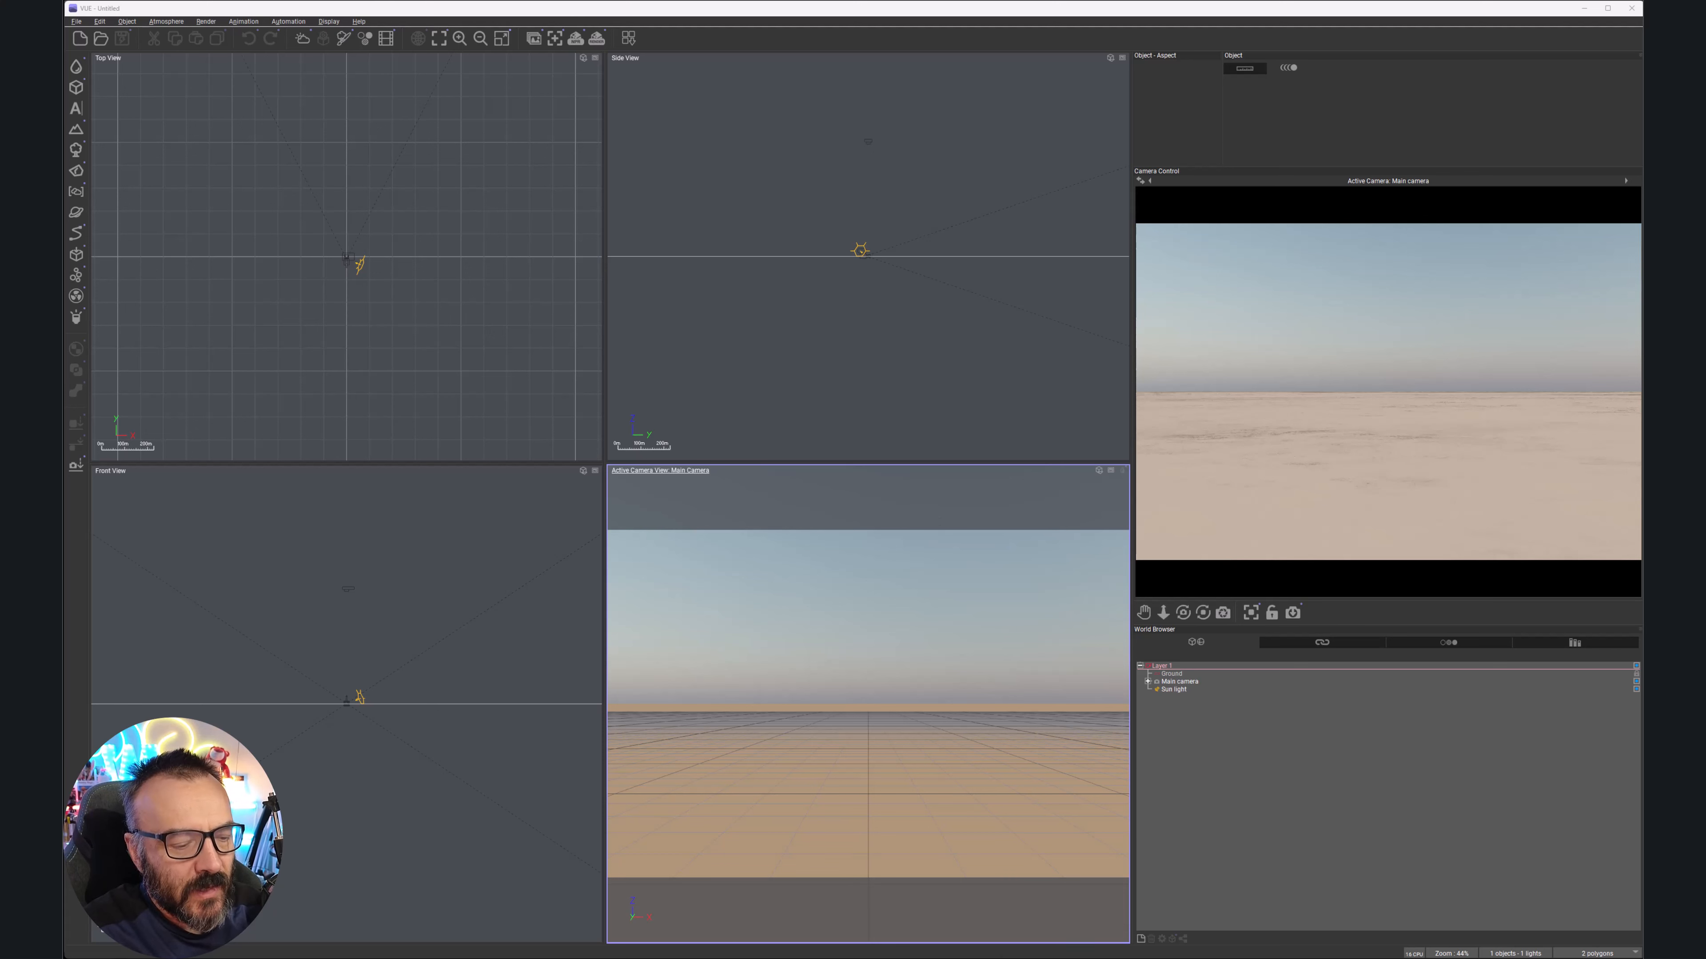
# Switch to the Photoshop document showing the black camera icon on a white canvas
pyautogui.hotkey('alt', 'Tab')
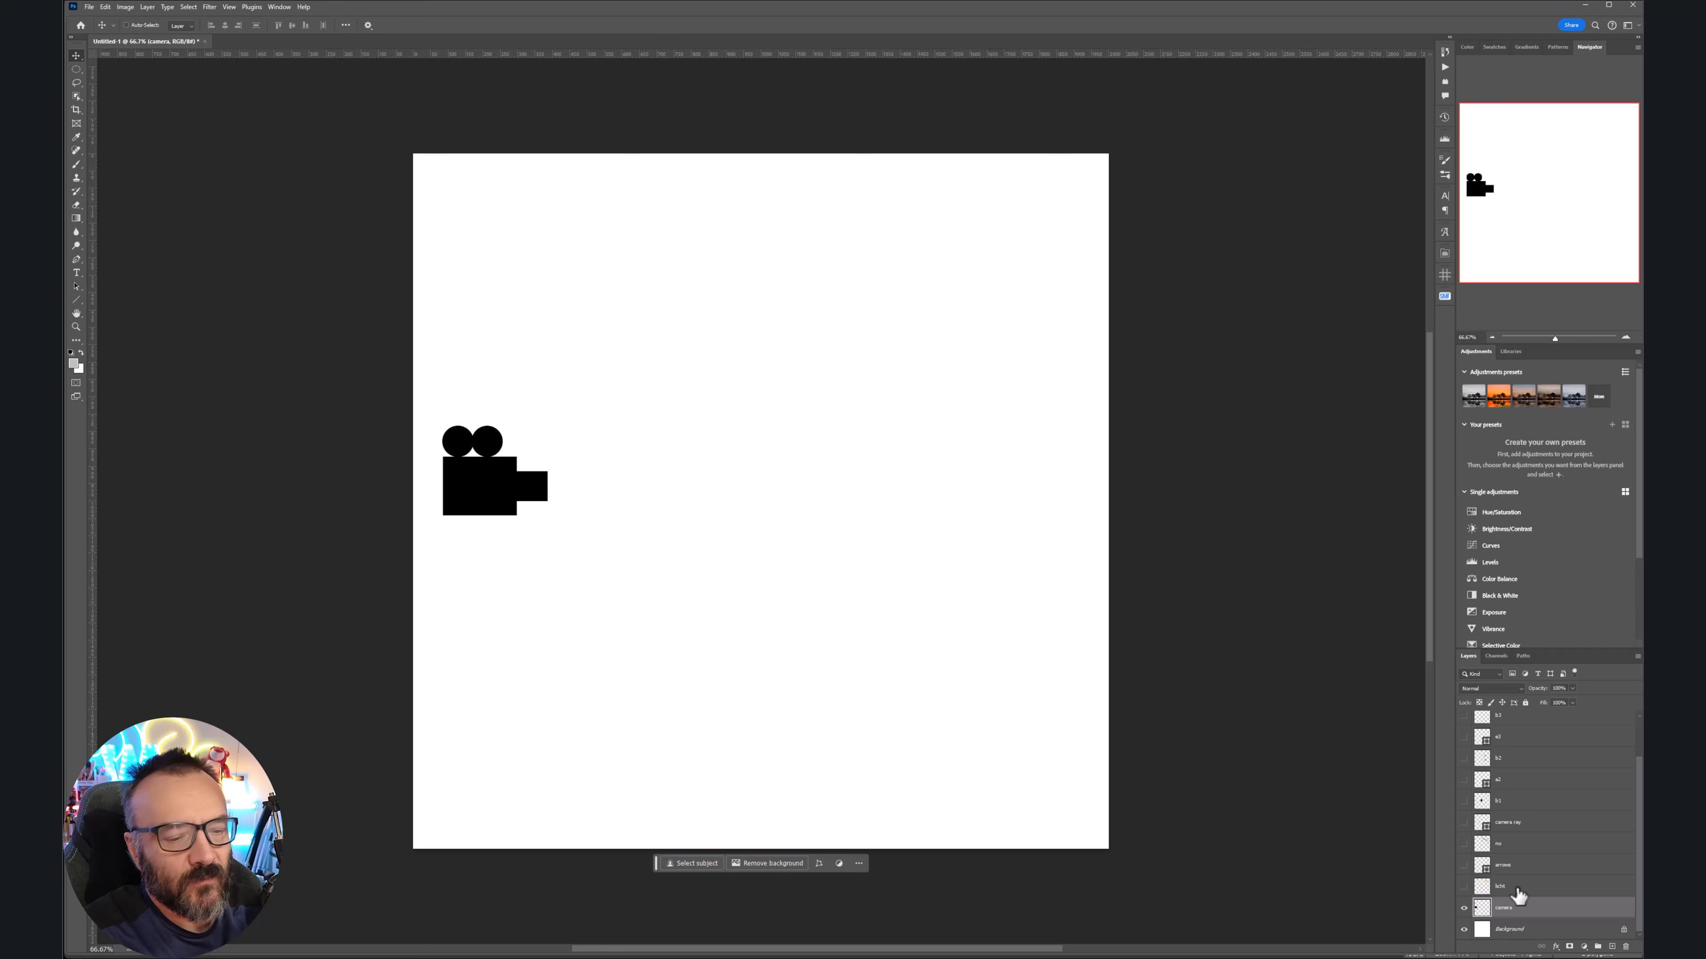
# Toggle the licht, arrows, no and camera ray layers so only the camera's three red rays remain visible
pyautogui.click(1465, 887)
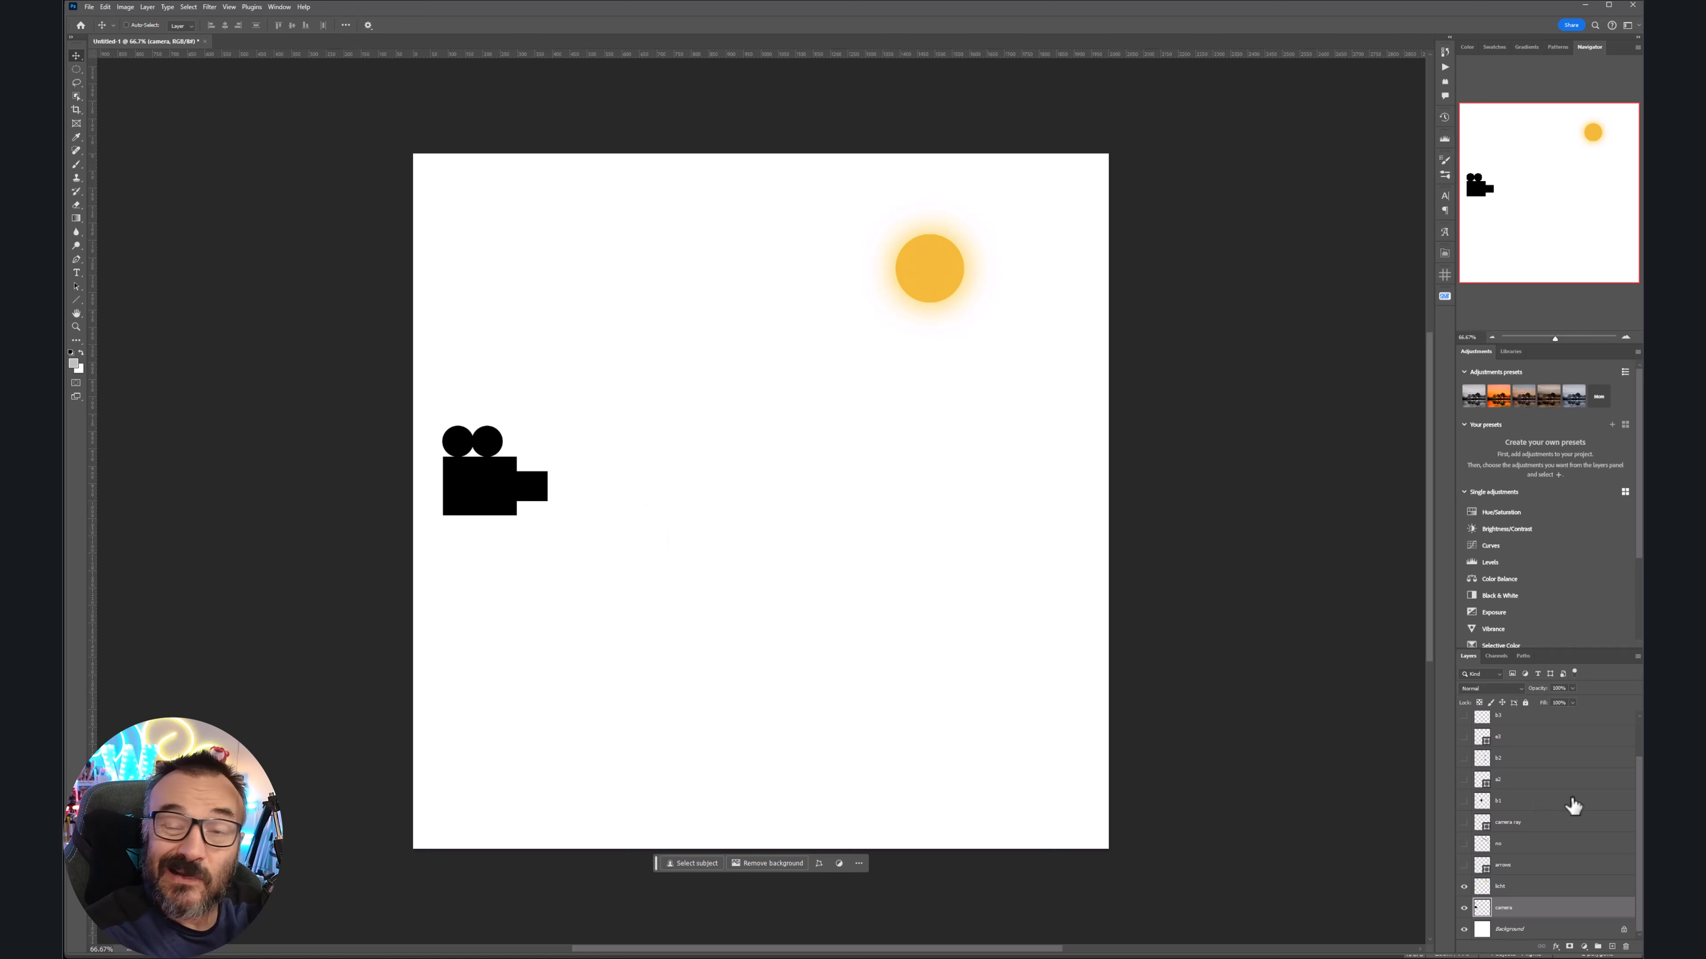
pyautogui.click(1464, 865)
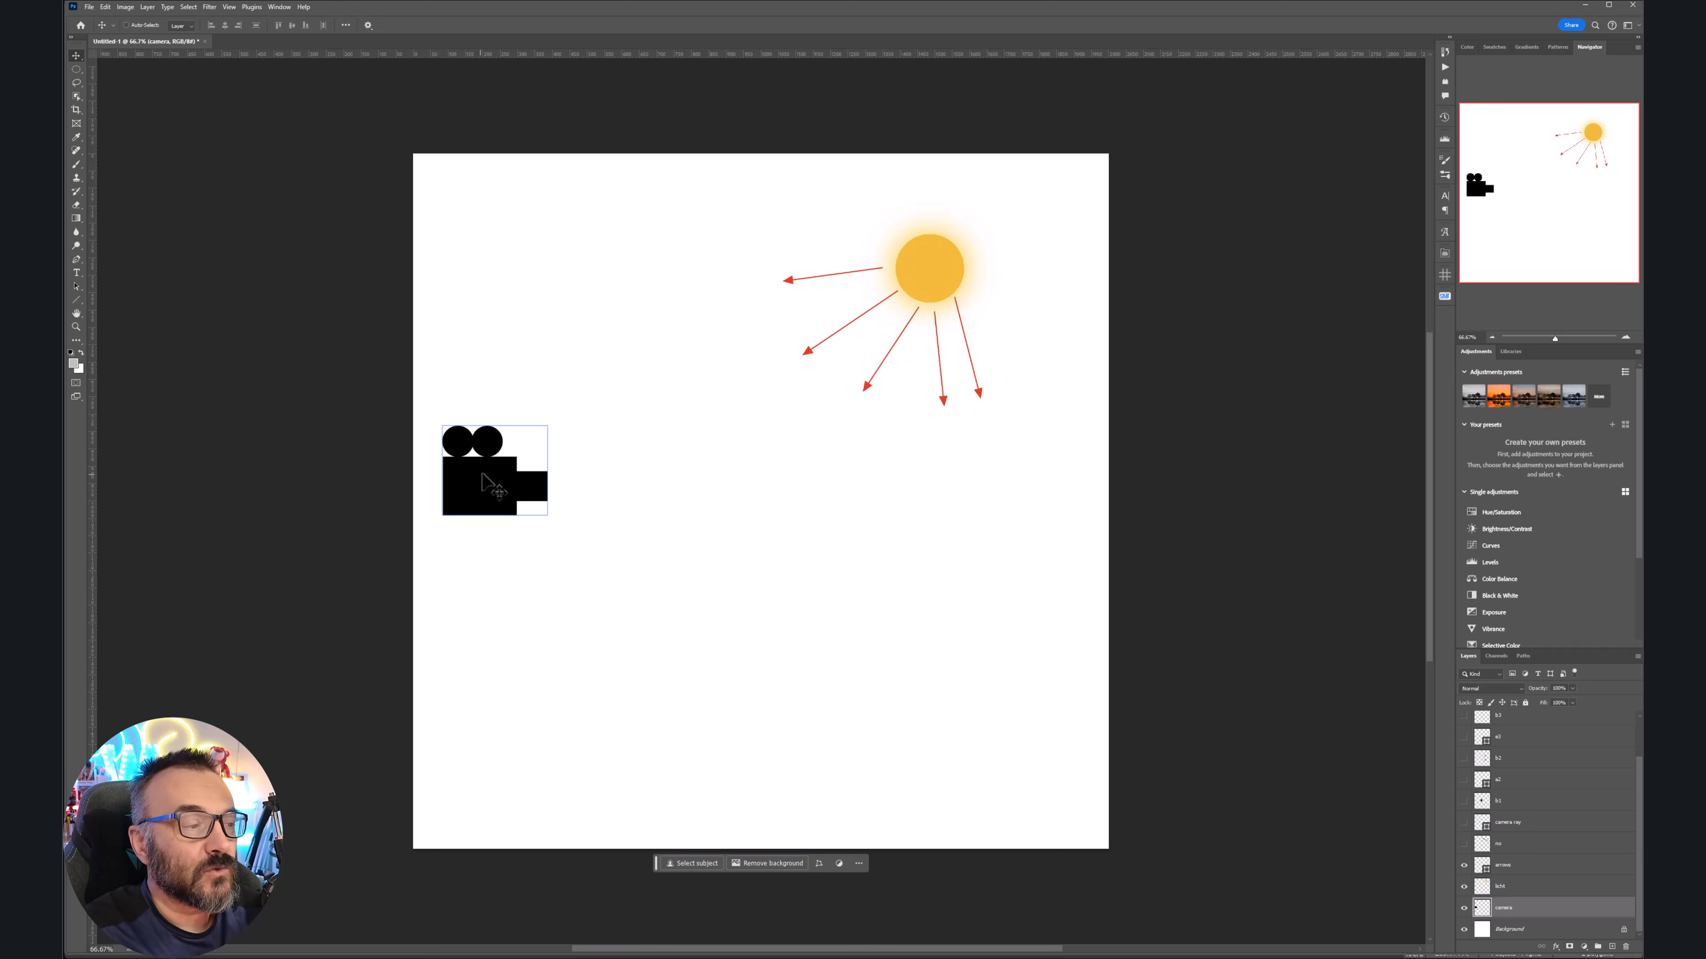
pyautogui.click(1464, 844)
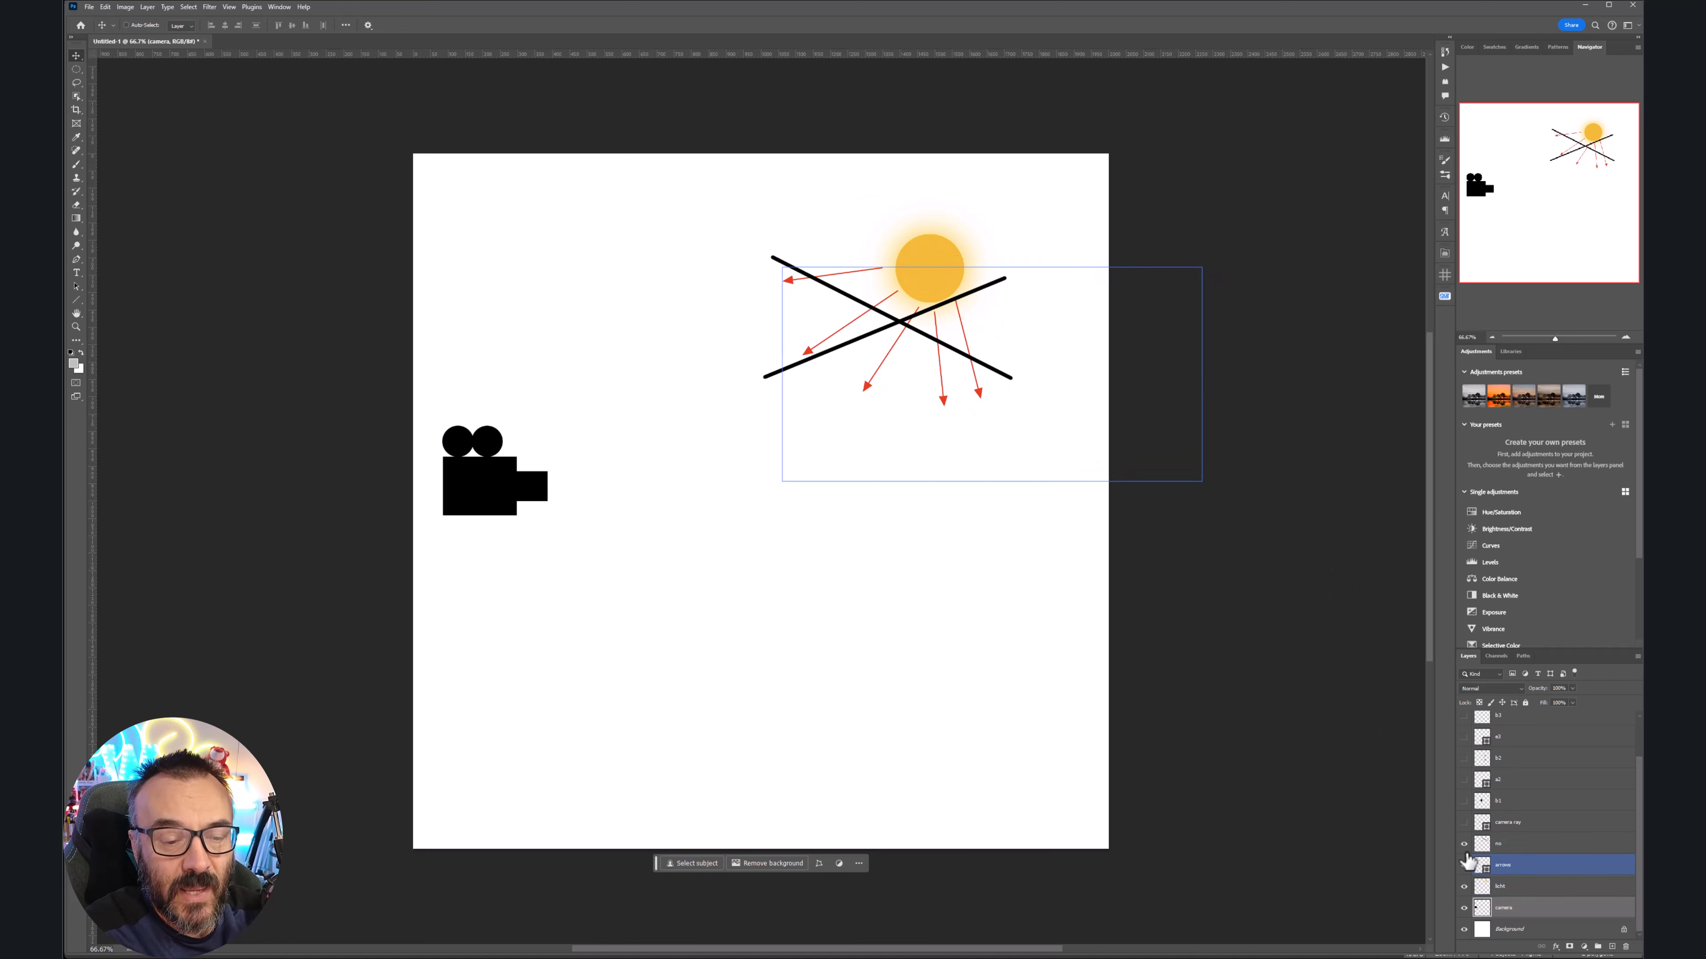
pyautogui.click(1464, 822)
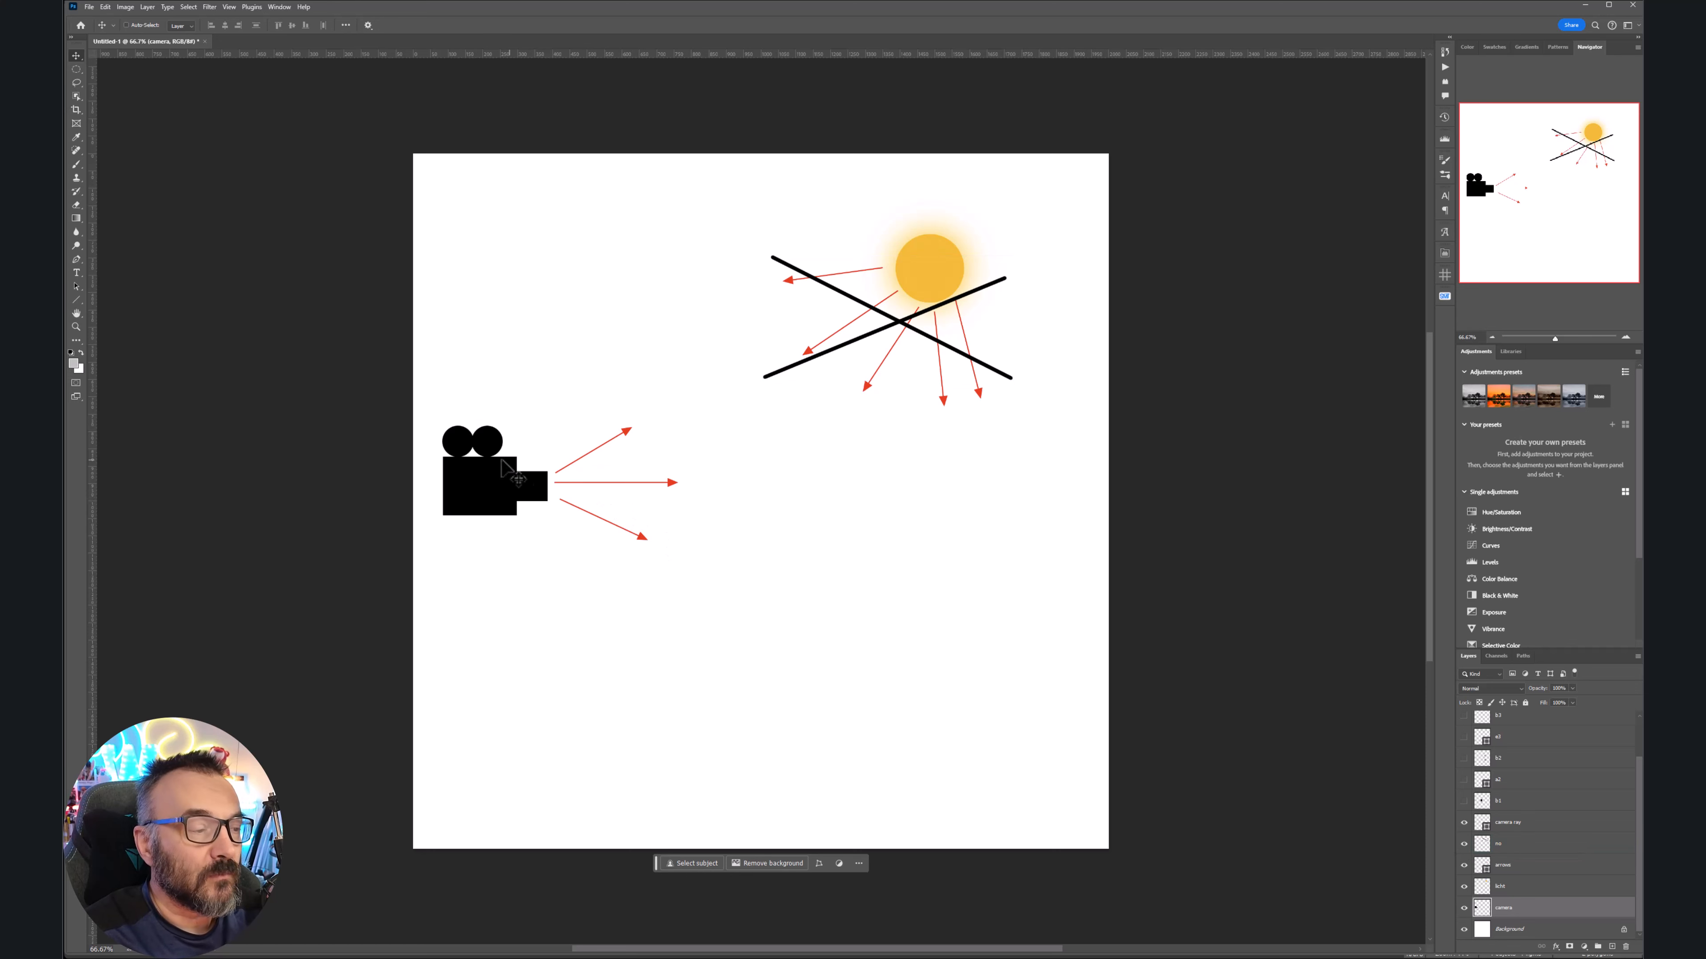
pyautogui.click(1464, 886)
pyautogui.click(1464, 866)
pyautogui.click(1464, 845)
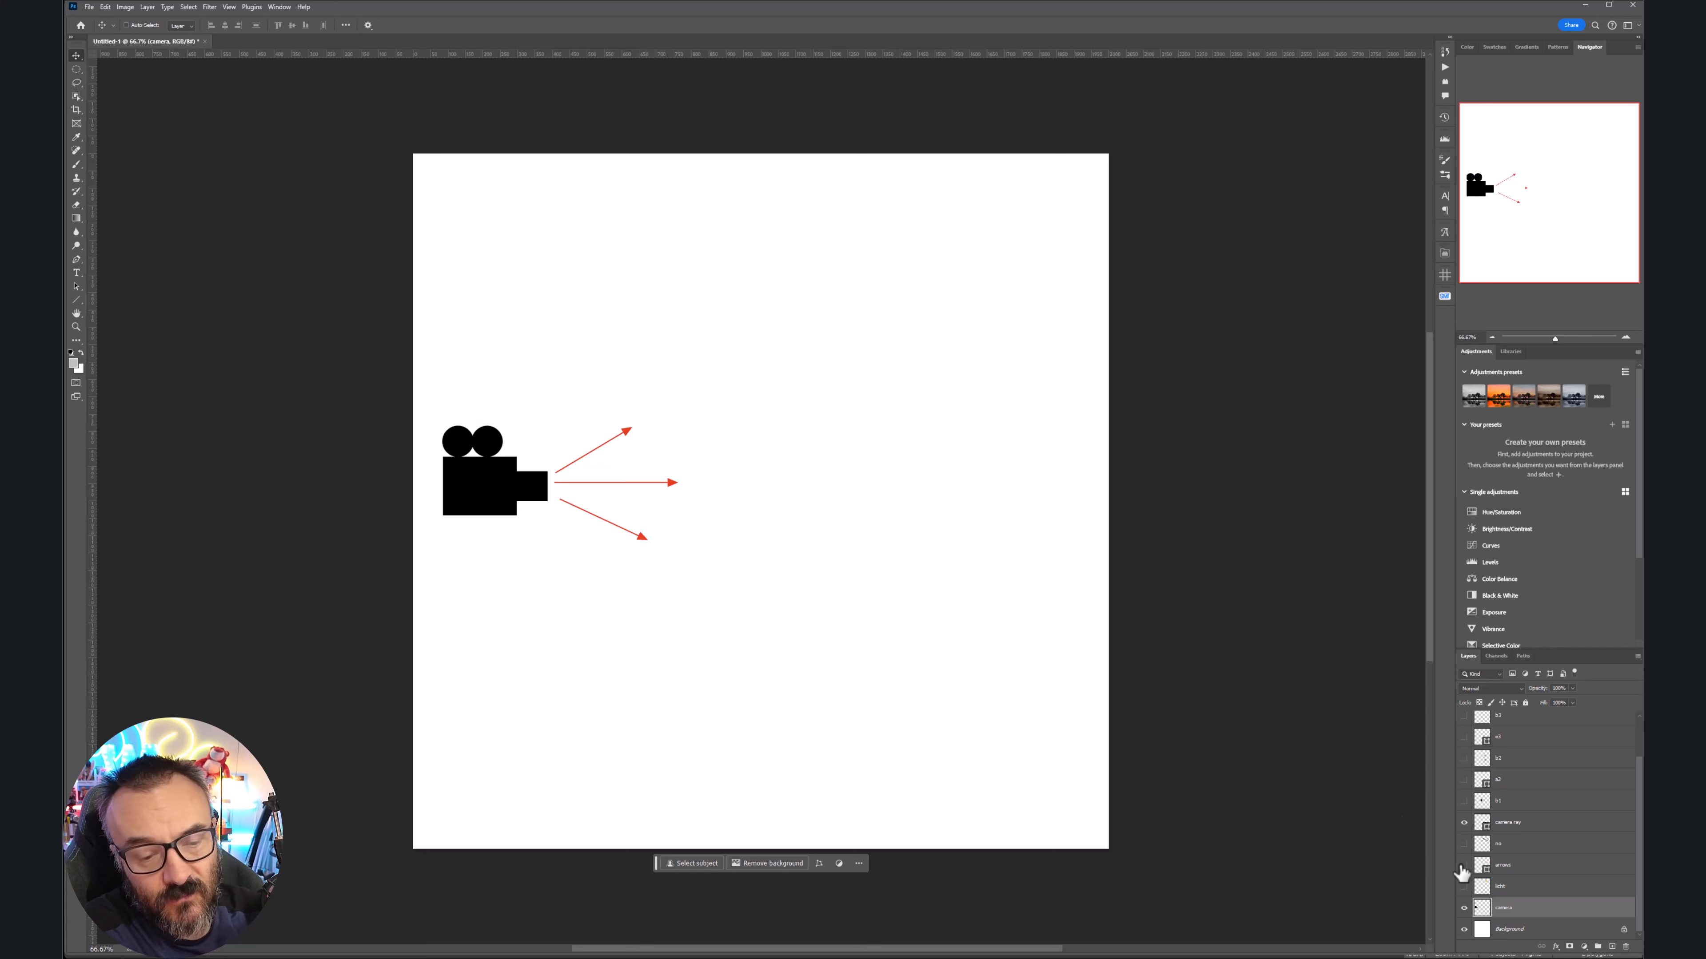
# Show the b1 black circle and its a2 red arrows on the camera's middle ray
pyautogui.click(1464, 886)
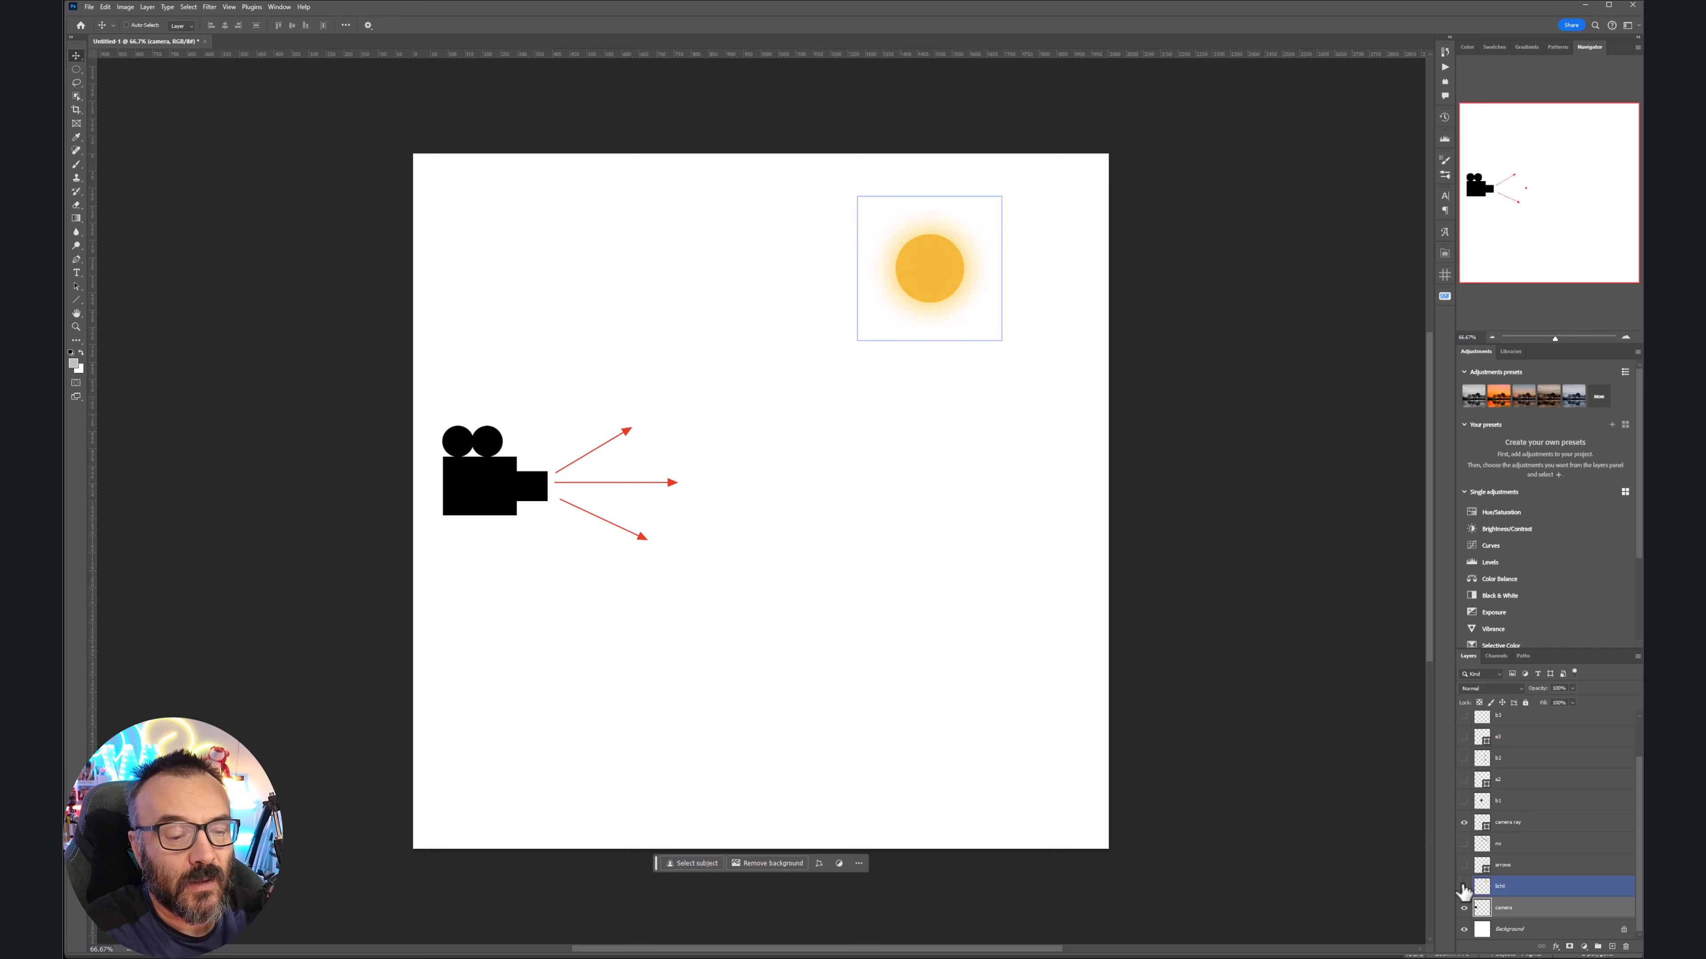
pyautogui.click(1464, 886)
pyautogui.click(1464, 800)
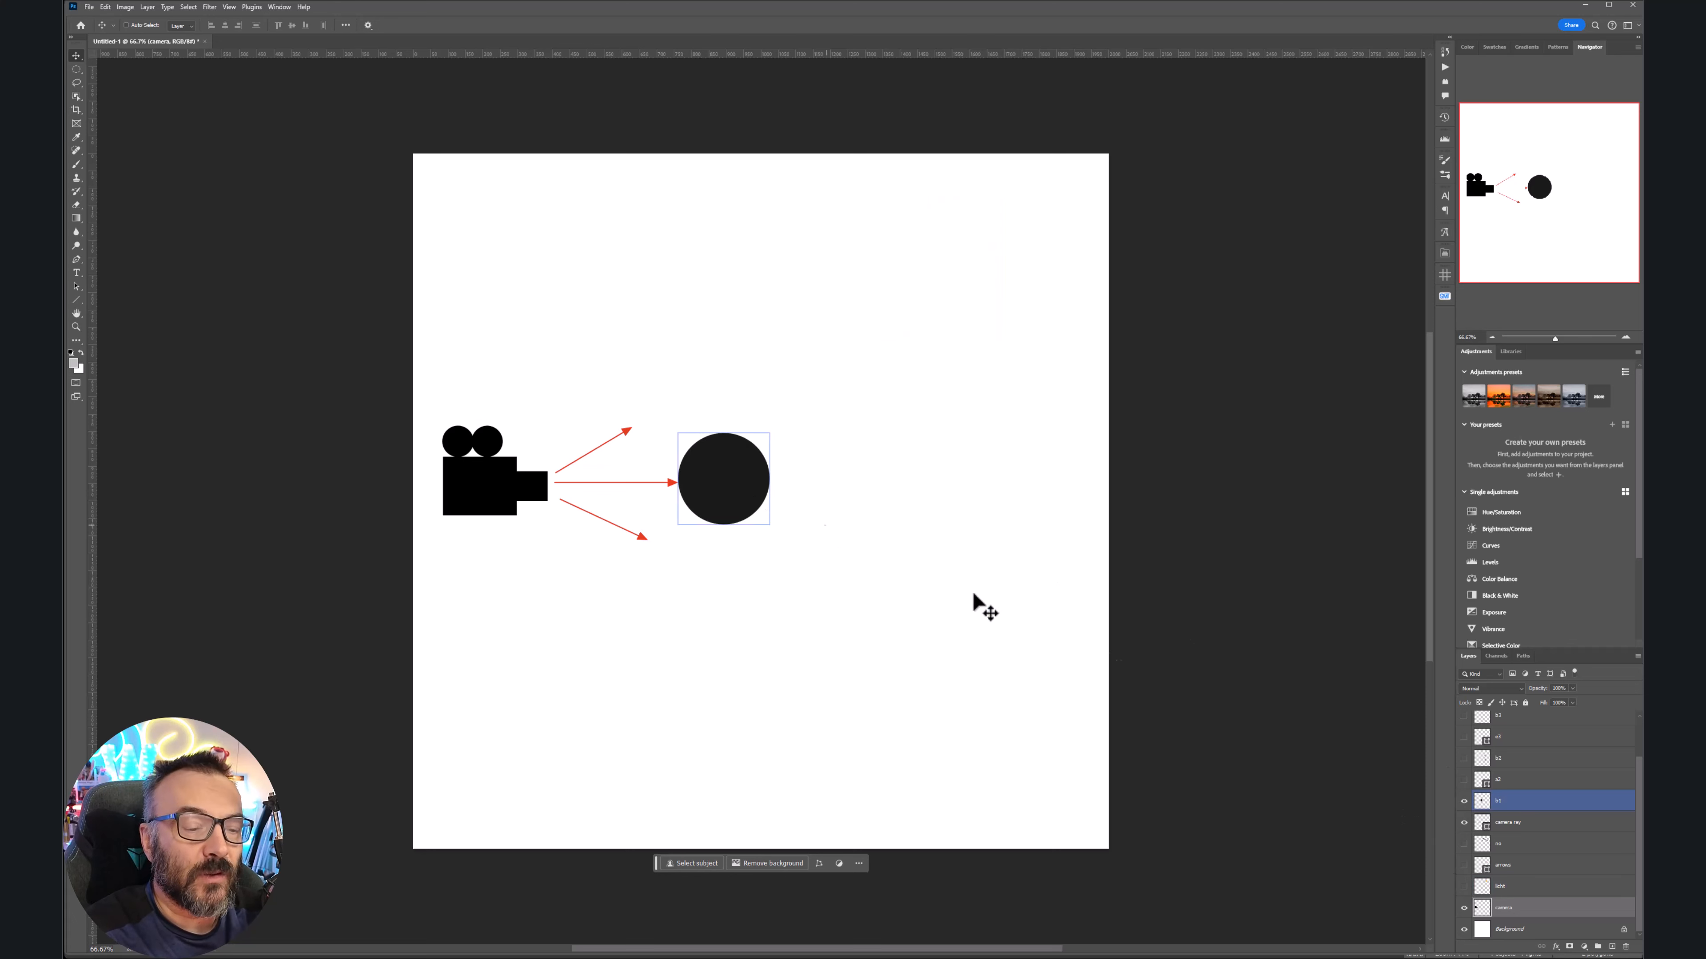
pyautogui.click(1464, 779)
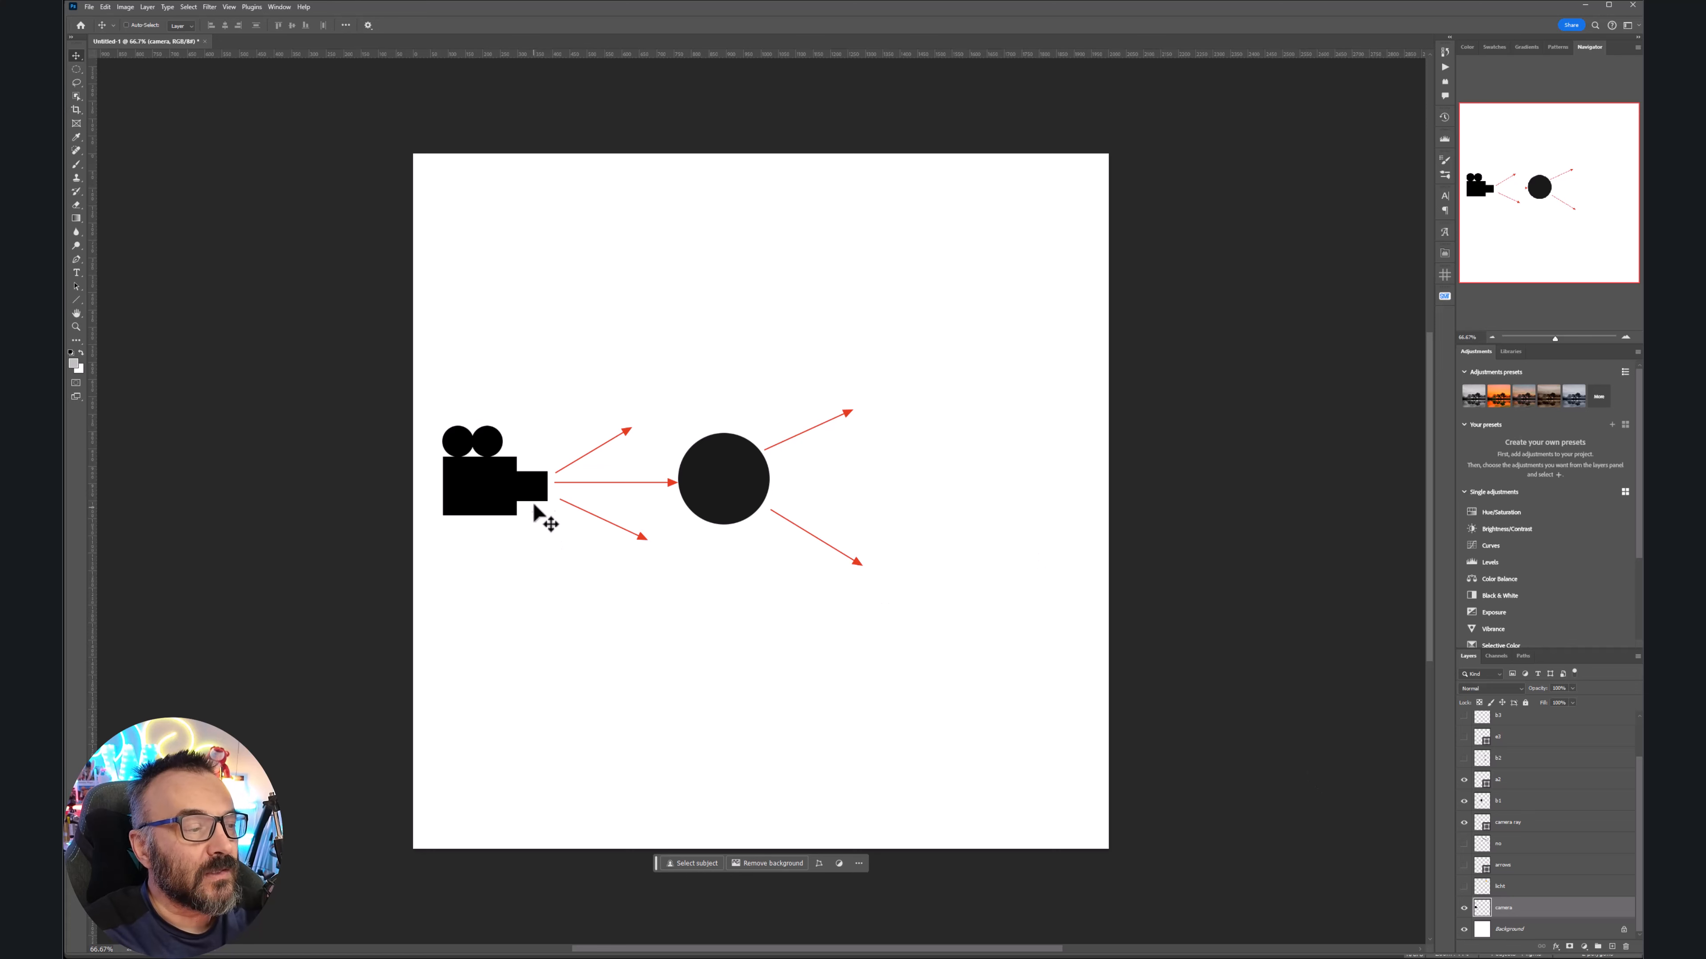
# Reveal the b2 grey circles at the arrow tips and deselect the black circle
pyautogui.keyDown('ctrl'); pyautogui.click(708, 501); pyautogui.keyUp('ctrl')
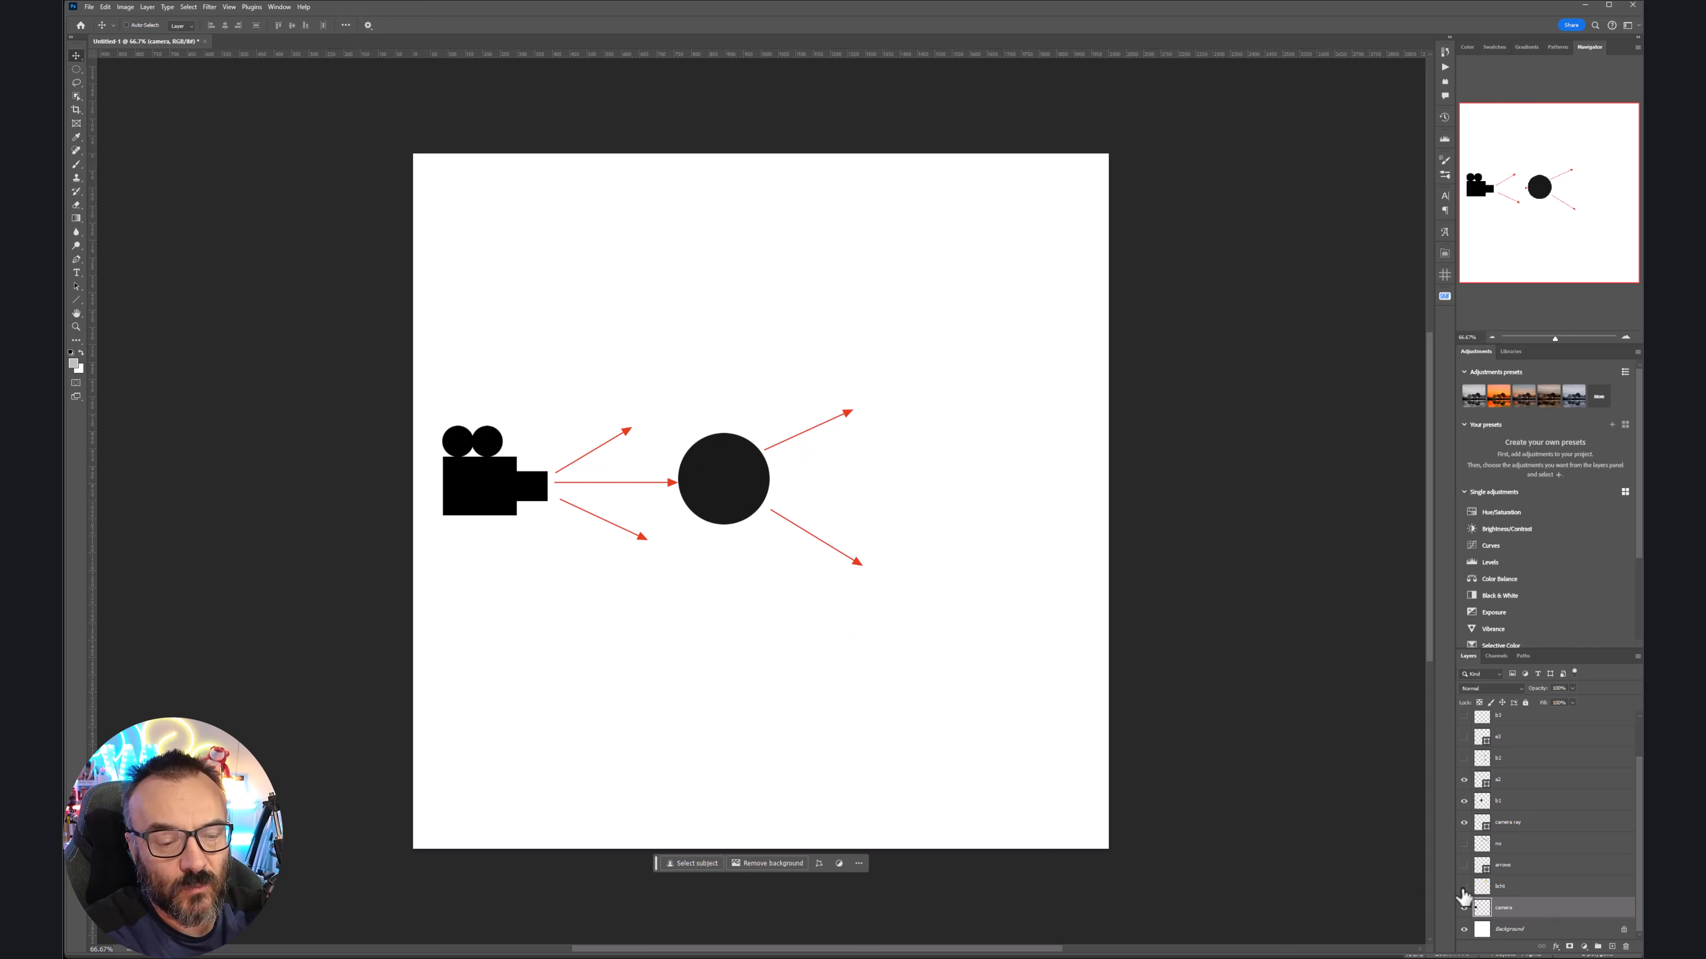
pyautogui.click(1465, 759)
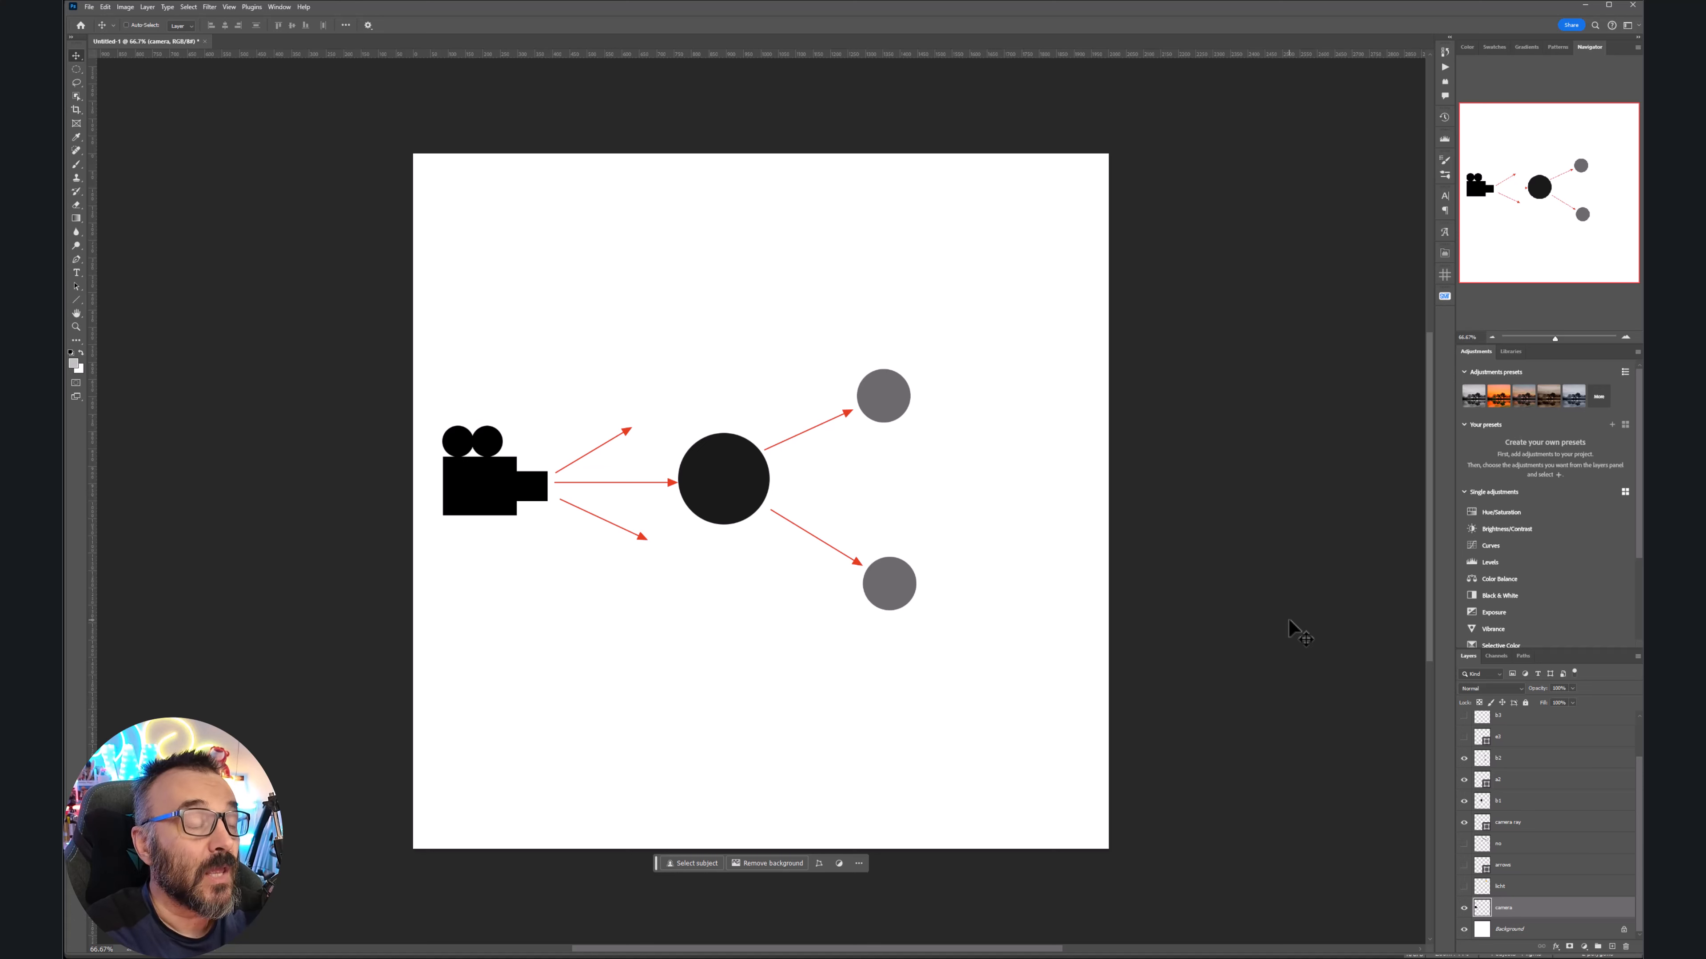
pyautogui.keyDown('ctrl'); pyautogui.click(720, 482); pyautogui.keyUp('ctrl')
pyautogui.keyDown('ctrl'); pyautogui.click(1129, 471); pyautogui.keyUp('ctrl')
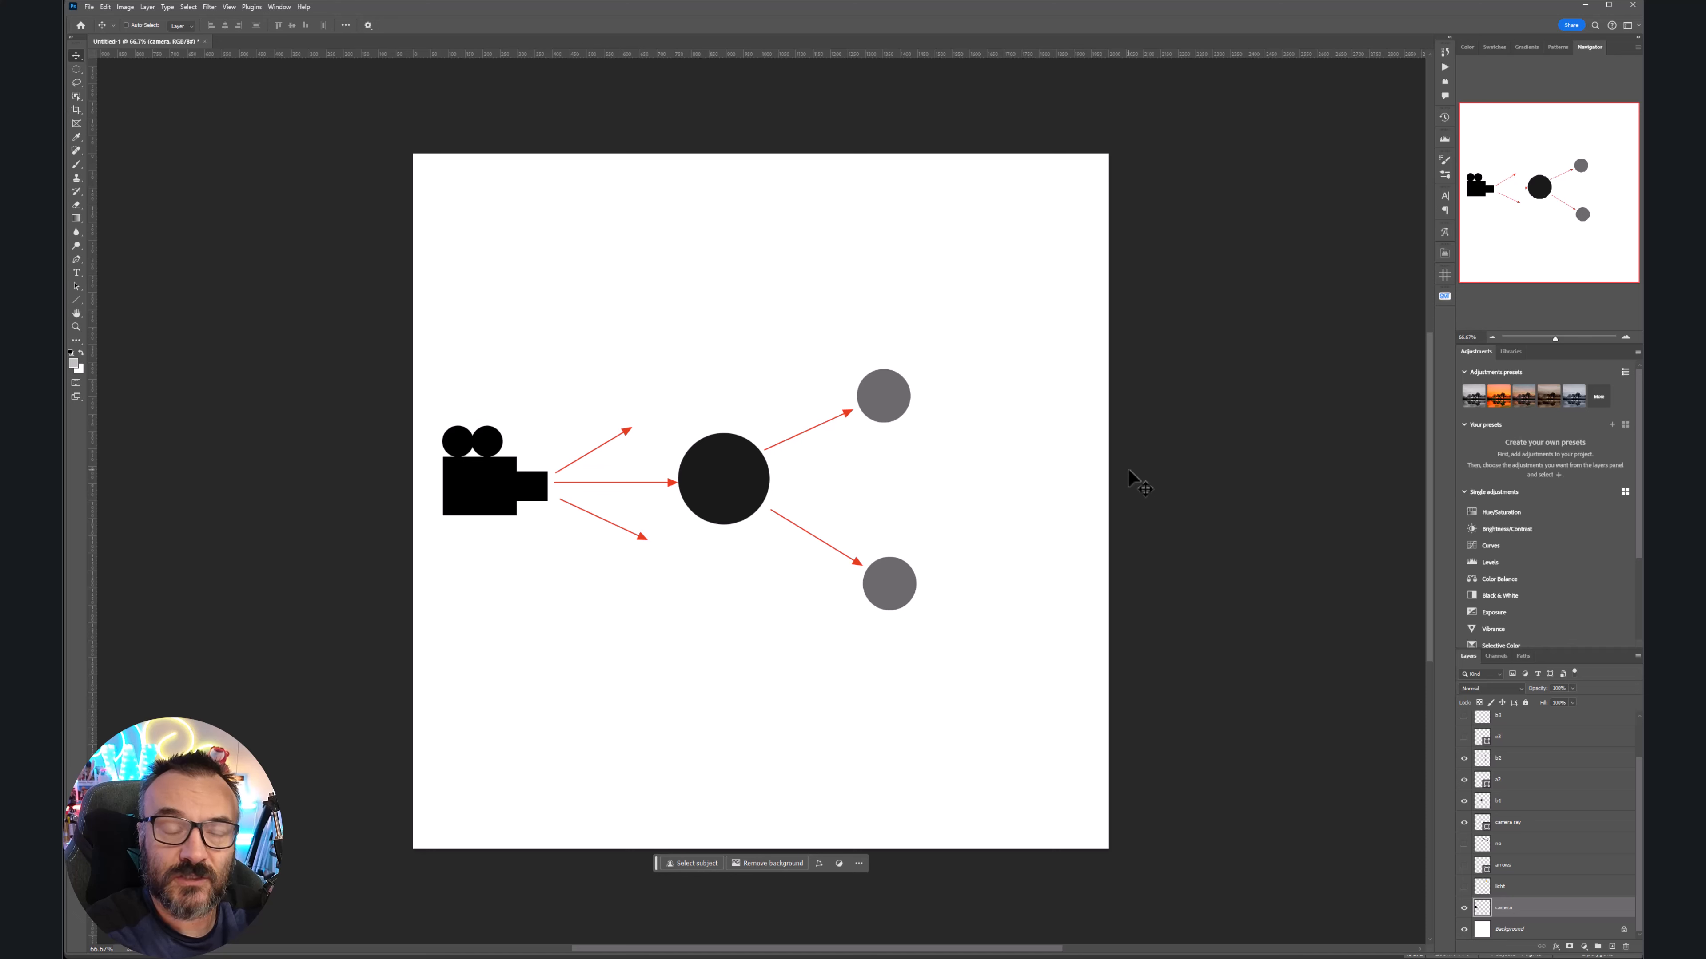
# Enable layers a3, b3, a4 and x to add light-grey circles, onward arrows and X marks
pyautogui.click(1462, 737)
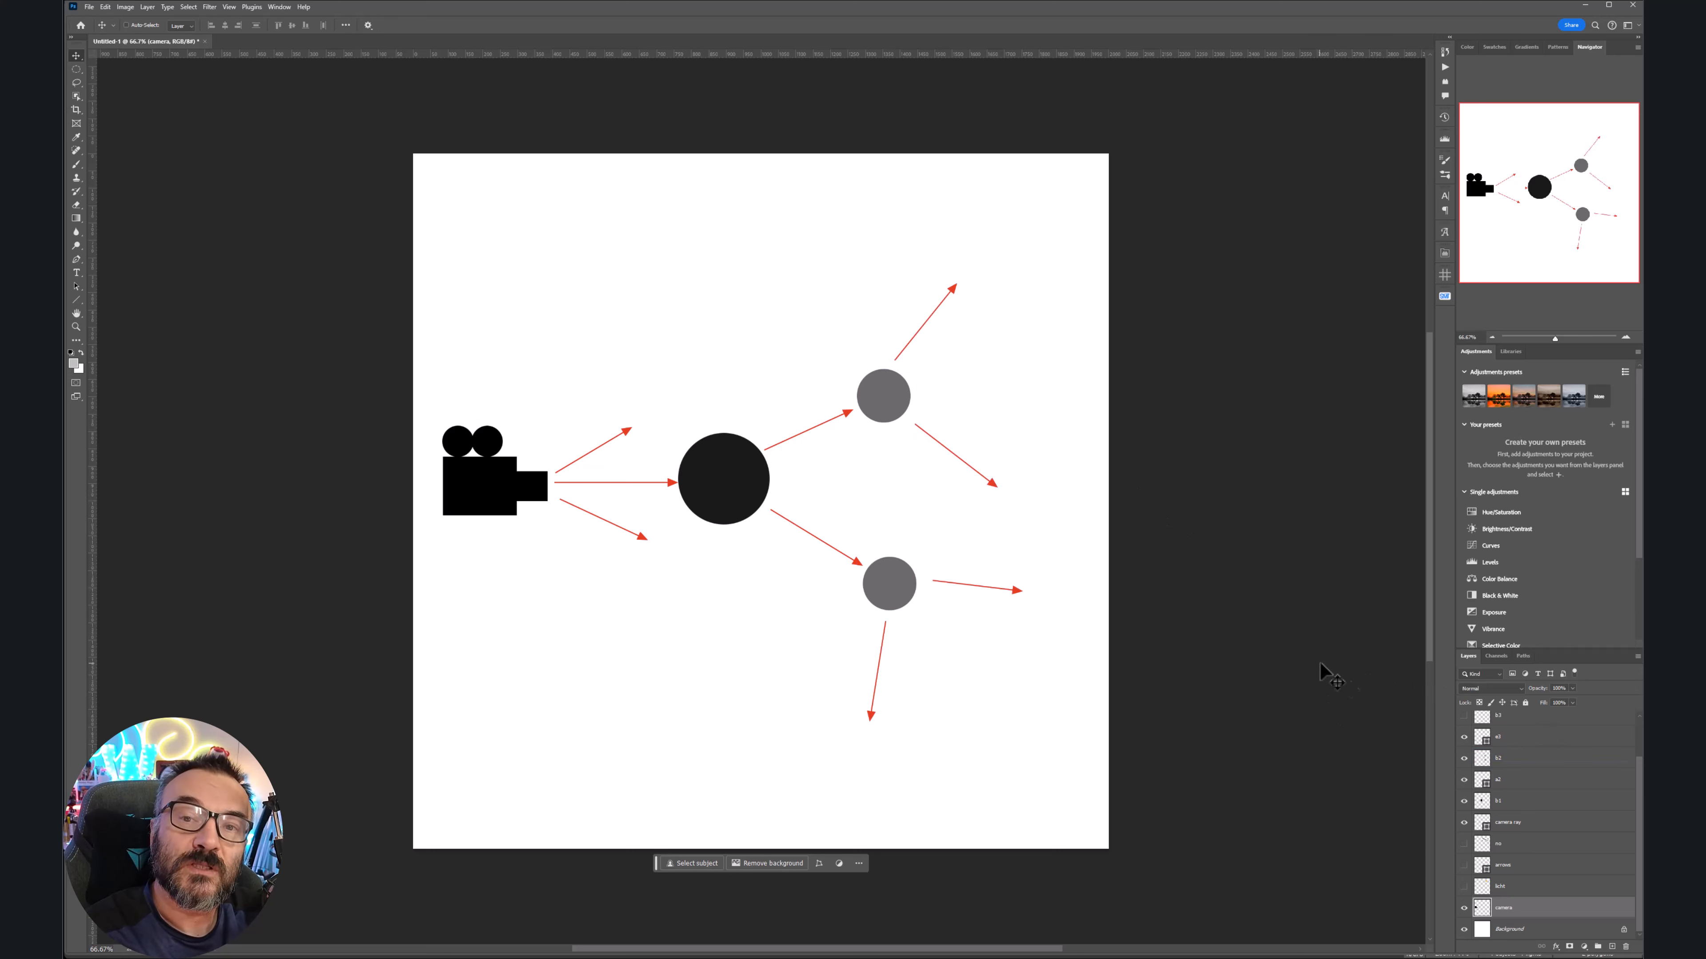
pyautogui.click(1462, 714)
pyautogui.scroll(2, 1544, 780)
pyautogui.click(1561, 770)
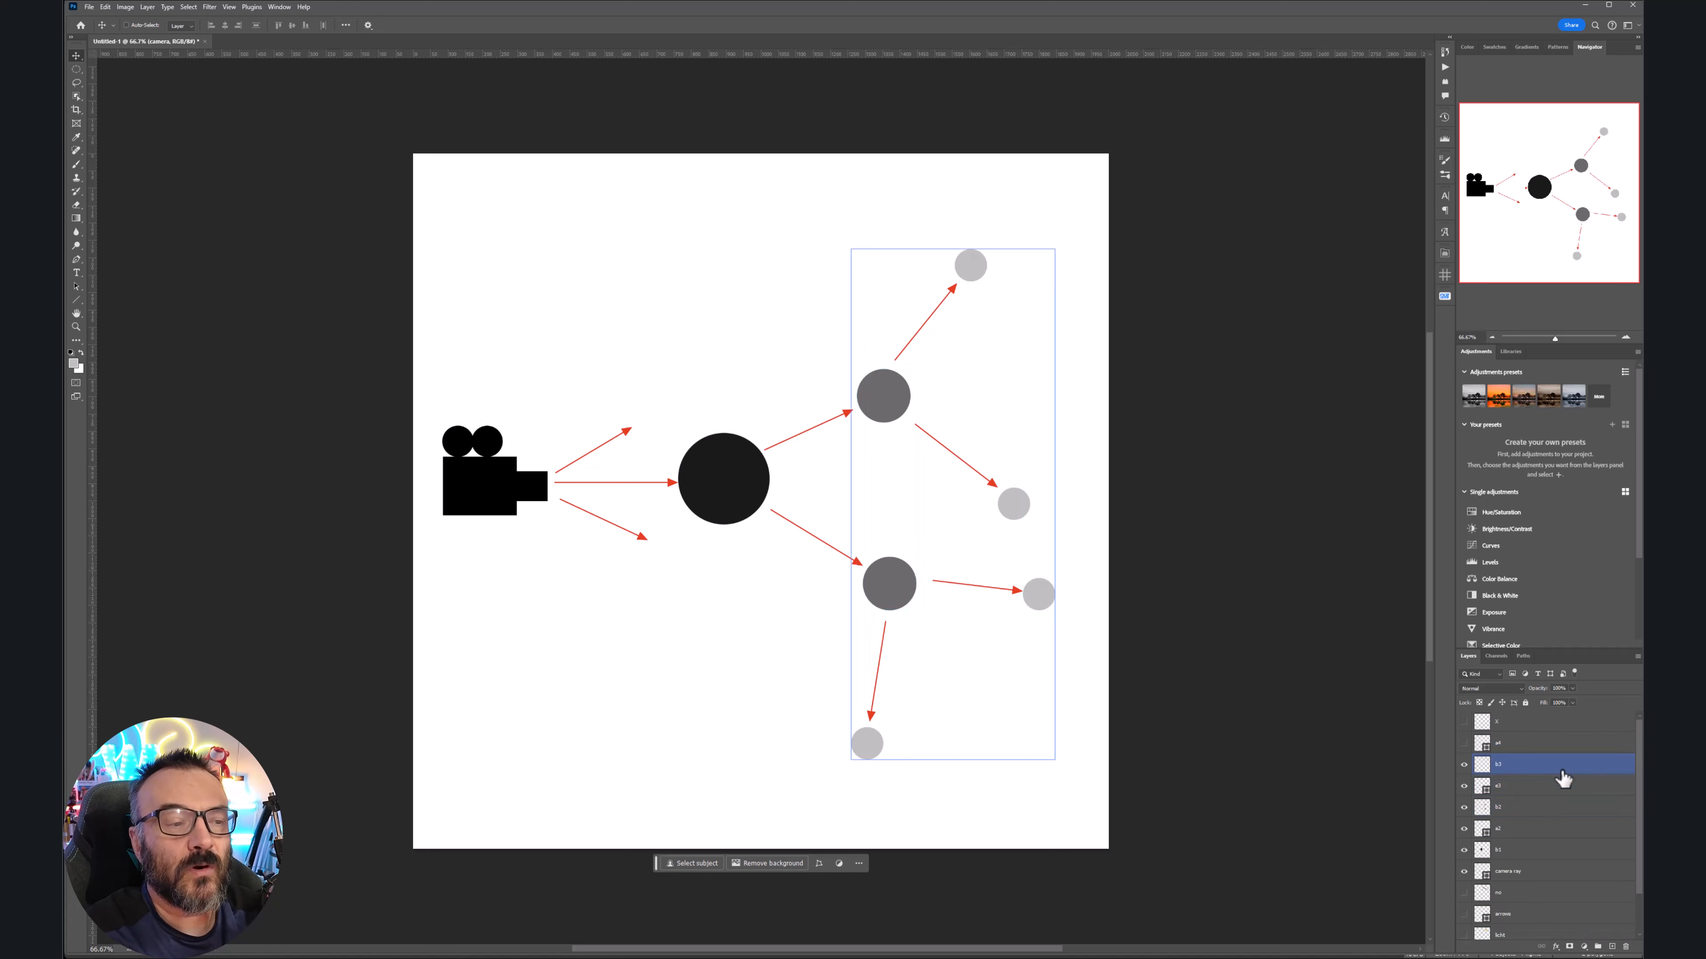
pyautogui.click(1195, 742)
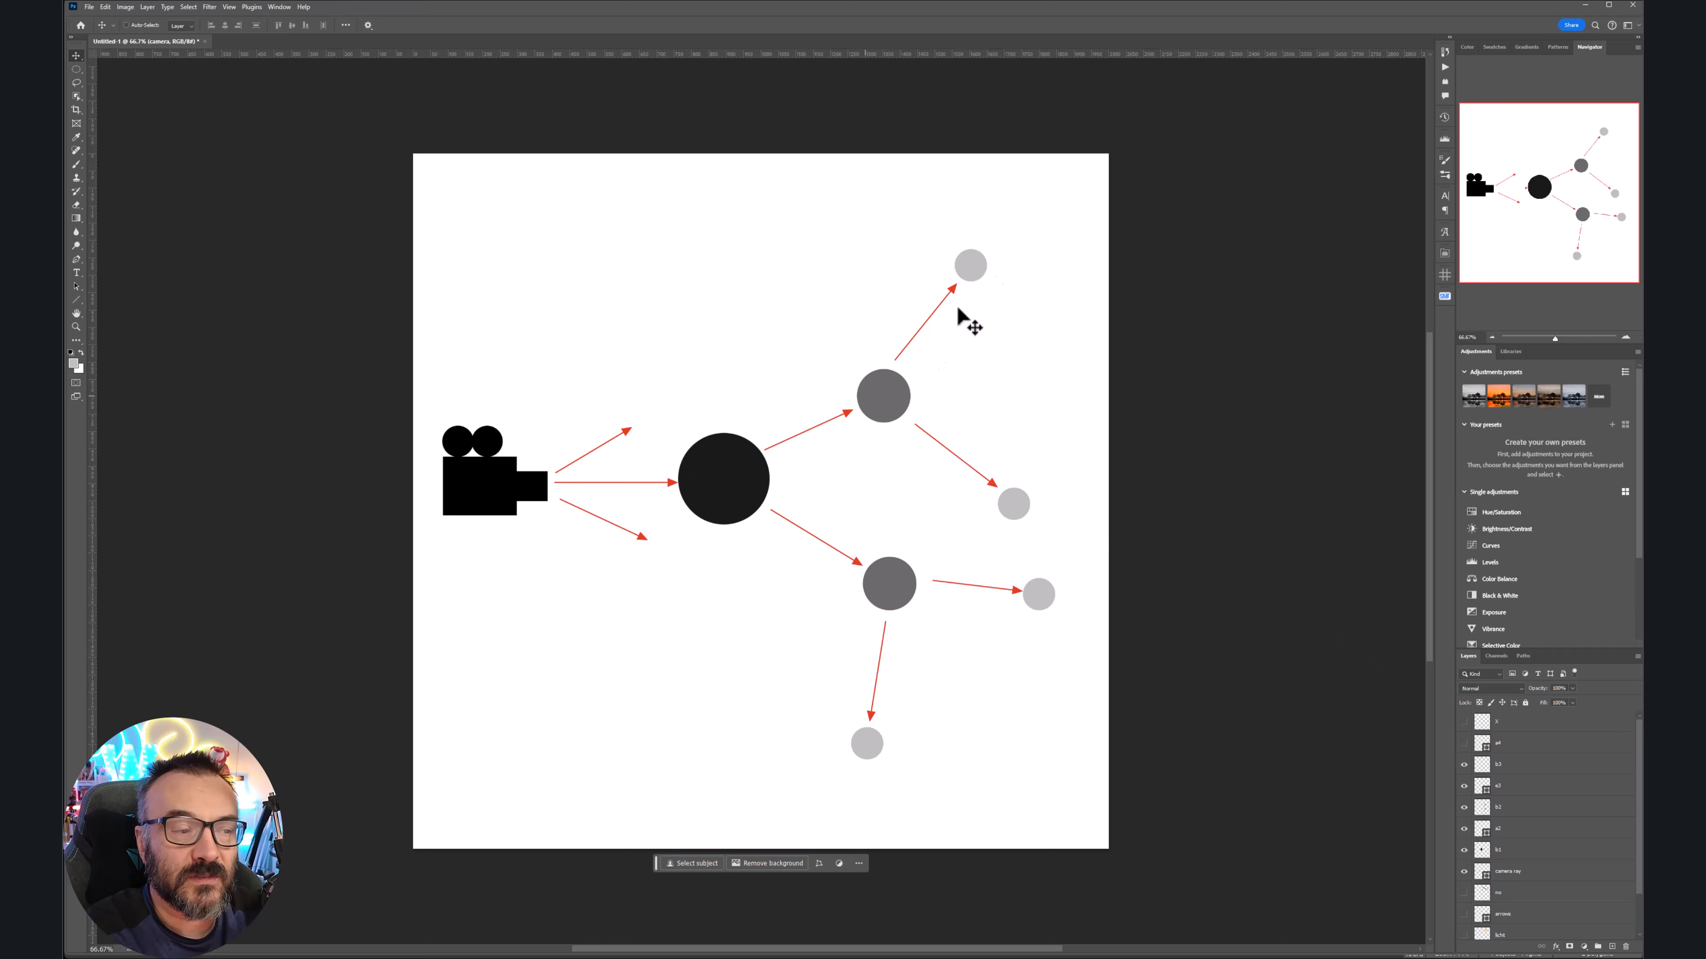
pyautogui.click(1464, 743)
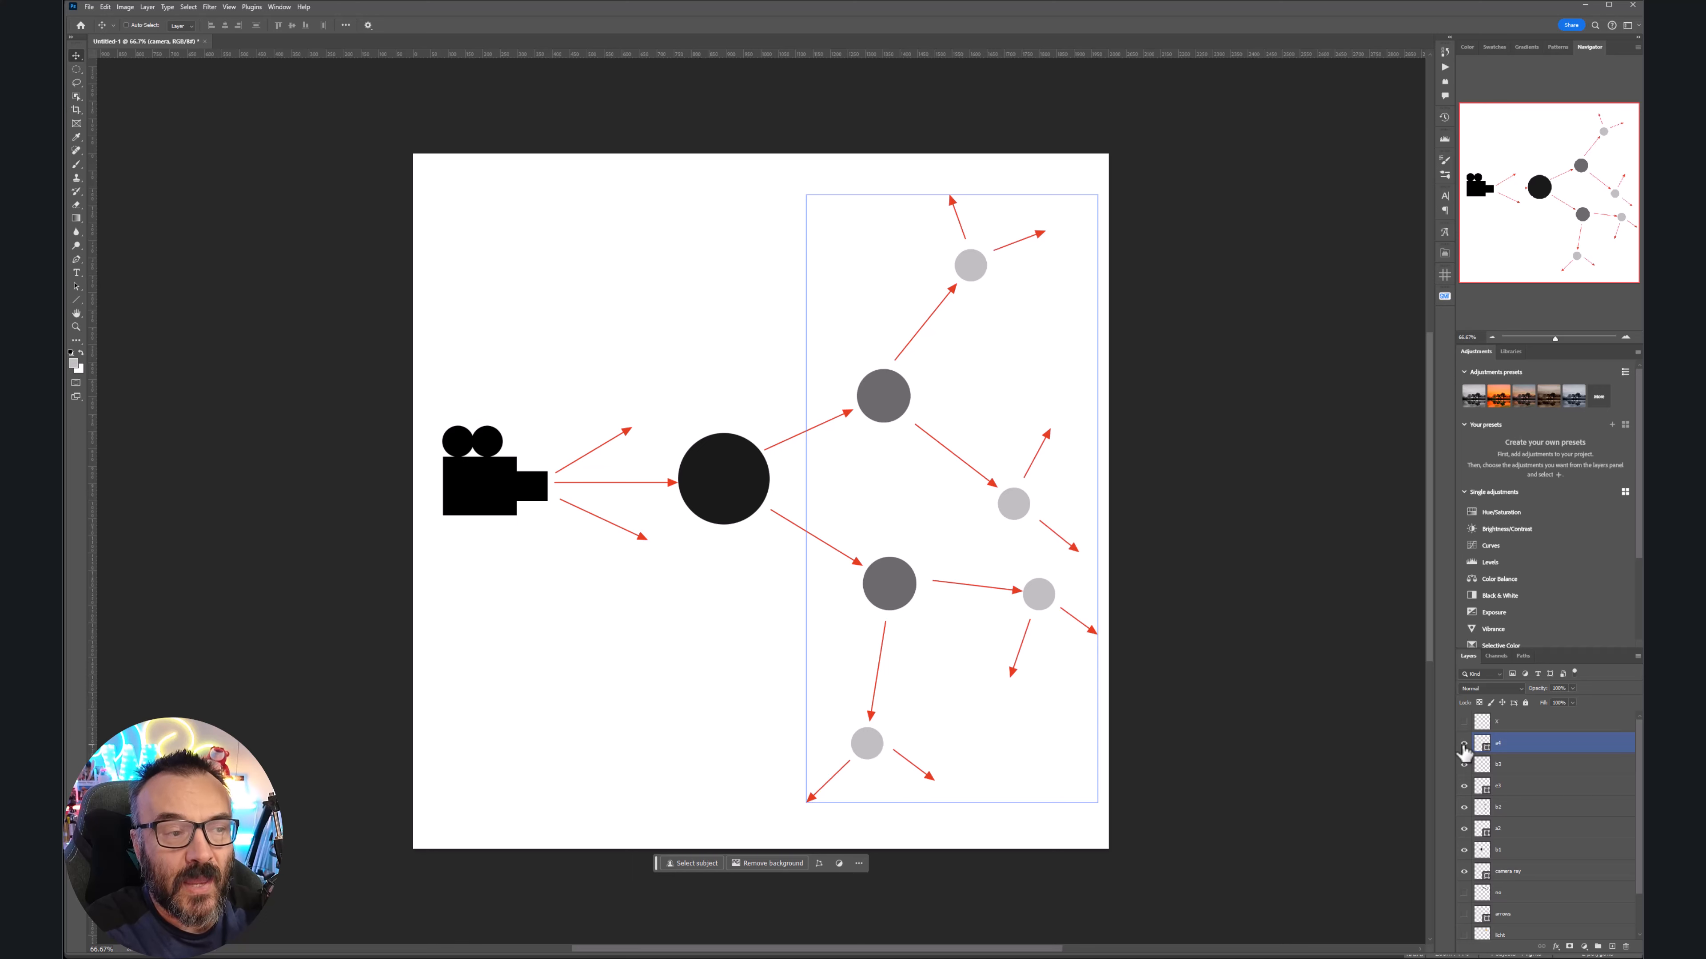
pyautogui.click(1464, 721)
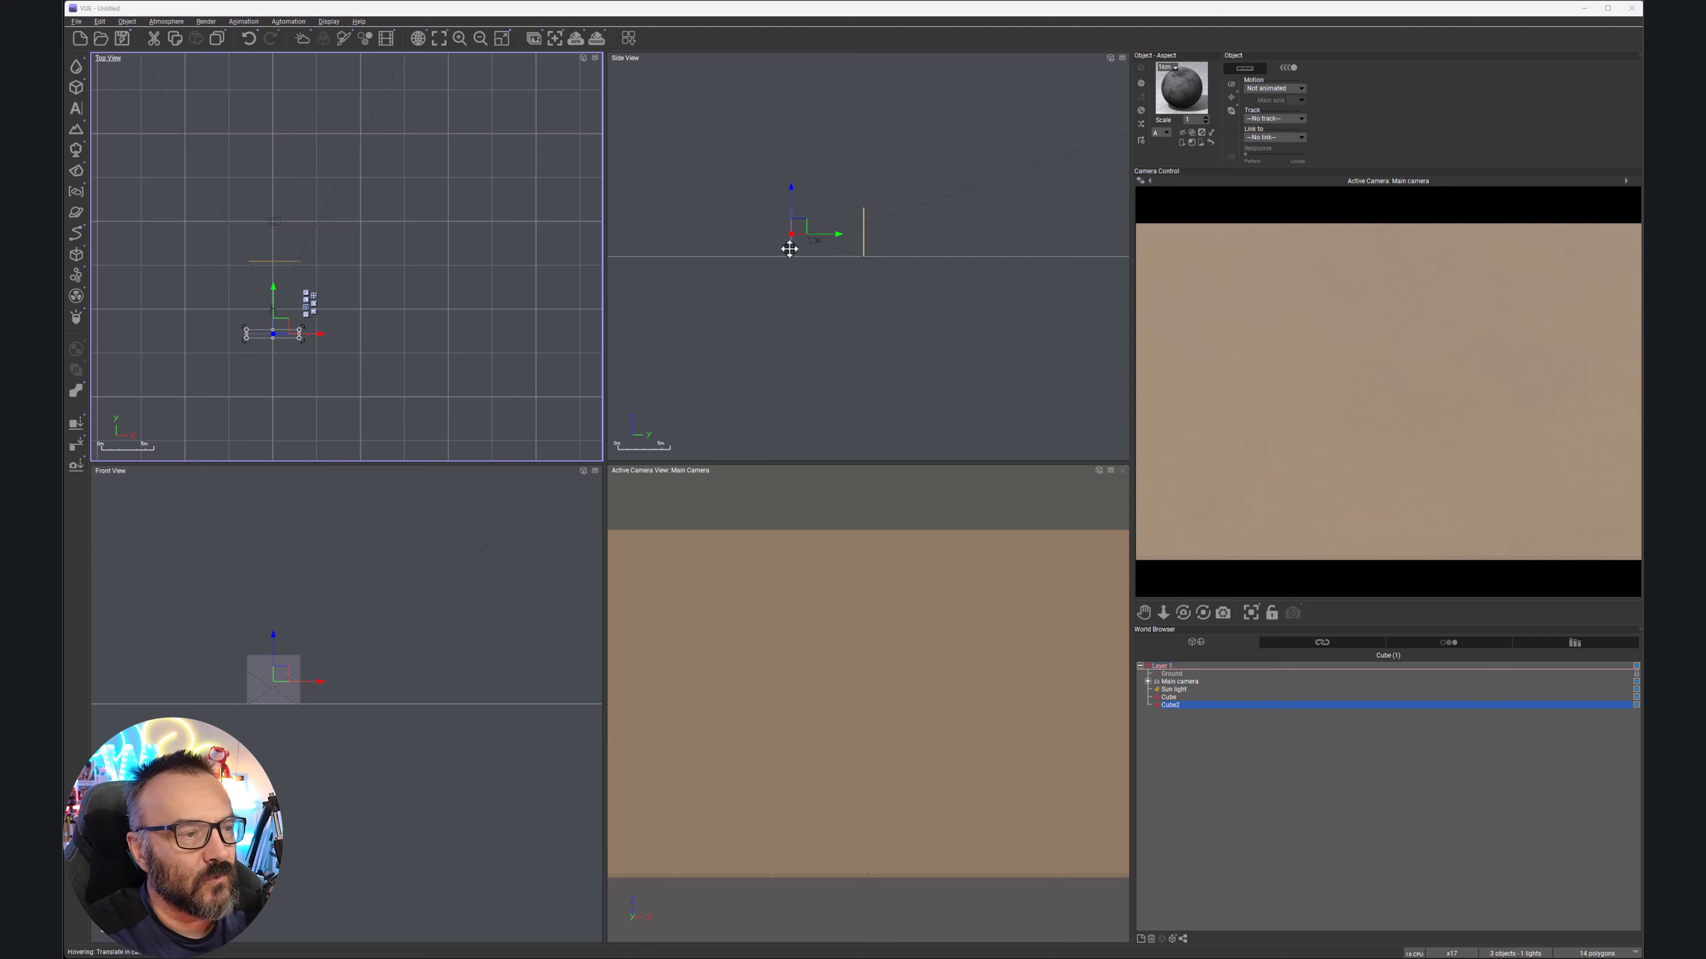
# Frame the two thin panels in the orthographic views and select Cube together with Cube2
pyautogui.scroll(3, 788, 245)
pyautogui.moveTo(1027, 299); pyautogui.dragTo(979, 335, button='right')
pyautogui.moveTo(365, 294); pyautogui.dragTo(556, 297, button='right')
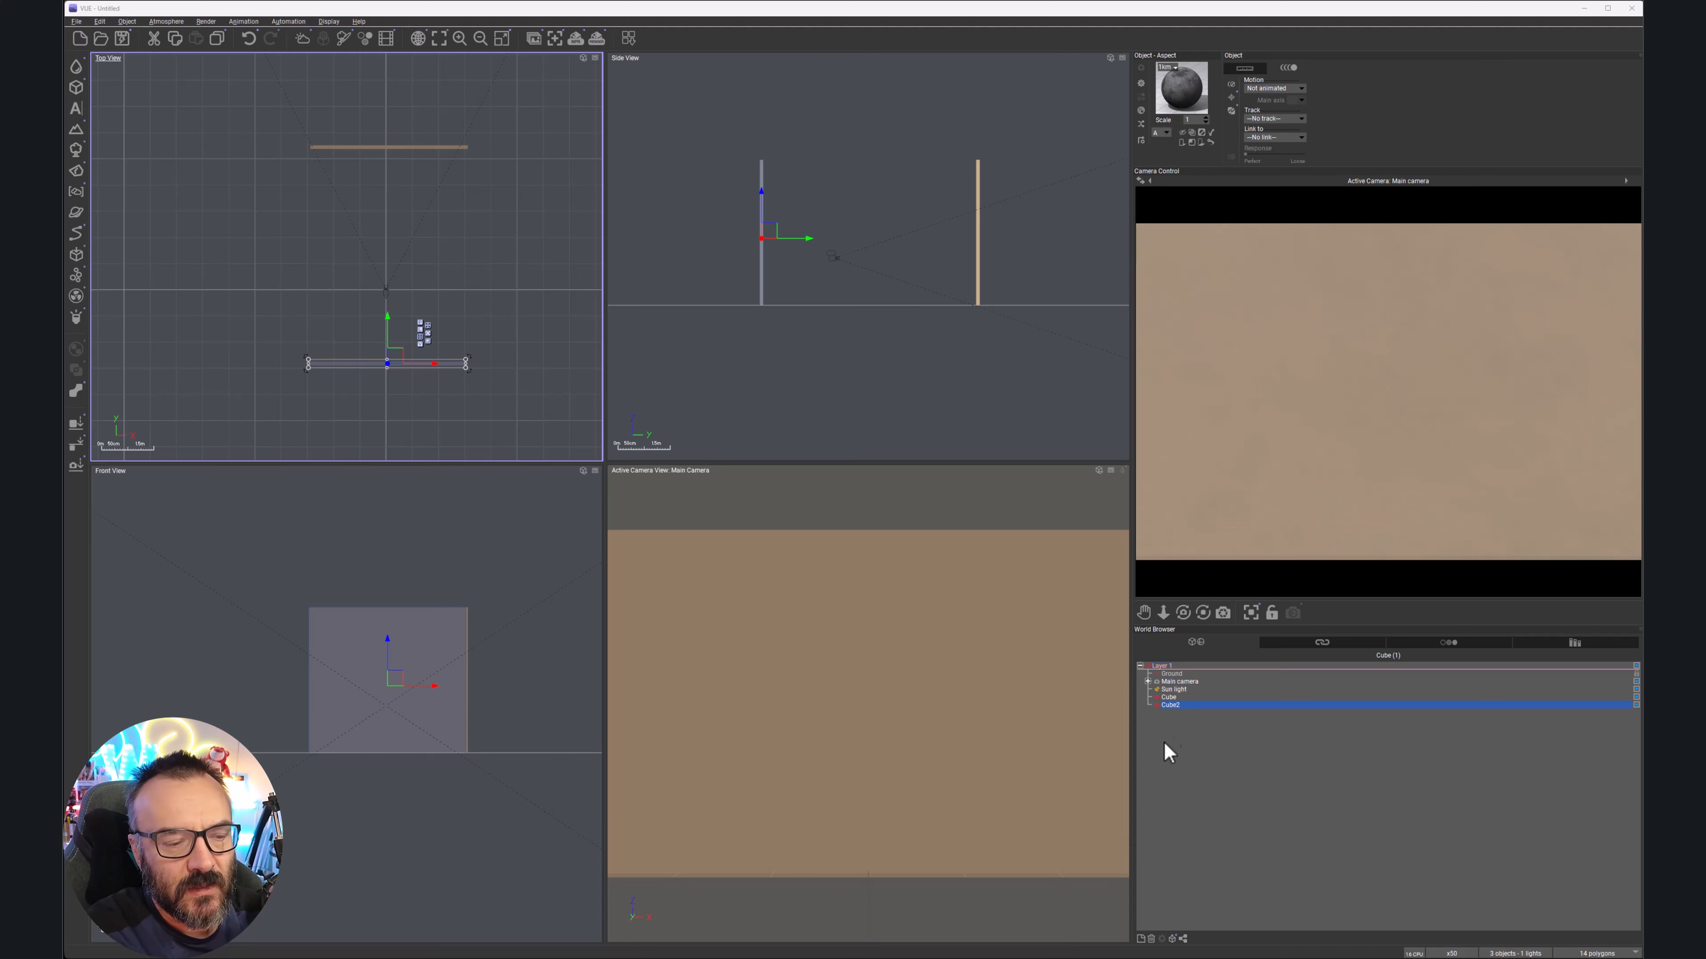
pyautogui.keyDown('ctrl'); pyautogui.click(1168, 697); pyautogui.keyUp('ctrl')
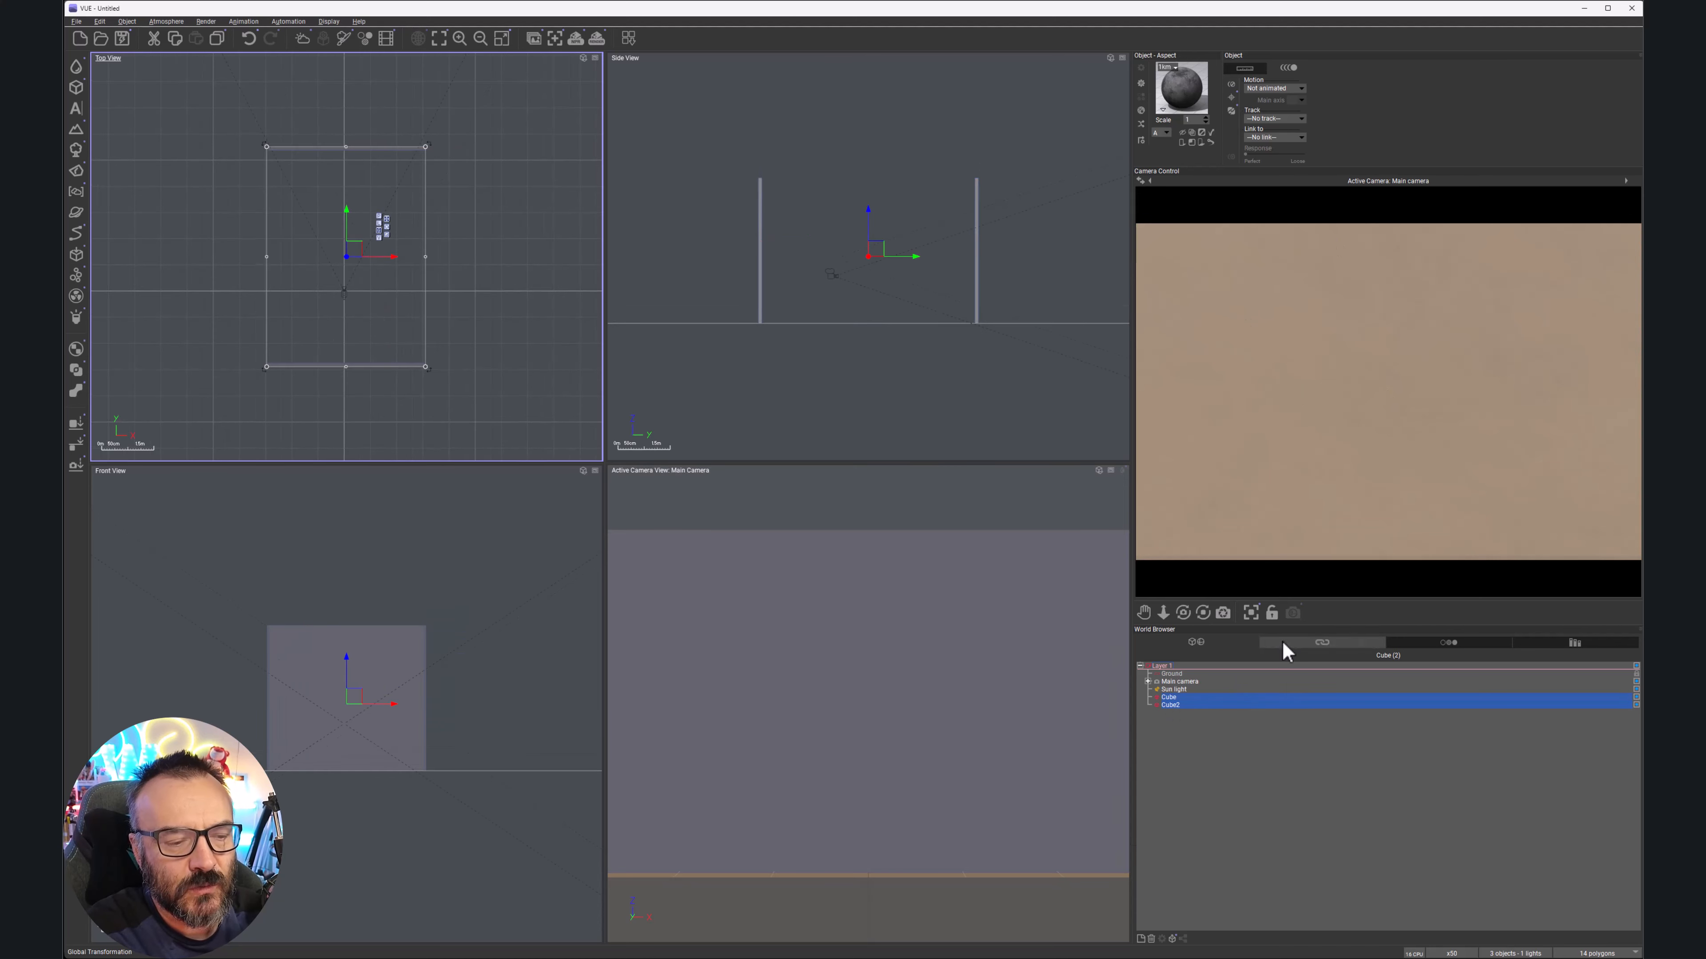
# Apply the Mirror material to both cubes and check the reflection tunnel in the camera preview
pyautogui.click(1141, 111)
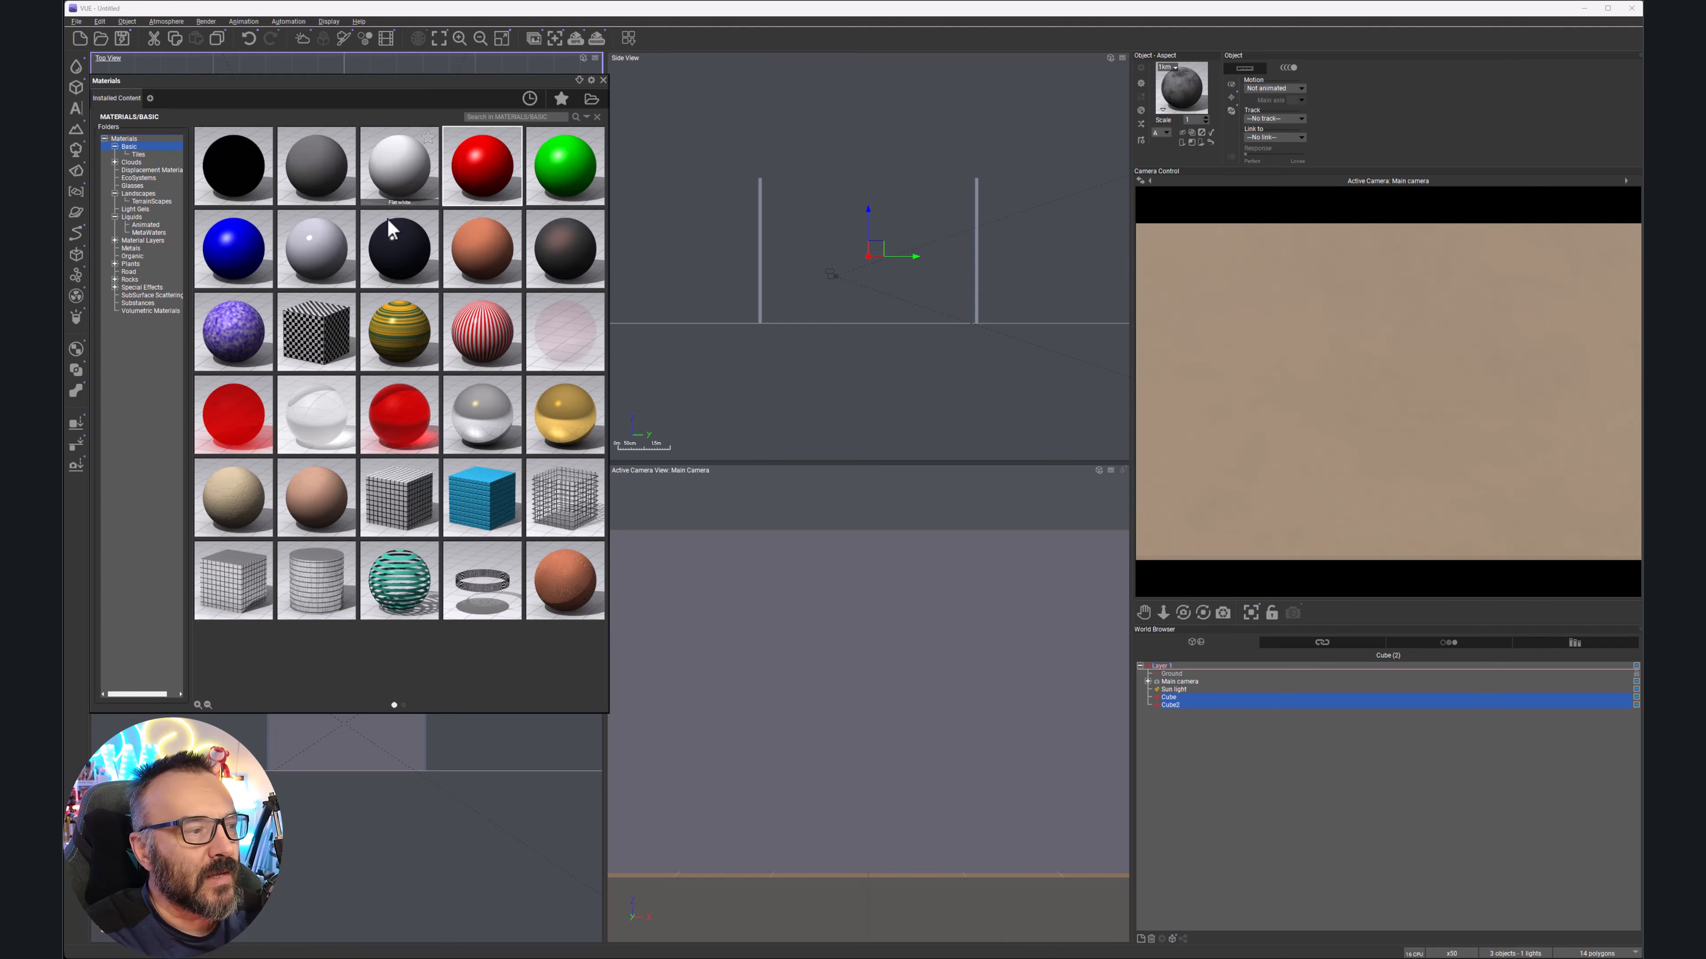
pyautogui.doubleClick(468, 437)
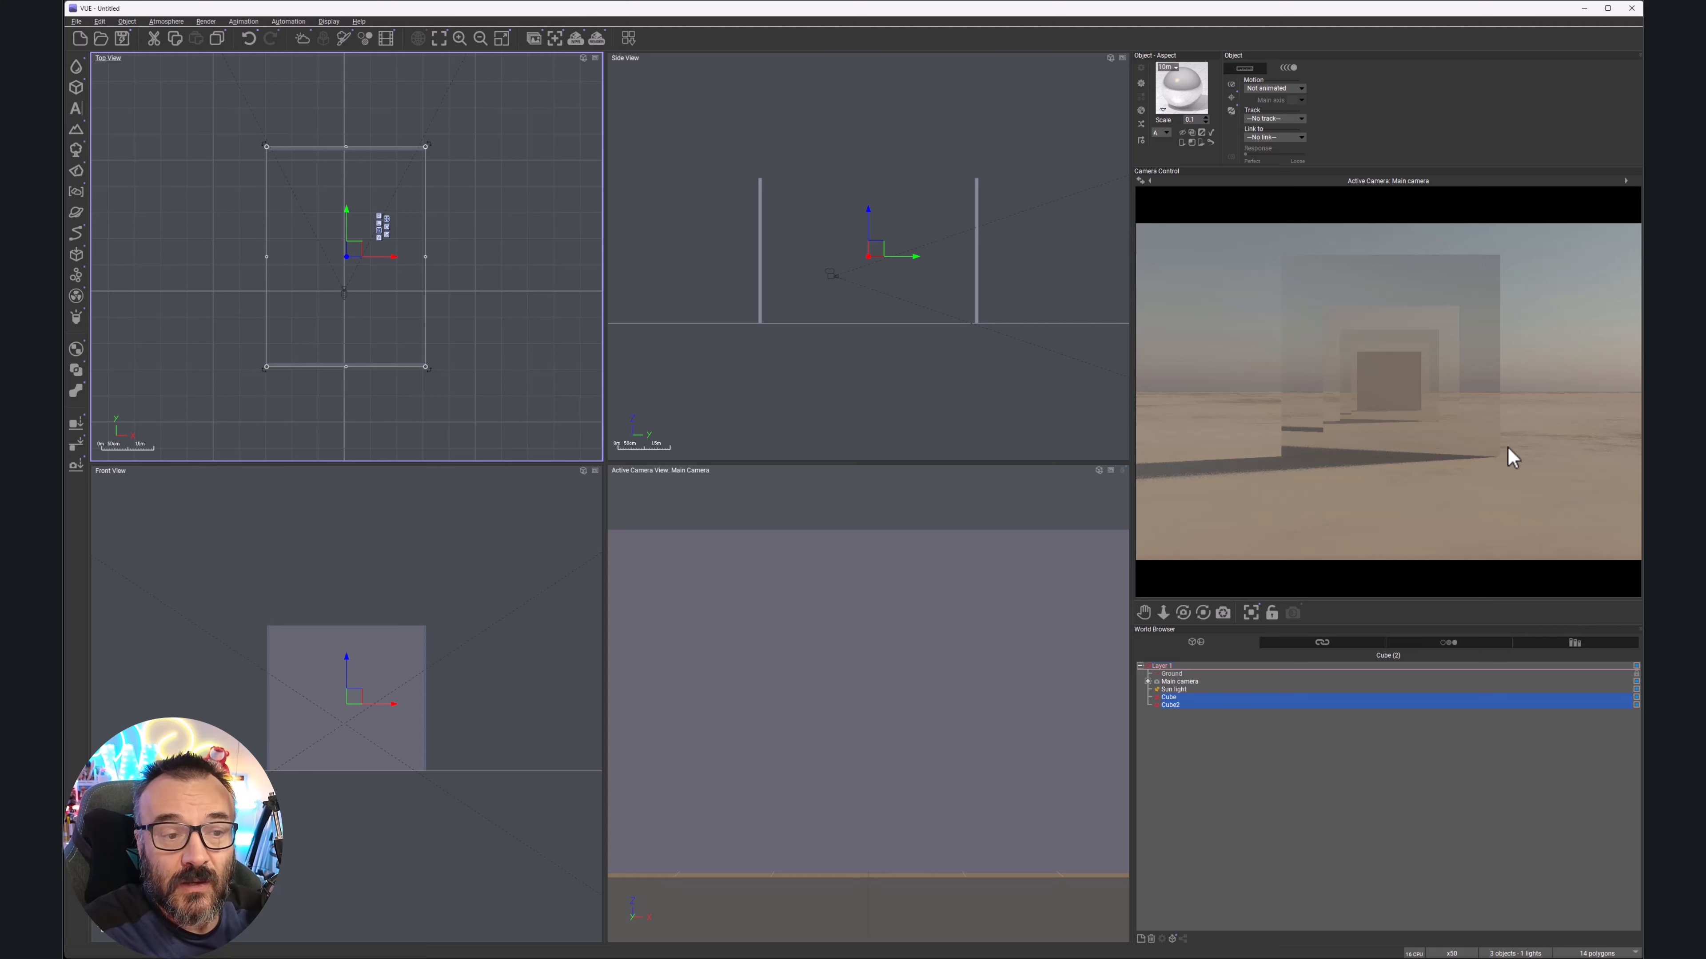
pyautogui.rightClick(1381, 386)
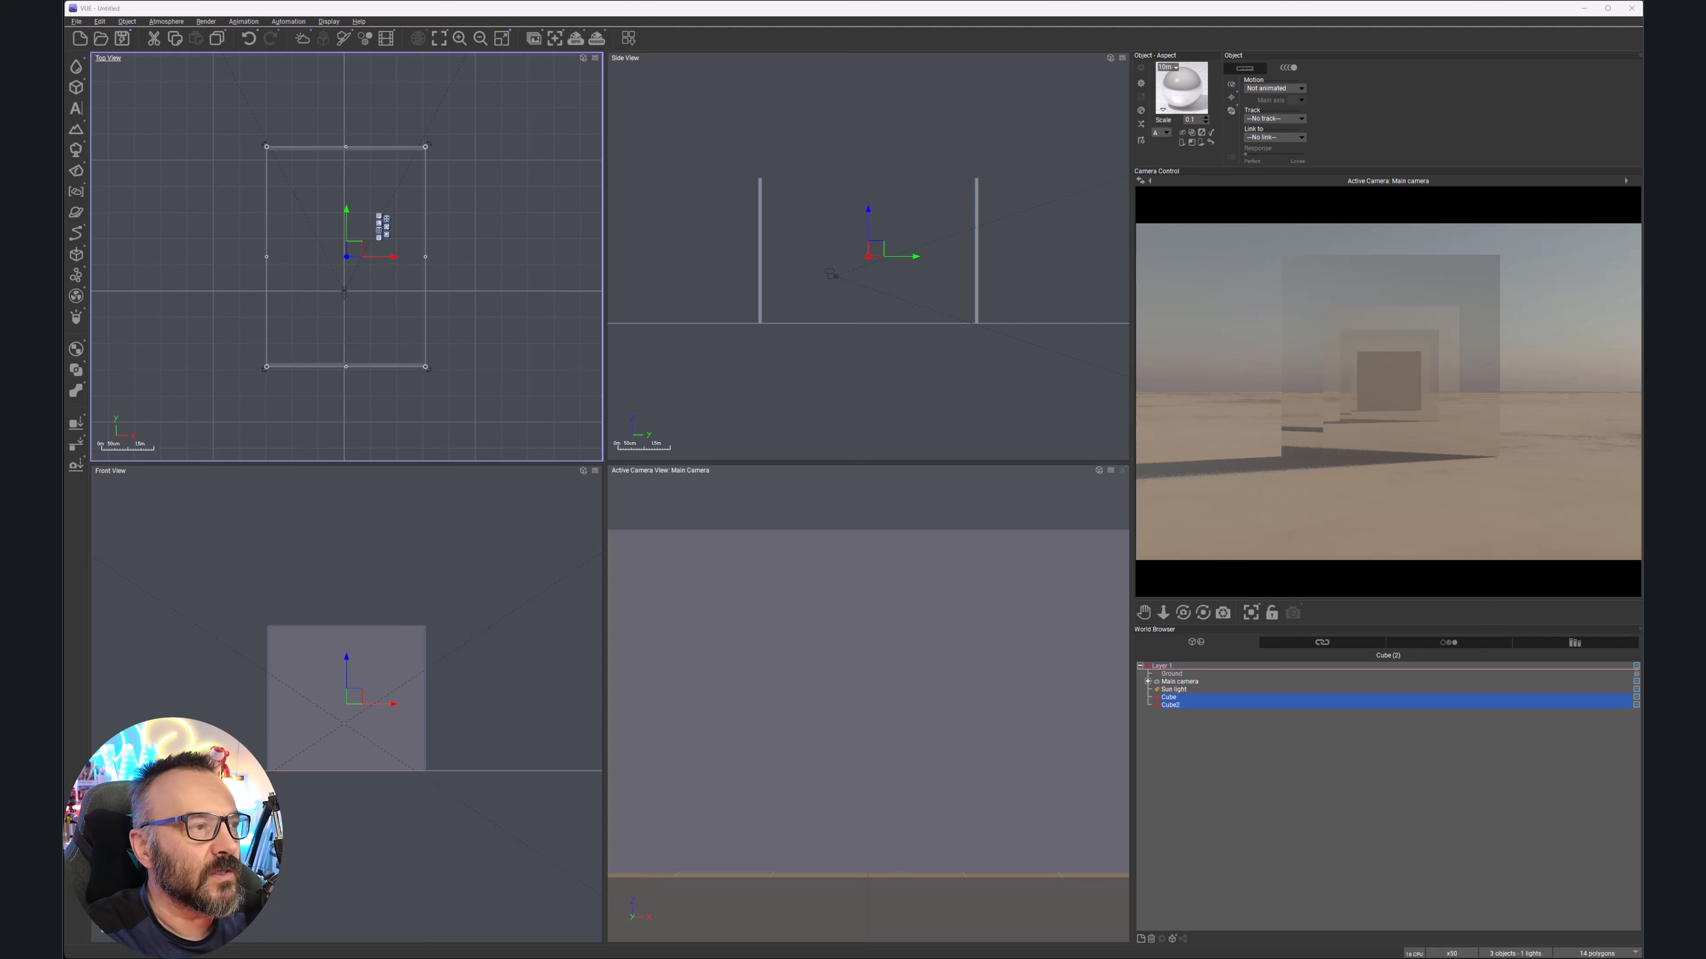
# Switch render options to custom quality and set max trace and total internal reflection levels to 50
pyautogui.click(597, 38)
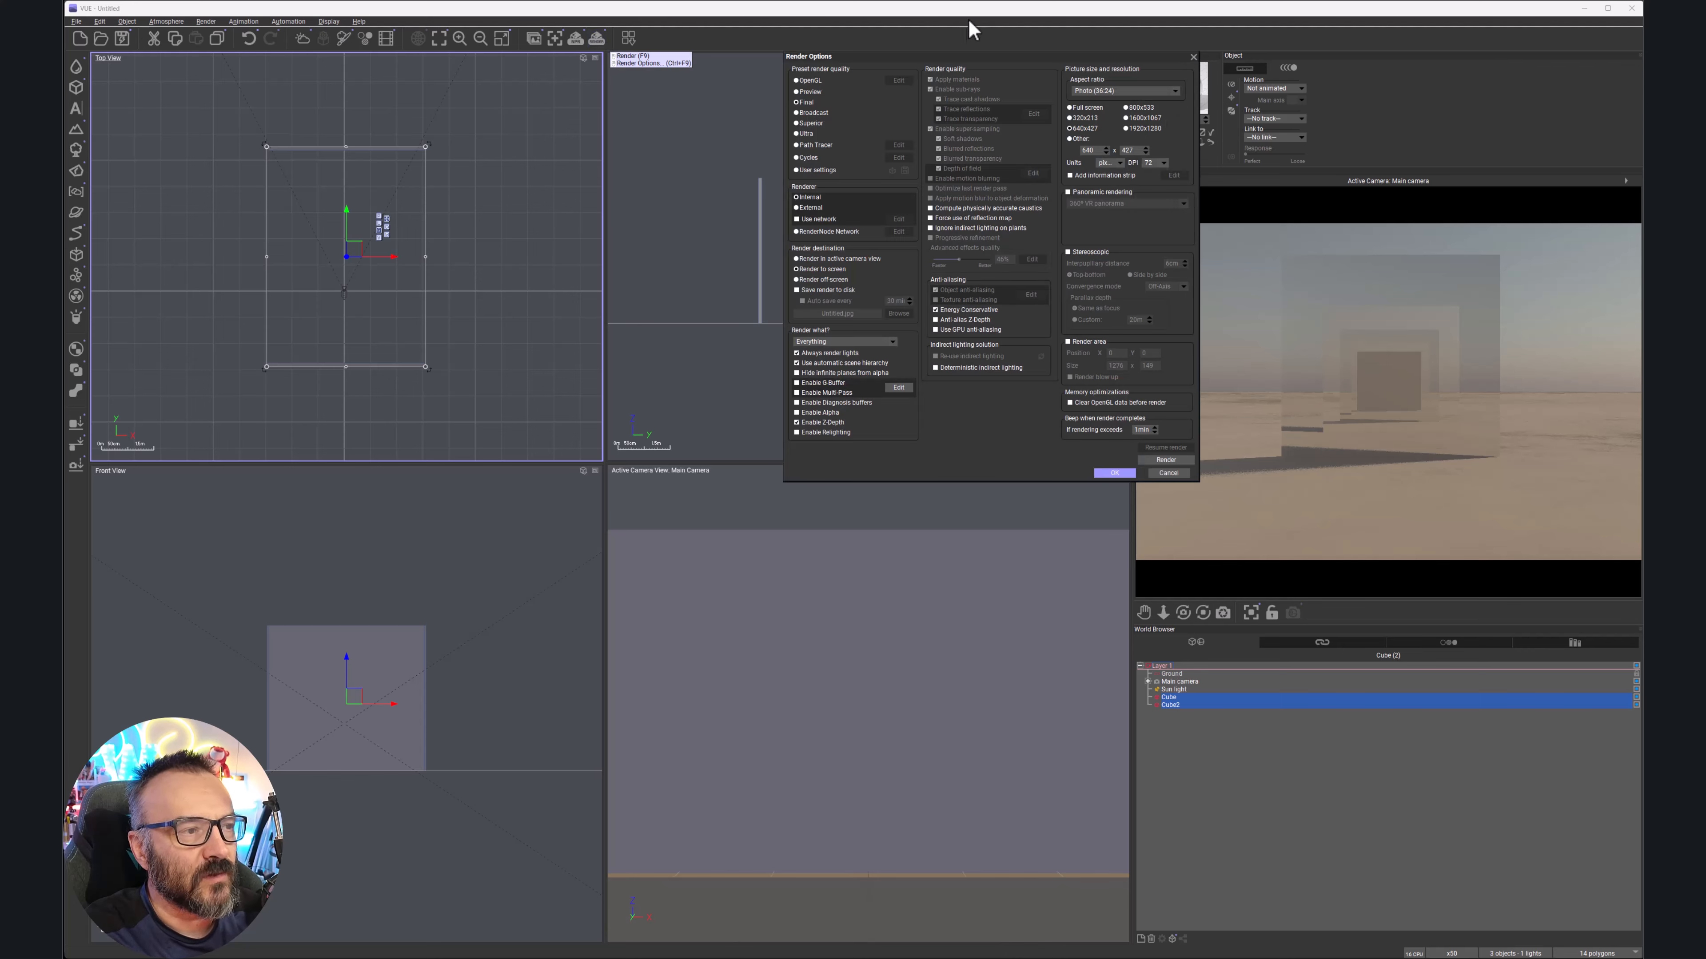
pyautogui.moveTo(964, 58); pyautogui.dragTo(847, 157)
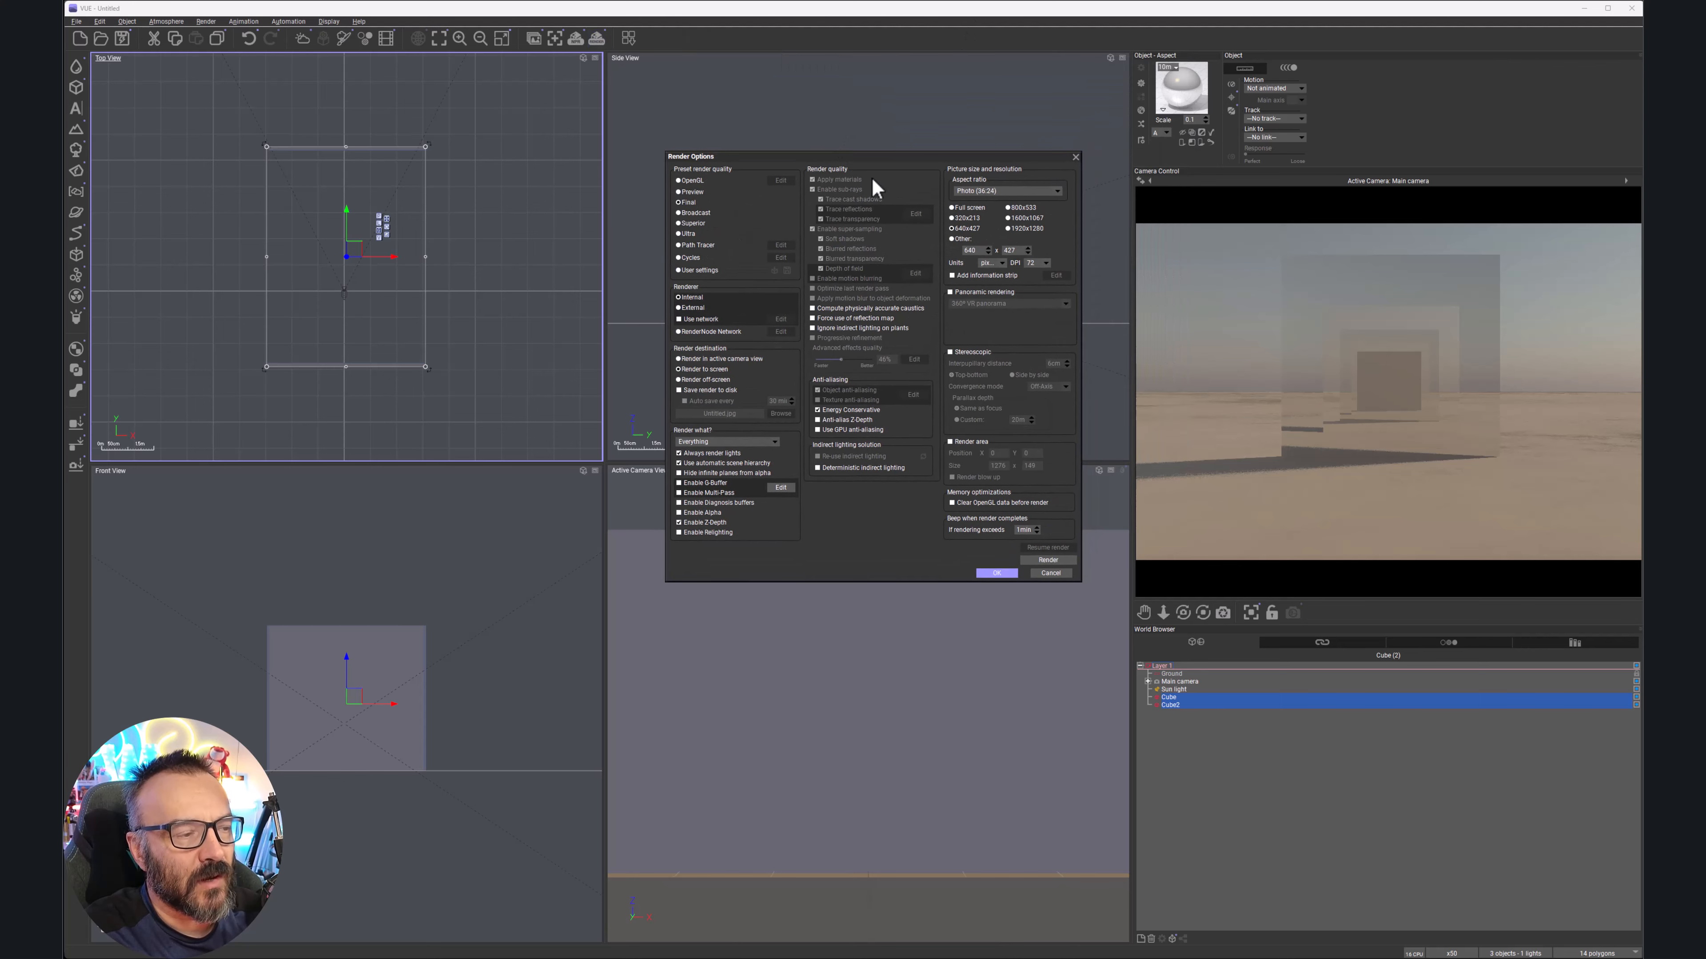
pyautogui.click(678, 271)
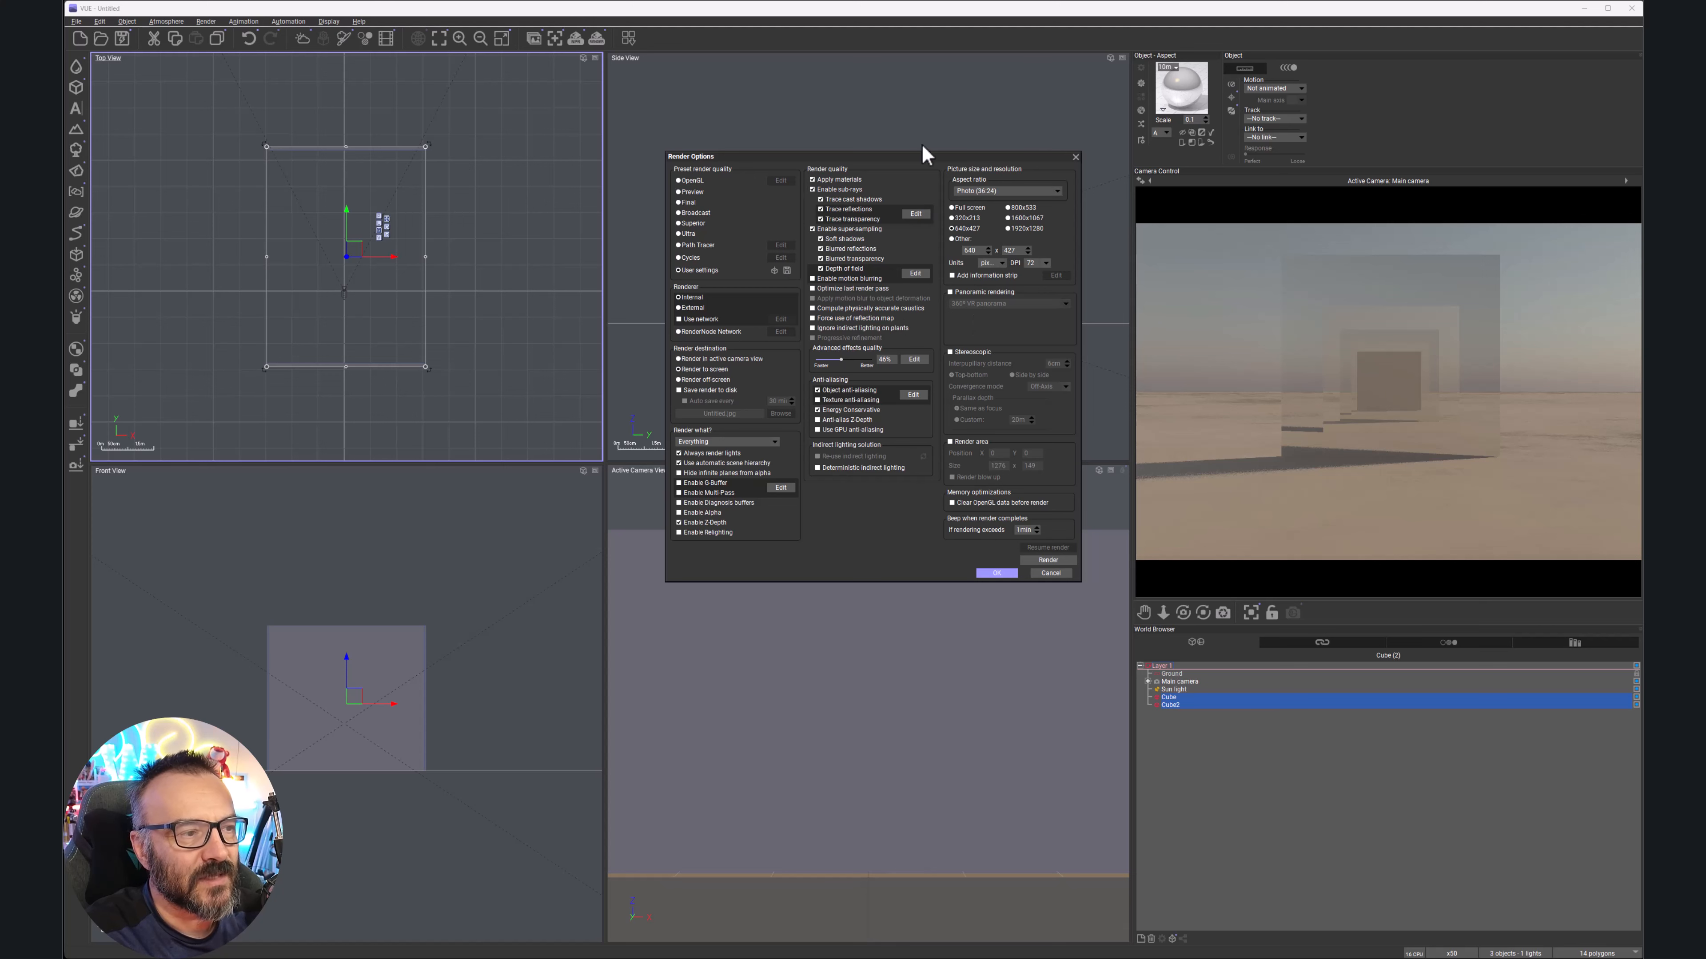
pyautogui.click(916, 214)
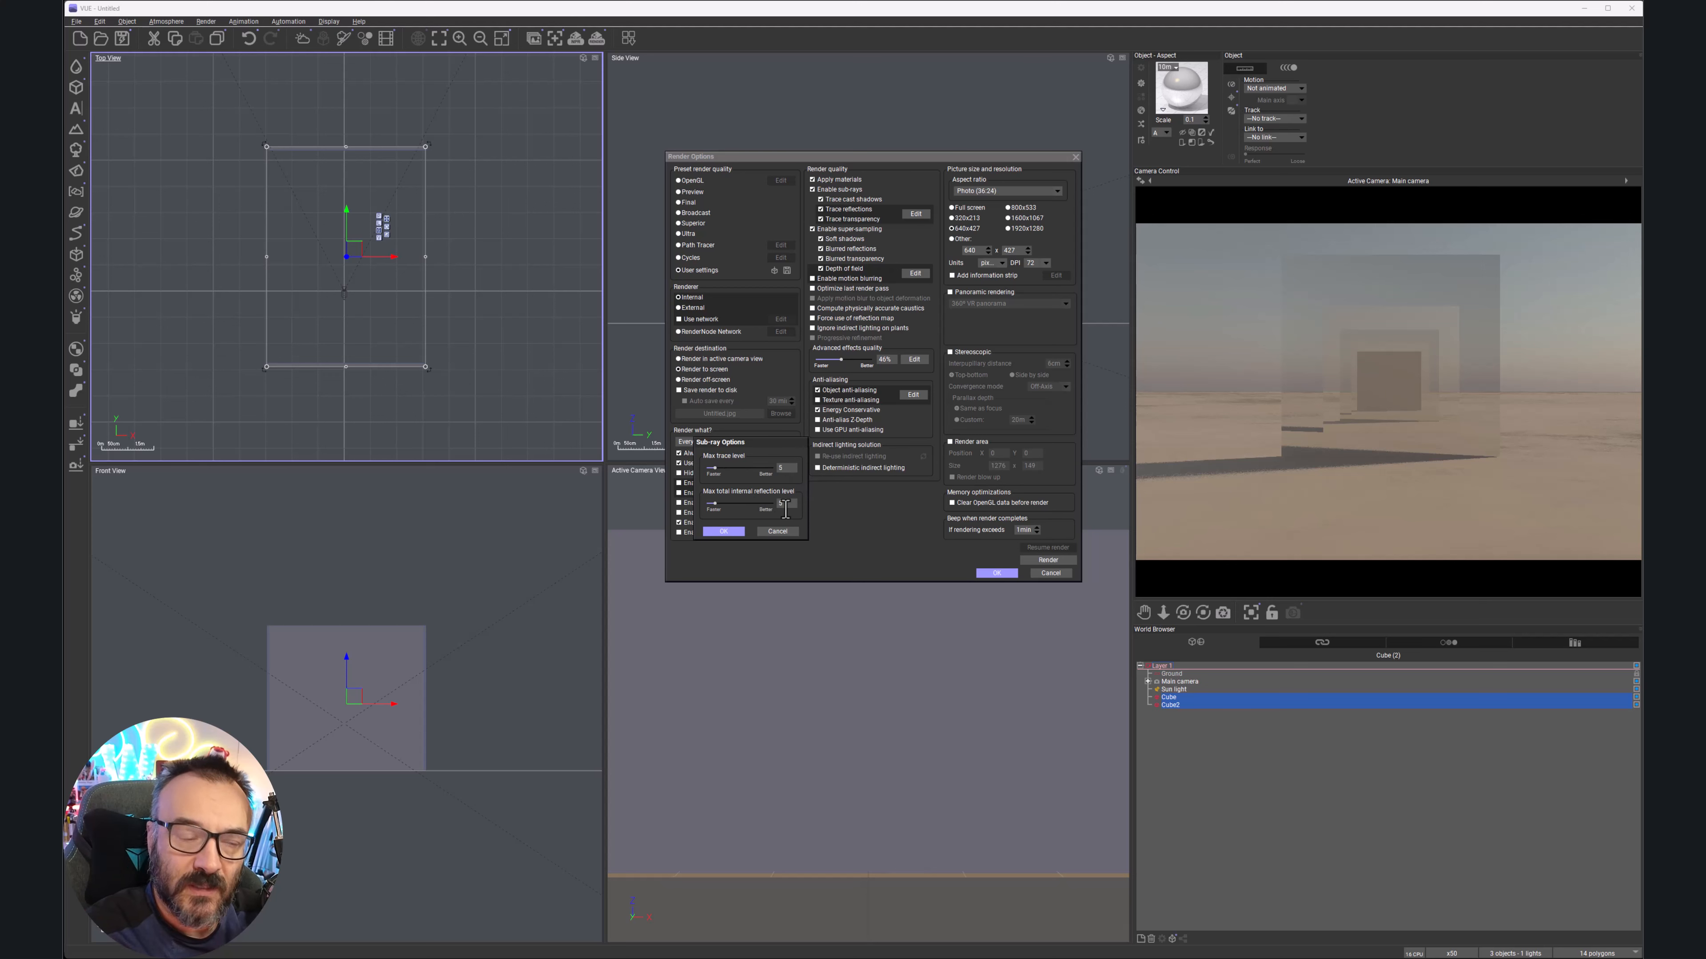
pyautogui.doubleClick(774, 466)
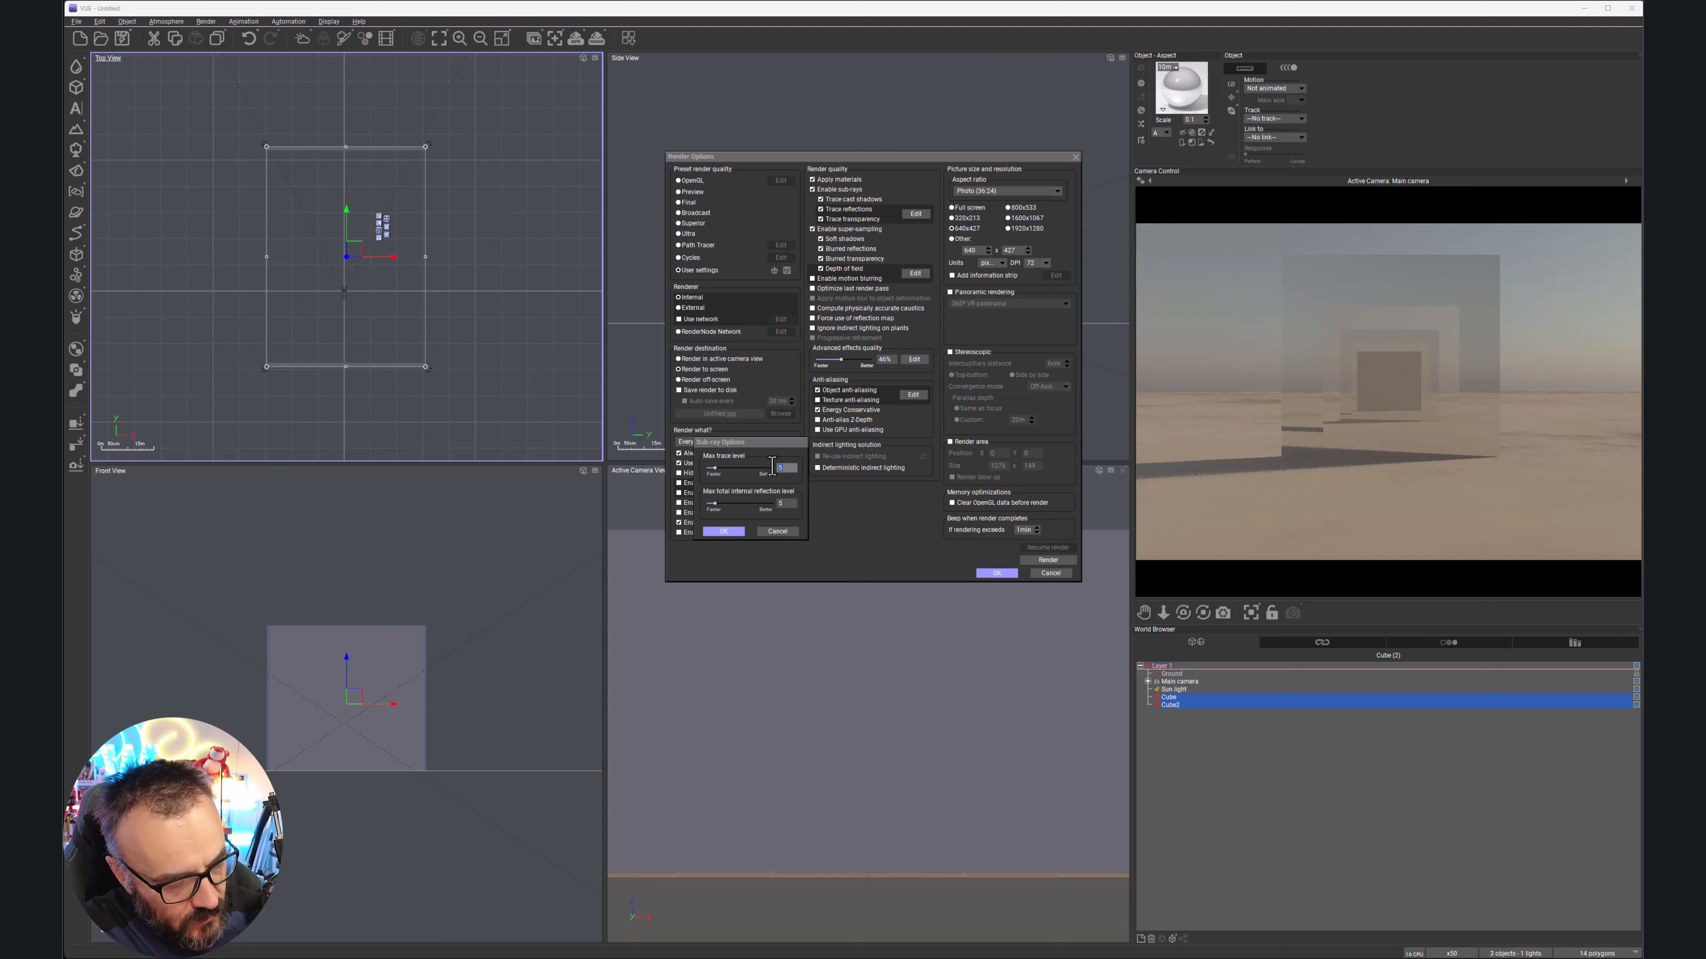
pyautogui.write('50')
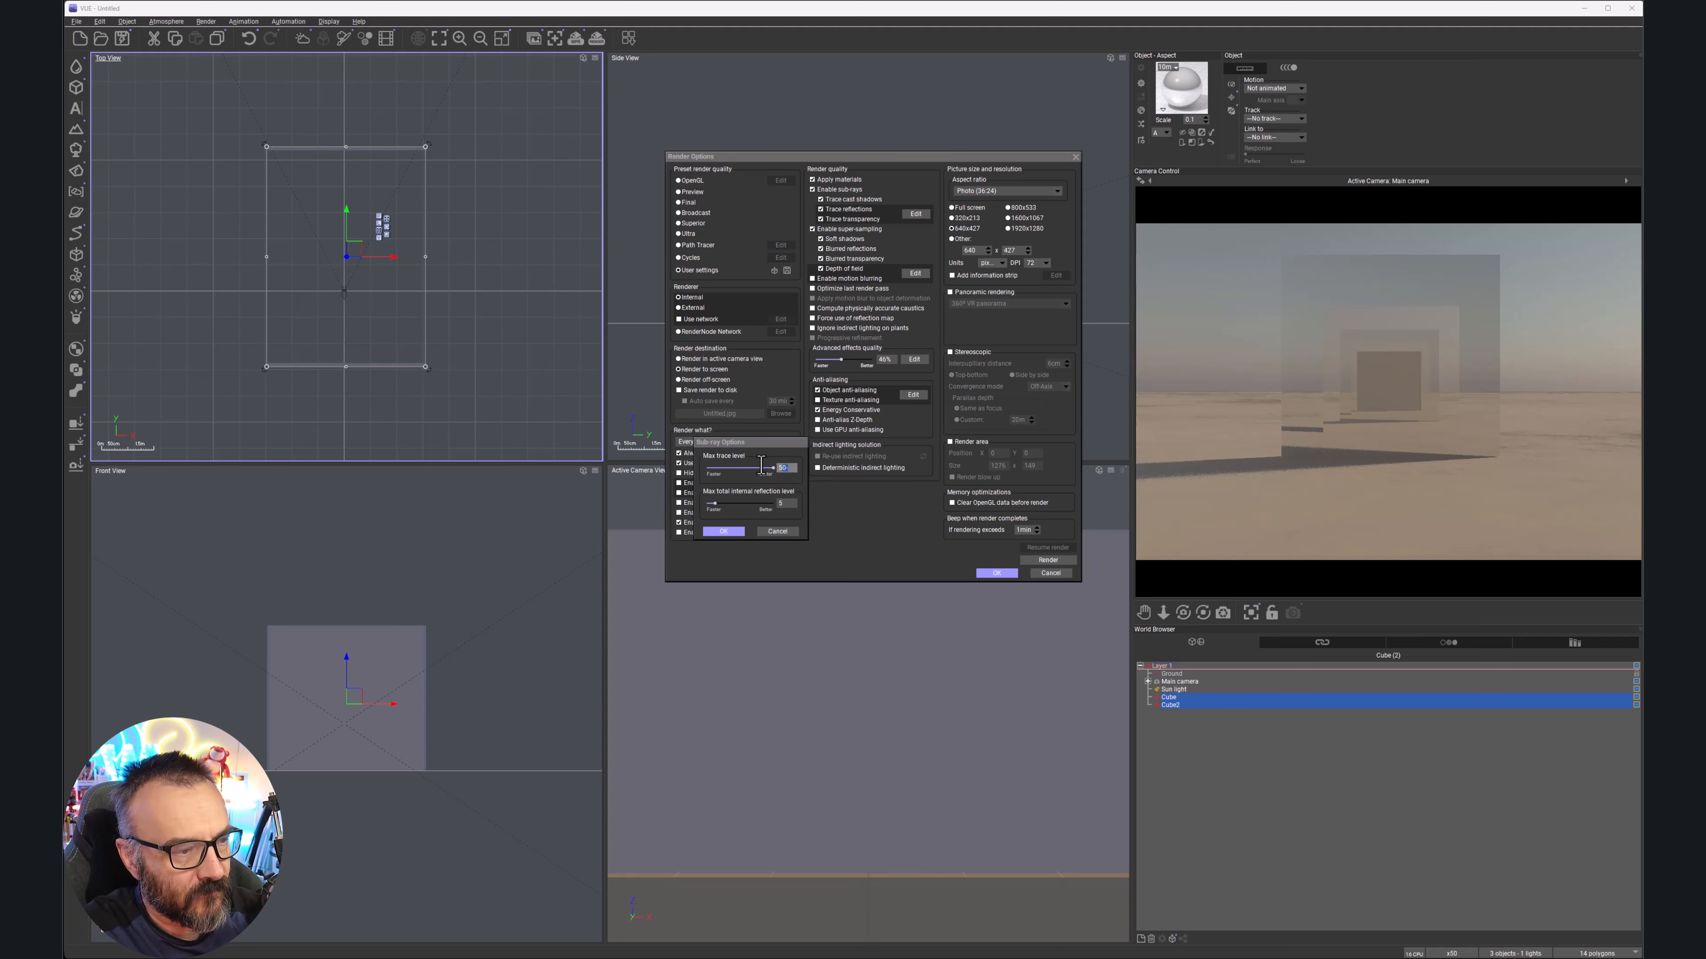
pyautogui.doubleClick(784, 503)
pyautogui.write('5')
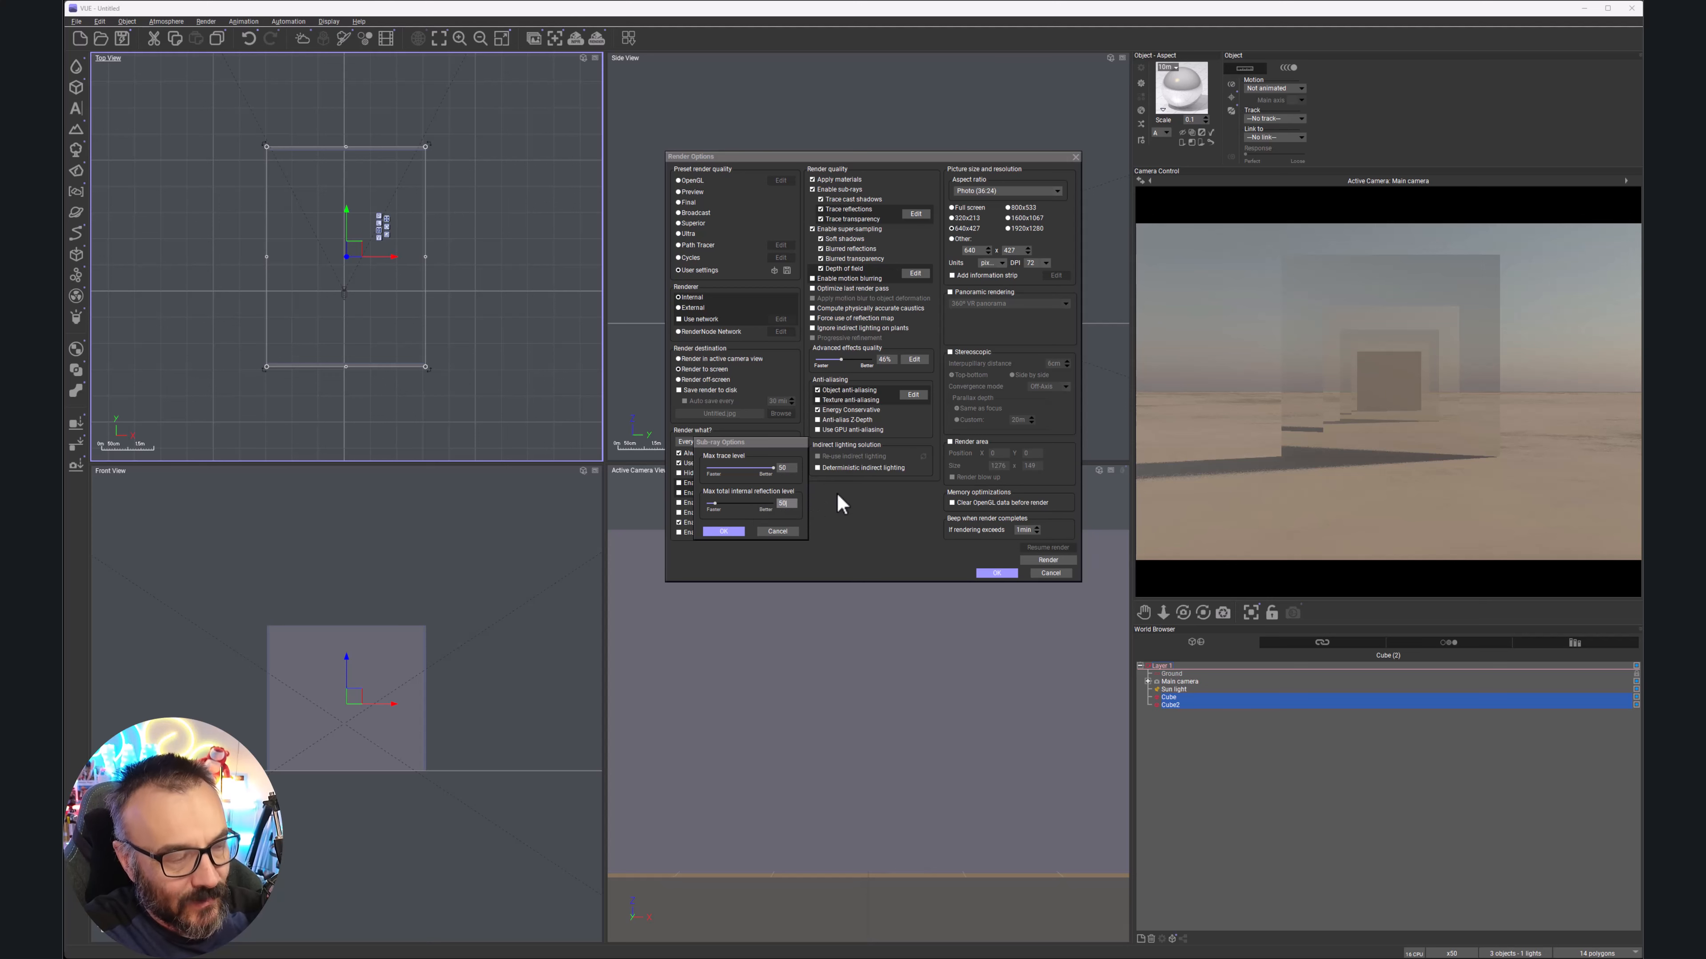
pyautogui.write('0')
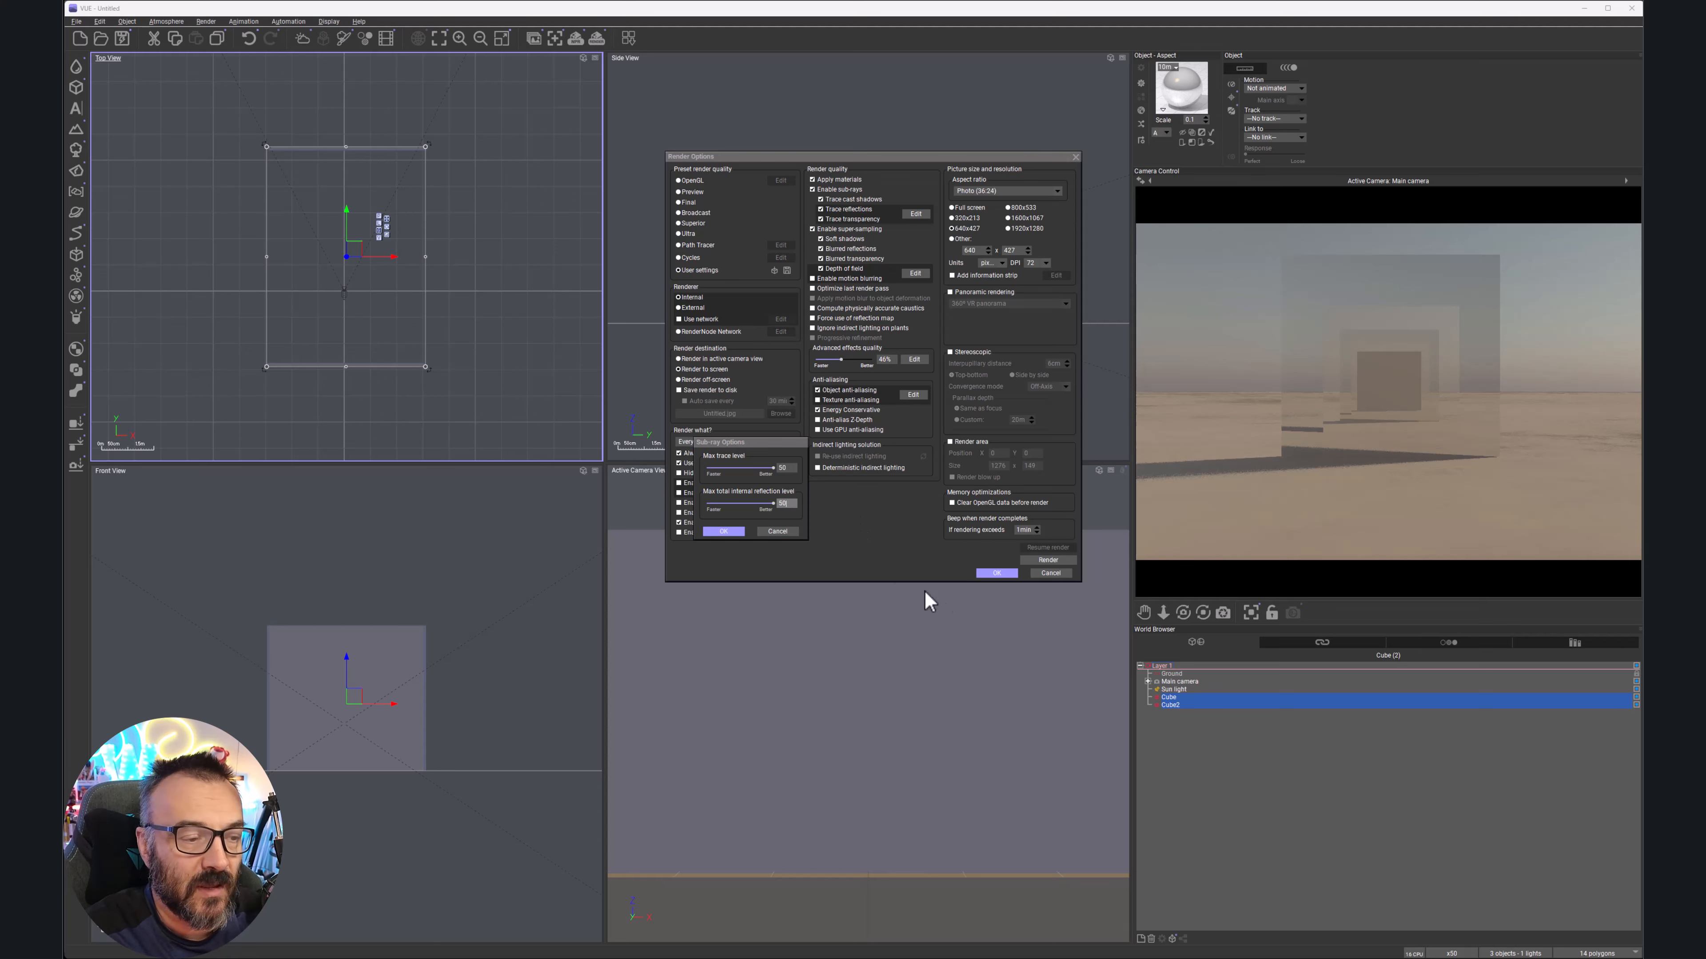
pyautogui.click(723, 531)
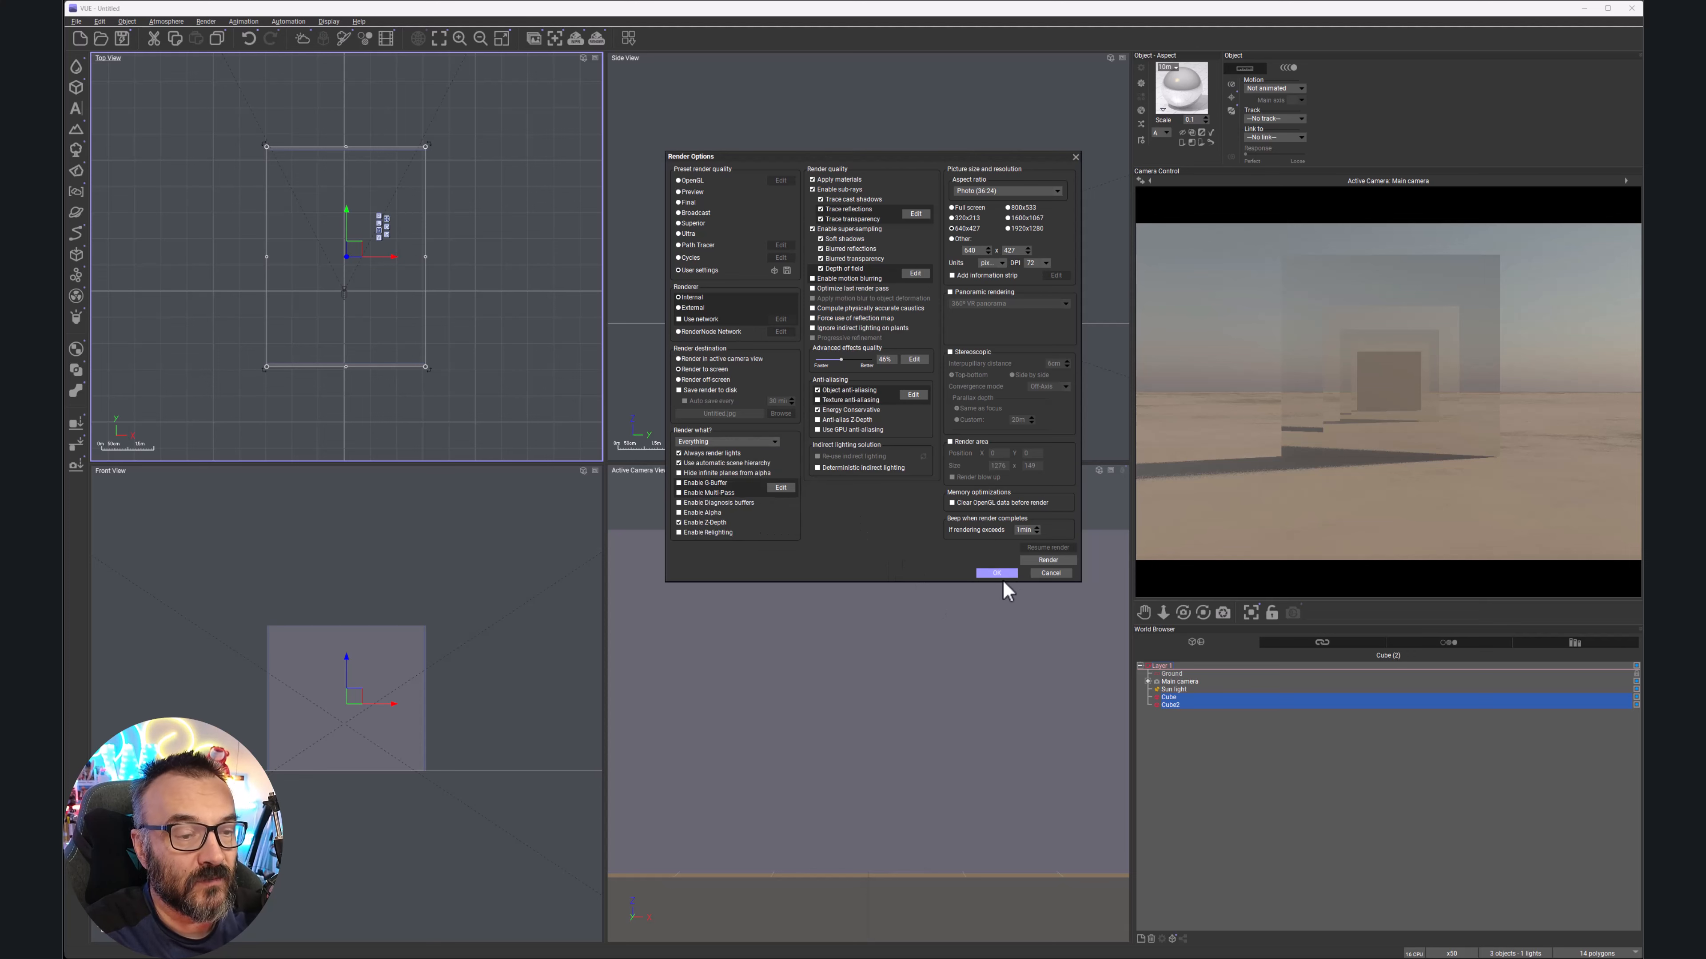
pyautogui.click(997, 575)
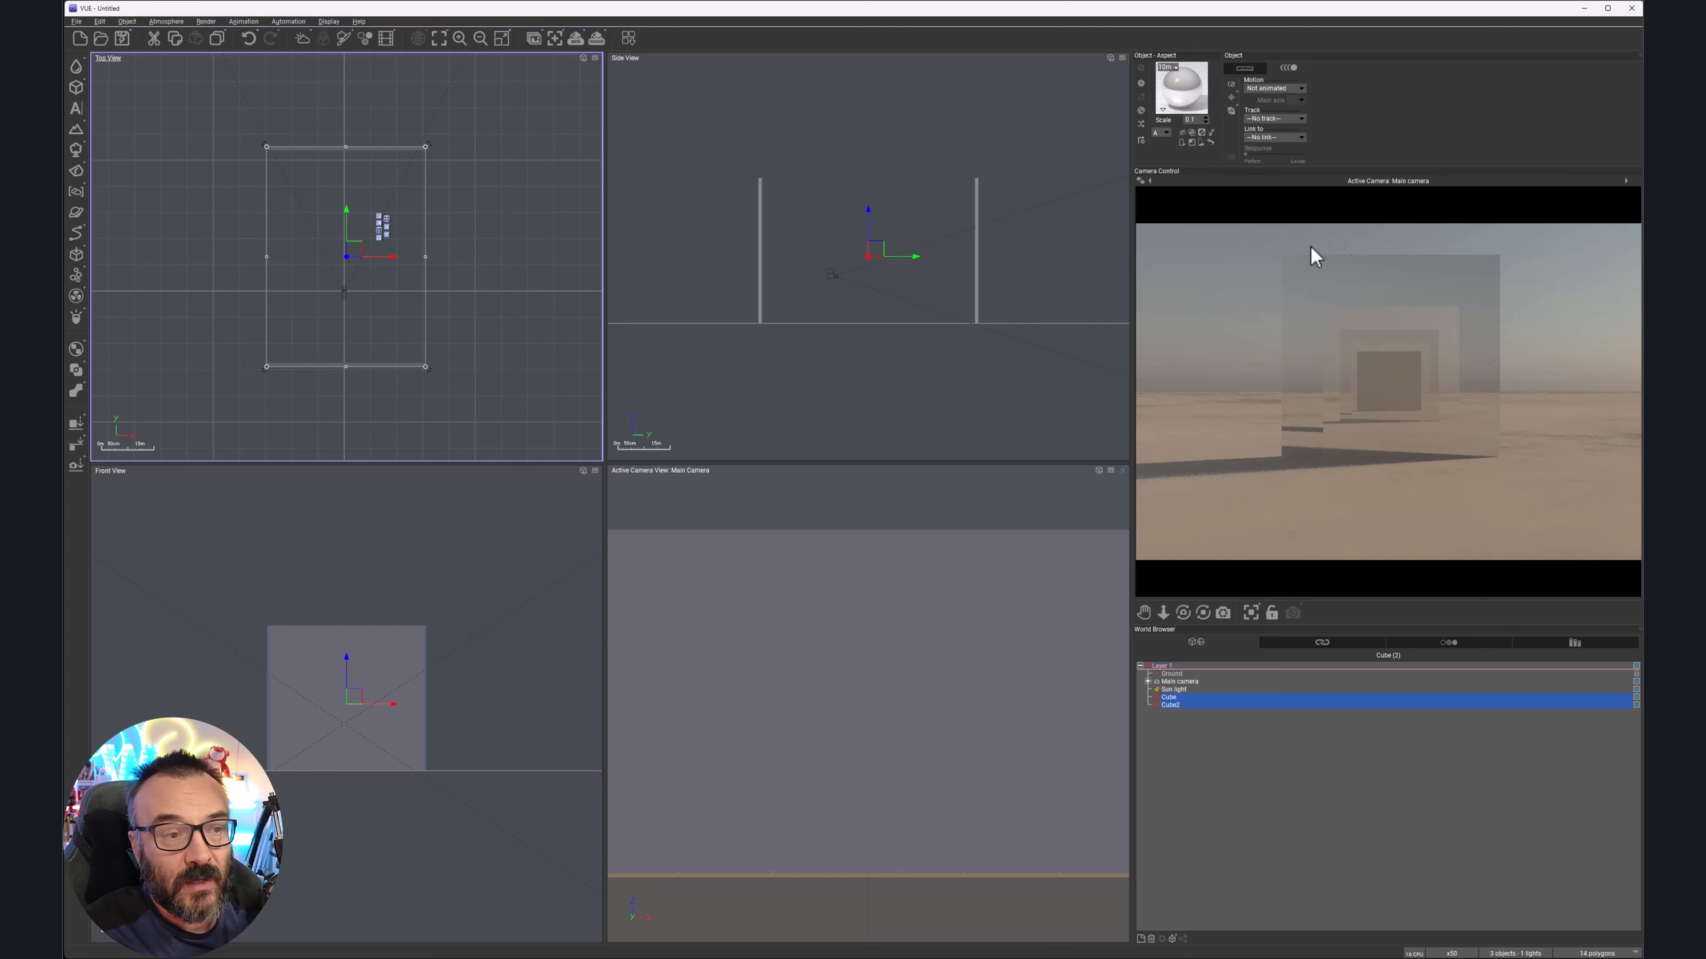
# Re-render the mirror-panel scene from the camera preview, then dismiss the post-render settings and Render Display
pyautogui.rightClick(1207, 249)
pyautogui.click(1216, 253)
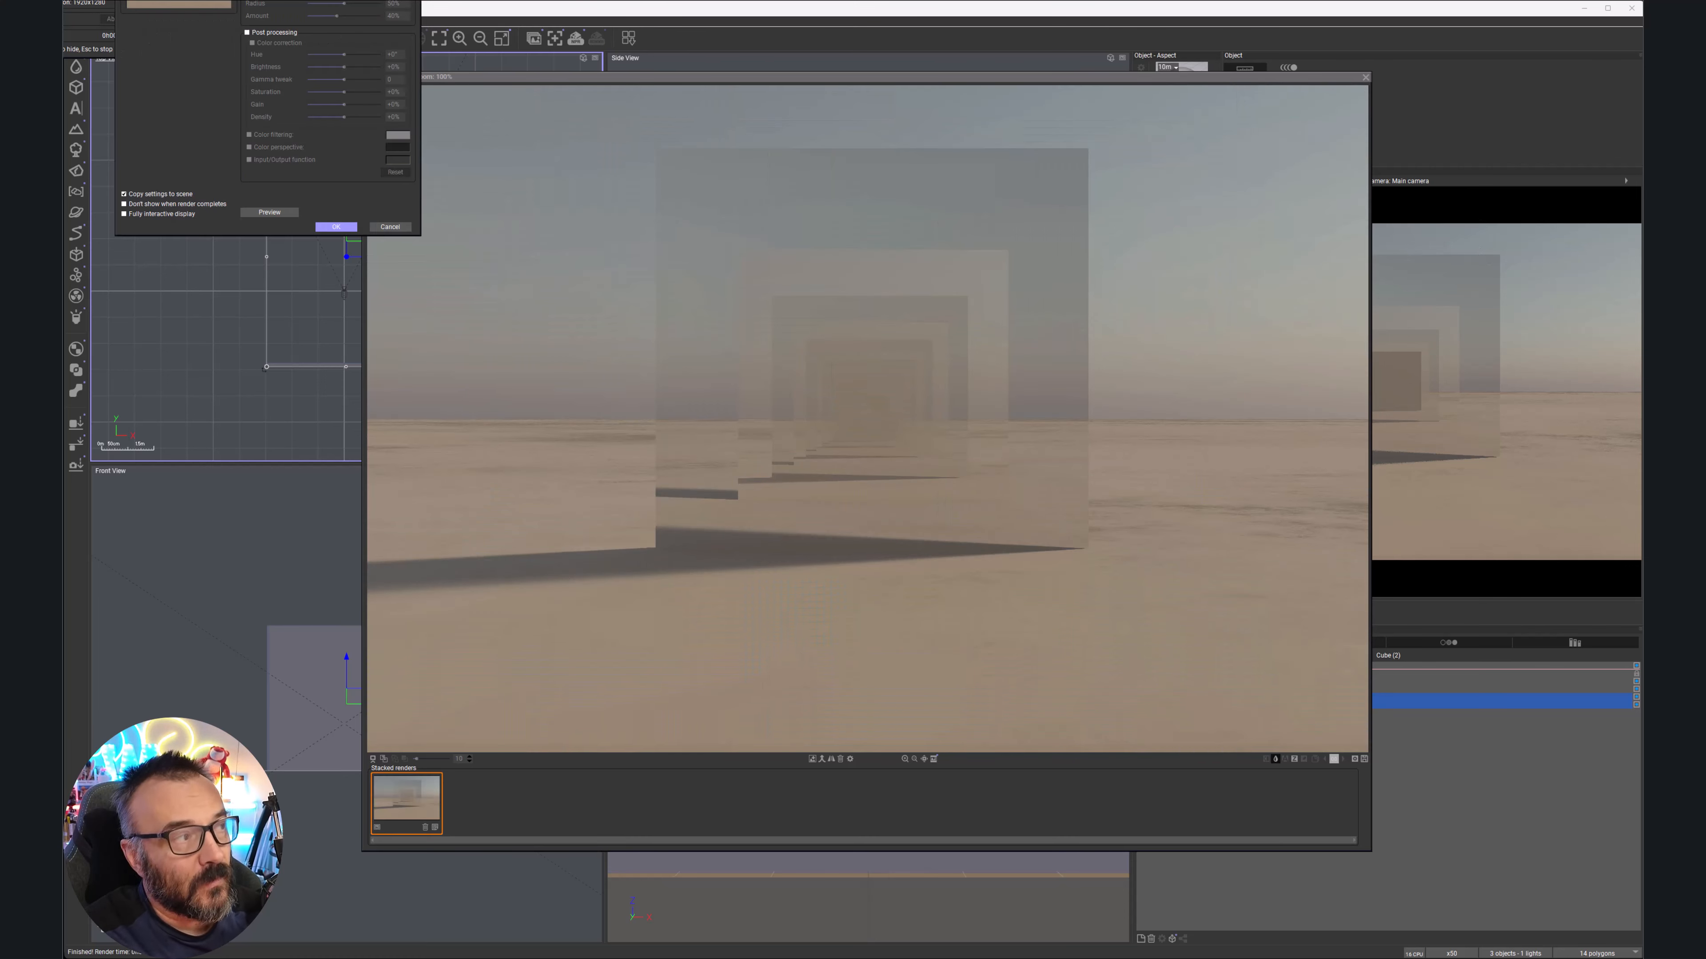
pyautogui.click(335, 227)
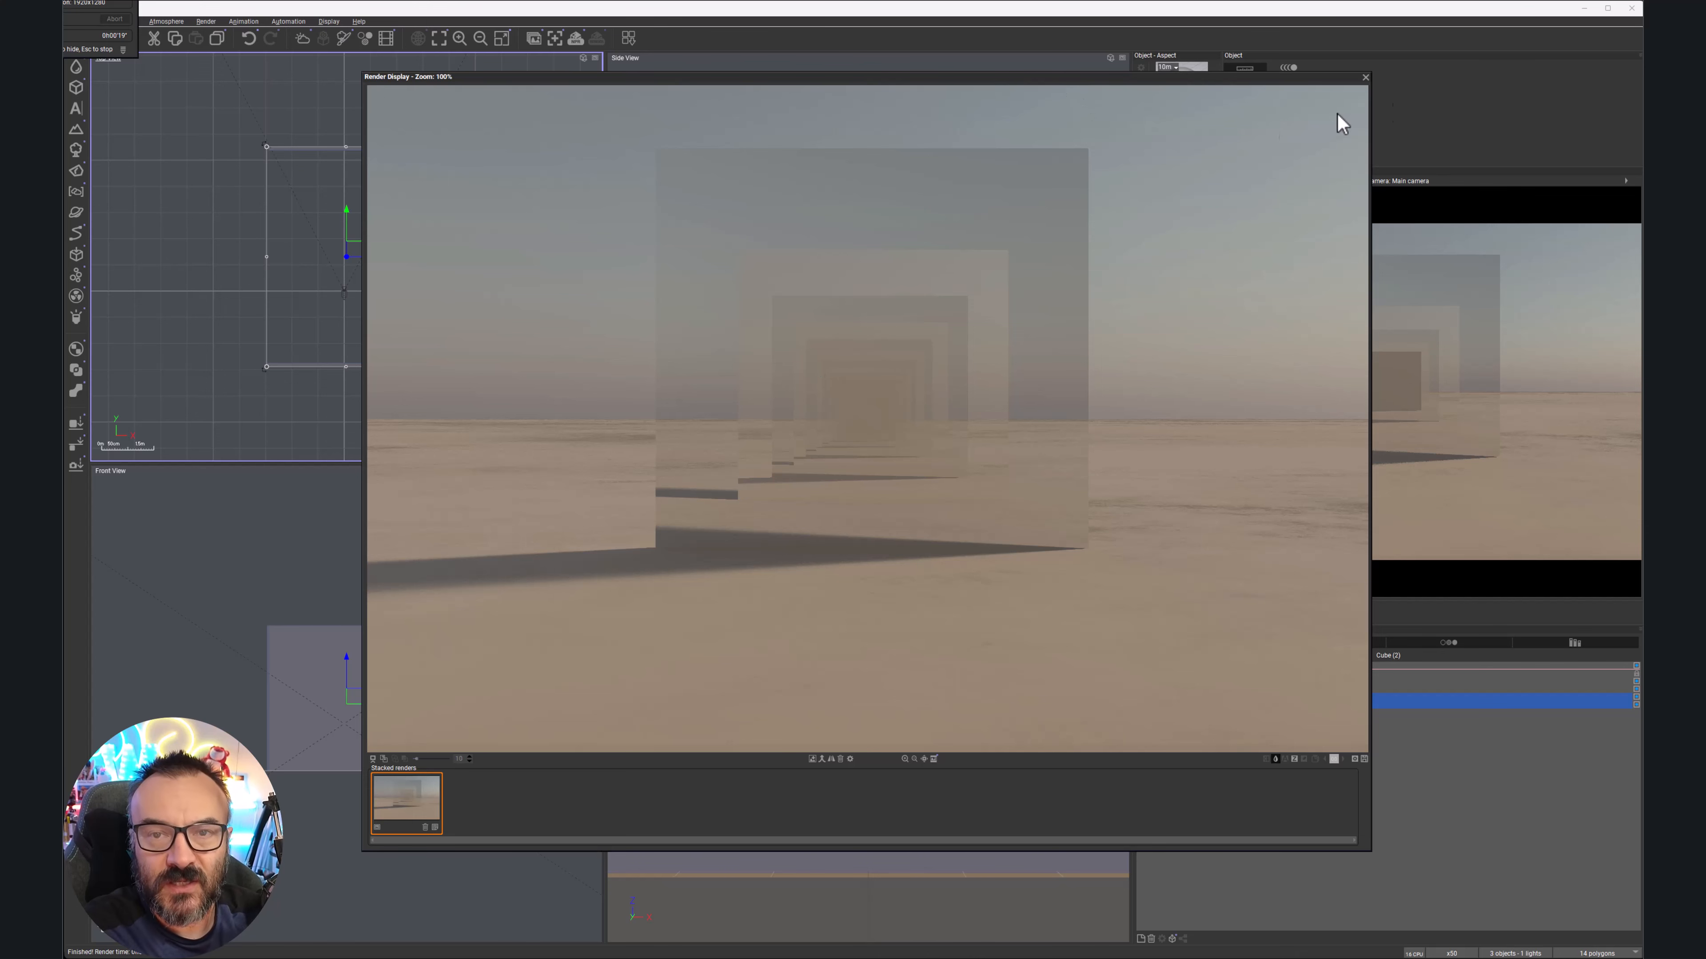
pyautogui.click(1365, 77)
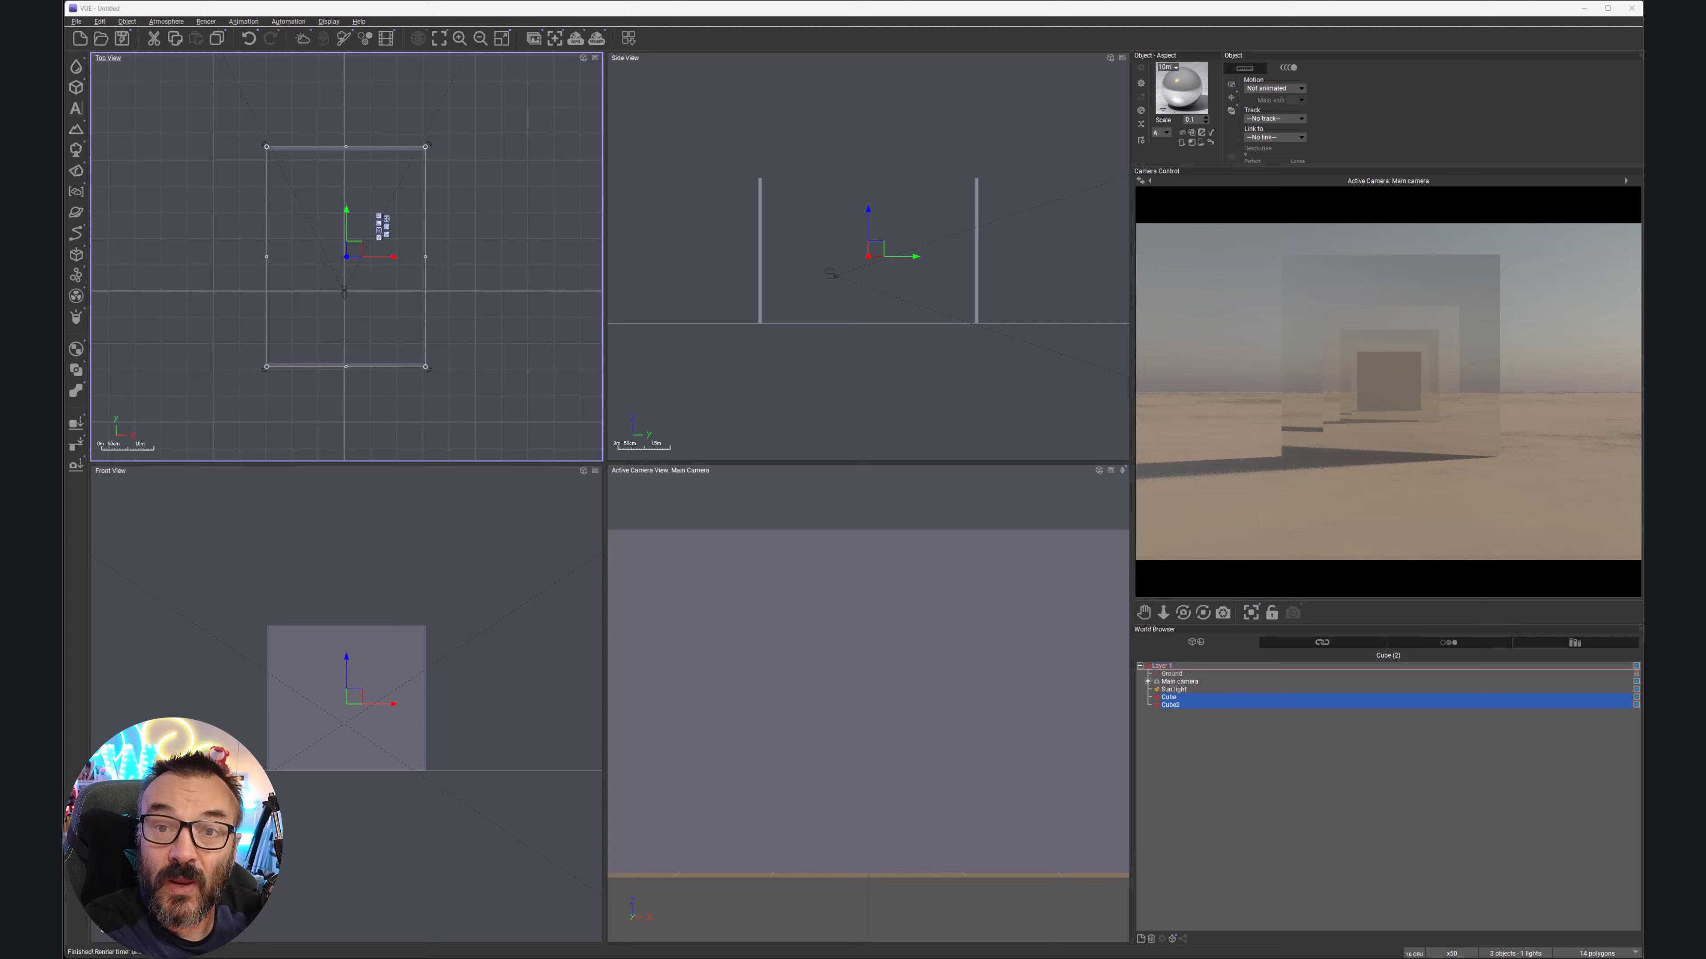
# Delete both mirror cubes, Cube and Cube2, from the scene
pyautogui.click(1231, 738)
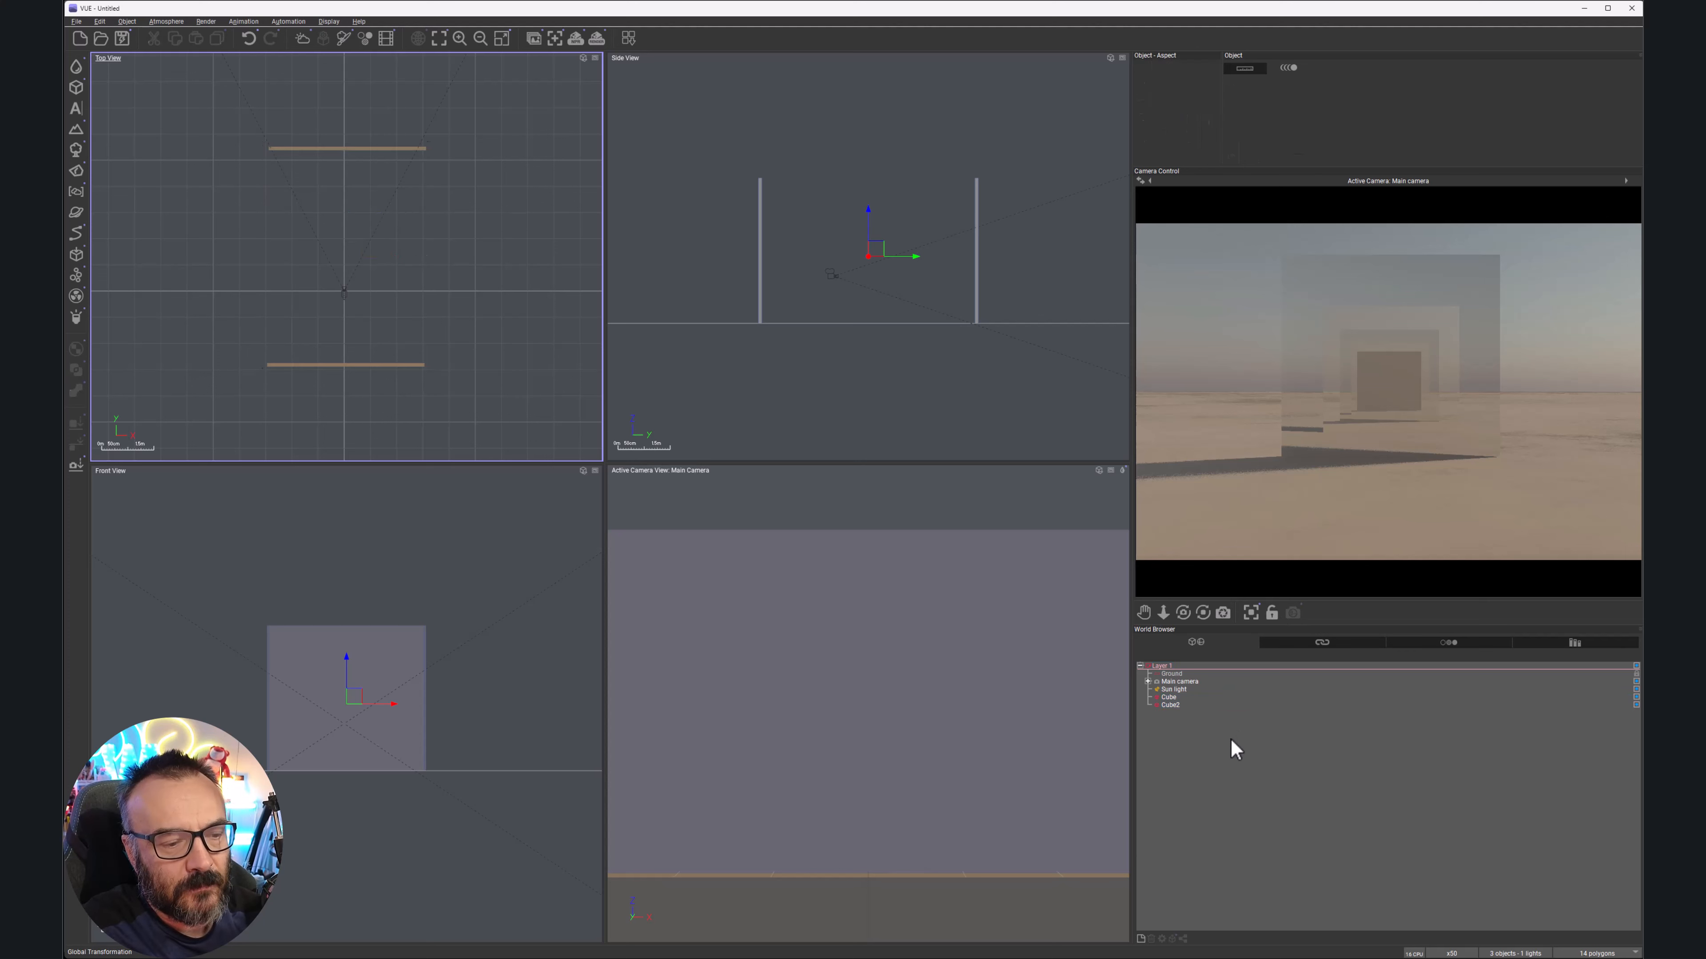
pyautogui.click(1171, 699)
pyautogui.press('Delete')
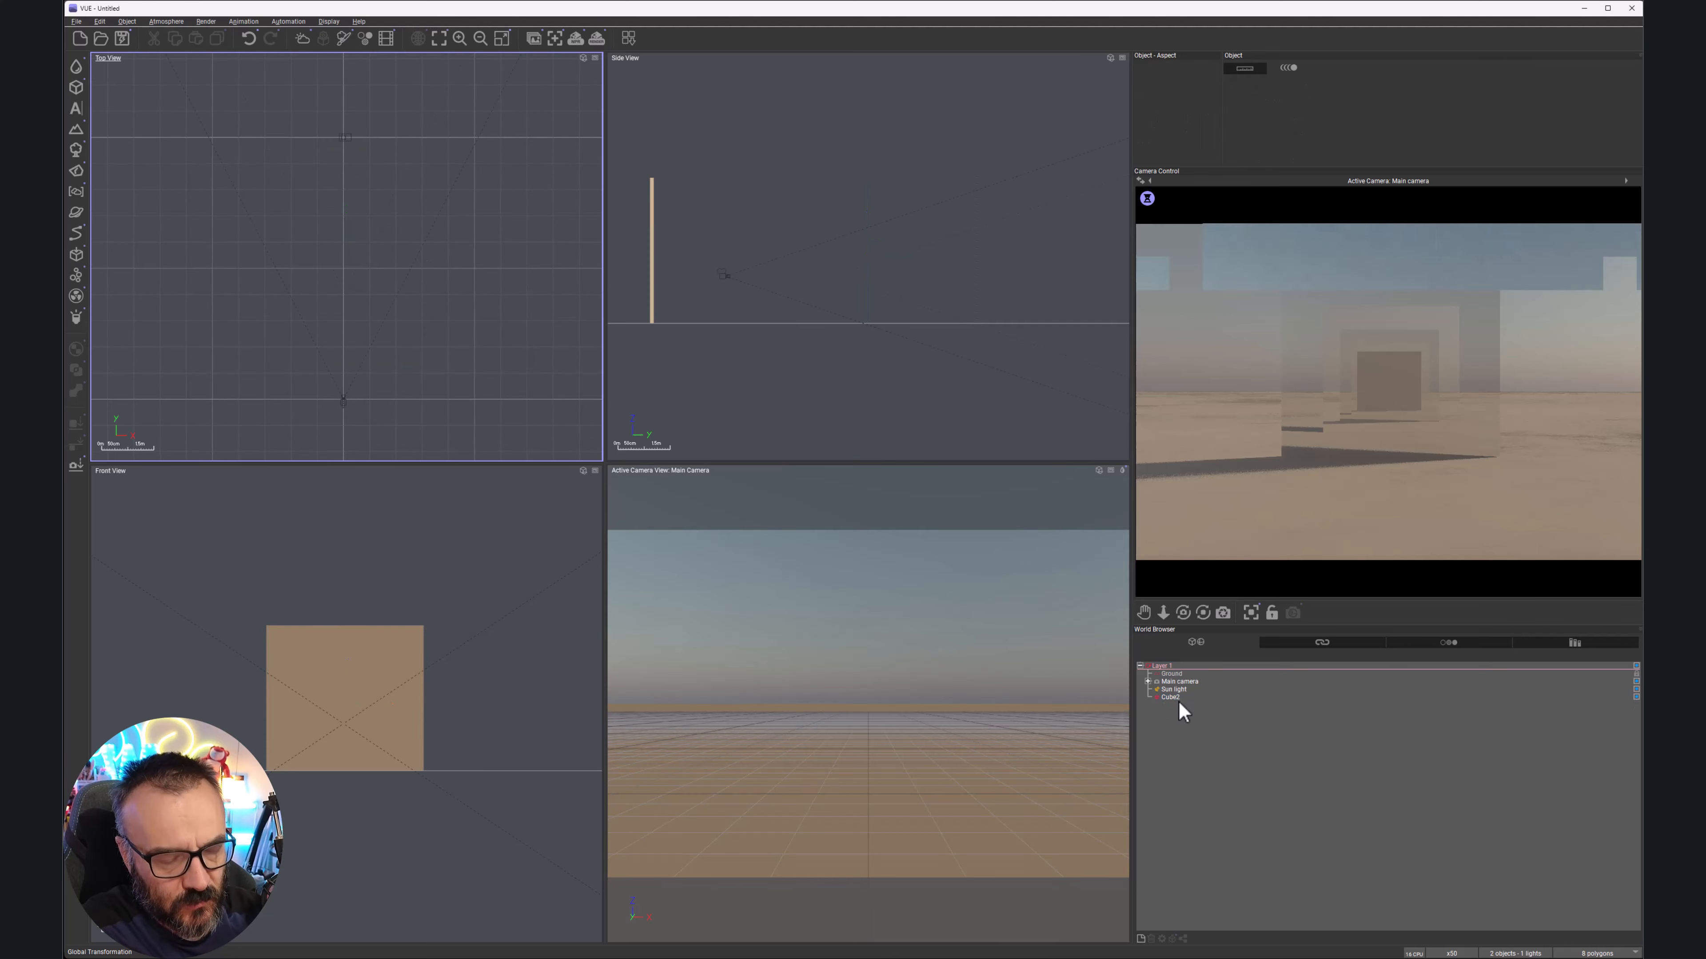
pyautogui.press('Delete')
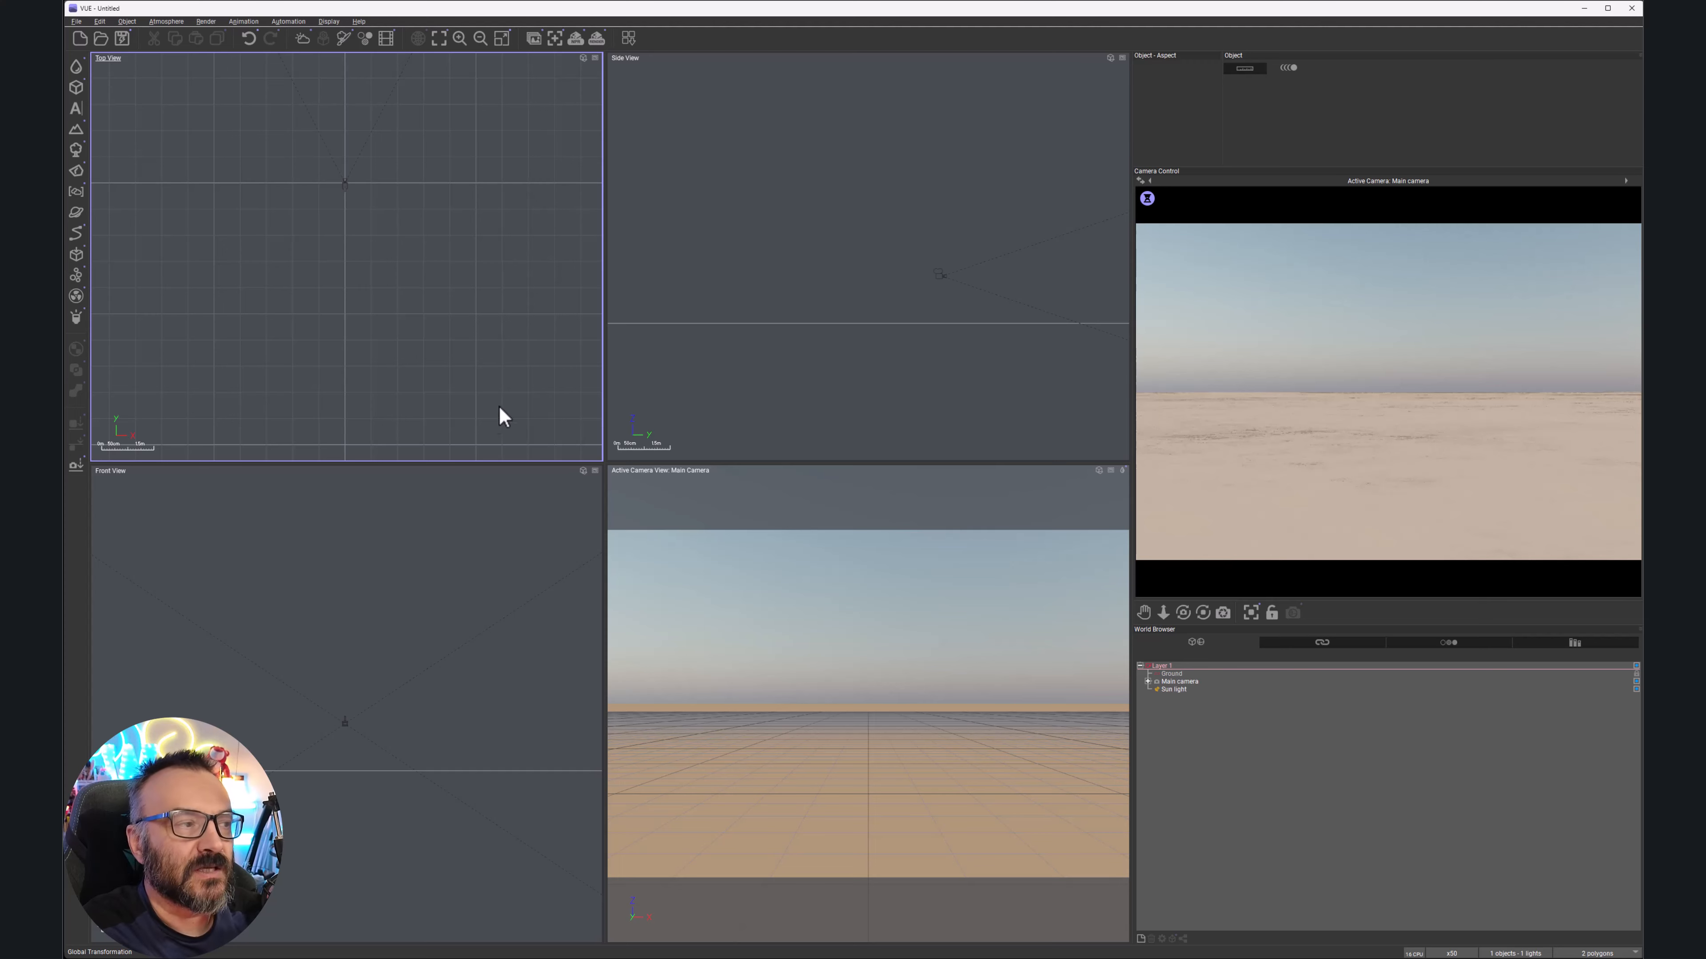
# Add a sphere primitive, move it farther from the camera, and open its material editor
pyautogui.click(81, 91)
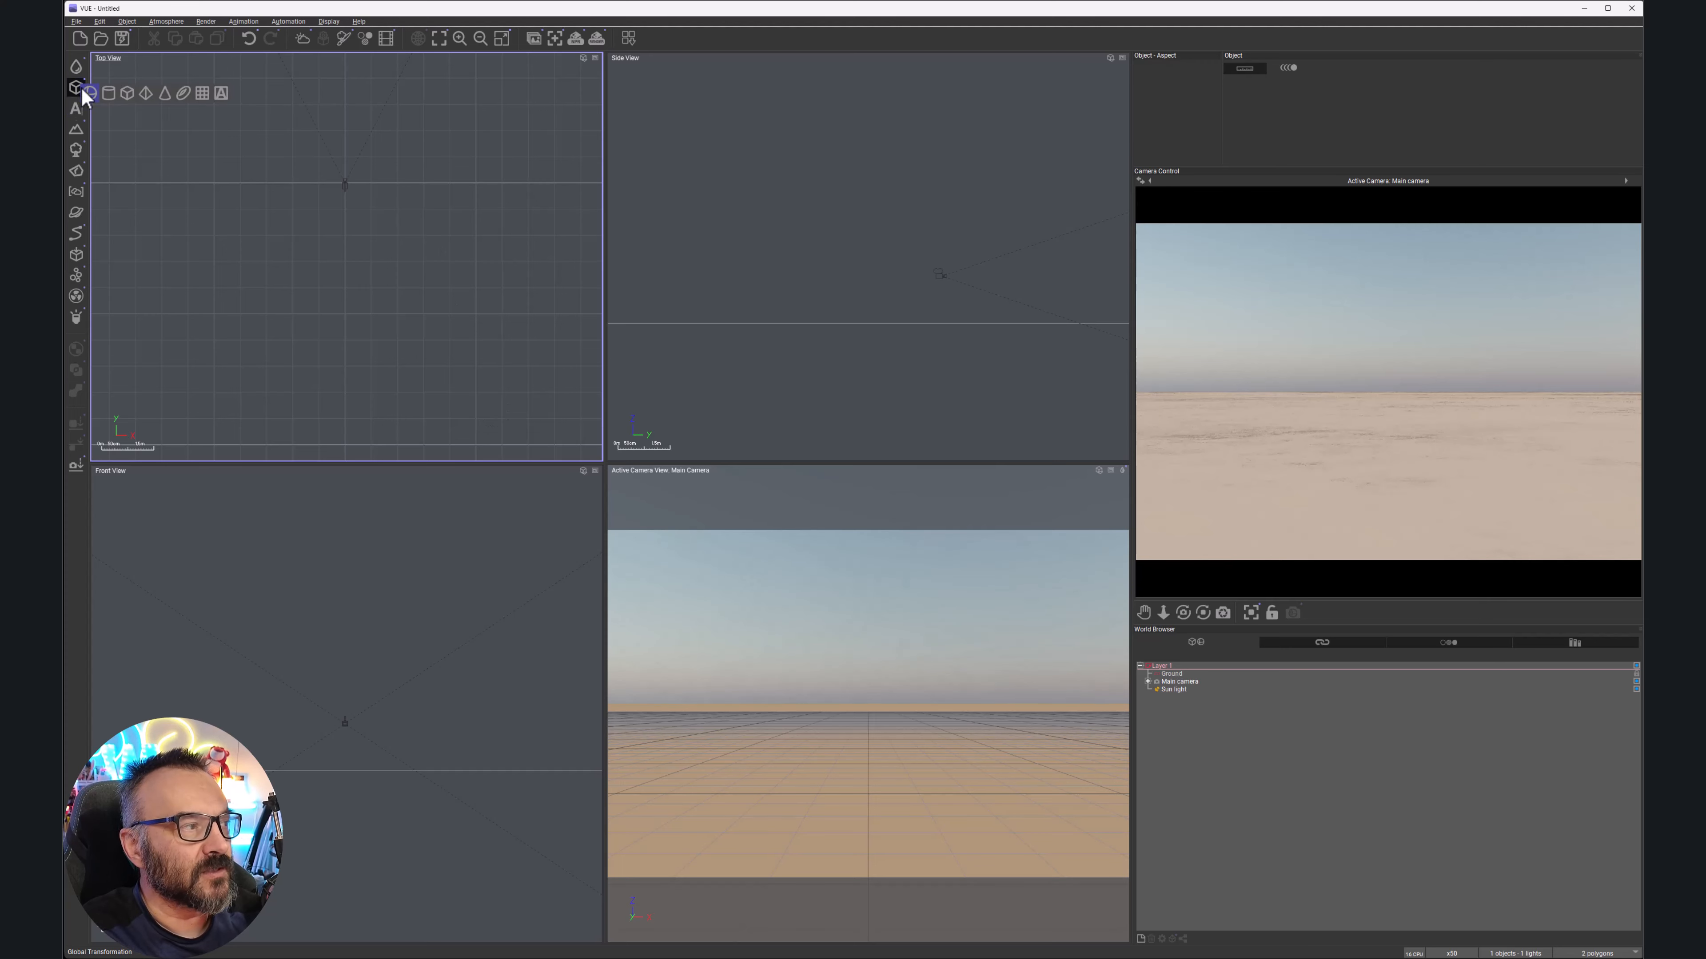
pyautogui.click(97, 92)
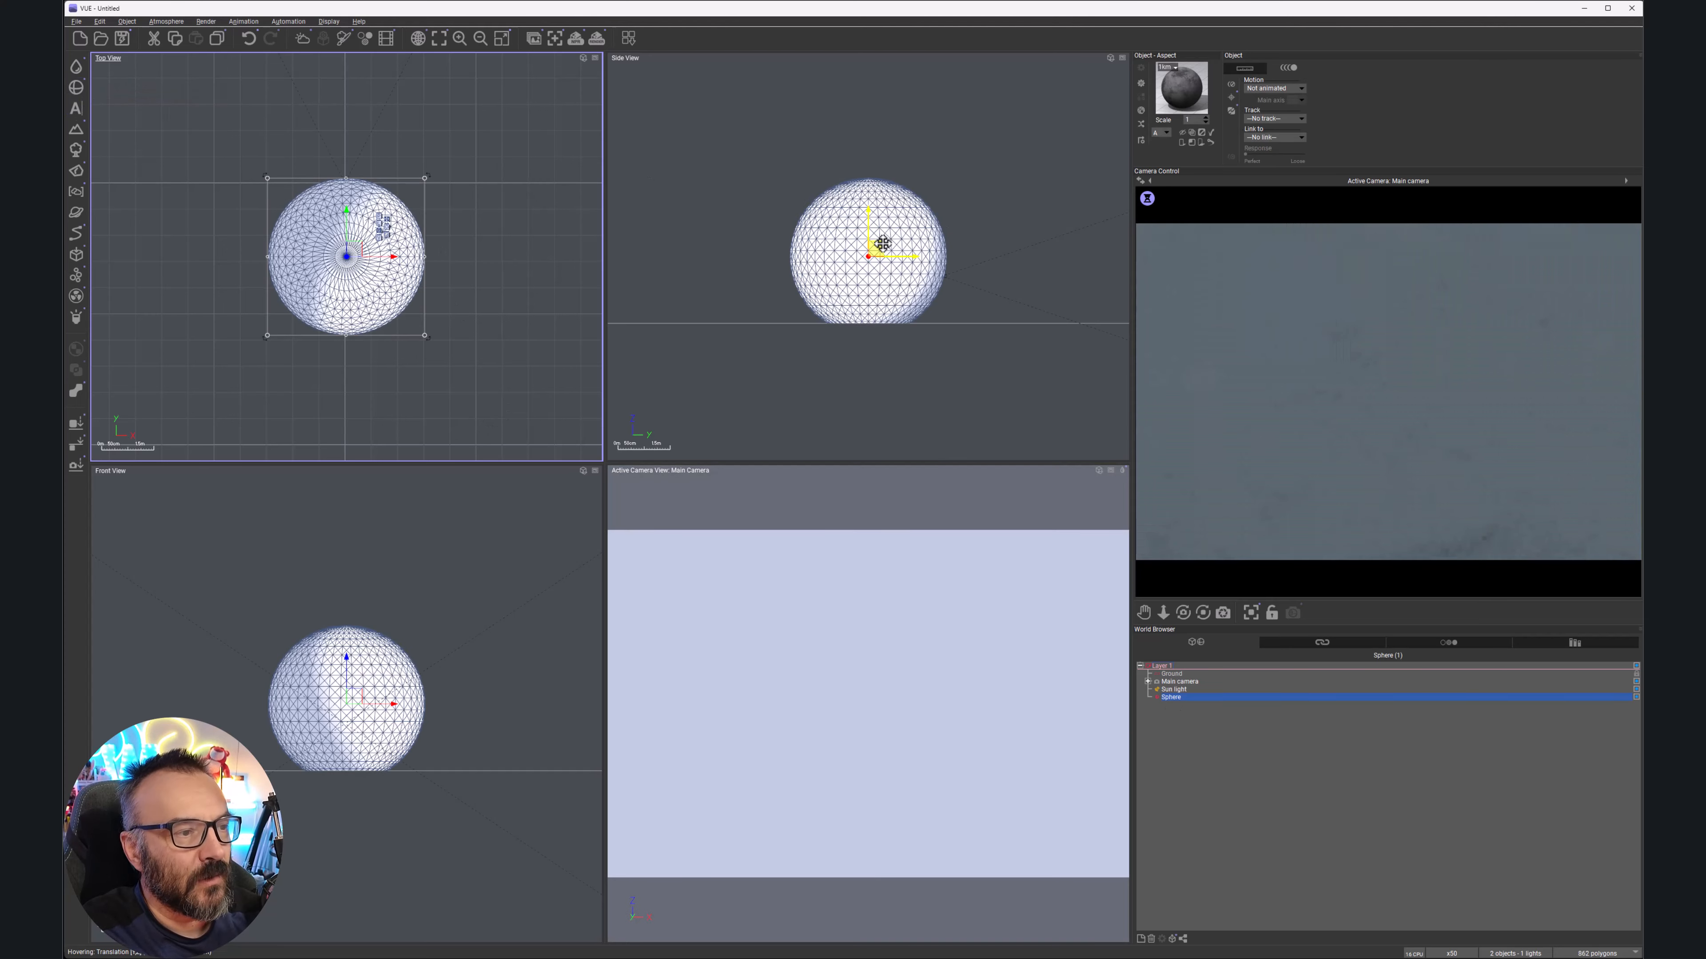
pyautogui.moveTo(883, 244); pyautogui.dragTo(1083, 246)
pyautogui.moveTo(976, 199); pyautogui.dragTo(805, 204, button='right')
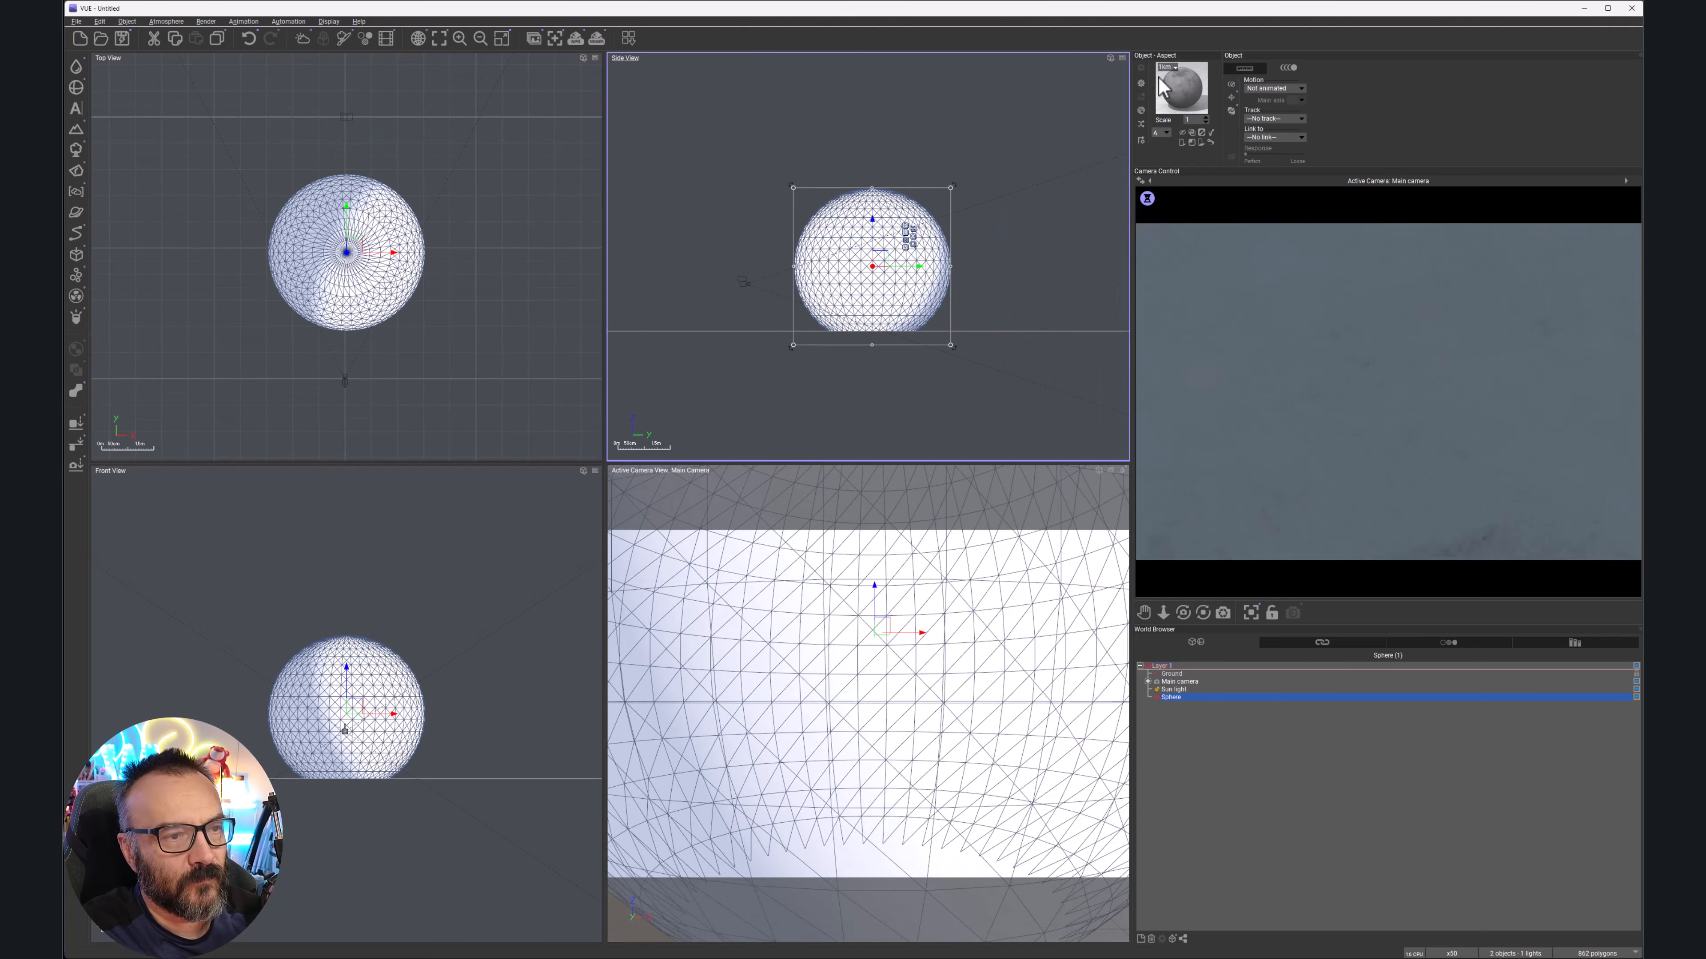
pyautogui.doubleClick(1181, 87)
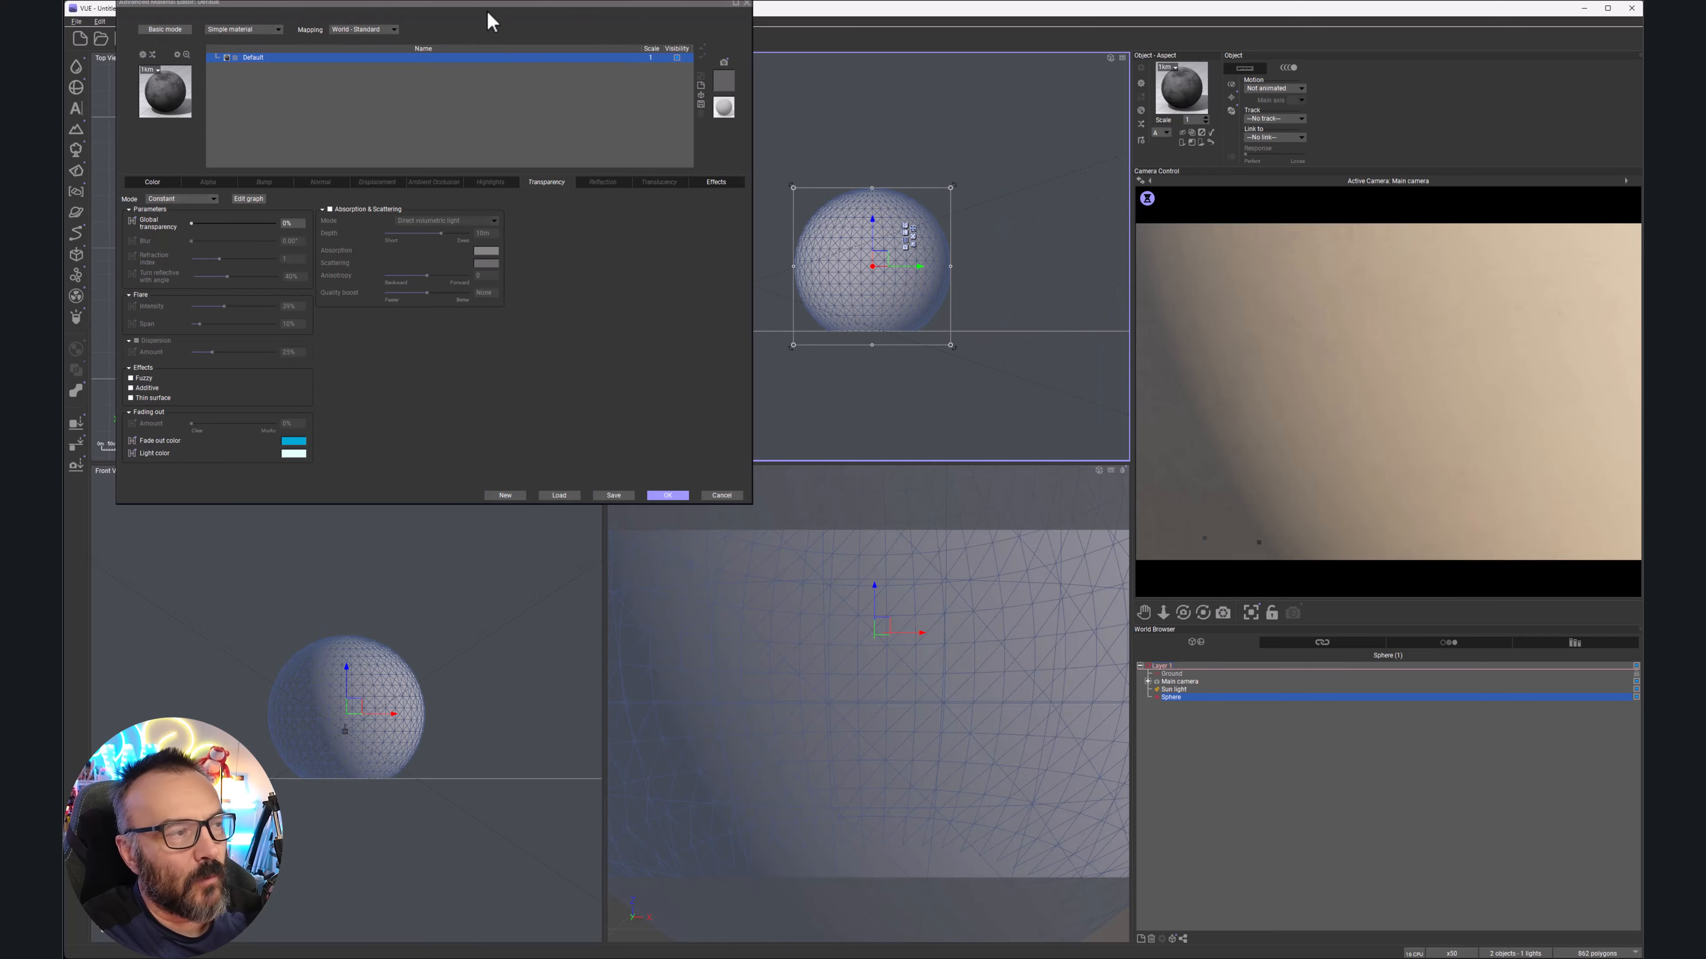
# Turn on Subsurface scattering in the Translucency tab and scale the sphere down in Side View
pyautogui.moveTo(487, 9); pyautogui.dragTo(922, 208)
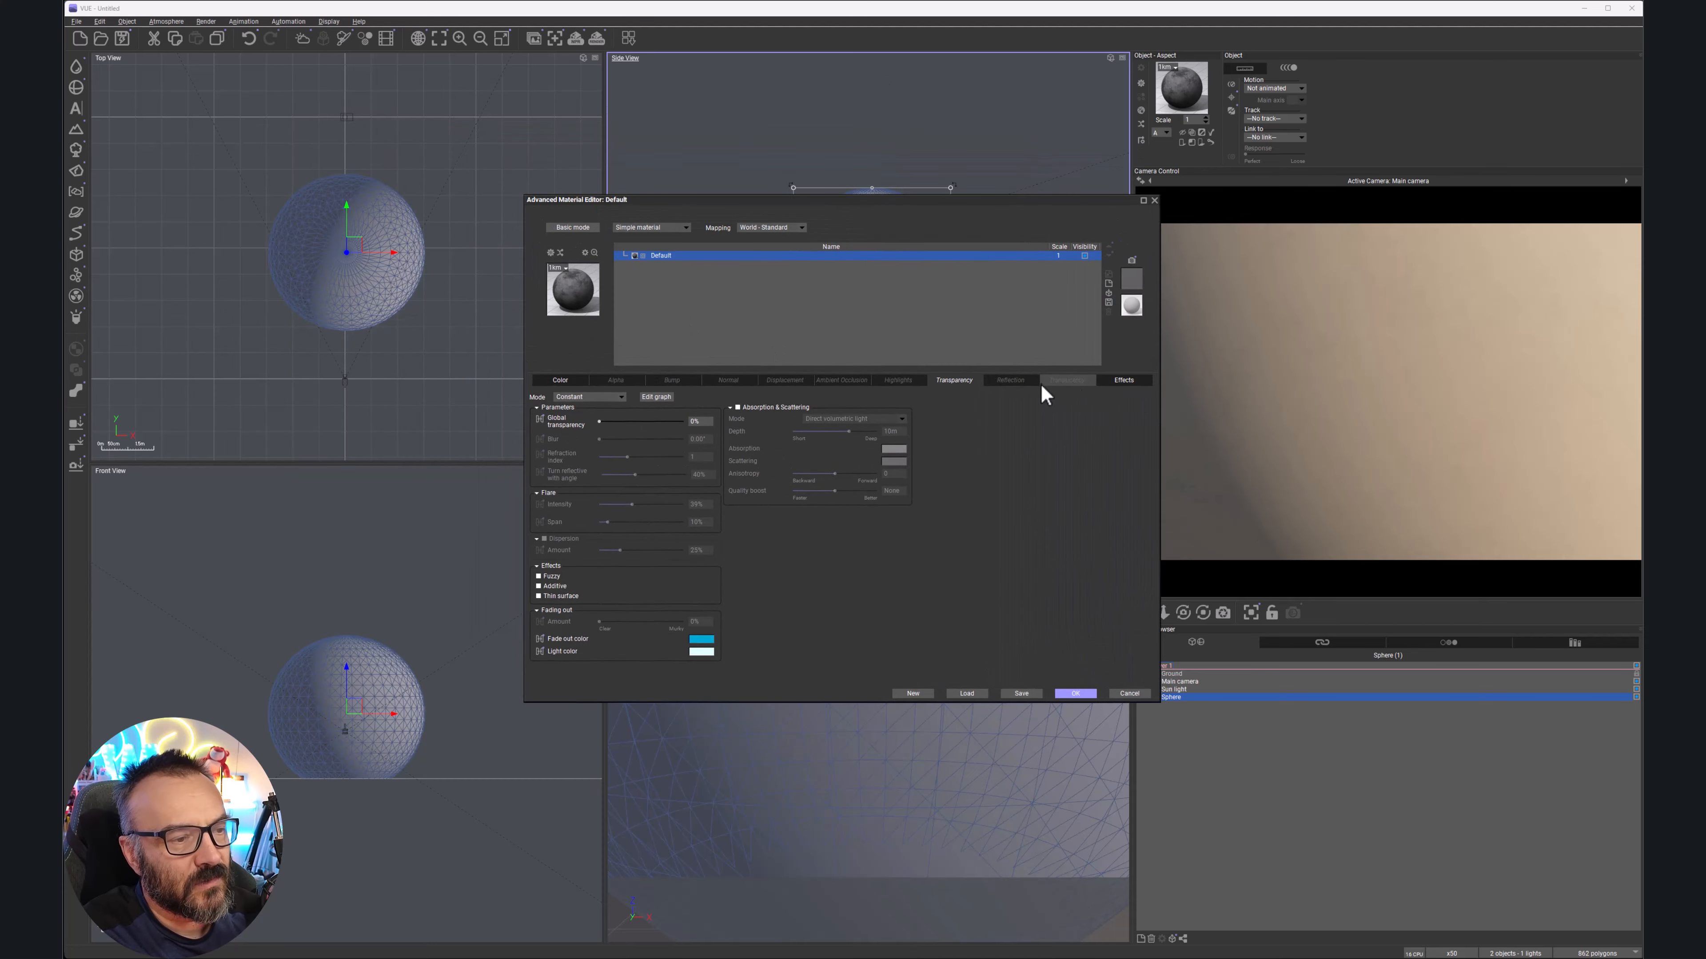
pyautogui.click(1066, 381)
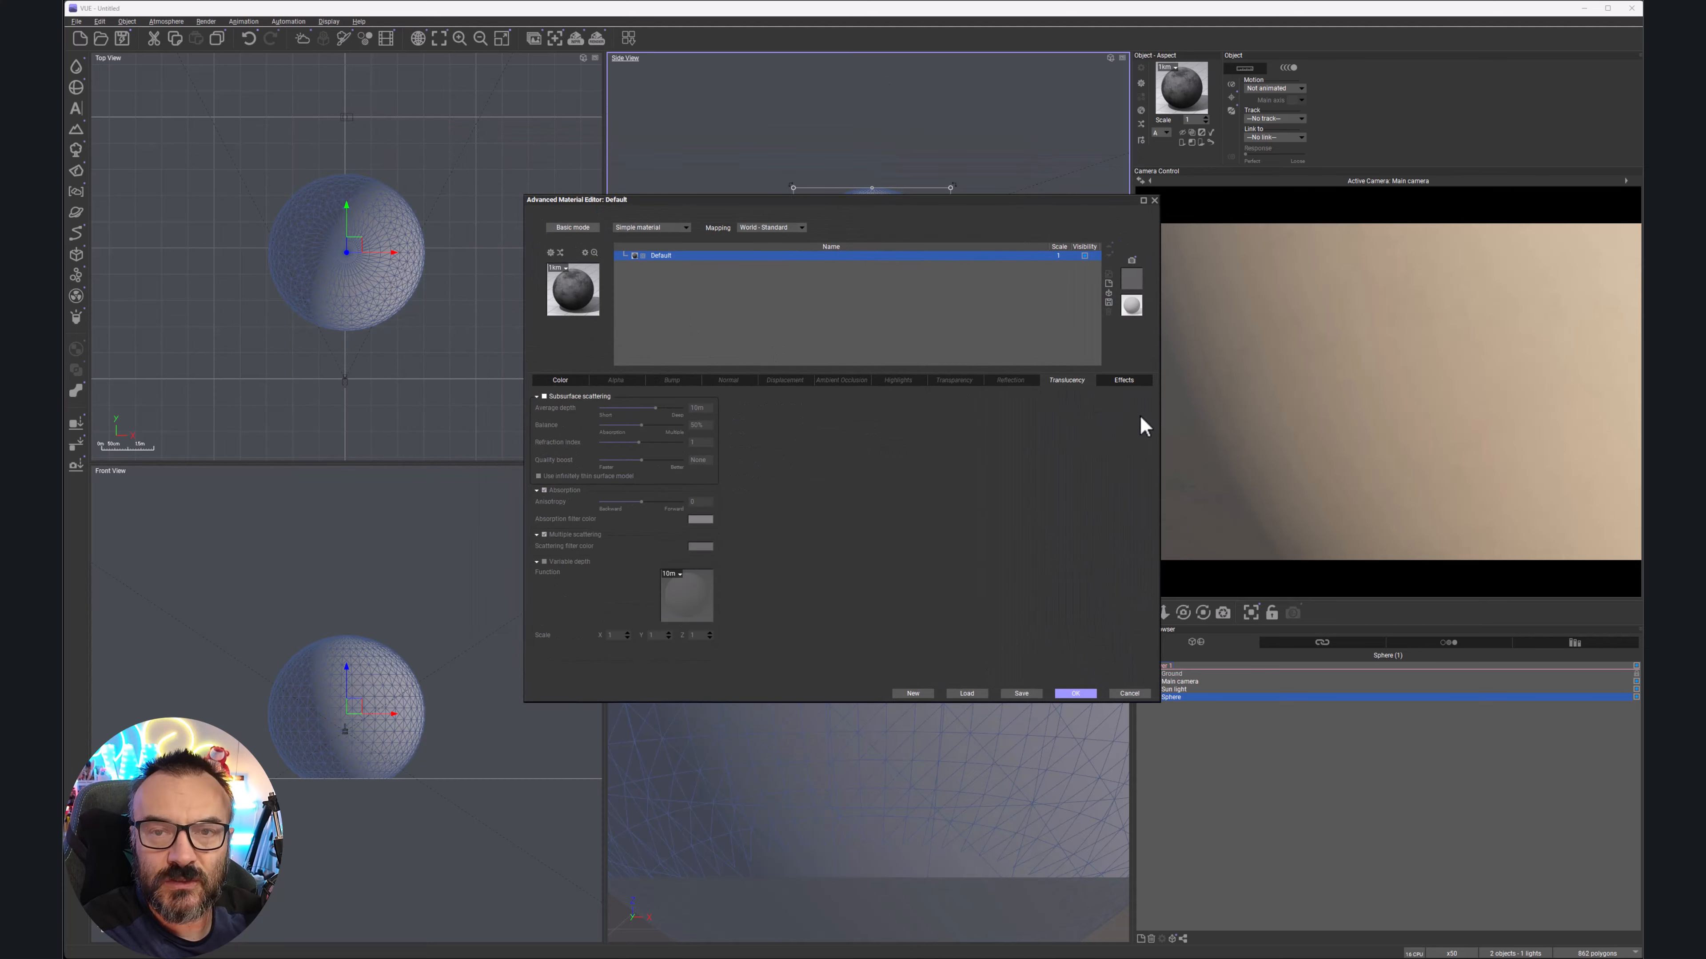
pyautogui.click(544, 397)
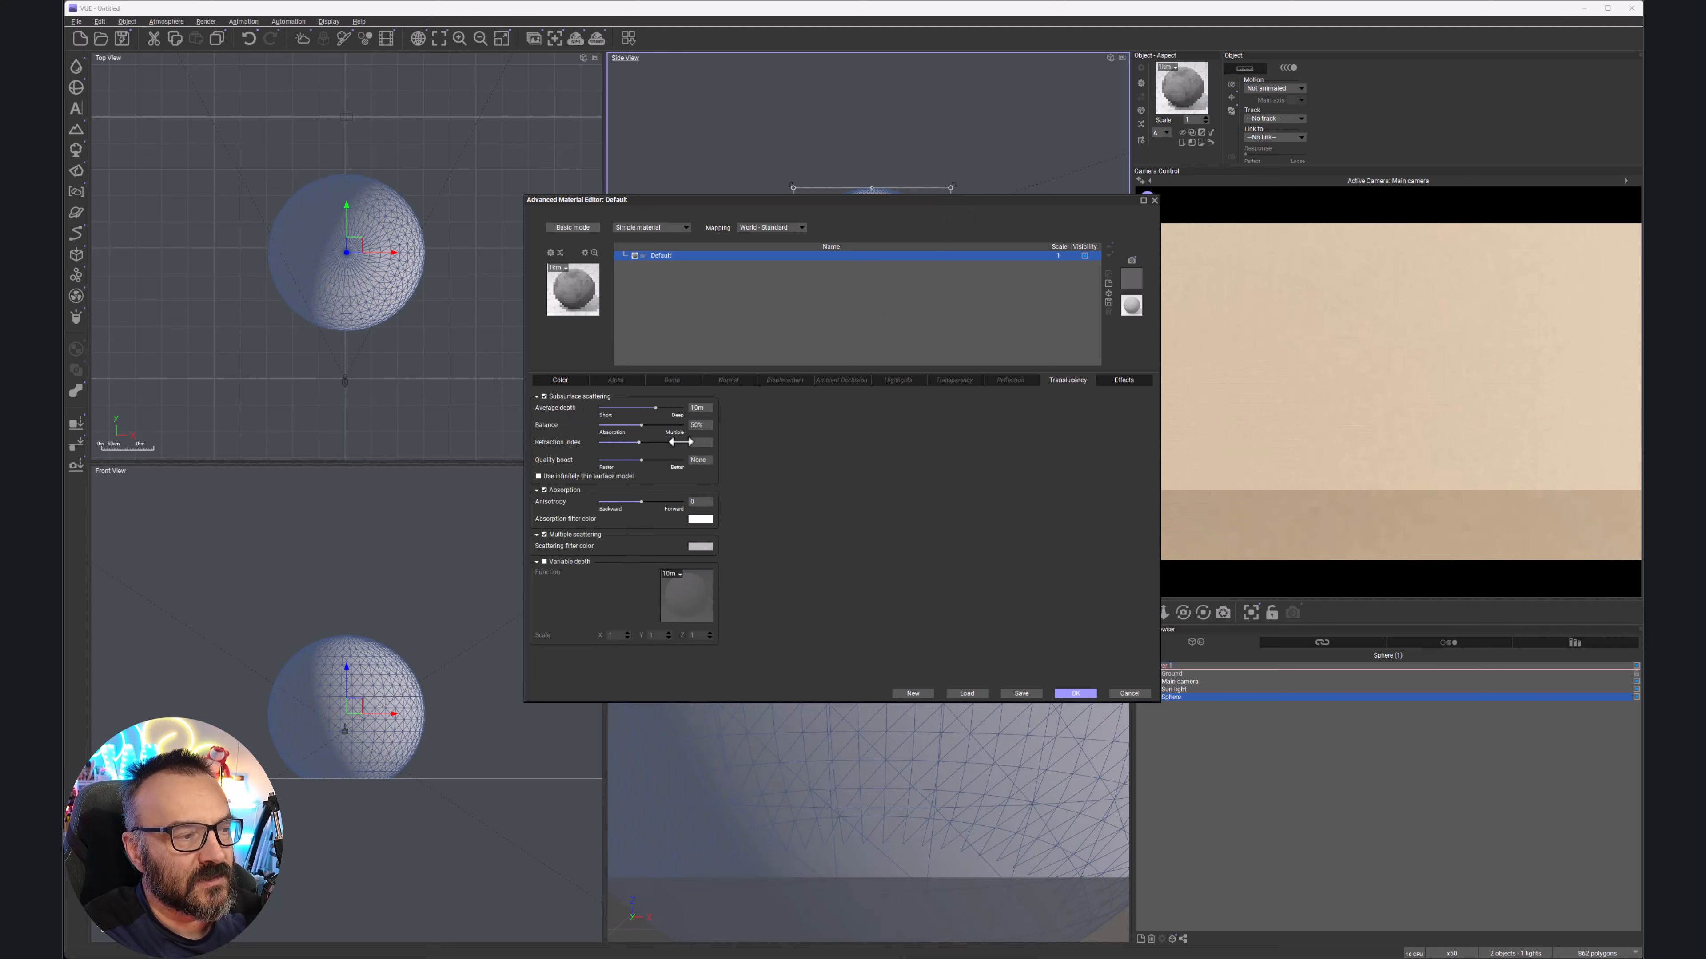
pyautogui.moveTo(944, 201); pyautogui.dragTo(591, 210)
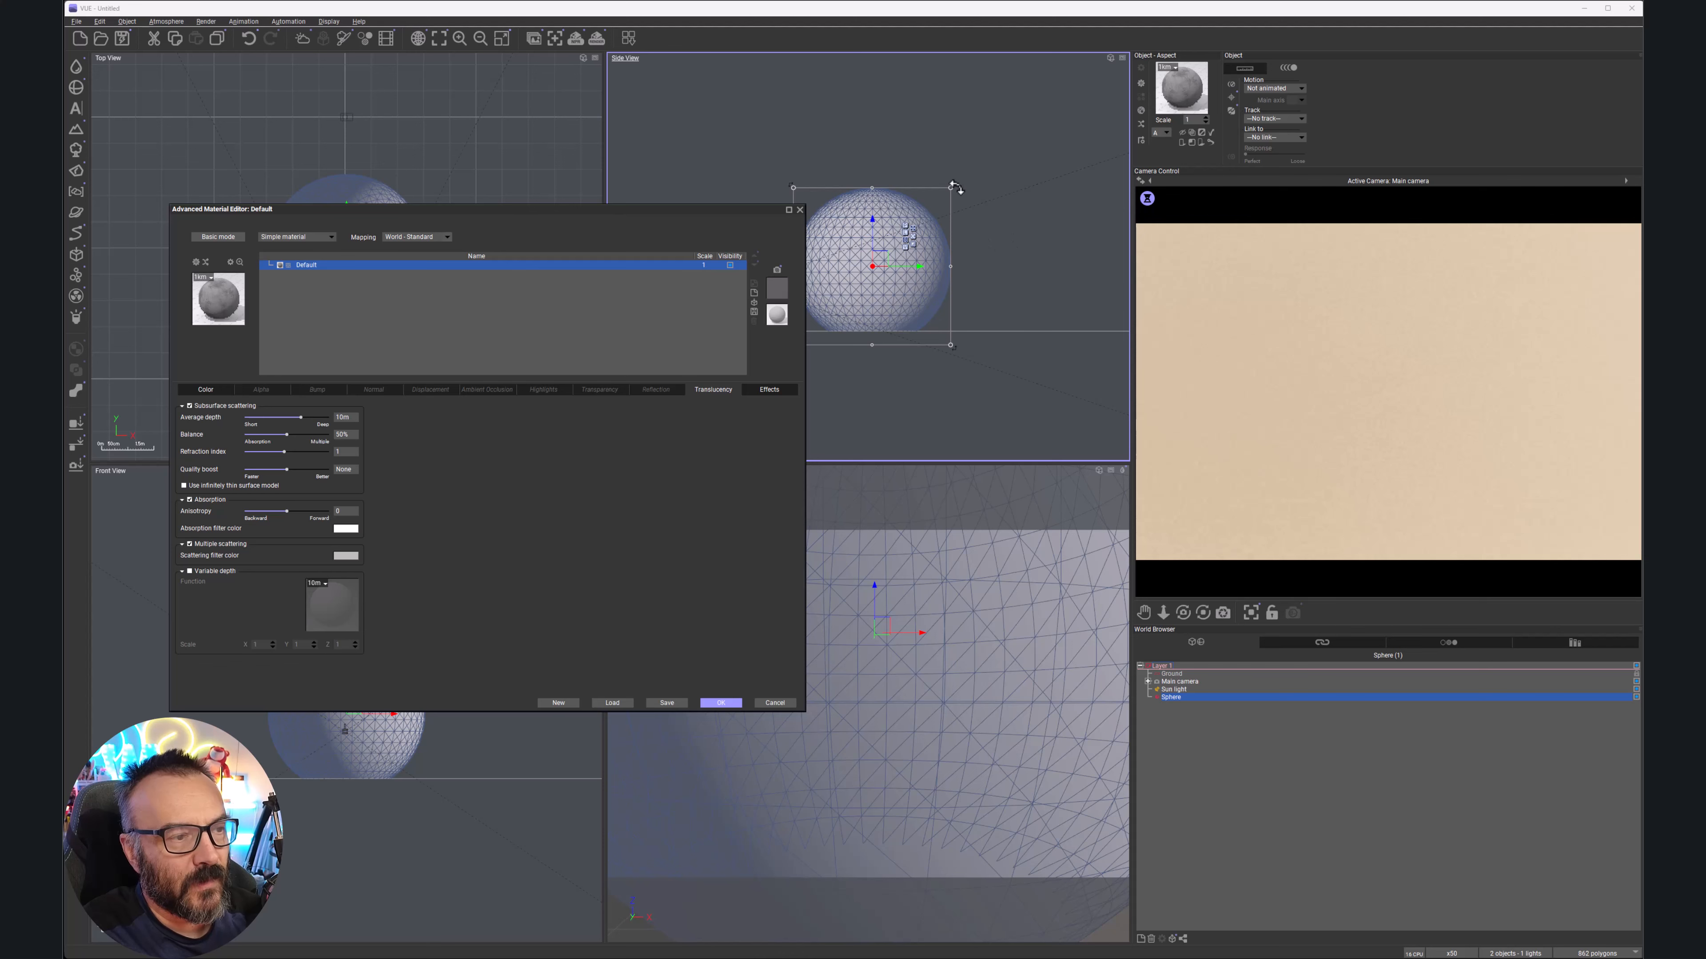
pyautogui.moveTo(950, 188); pyautogui.dragTo(895, 276)
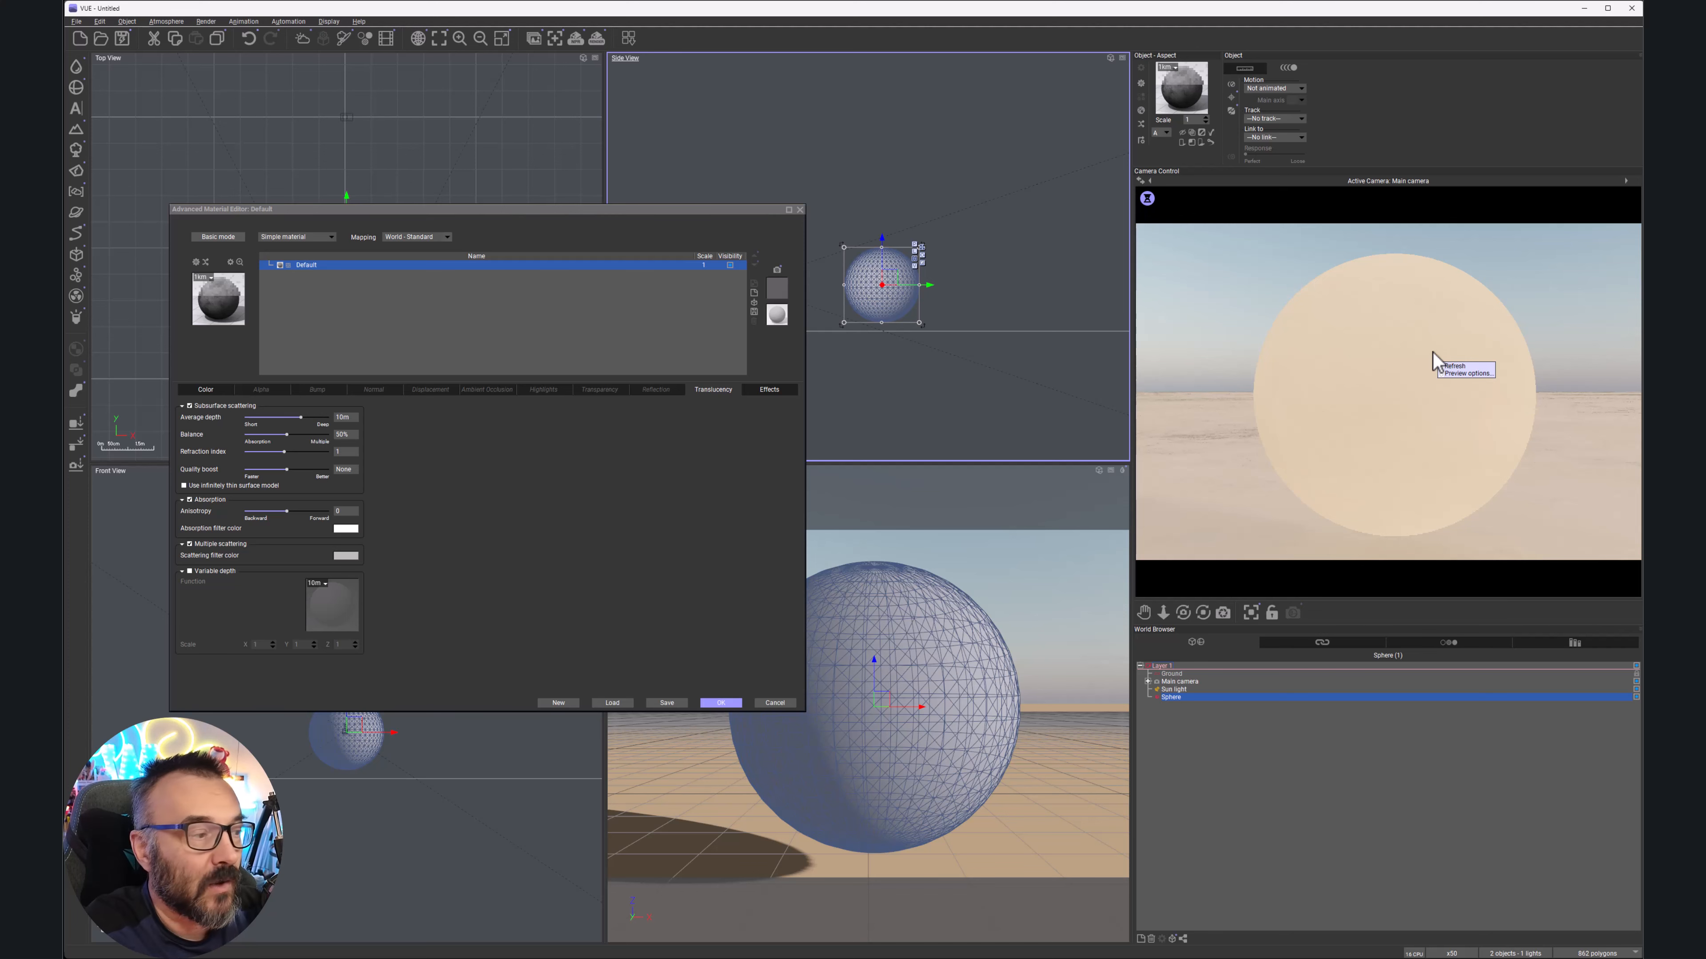
# Lower the subsurface scattering average depth to 1.21m, then 35cm, refreshing the camera preview
pyautogui.moveTo(541, 211)
pyautogui.mouseDown()
pyautogui.moveTo(567, 217)
pyautogui.moveTo(596, 173)
pyautogui.moveTo(590, 195)
pyautogui.moveTo(869, 202)
pyautogui.mouseUp()
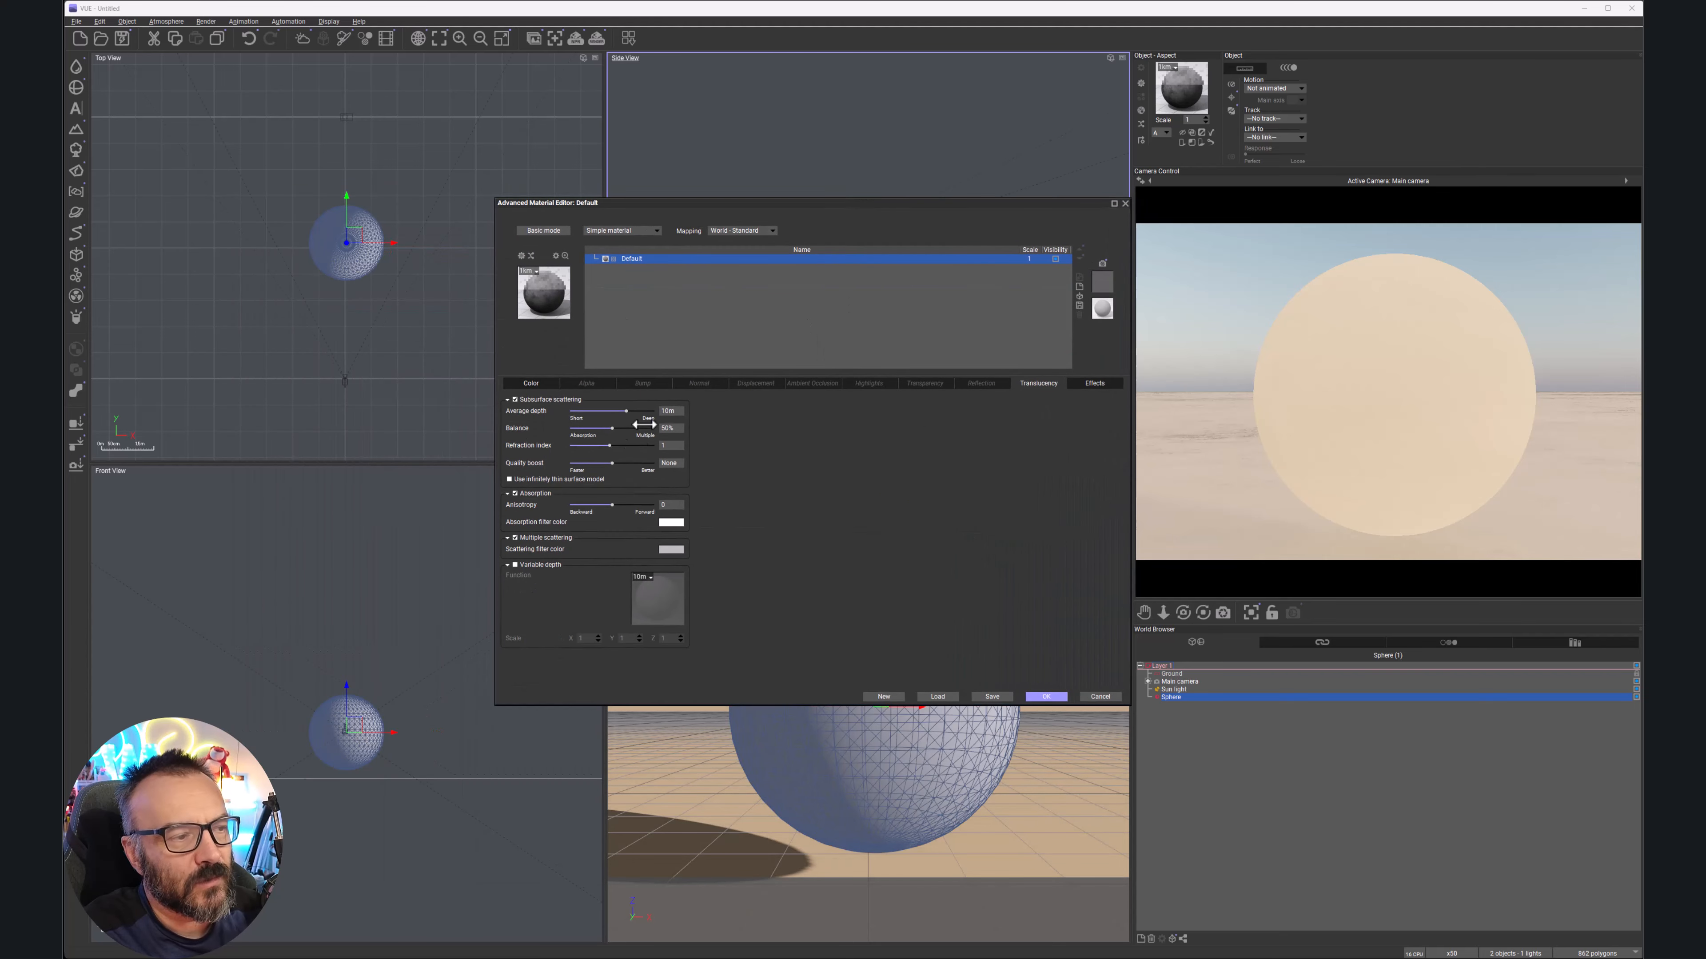
pyautogui.moveTo(635, 412); pyautogui.dragTo(610, 412)
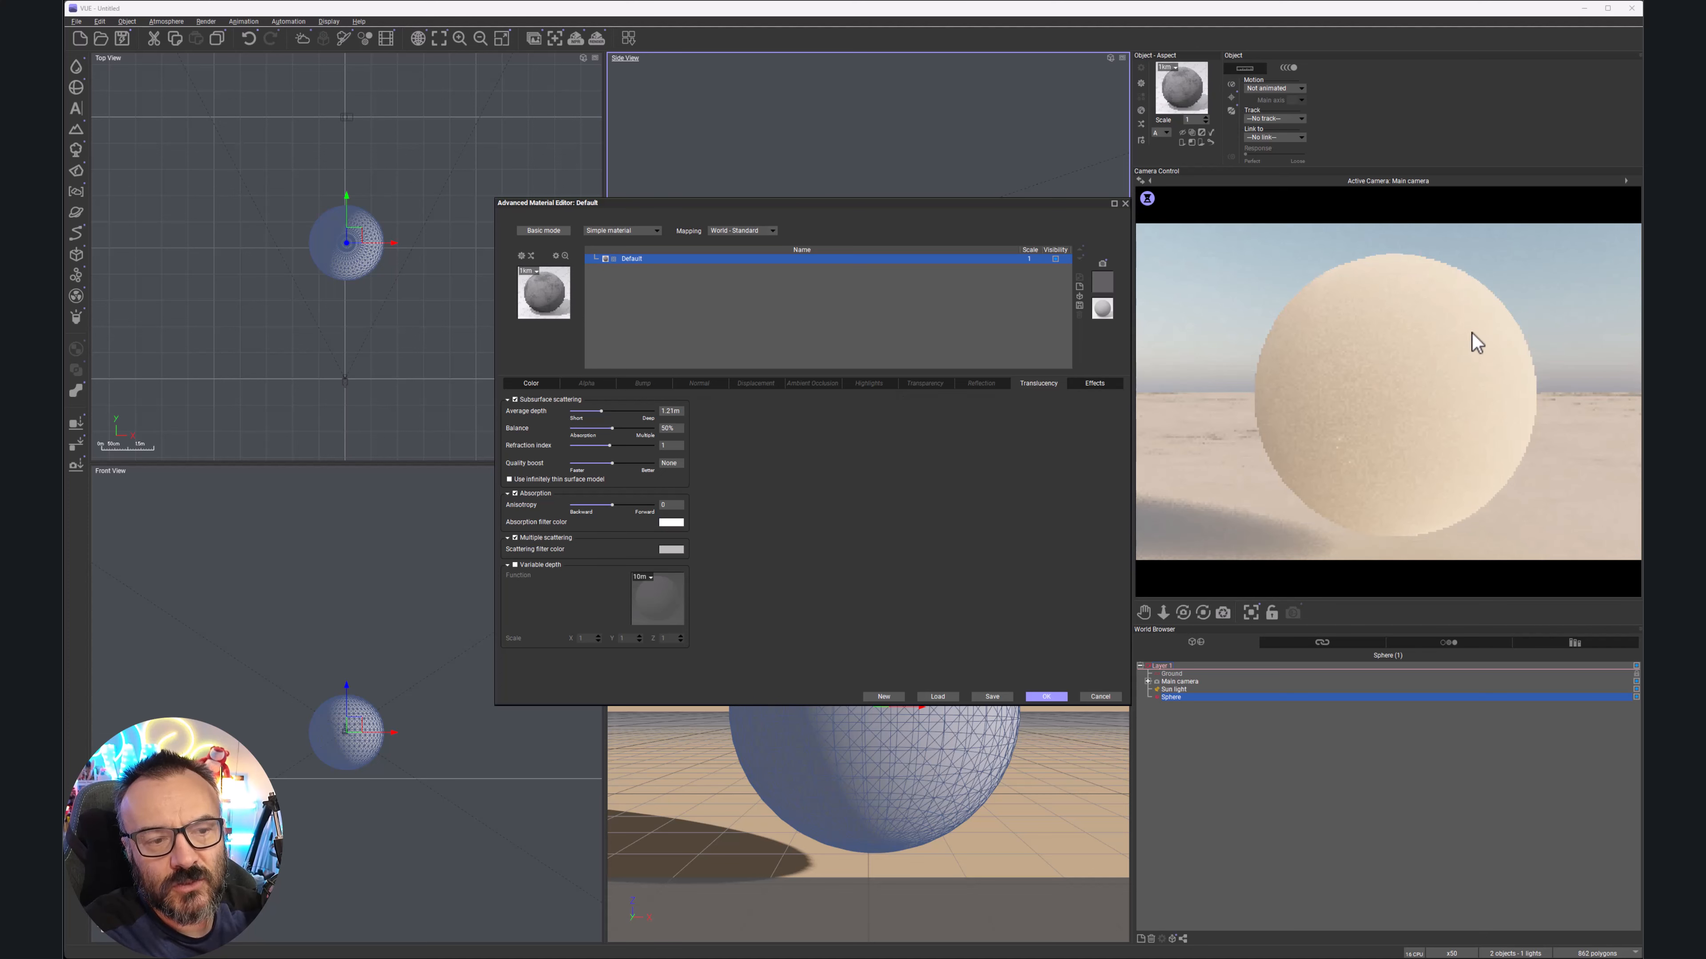
pyautogui.rightClick(1419, 349)
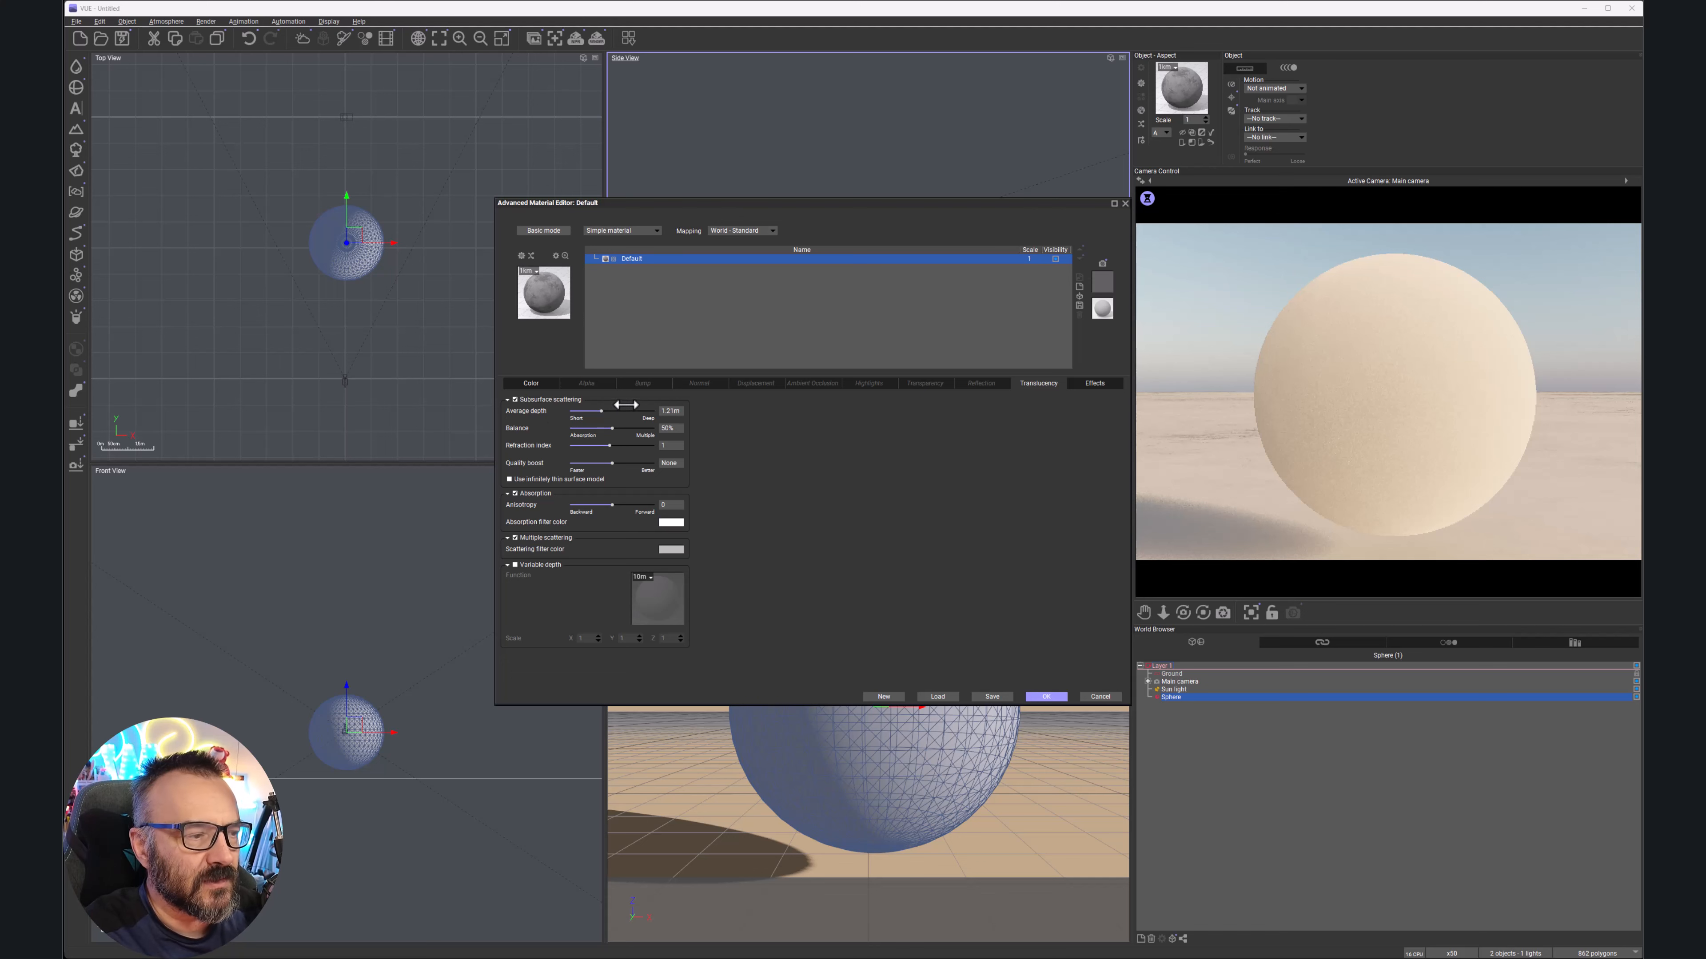
pyautogui.moveTo(602, 411); pyautogui.dragTo(598, 411)
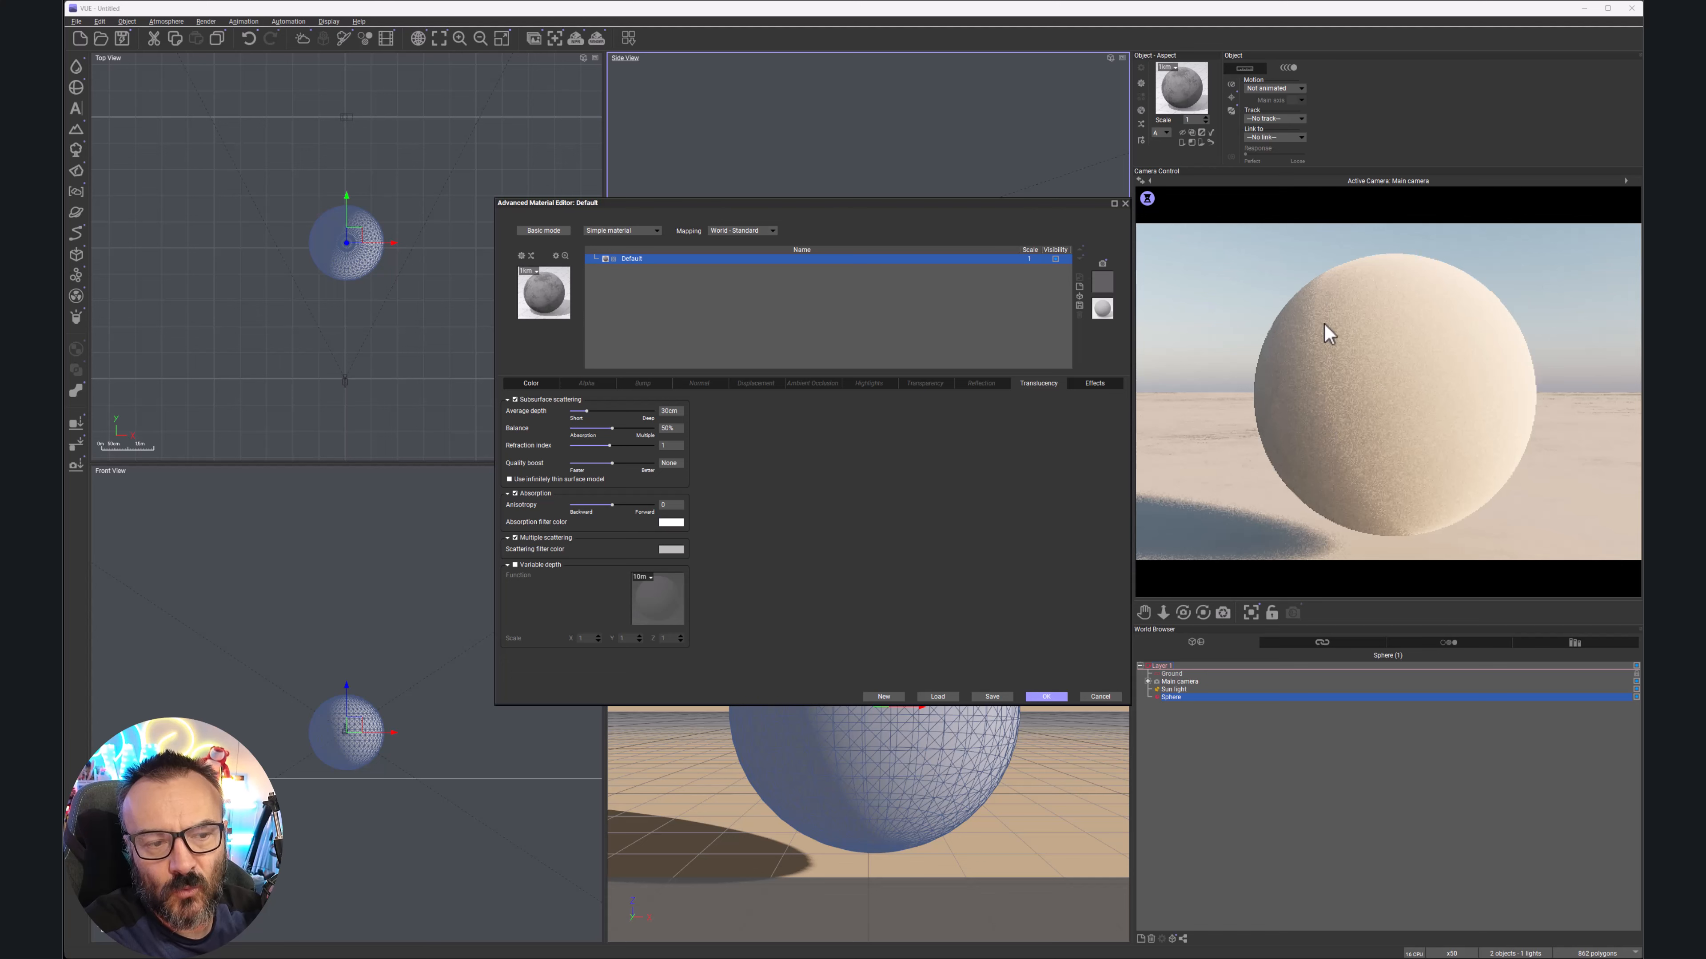
pyautogui.rightClick(1320, 394)
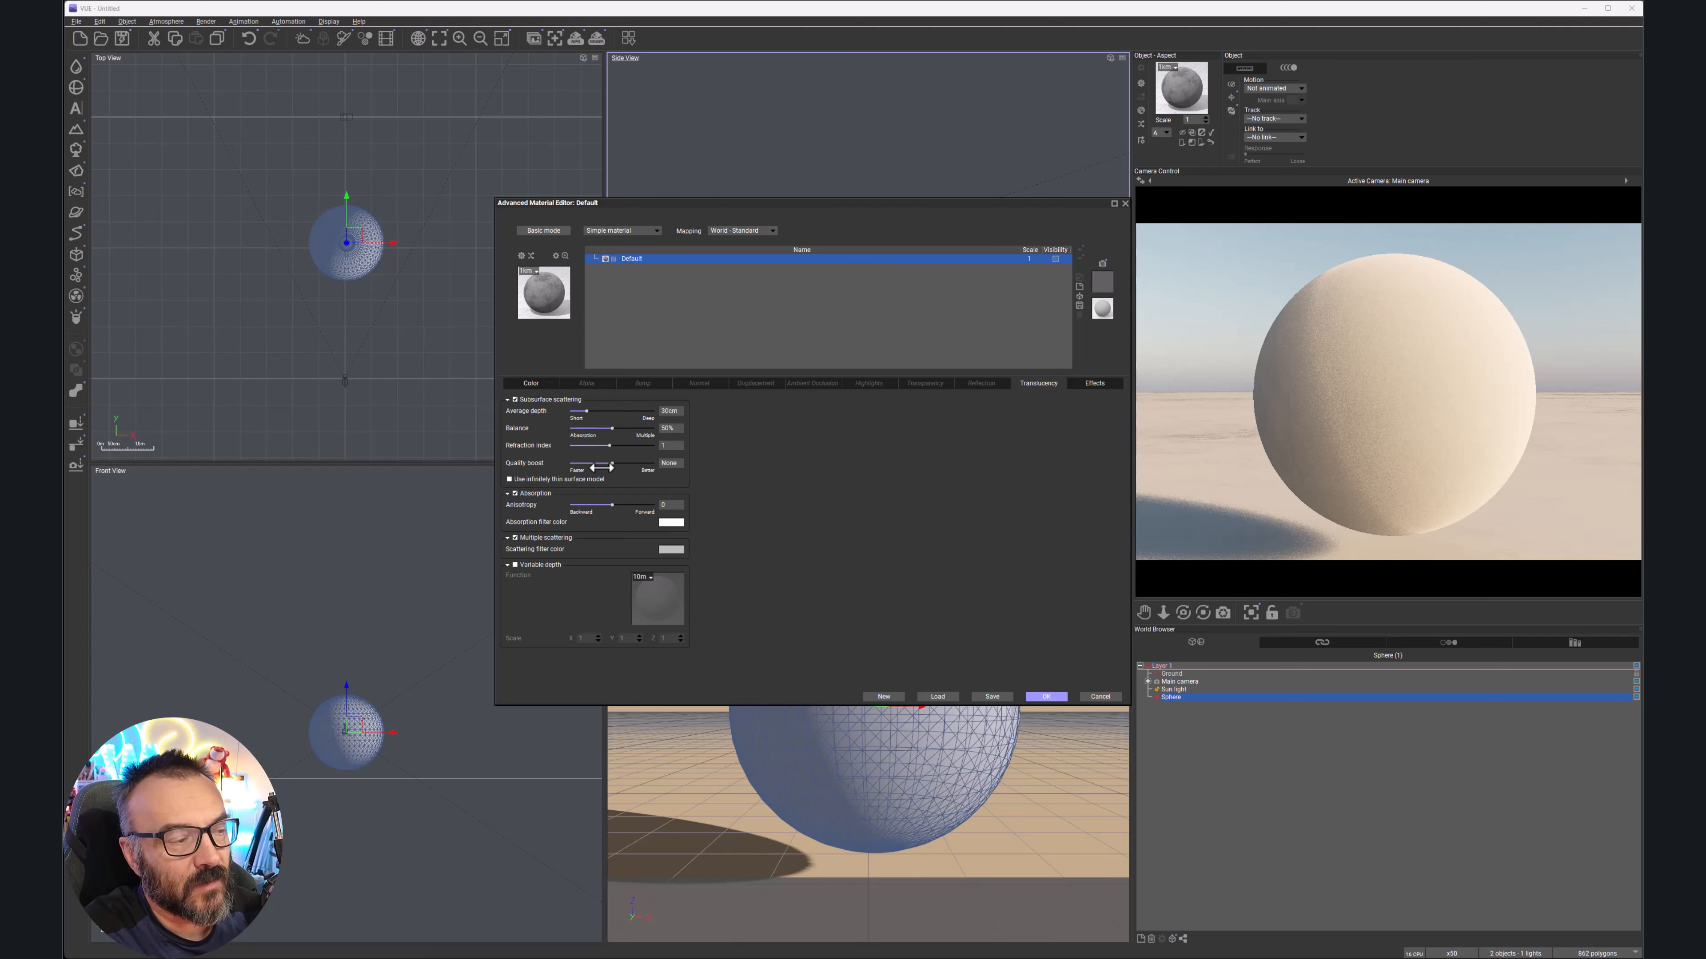
# Raise the subsurface quality boost briefly, then set it back to None
pyautogui.moveTo(622, 462); pyautogui.dragTo(655, 463)
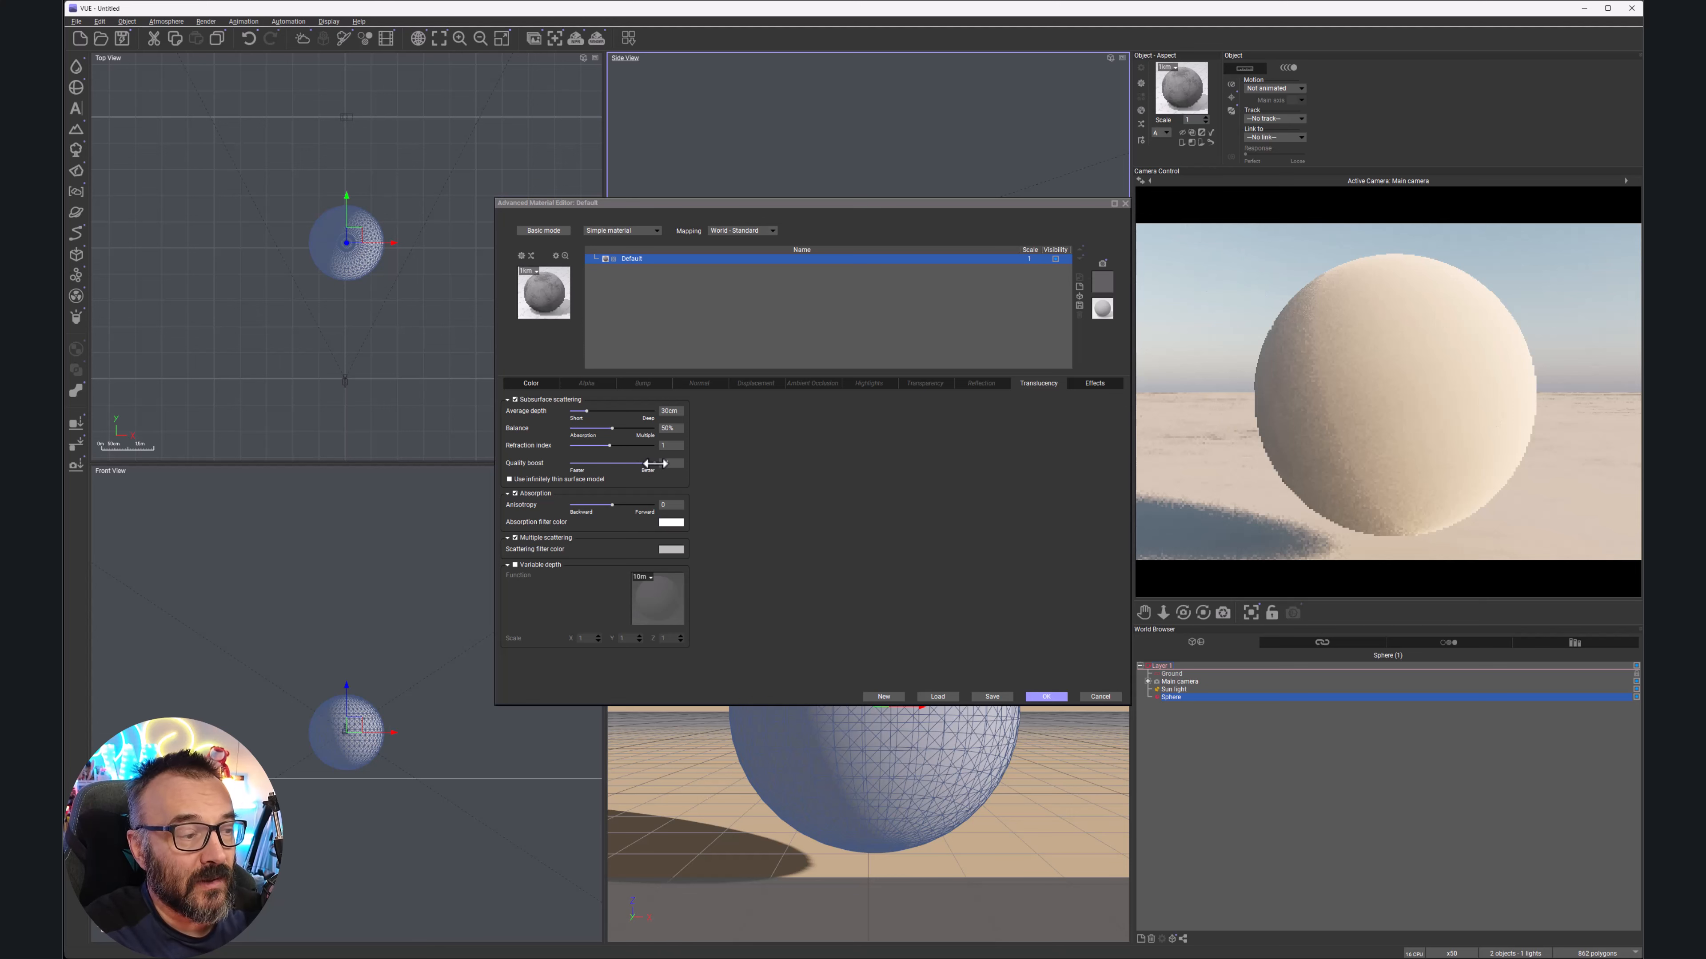
pyautogui.moveTo(664, 464); pyautogui.dragTo(610, 467)
pyautogui.moveTo(614, 469); pyautogui.dragTo(612, 469)
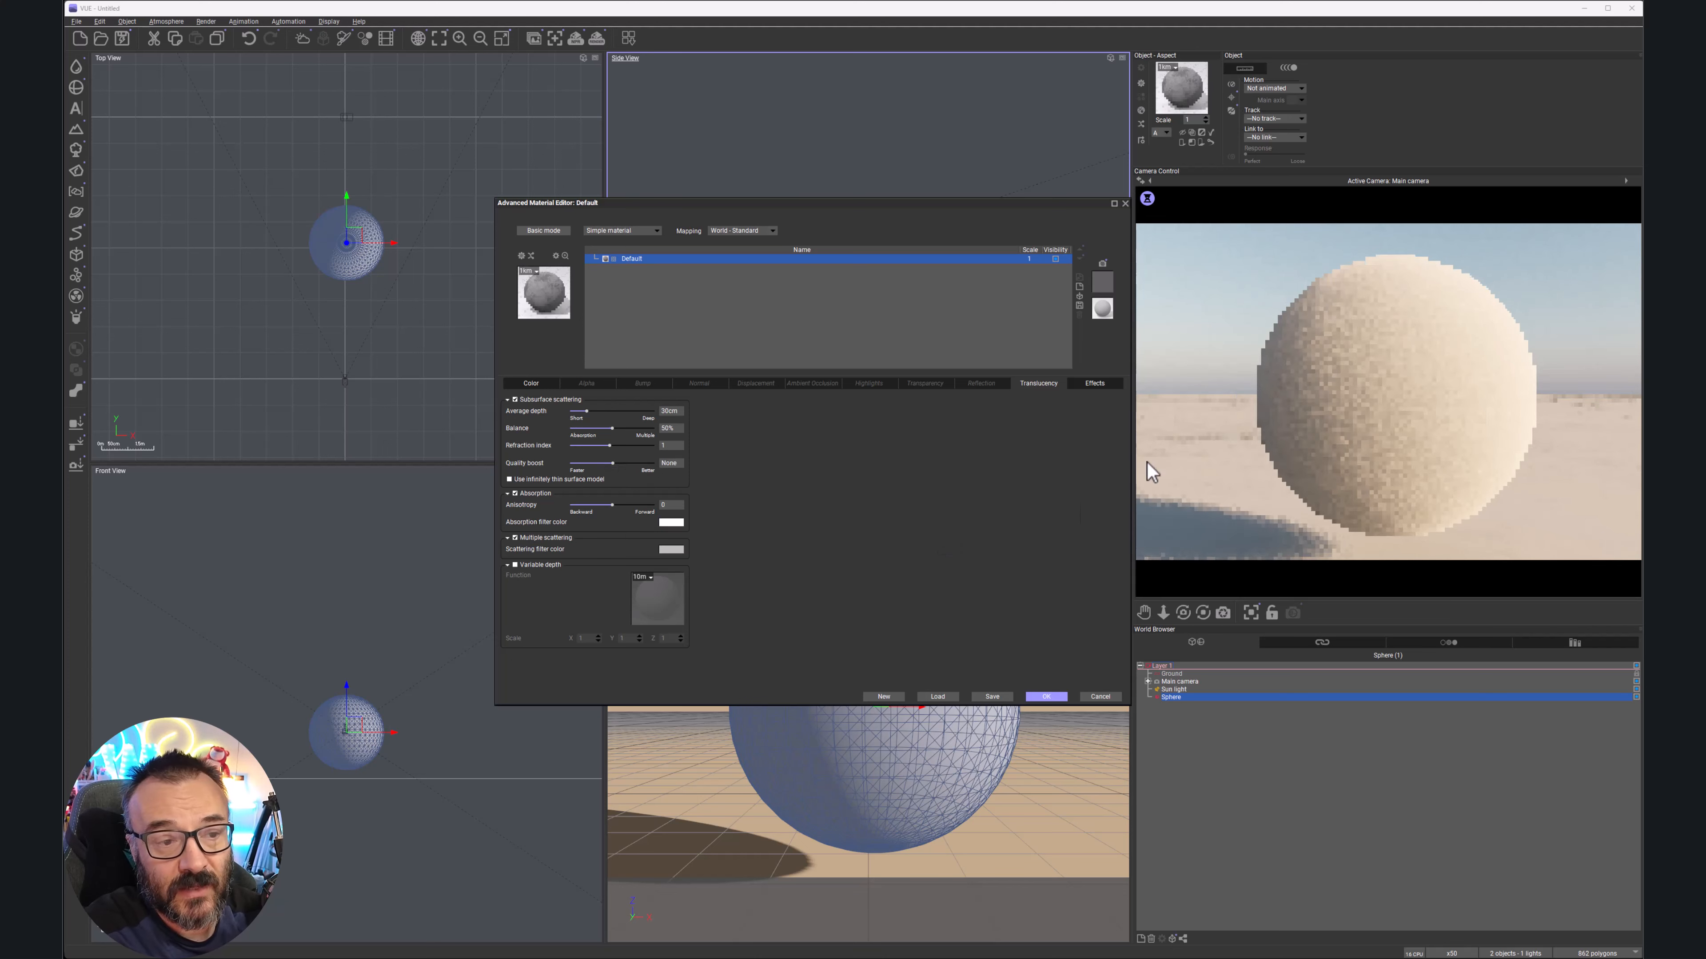
# Close the material editor keeping its changes and delete the sphere from the scene
pyautogui.click(1046, 697)
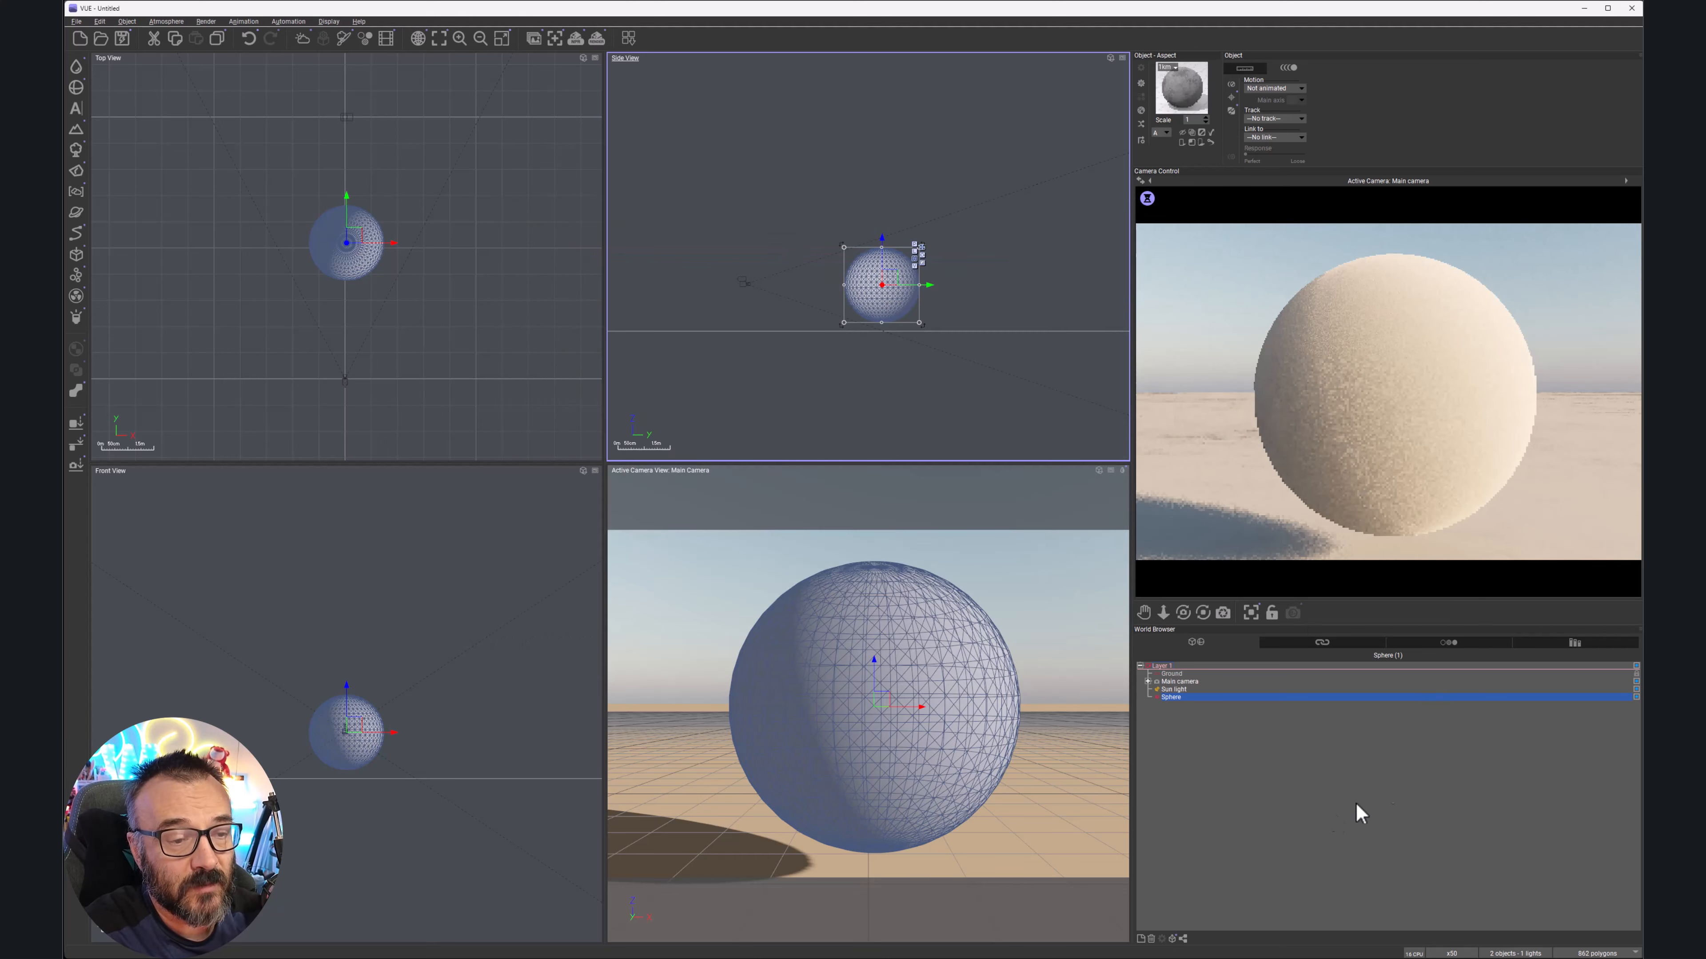
pyautogui.click(1201, 703)
pyautogui.click(1201, 697)
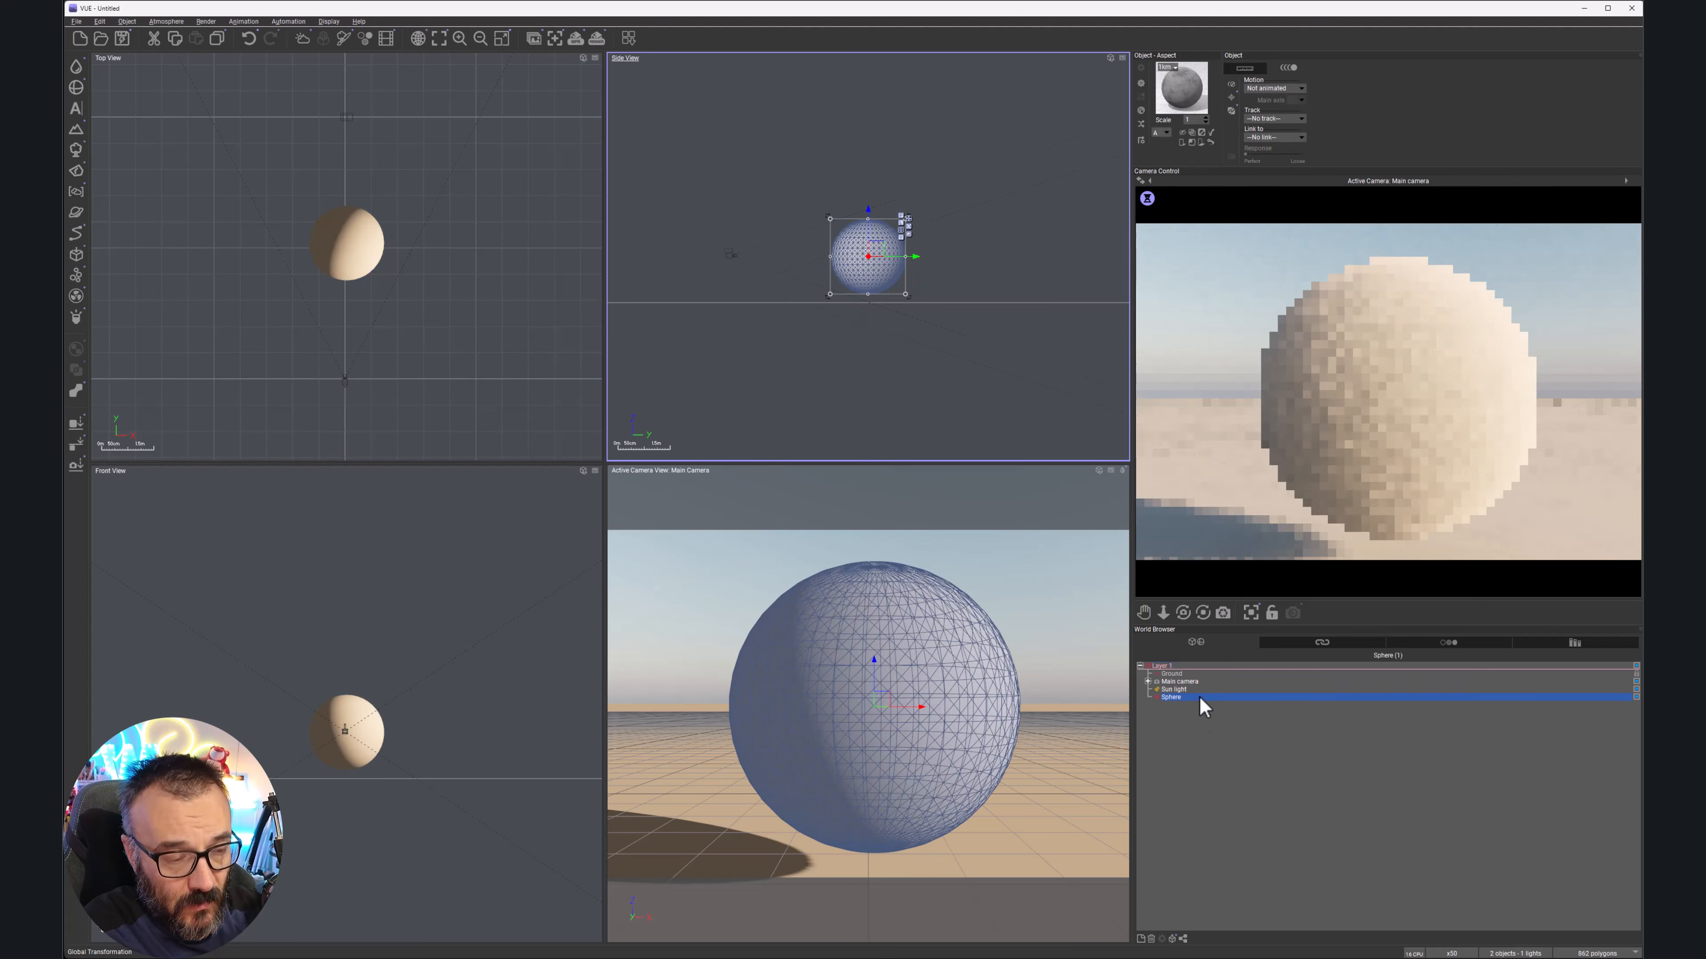
pyautogui.press('Delete')
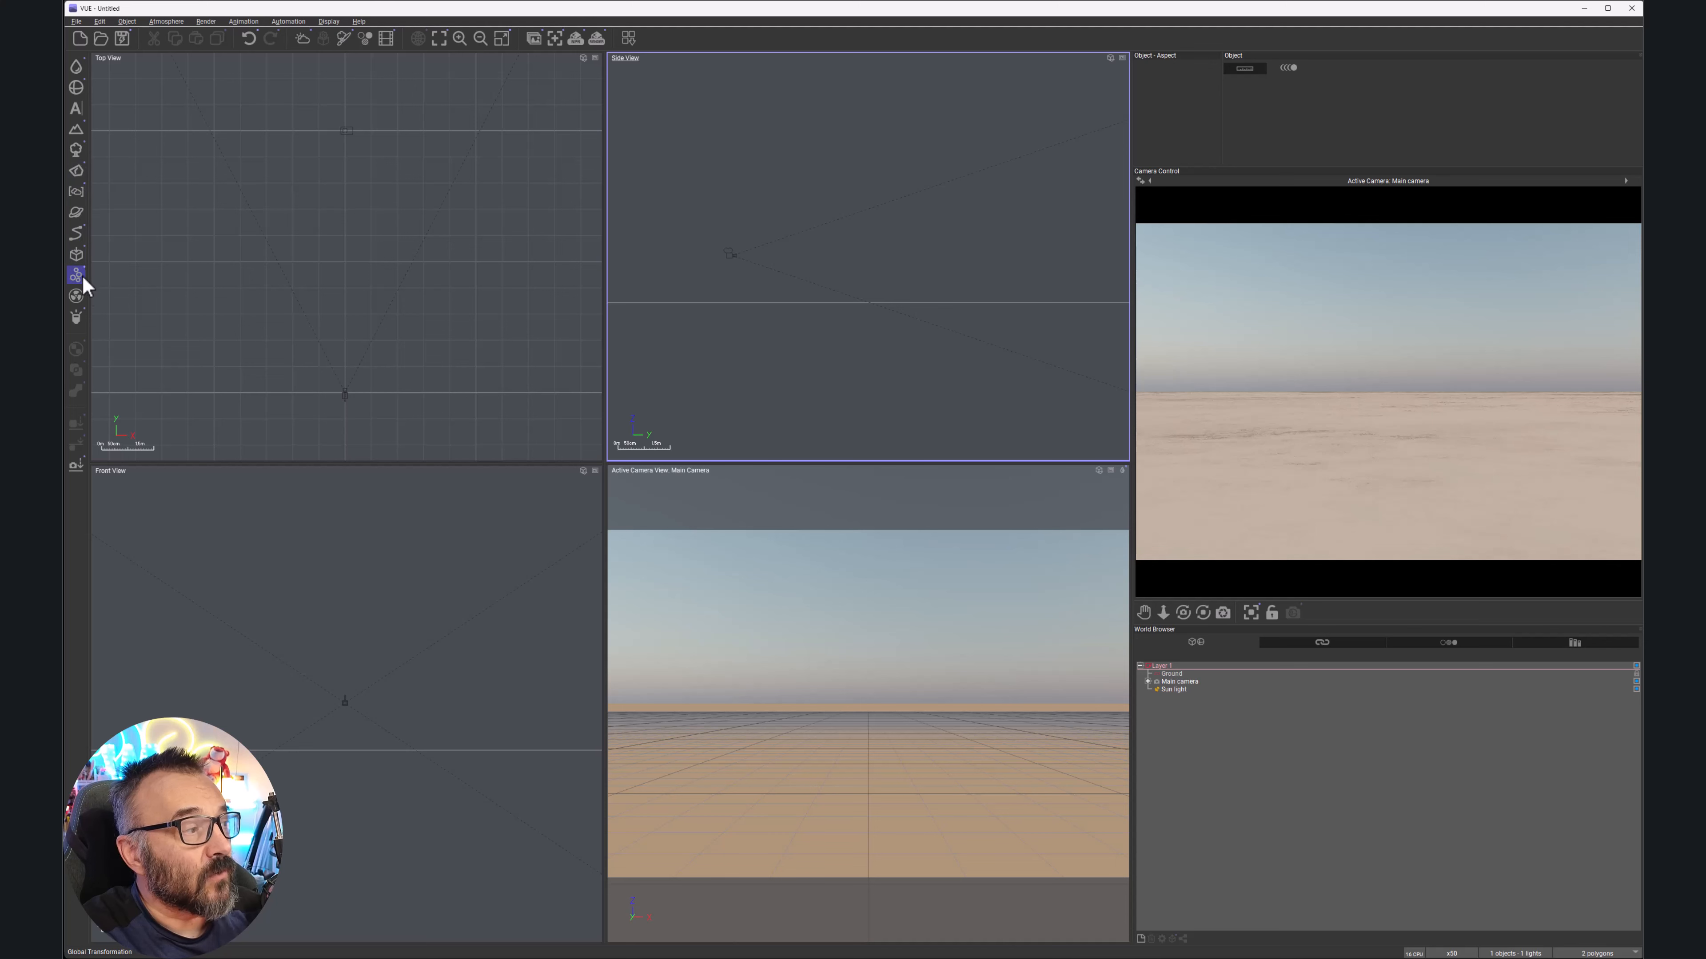
pyautogui.click(73, 192)
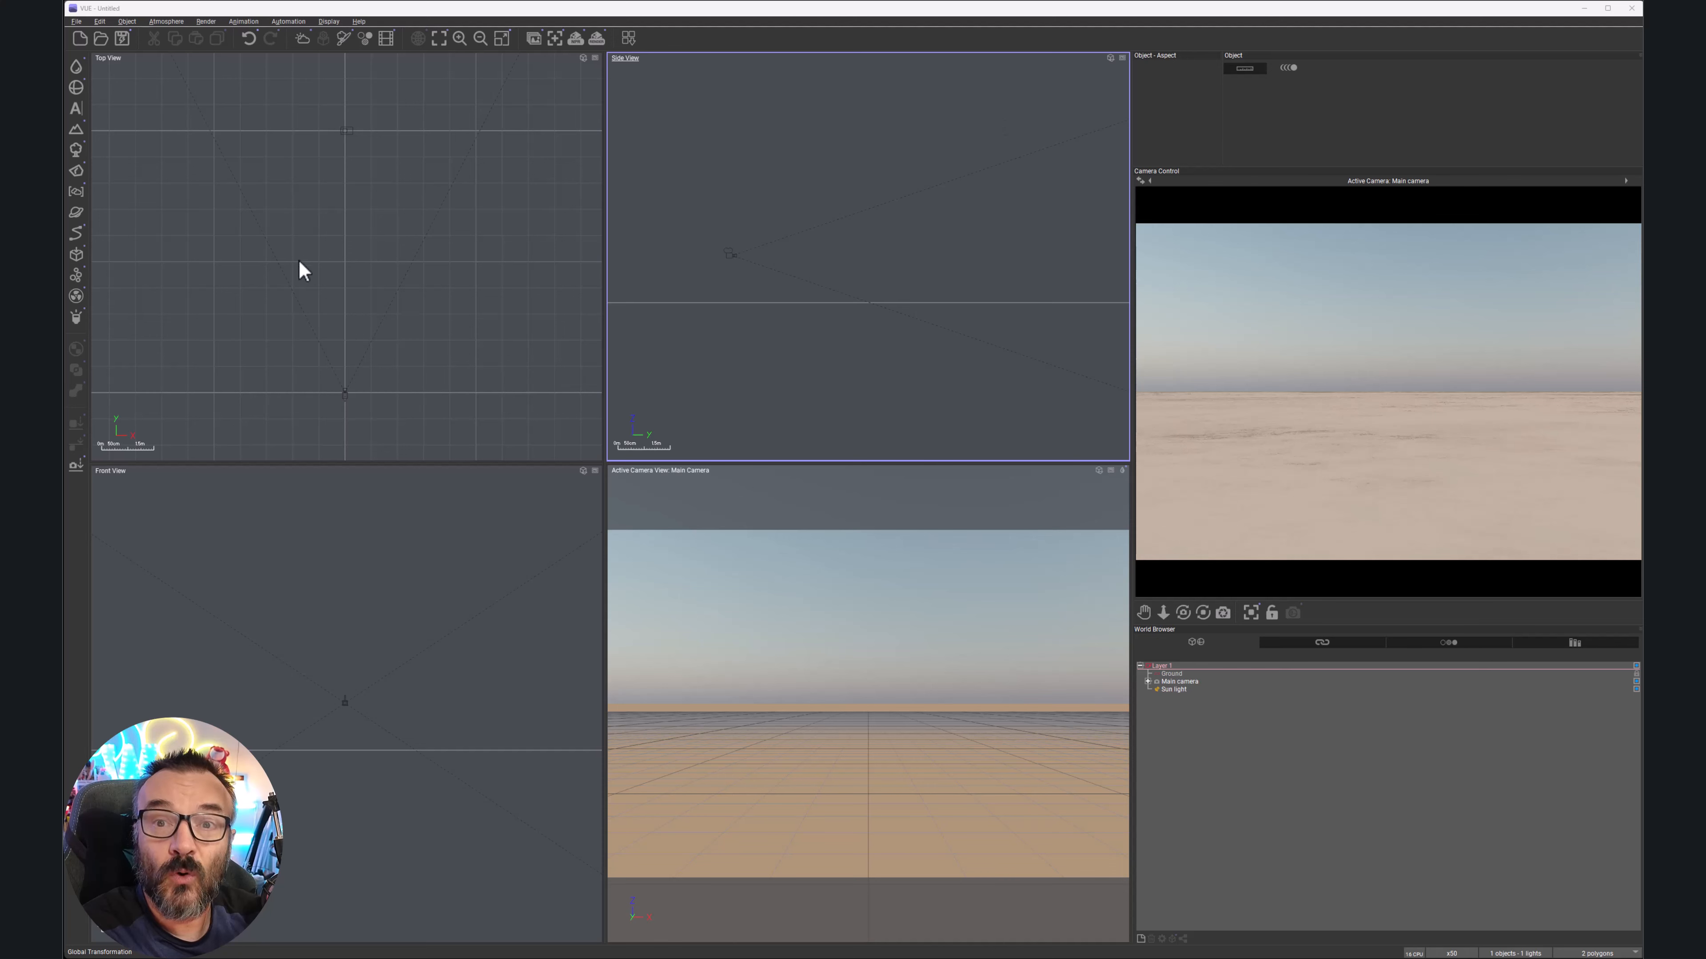
# Add a Fluffy Cumulus cloud layer to the scene
pyautogui.click(77, 194)
pyautogui.click(93, 196)
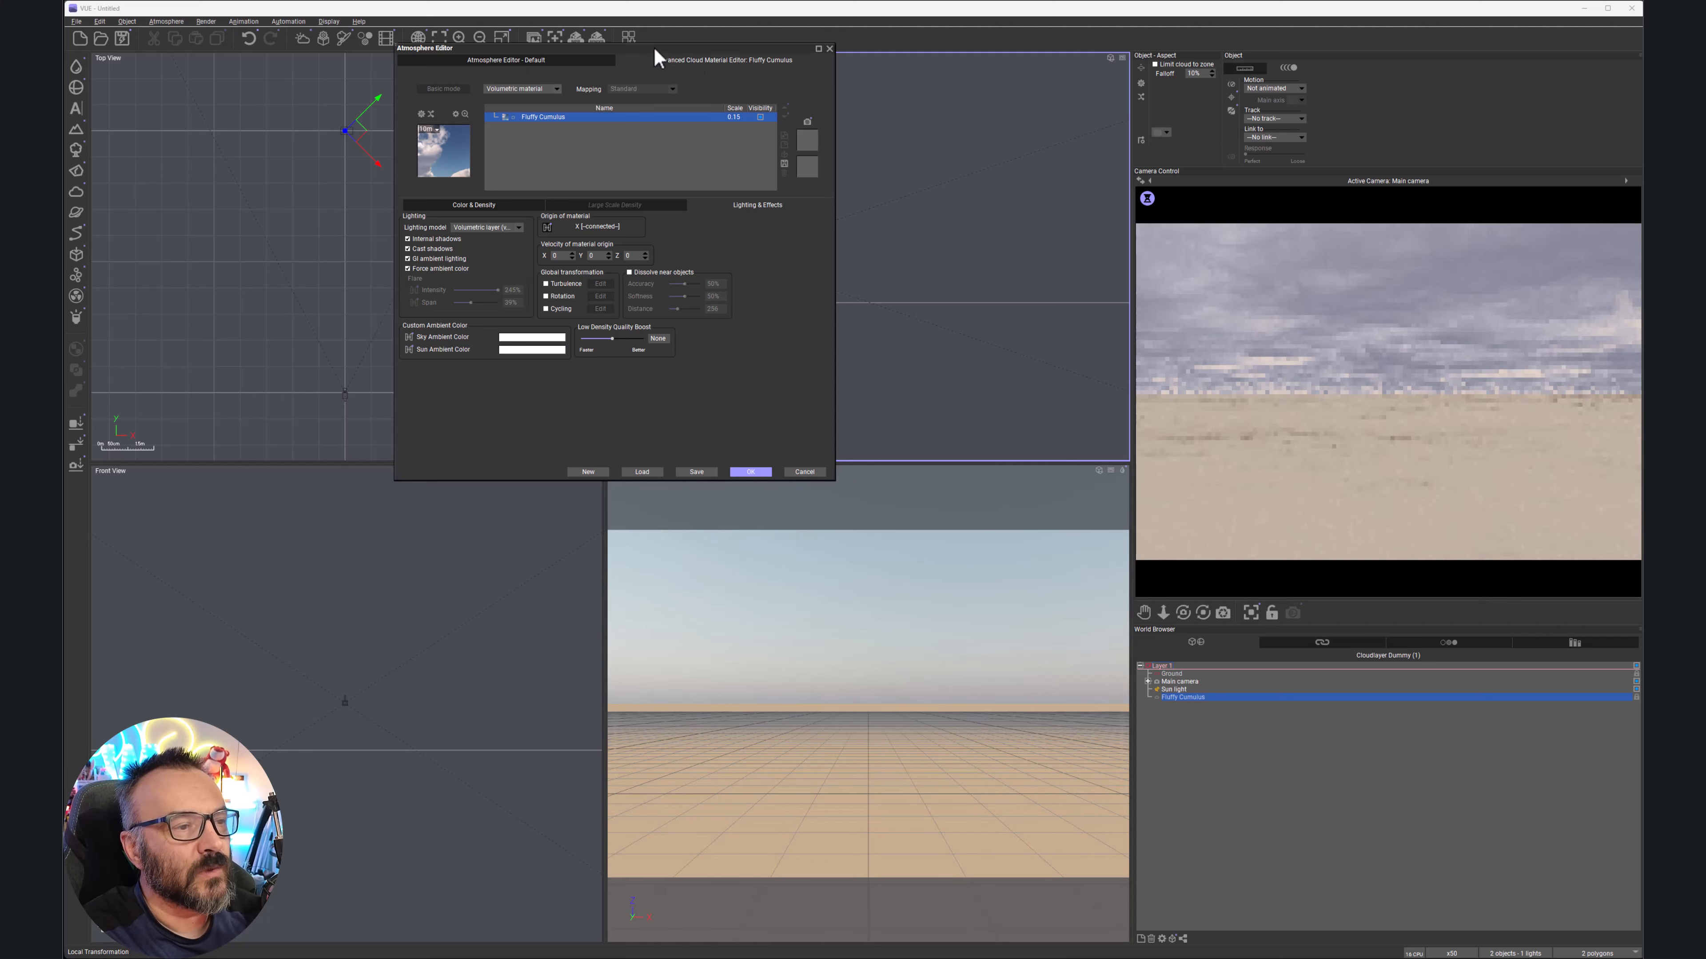
pyautogui.moveTo(655, 49); pyautogui.dragTo(593, 49)
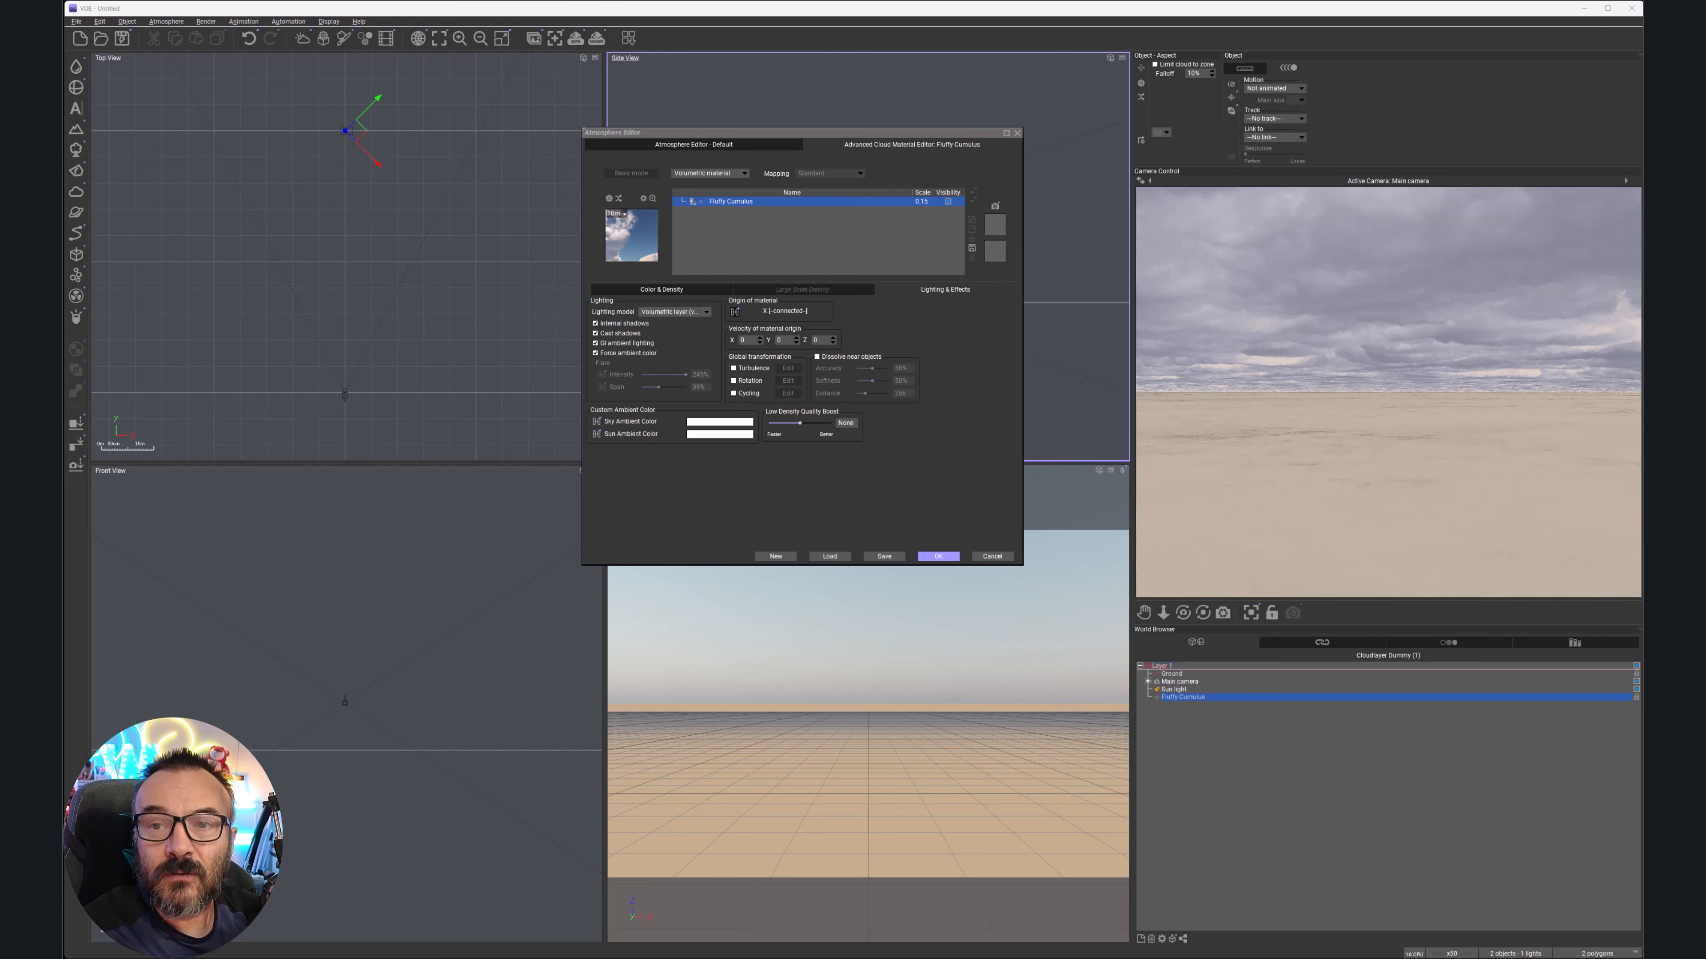
# Try Fast and Best preview render quality, then return the preview to Standard
pyautogui.rightClick(1410, 264)
pyautogui.moveTo(1450, 293)
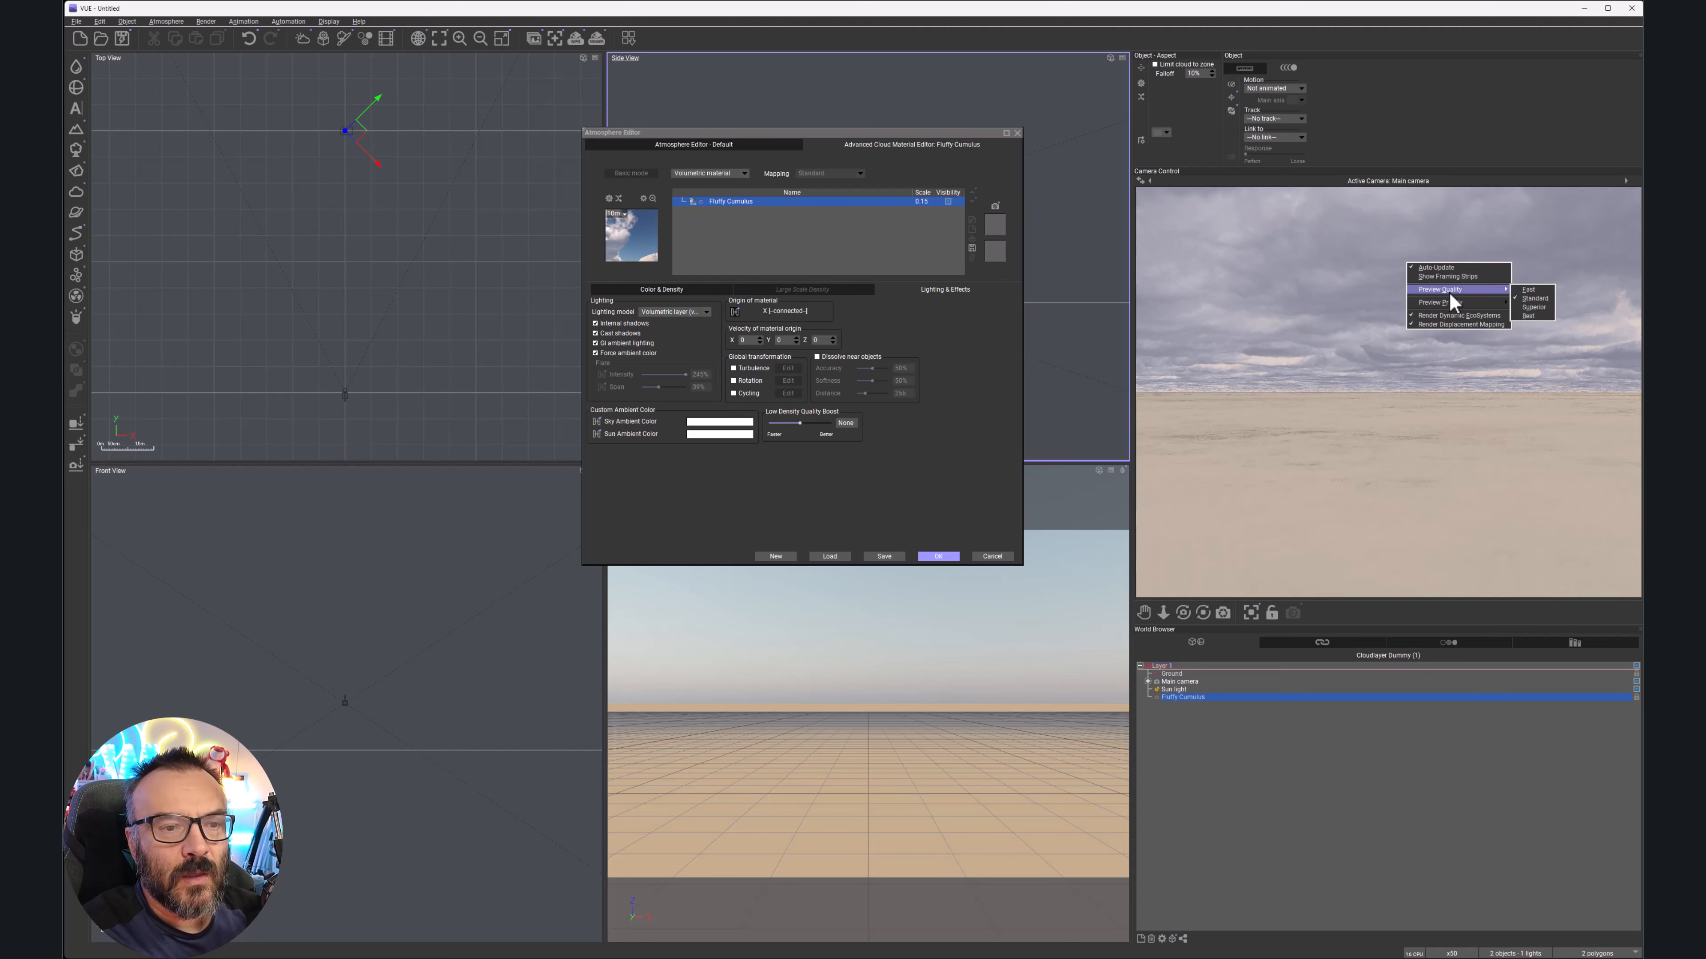
pyautogui.click(1537, 290)
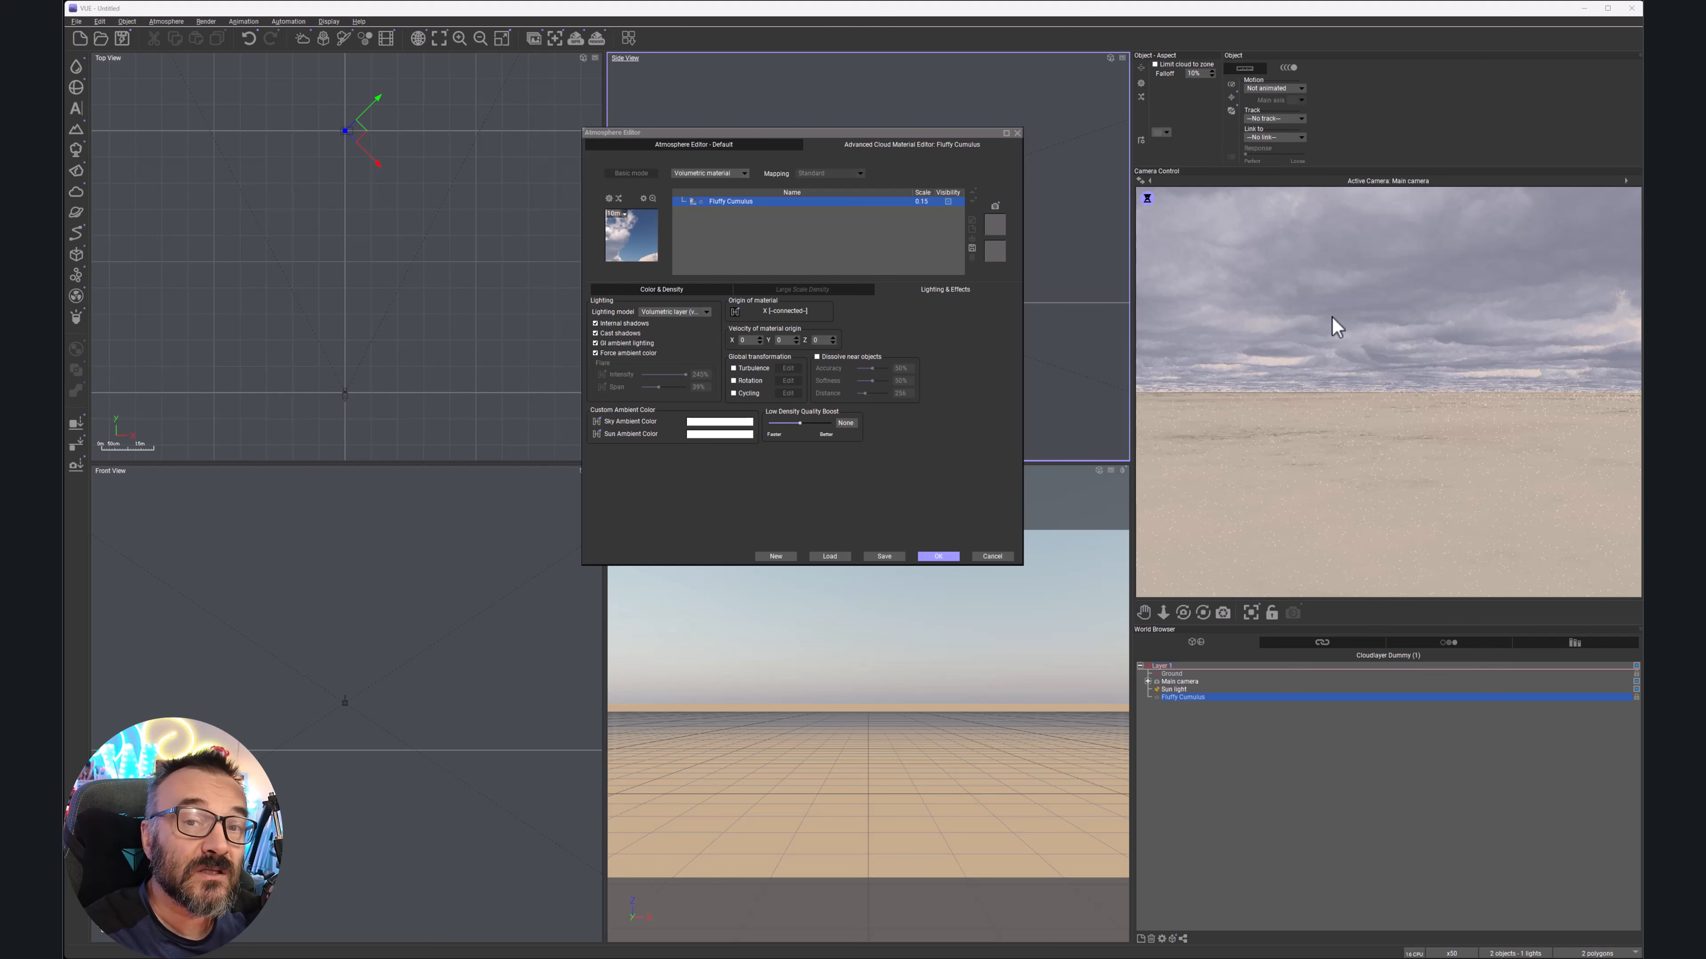
pyautogui.rightClick(1206, 305)
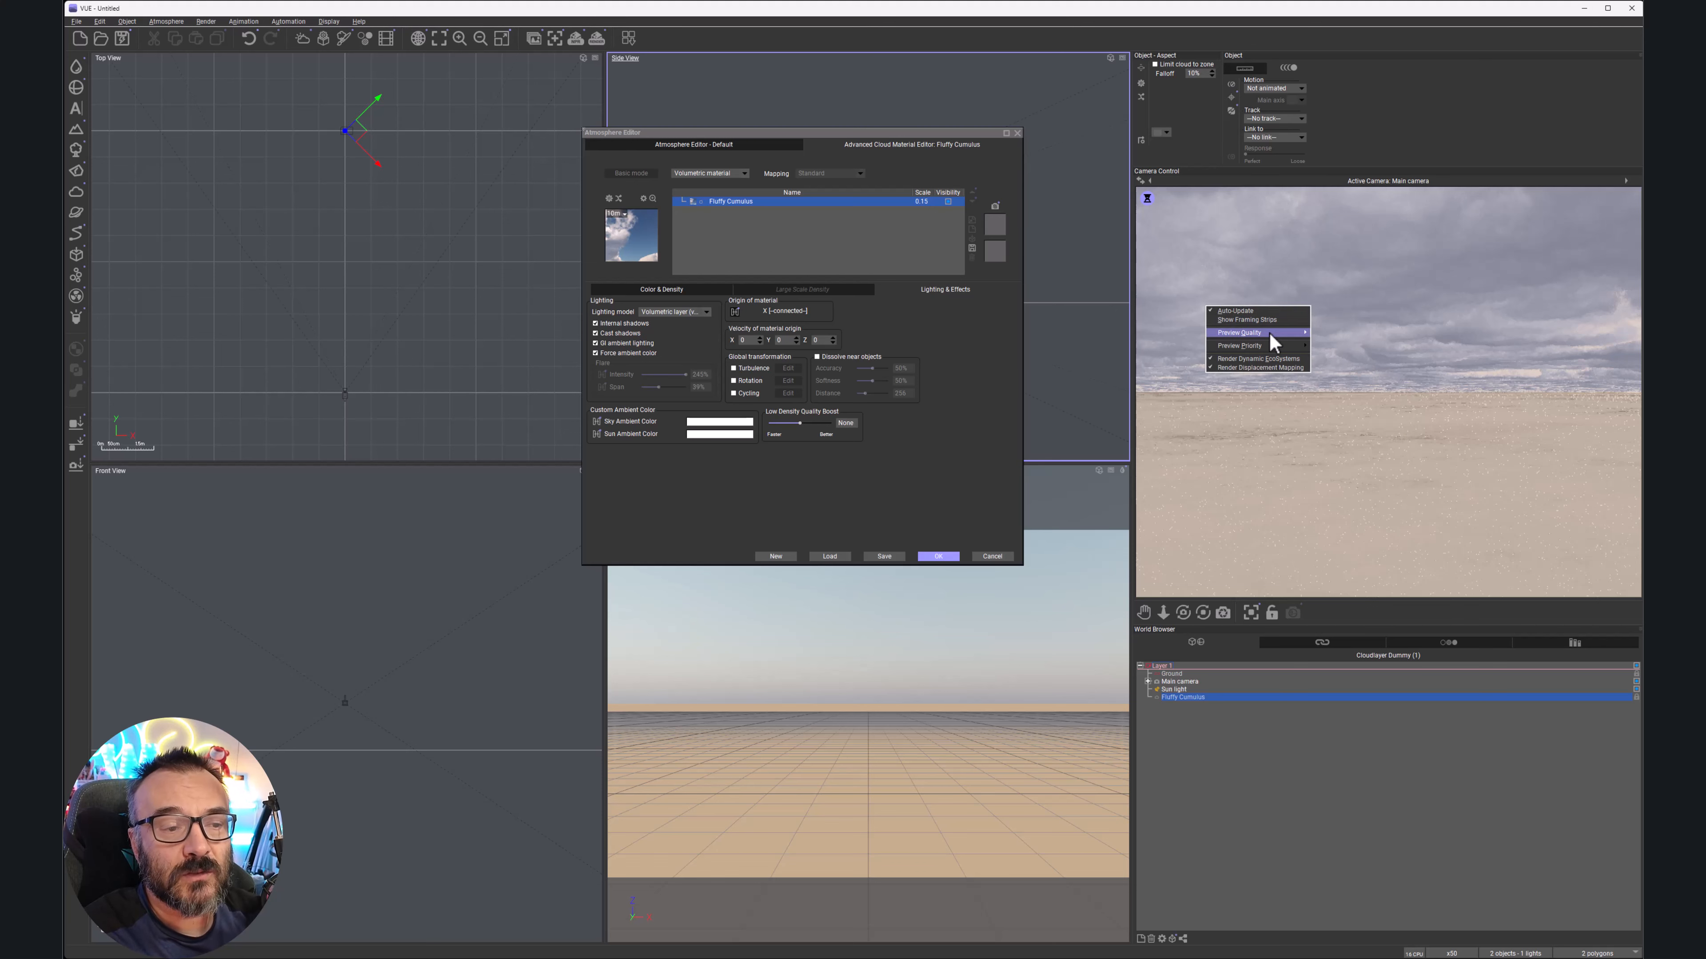
pyautogui.moveTo(1269, 332)
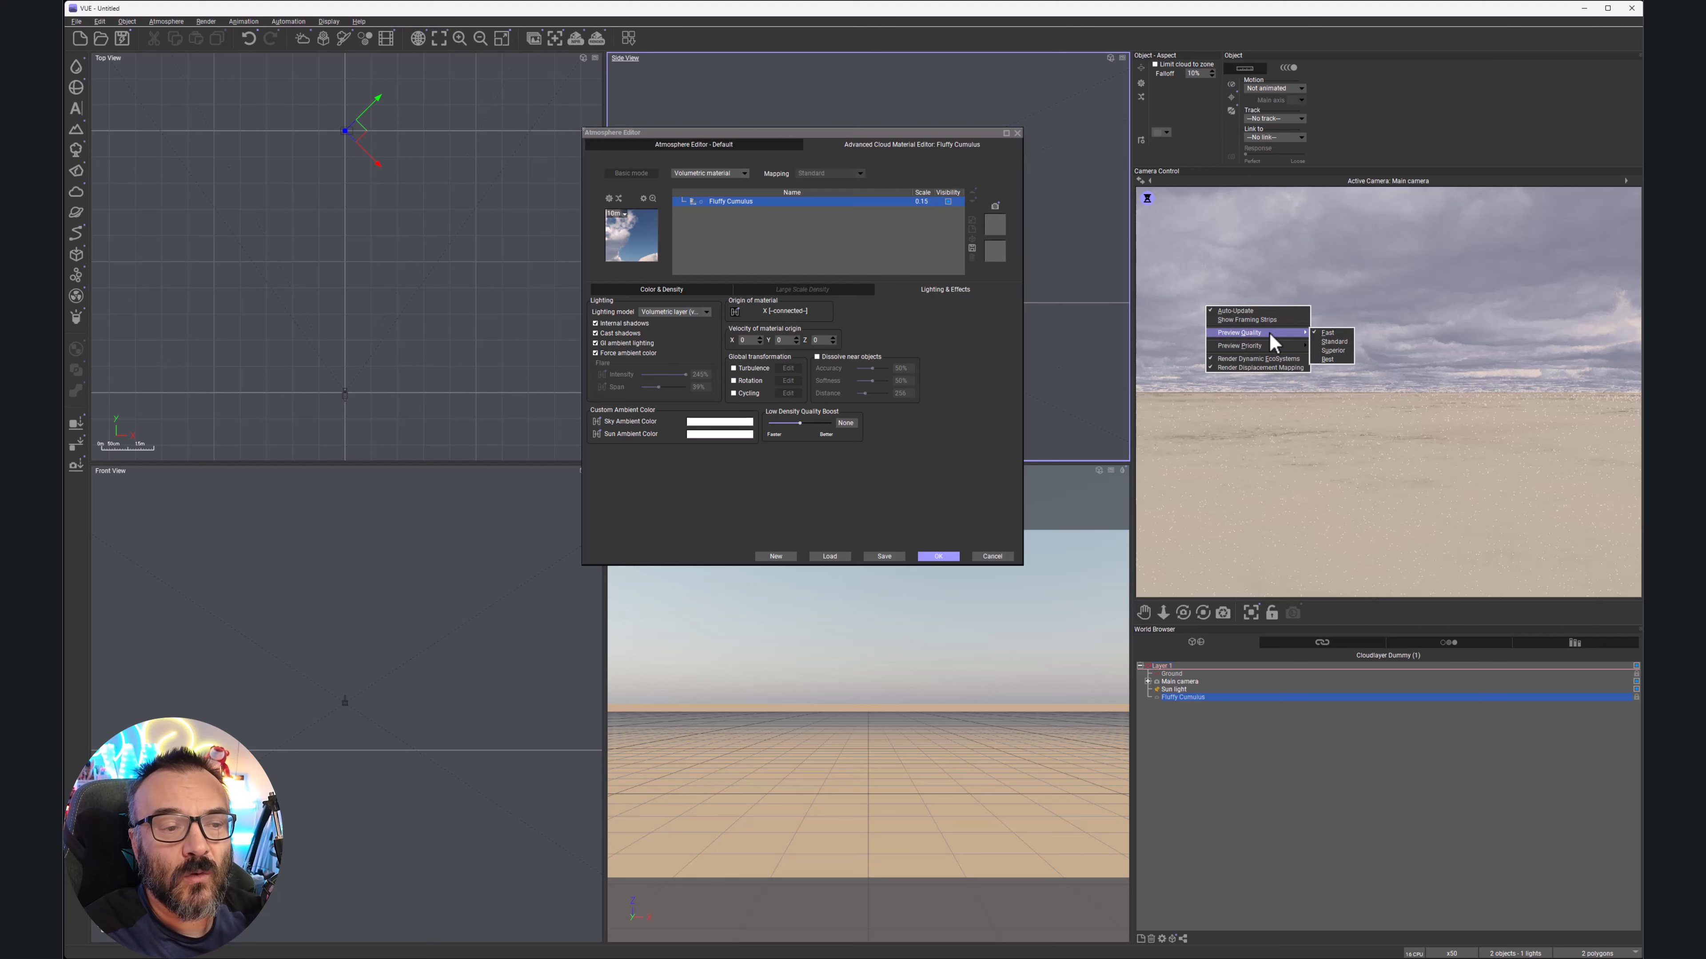
pyautogui.click(1328, 360)
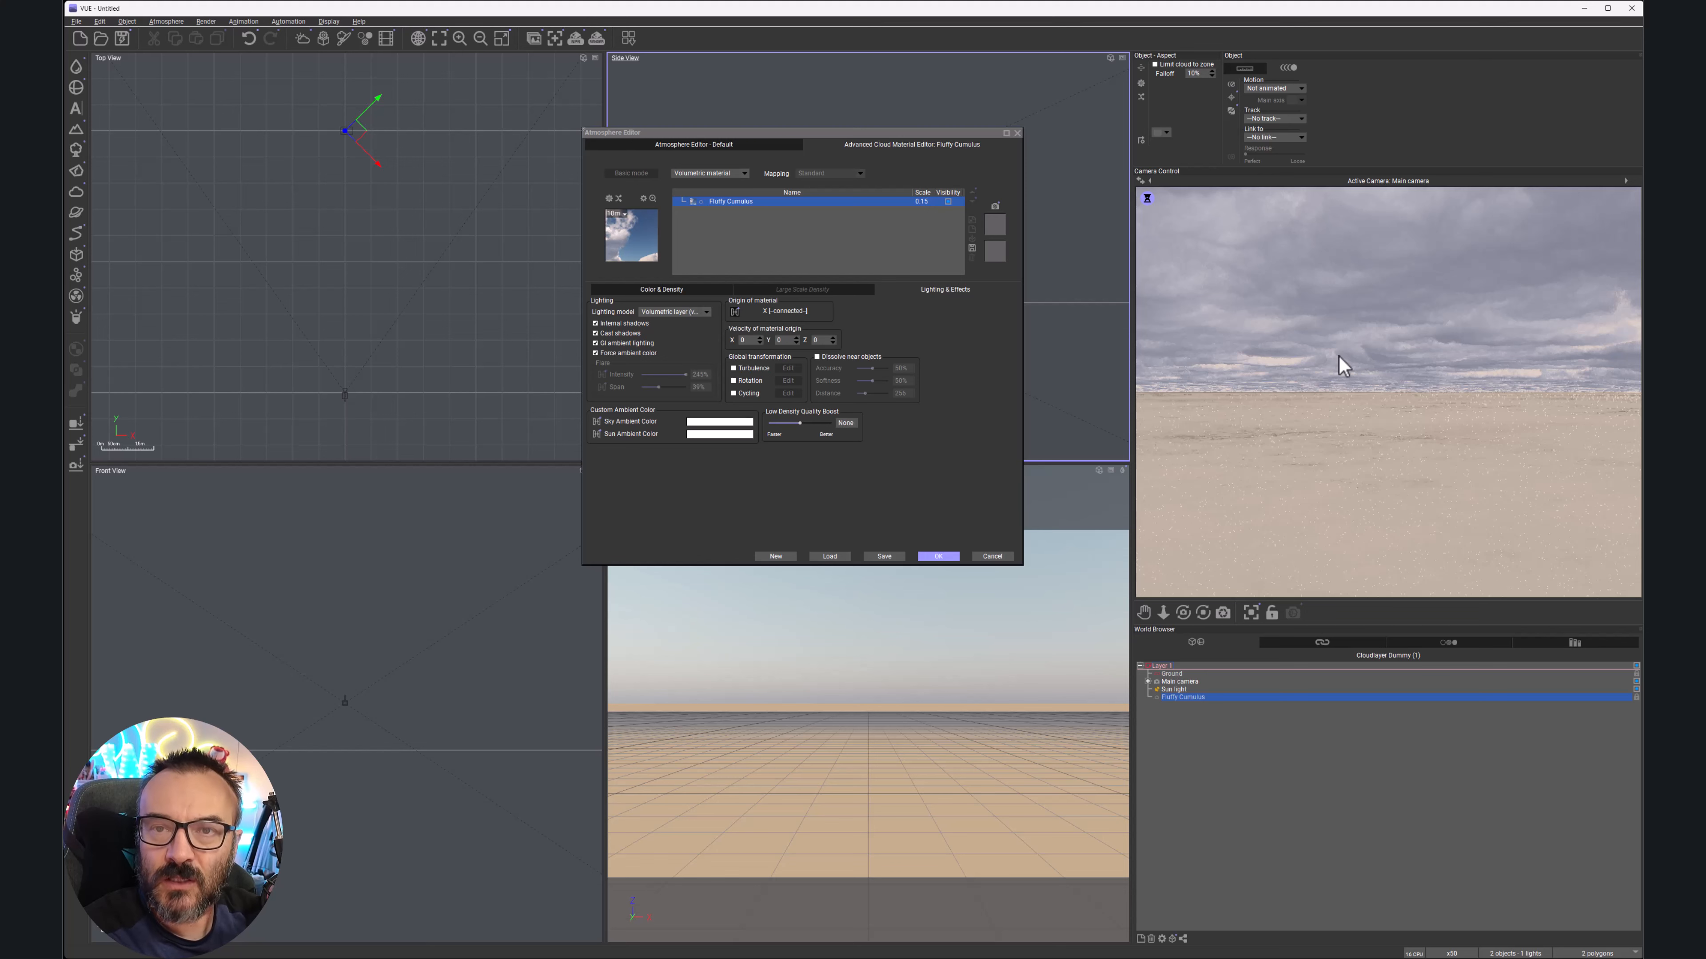
pyautogui.rightClick(1338, 355)
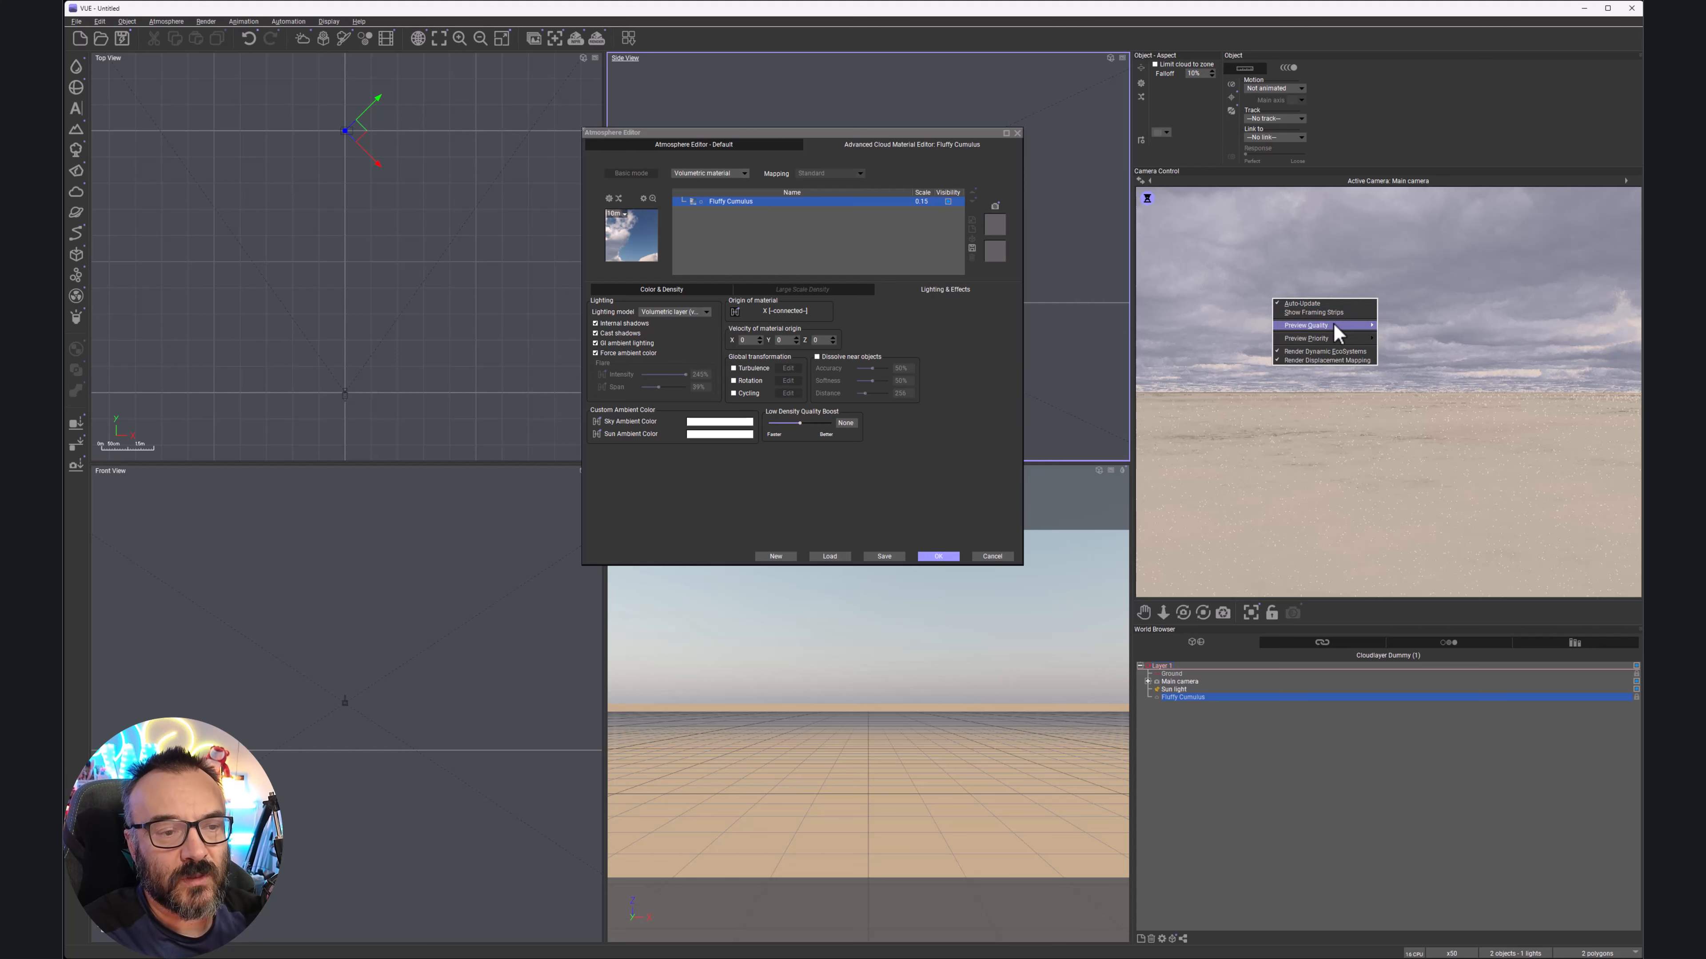
pyautogui.click(1397, 335)
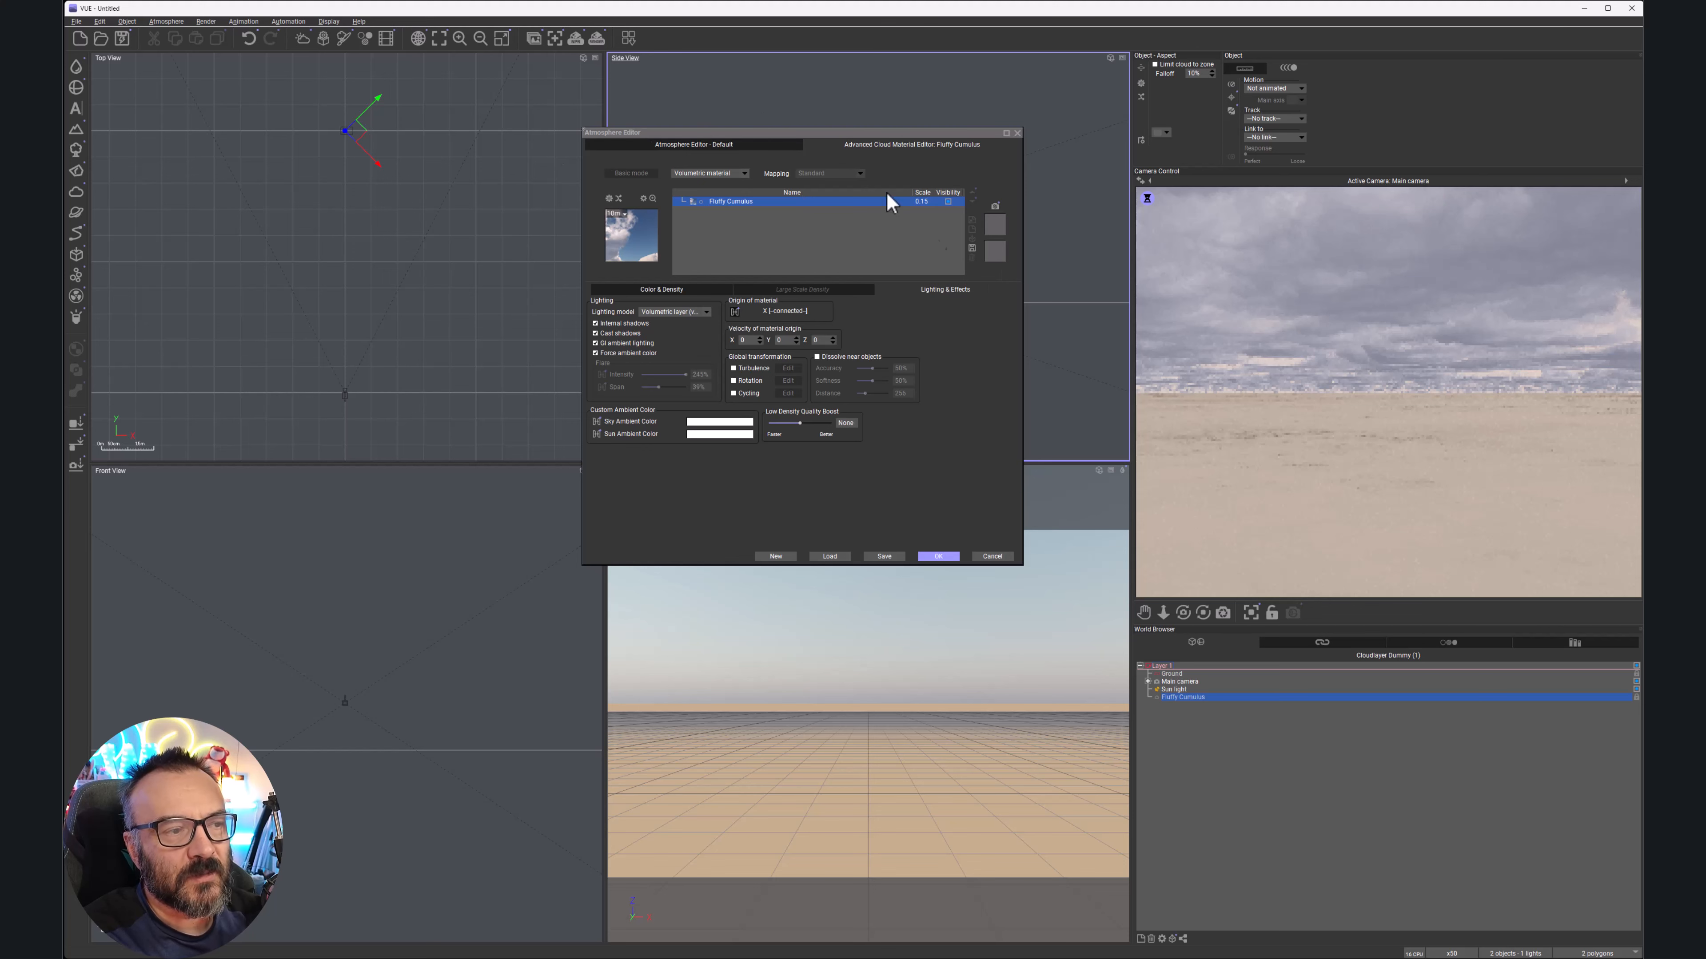
# Compare the general cloud layer settings with the Fluffy Cumulus material settings
pyautogui.click(712, 145)
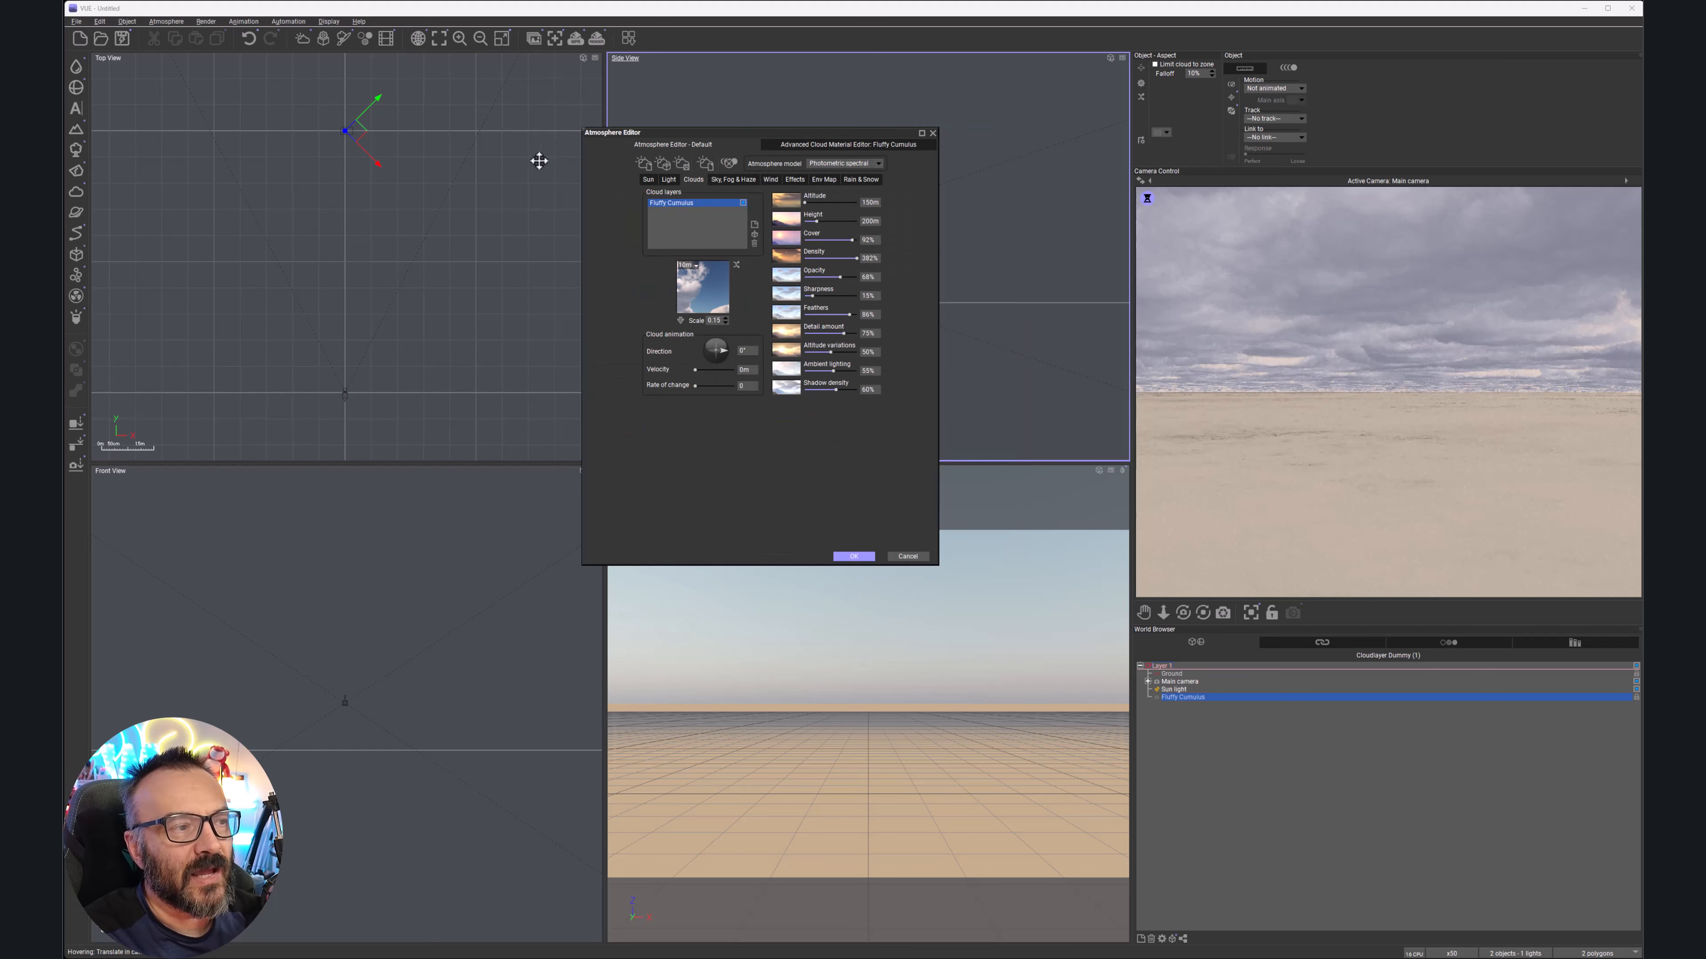
pyautogui.click(833, 145)
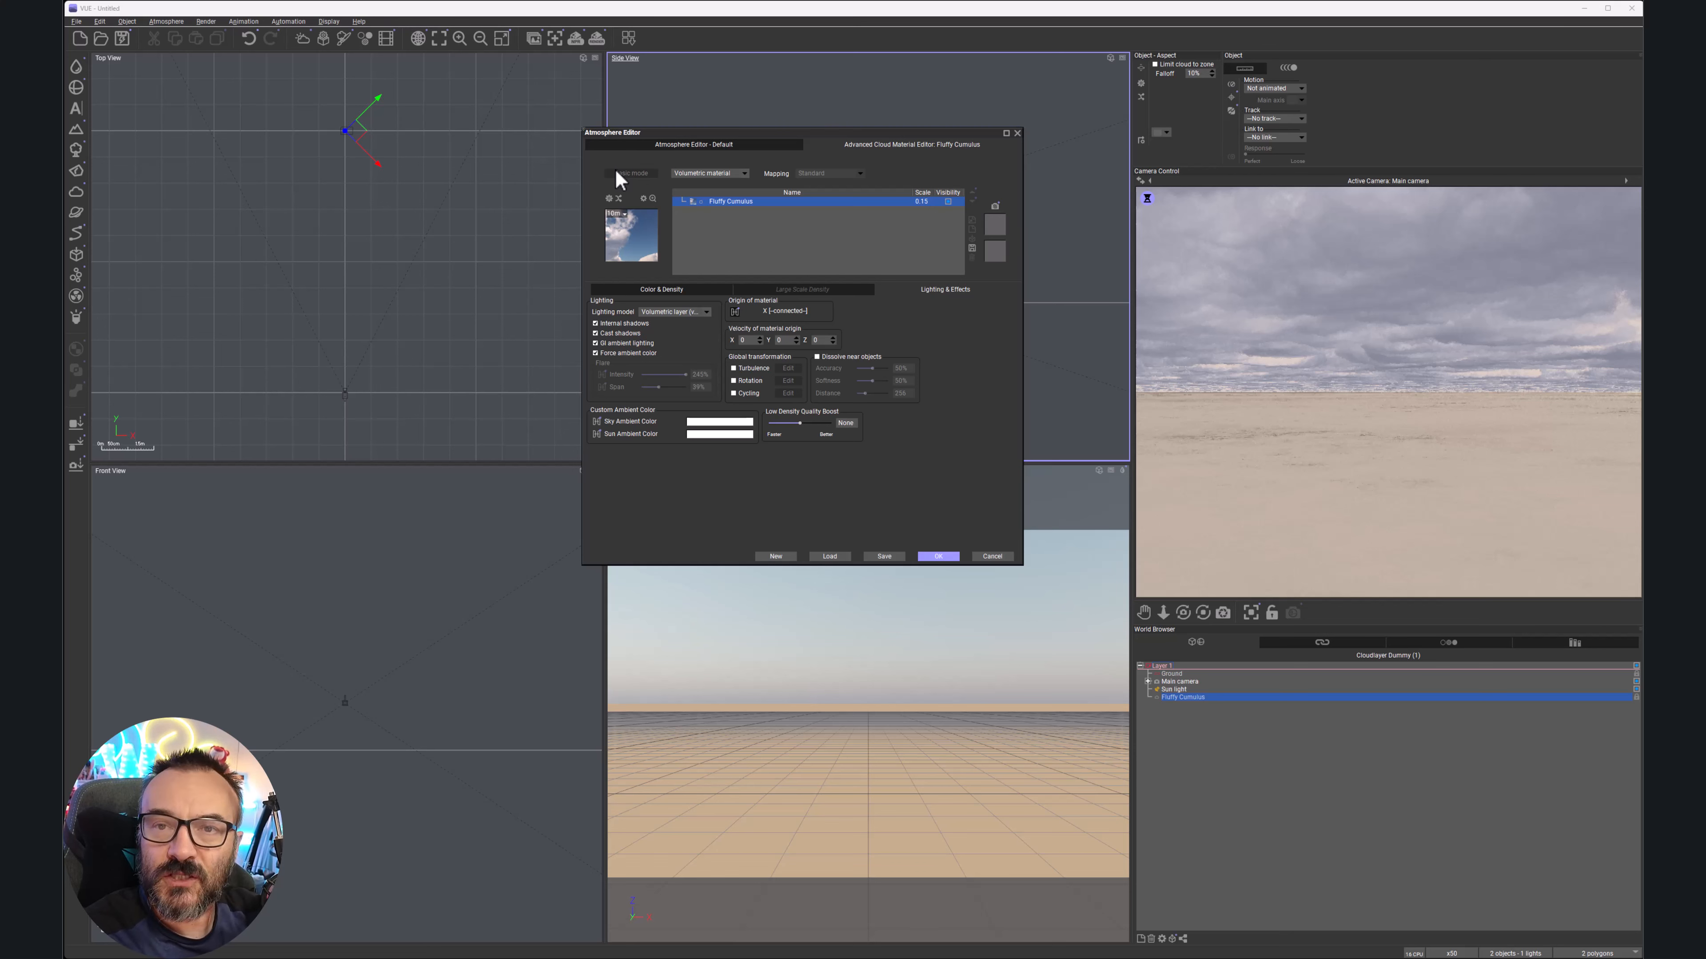
pyautogui.click(692, 144)
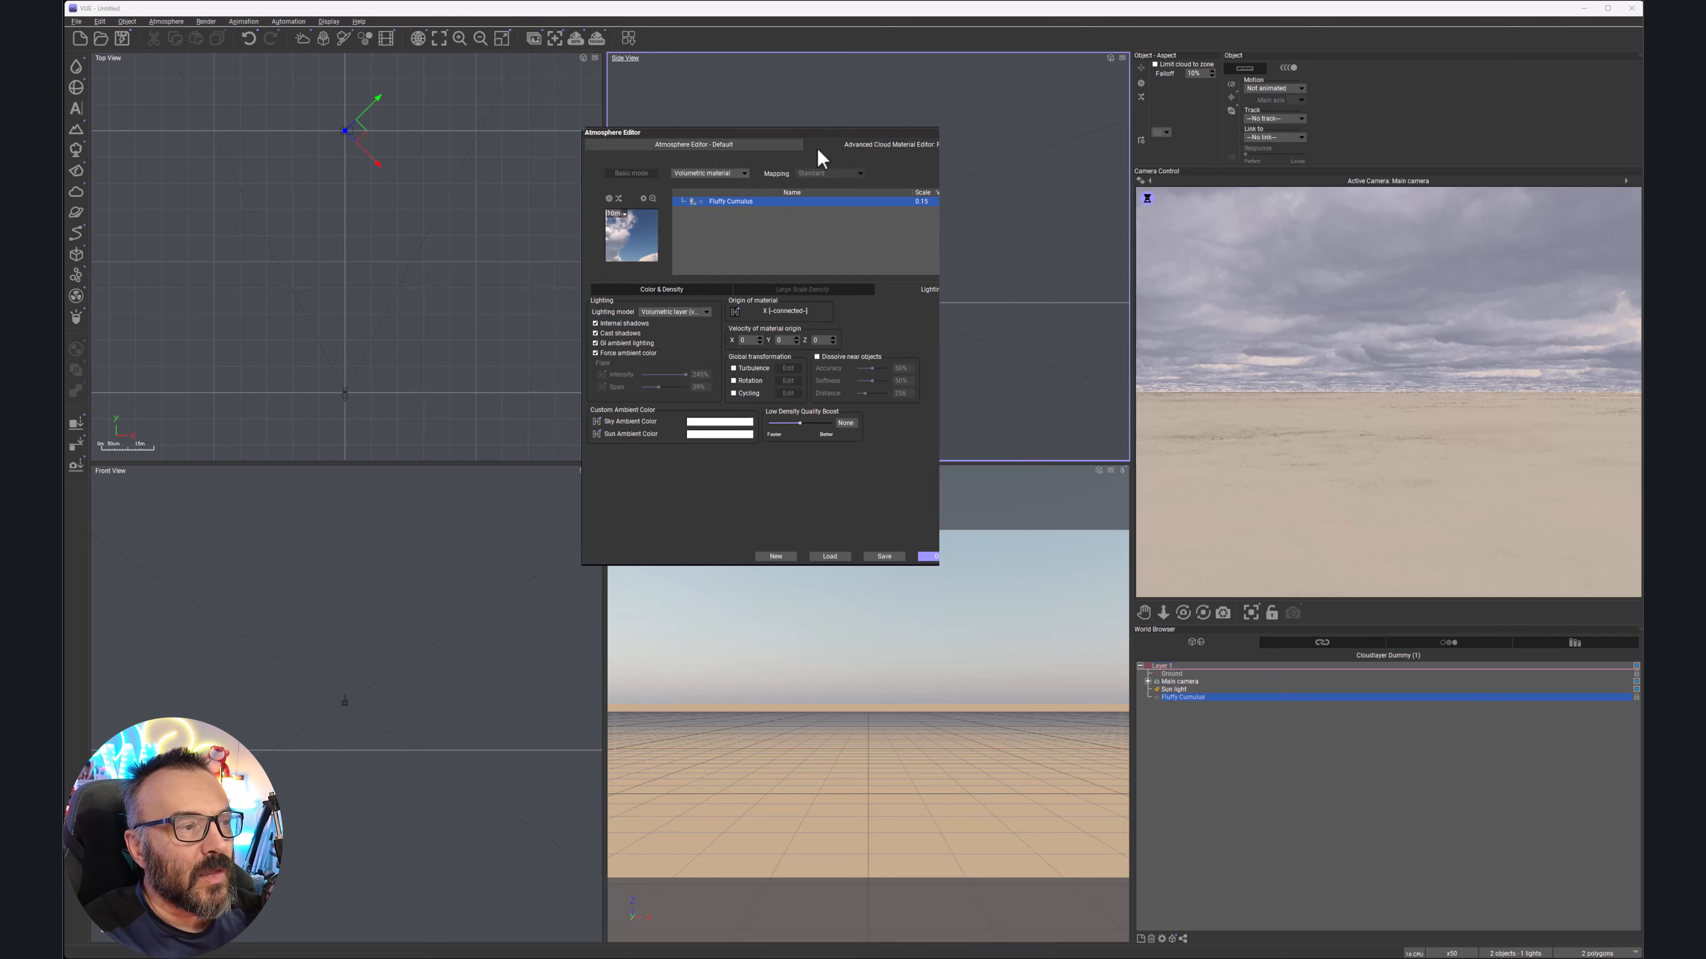
pyautogui.click(668, 147)
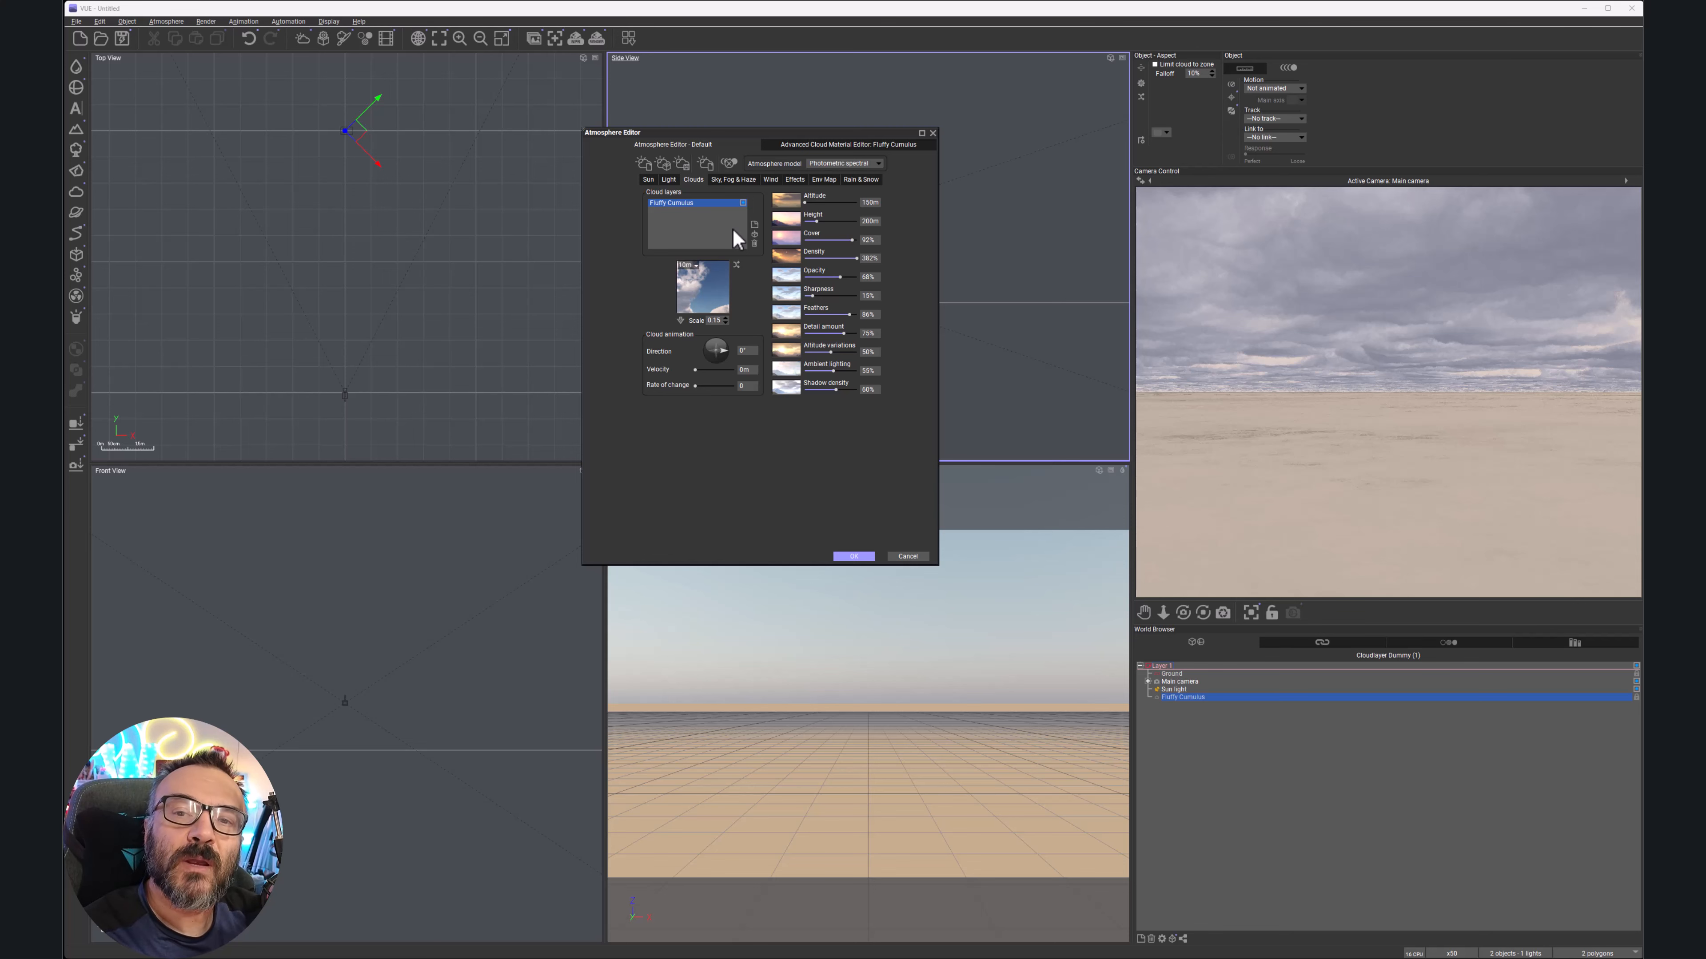
pyautogui.click(821, 146)
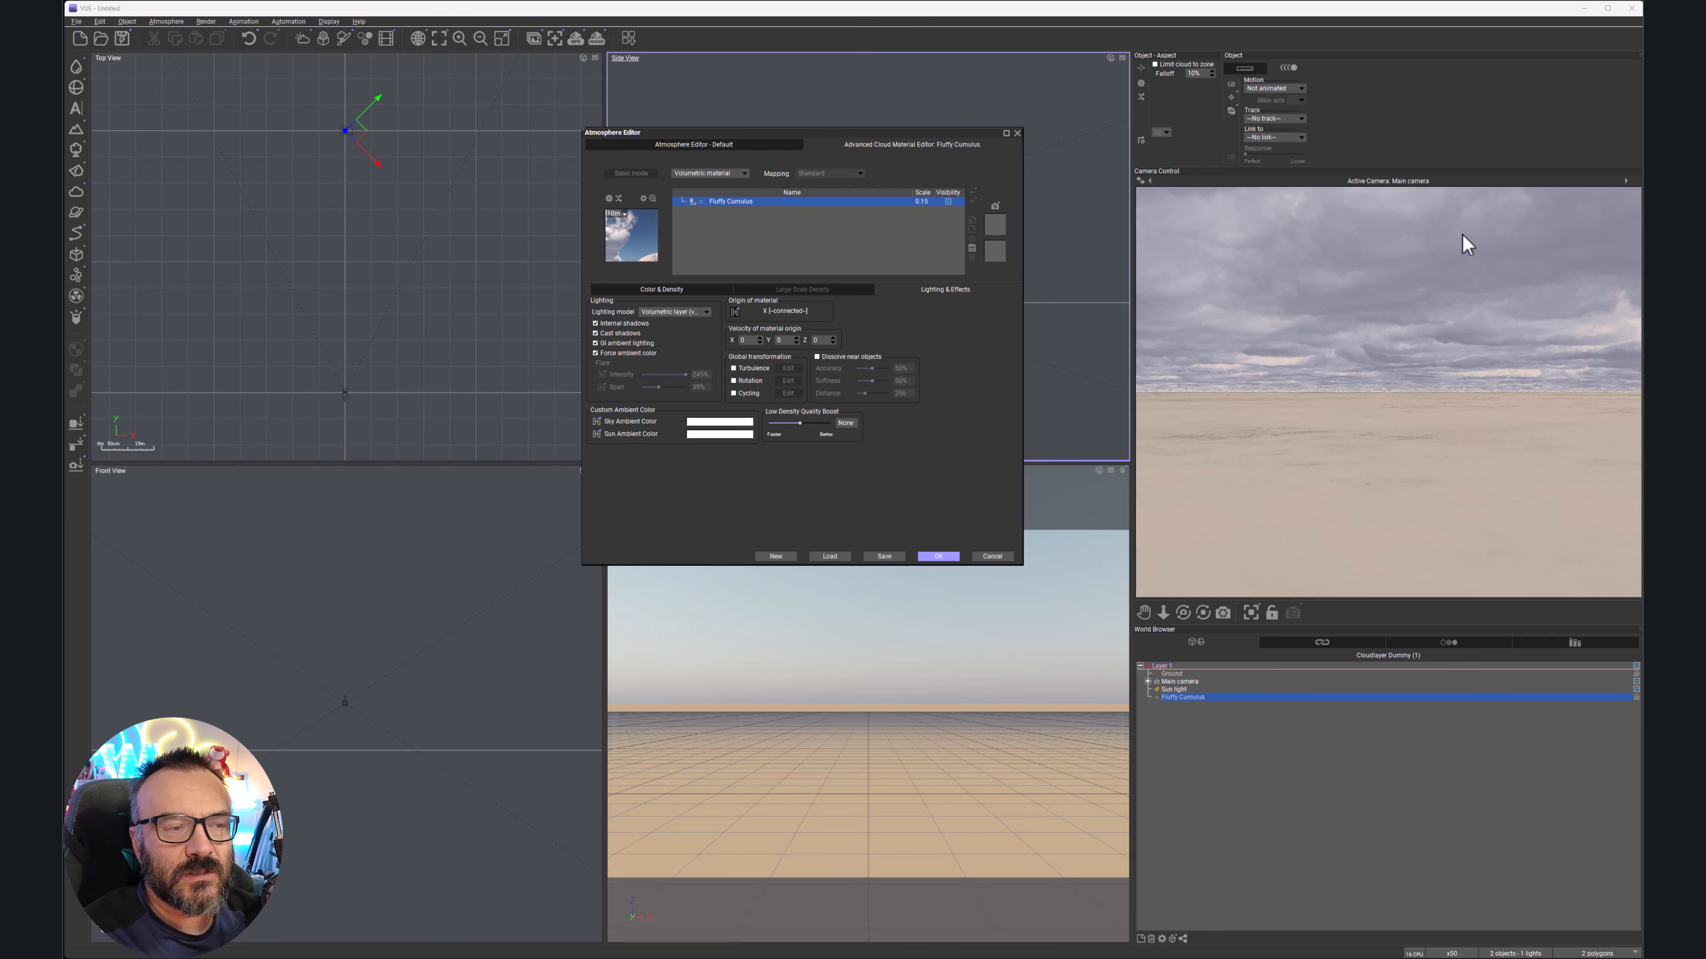
# Make the cloud layer box taller, shift it sideways, and limit the clouds to that zone
pyautogui.moveTo(962, 133); pyautogui.dragTo(550, 201)
pyautogui.moveTo(917, 225); pyautogui.dragTo(934, 316, button='right')
pyautogui.scroll(-8, 935, 312)
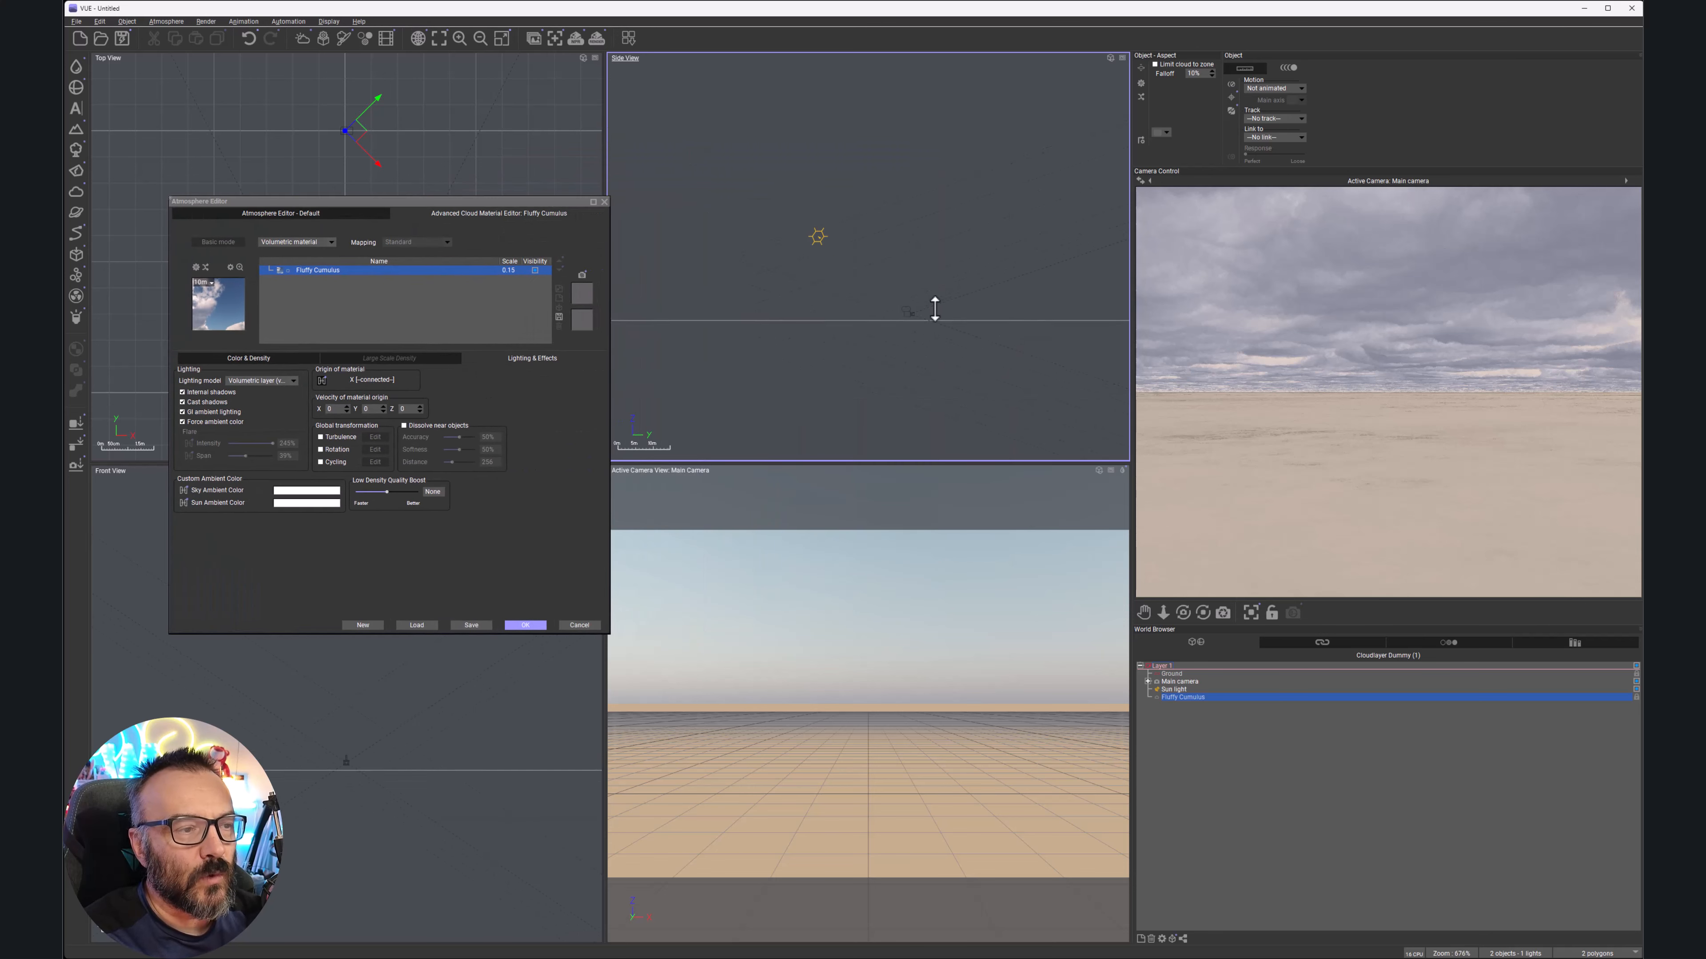
pyautogui.scroll(-5, 847, 306)
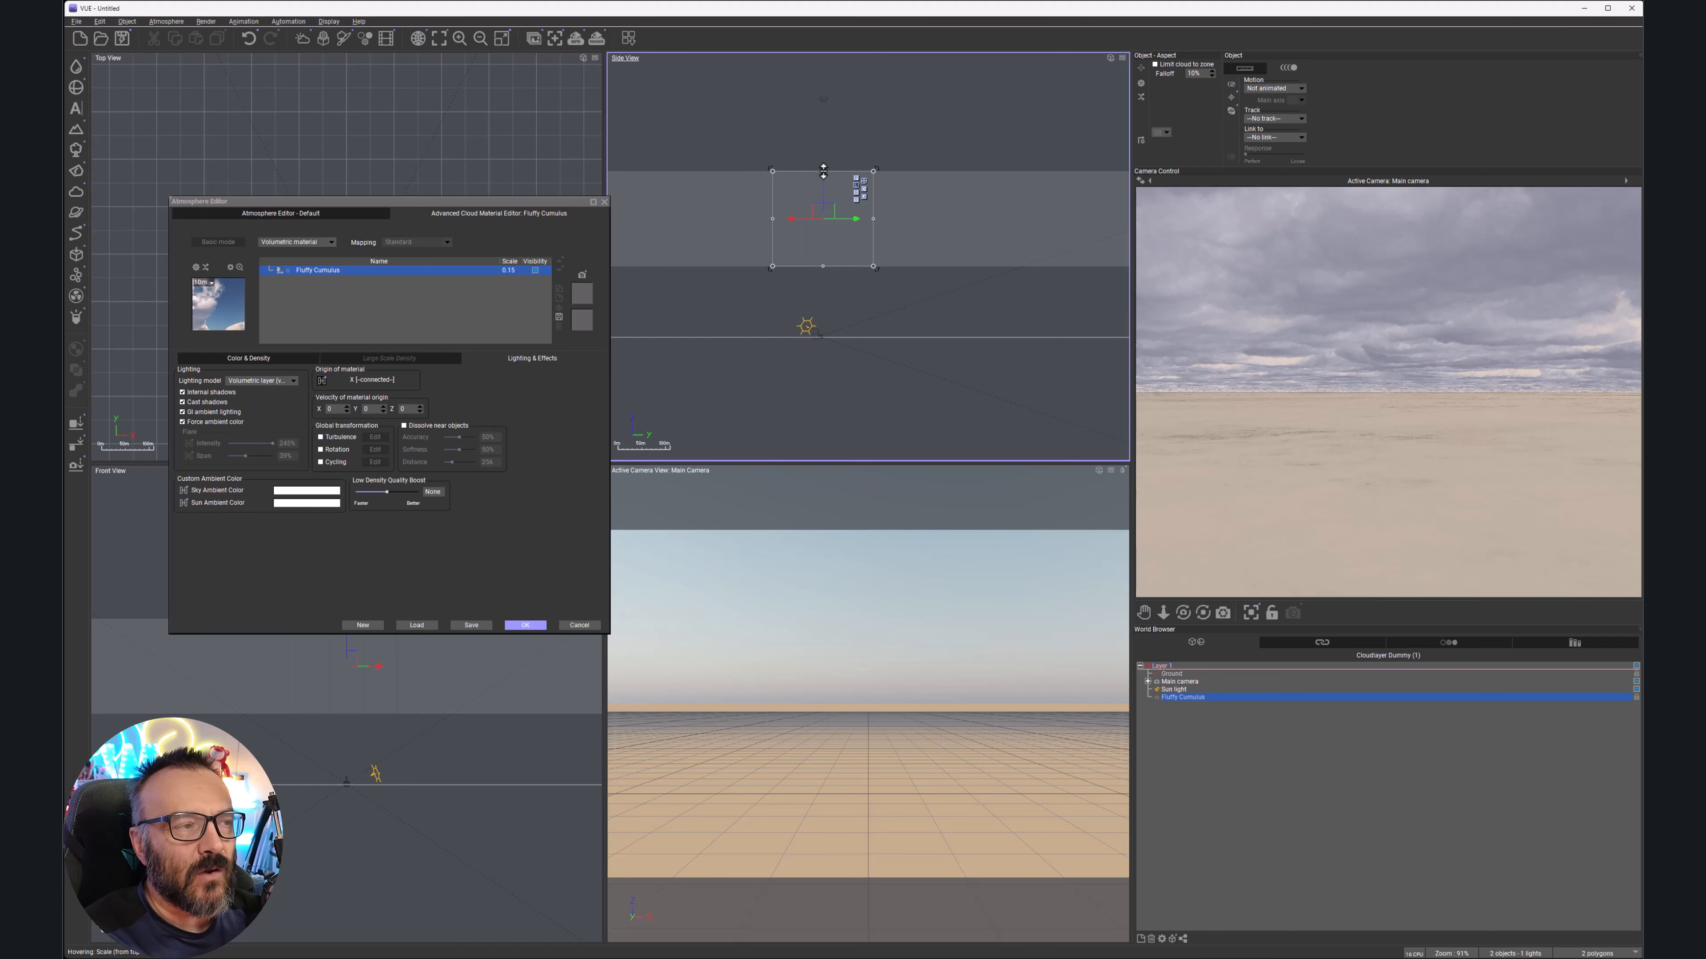
pyautogui.moveTo(823, 170)
pyautogui.mouseDown()
pyautogui.moveTo(813, 128)
pyautogui.moveTo(811, 196)
pyautogui.moveTo(808, 120)
pyautogui.moveTo(813, 158)
pyautogui.mouseUp()
pyautogui.moveTo(857, 219); pyautogui.dragTo(964, 221)
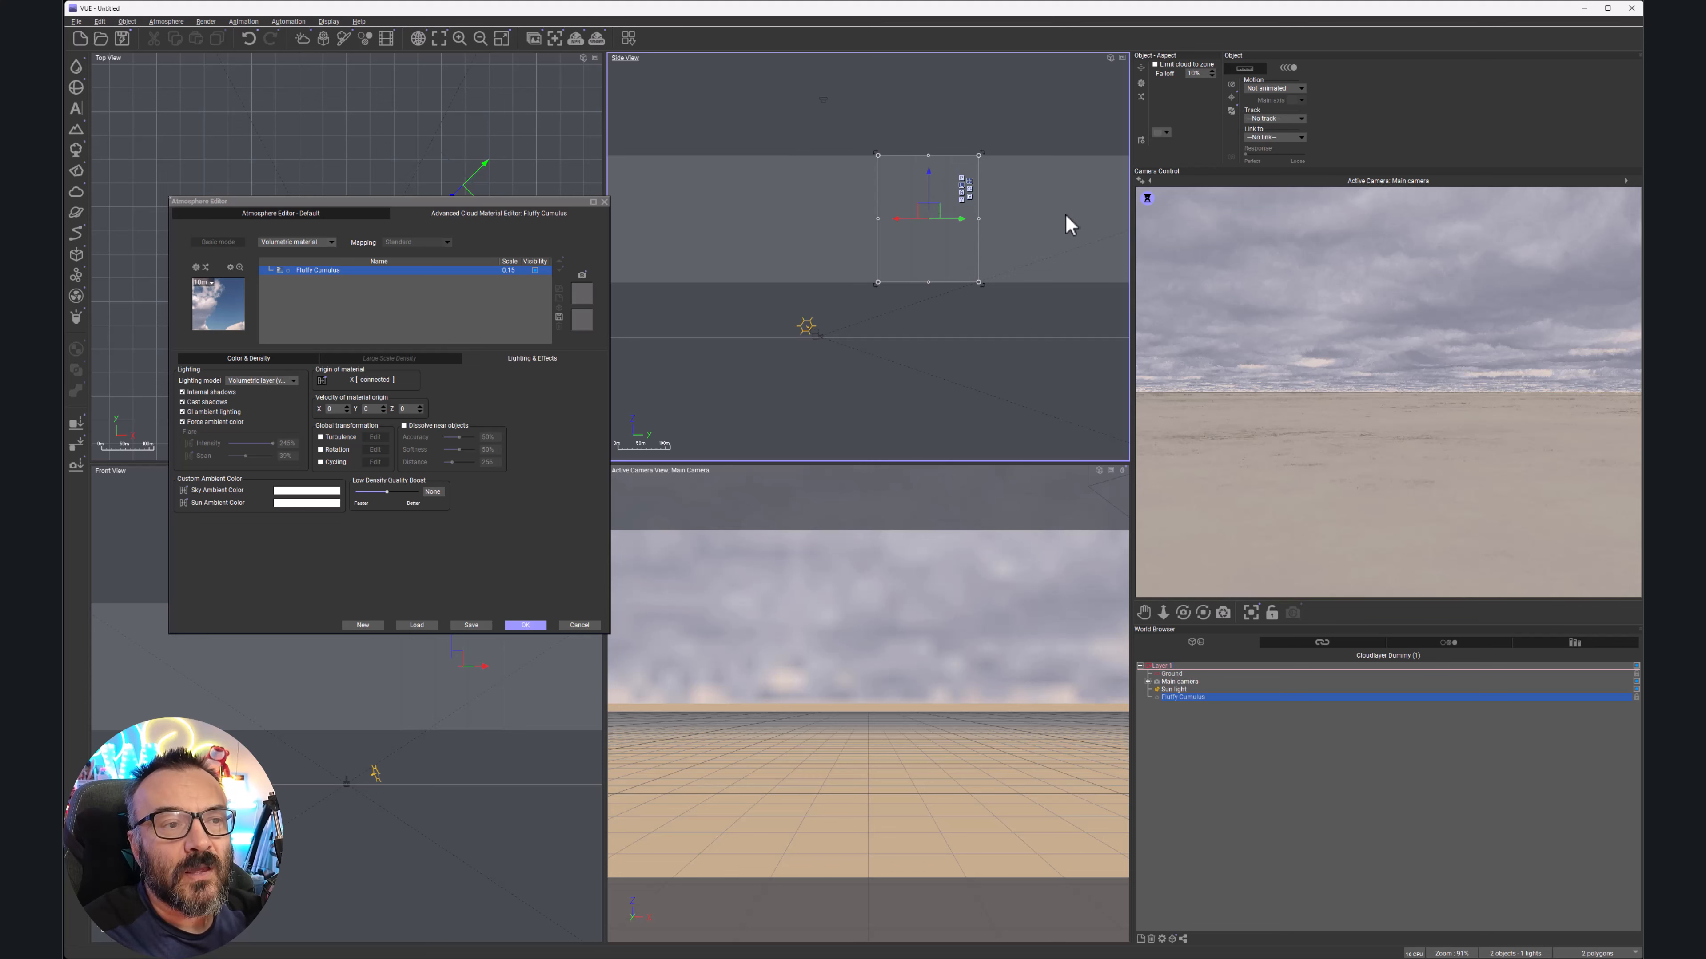
pyautogui.click(1155, 65)
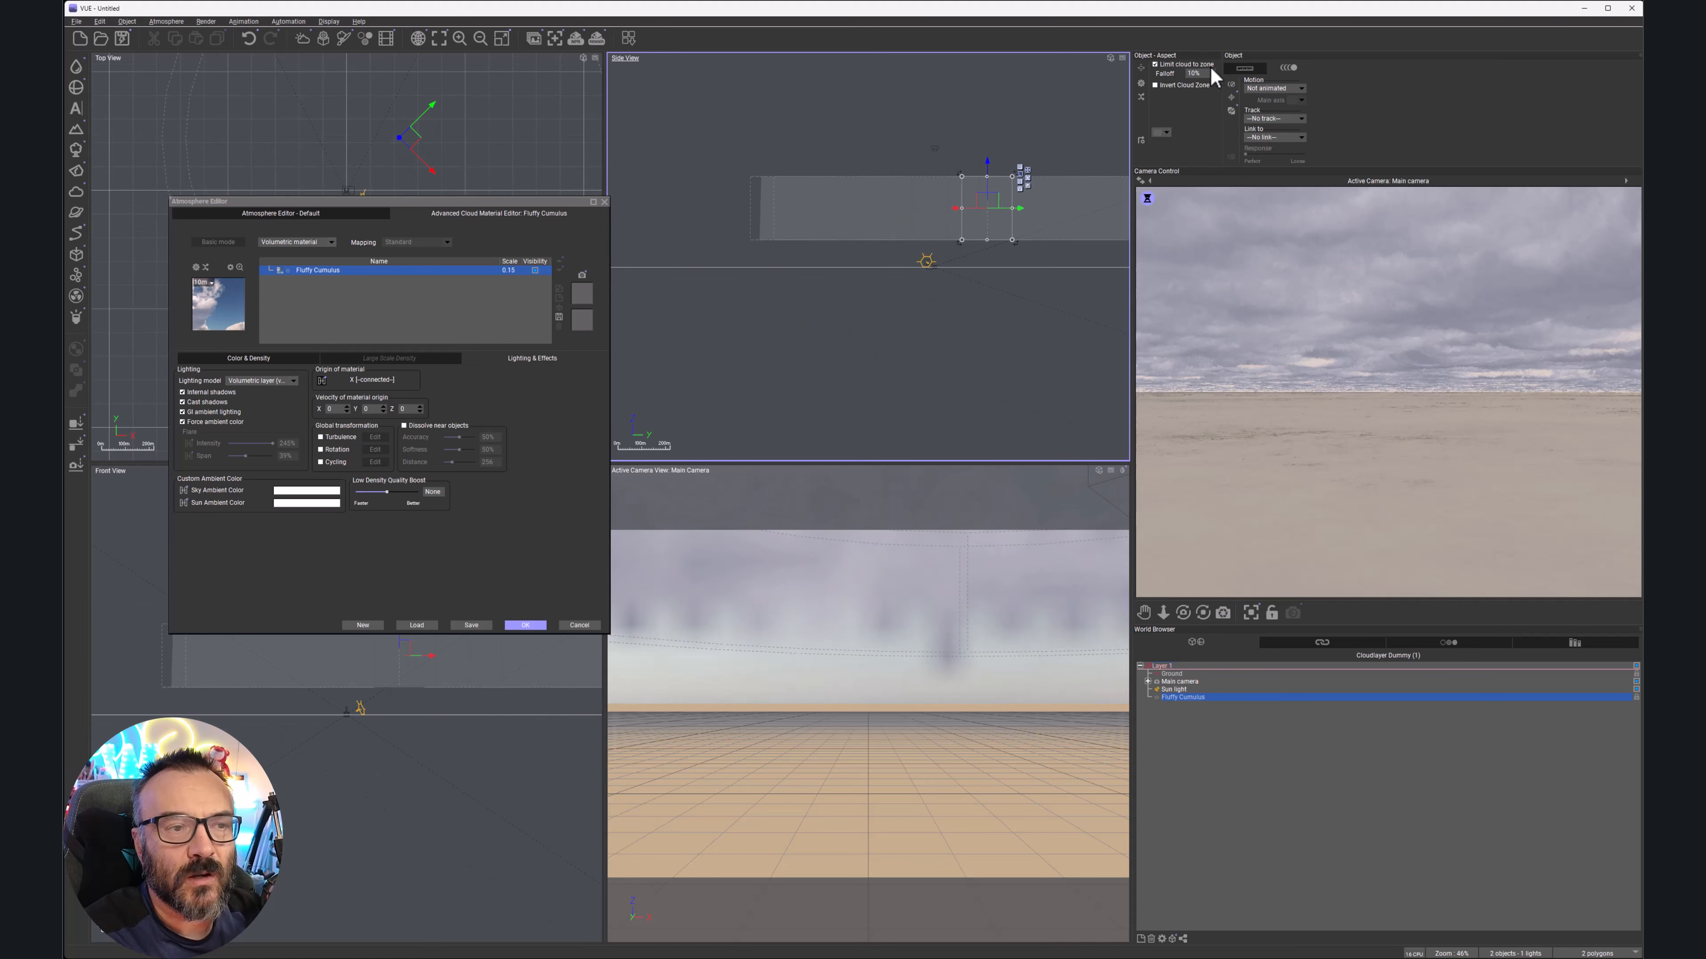
# Reposition the cloud zone in the side and top views, then turn off Limit cloud to zone
pyautogui.moveTo(1052, 277); pyautogui.dragTo(933, 315, button='right')
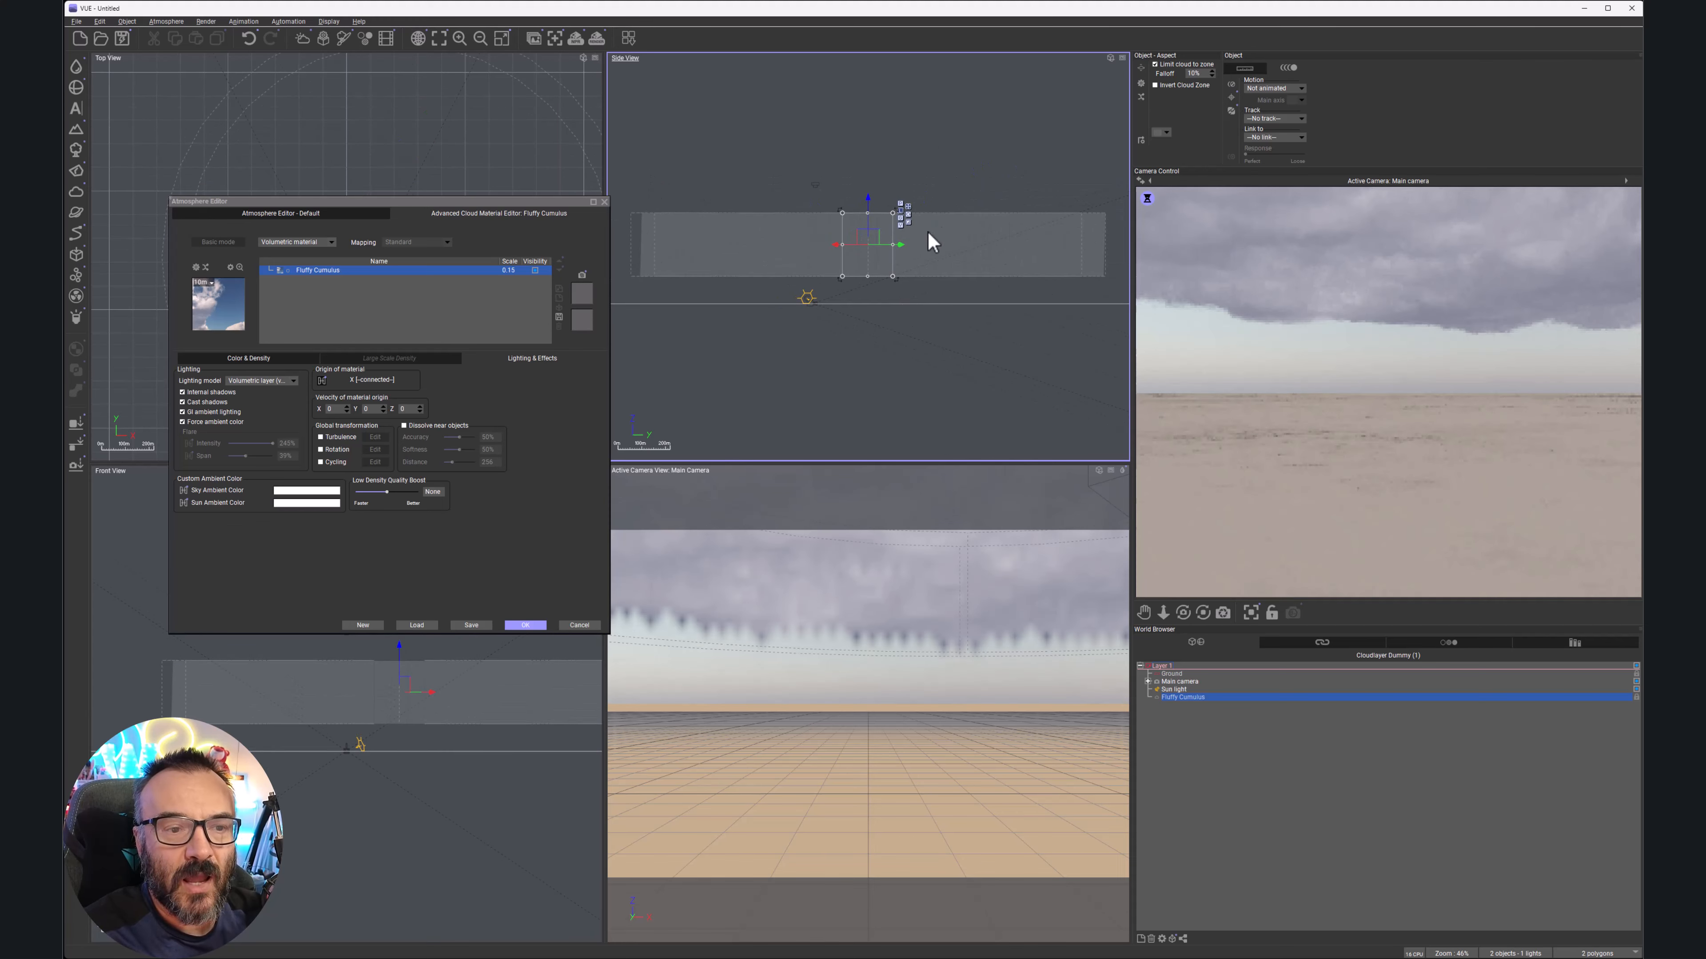
pyautogui.moveTo(900, 242); pyautogui.dragTo(1090, 235)
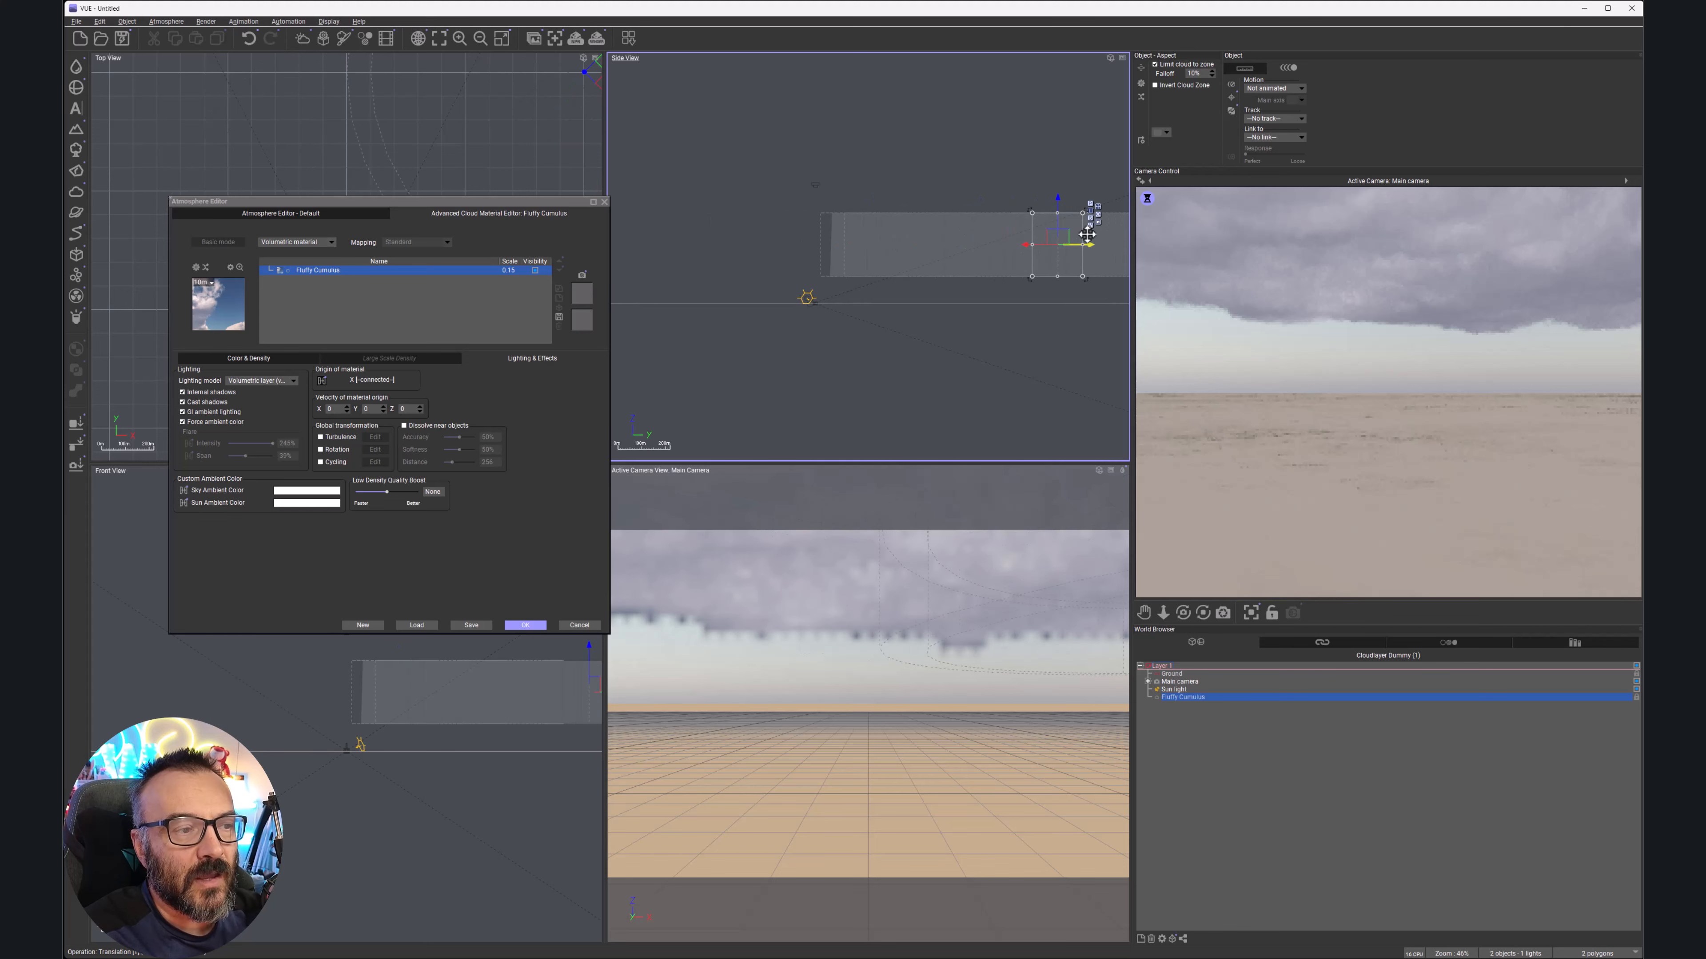
pyautogui.scroll(-5, 470, 154)
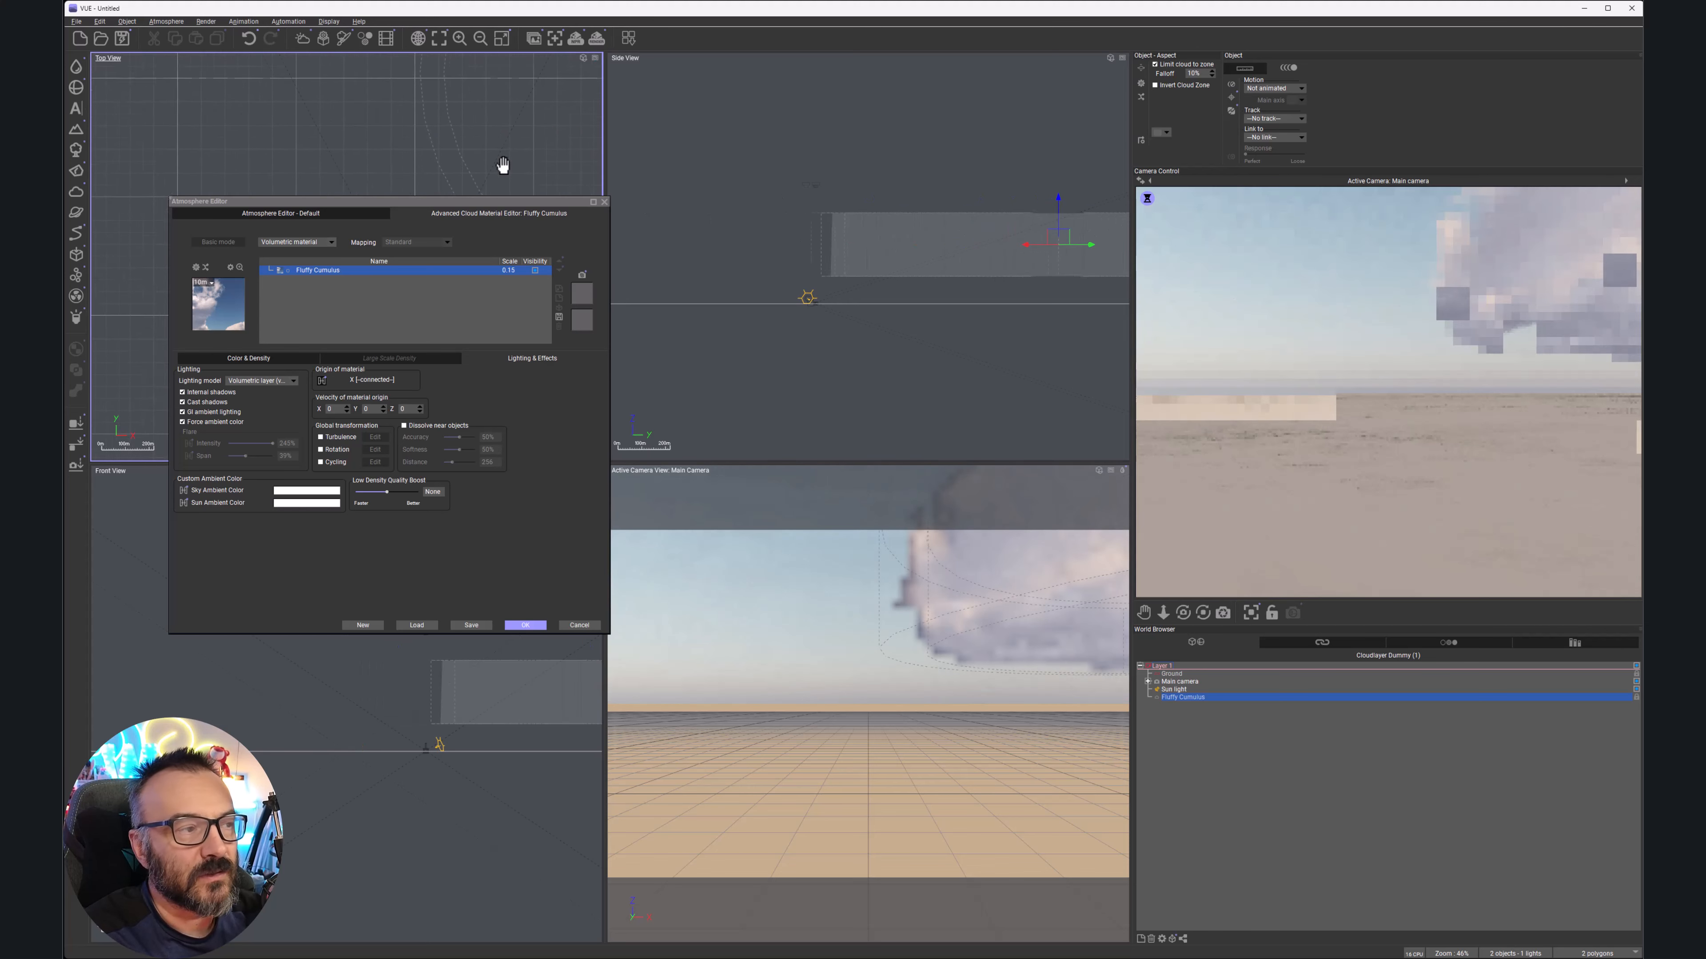
pyautogui.moveTo(552, 143); pyautogui.dragTo(501, 132)
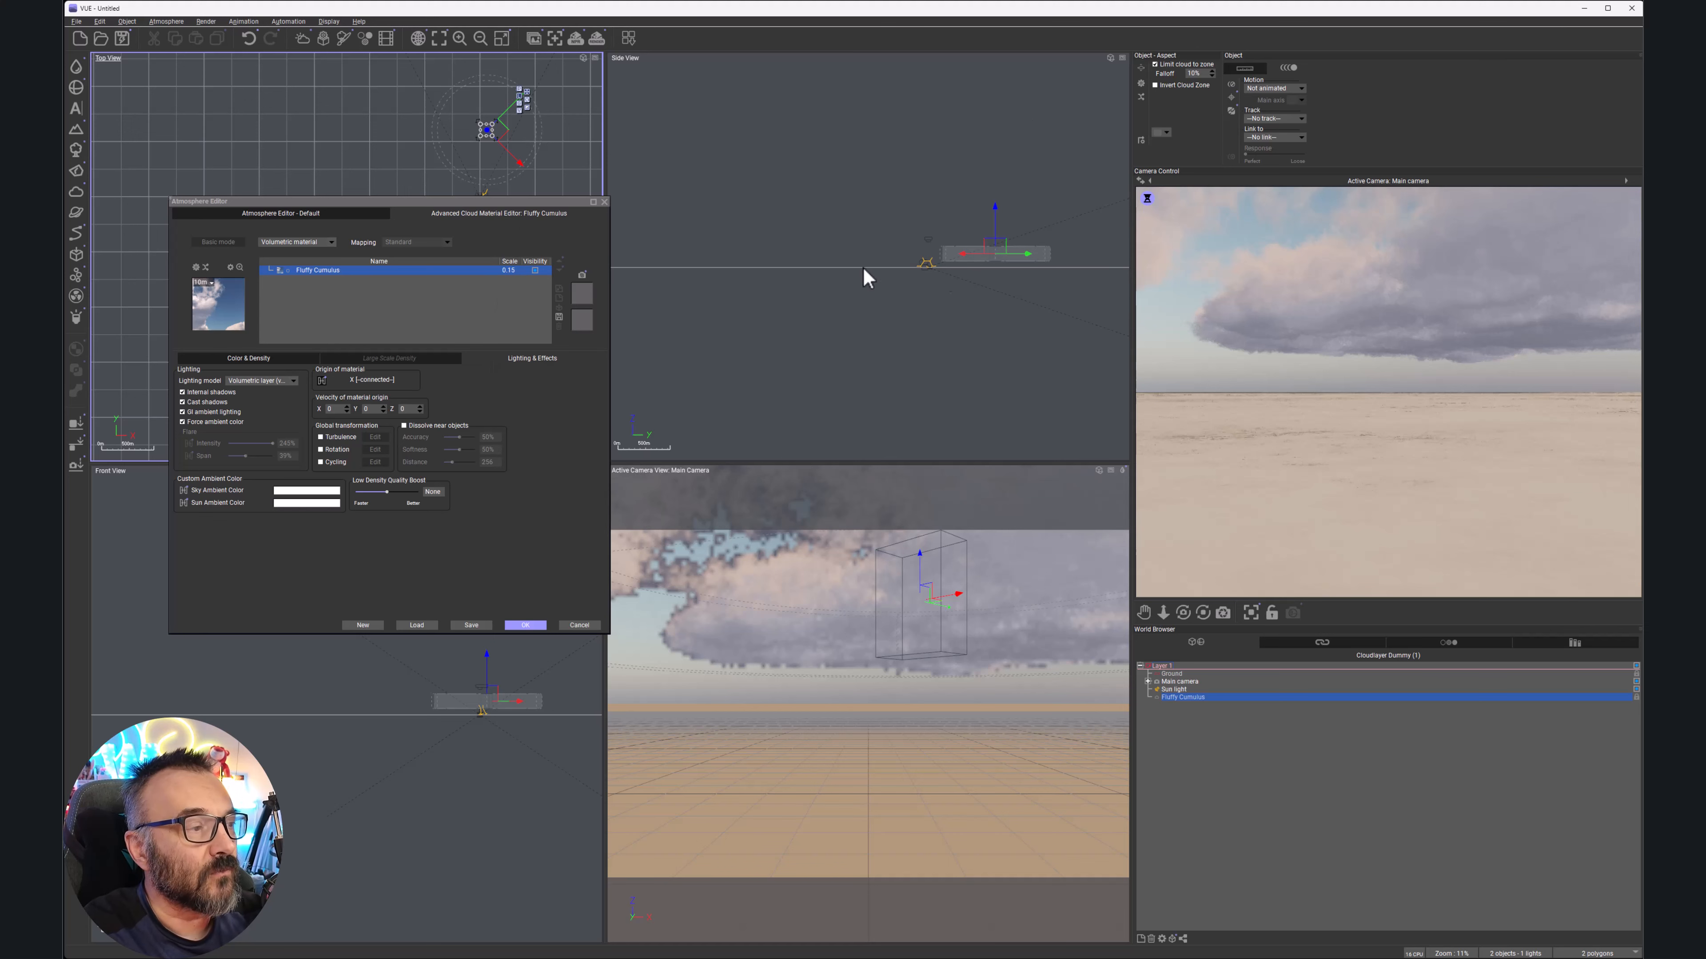
pyautogui.click(1154, 64)
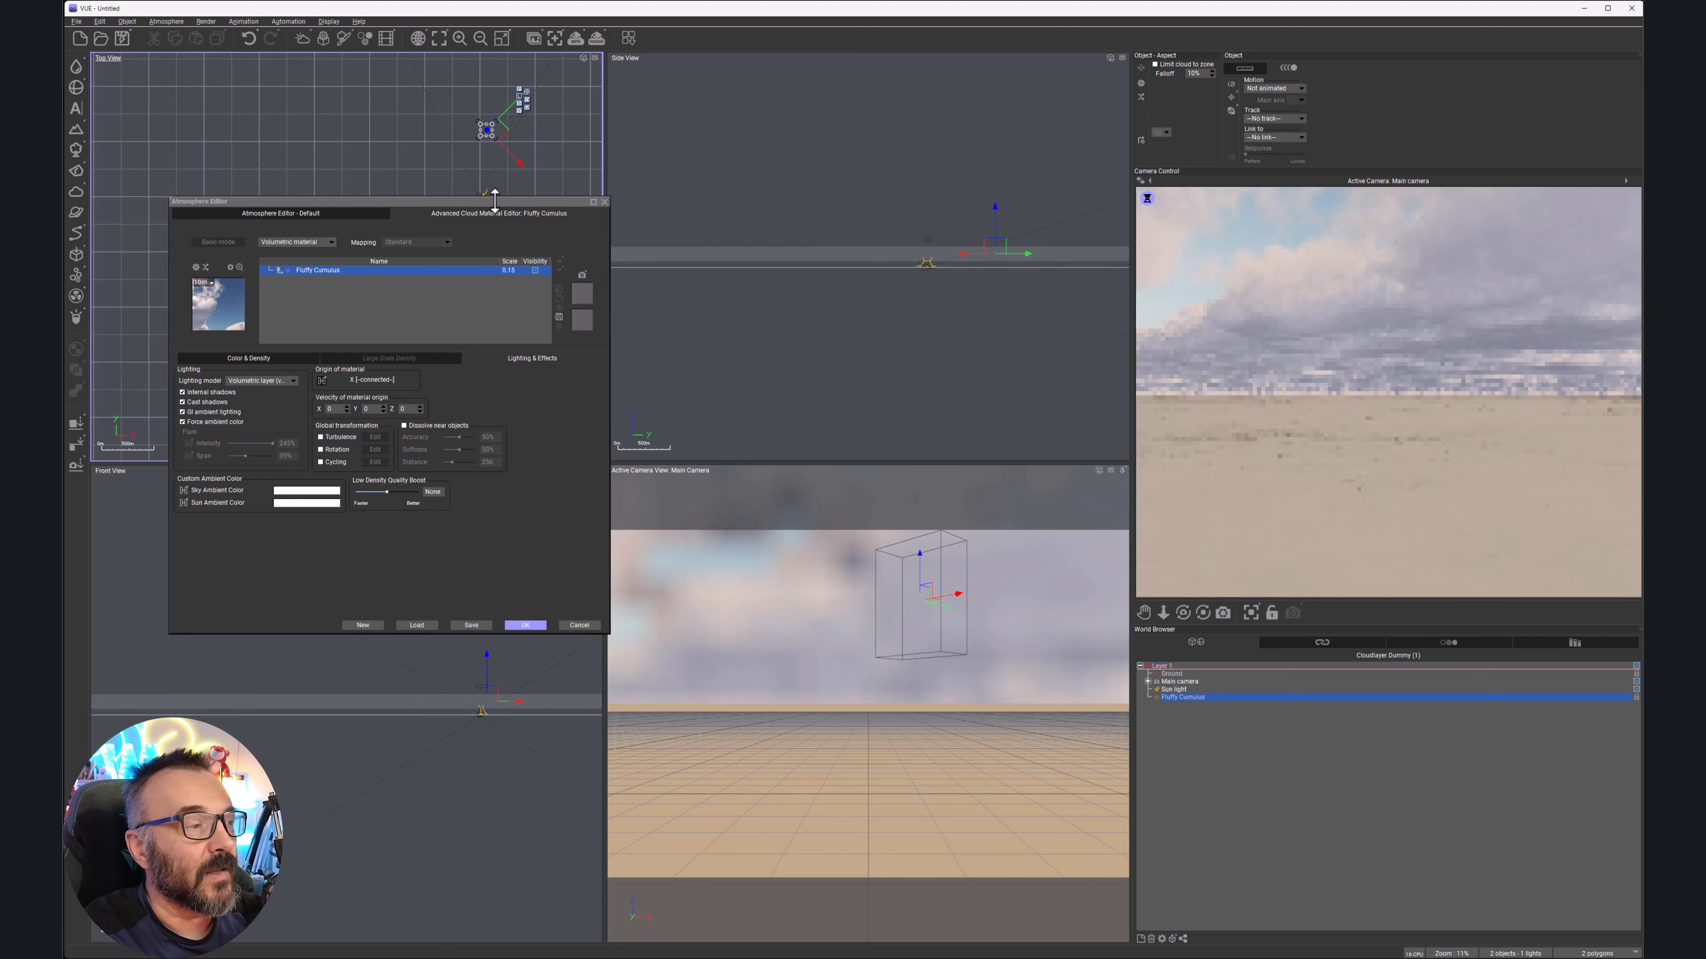
pyautogui.moveTo(498, 199); pyautogui.dragTo(975, 215)
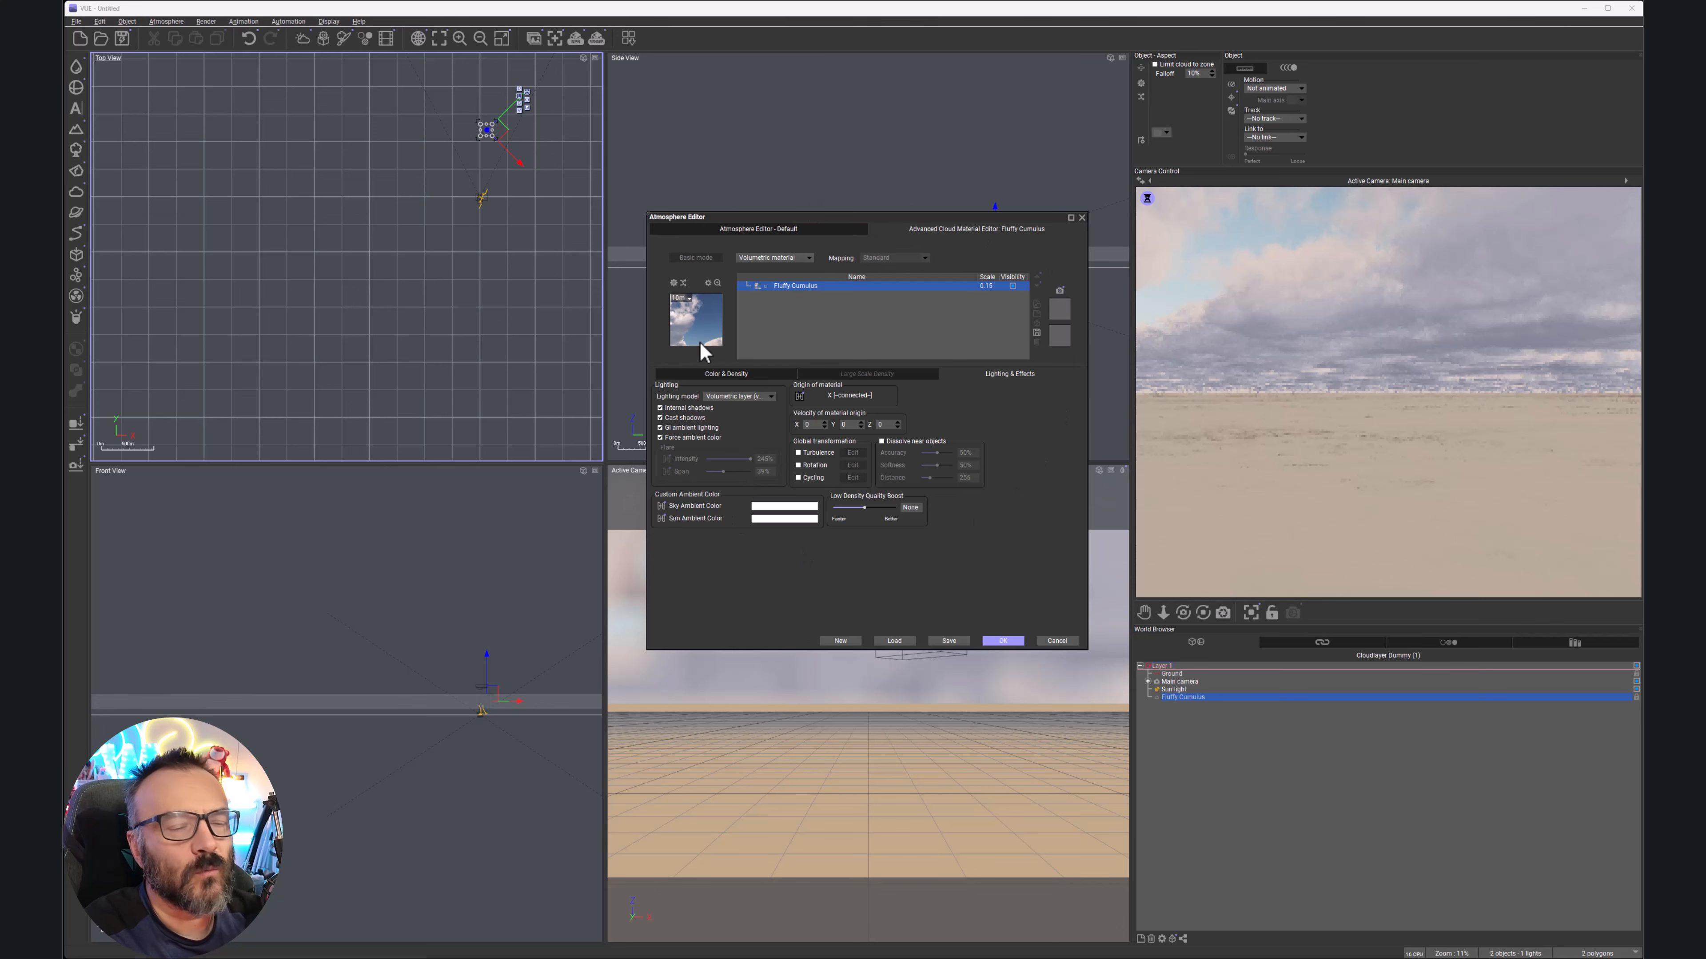
# Copy the Fluffy Cumulus density function from Color & Density and open its node graph
pyautogui.click(709, 375)
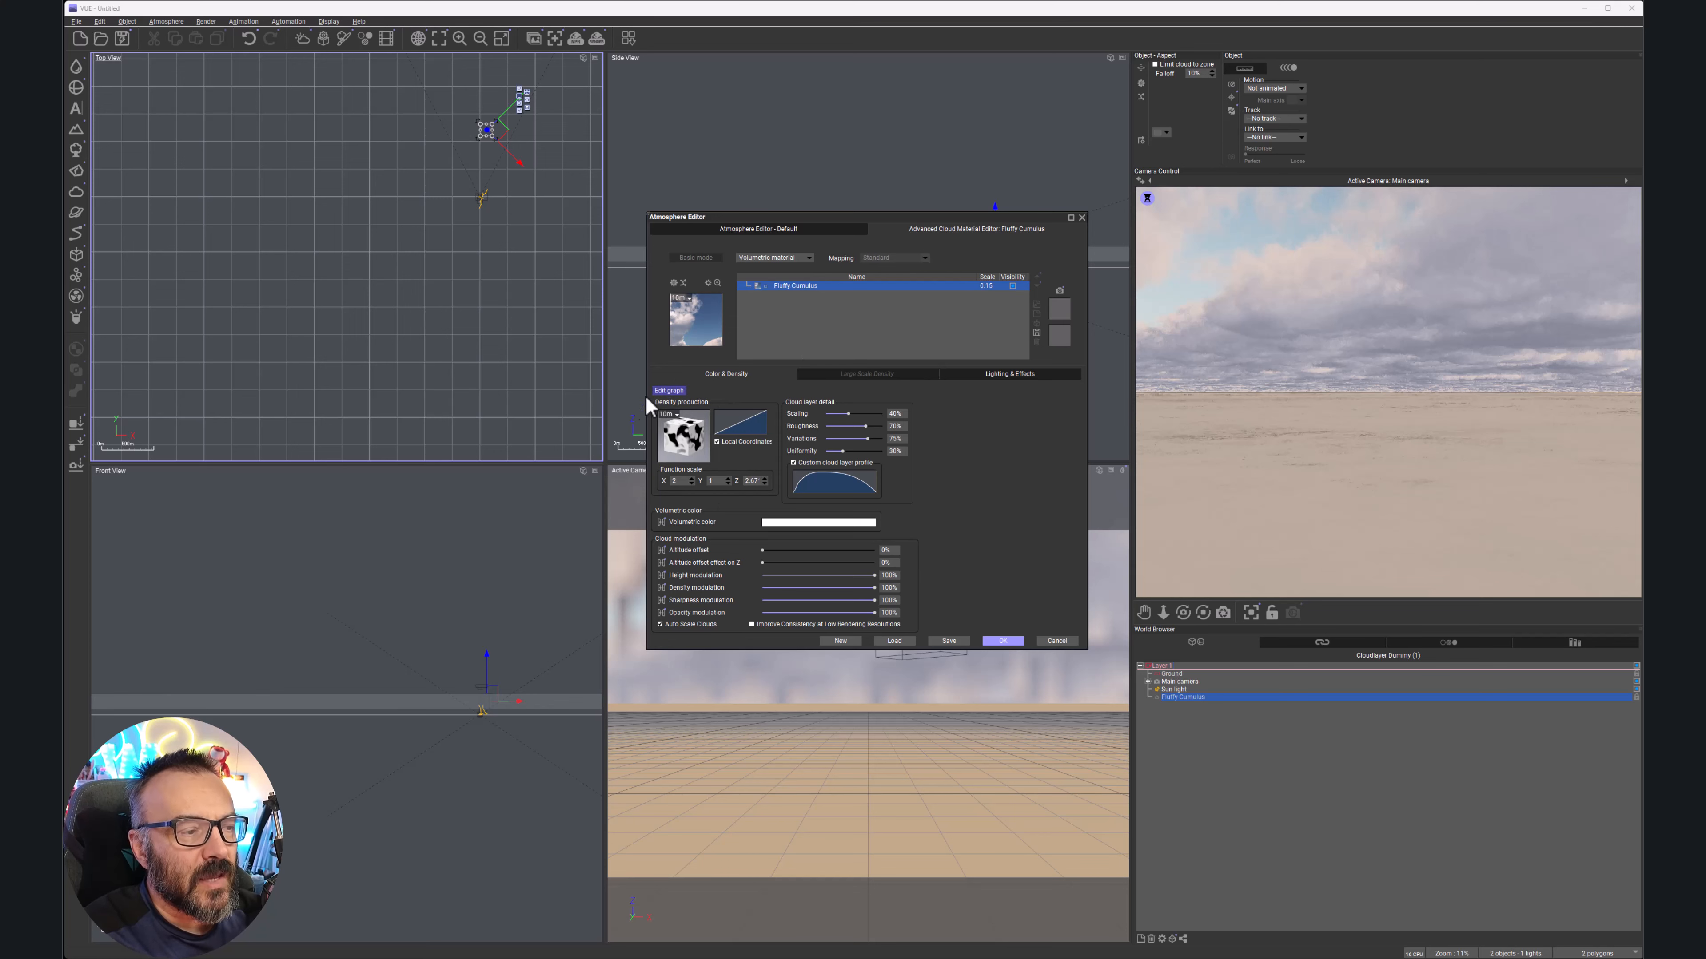
pyautogui.rightClick(697, 444)
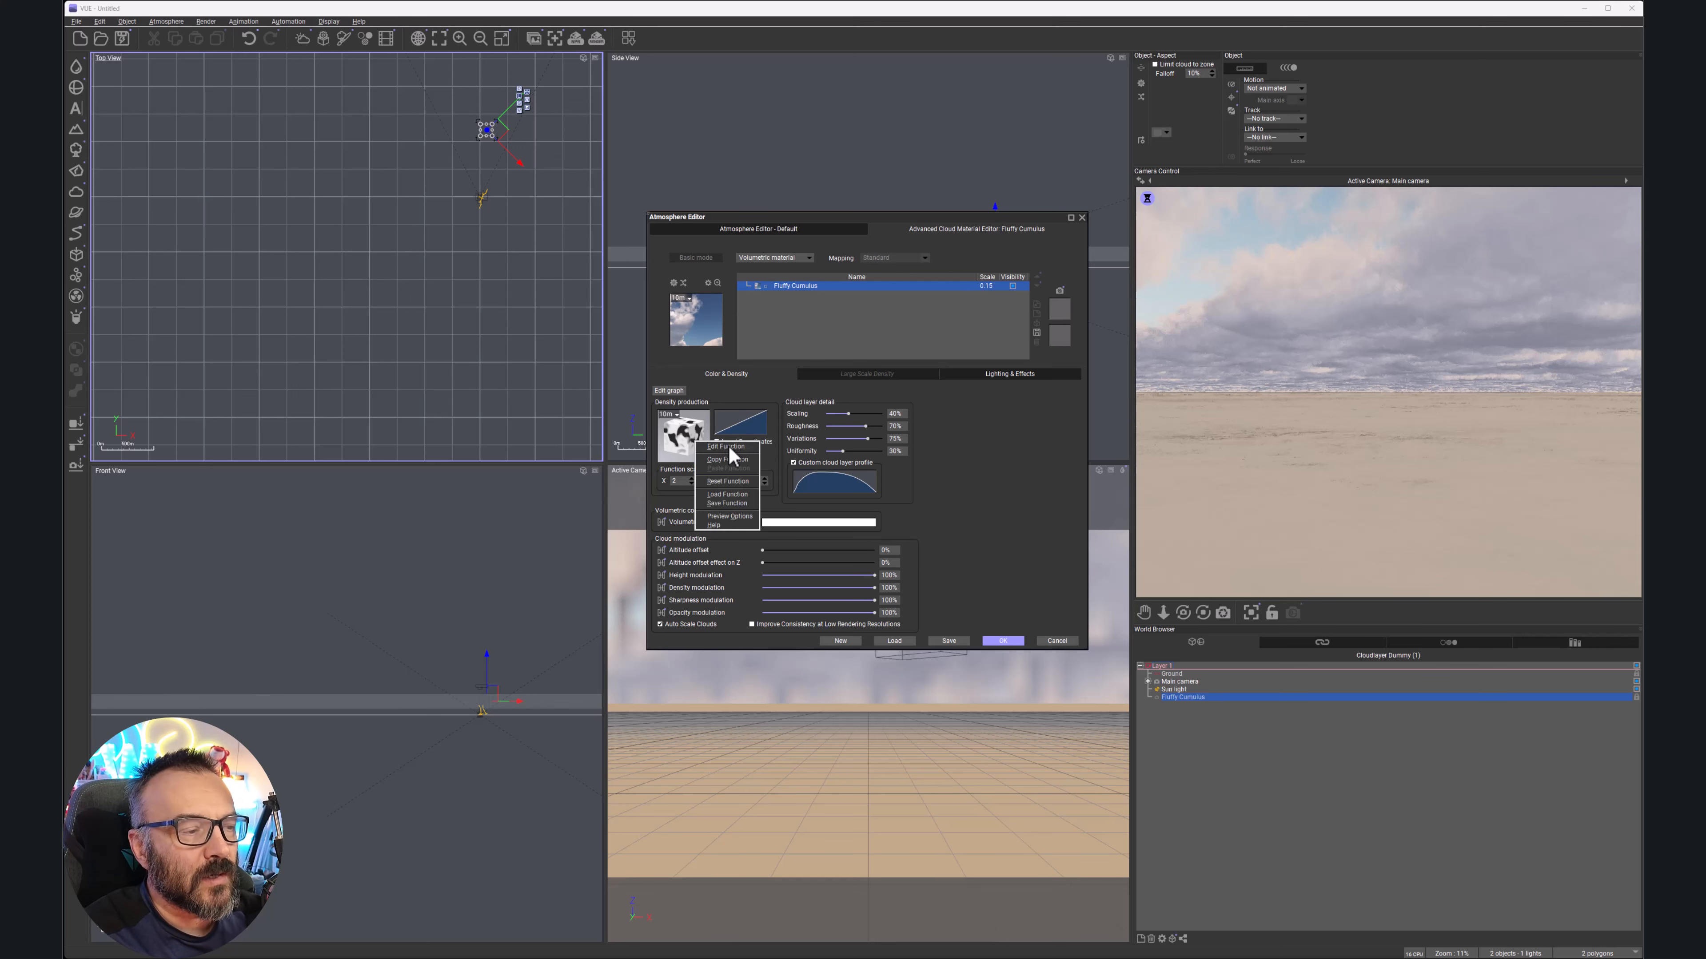
pyautogui.click(740, 459)
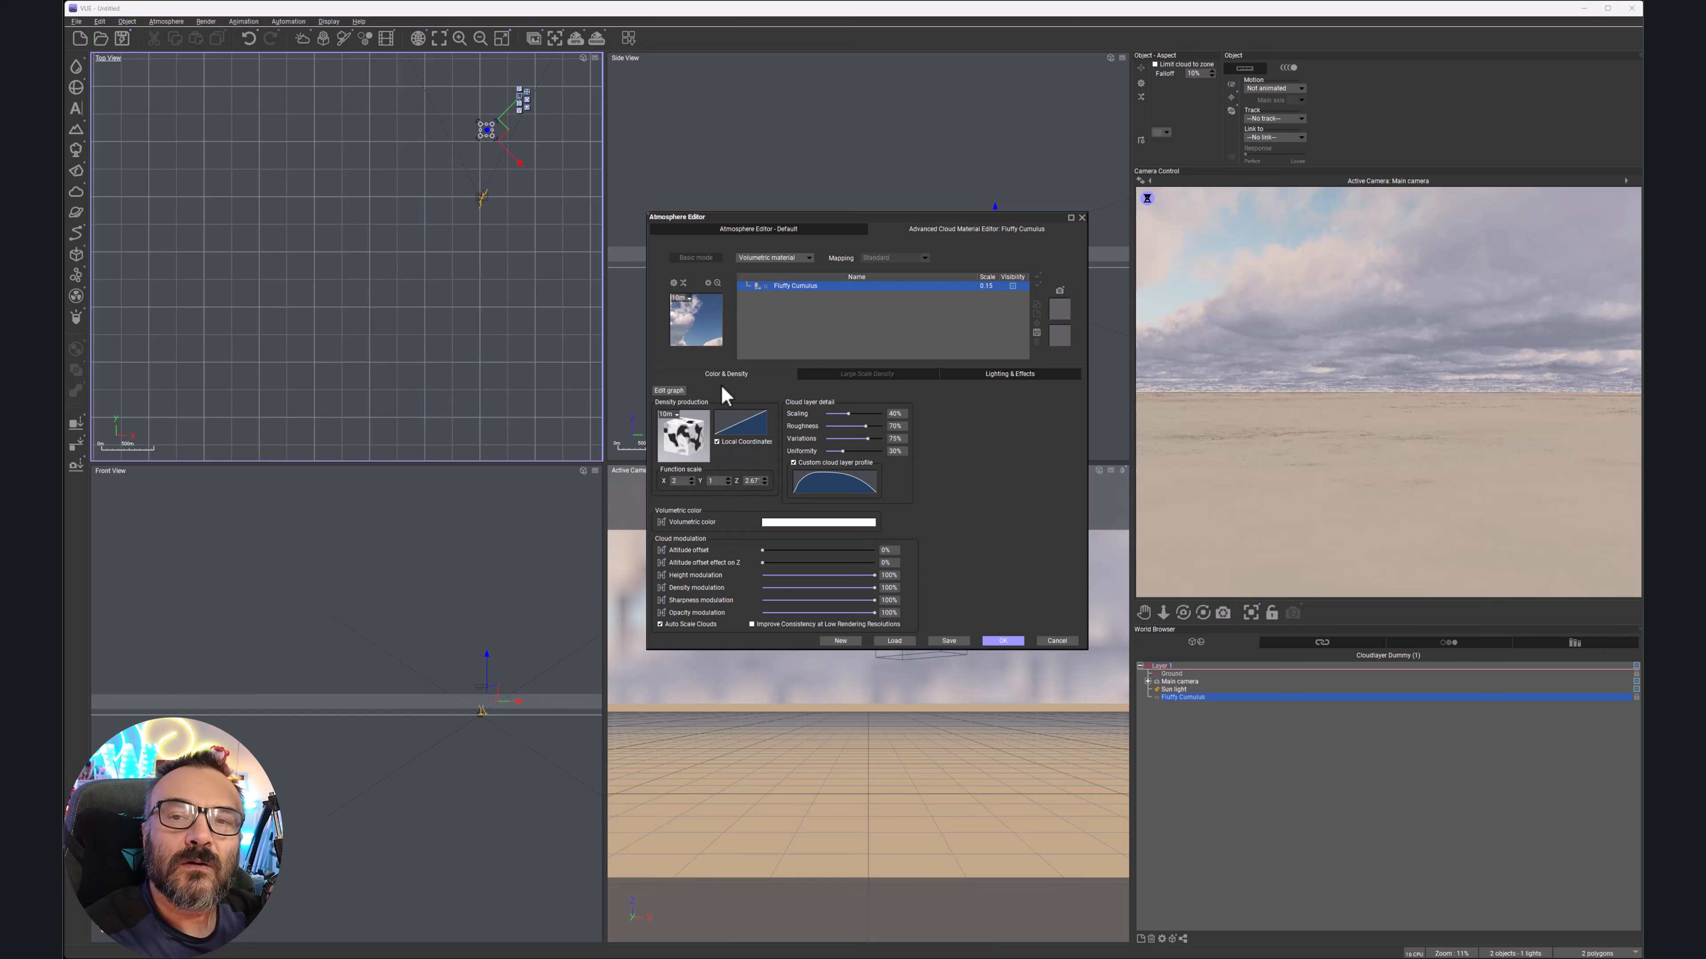
pyautogui.doubleClick(685, 440)
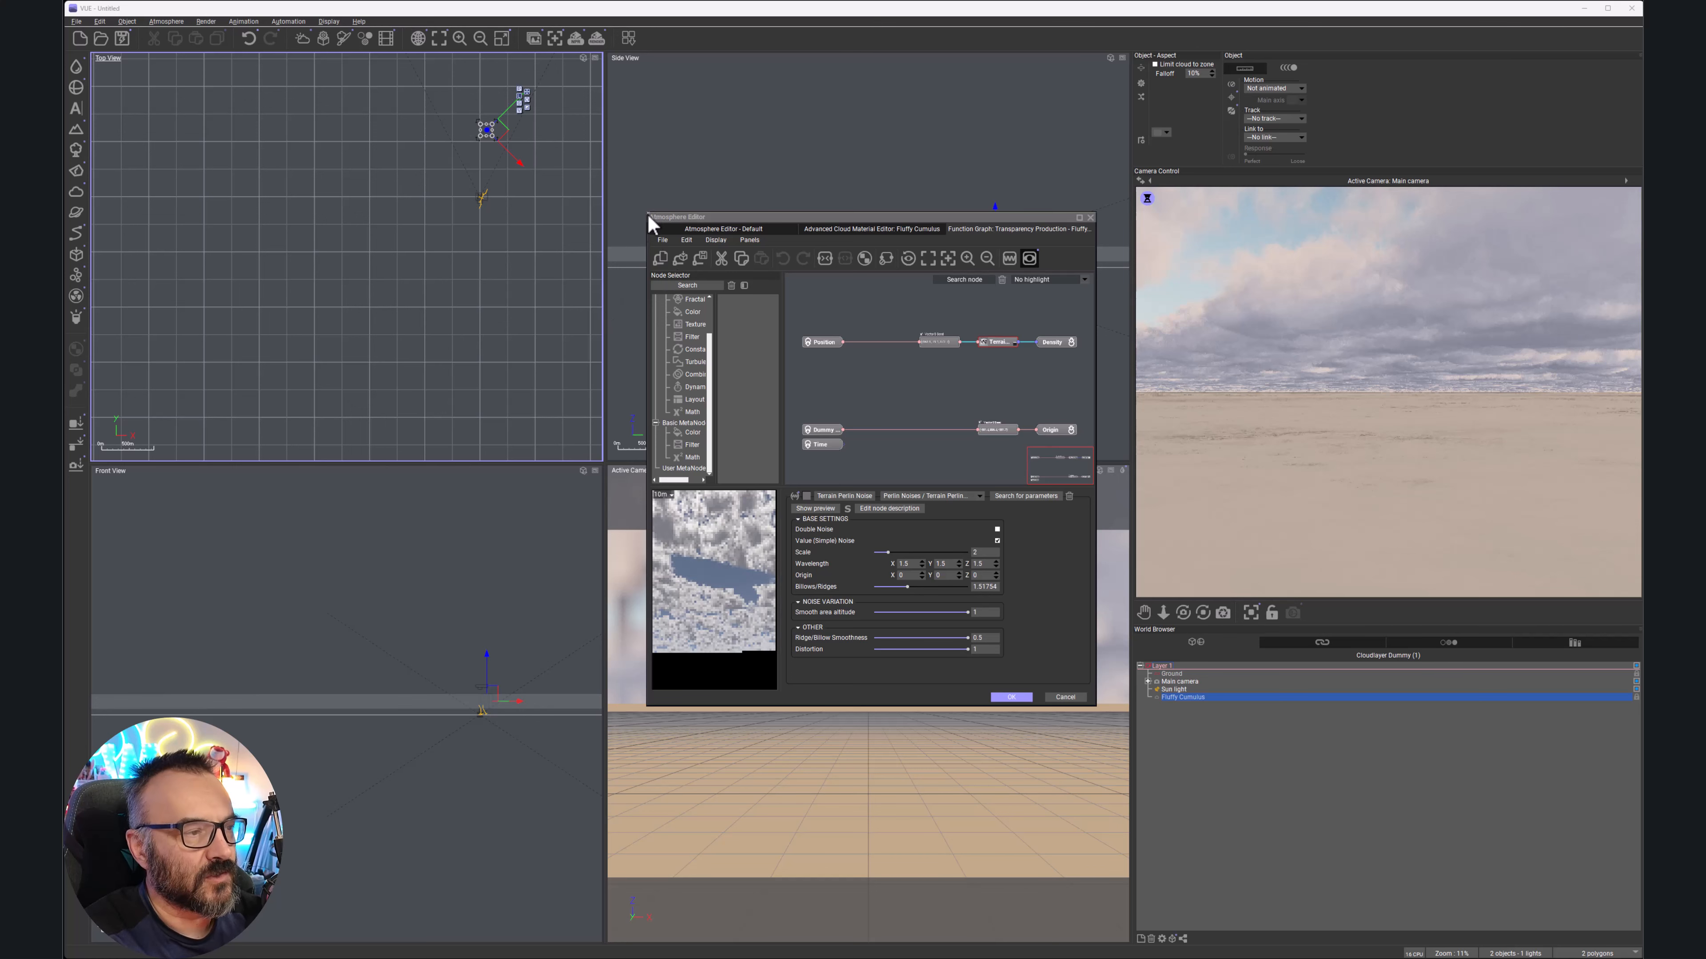
# Widen the editor window and select the Terrain Perlin Noise node
pyautogui.moveTo(648, 215); pyautogui.dragTo(314, 215)
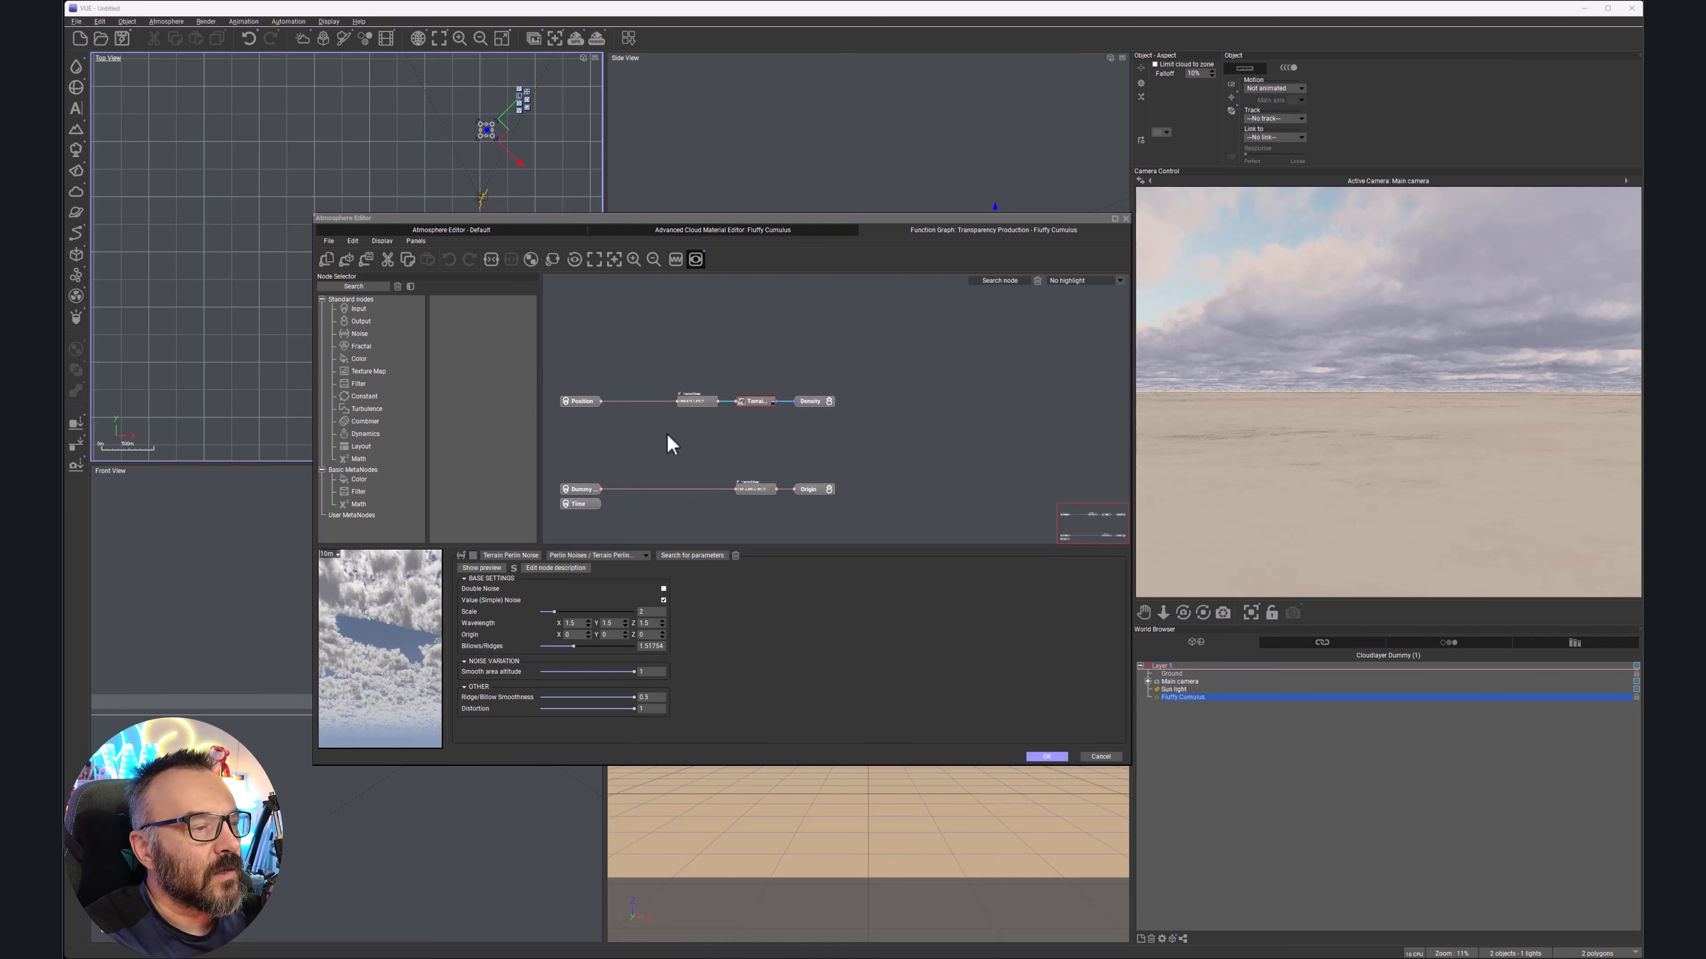
pyautogui.click(753, 402)
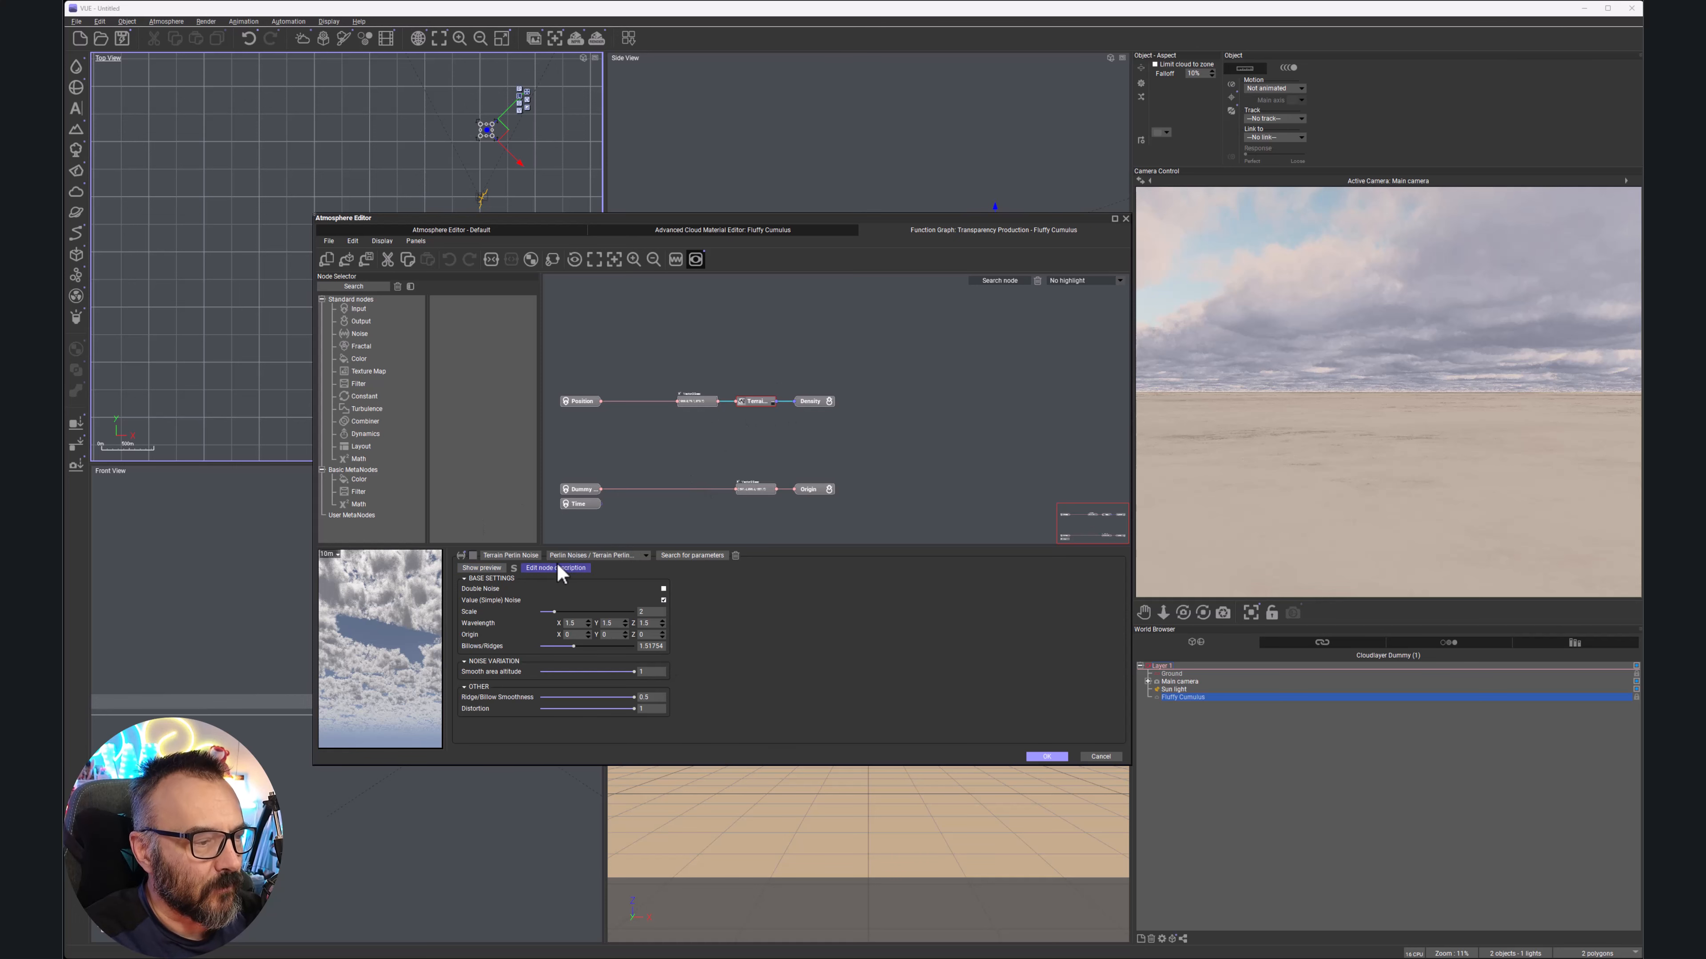
# Change the noise node to Crystals, then Voronoi with 0.257 smoothing, then Voronoi (Altitude)
pyautogui.click(646, 556)
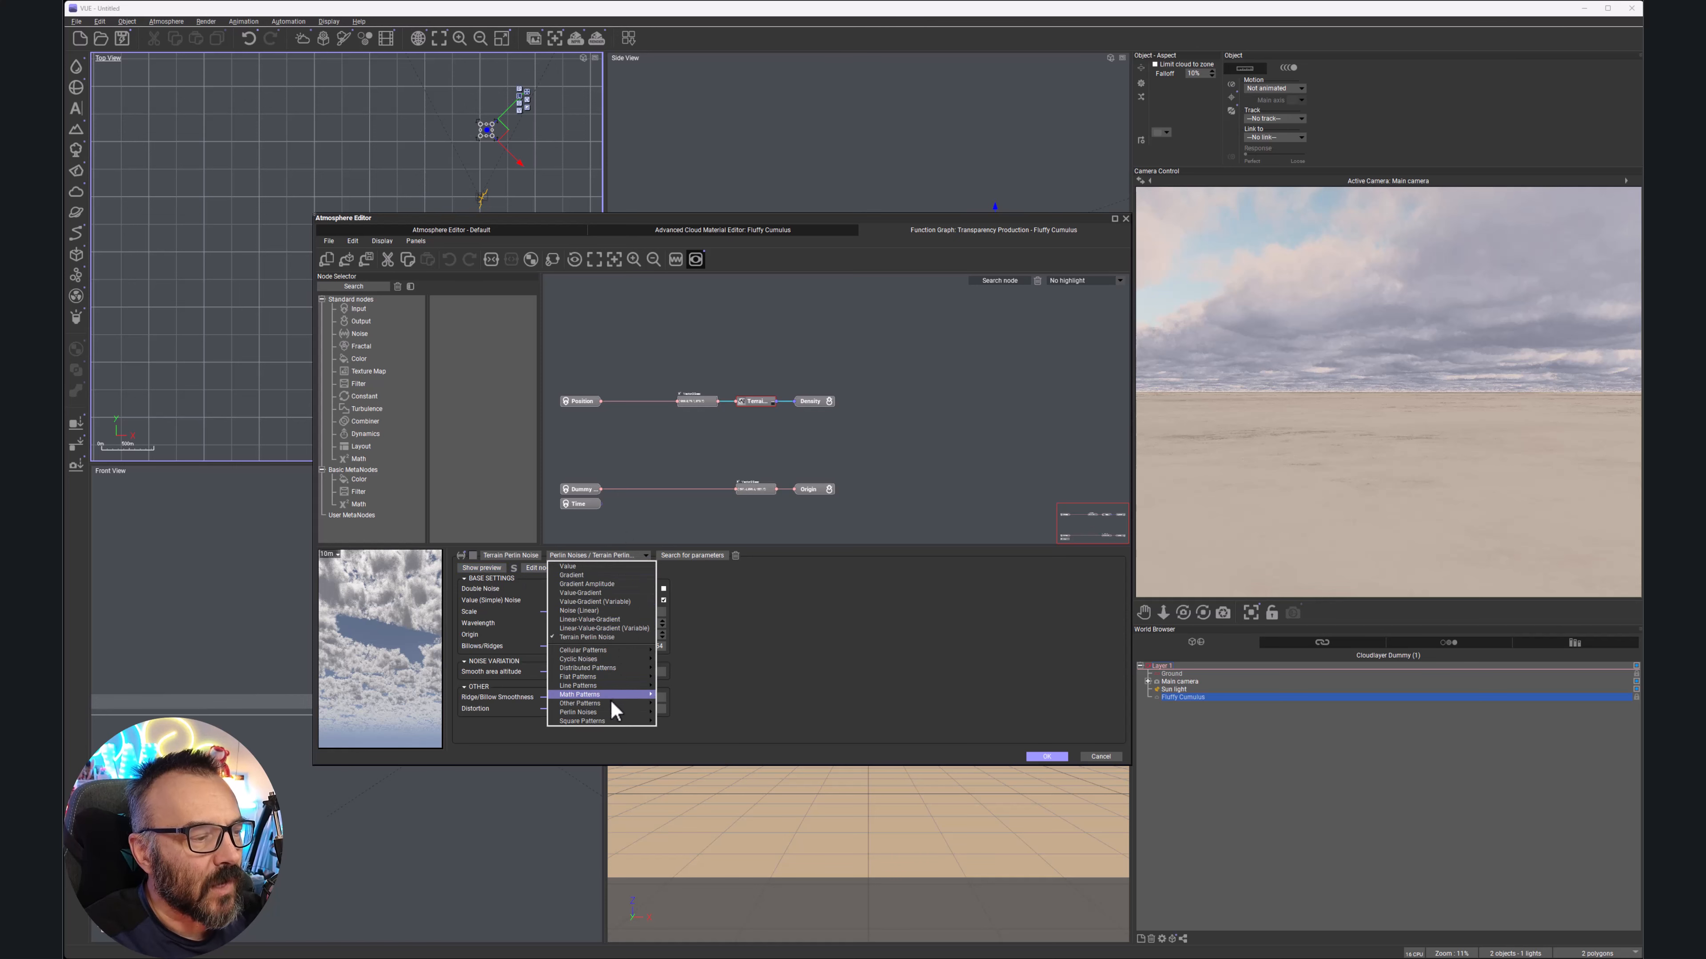
pyautogui.moveTo(616, 650)
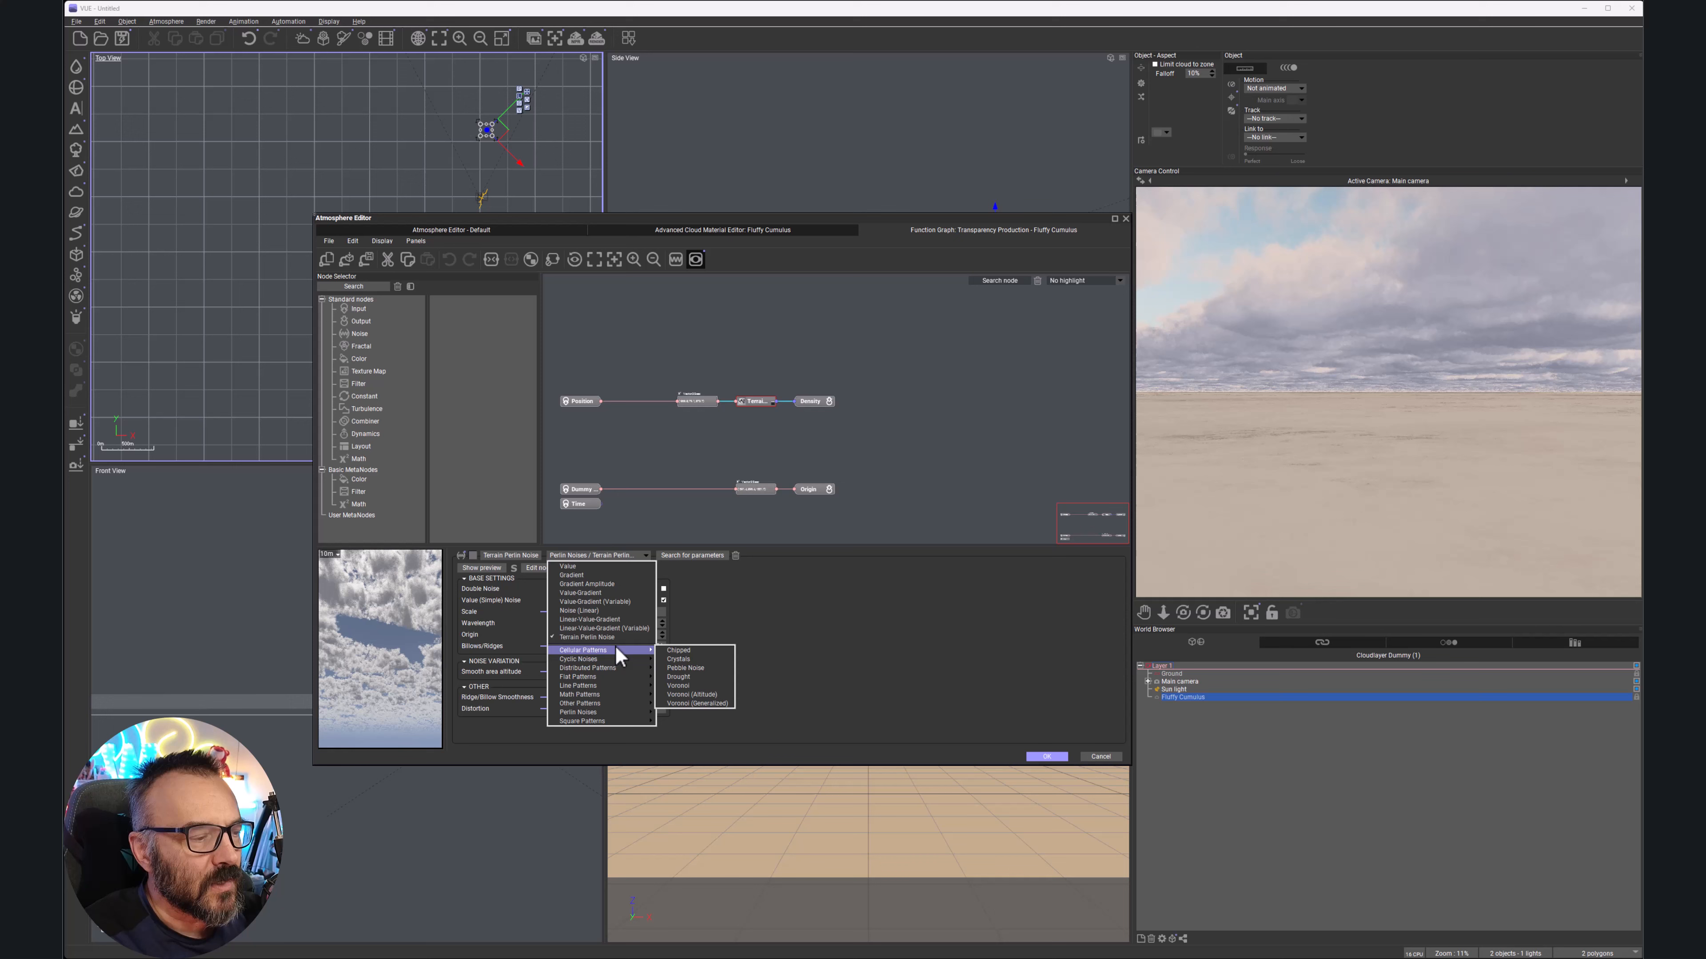
pyautogui.click(716, 659)
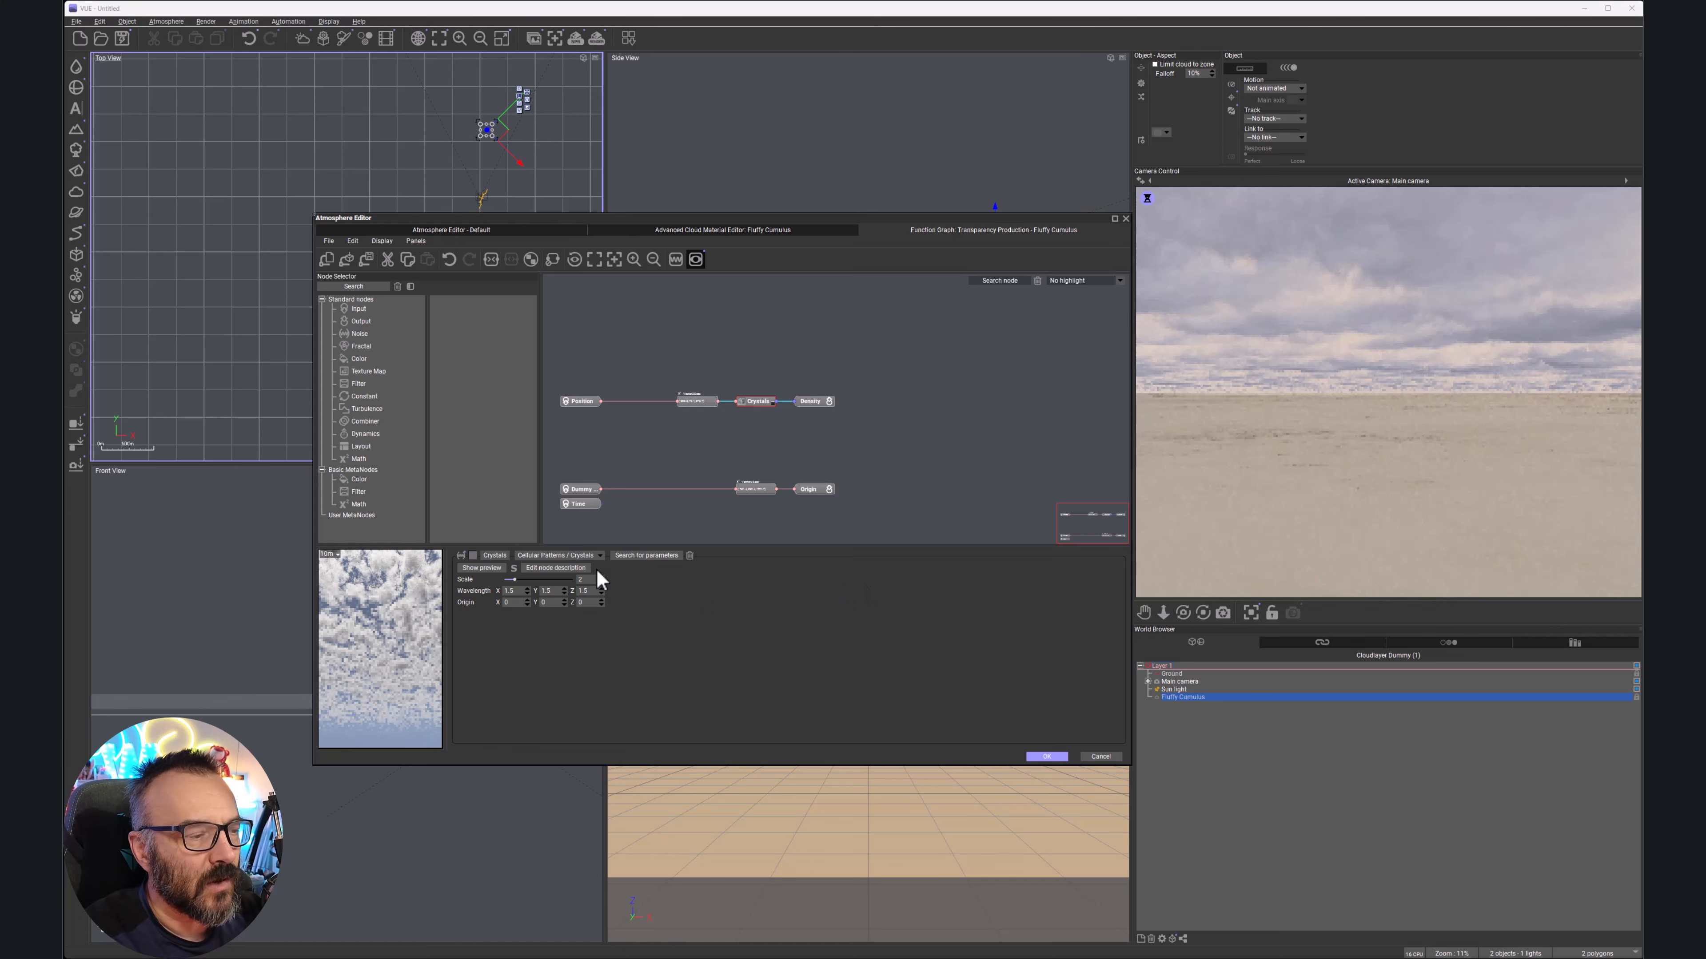
pyautogui.click(601, 555)
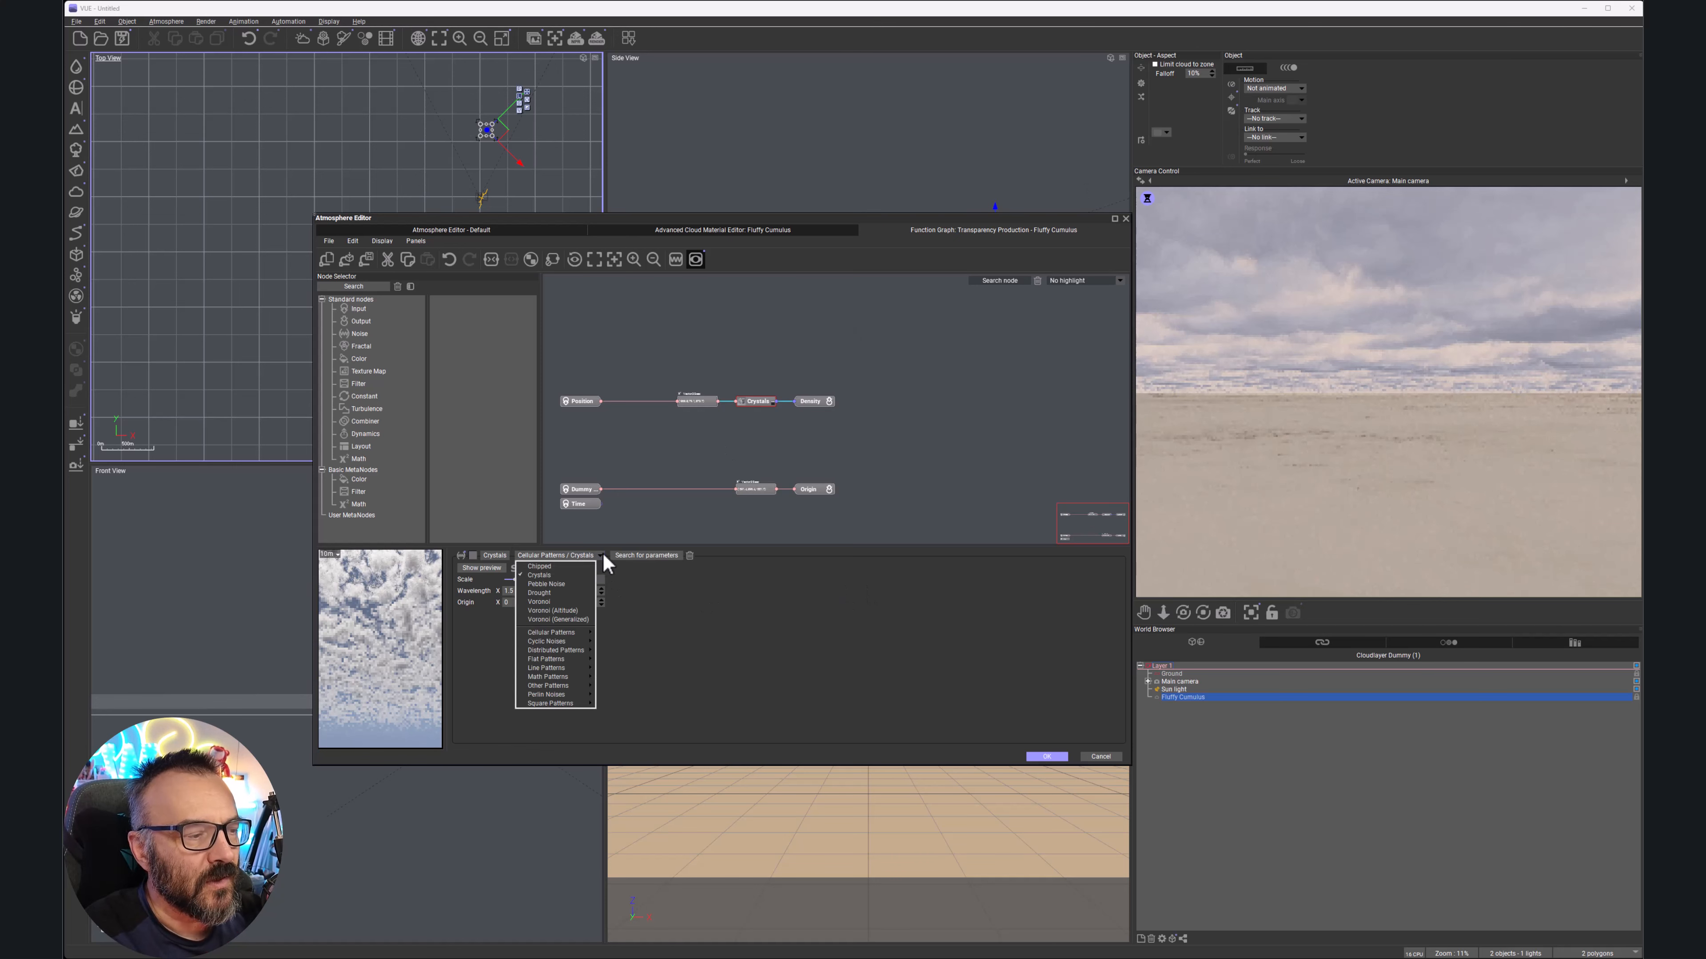
pyautogui.click(569, 603)
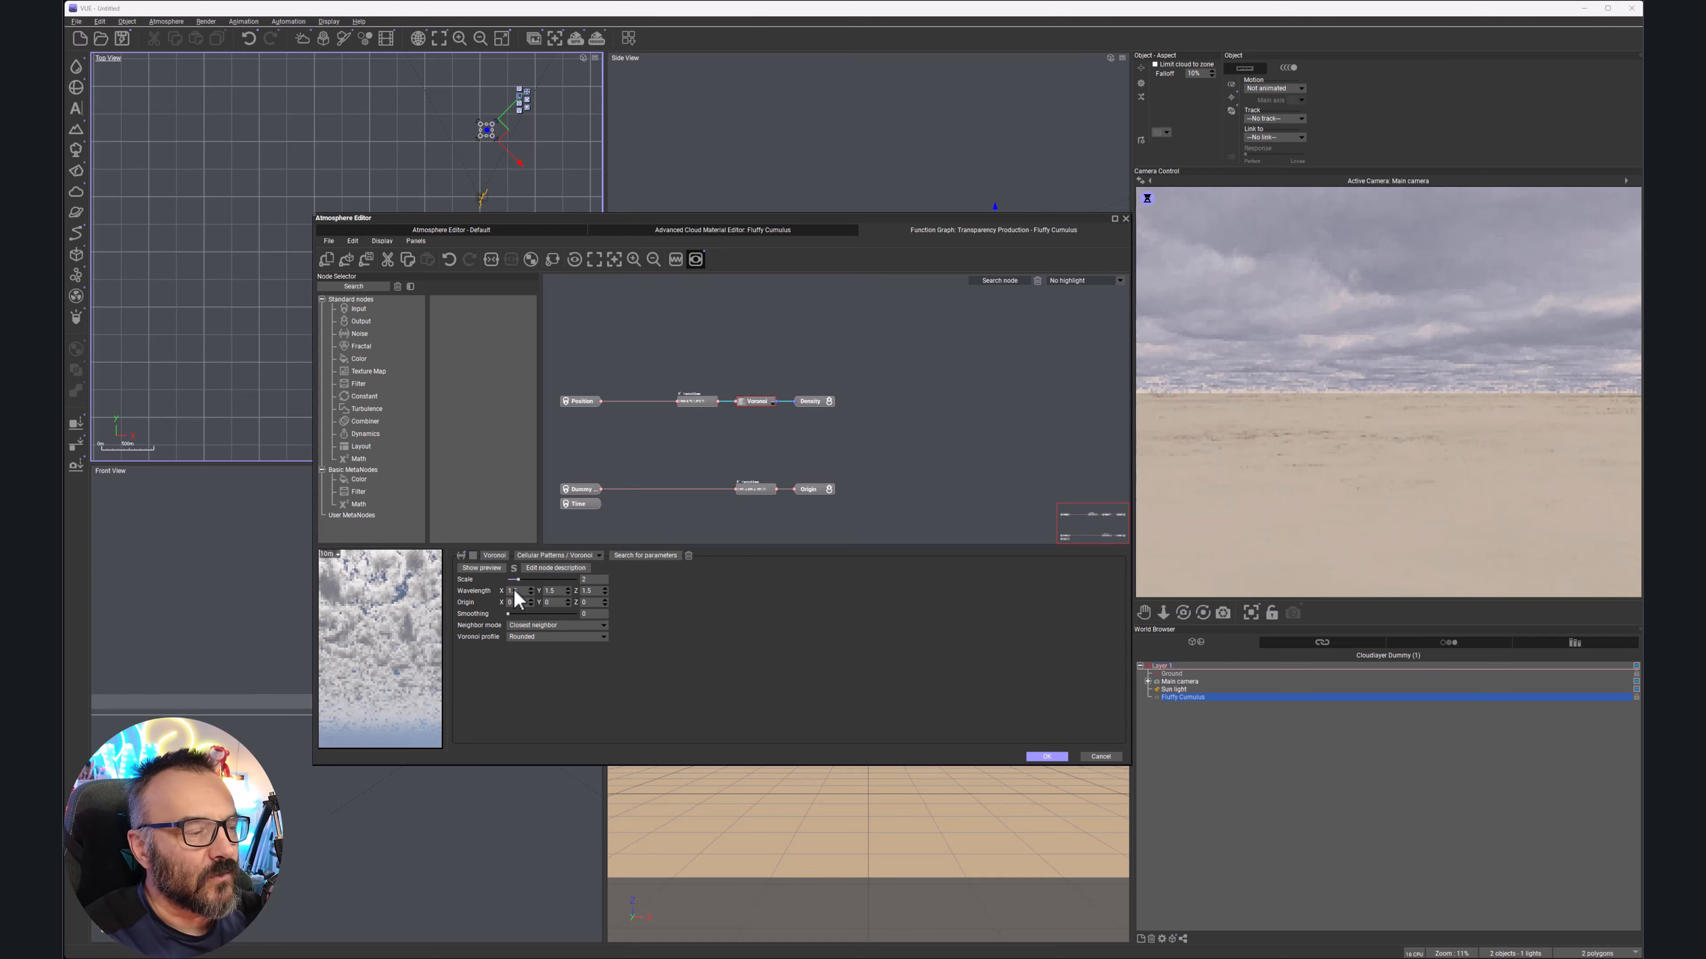
pyautogui.click(525, 614)
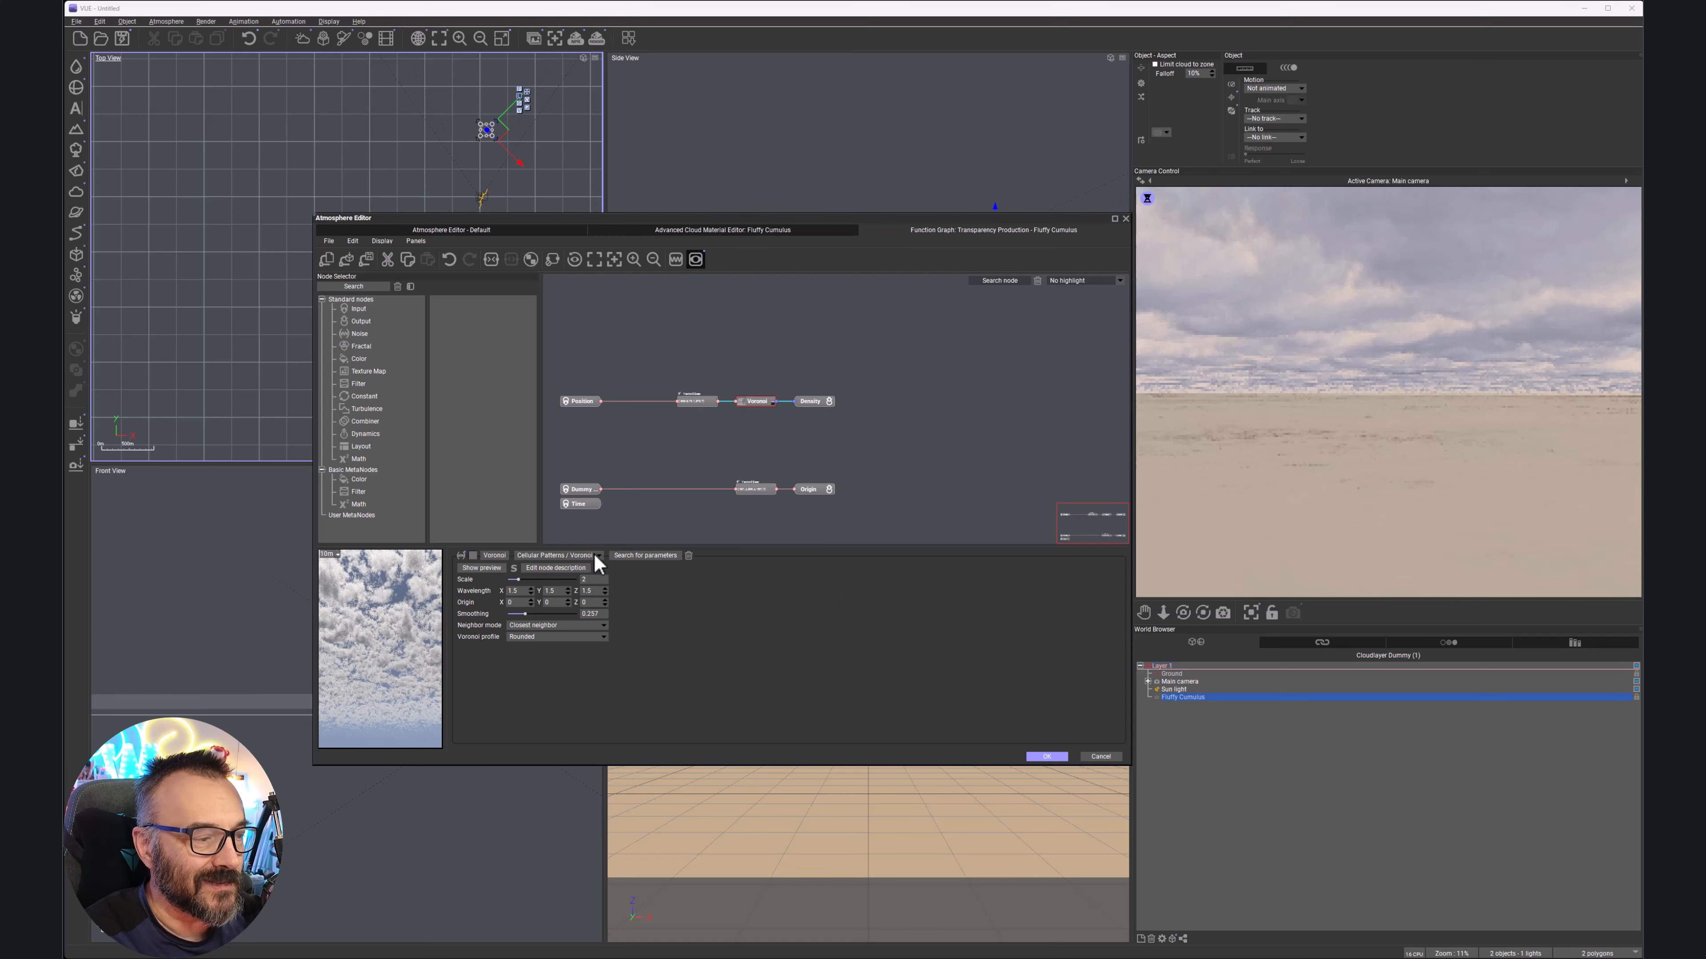
pyautogui.click(597, 556)
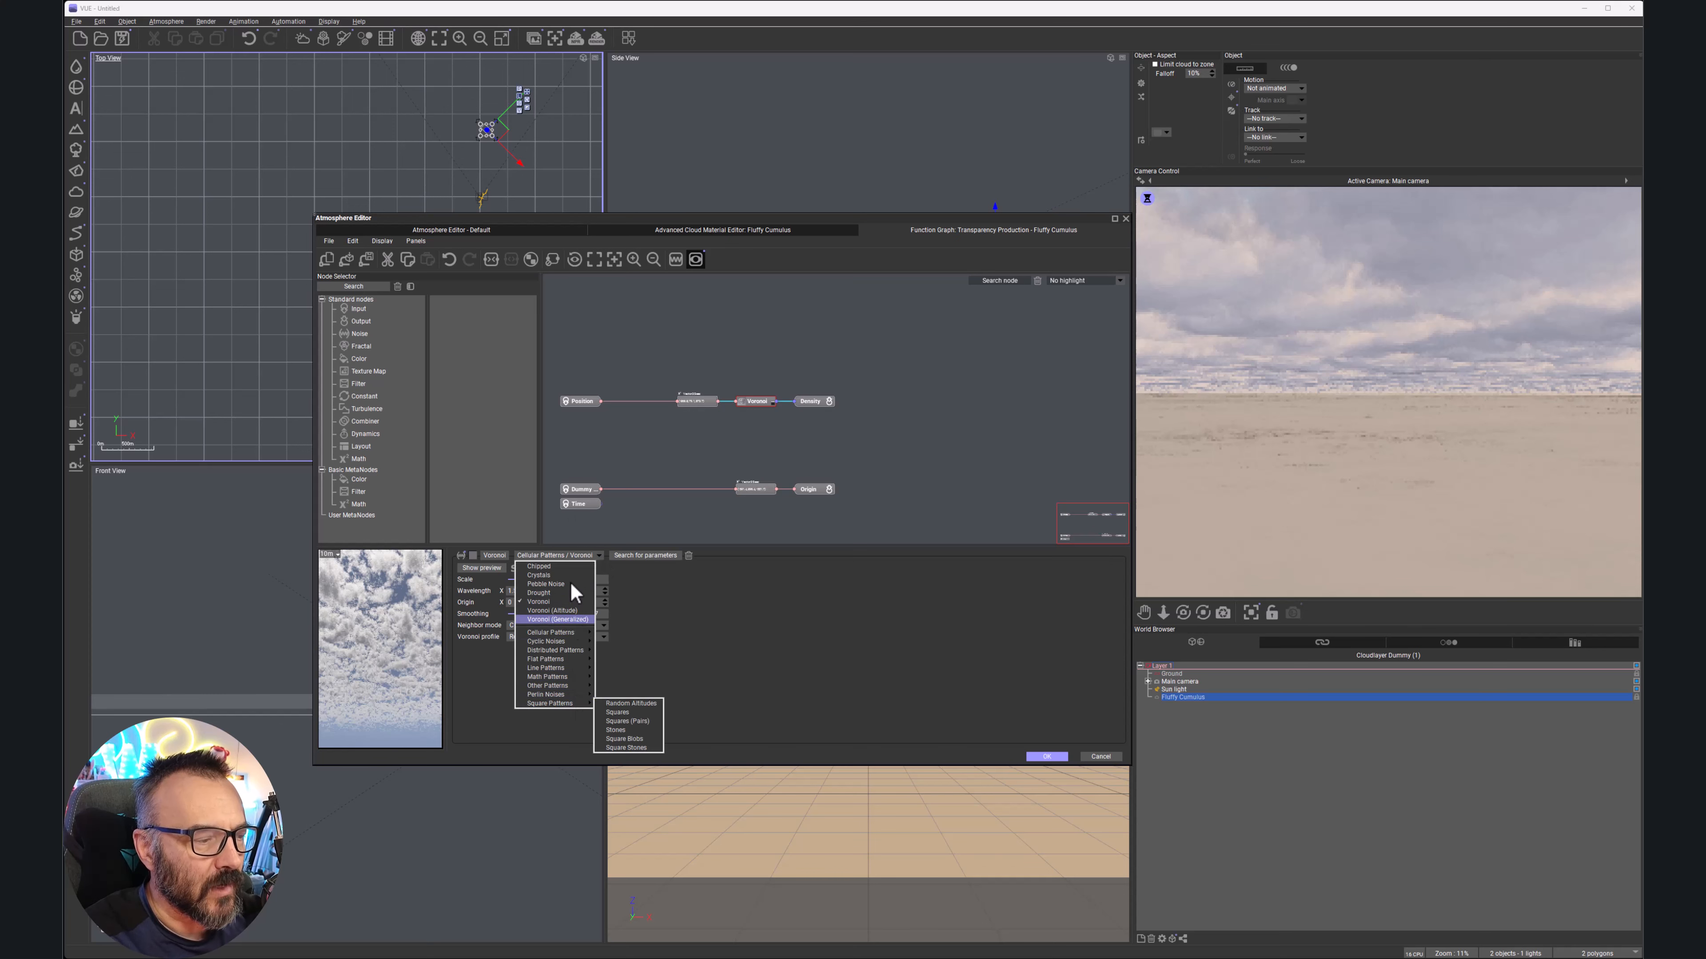
pyautogui.click(567, 612)
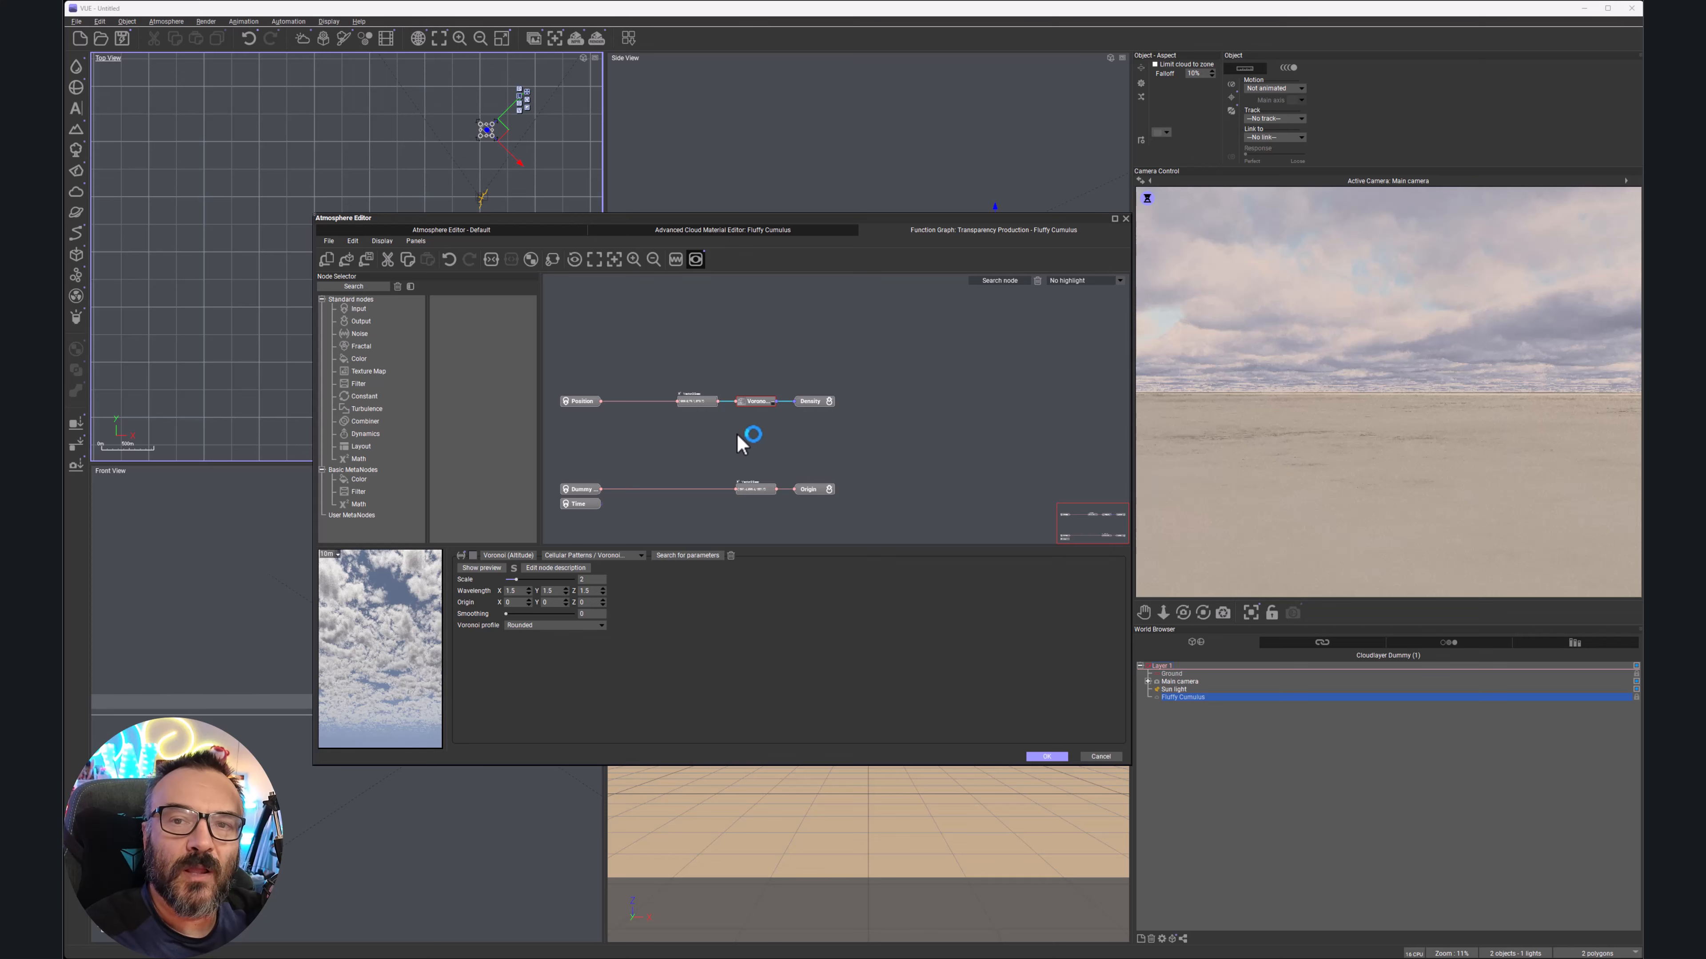
# Add a Grainy Fractal node to the density graph
pyautogui.rightClick(780, 427)
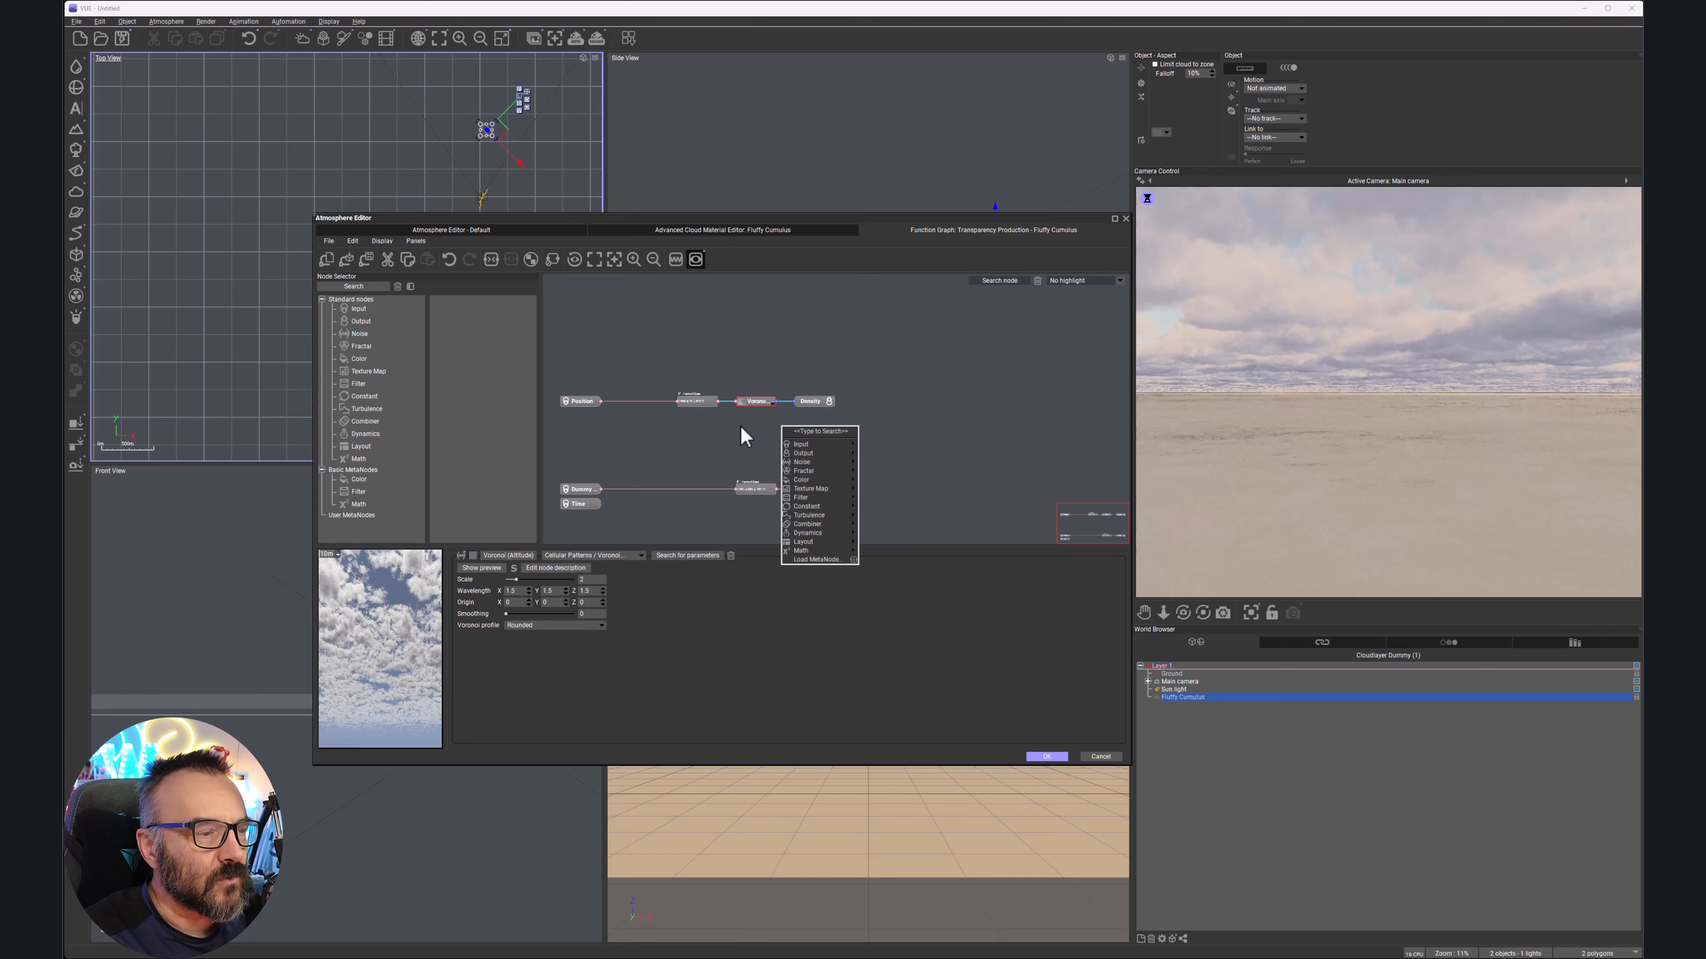
pyautogui.click(361, 346)
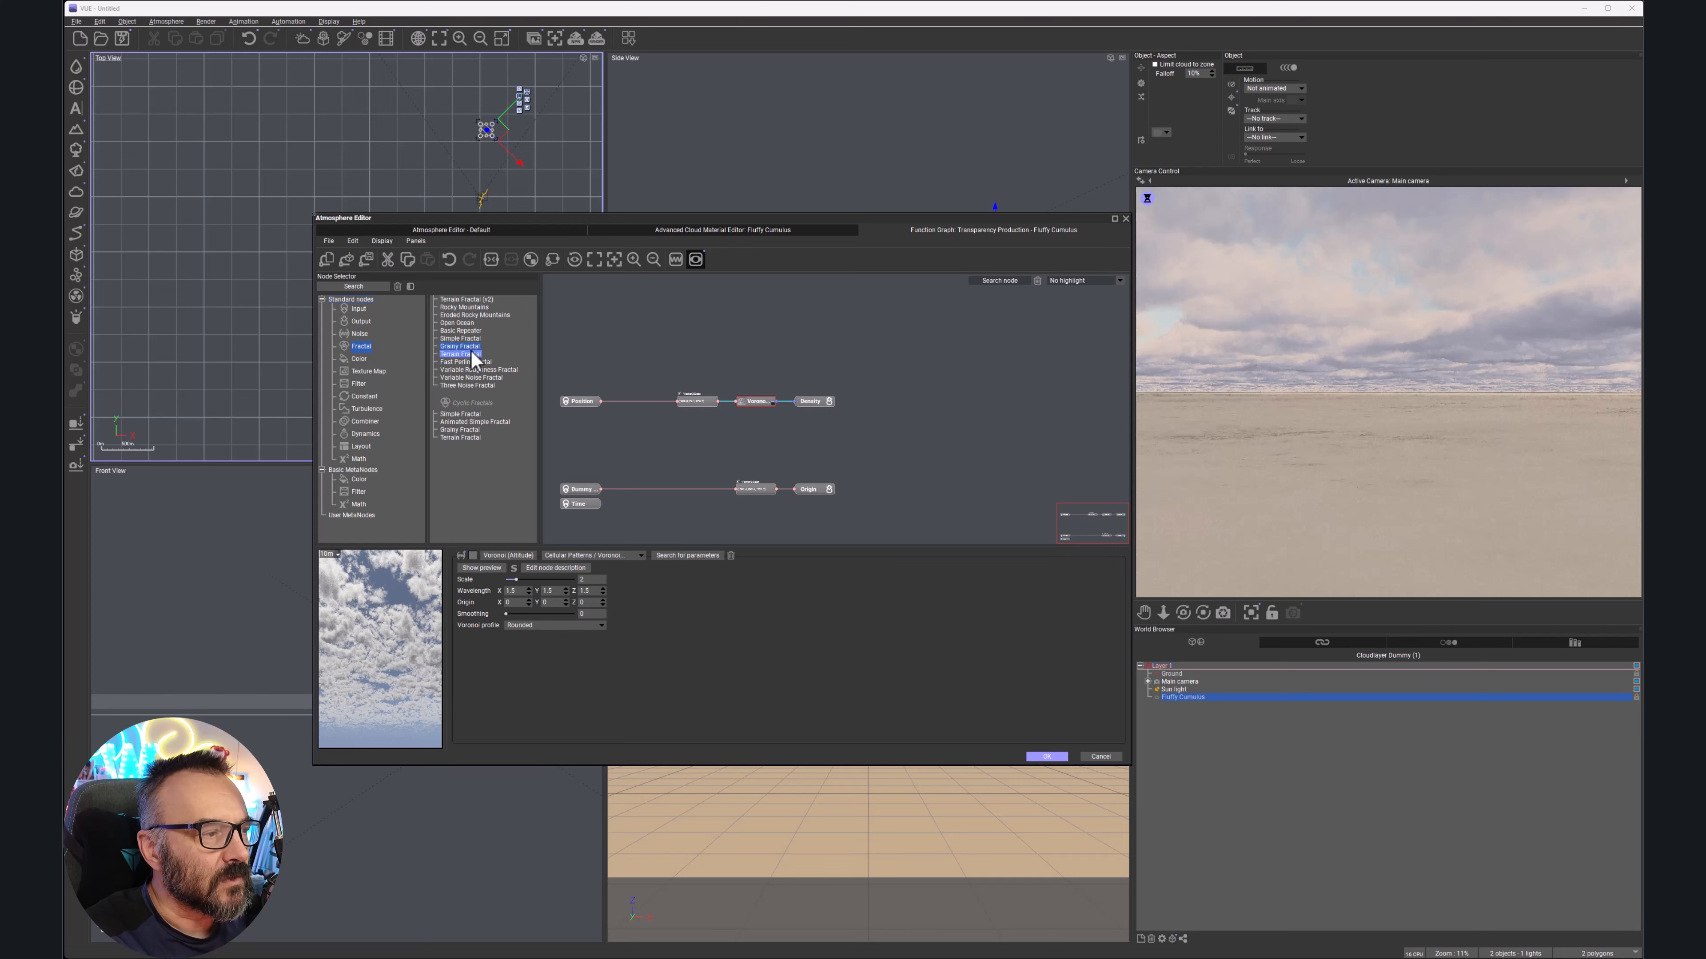
pyautogui.moveTo(463, 347); pyautogui.dragTo(720, 432)
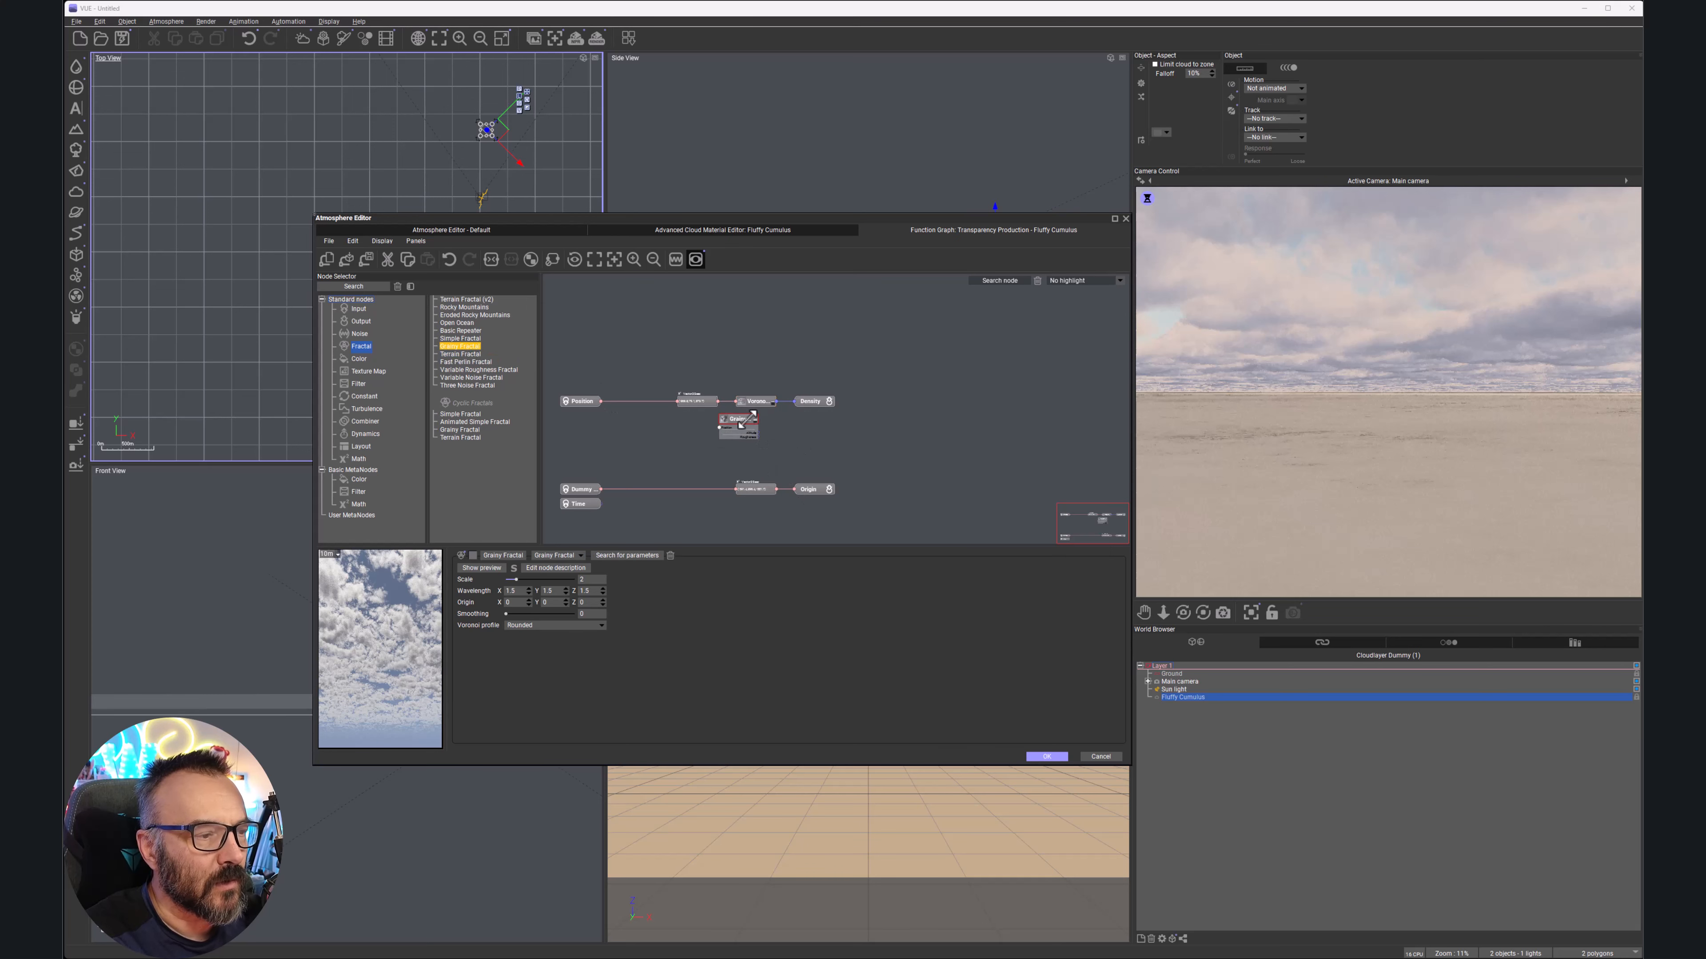
# Insert a Max-mode Blender combining Voronoi and Grainy Fractal's Altitude into Density
pyautogui.rightClick(801, 436)
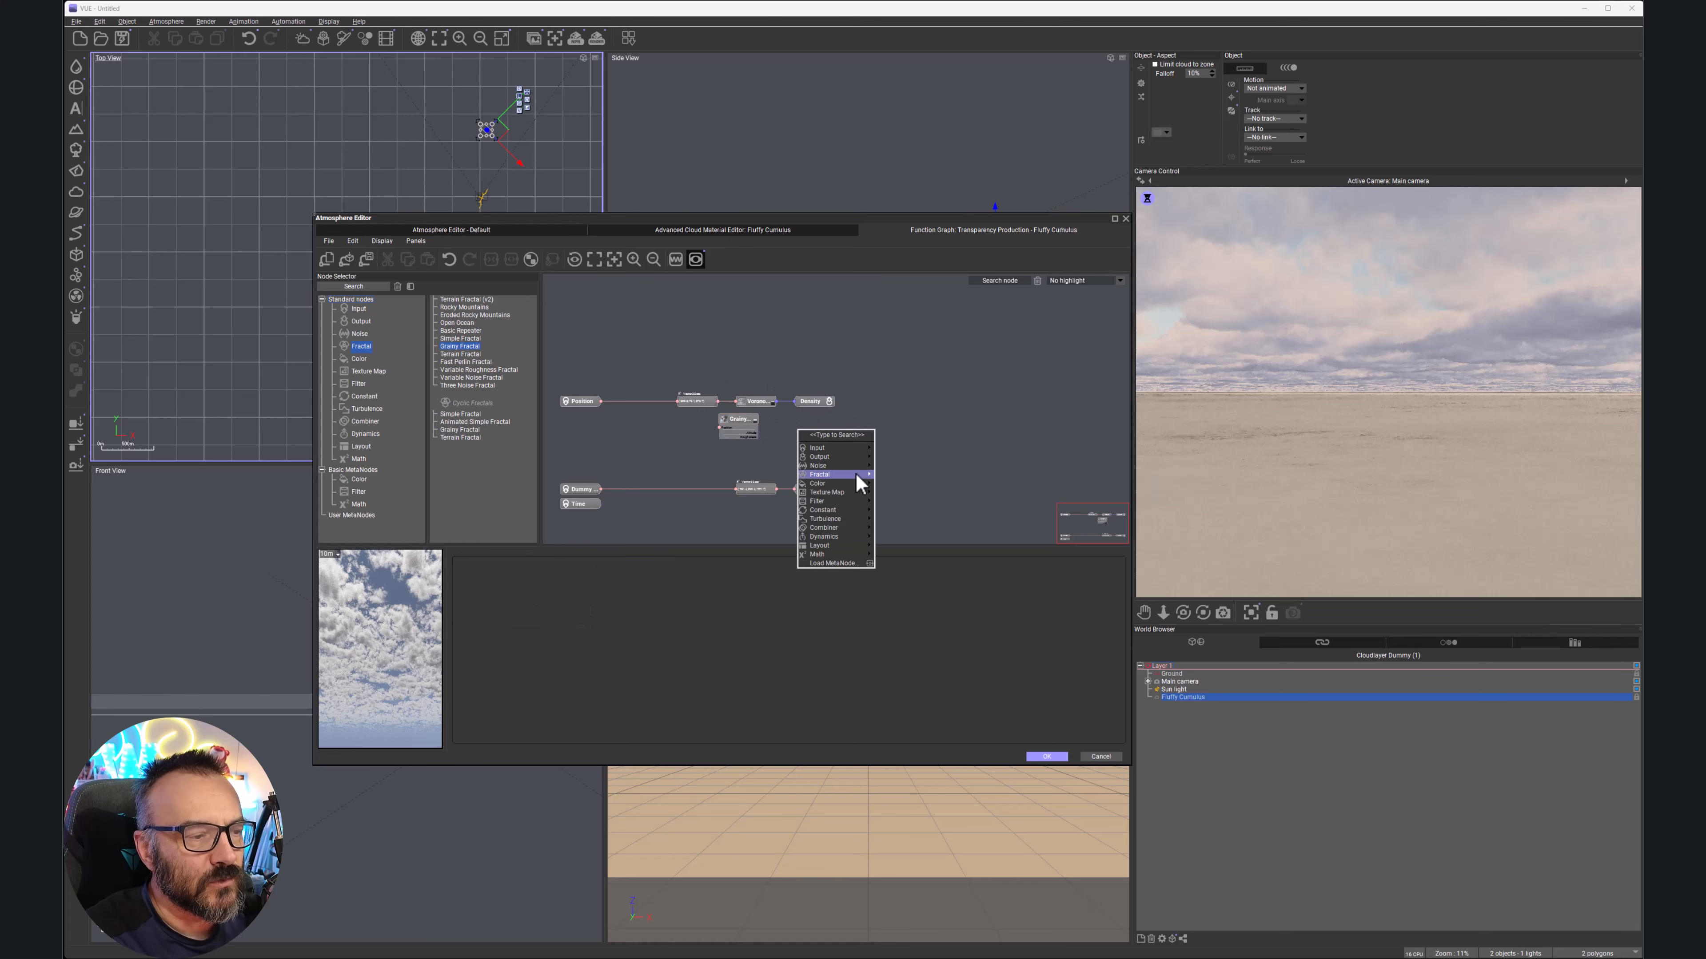
pyautogui.moveTo(837, 503)
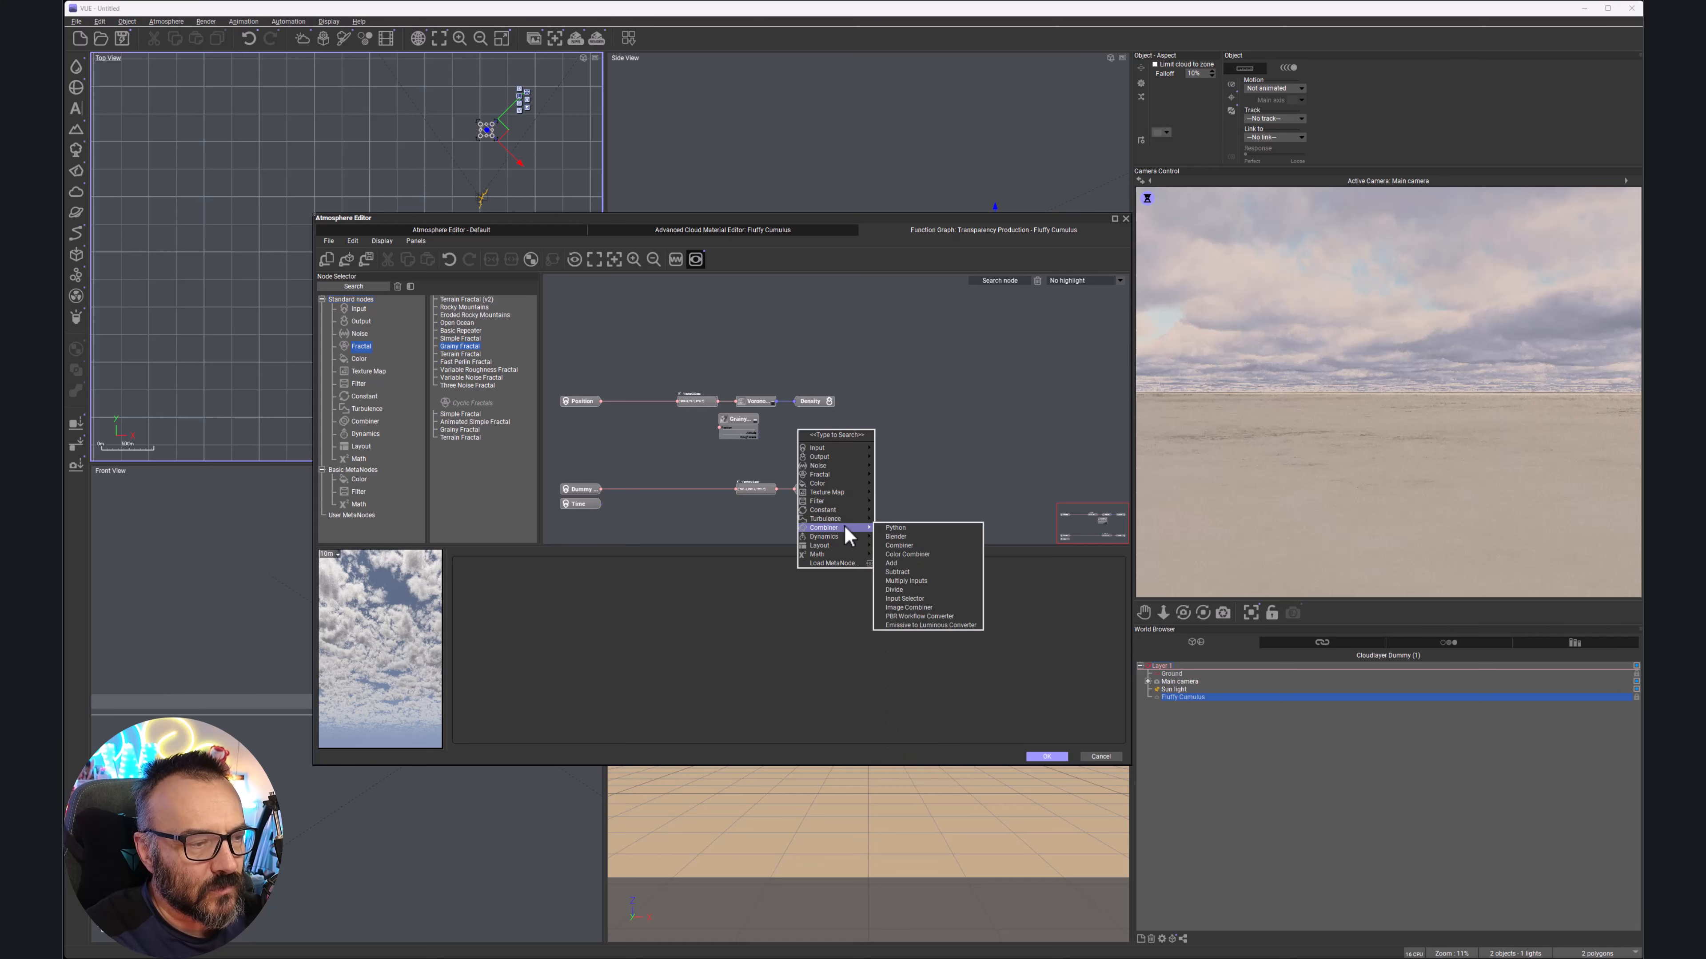
pyautogui.click(932, 536)
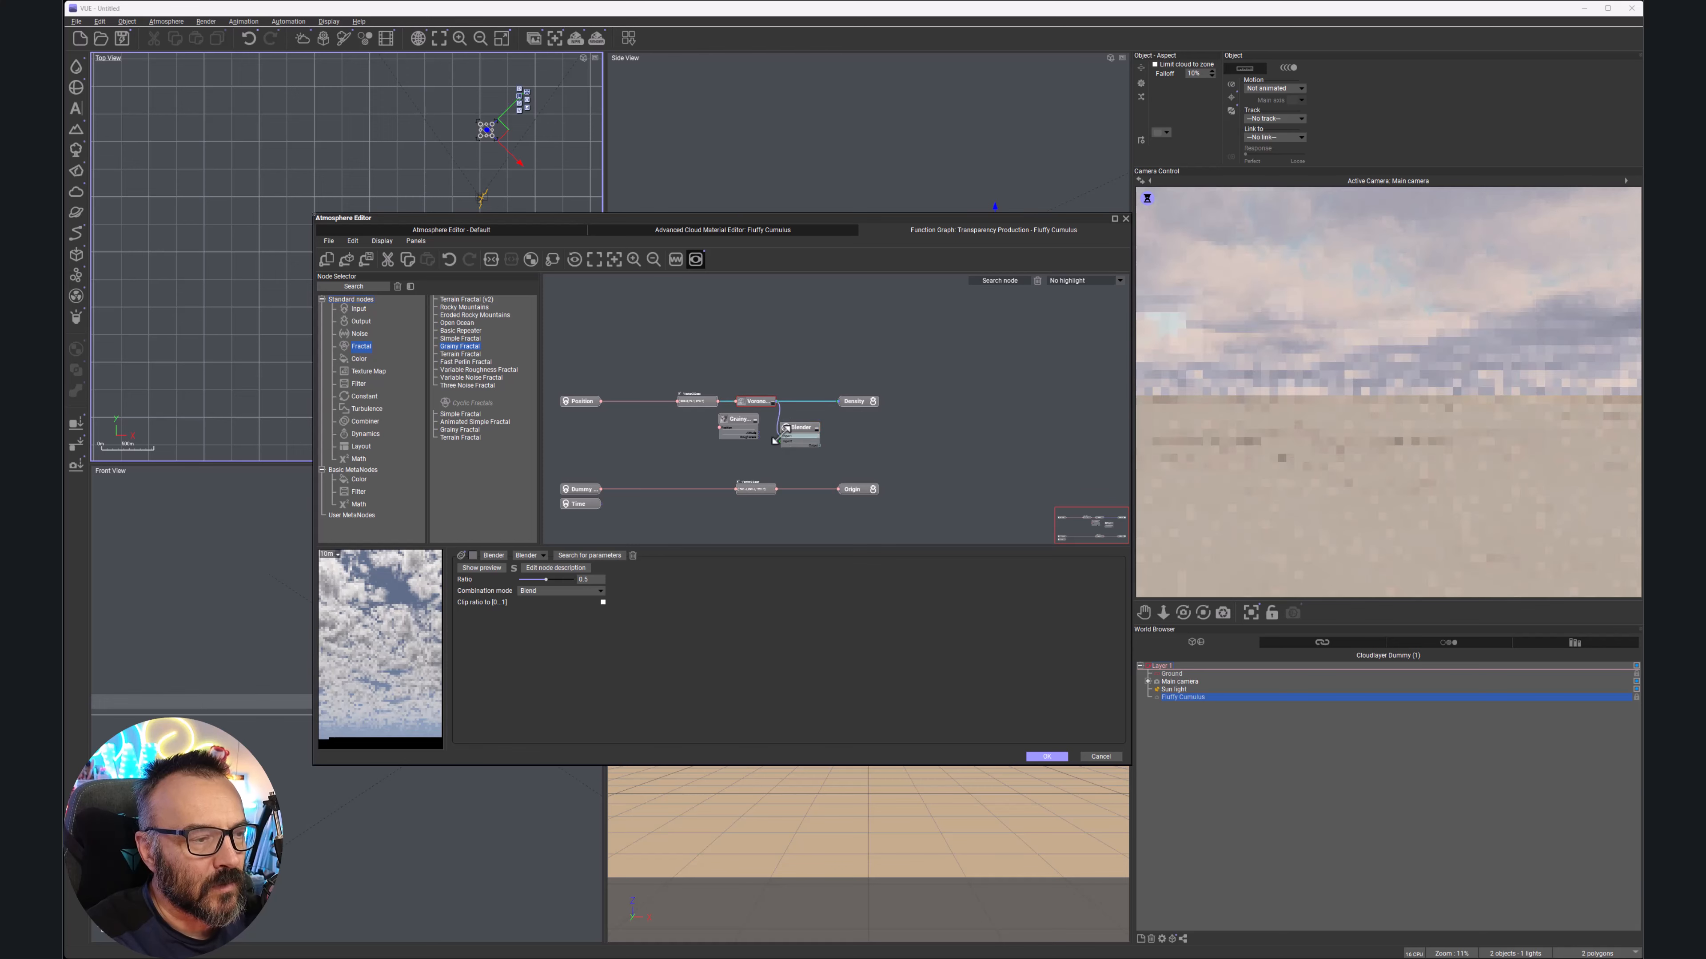
pyautogui.scroll(5, 781, 443)
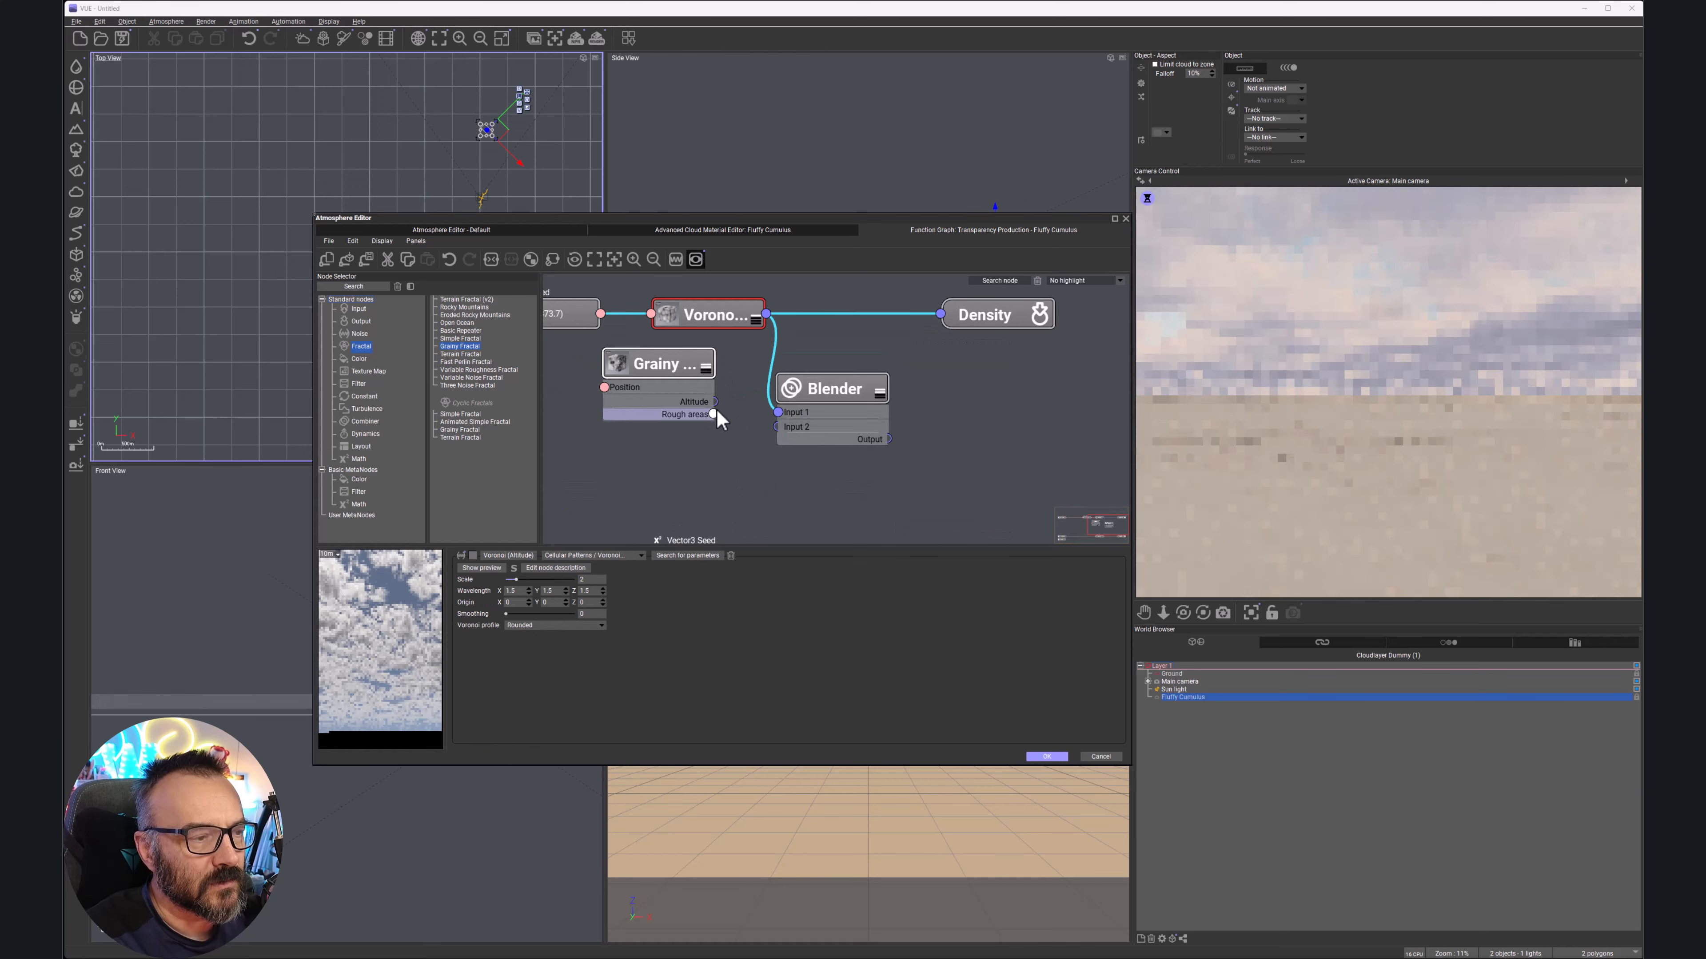
pyautogui.moveTo(716, 404); pyautogui.dragTo(777, 426)
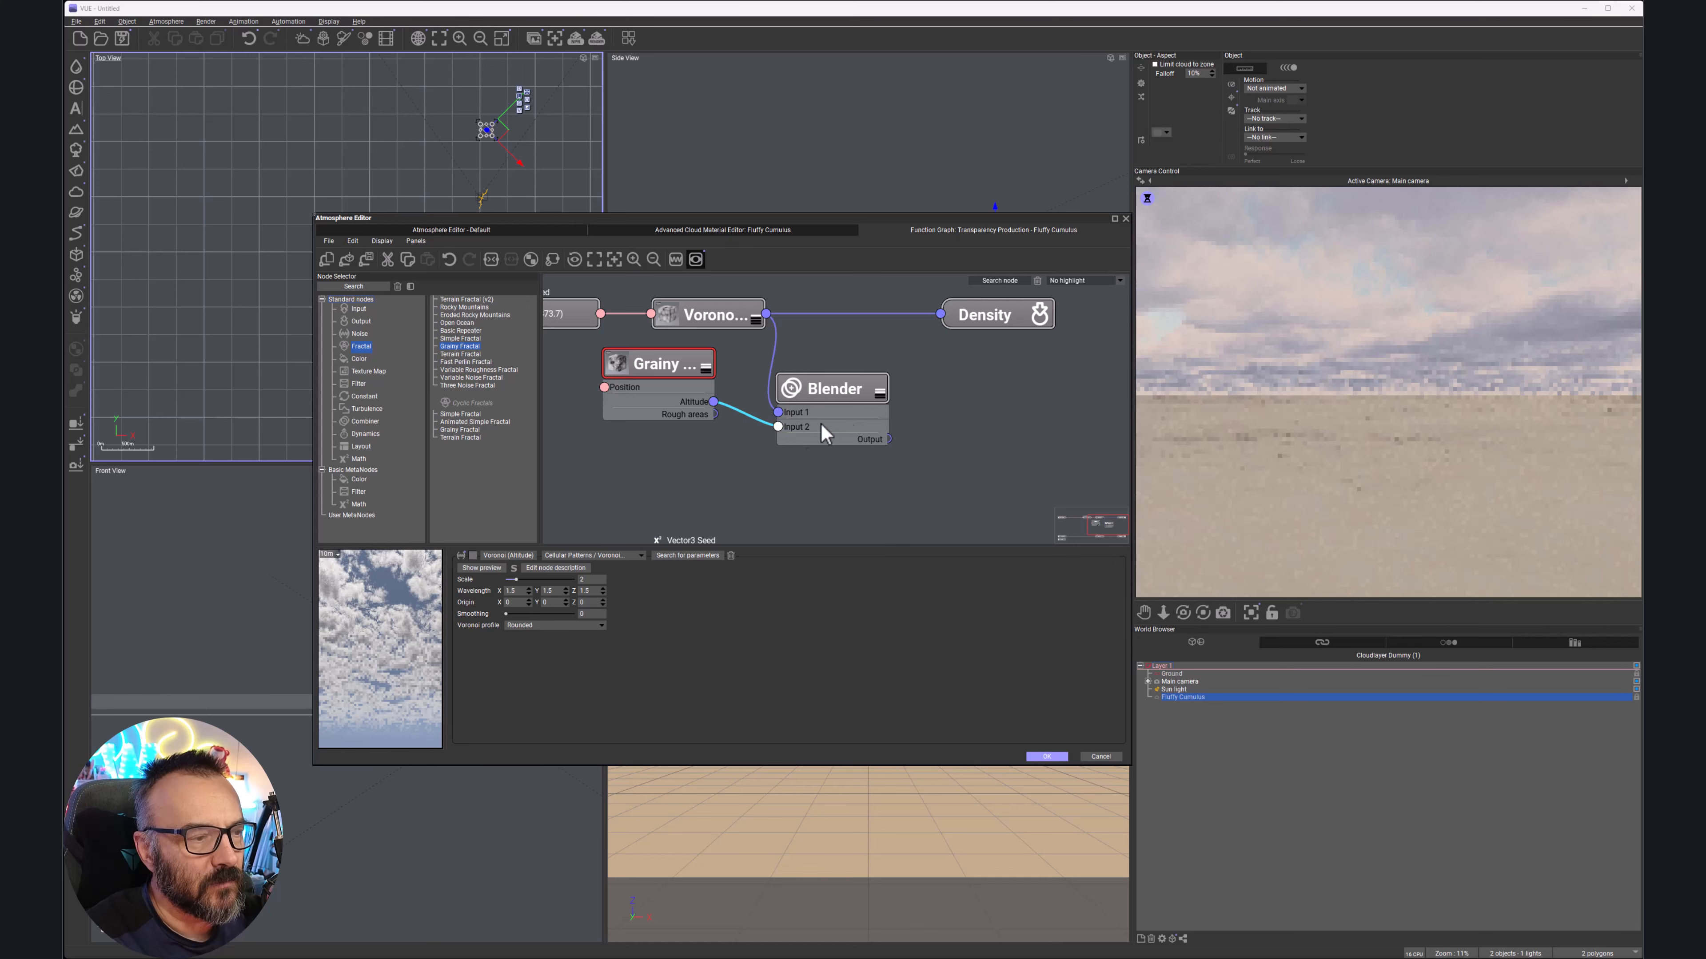
pyautogui.moveTo(888, 439); pyautogui.dragTo(940, 314)
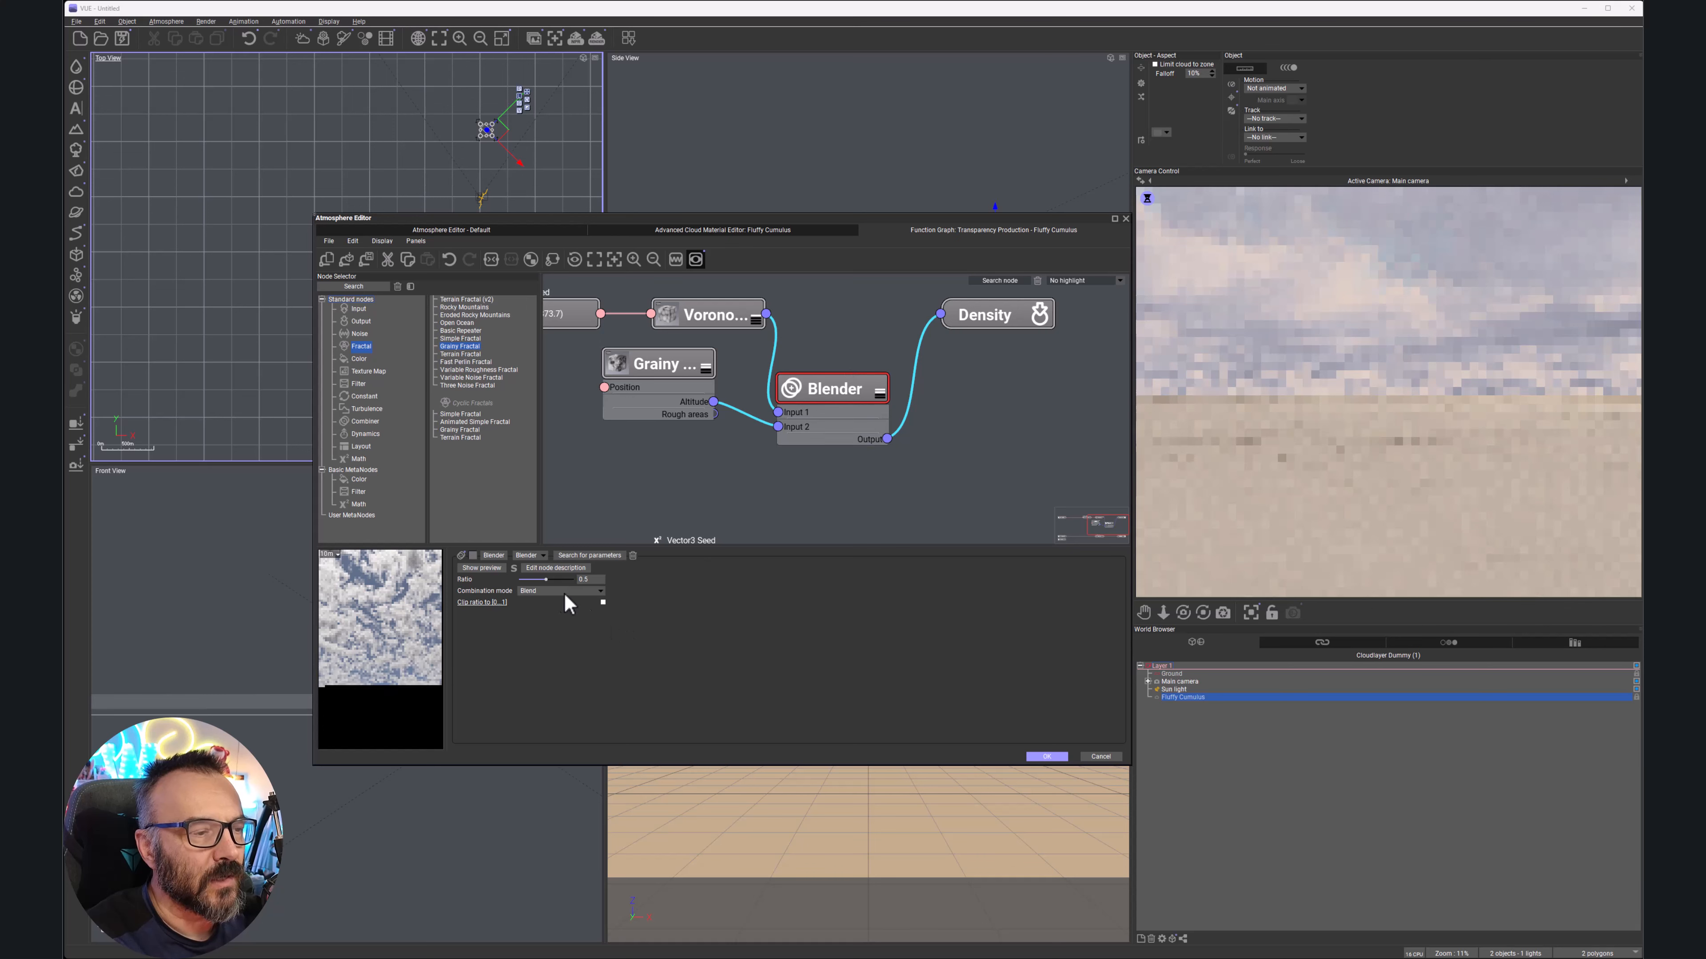
pyautogui.click(601, 591)
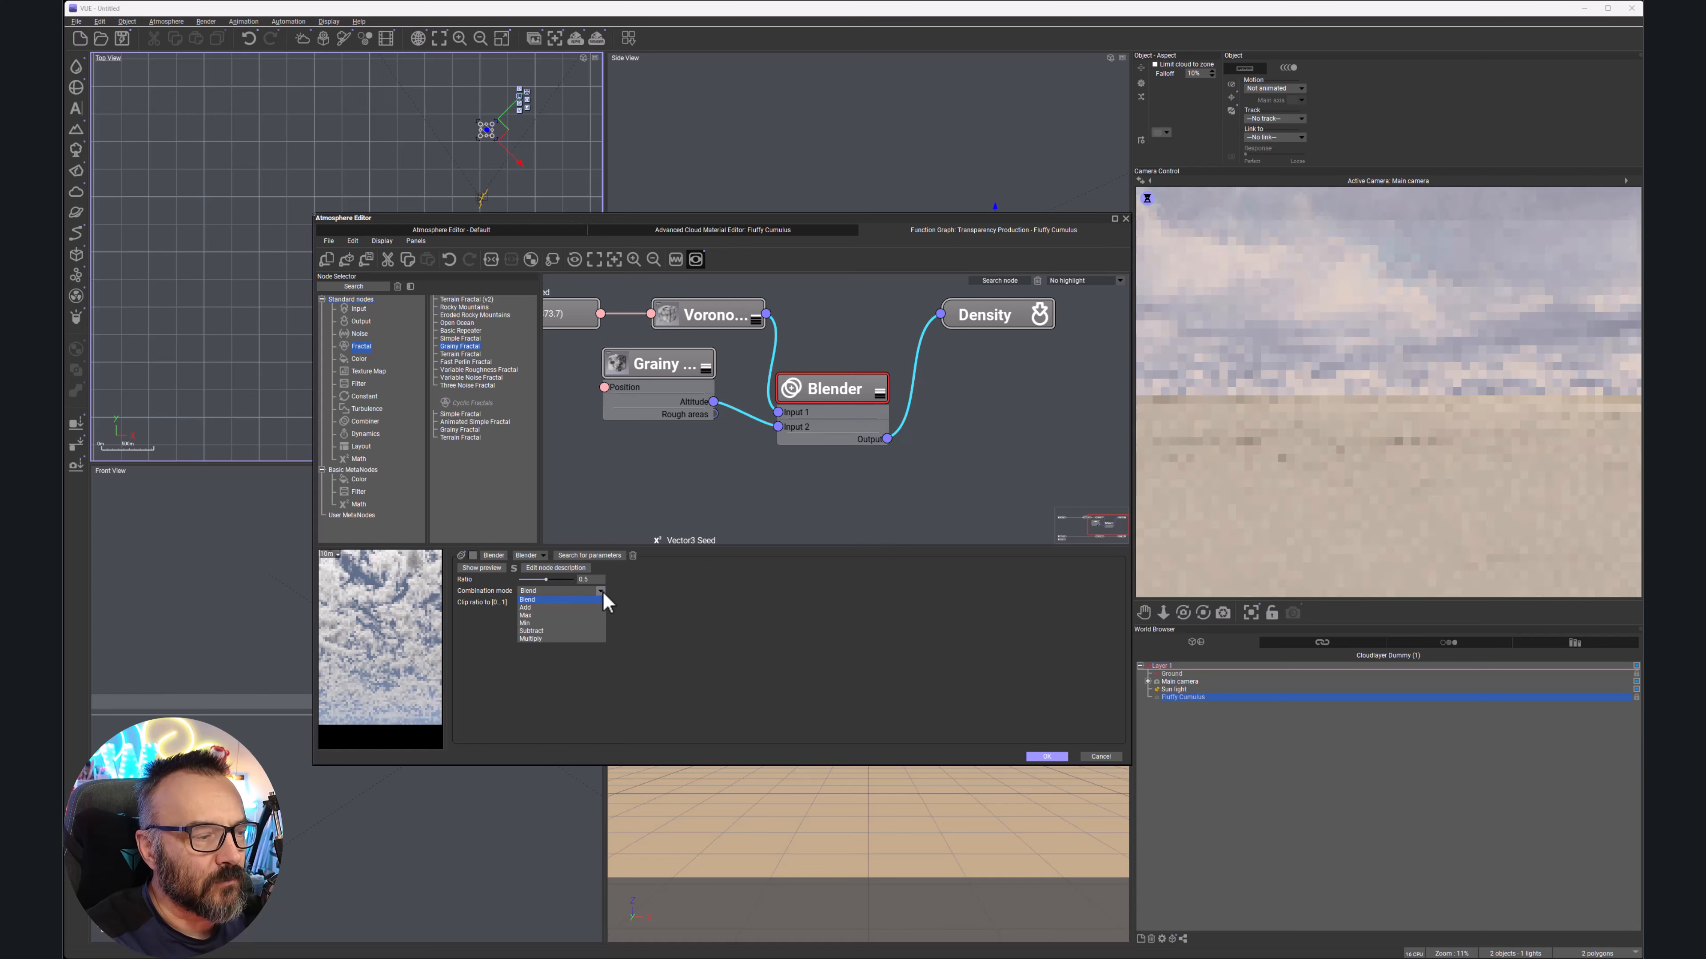
pyautogui.click(535, 616)
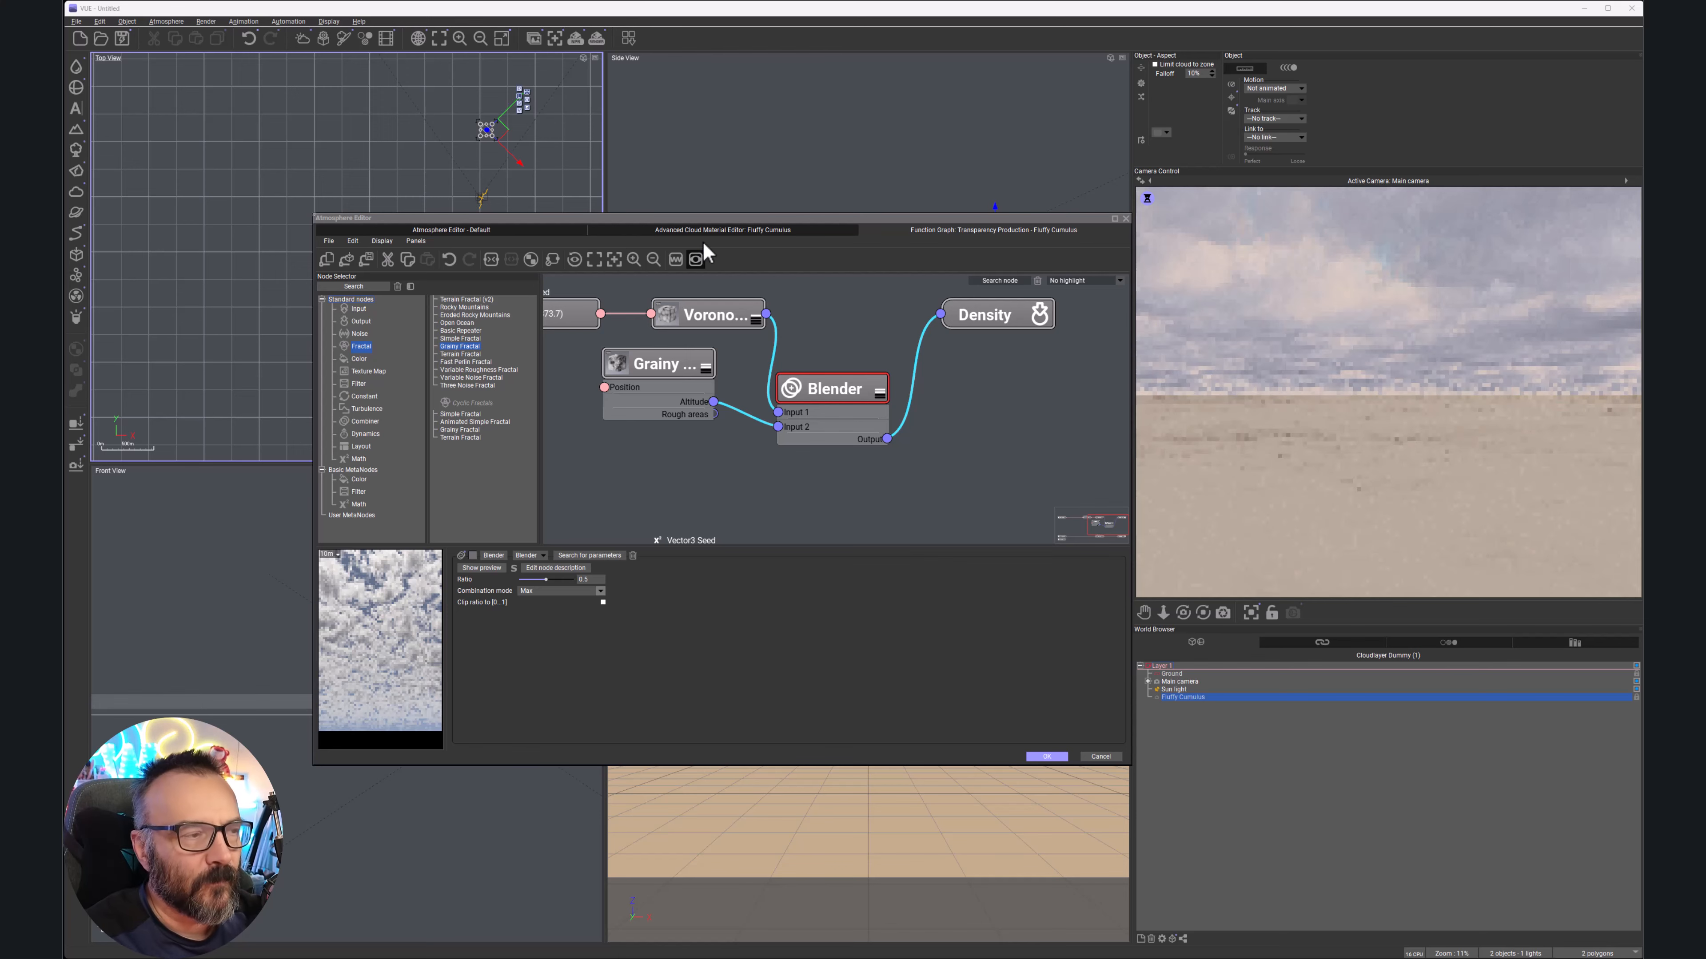
# Return to the cloud material editor and switch the density preview shape to Sphere
pyautogui.click(707, 230)
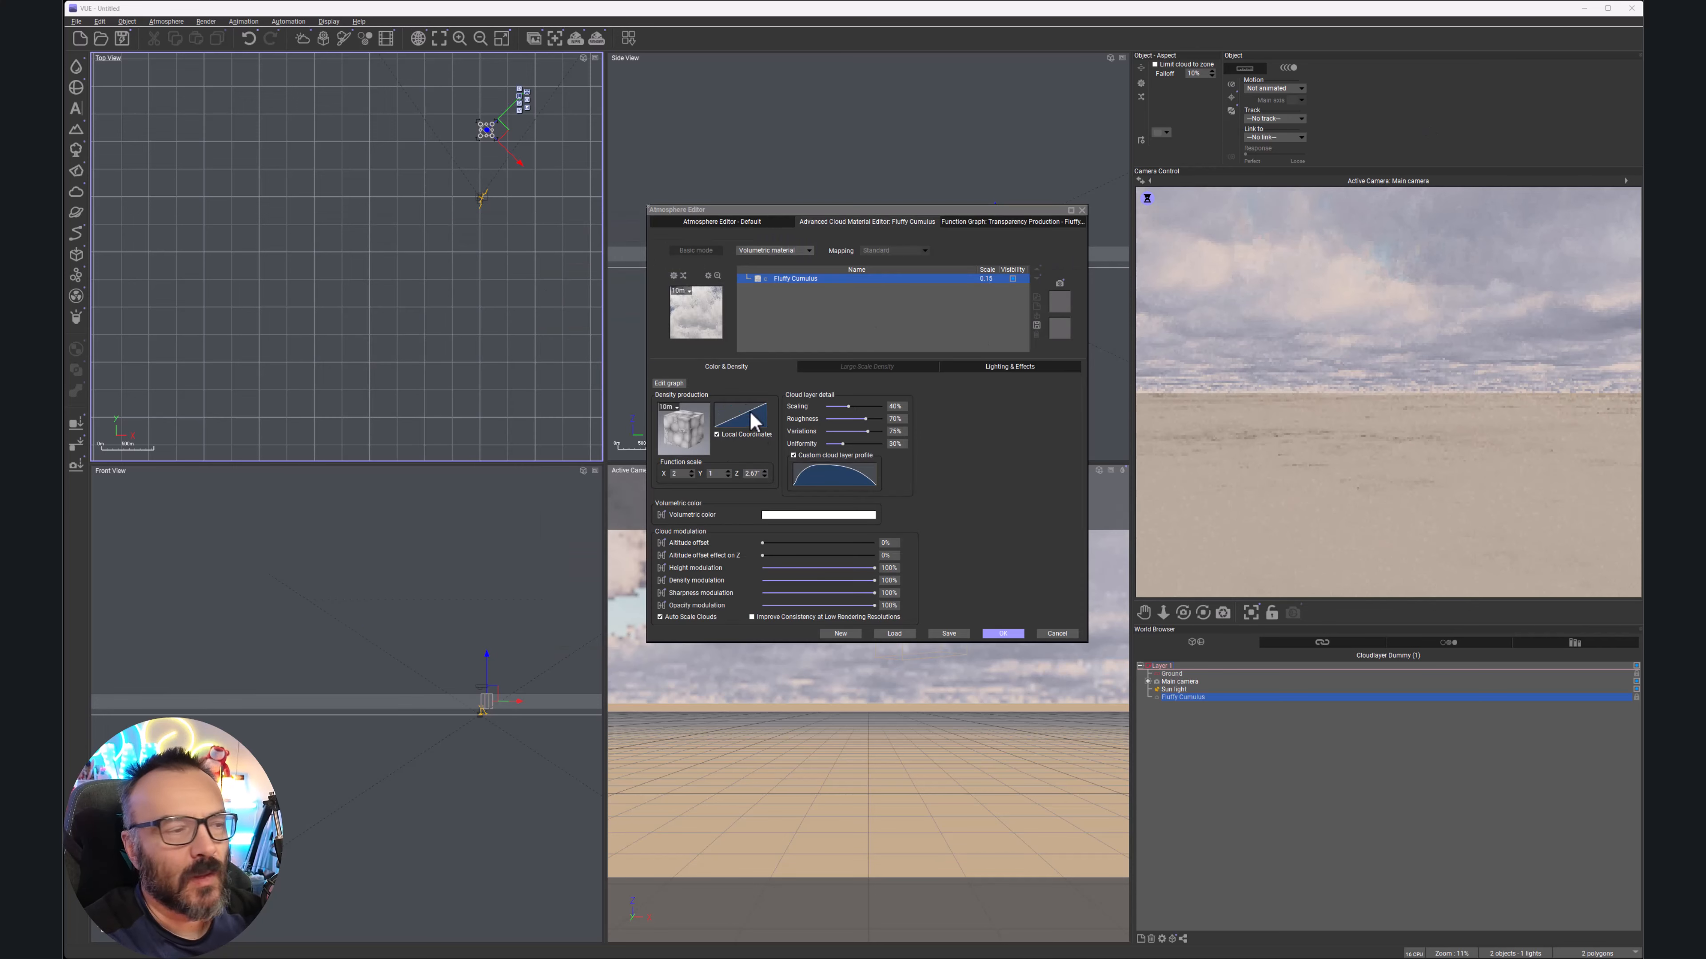
pyautogui.rightClick(691, 425)
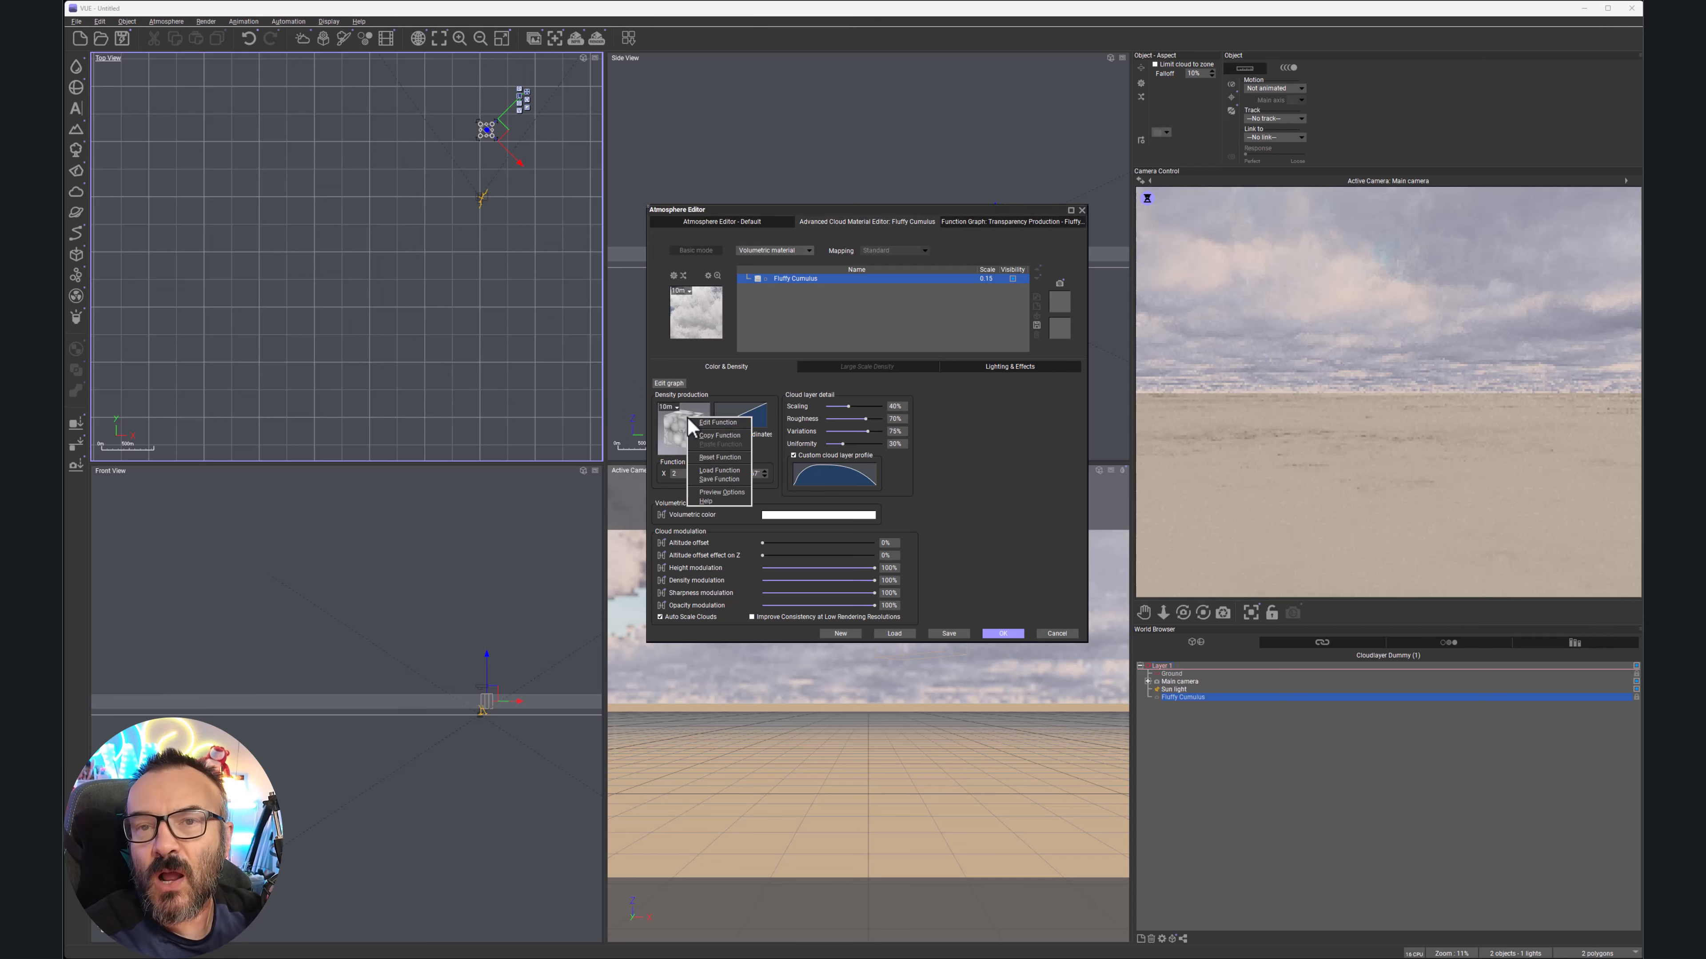
pyautogui.click(722, 493)
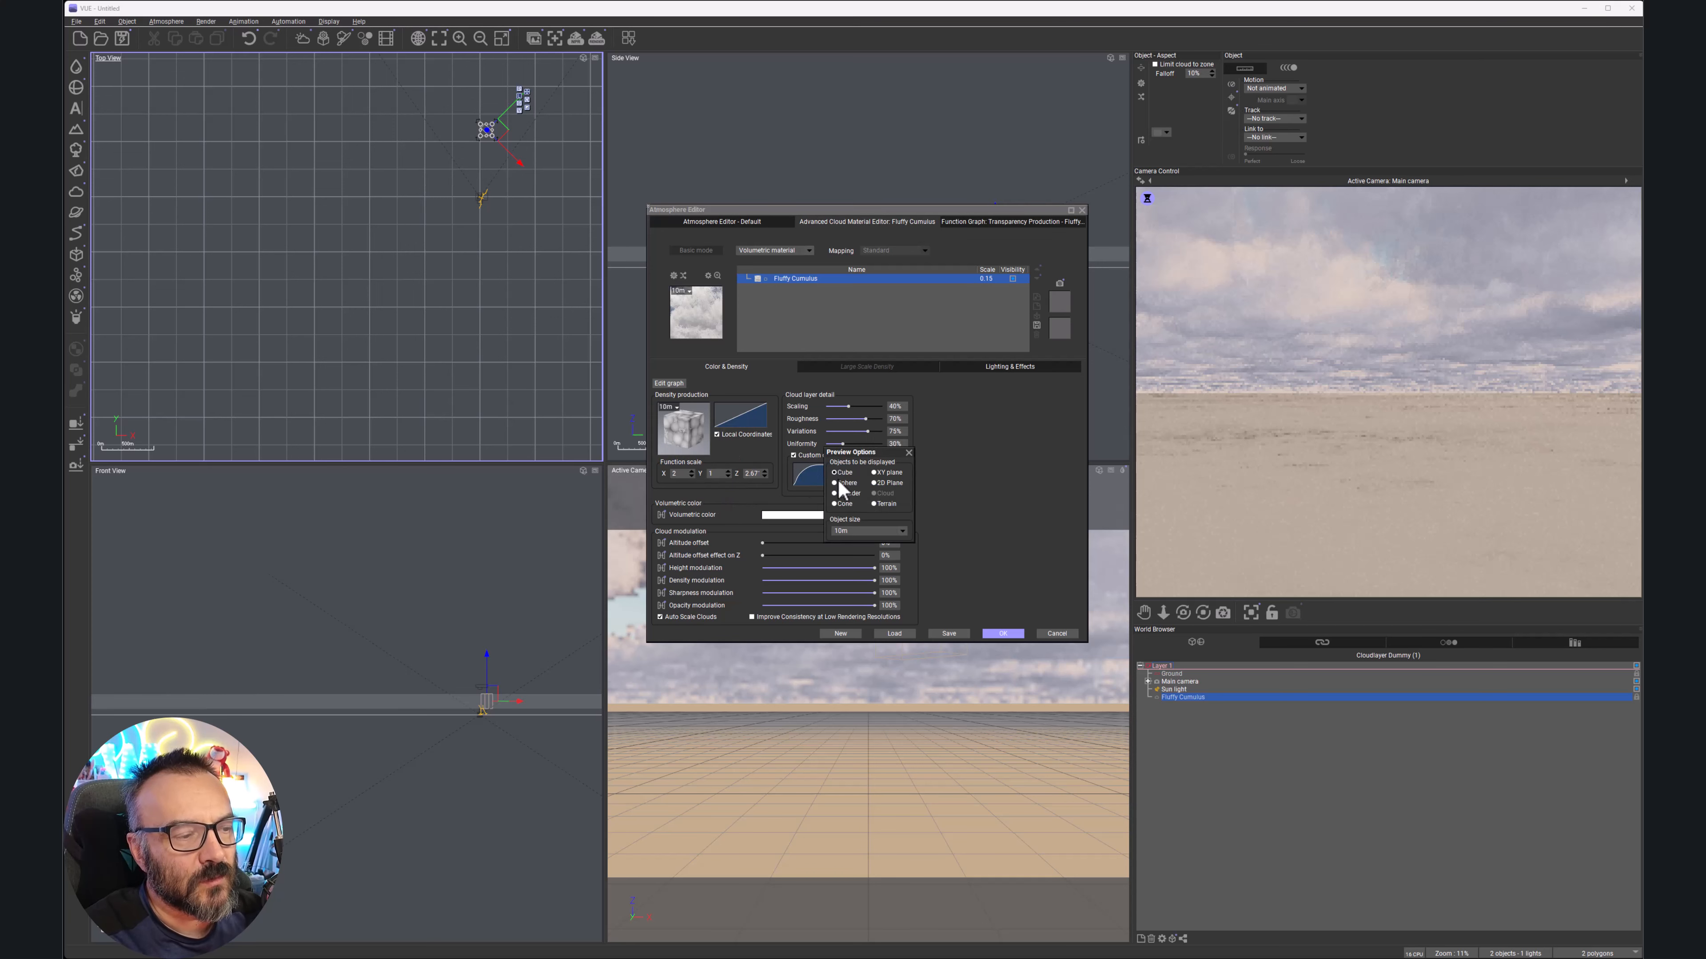
pyautogui.click(834, 484)
pyautogui.click(908, 452)
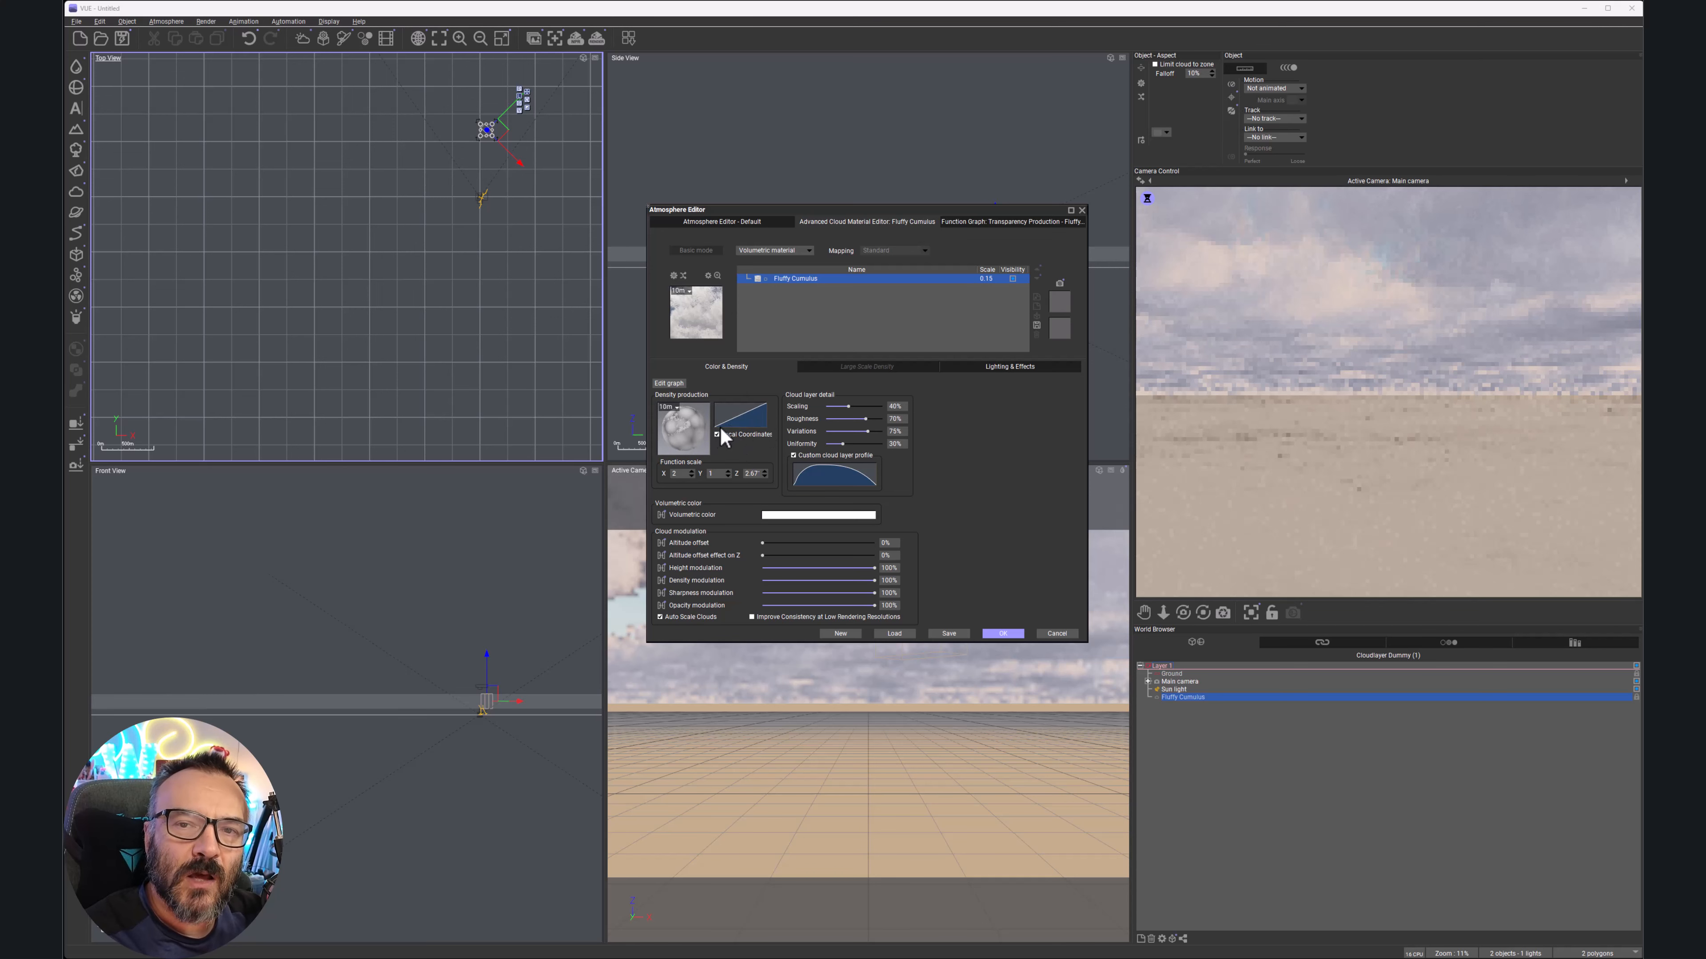
# Edit the density filter curve with a bottom and top keypoint forming a steep zero-to-full ramp
pyautogui.rightClick(748, 418)
pyautogui.click(781, 423)
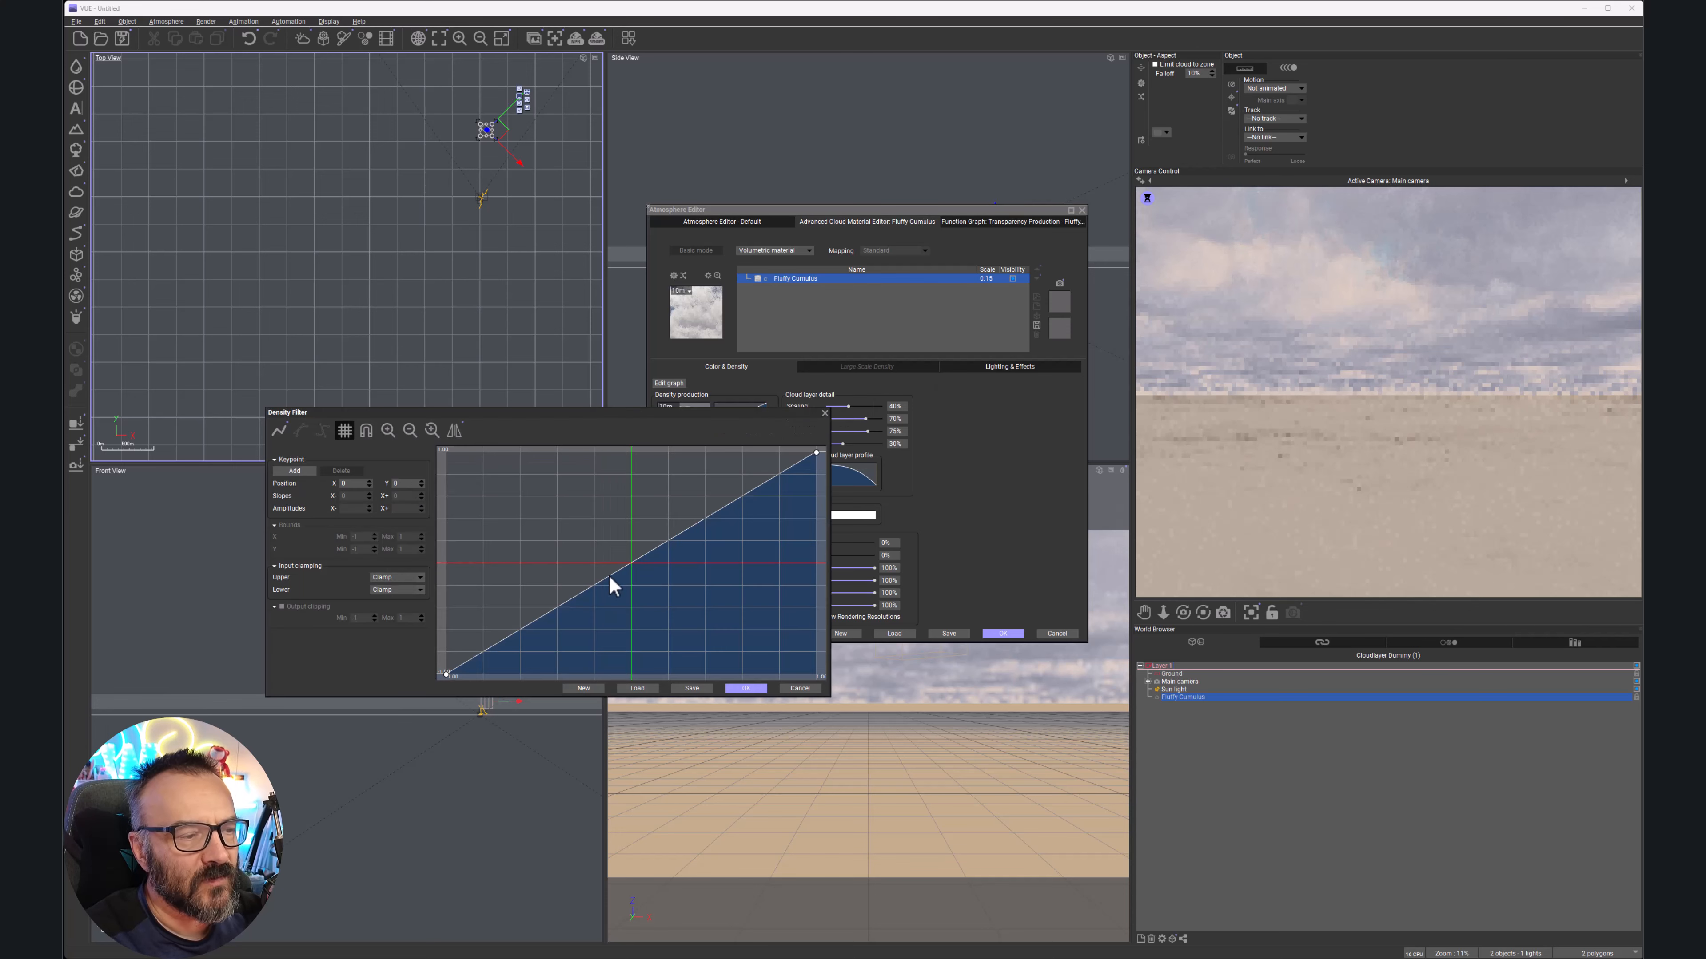
pyautogui.click(594, 583)
pyautogui.moveTo(595, 583); pyautogui.dragTo(619, 673)
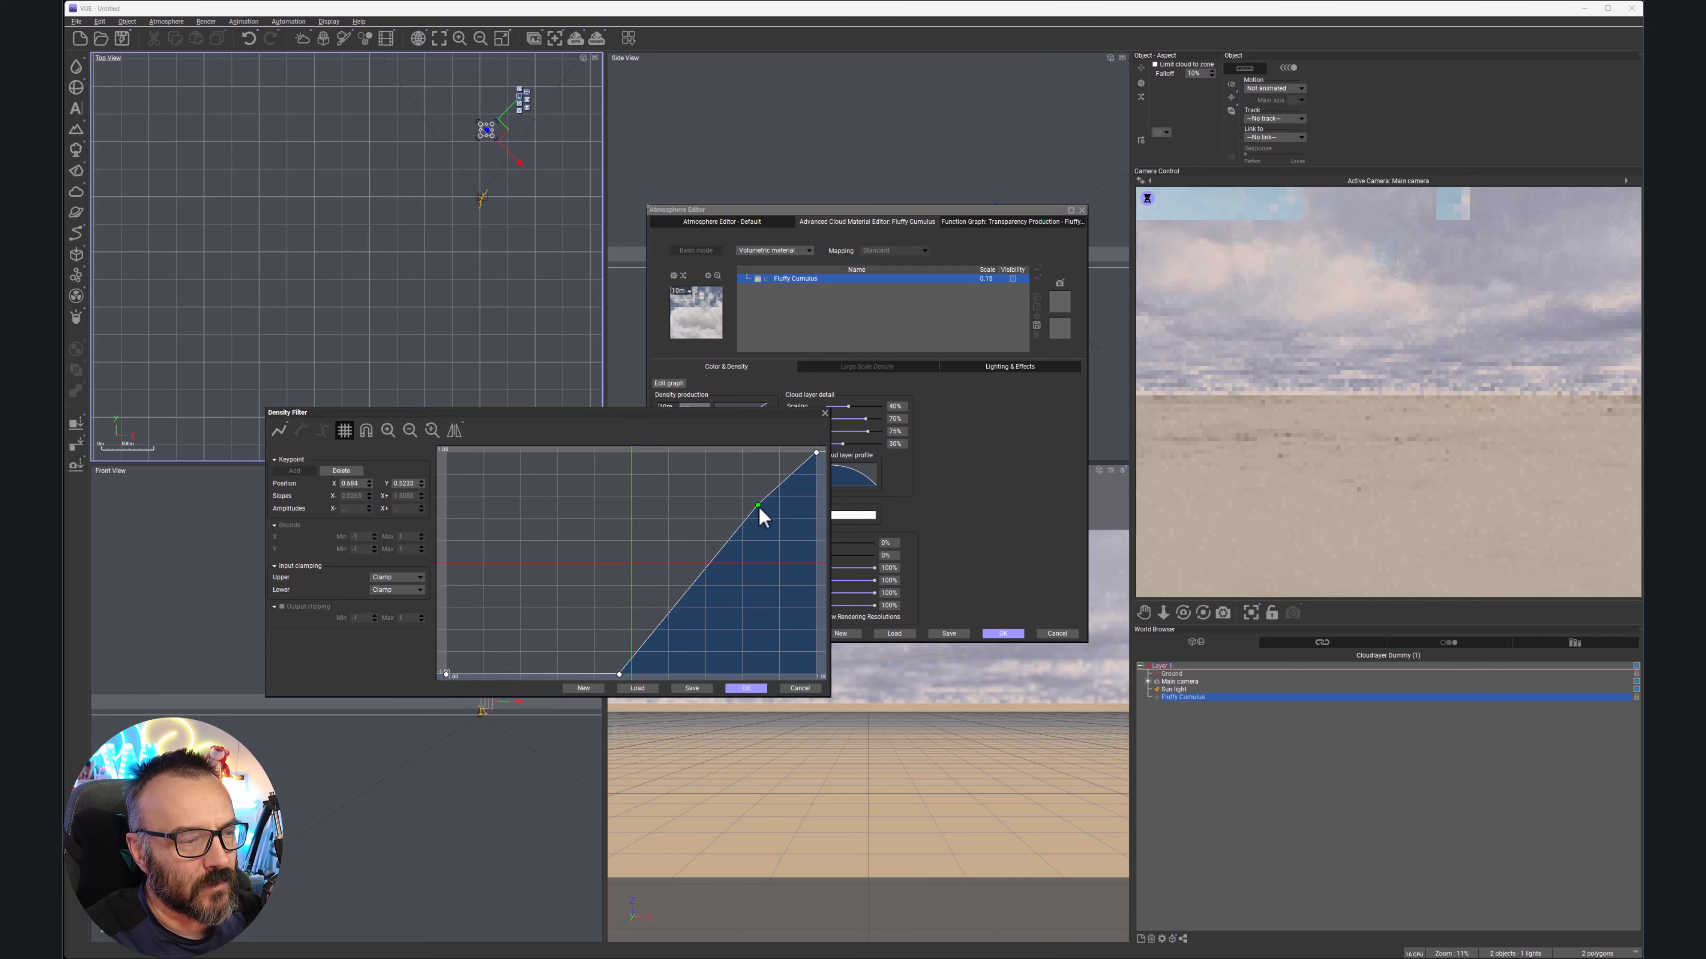
pyautogui.moveTo(758, 507); pyautogui.dragTo(613, 456)
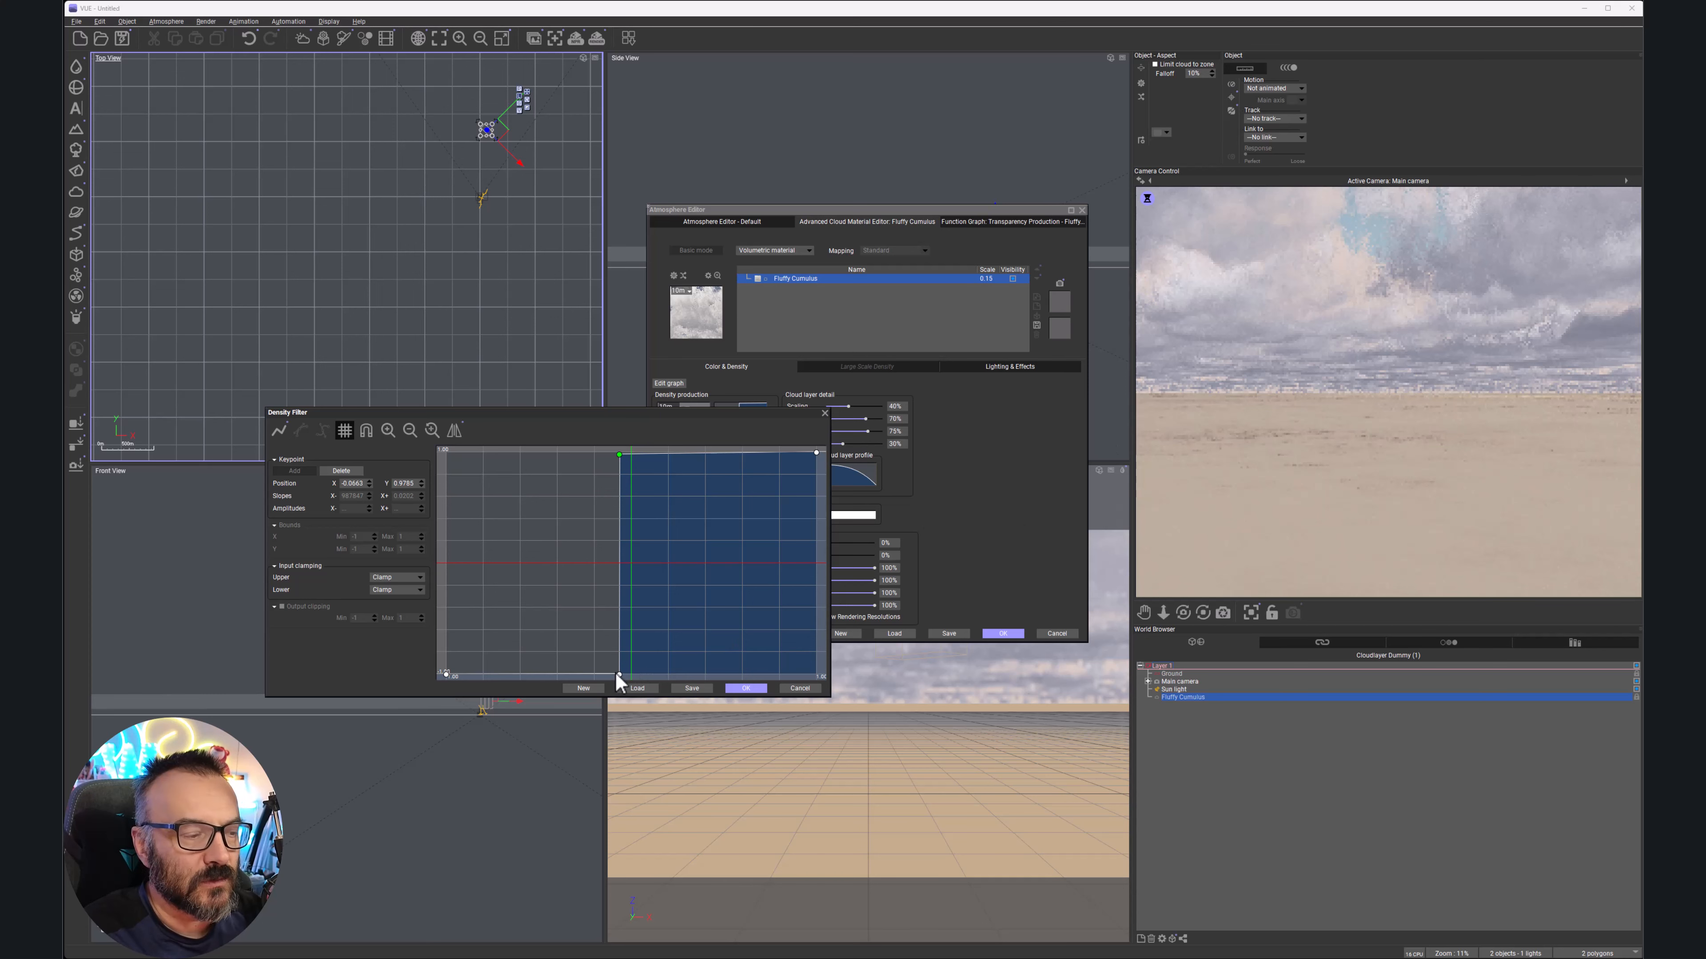
pyautogui.moveTo(619, 456); pyautogui.dragTo(671, 455)
pyautogui.moveTo(618, 673)
pyautogui.mouseDown()
pyautogui.moveTo(665, 672)
pyautogui.moveTo(611, 674)
pyautogui.mouseUp()
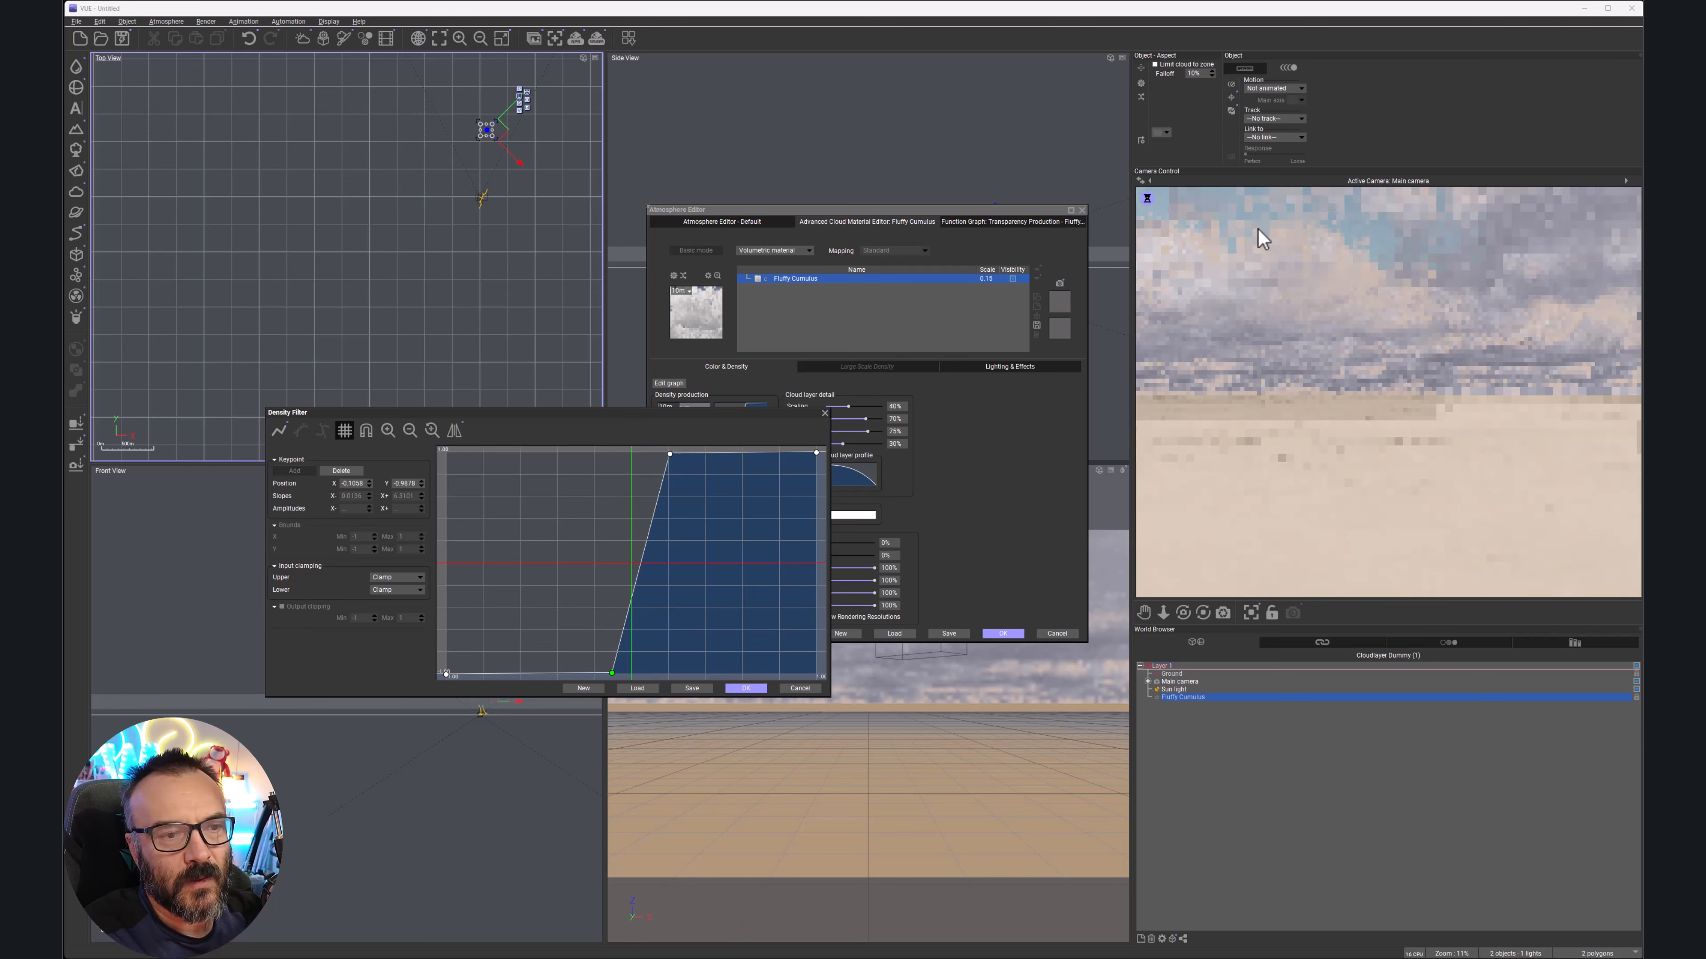
pyautogui.click(746, 689)
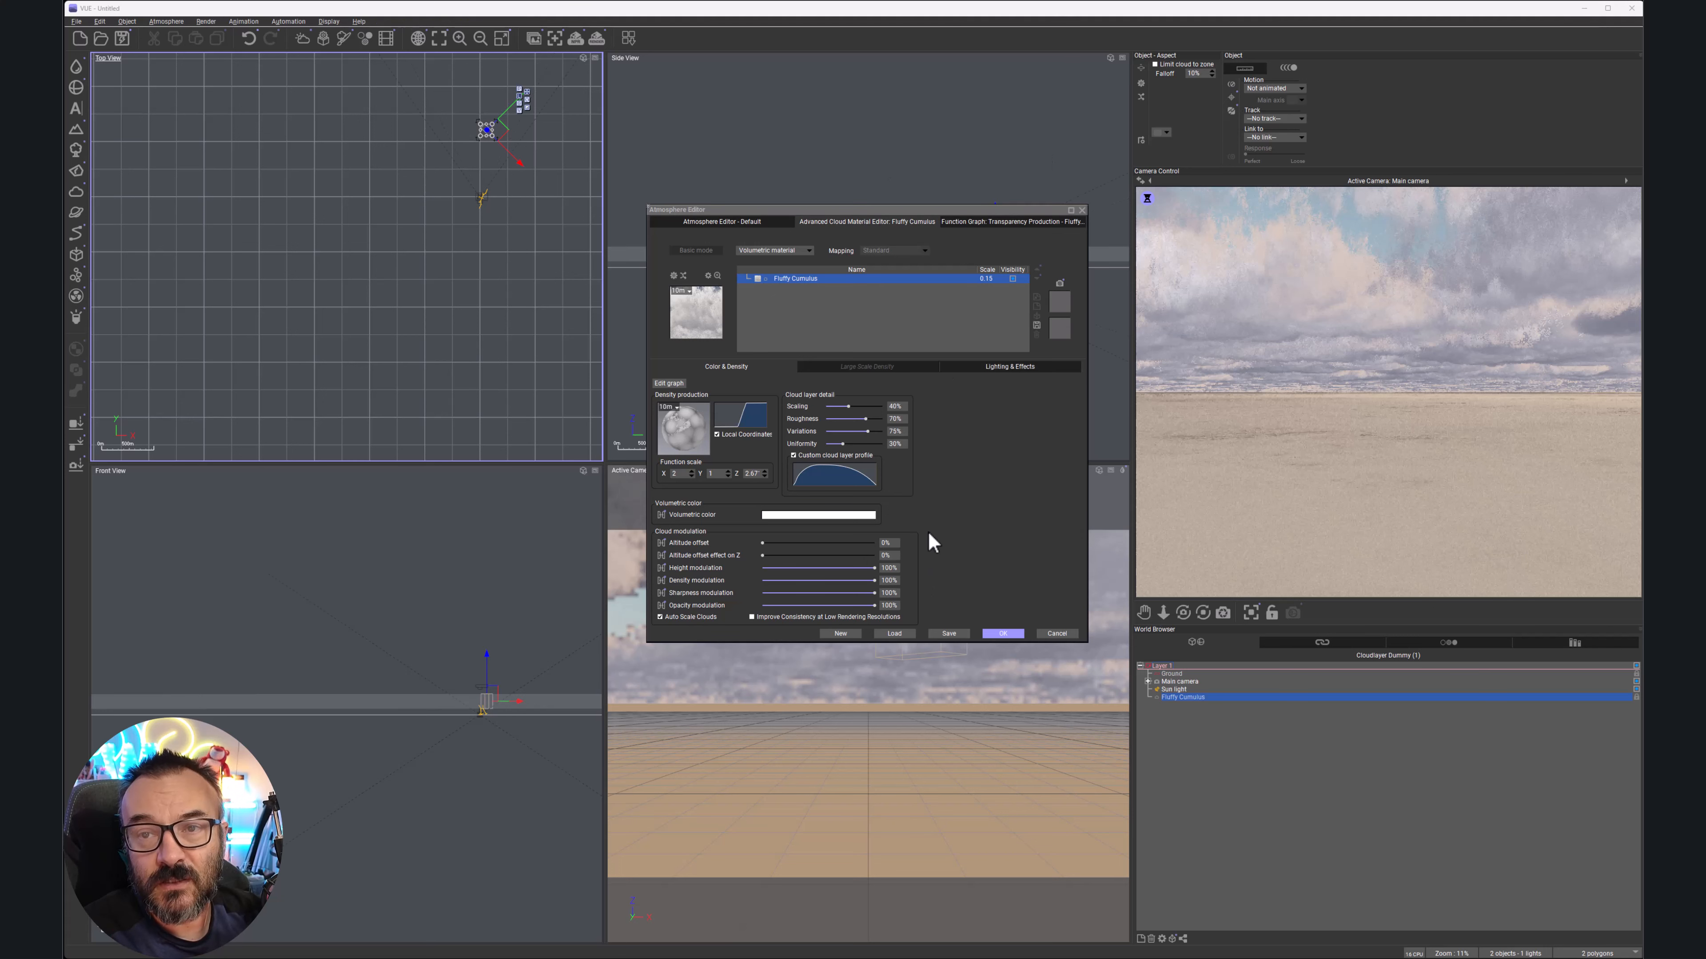
# Replace the white volumetric color with a lighter, lower-saturation grey-teal tint
pyautogui.rightClick(811, 518)
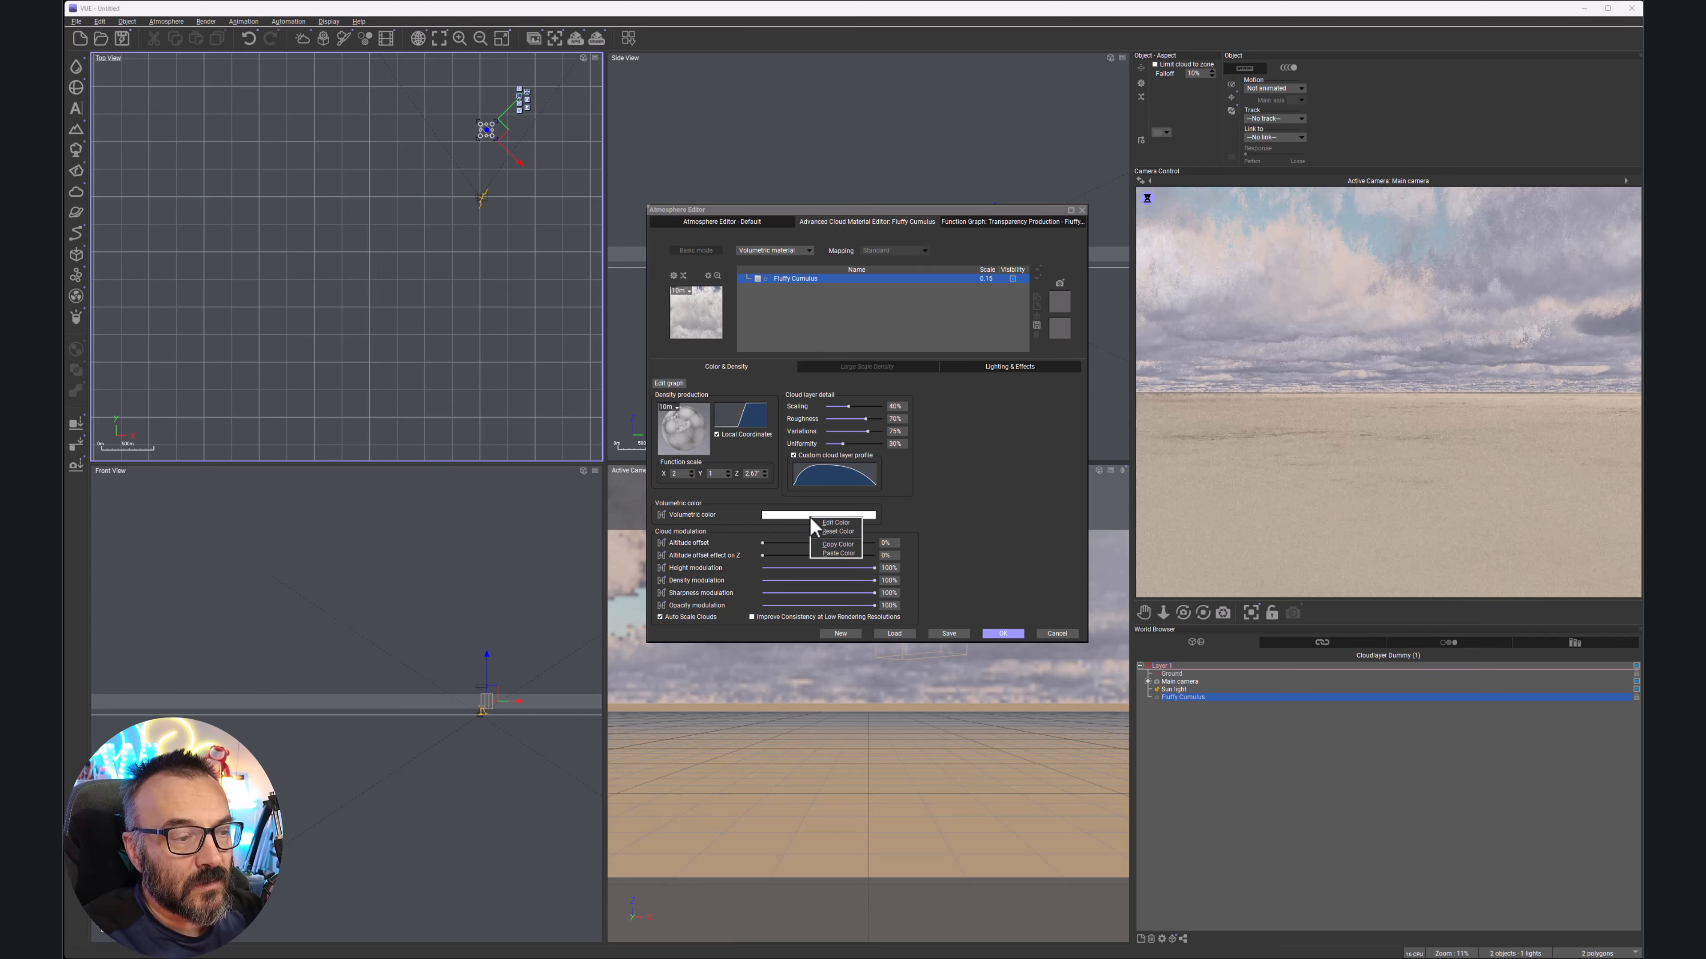
pyautogui.click(839, 522)
pyautogui.moveTo(352, 205); pyautogui.dragTo(869, 378)
pyautogui.moveTo(750, 440); pyautogui.dragTo(795, 450)
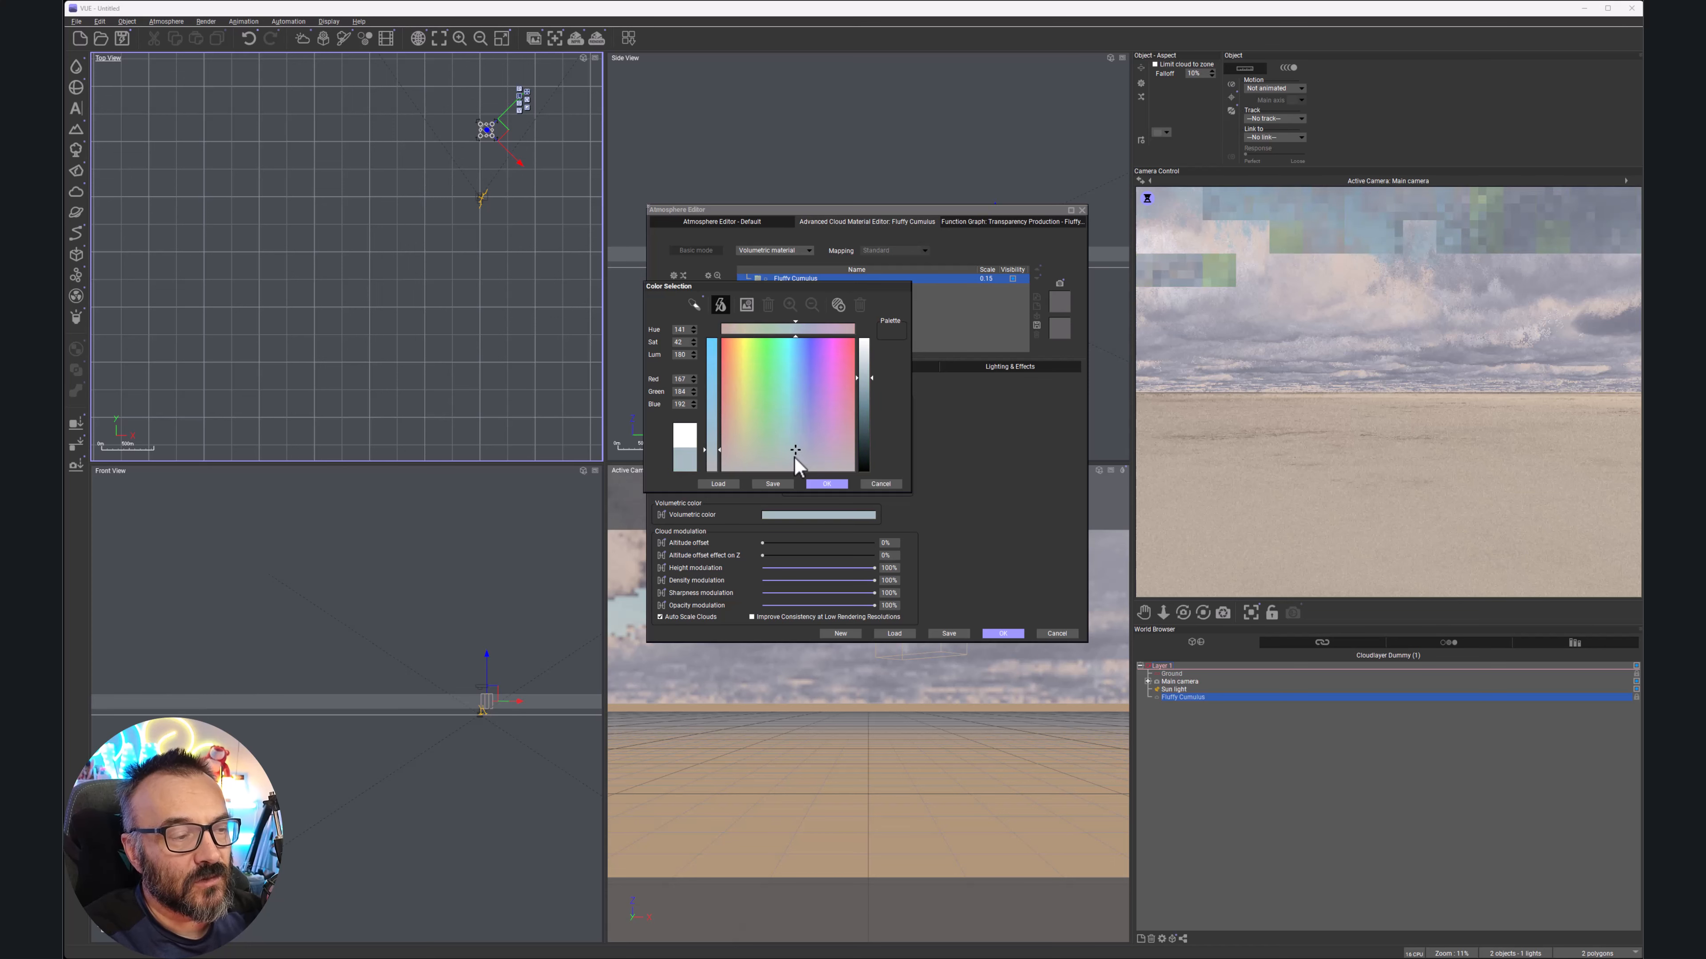
pyautogui.click(794, 456)
pyautogui.click(865, 374)
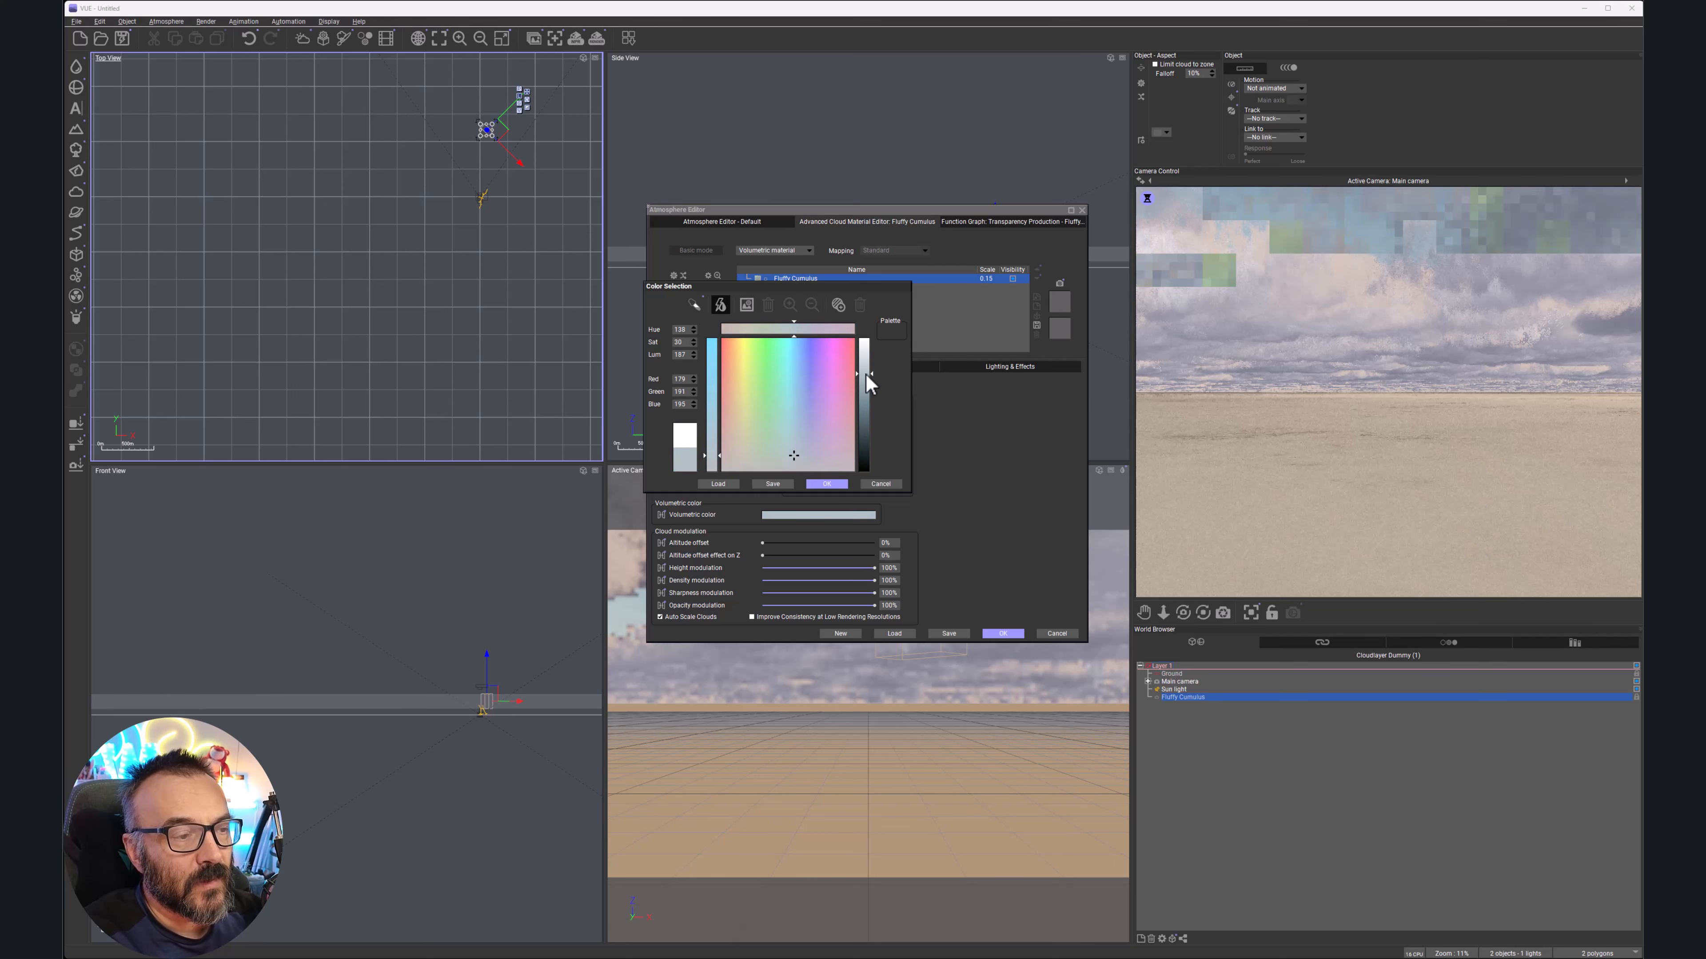
pyautogui.click(823, 483)
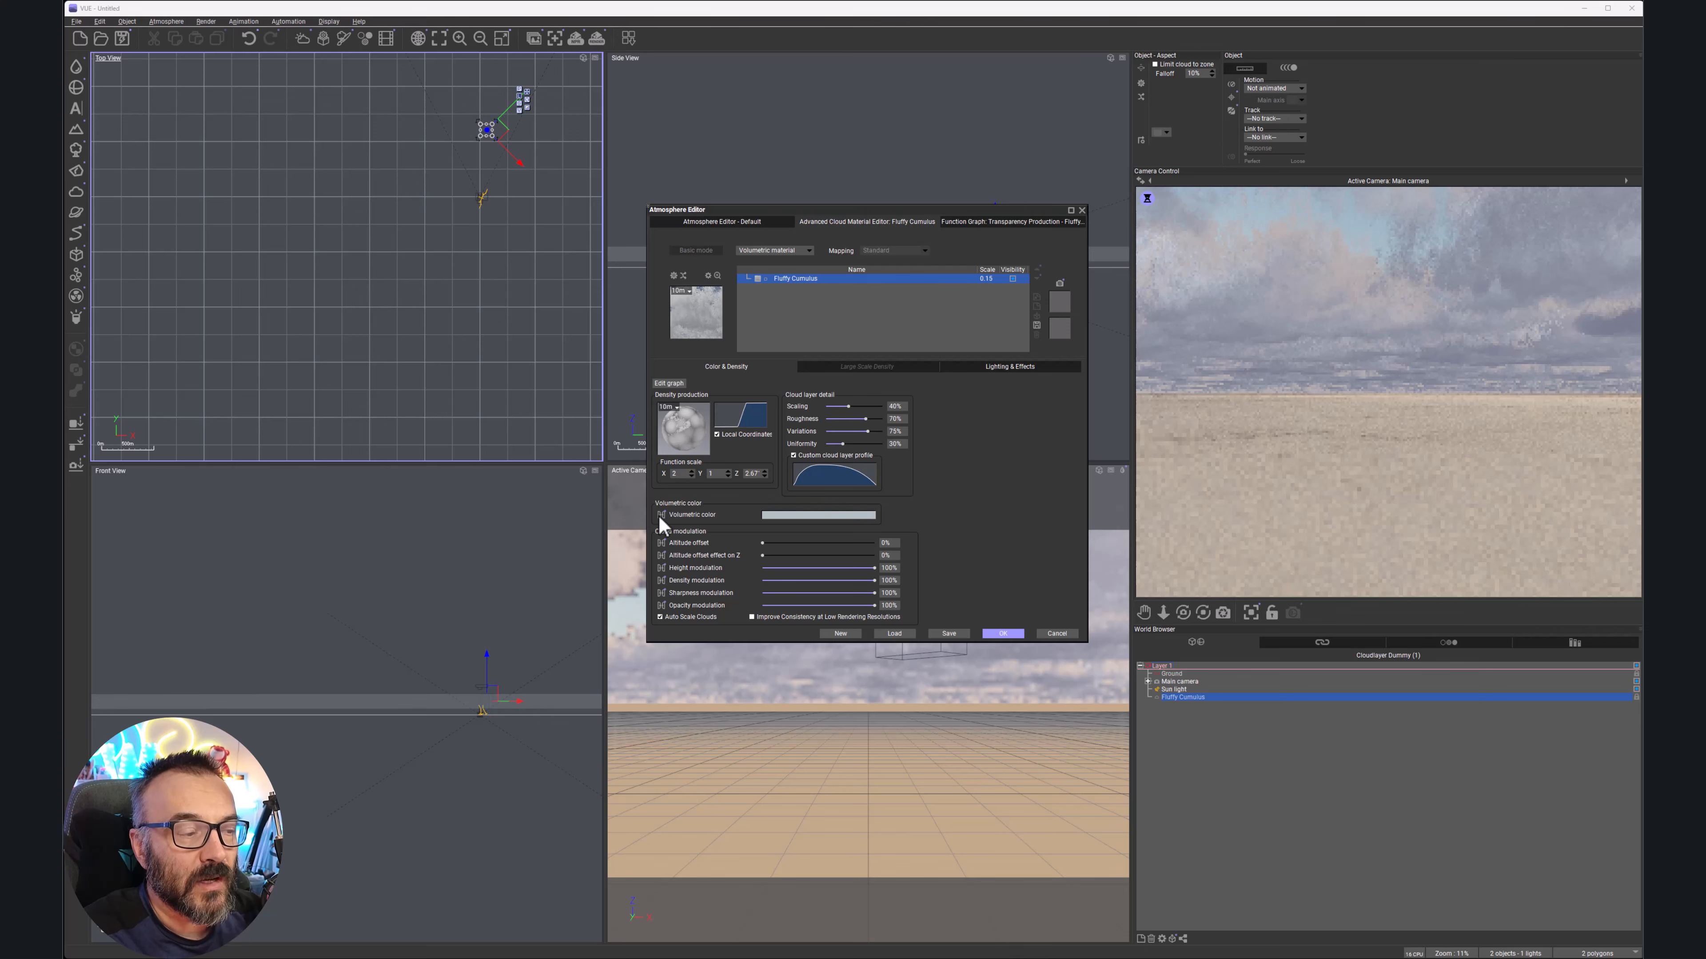
pyautogui.click(663, 515)
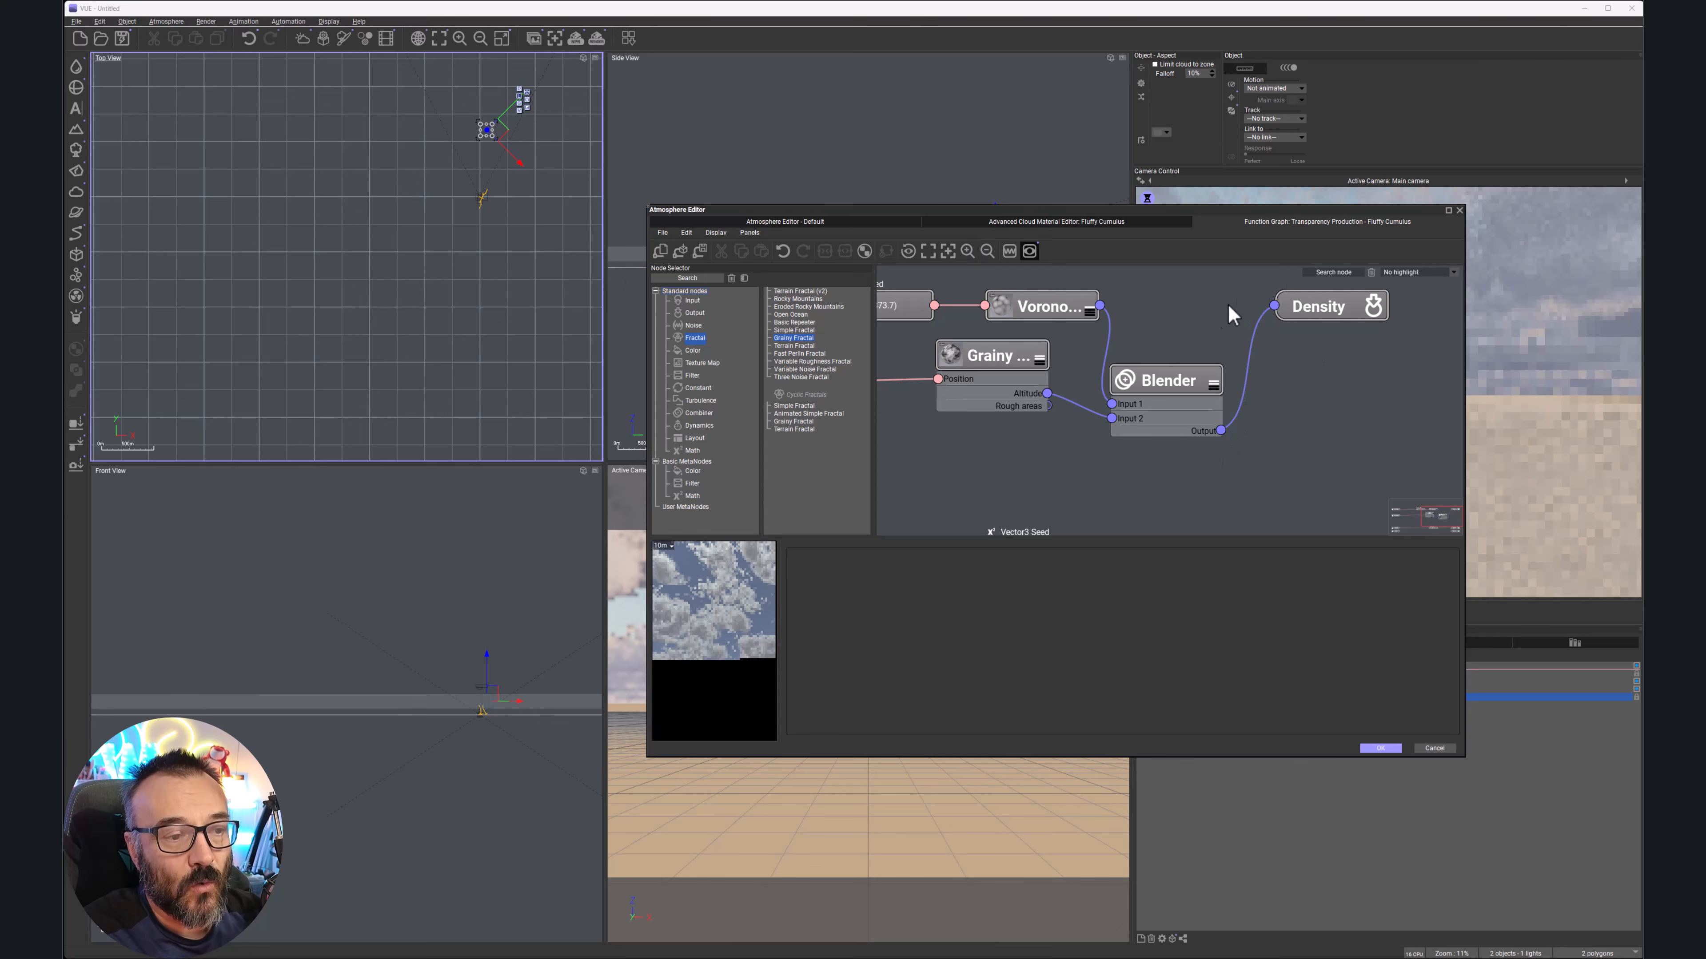
pyautogui.moveTo(1274, 423); pyautogui.dragTo(1228, 369, button='middle')
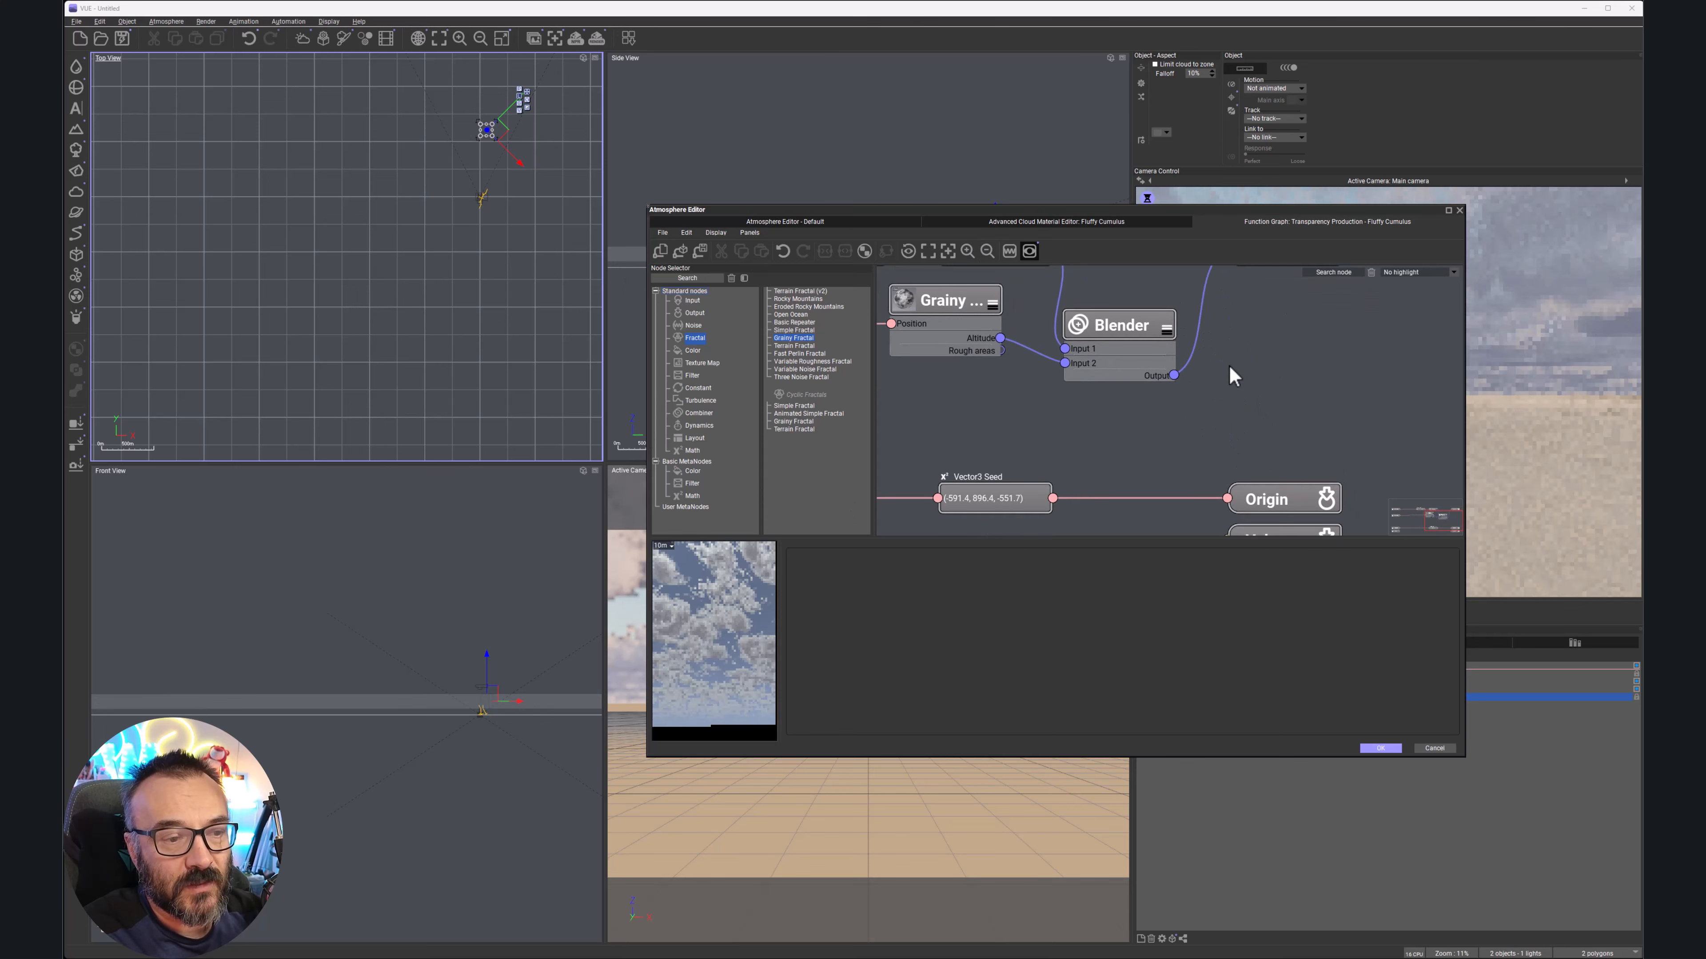
pyautogui.scroll(-3, 1249, 386)
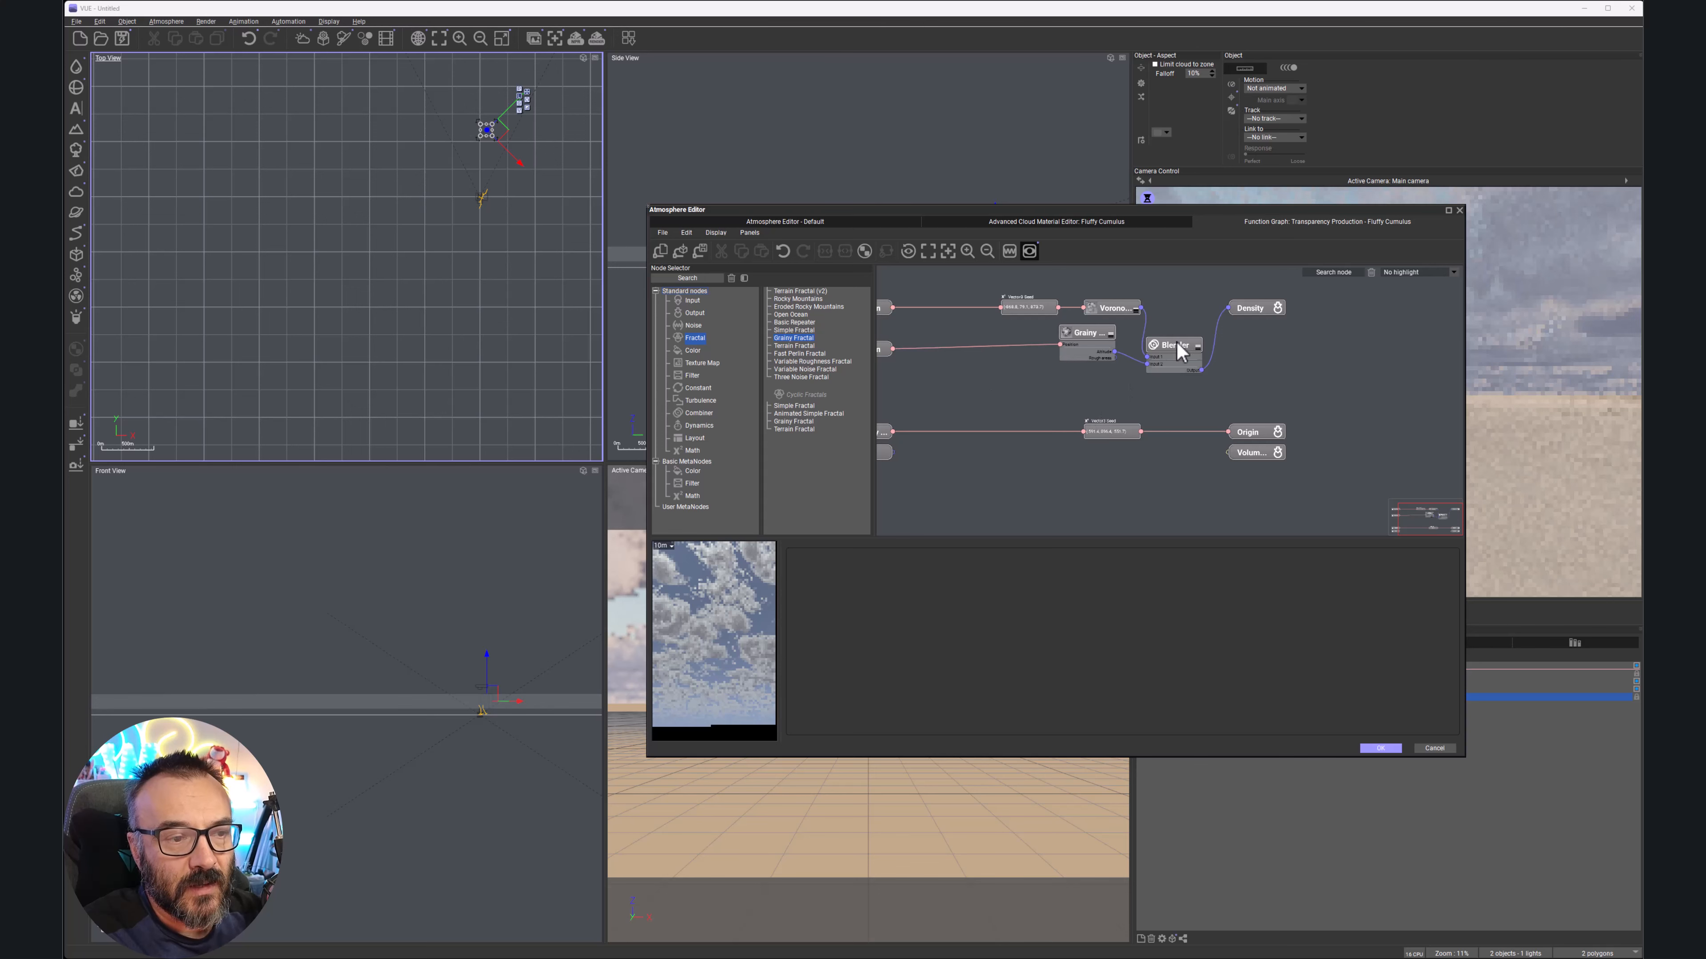
pyautogui.moveTo(1193, 312); pyautogui.dragTo(1279, 347, button='middle')
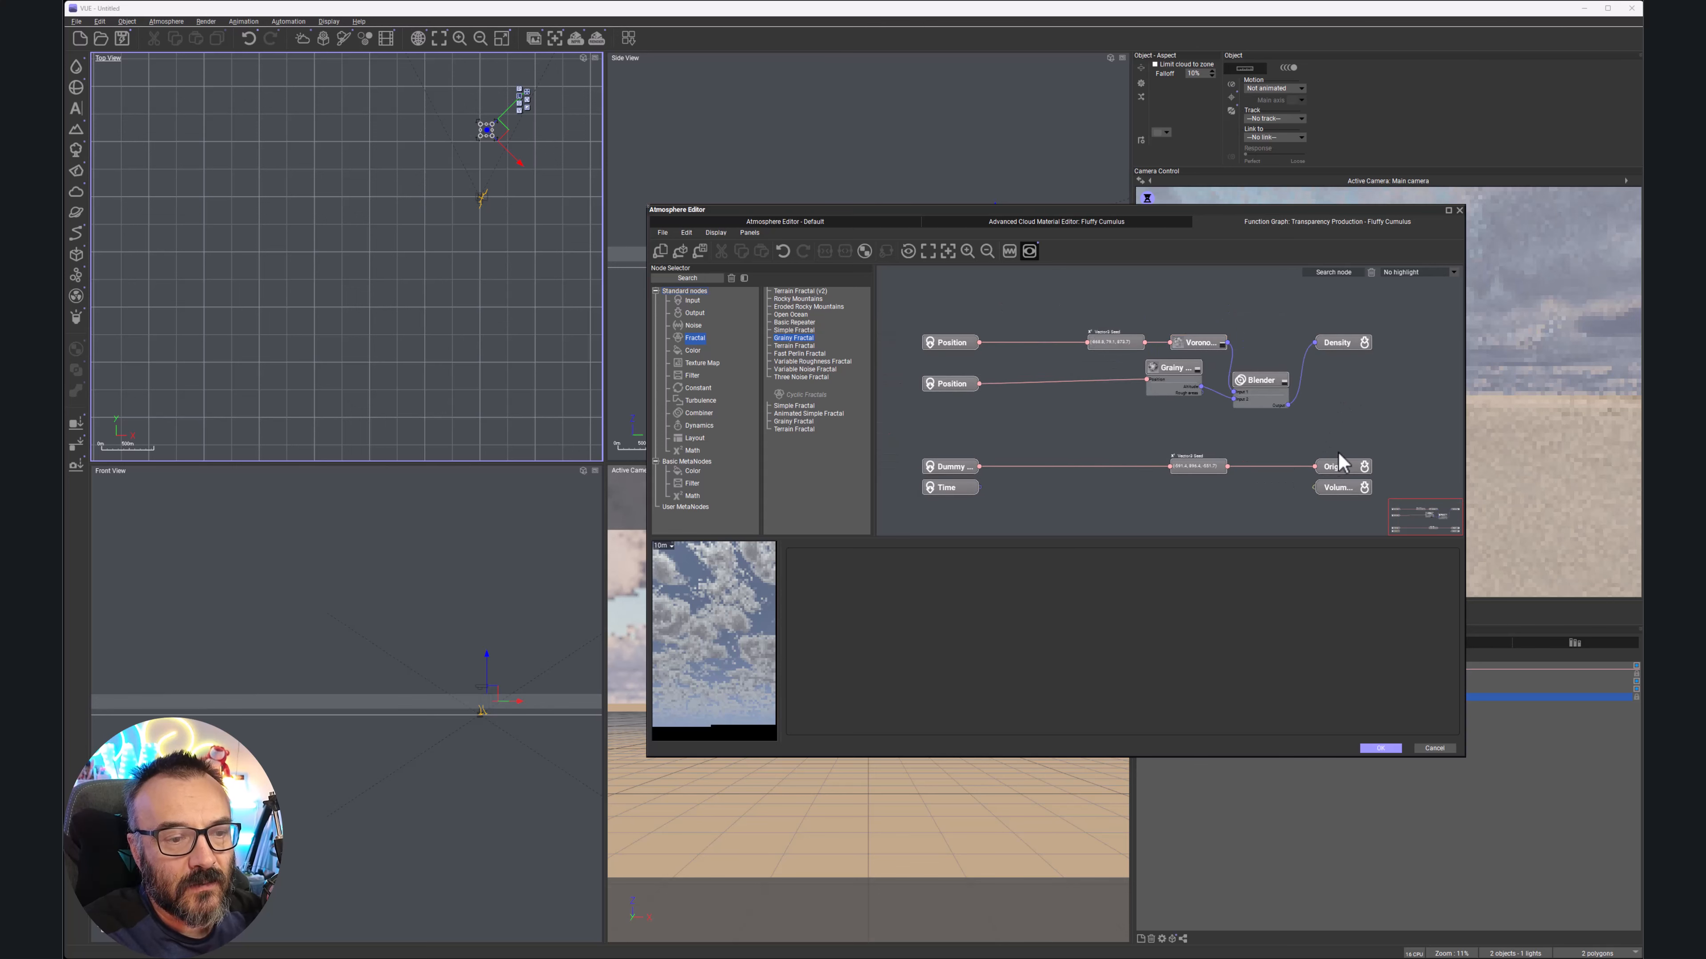
pyautogui.click(1077, 225)
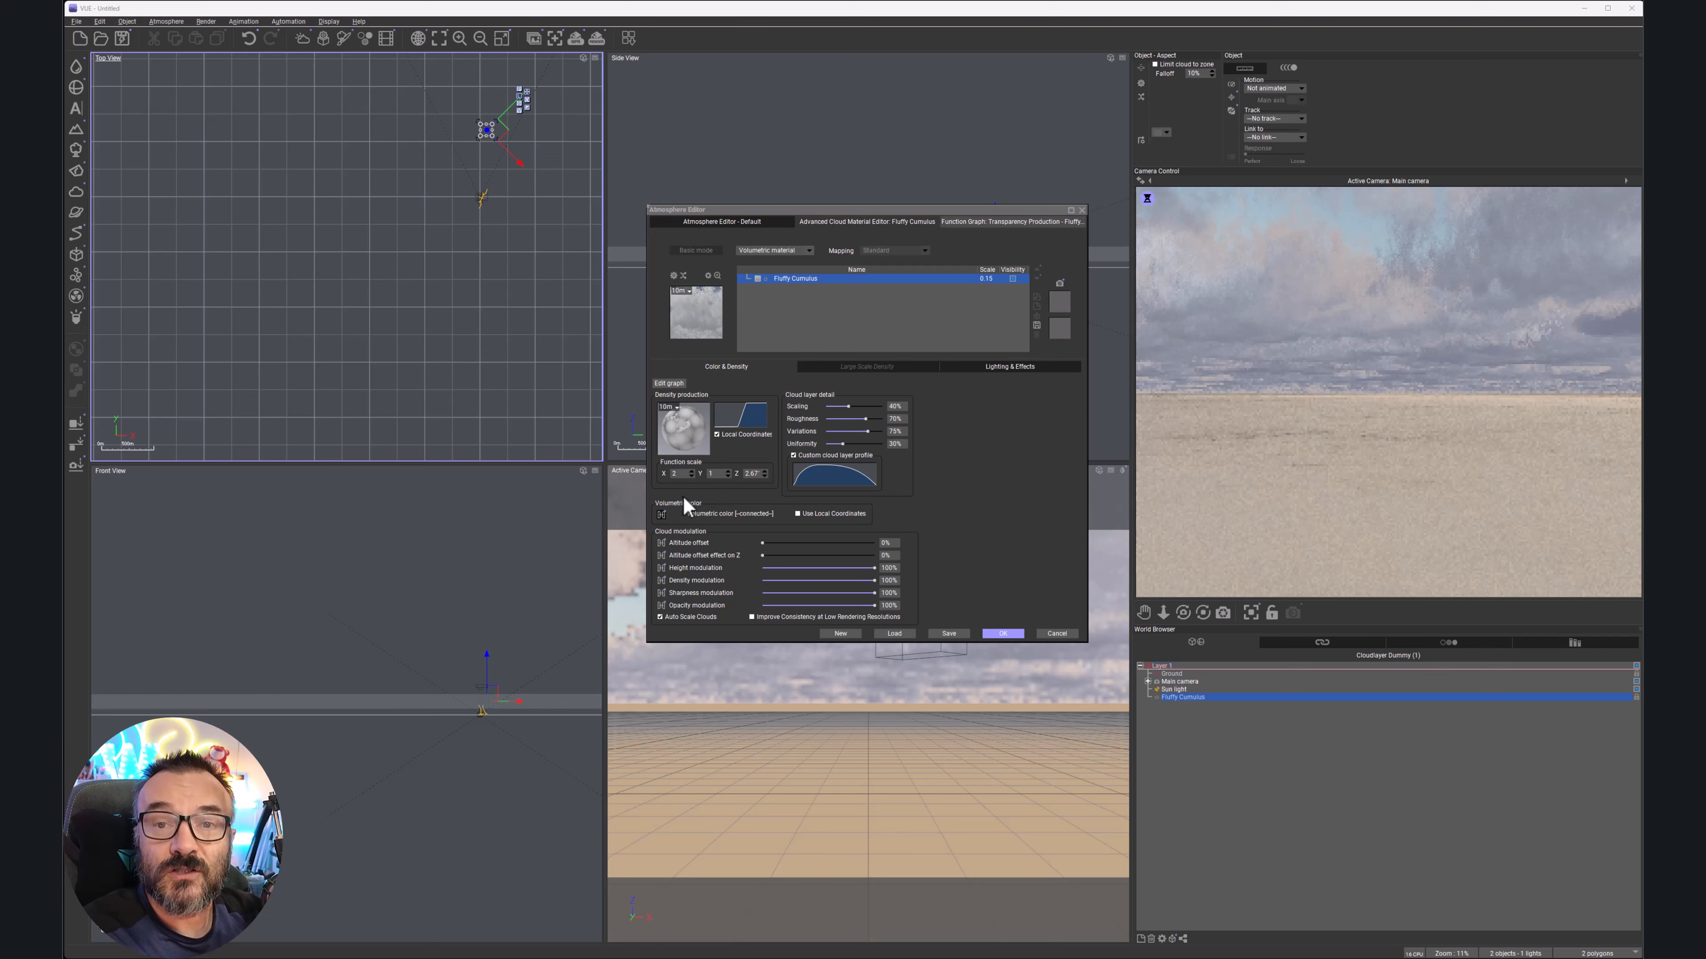
pyautogui.click(662, 515)
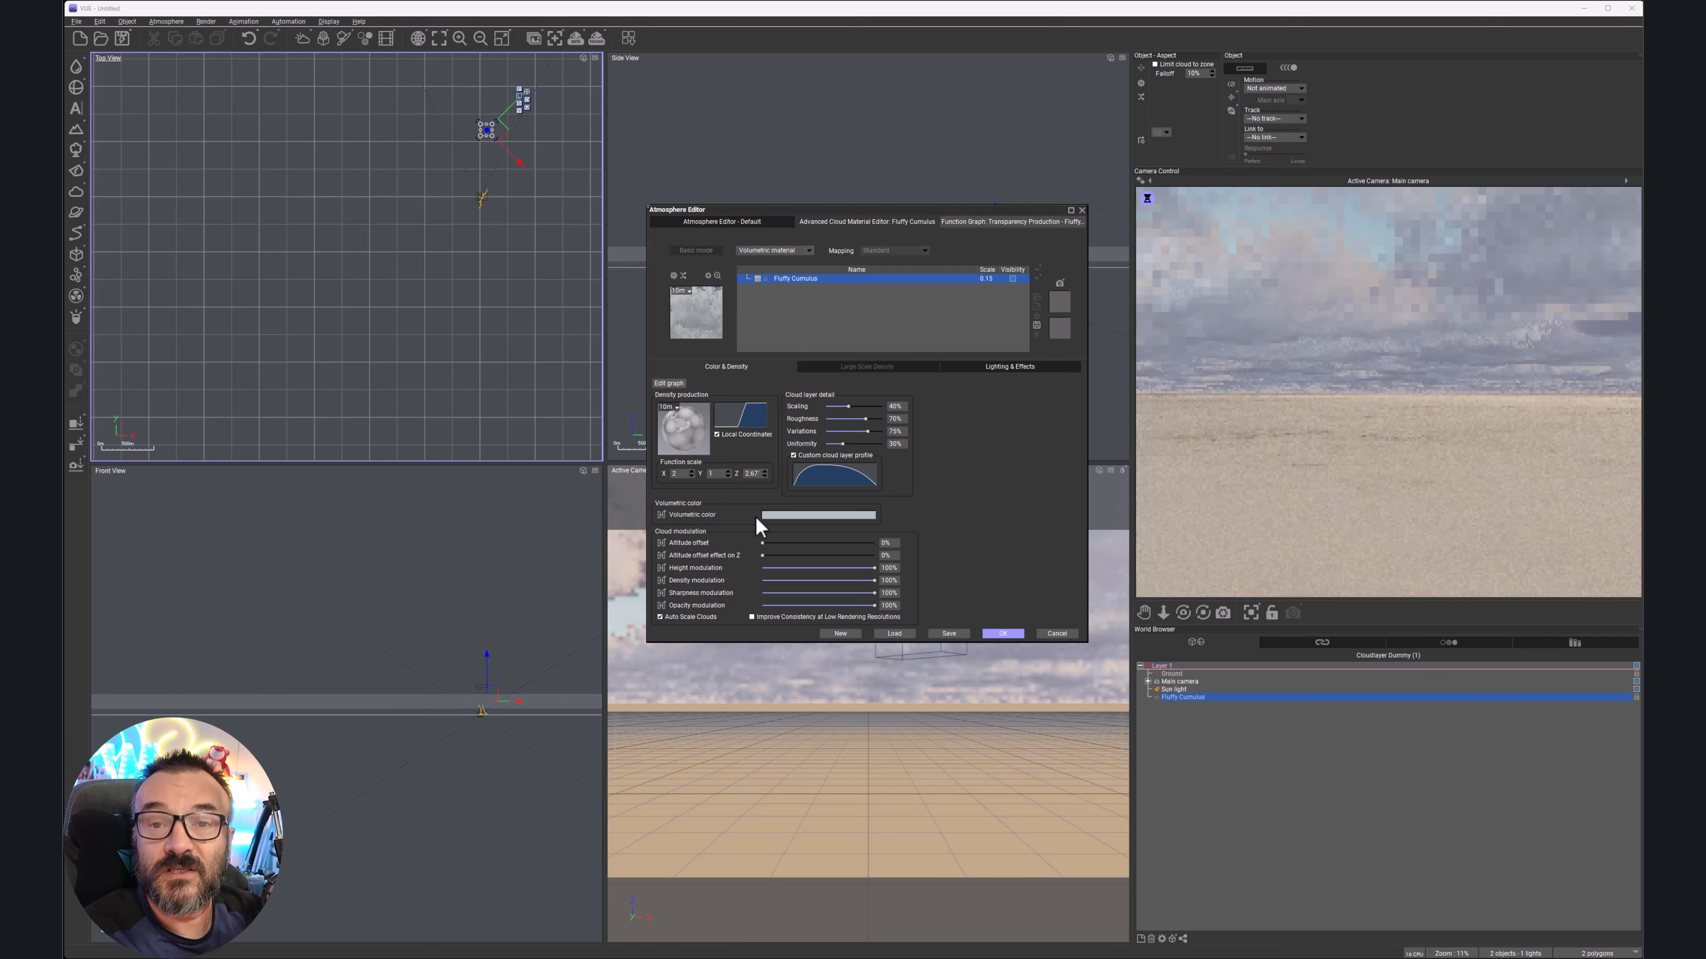
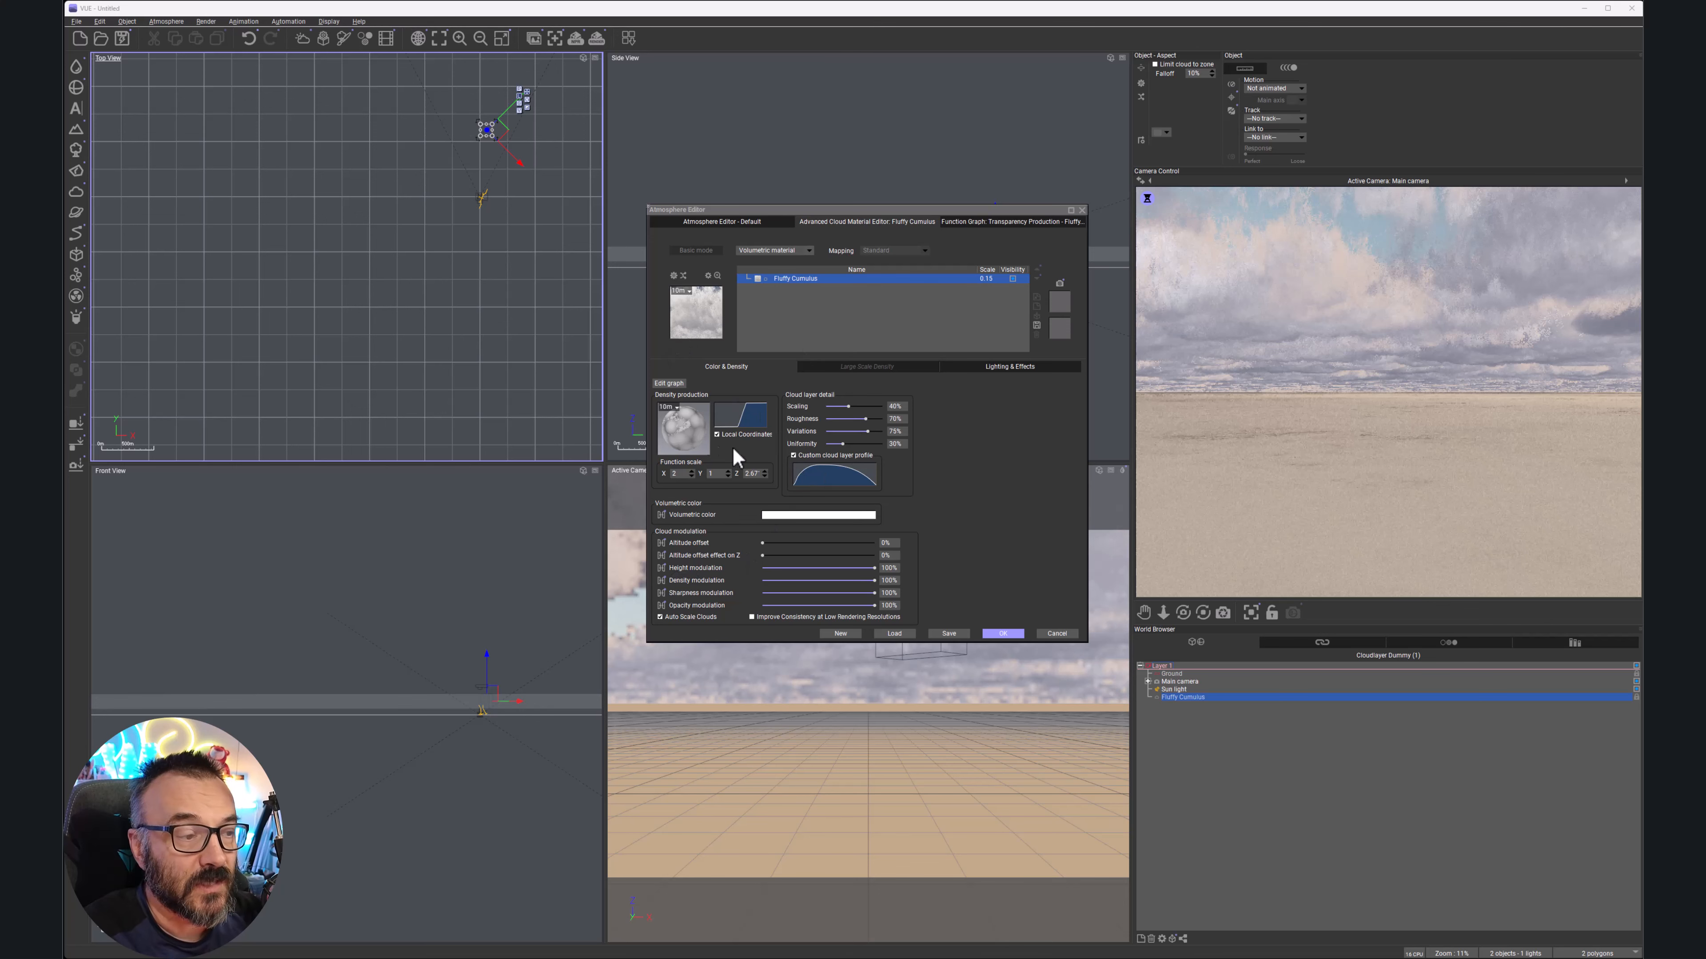
# Show the Large Scale Density settings for the Fluffy Cumulus cloud layer
pyautogui.click(857, 368)
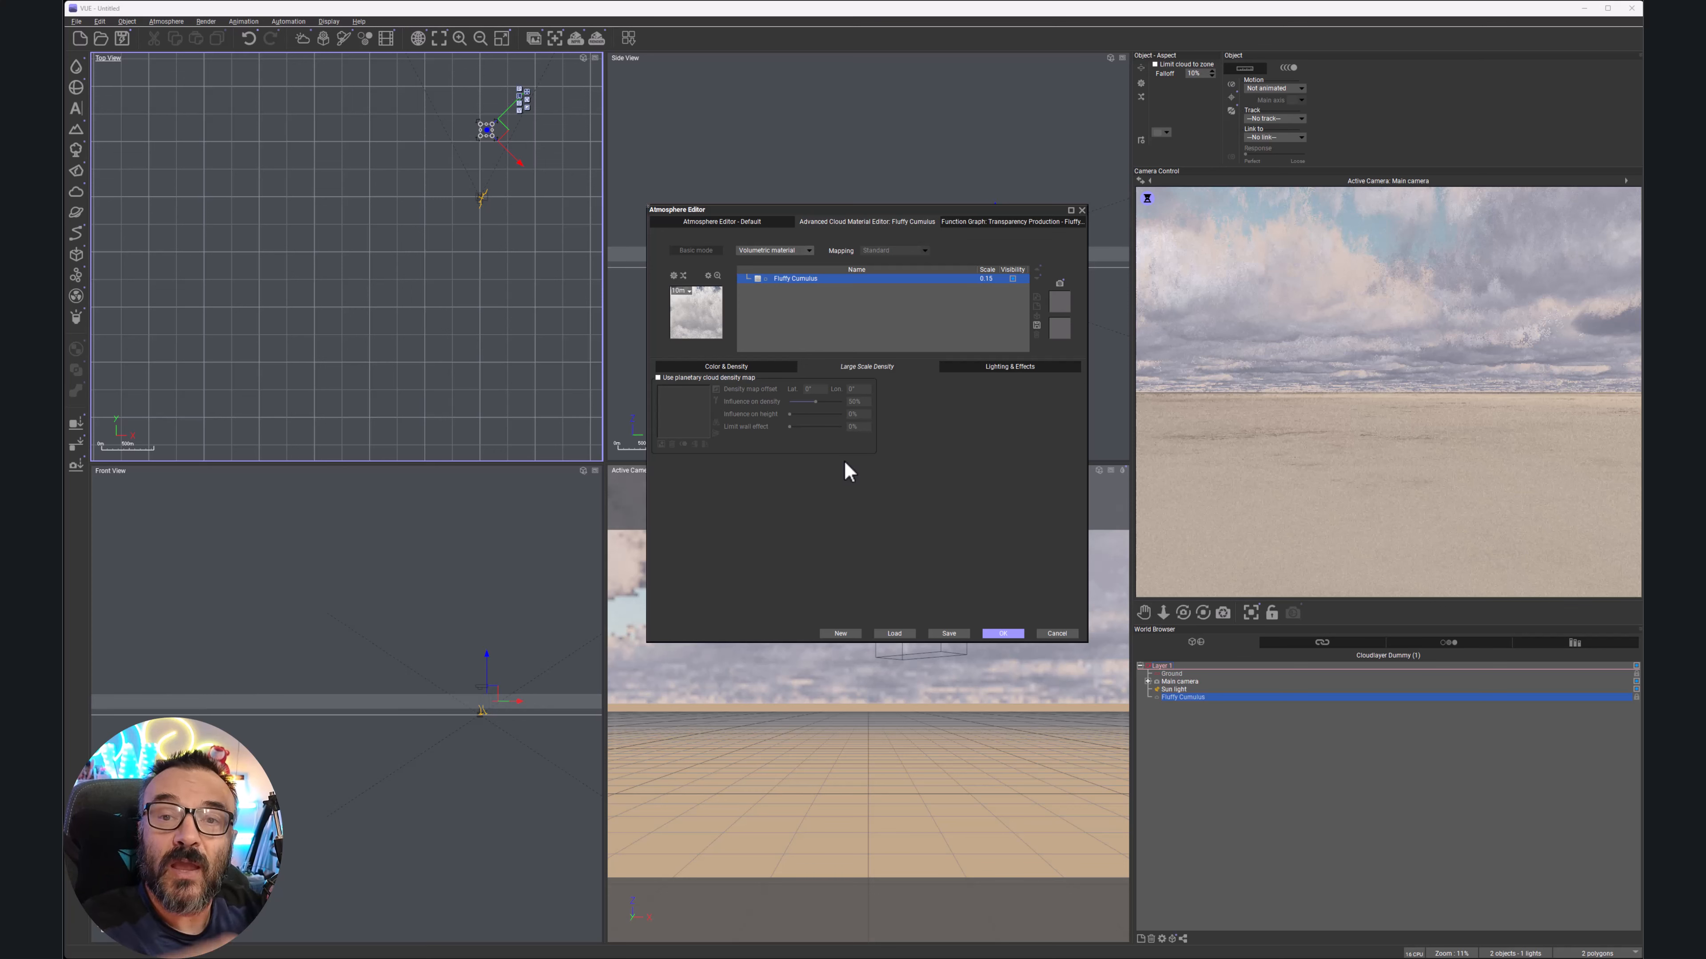
# Enable 'Use planetary cloud density map' for the Fluffy Cumulus layer
pyautogui.click(659, 378)
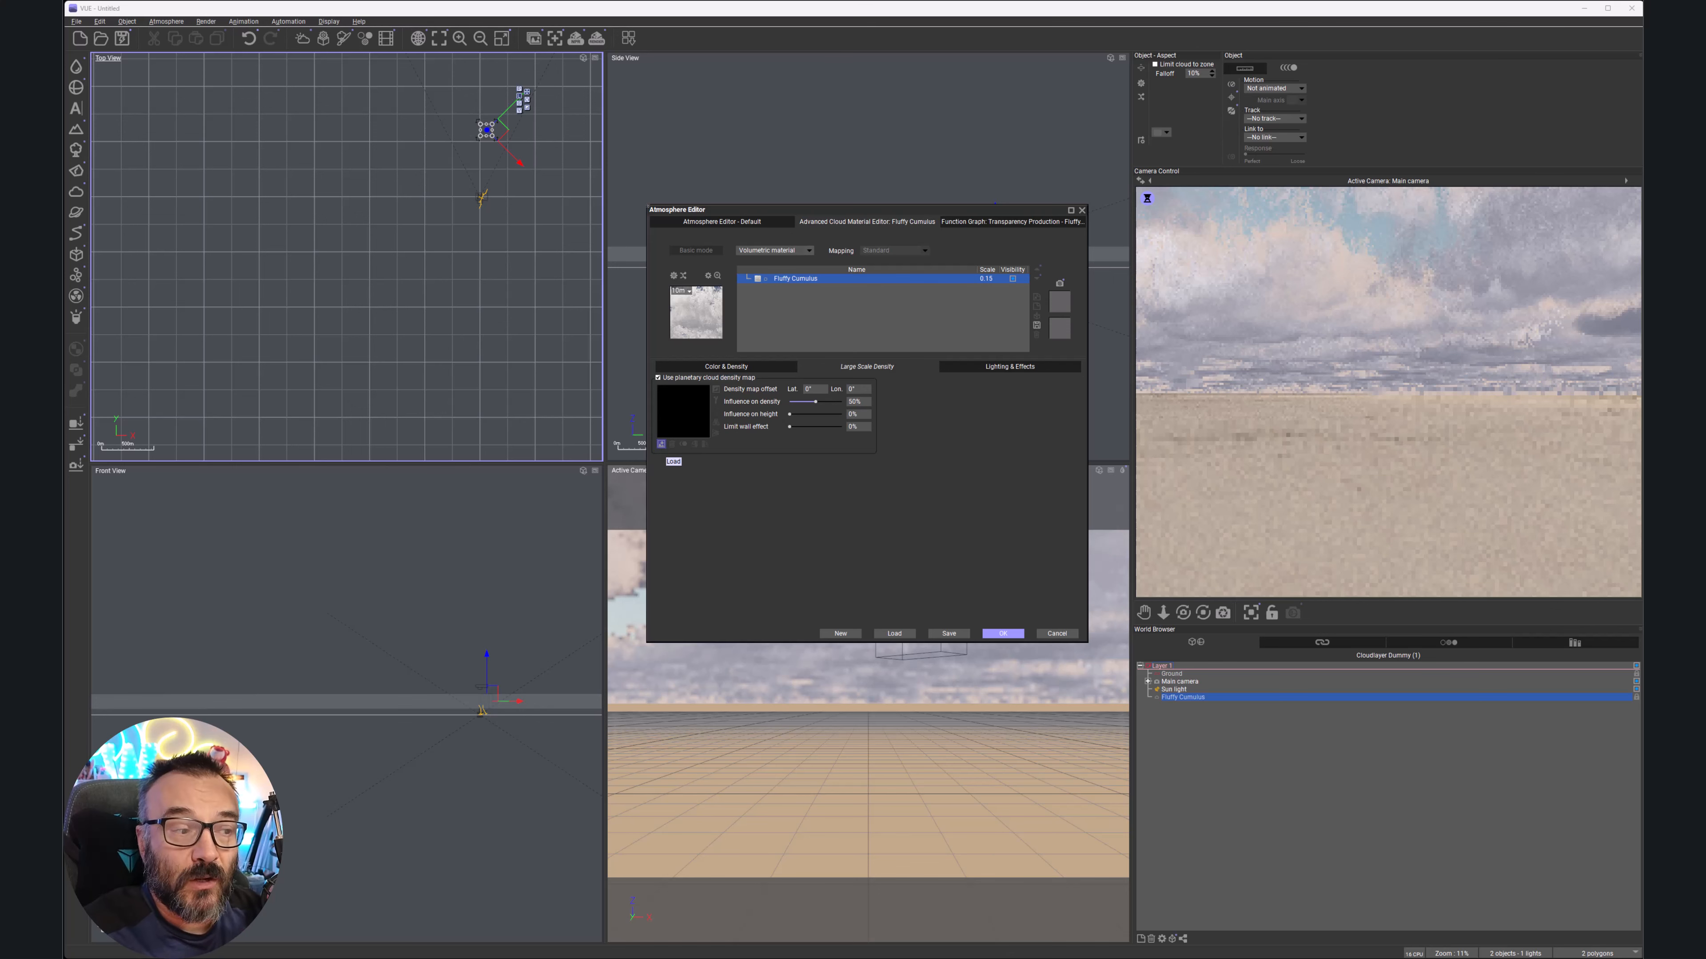
# Load a cloudy bitmap from the Bitmaps browser as the density map, then view Lighting & Effects
pyautogui.click(661, 444)
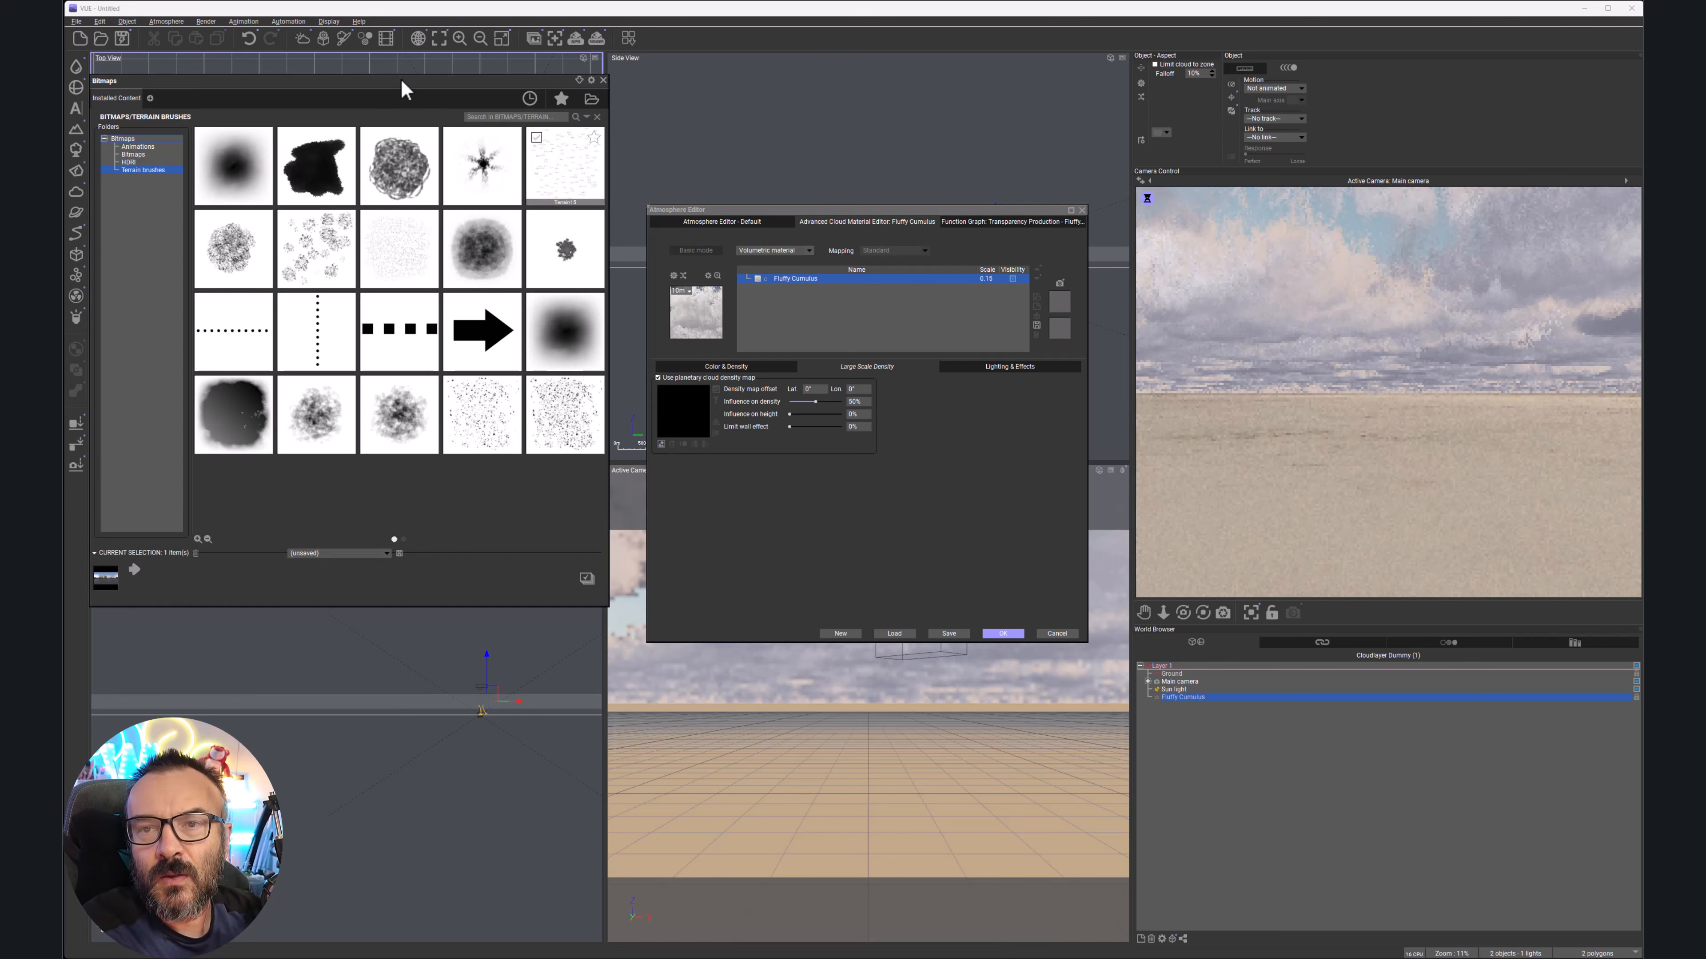
pyautogui.moveTo(401, 81); pyautogui.dragTo(592, 149)
pyautogui.press('Escape')
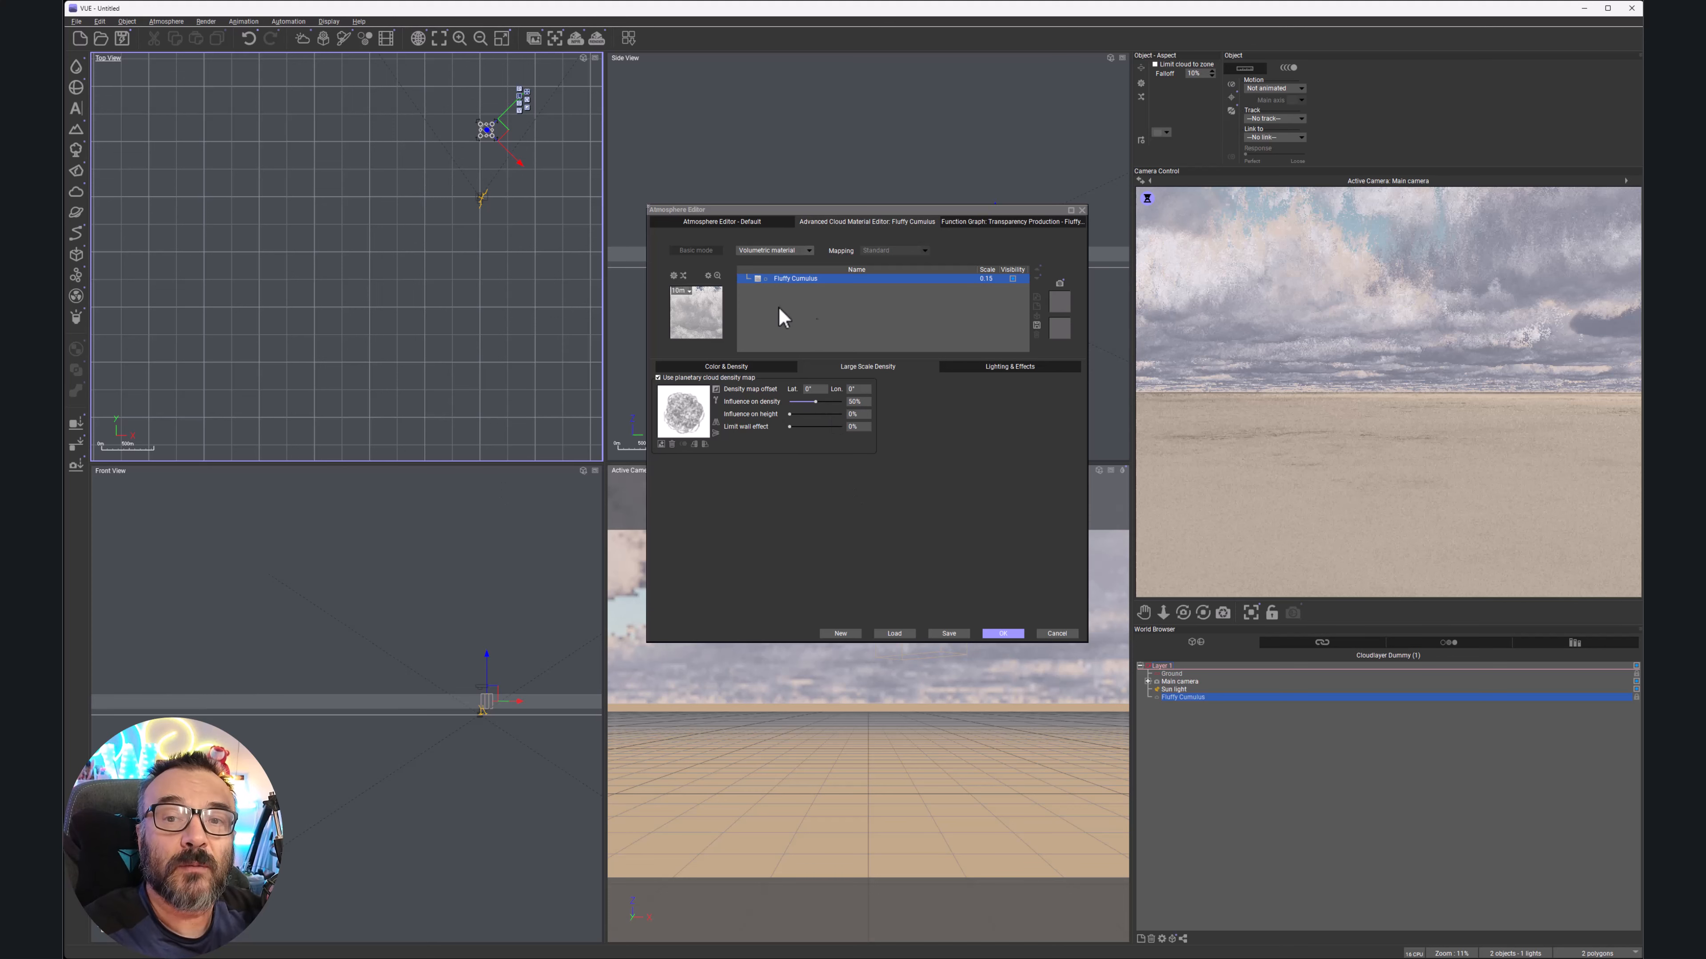
pyautogui.click(995, 364)
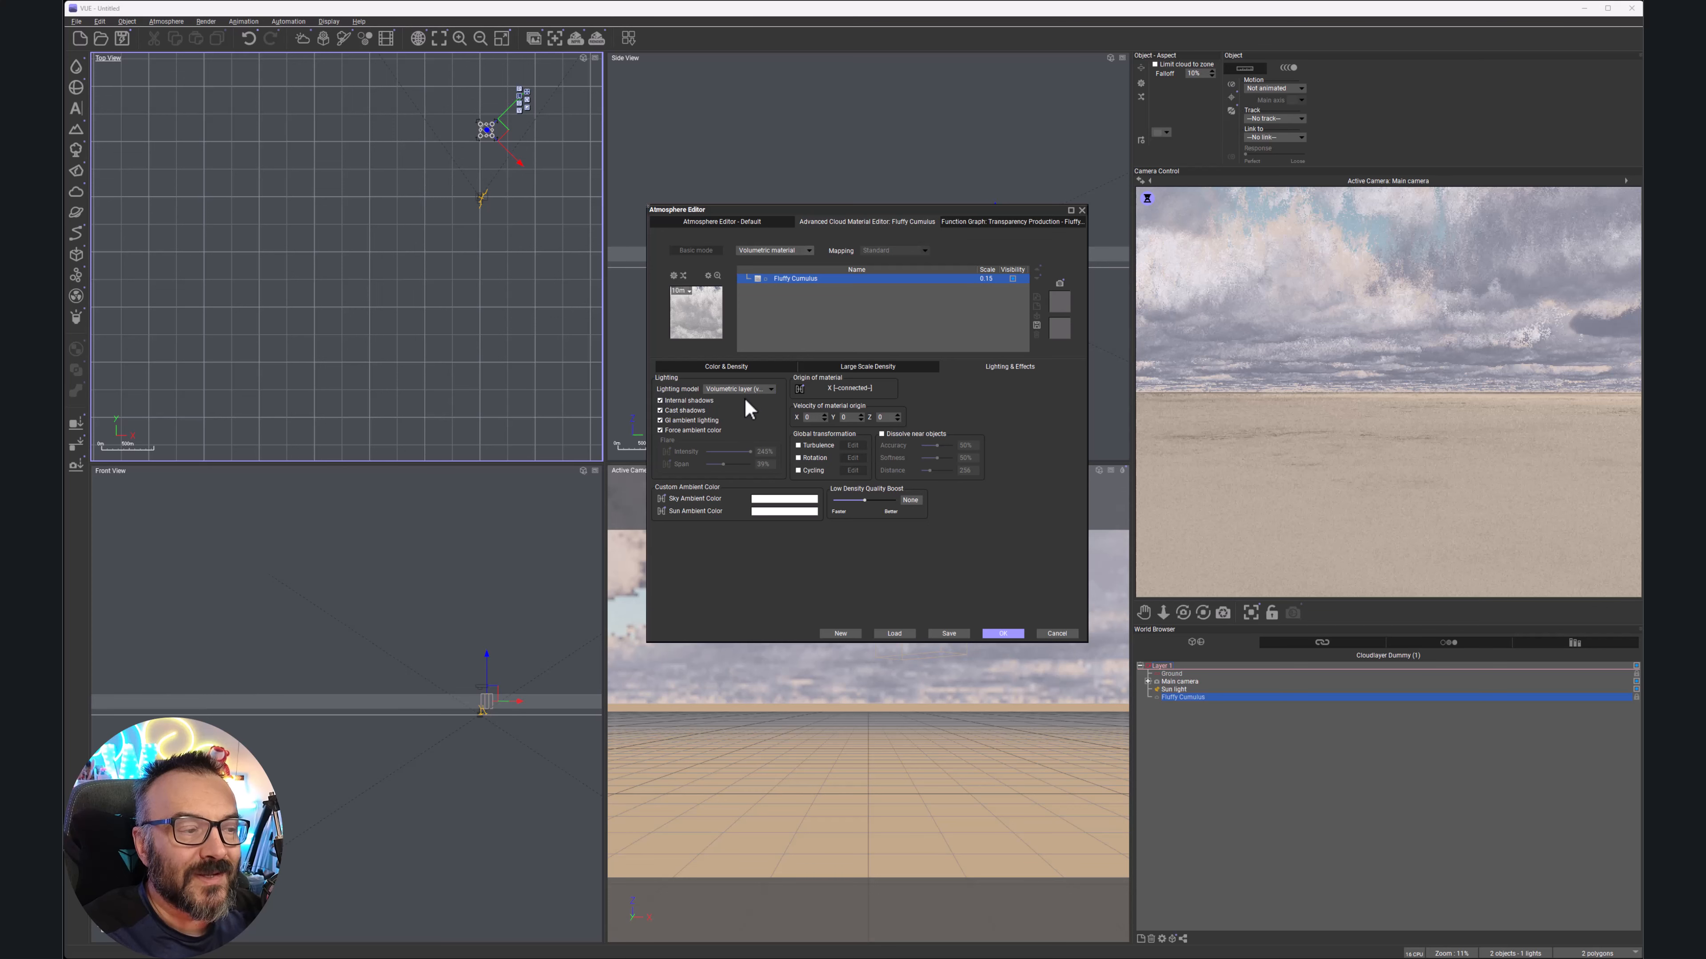
# Review the cloud lighting model choices, leaving the volumetric model unchanged
pyautogui.click(769, 389)
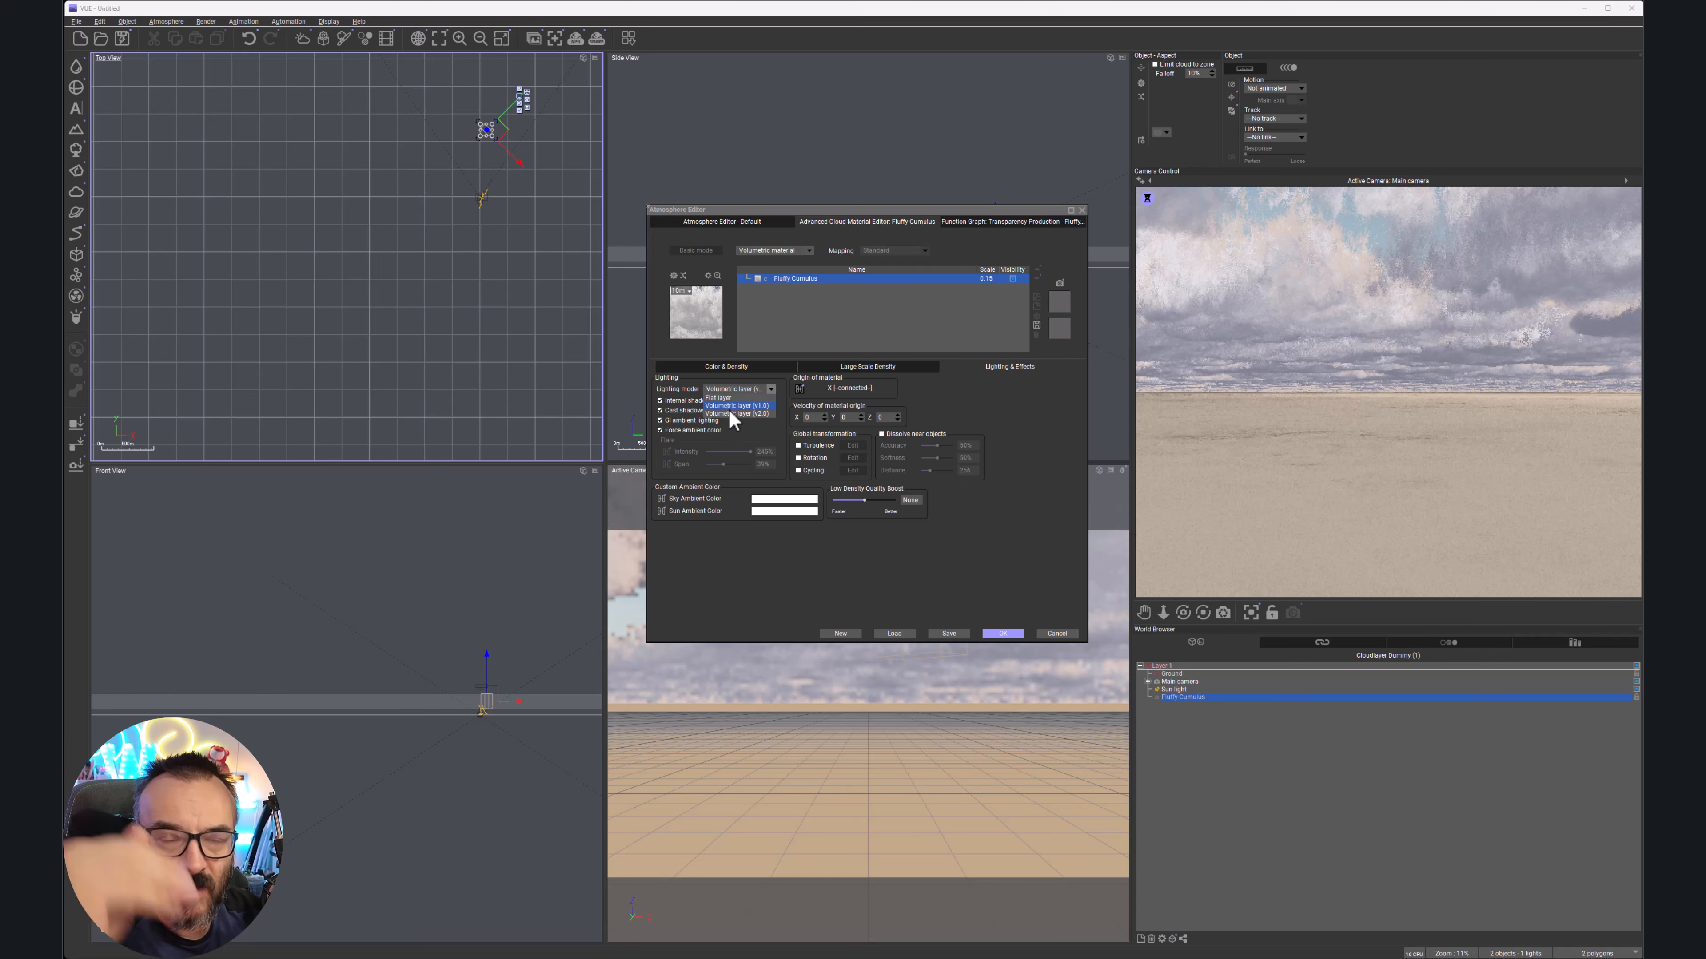
pyautogui.click(1039, 455)
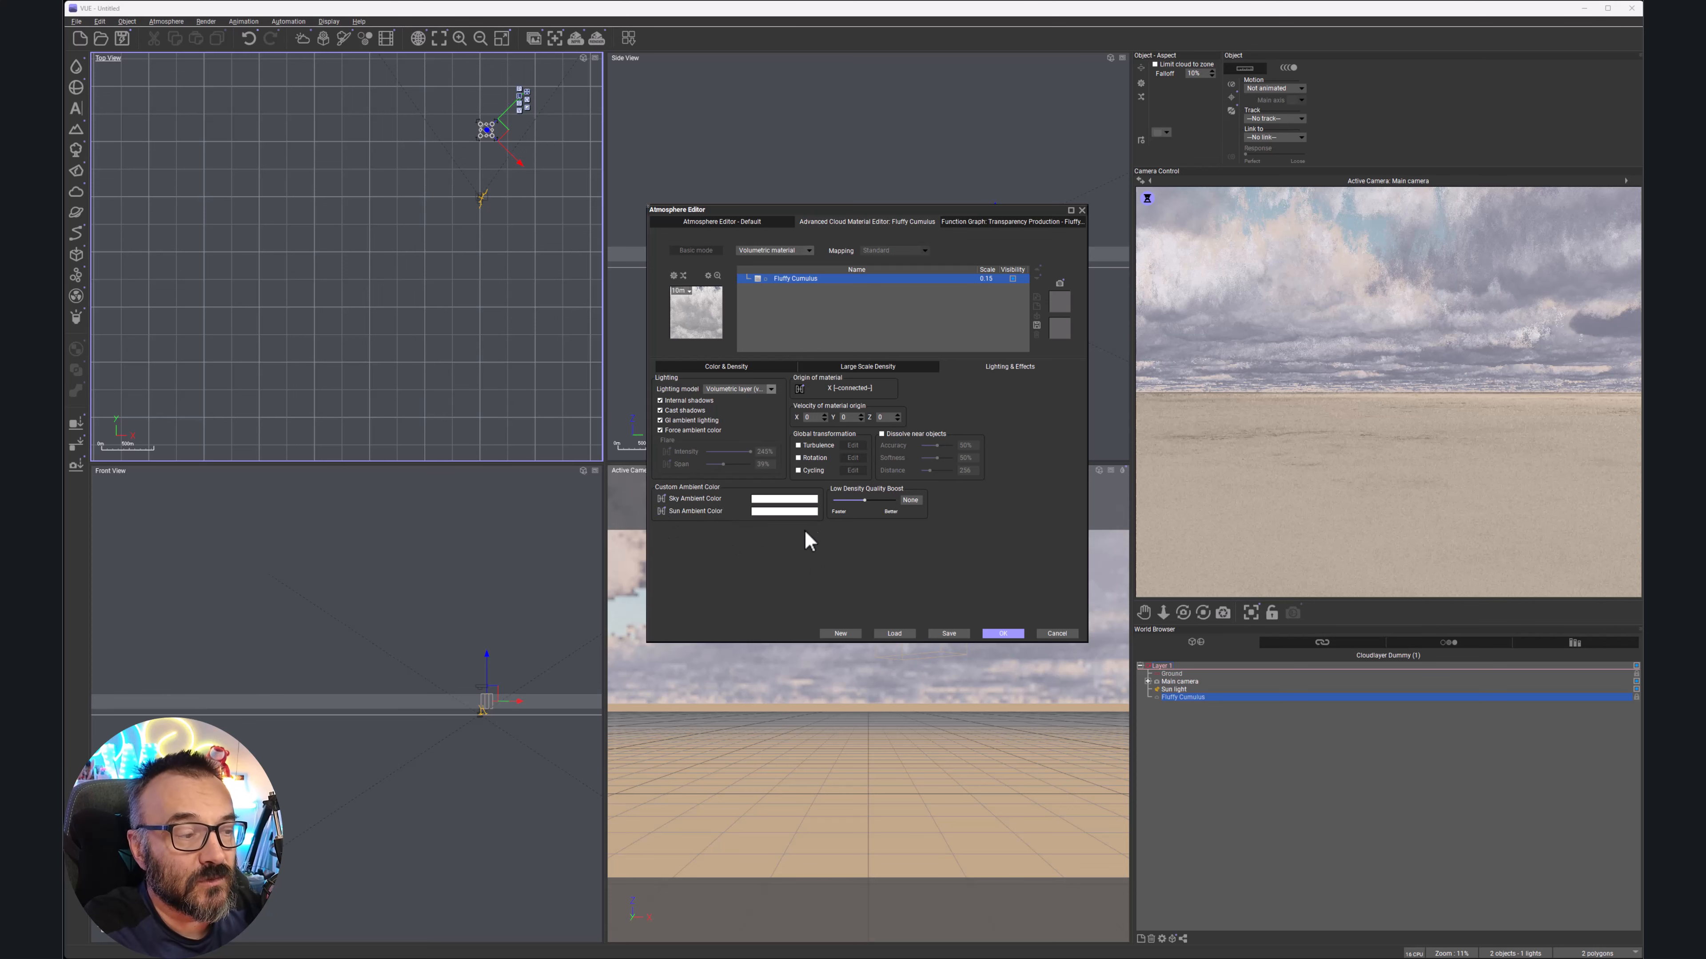
# Change the Fluffy Cumulus sky ambient colour from white to a muted blue-grey
pyautogui.click(794, 499)
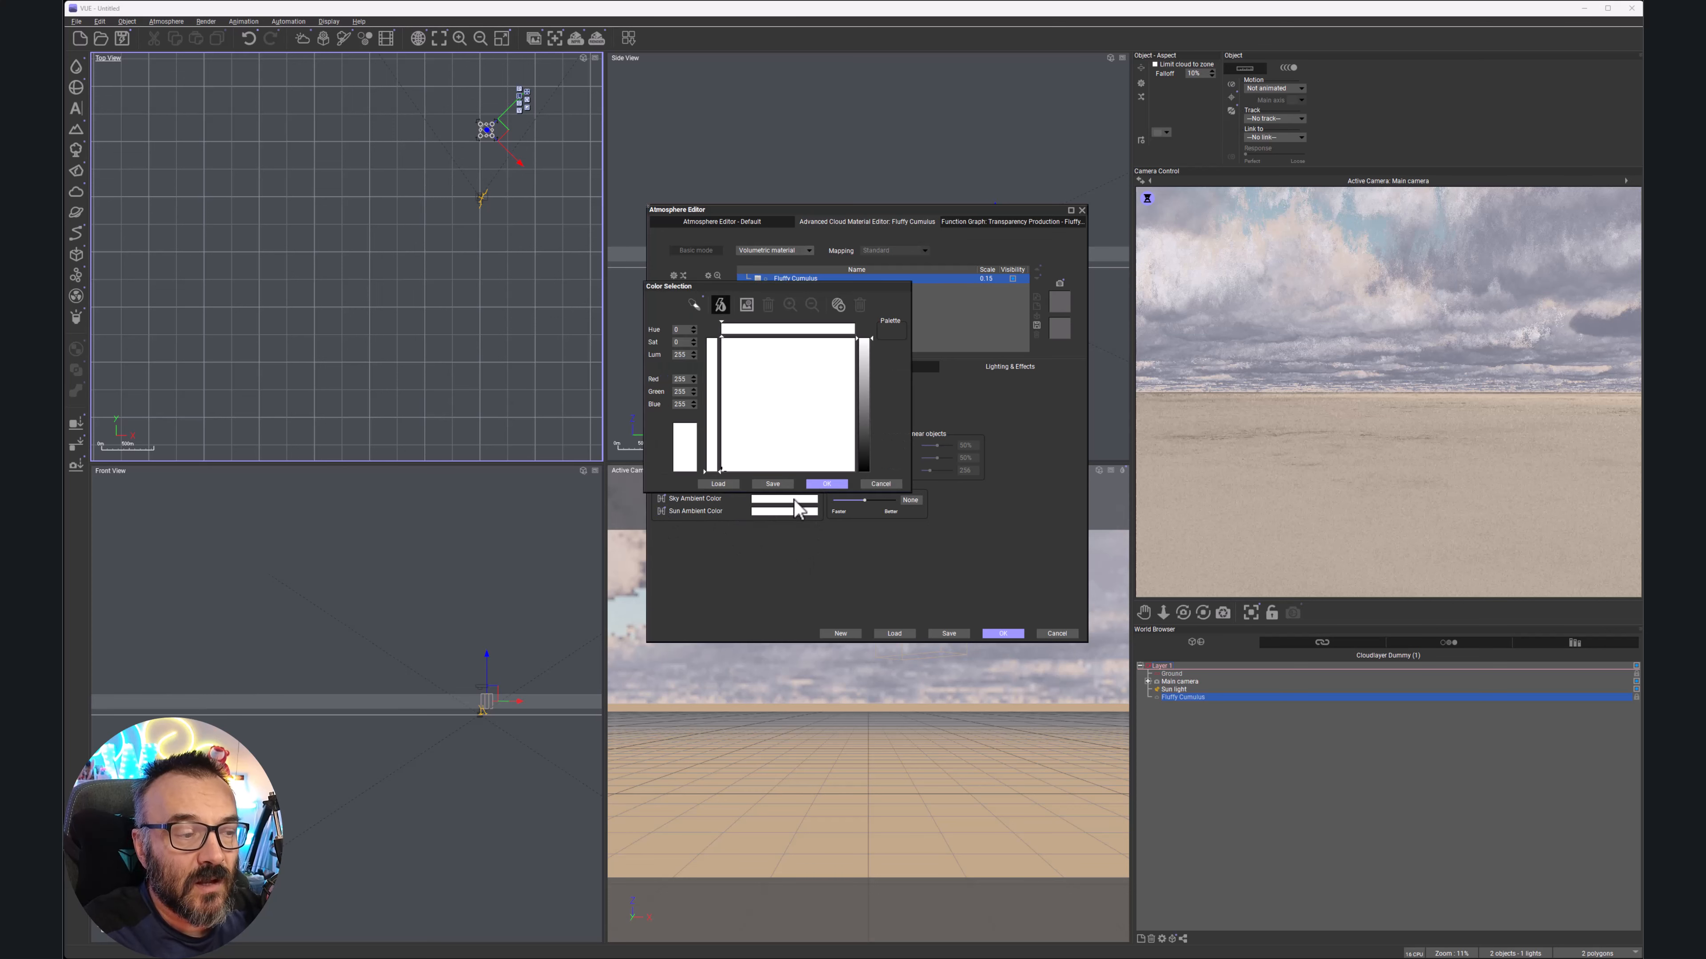
pyautogui.click(761, 443)
pyautogui.moveTo(863, 358); pyautogui.dragTo(864, 425)
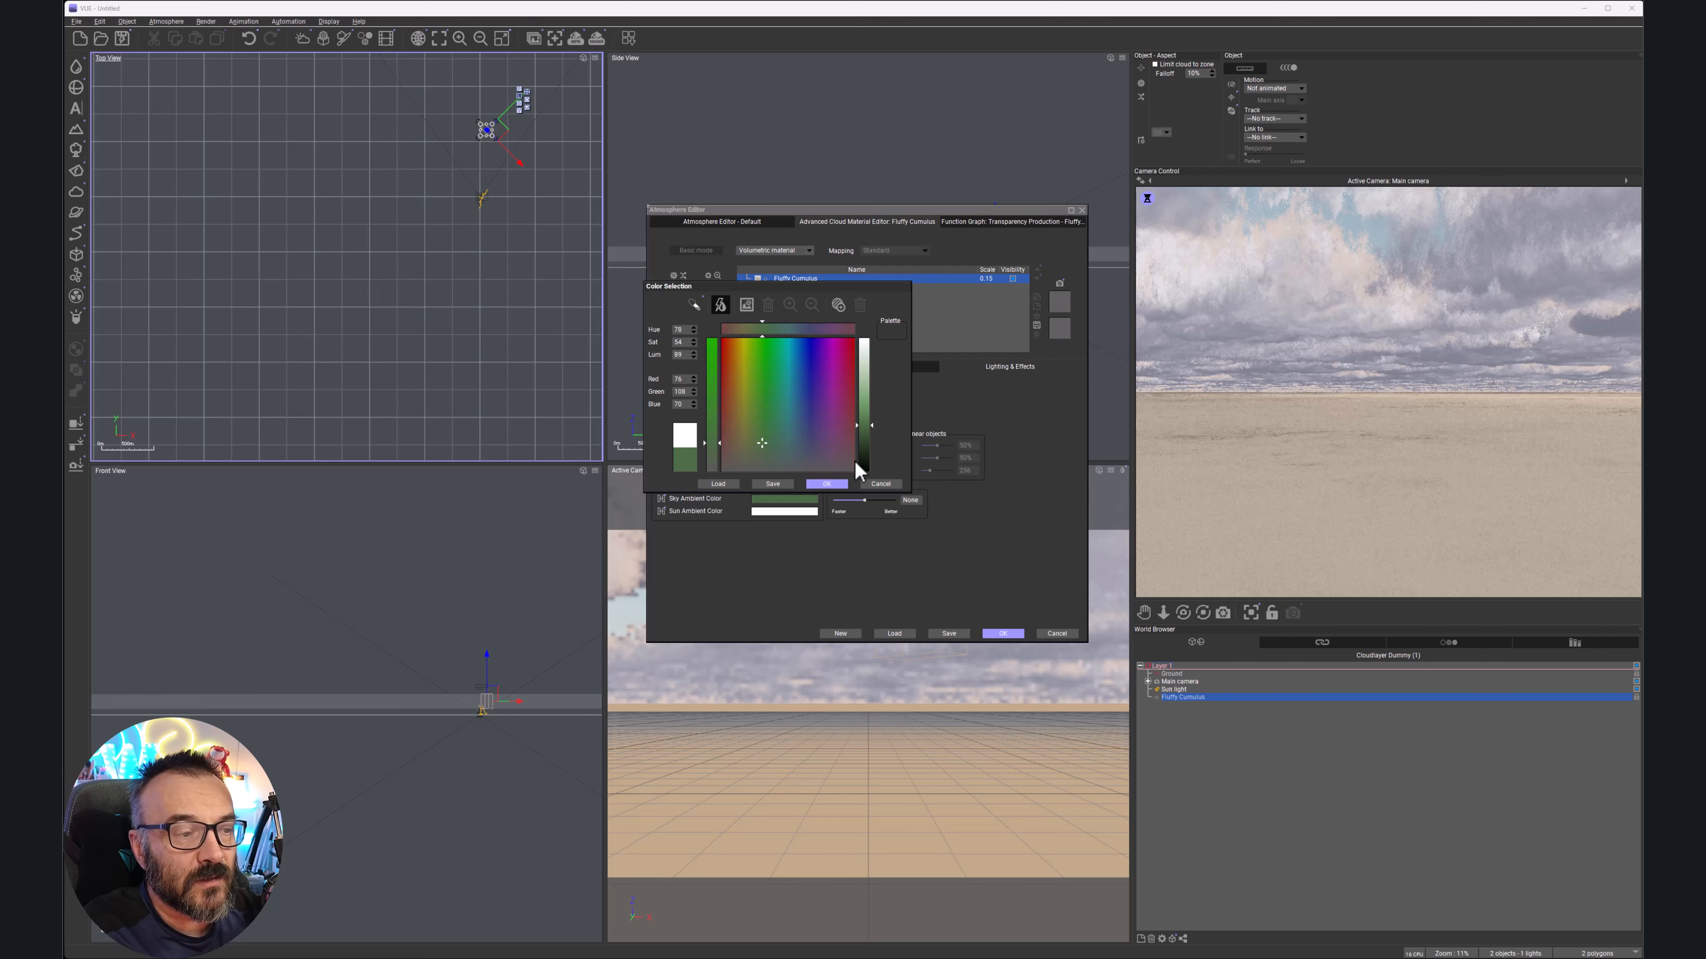
pyautogui.click(864, 418)
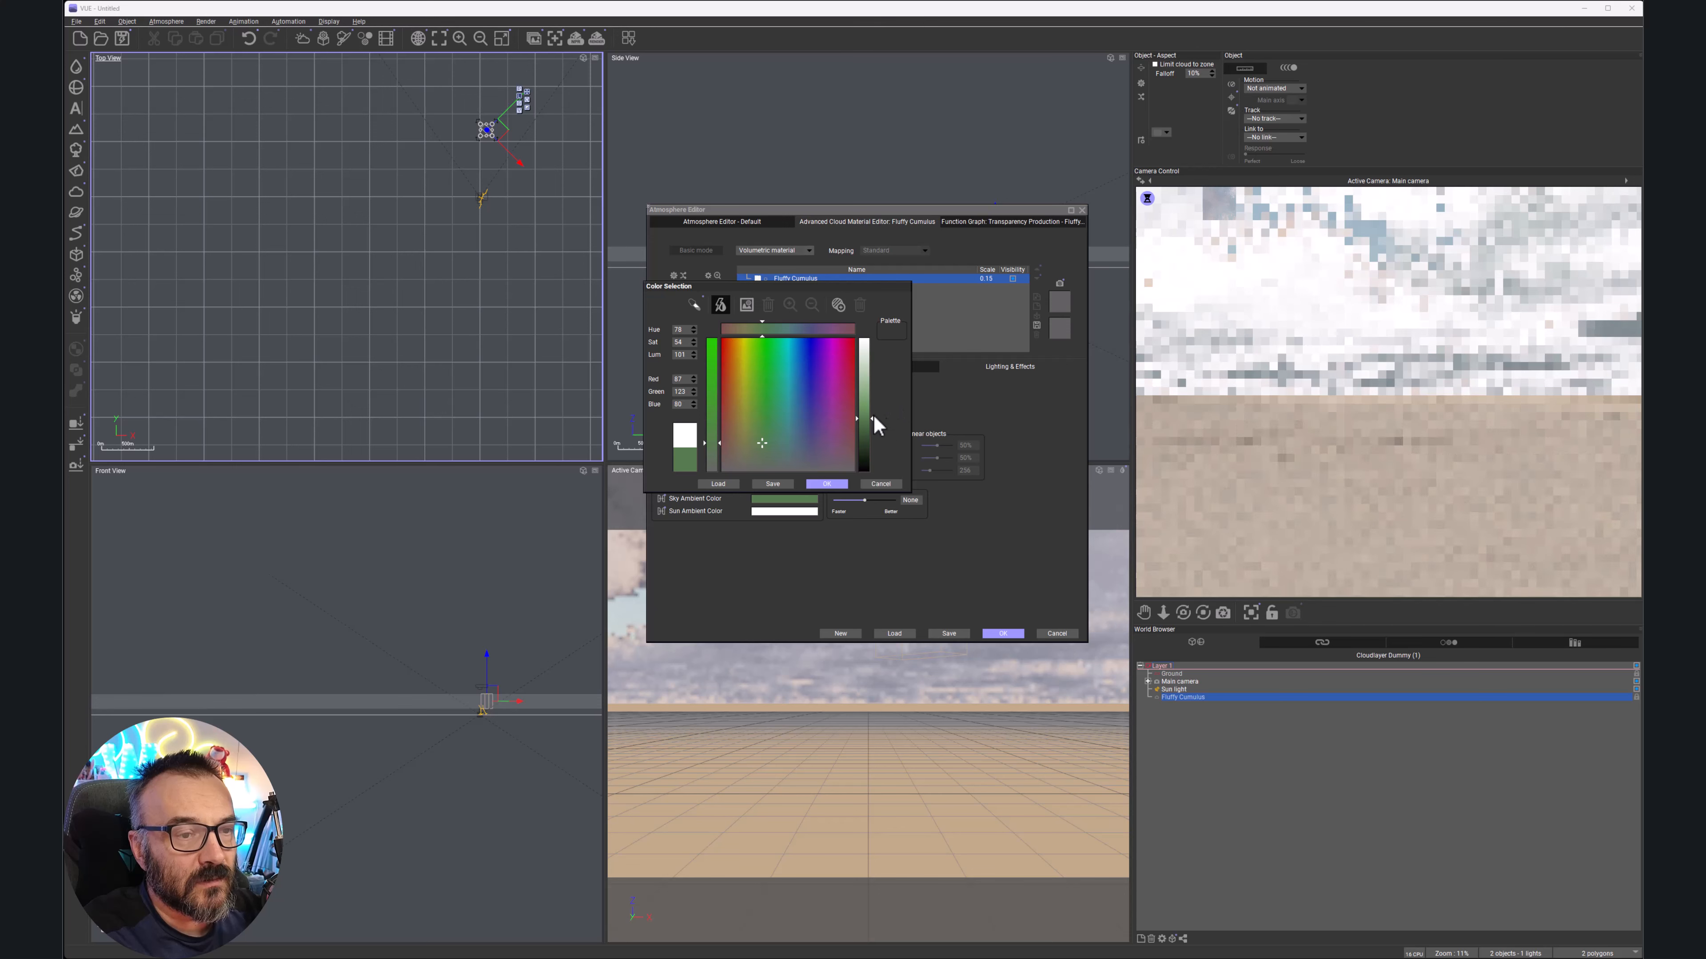
pyautogui.click(797, 441)
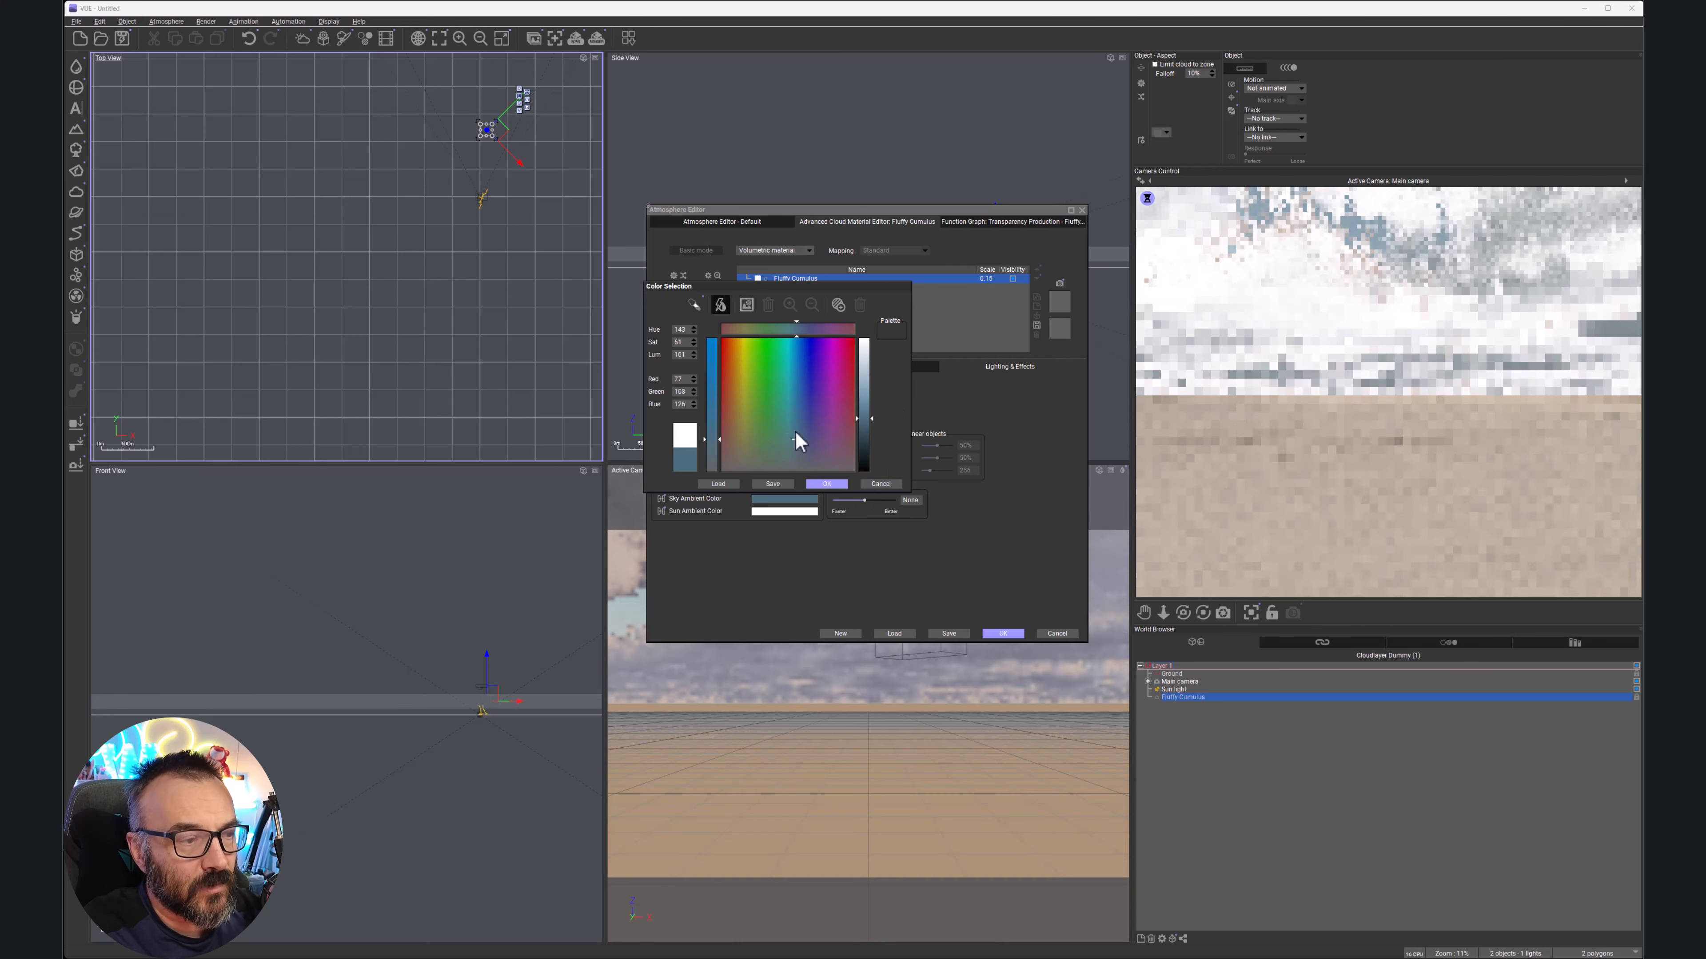
pyautogui.click(827, 484)
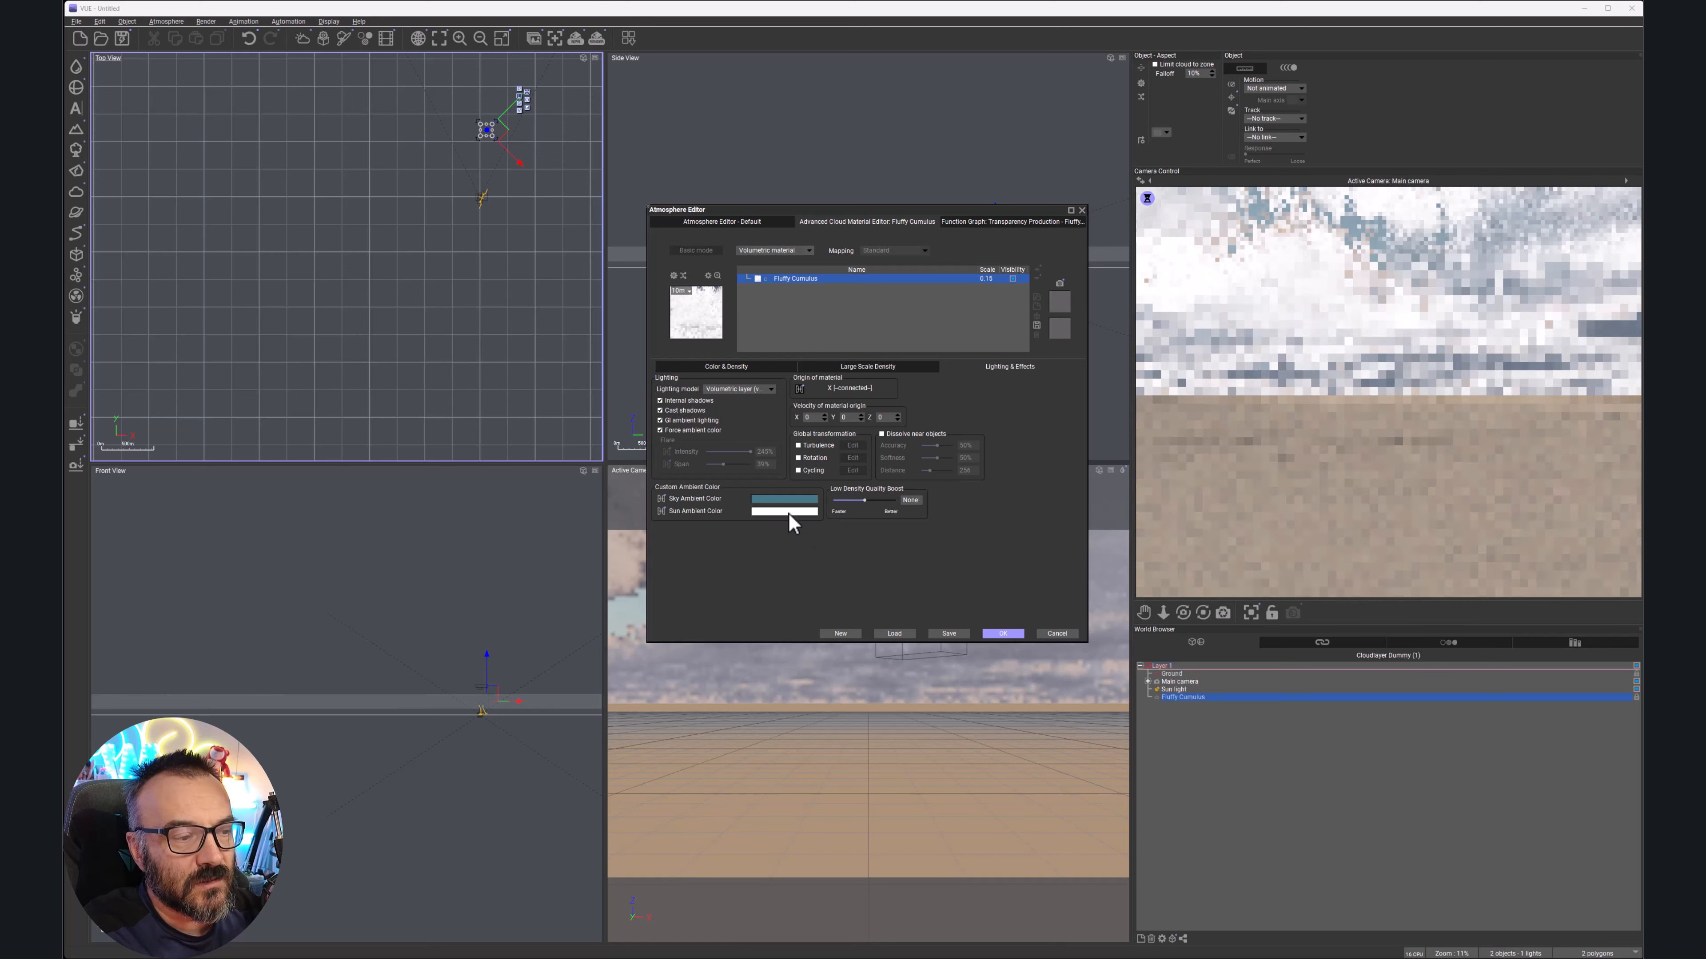
# Change the Fluffy Cumulus sun ambient colour from white to a warm beige
pyautogui.doubleClick(766, 512)
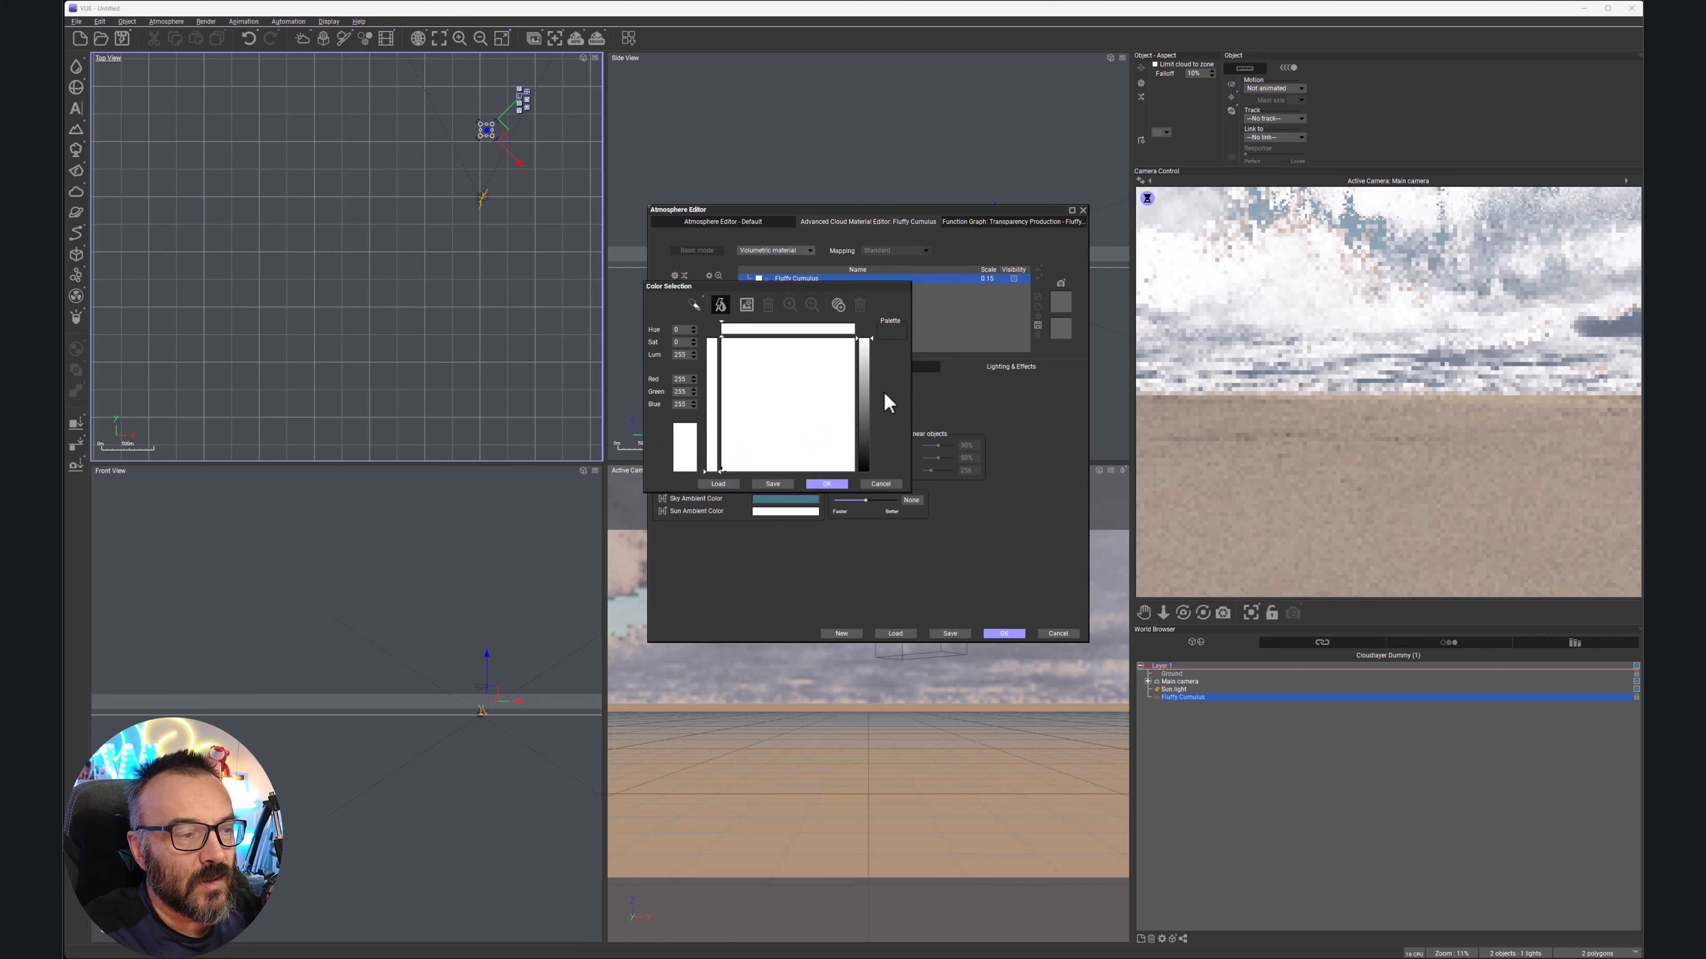
pyautogui.click(863, 411)
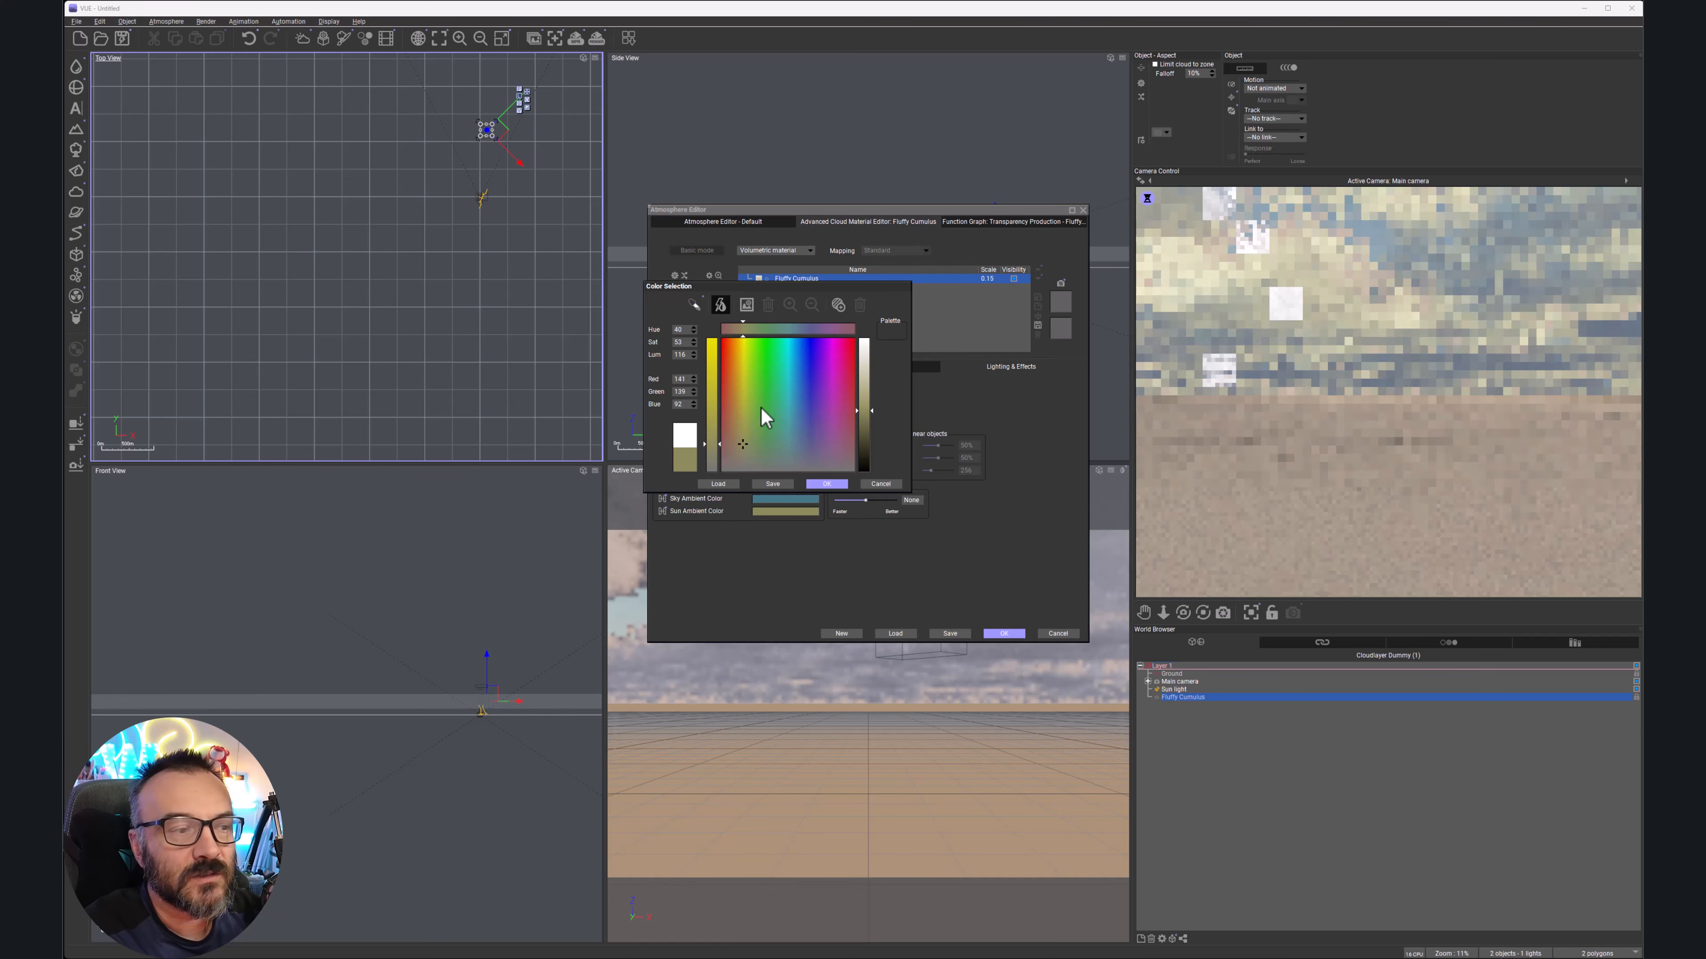
pyautogui.click(735, 433)
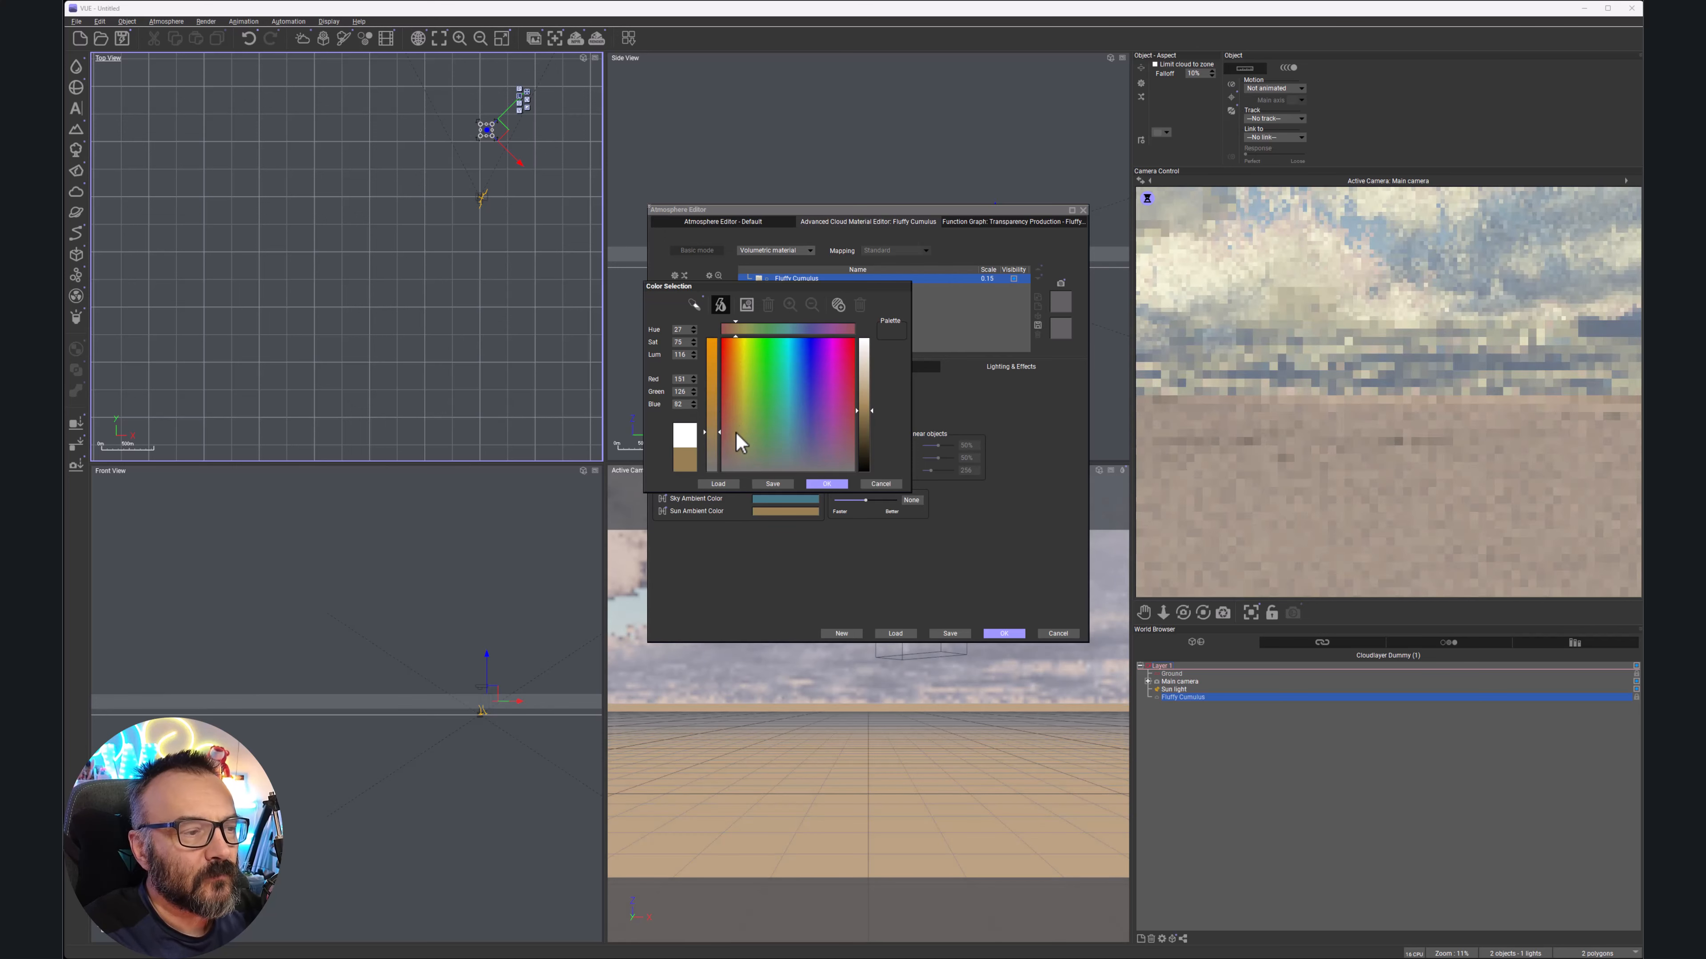
pyautogui.click(867, 386)
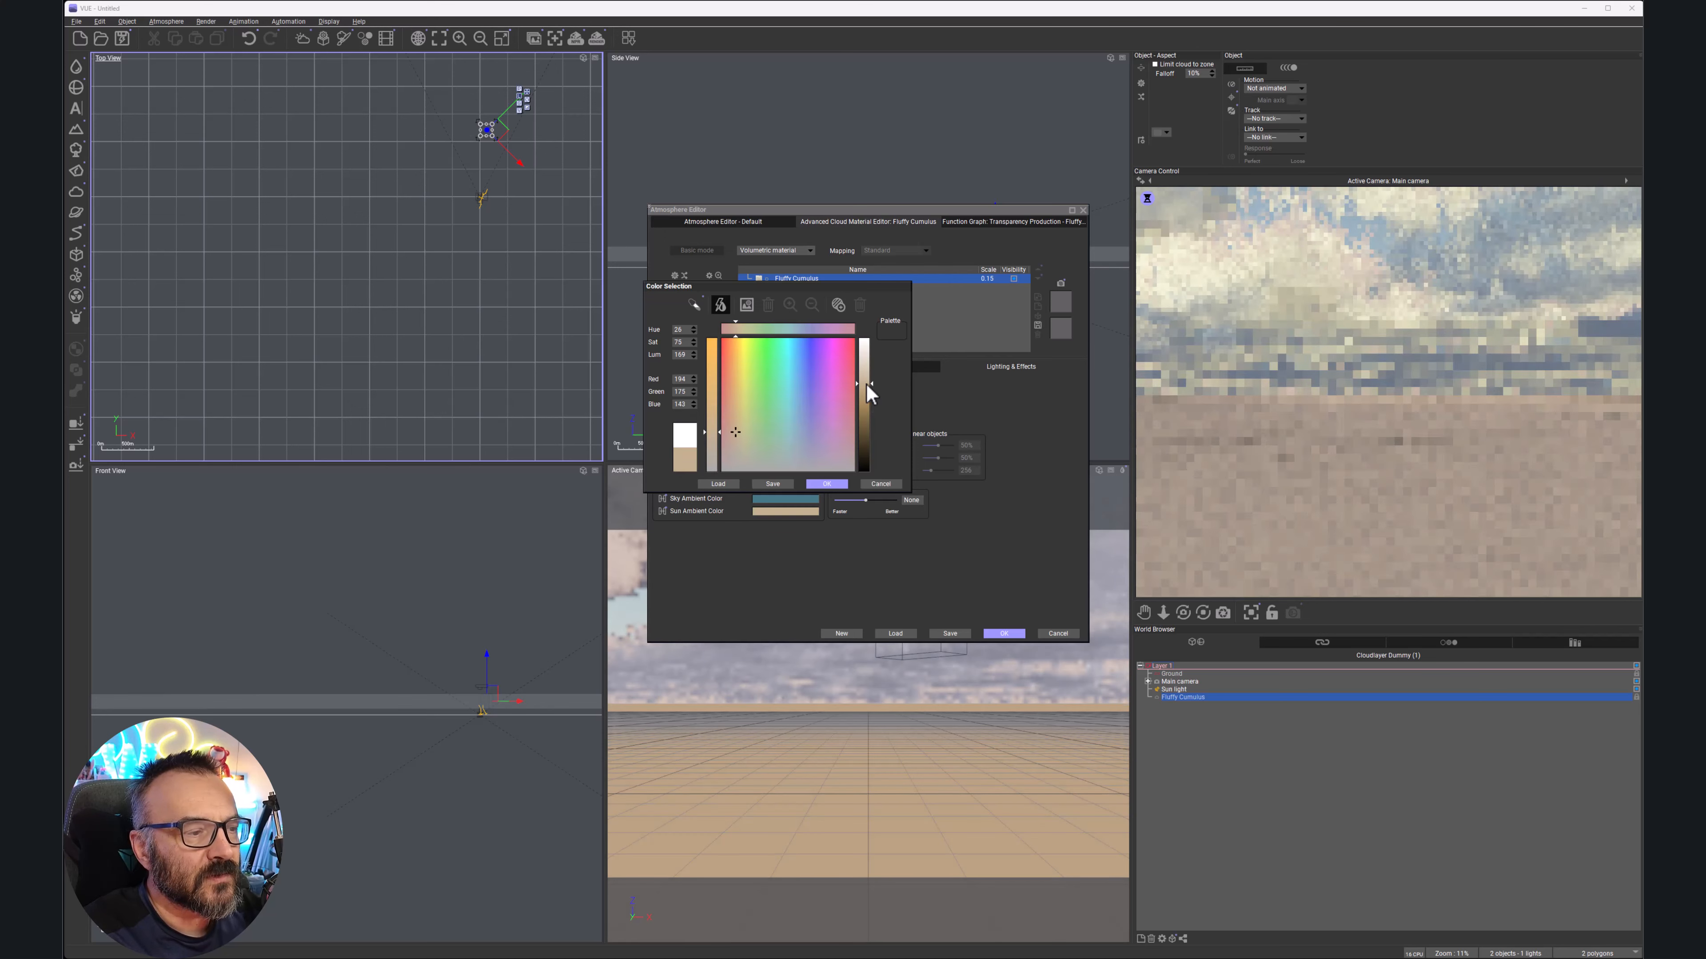
pyautogui.click(826, 483)
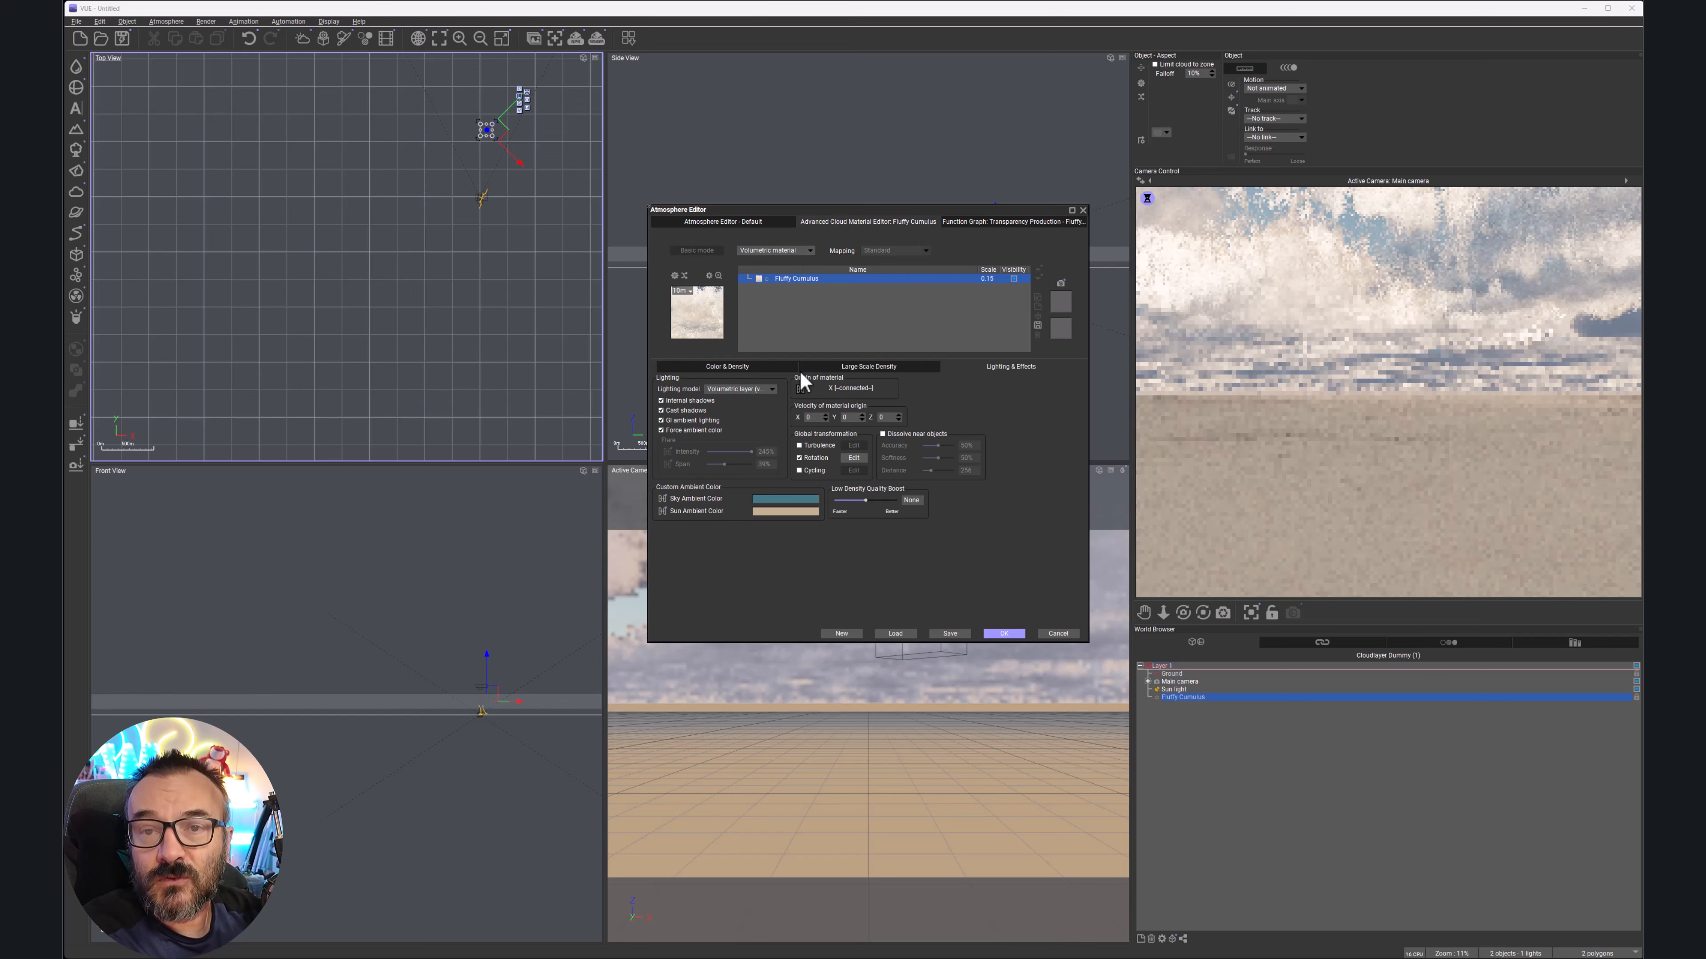
# Turn on 'Limit cloud to zone' and move the Atmosphere Editor aside to reveal the views
pyautogui.click(1155, 64)
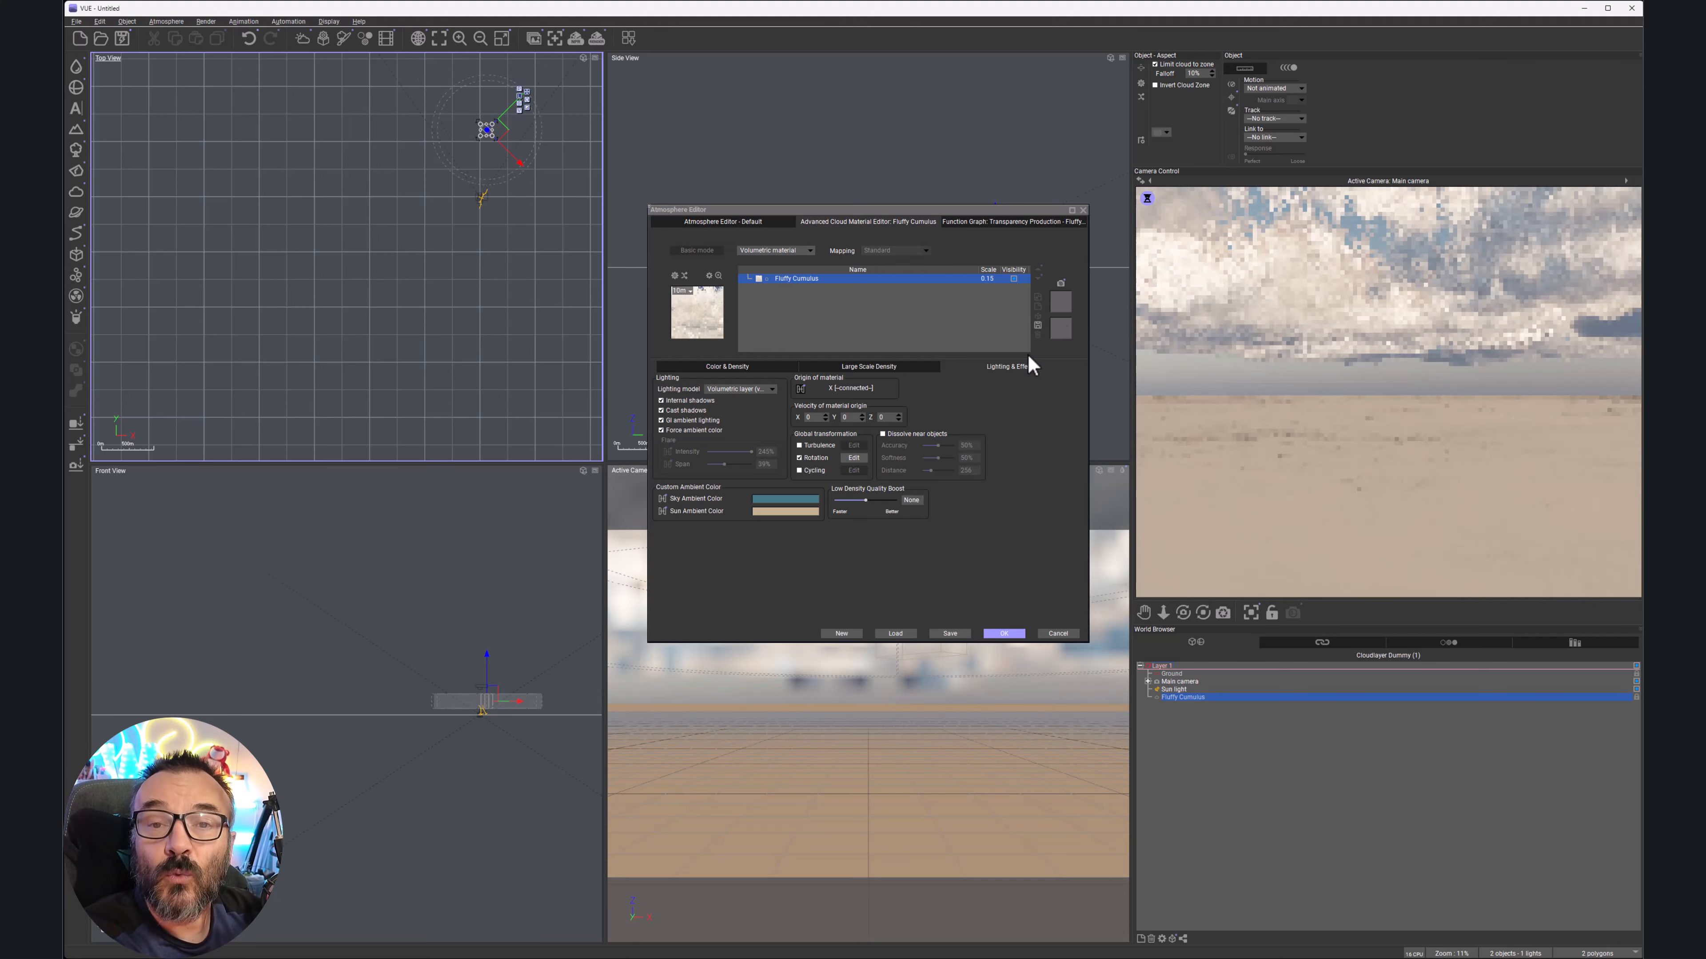
pyautogui.moveTo(925, 213); pyautogui.dragTo(667, 221)
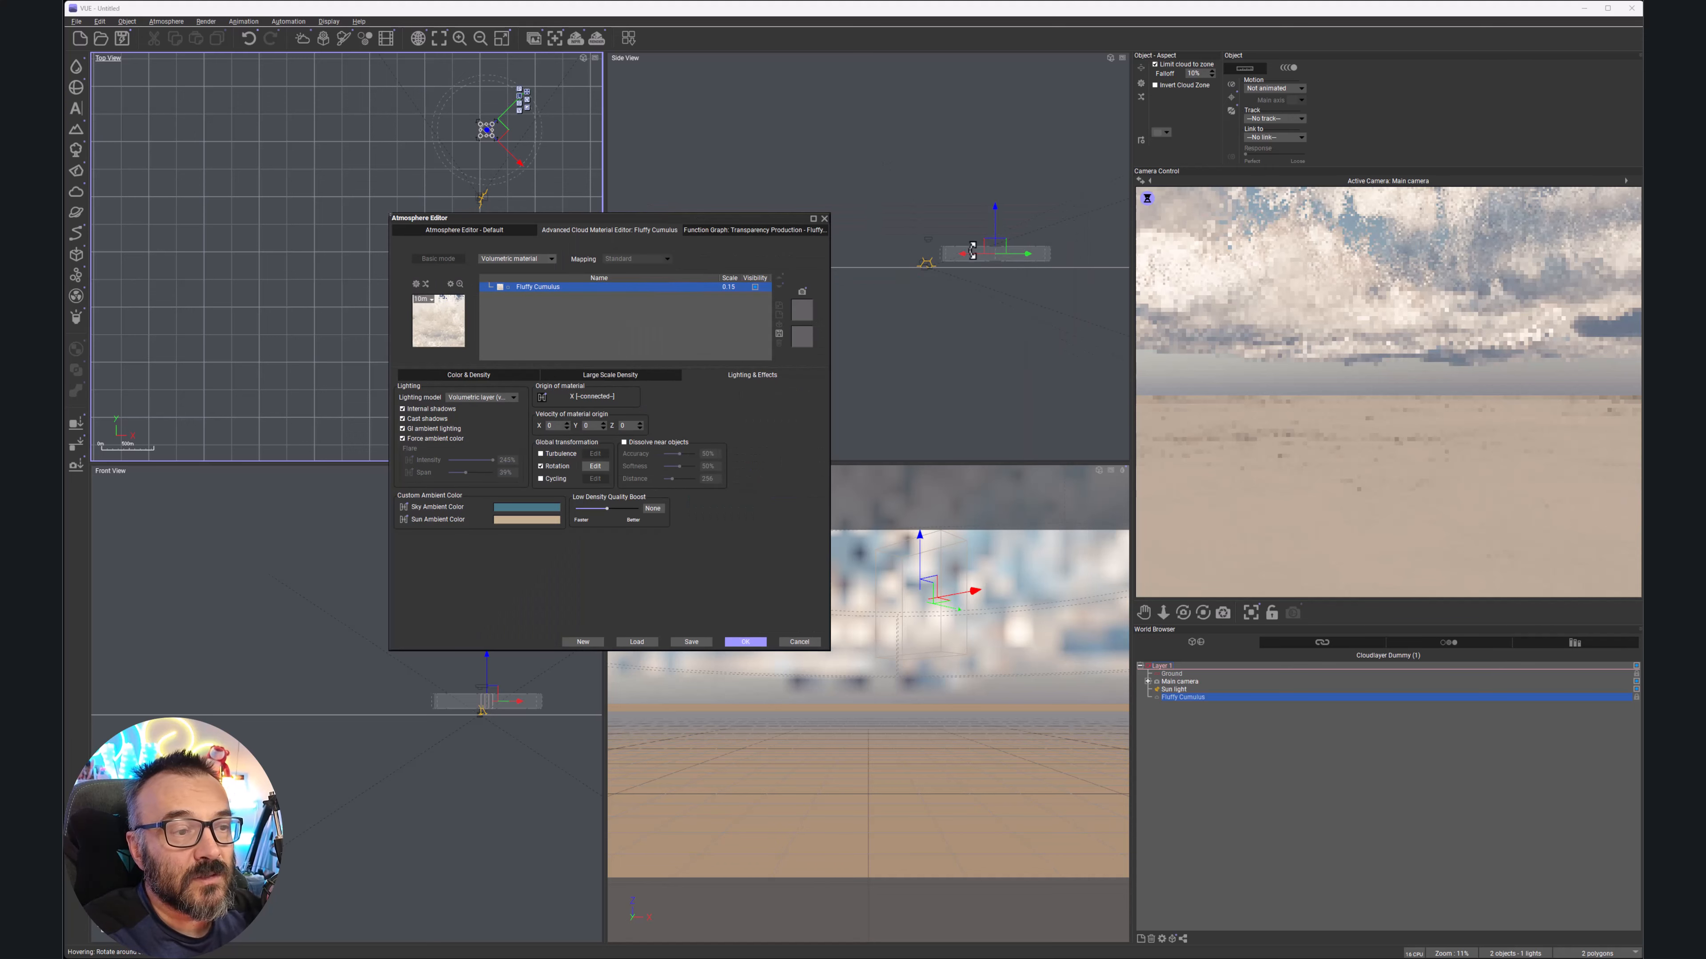
# Shift the cloud layer along its green axis and tilt the main camera up toward the clouds
pyautogui.moveTo(1014, 254); pyautogui.dragTo(1036, 254)
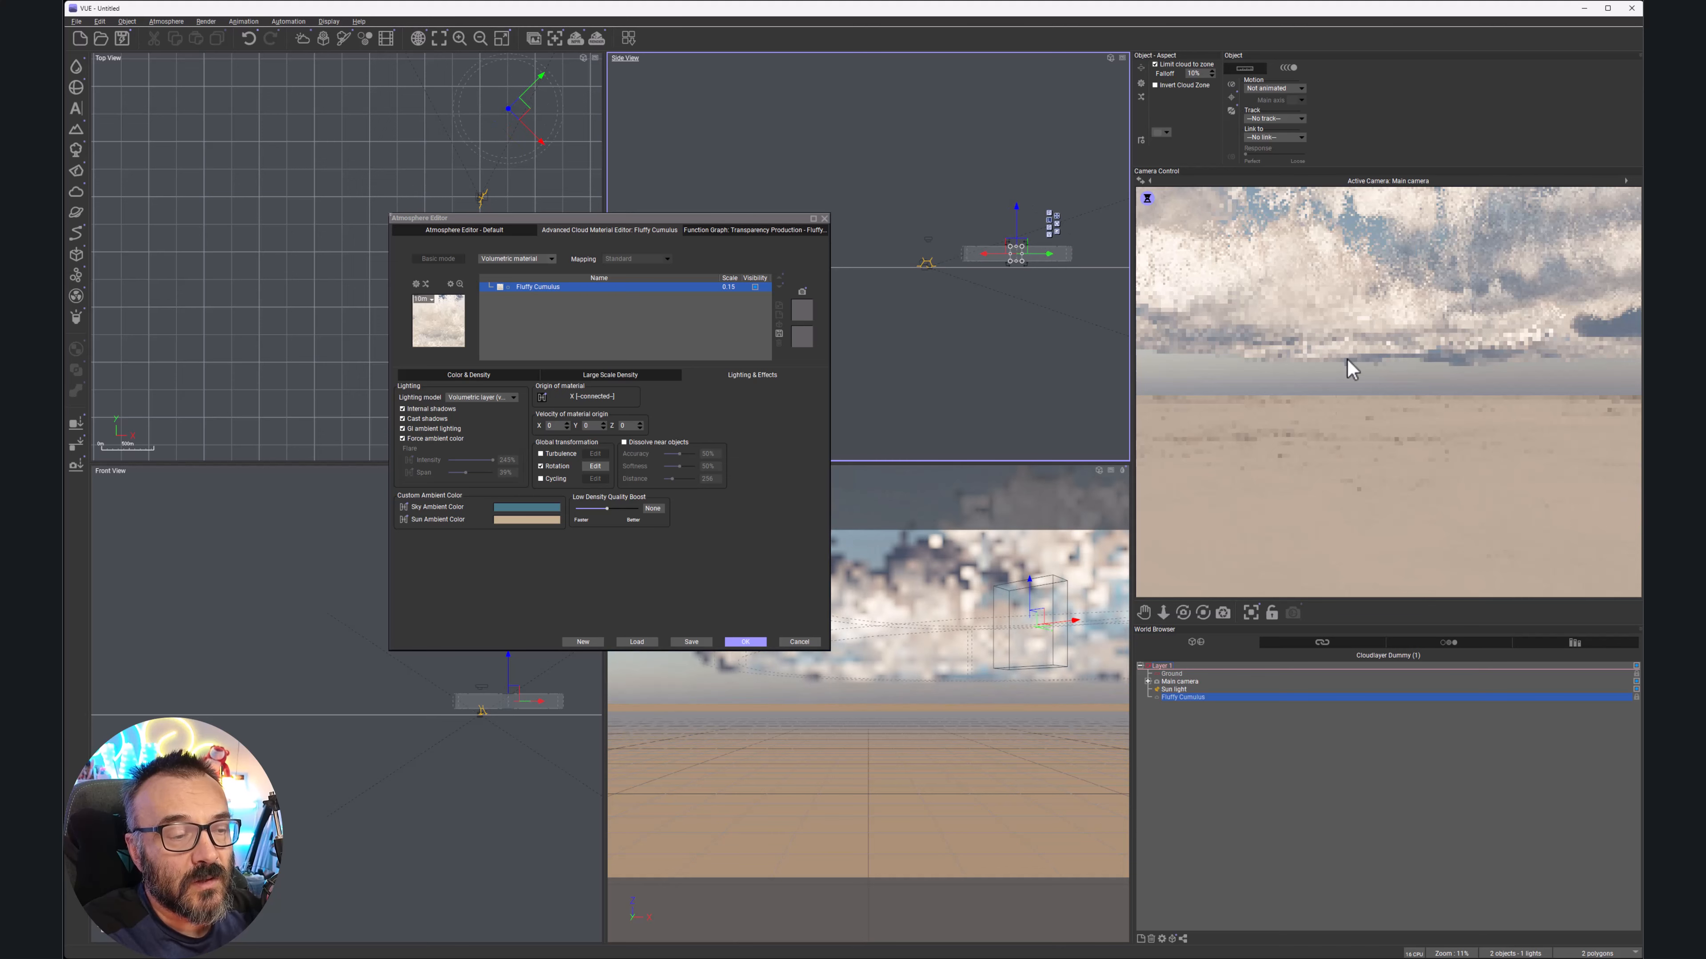
pyautogui.moveTo(1186, 610); pyautogui.dragTo(1209, 530)
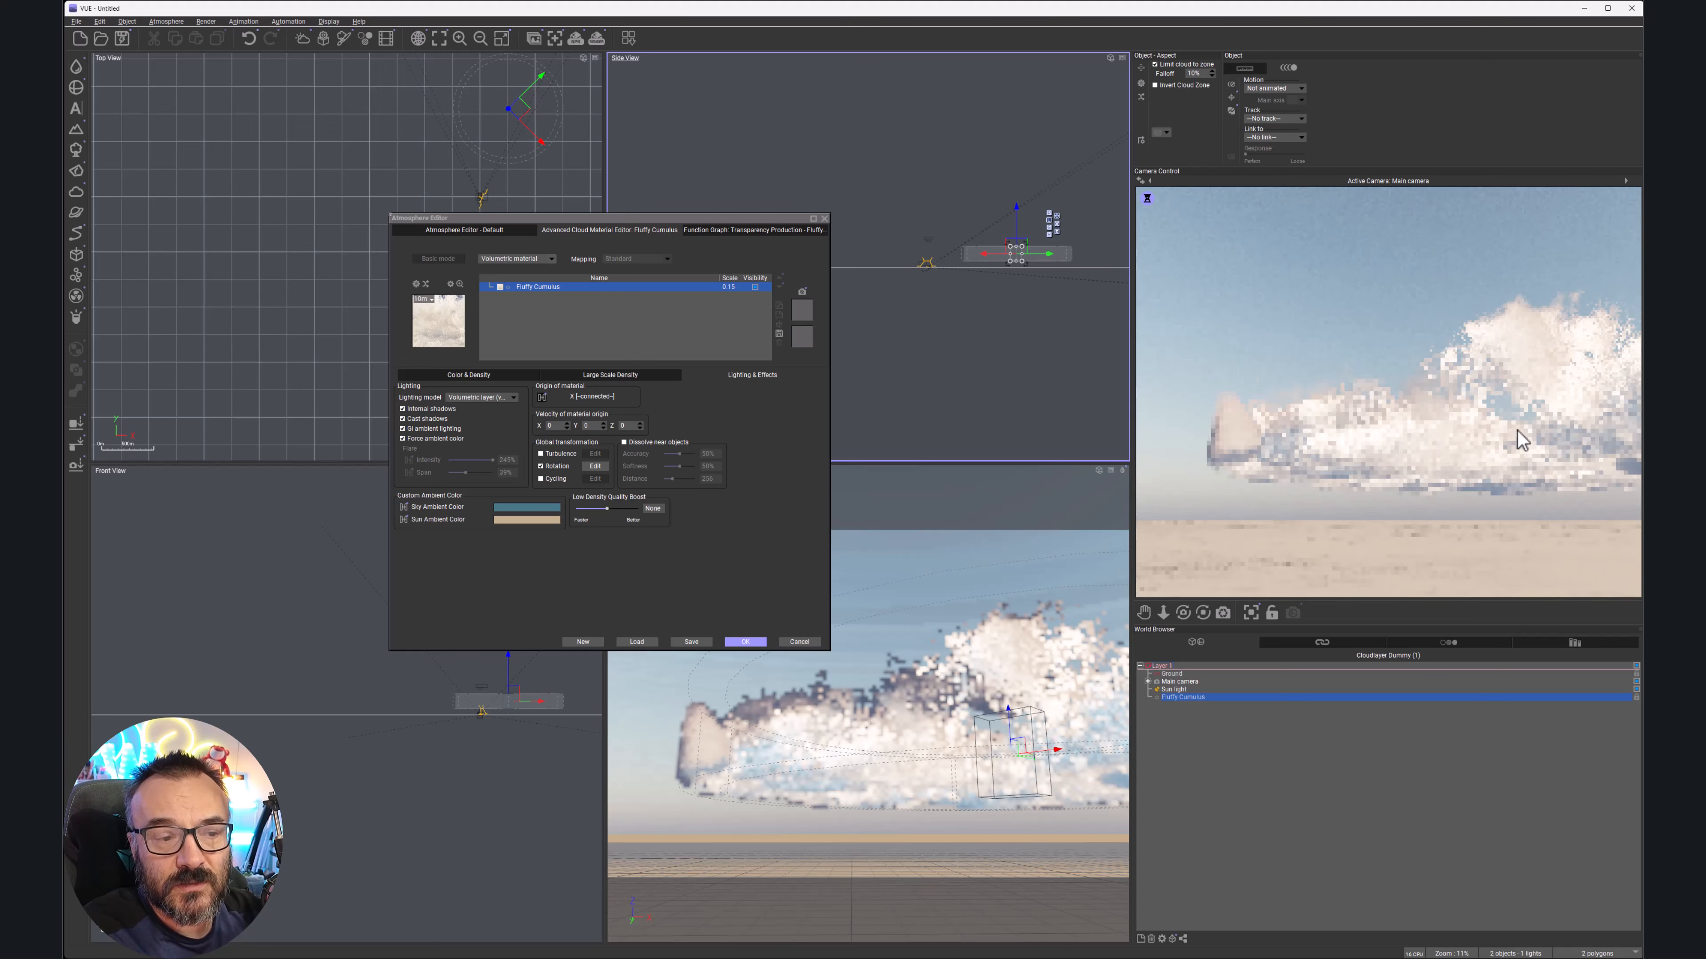
pyautogui.moveTo(781, 223); pyautogui.dragTo(953, 220)
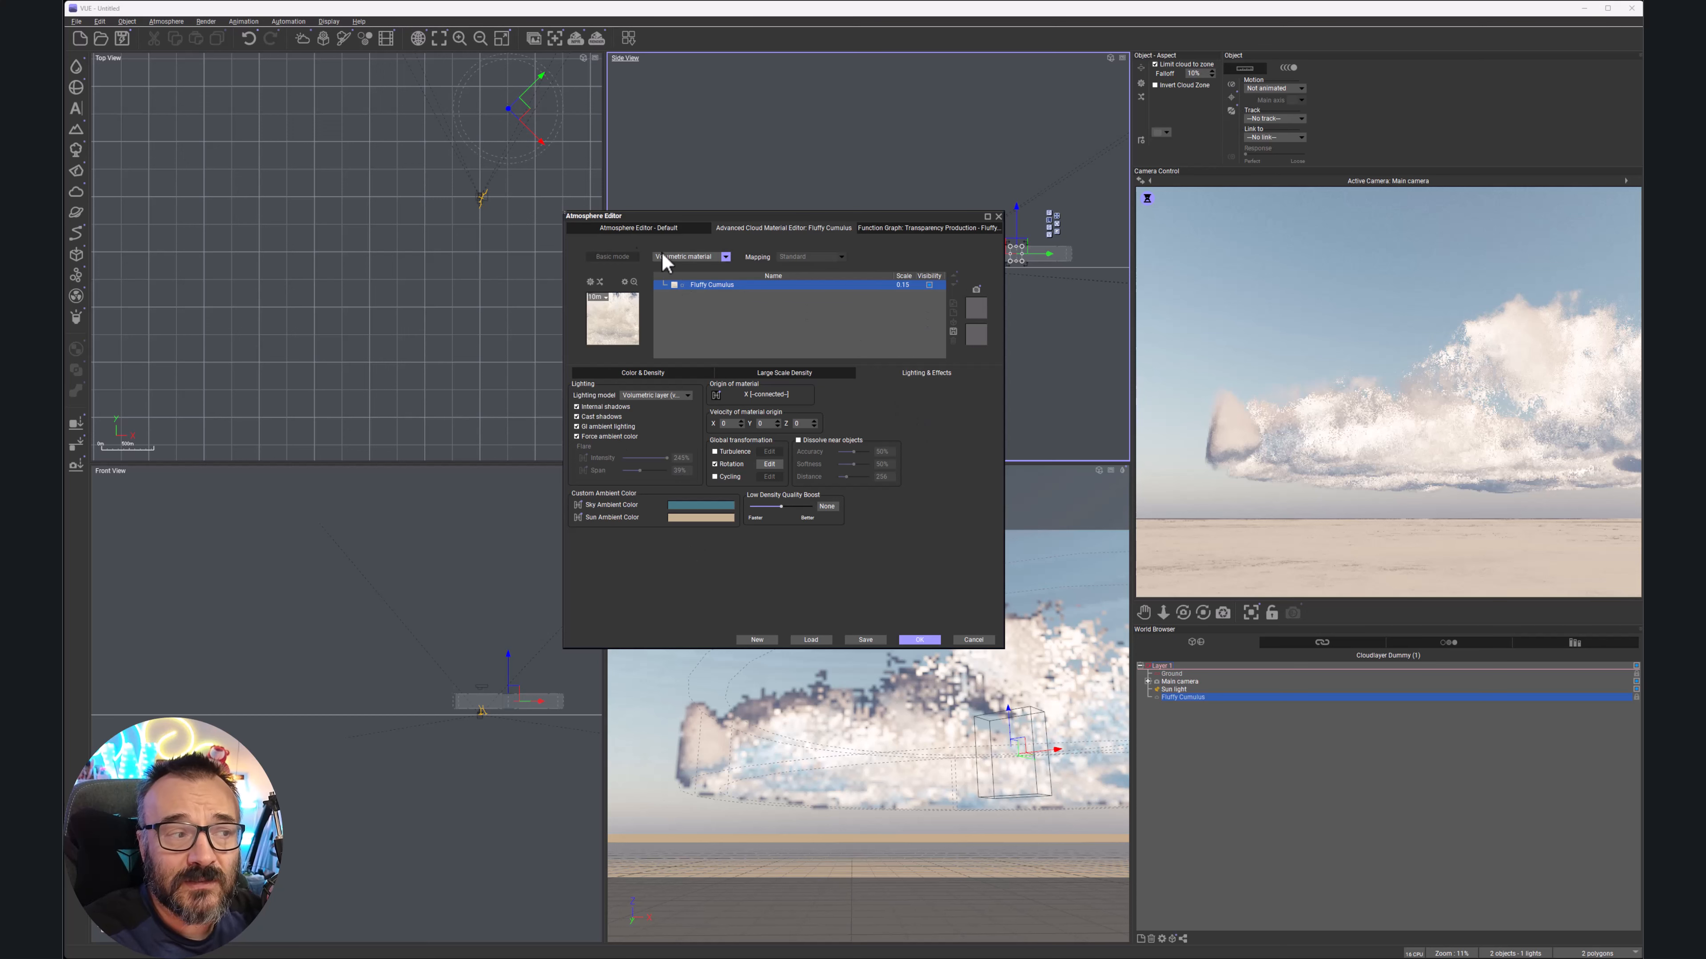
# Keep the cloud as a volumetric material and return to the Clouds tab layer settings
pyautogui.click(726, 257)
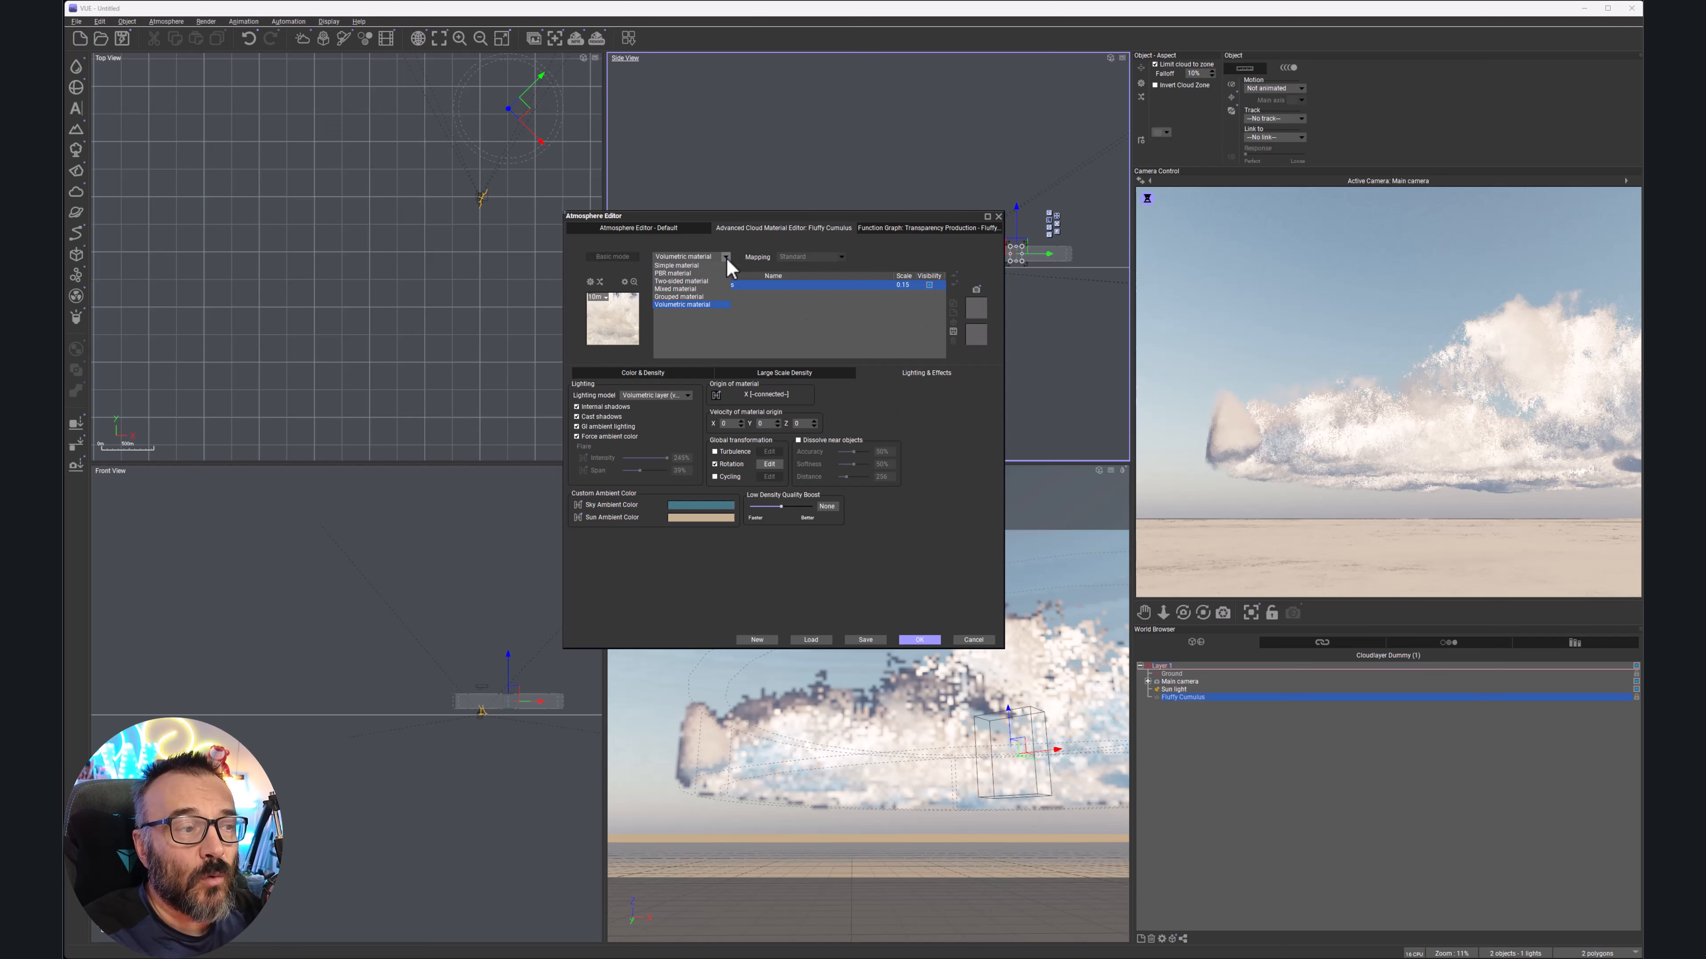
pyautogui.click(974, 440)
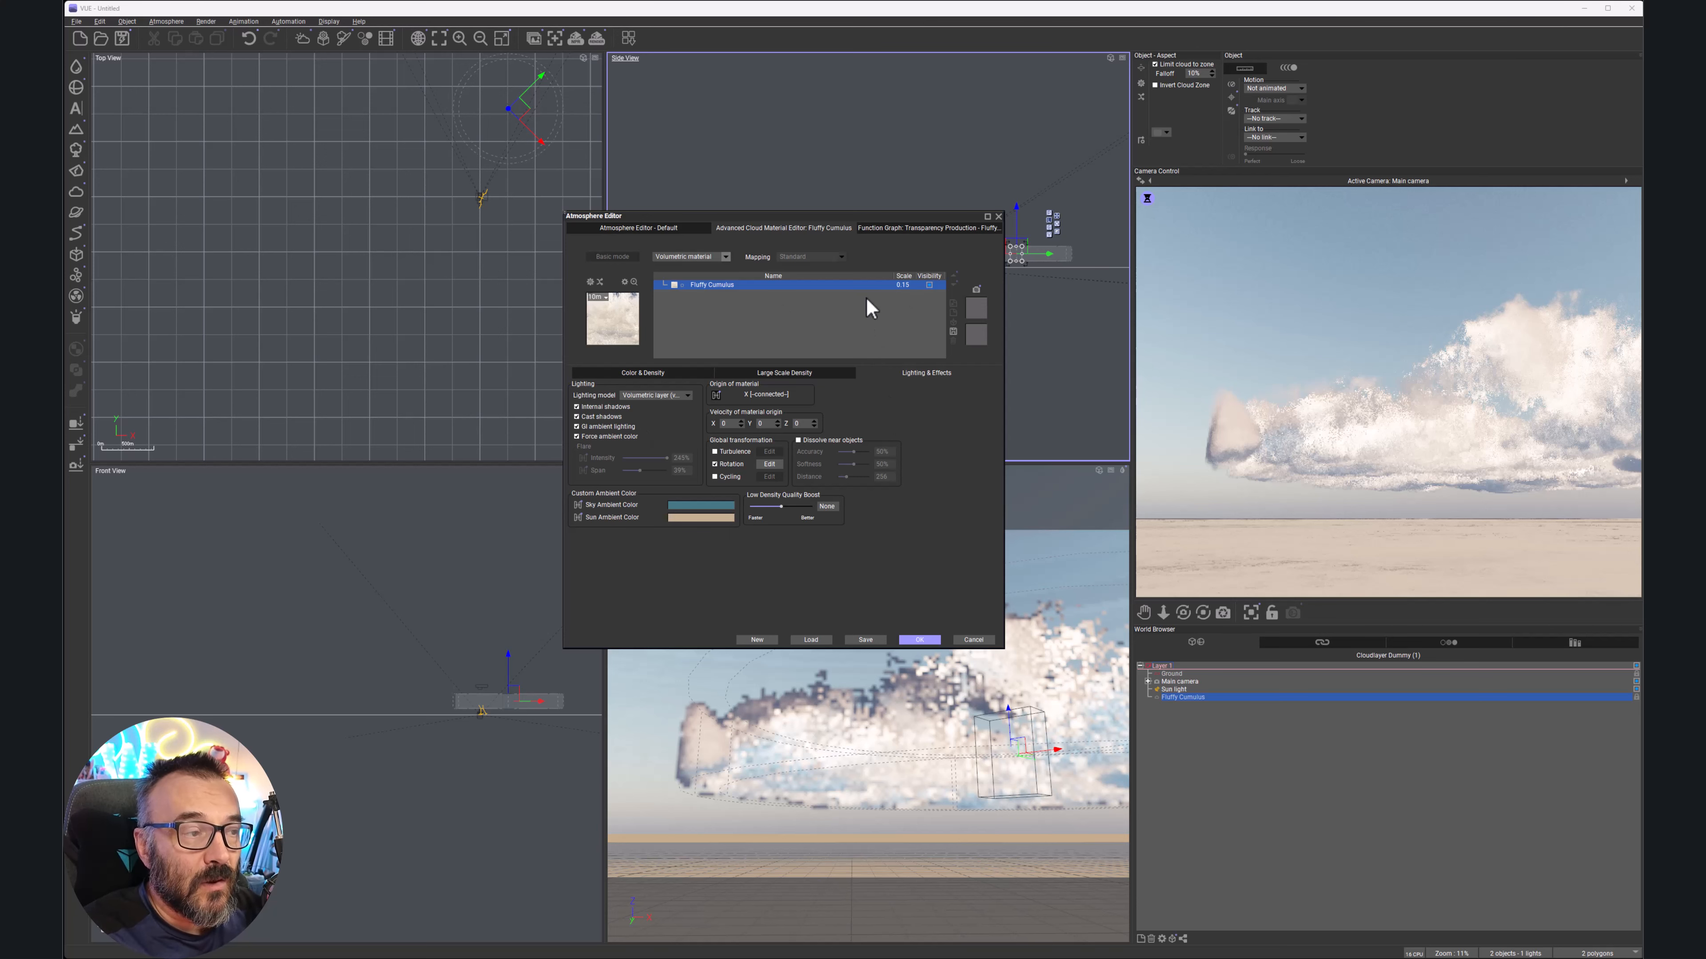
pyautogui.click(635, 228)
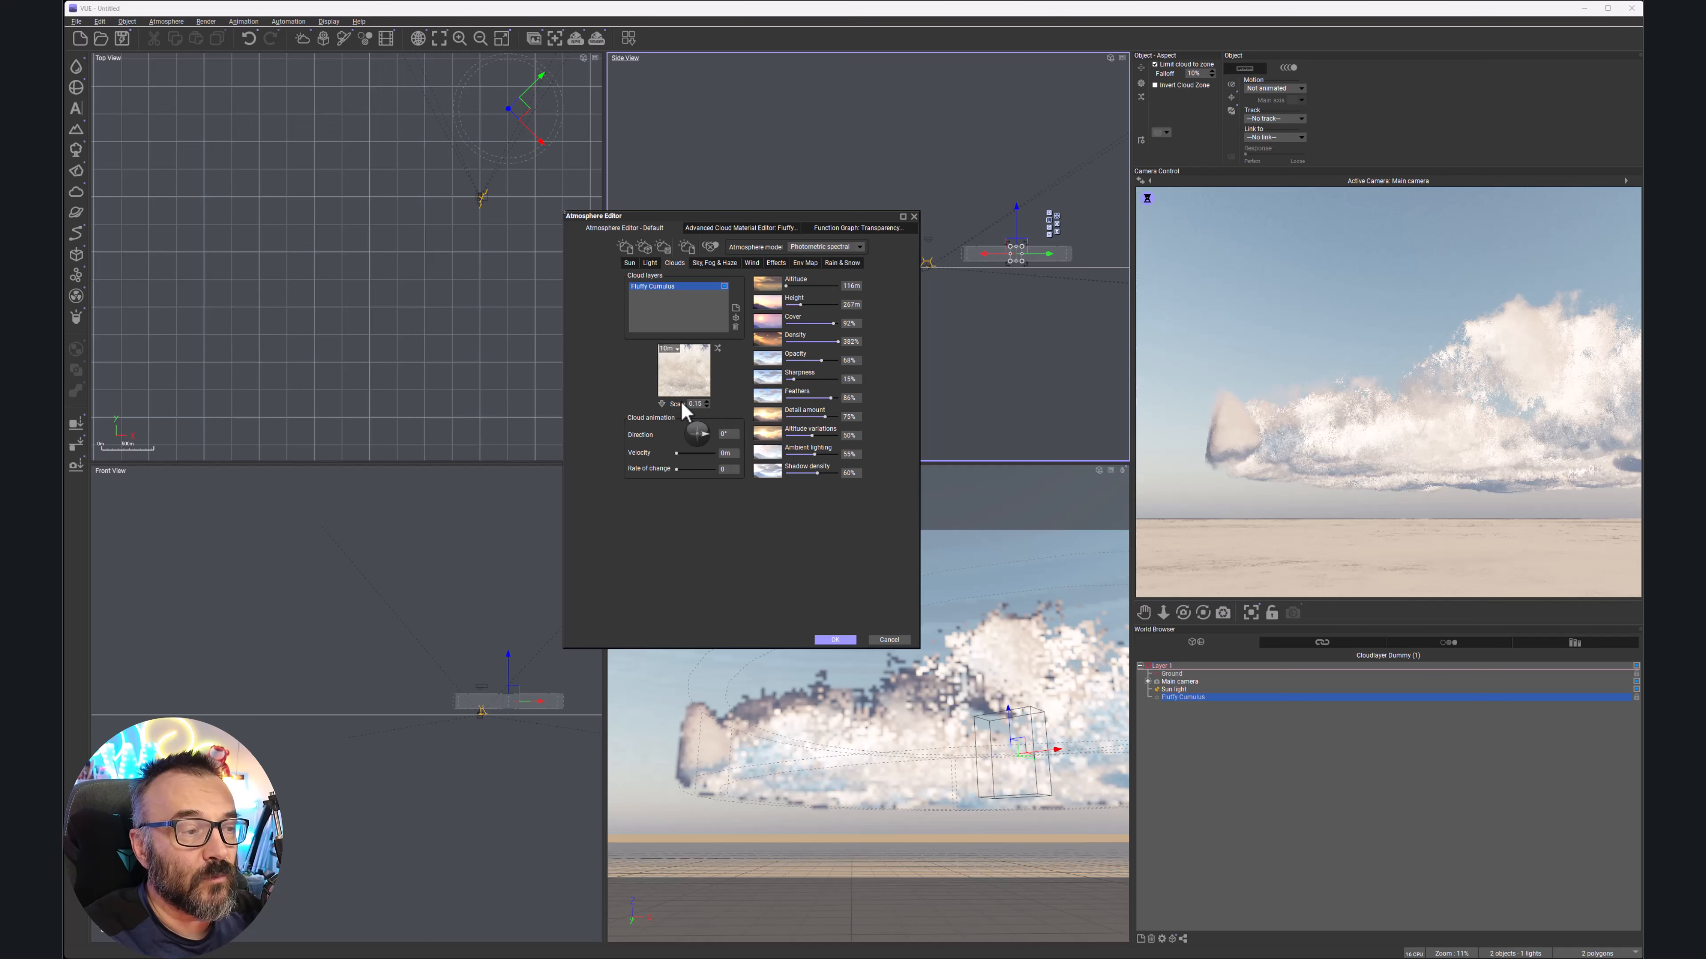
# Raise the cloud layer, set its height to 483 m, and stretch the zone taller then lower it
pyautogui.click(706, 403)
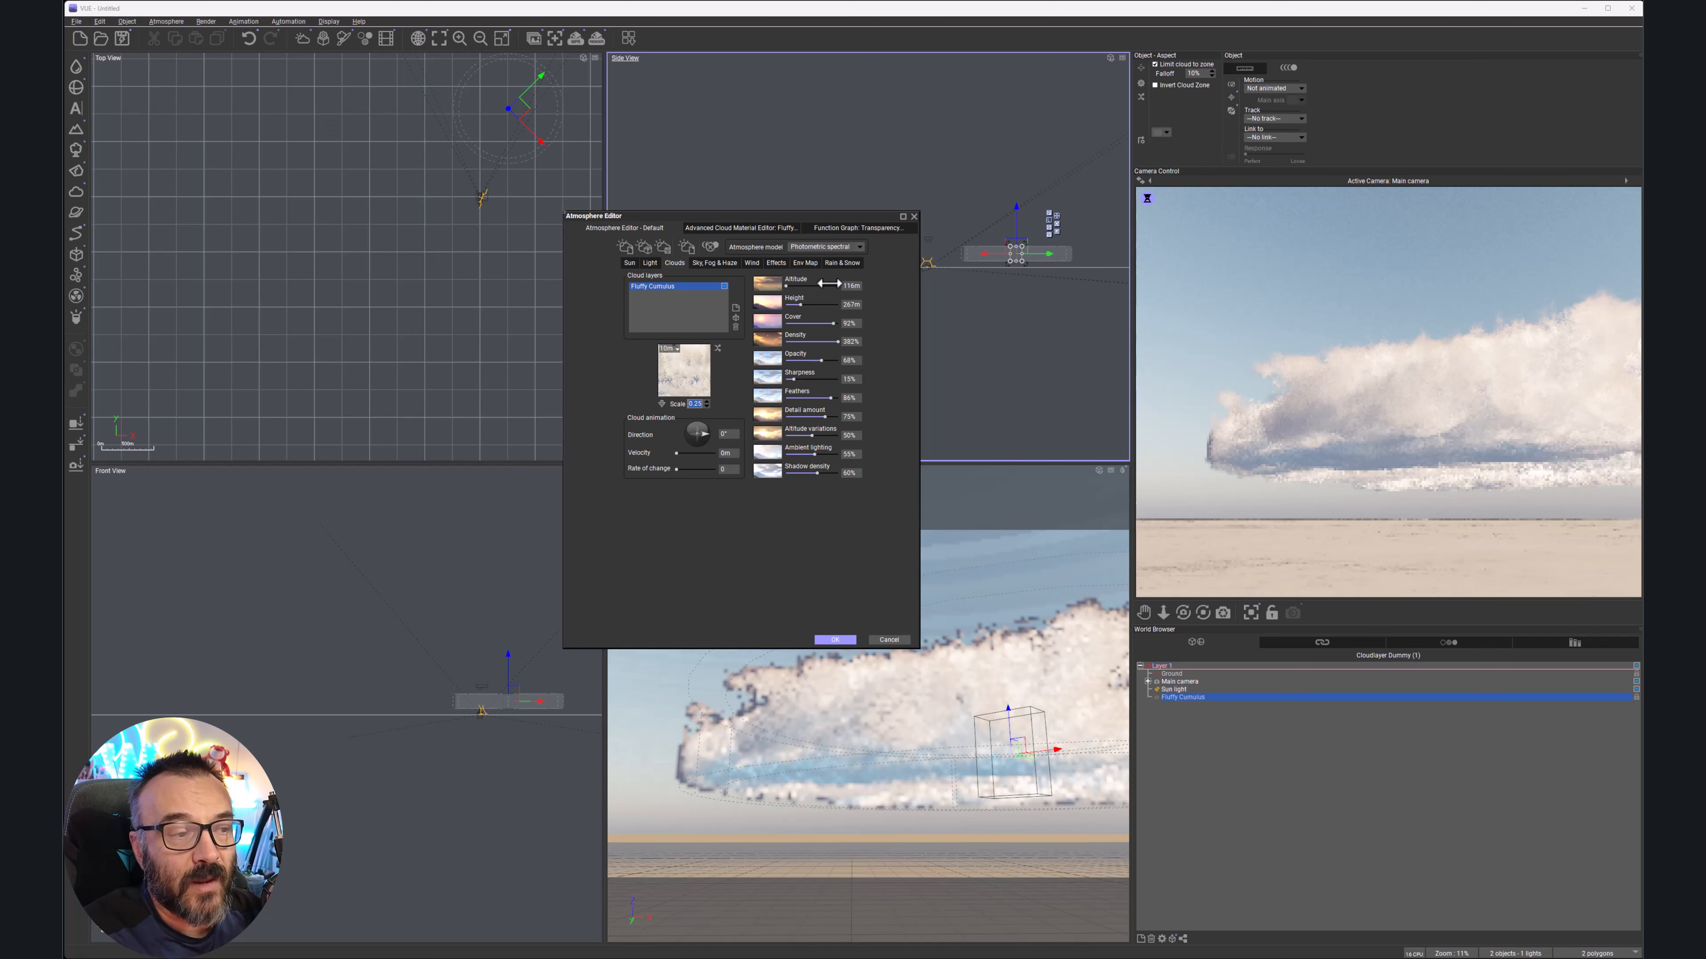
pyautogui.moveTo(1020, 215)
pyautogui.mouseDown()
pyautogui.moveTo(1019, 172)
pyautogui.moveTo(1020, 202)
pyautogui.mouseUp()
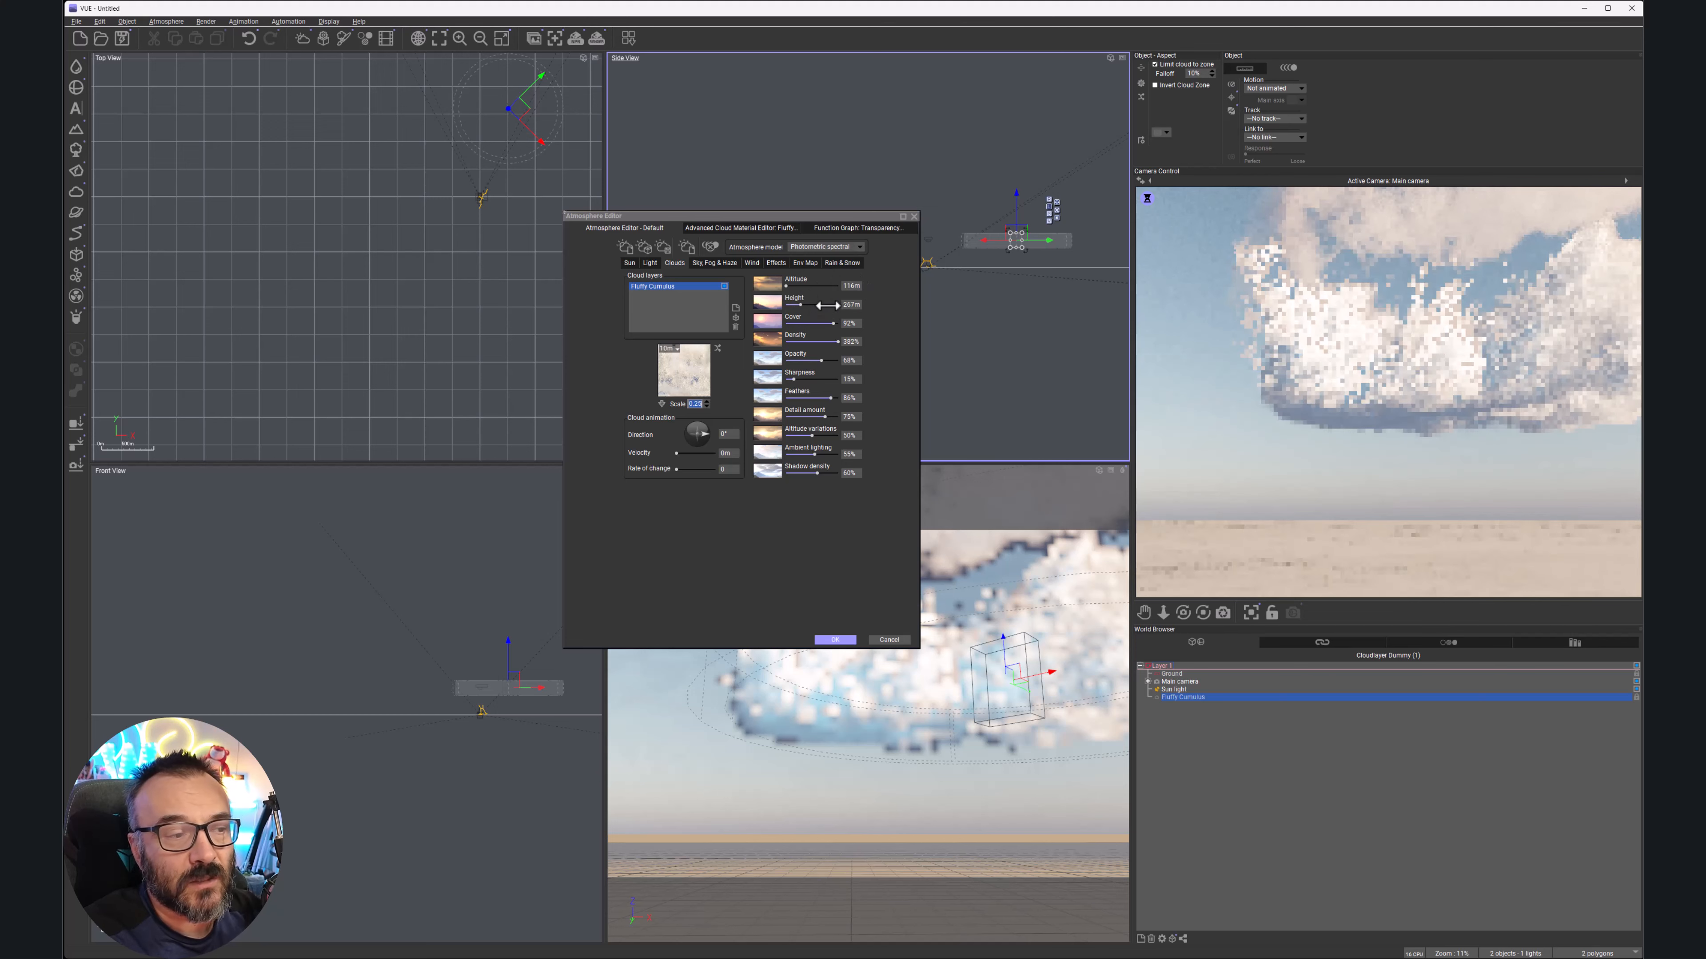
pyautogui.moveTo(801, 304); pyautogui.dragTo(812, 303)
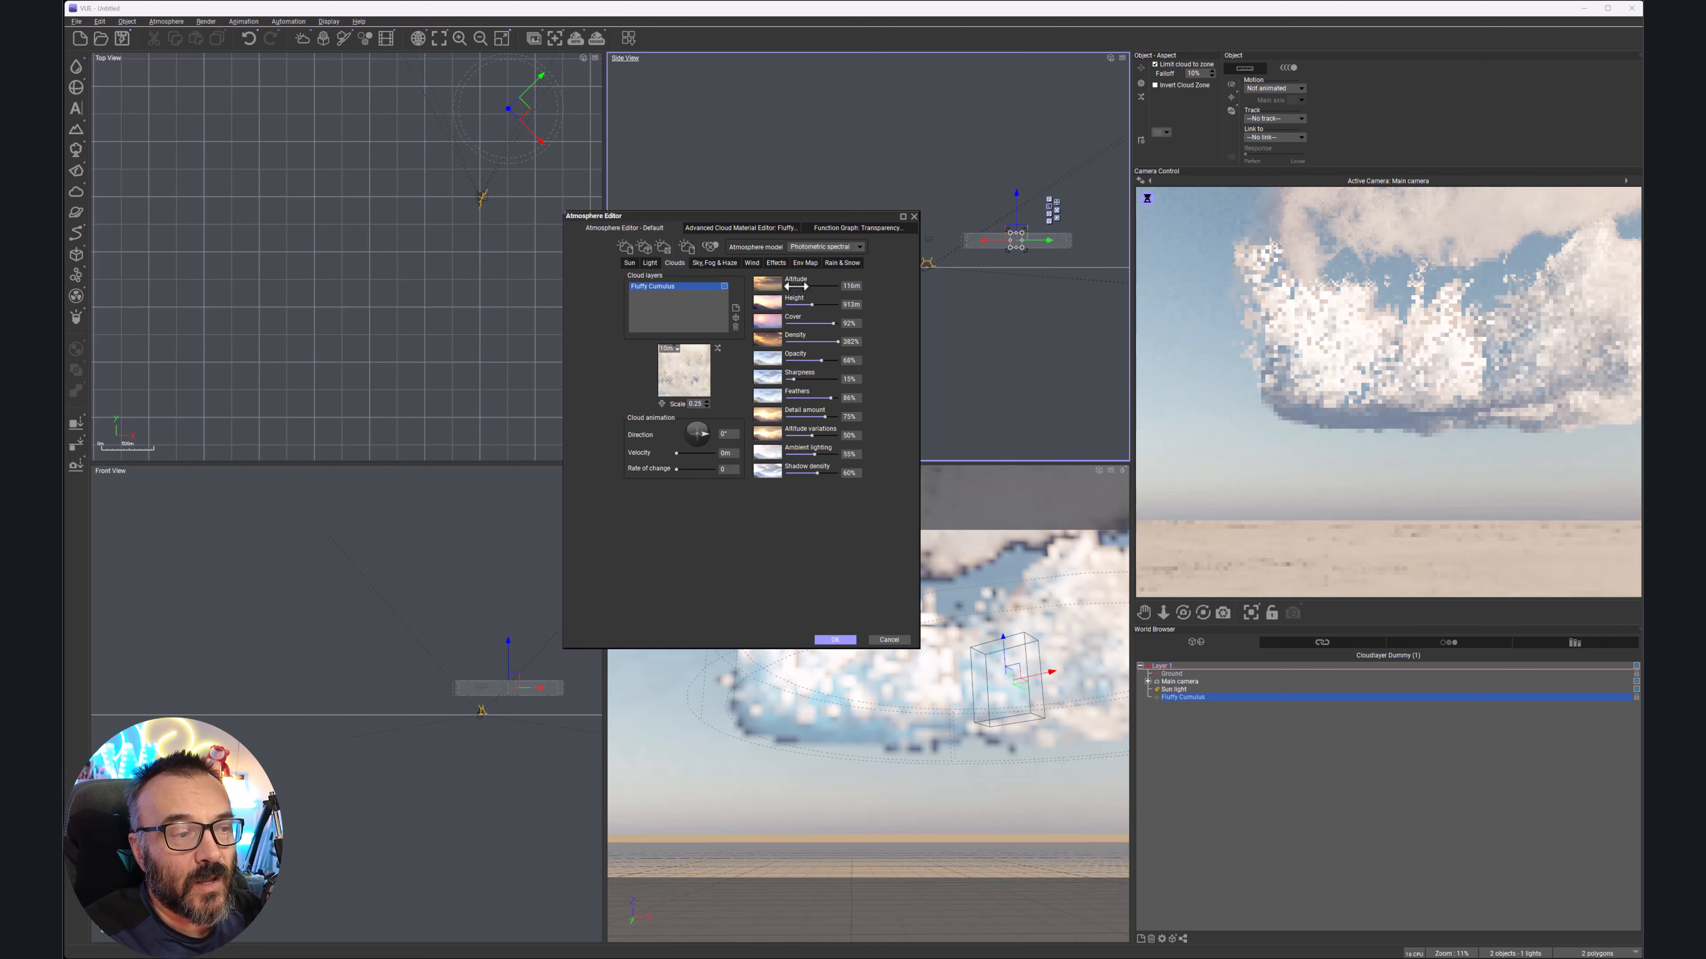
pyautogui.moveTo(1016, 232)
pyautogui.mouseDown()
pyautogui.moveTo(1017, 193)
pyautogui.moveTo(1015, 207)
pyautogui.mouseUp()
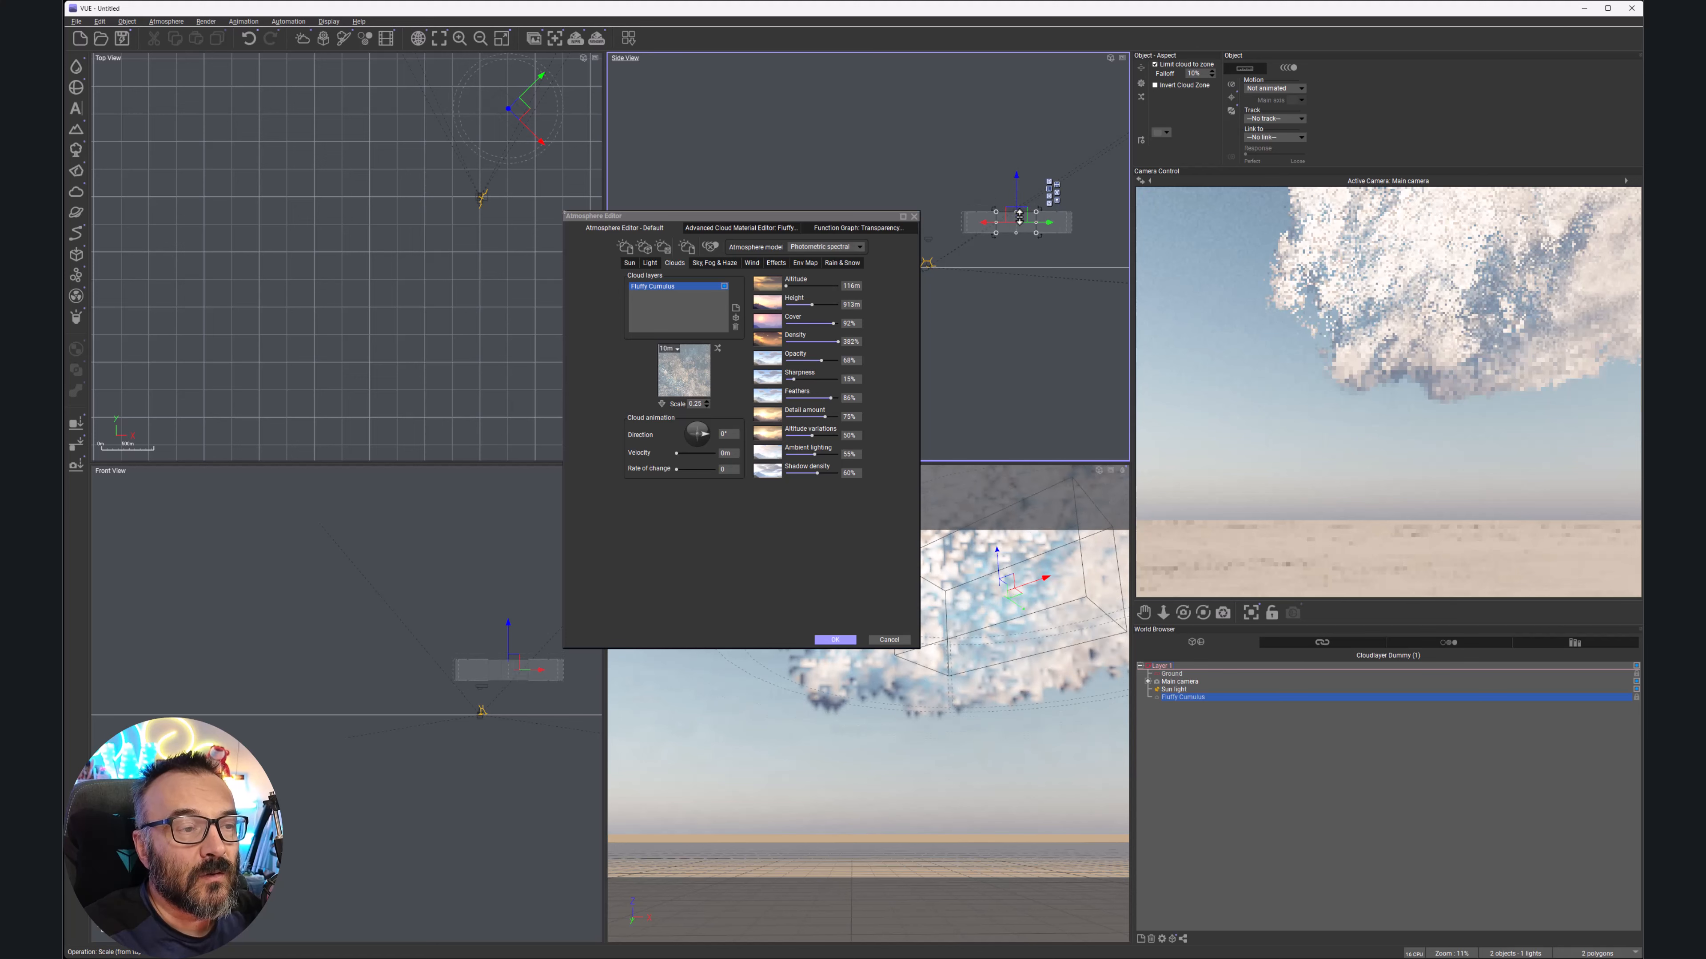
pyautogui.moveTo(1017, 179); pyautogui.dragTo(1016, 196)
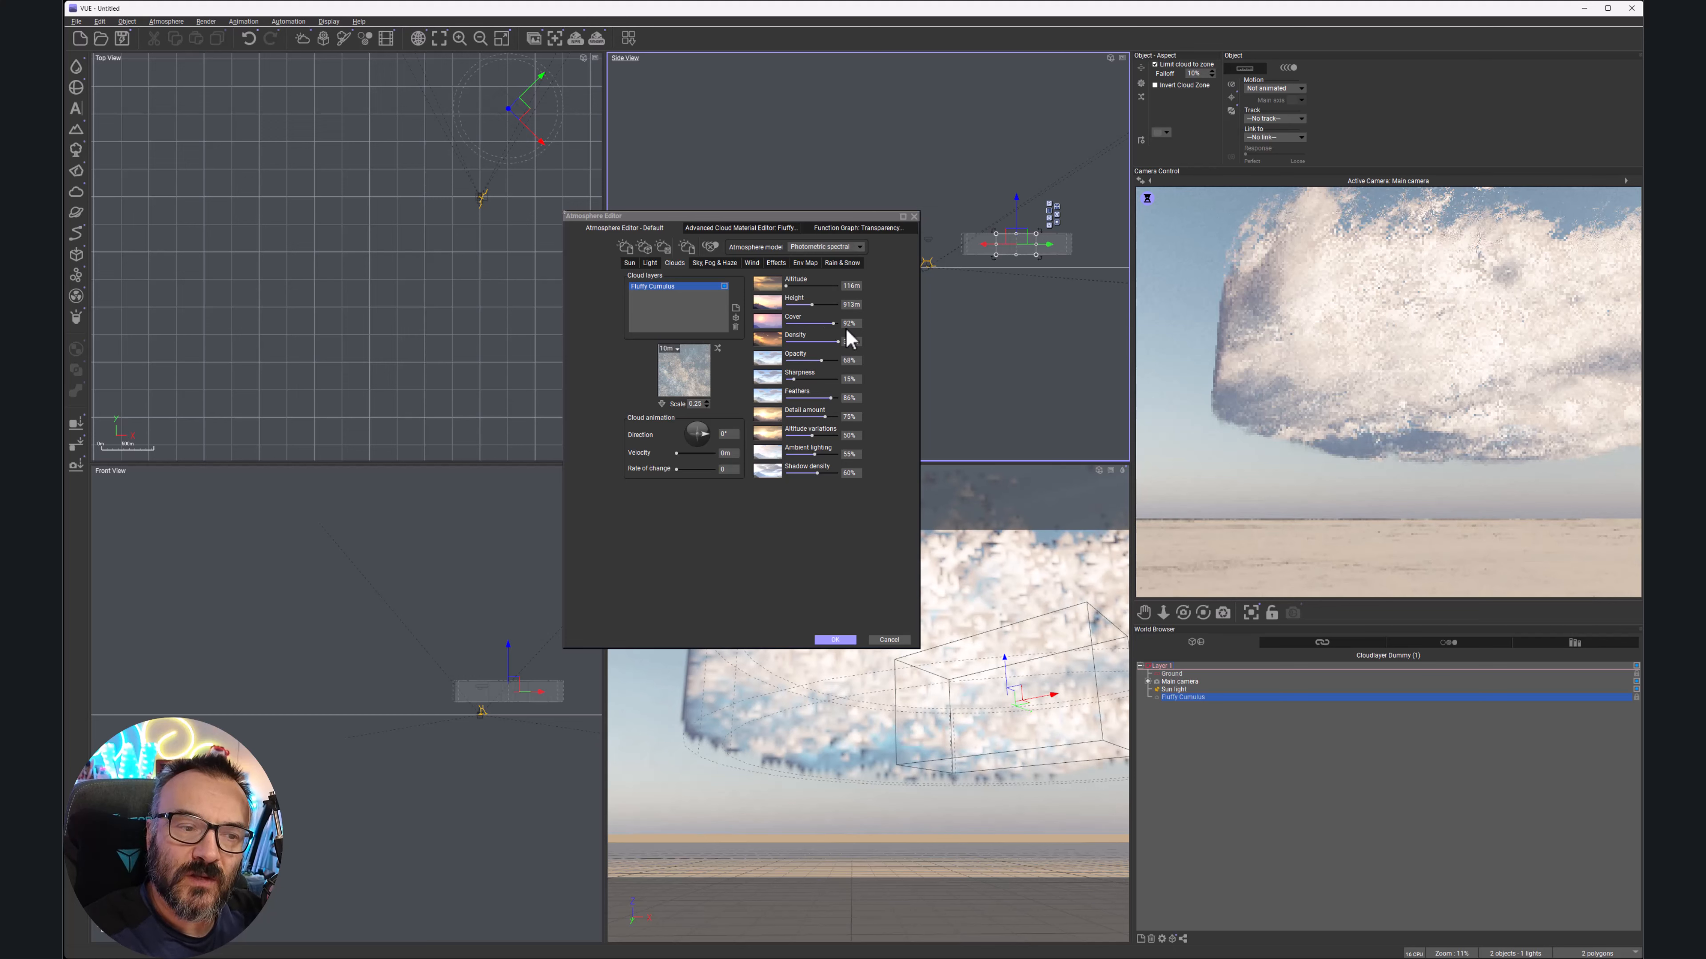
# Try Fluffy Cumulus cover at 100% and 500%, then settle on 25%
pyautogui.moveTo(836, 324); pyautogui.dragTo(881, 329)
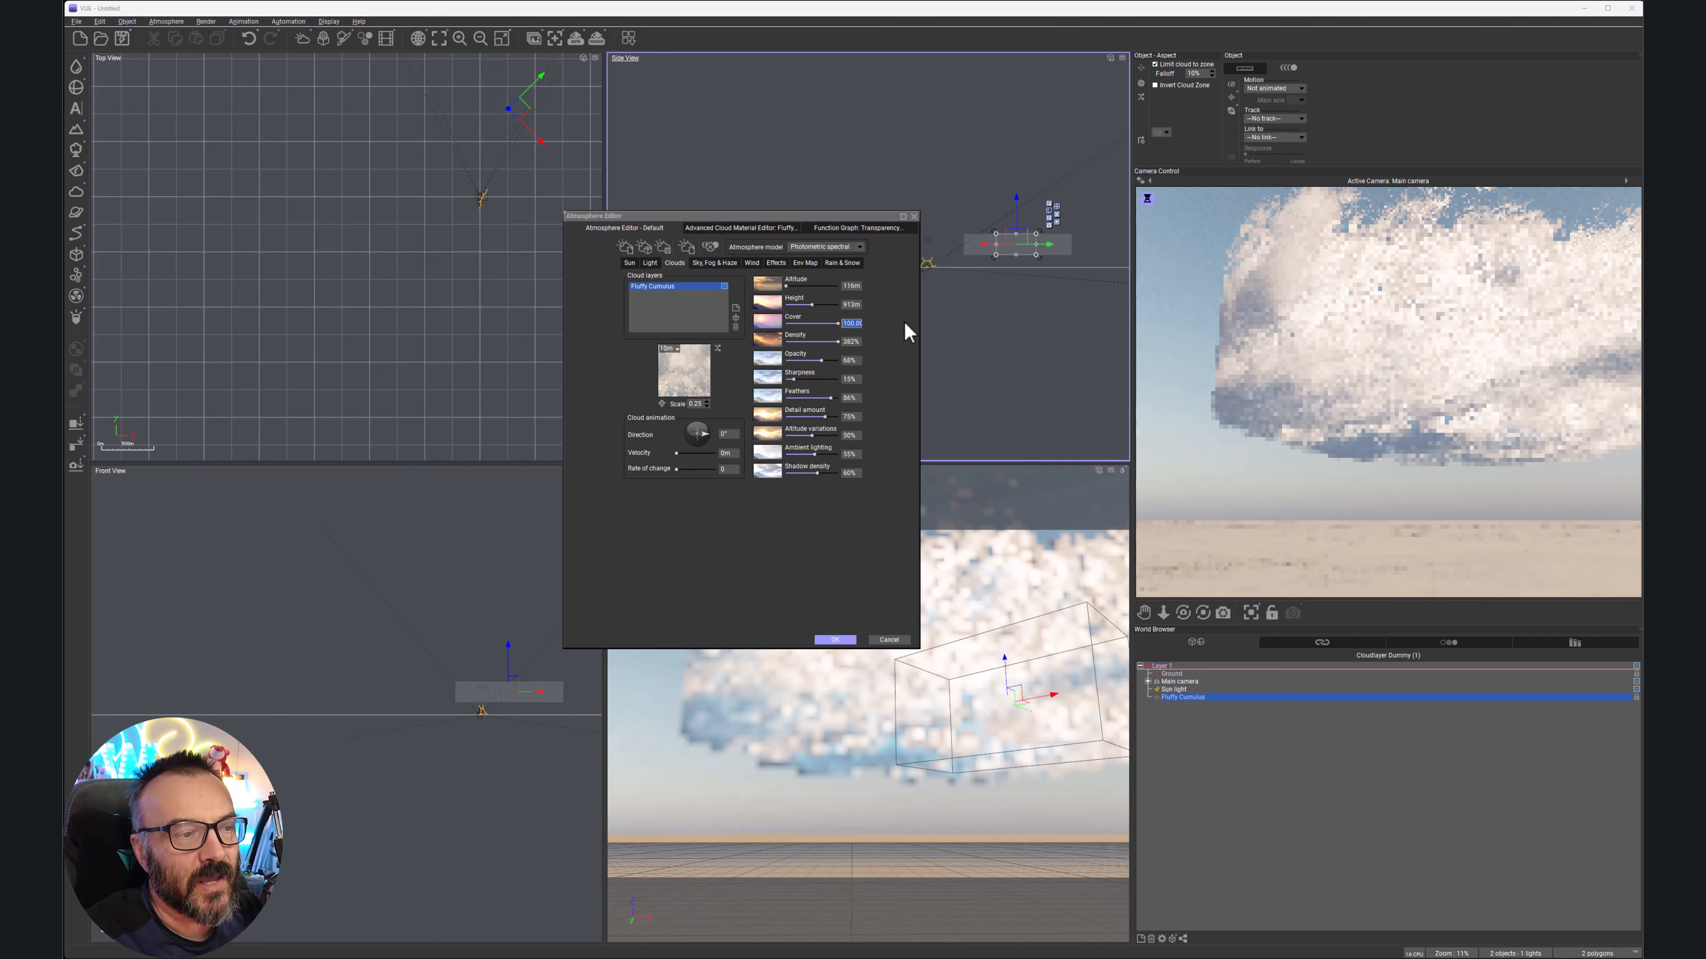
pyautogui.write('500')
pyautogui.press('Return')
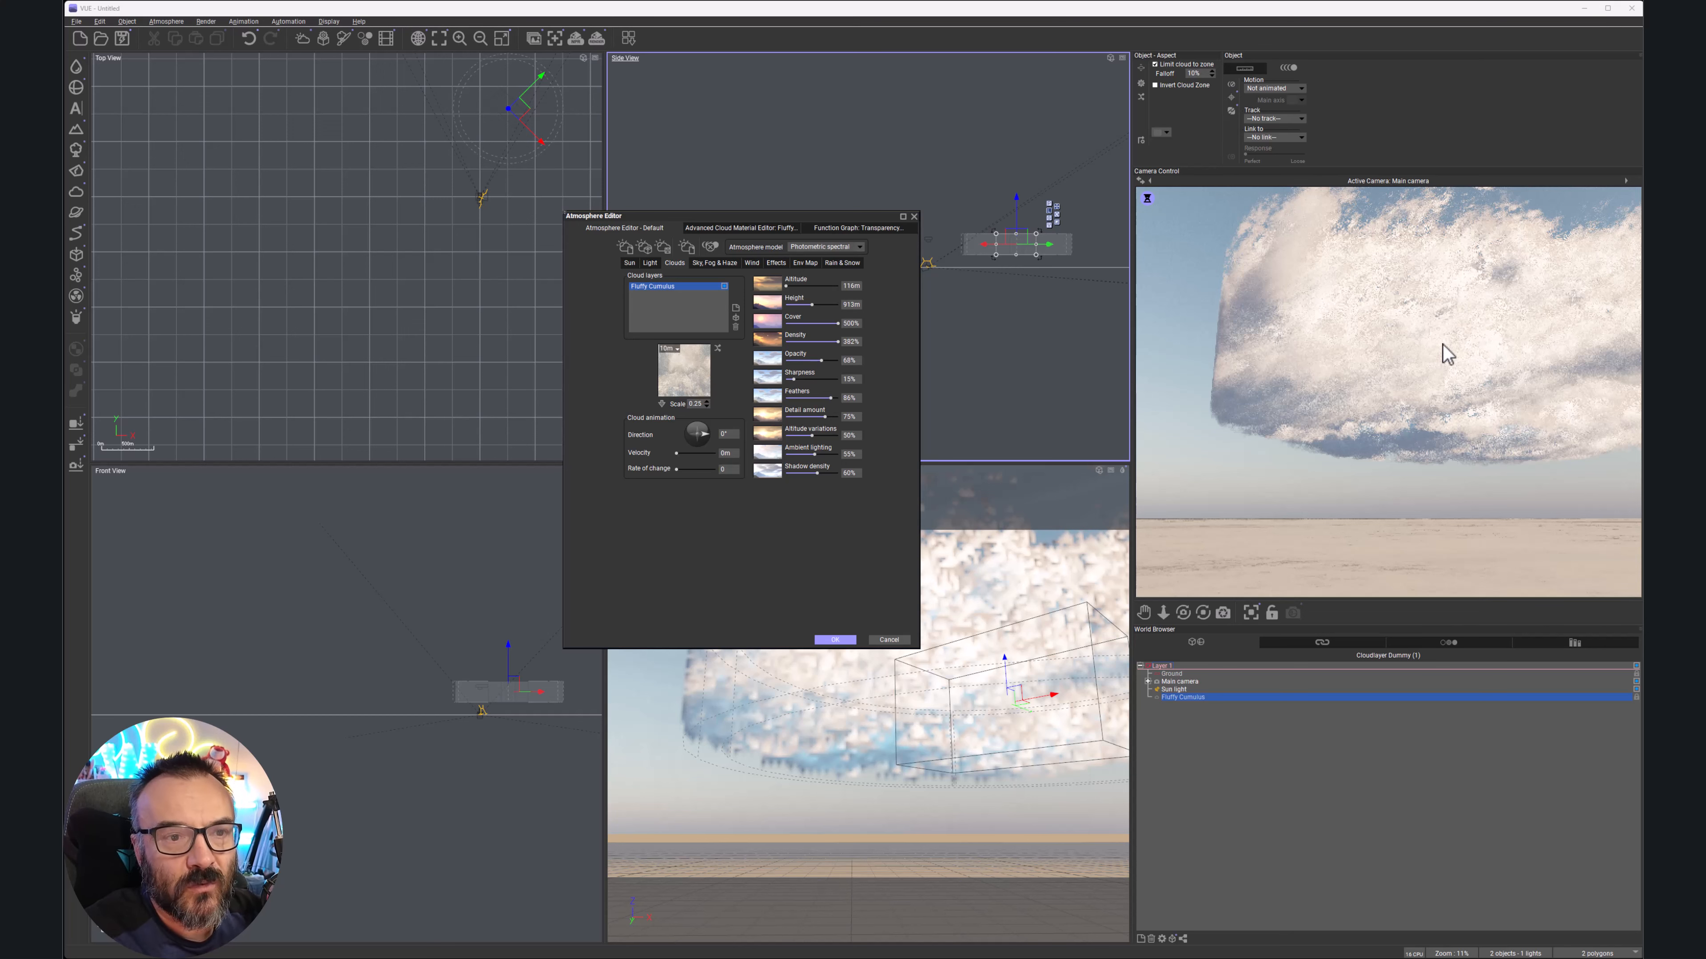
pyautogui.click(853, 323)
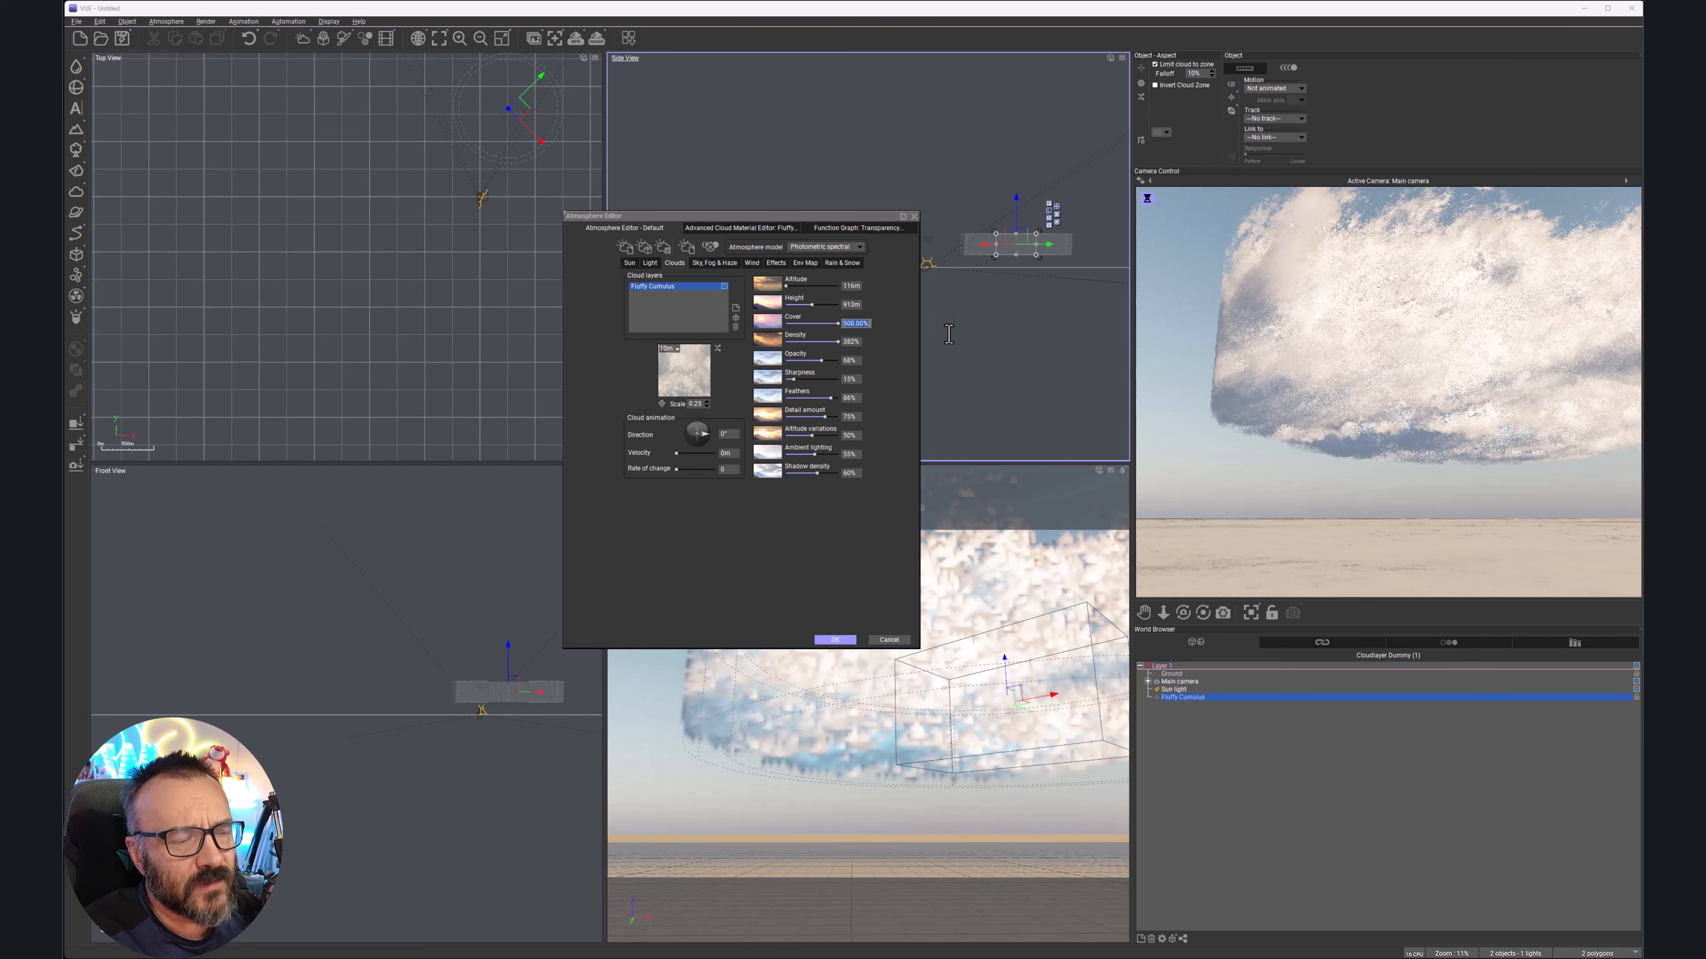
pyautogui.write('25')
pyautogui.press('Return')
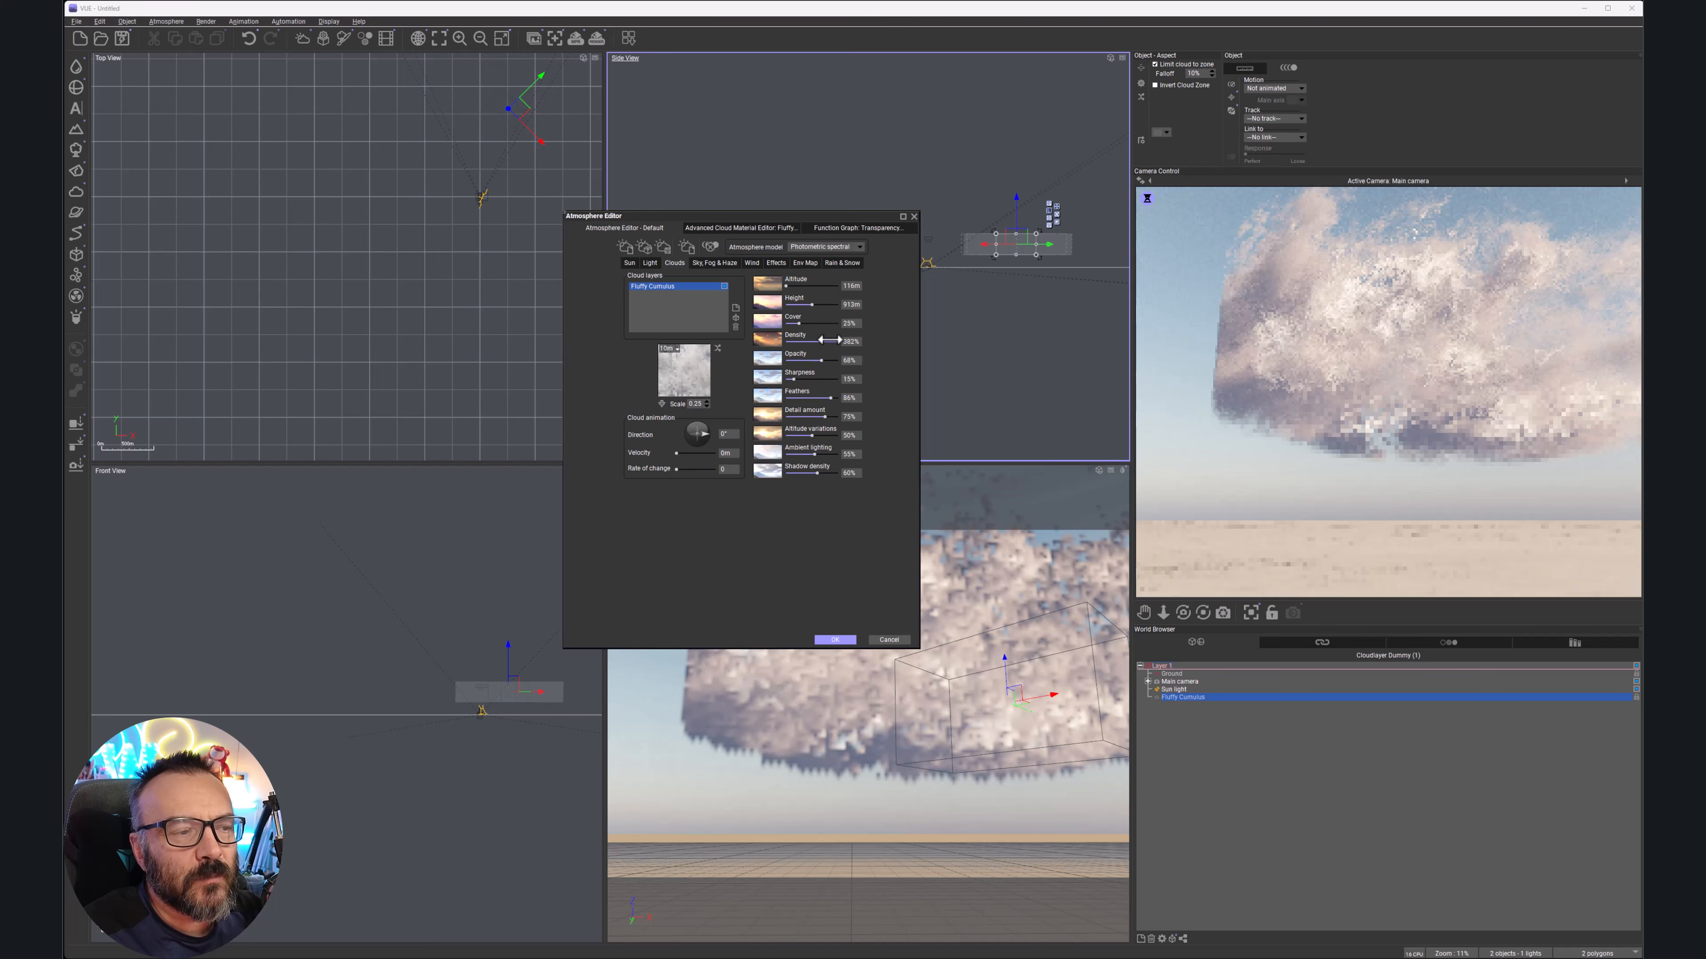
# Drop the Fluffy Cumulus density from 382% to 100% with the Density slider
pyautogui.click(830, 340)
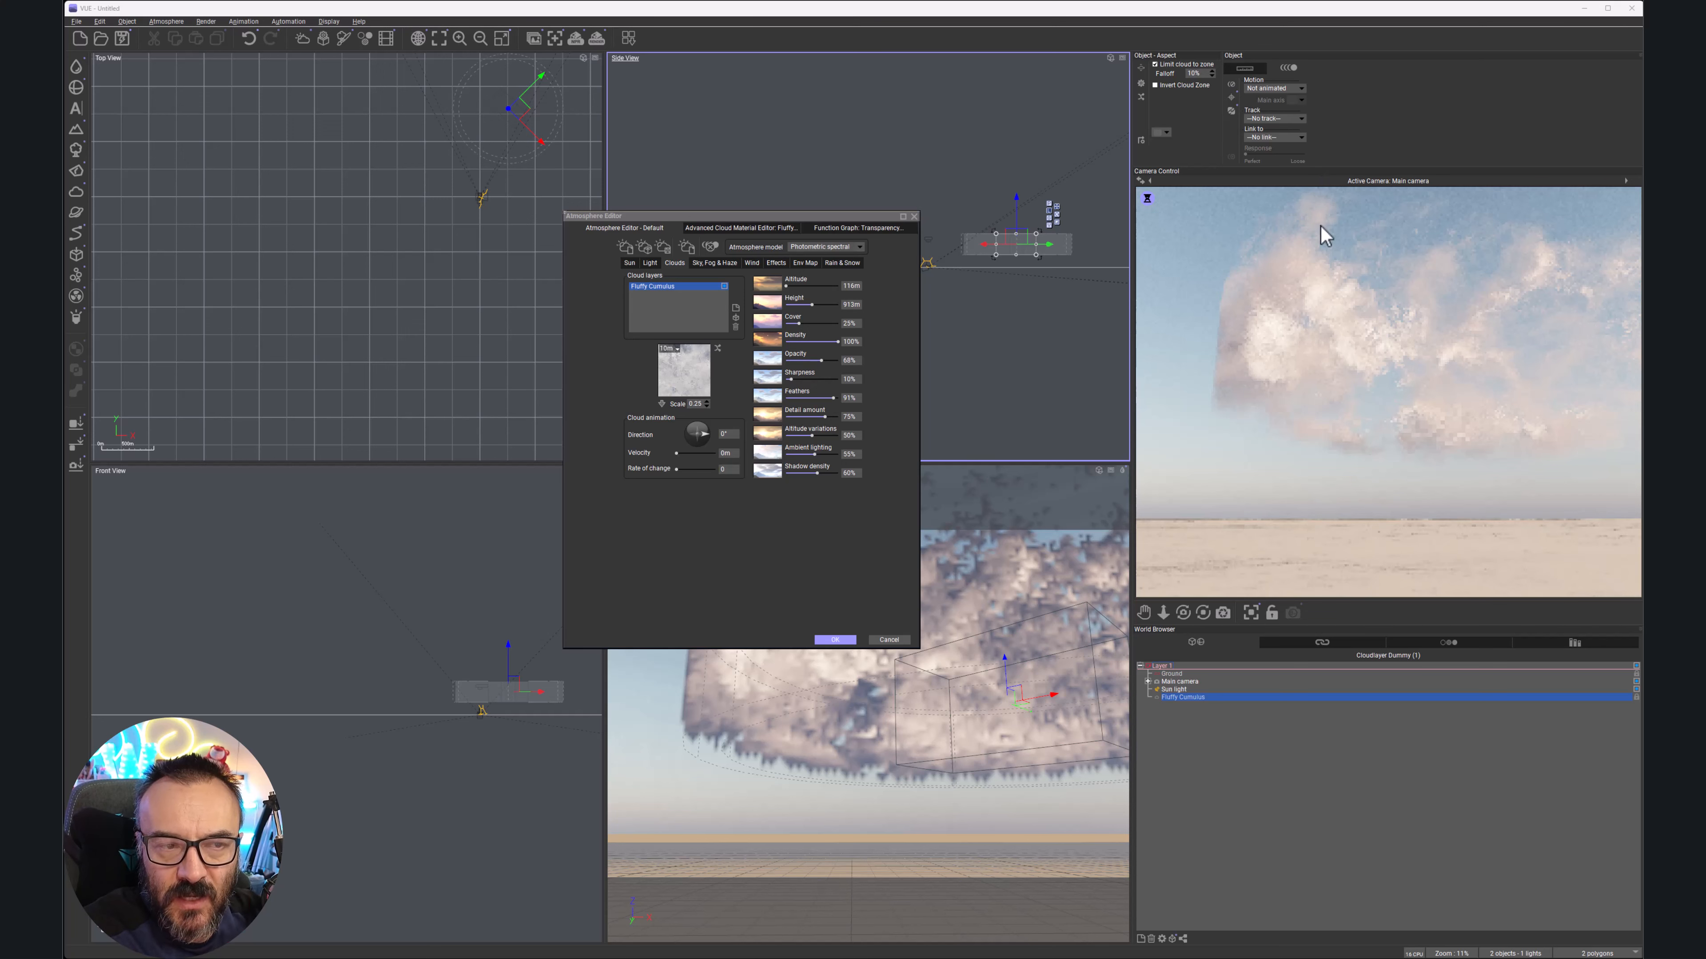
# Push cloud altitude variations to 100% and pull ambient lighting down to 22%
pyautogui.moveTo(812, 436); pyautogui.dragTo(838, 436)
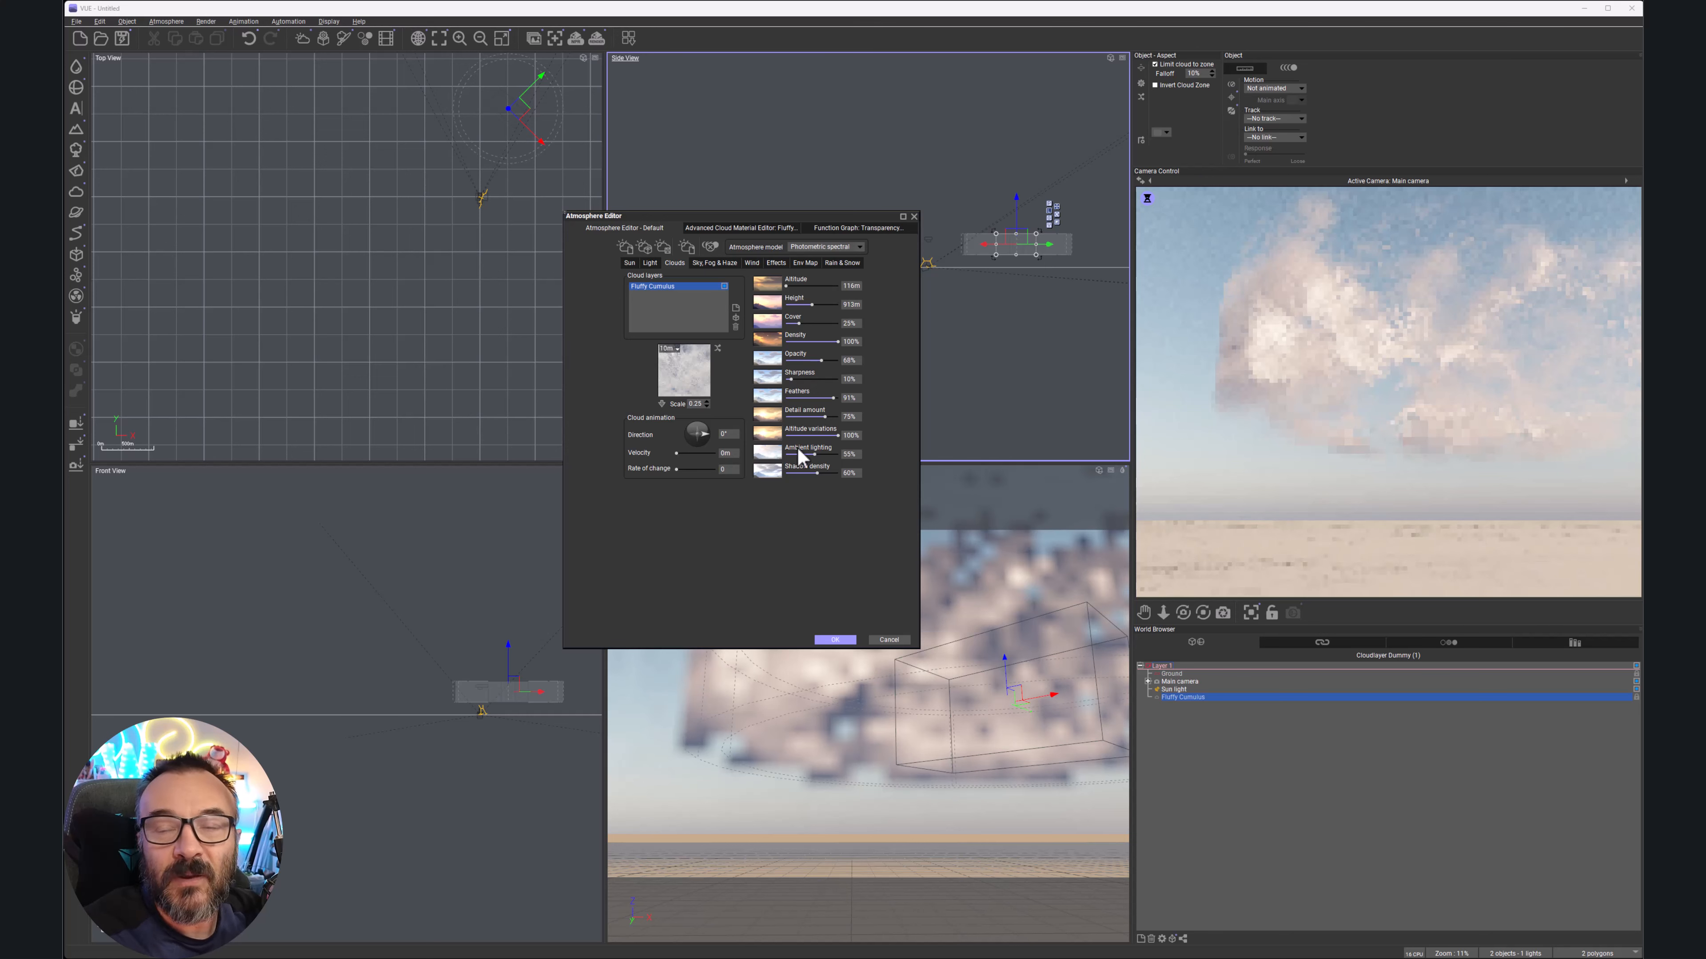
pyautogui.moveTo(812, 457); pyautogui.dragTo(766, 456)
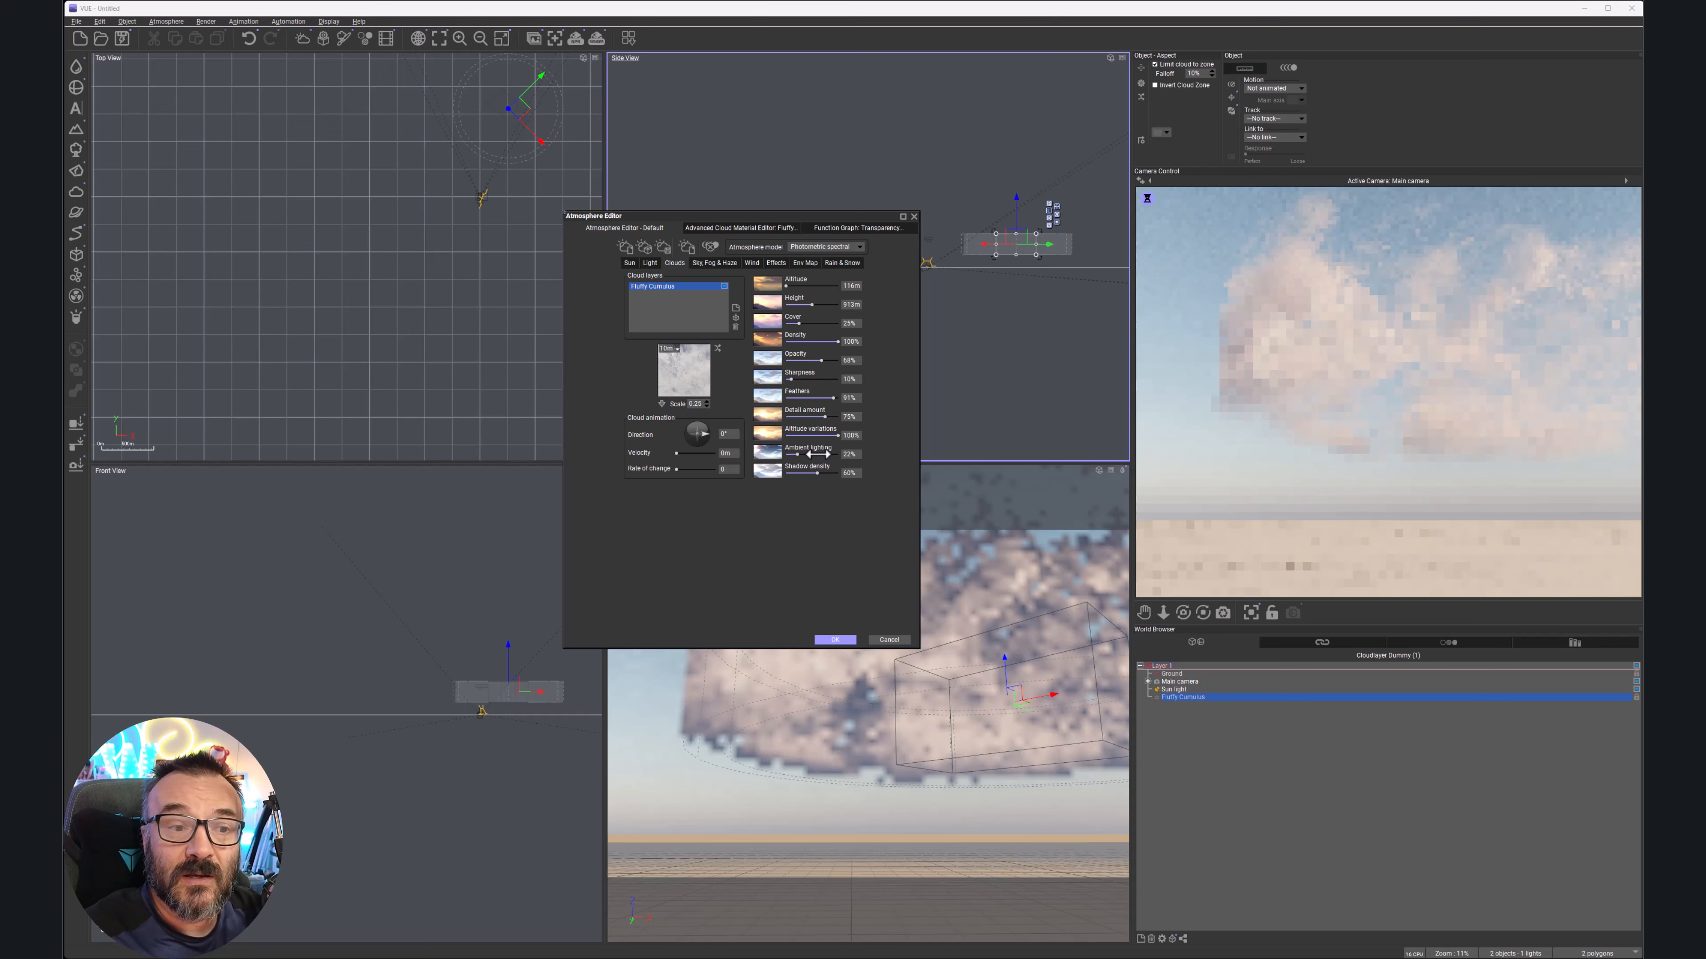
# Raise cloud ambient lighting to 53% and shadow density to 76%
pyautogui.moveTo(800, 454); pyautogui.dragTo(820, 452)
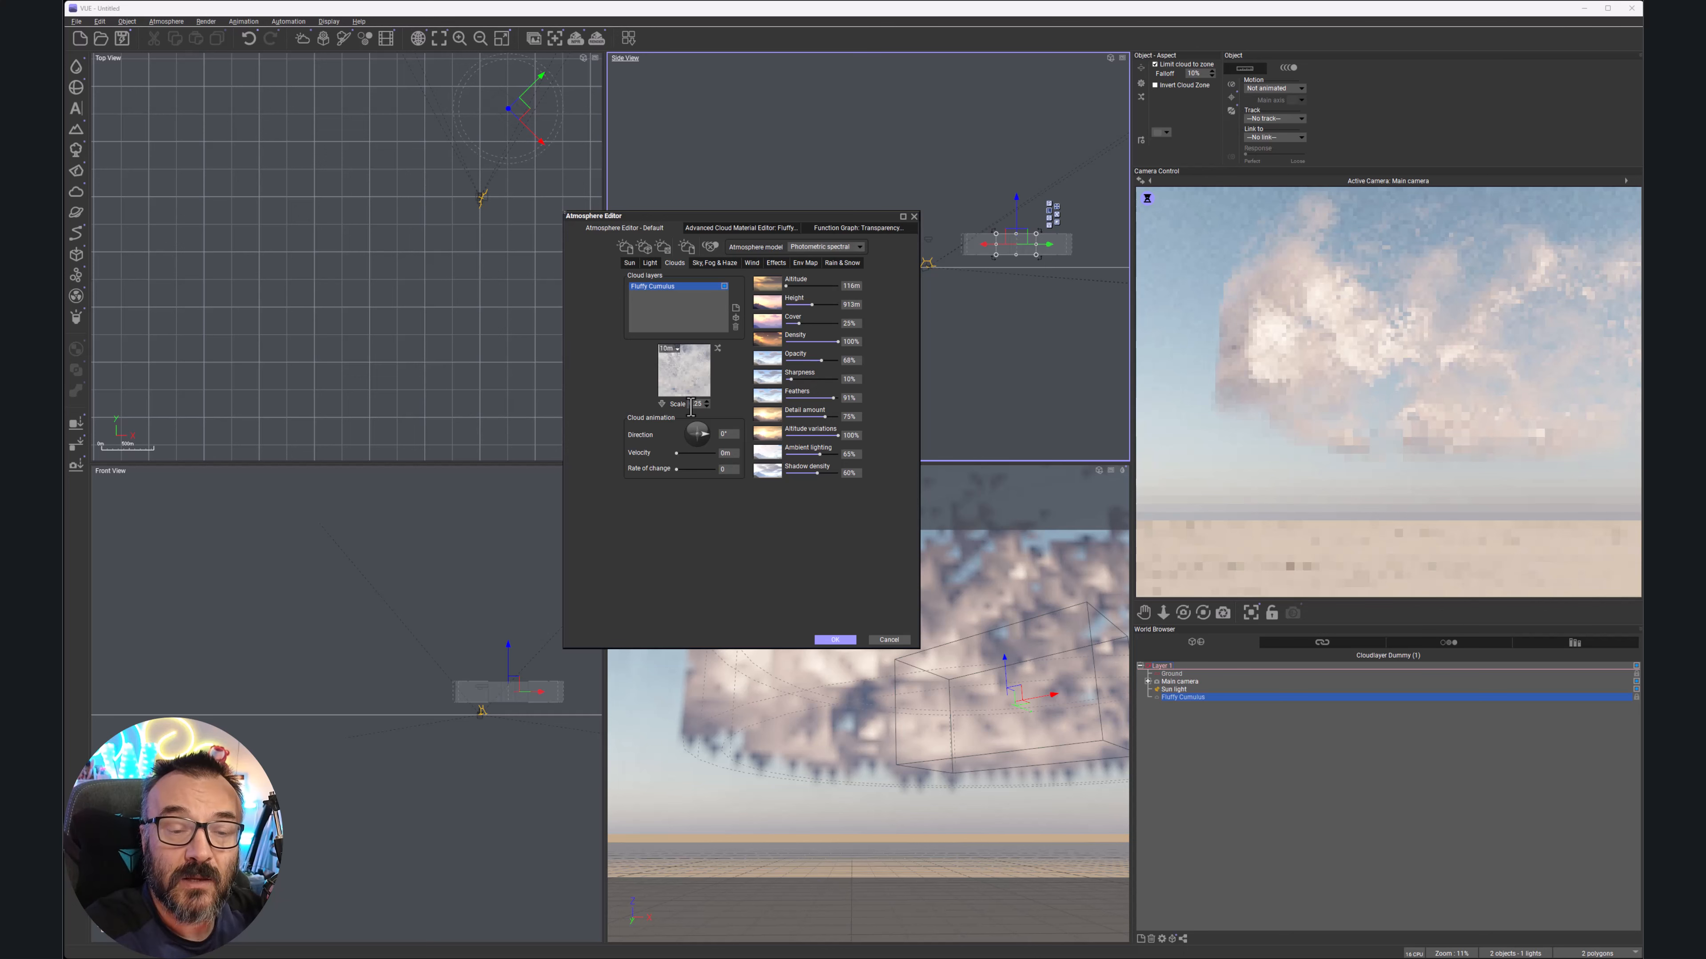
pyautogui.moveTo(822, 474); pyautogui.dragTo(831, 473)
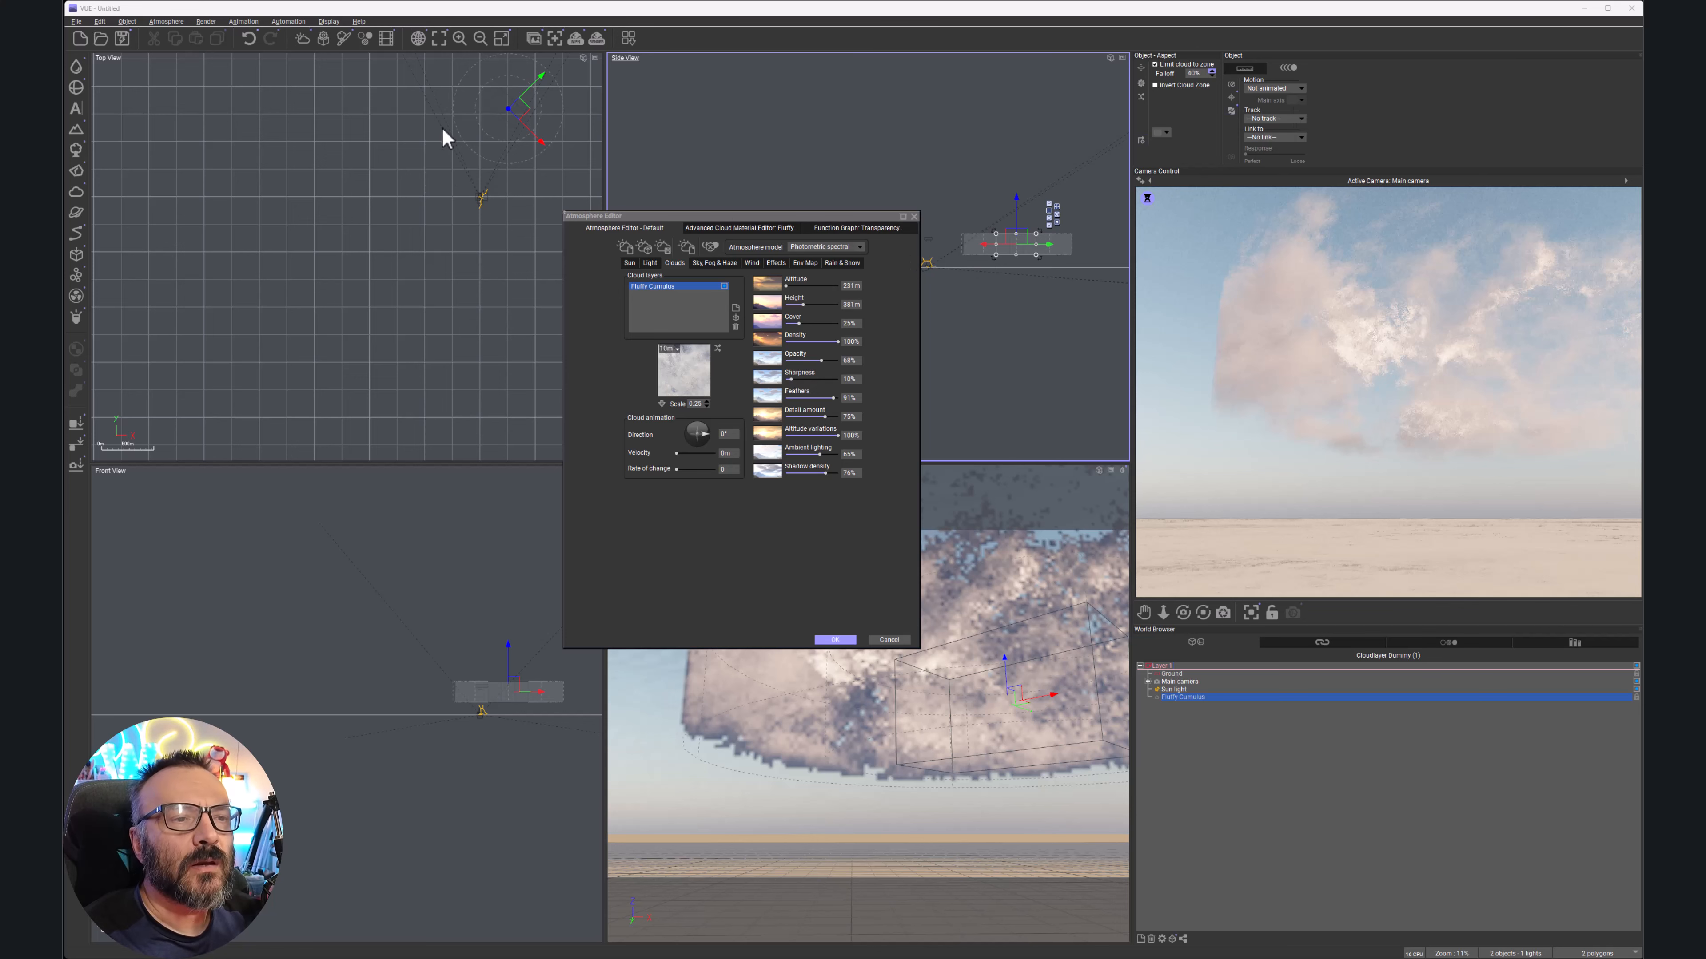
# Center the cloud box in the Top view, move the editor aside, and call up camera preview refresh options
pyautogui.moveTo(438, 147); pyautogui.dragTo(354, 296, button='right')
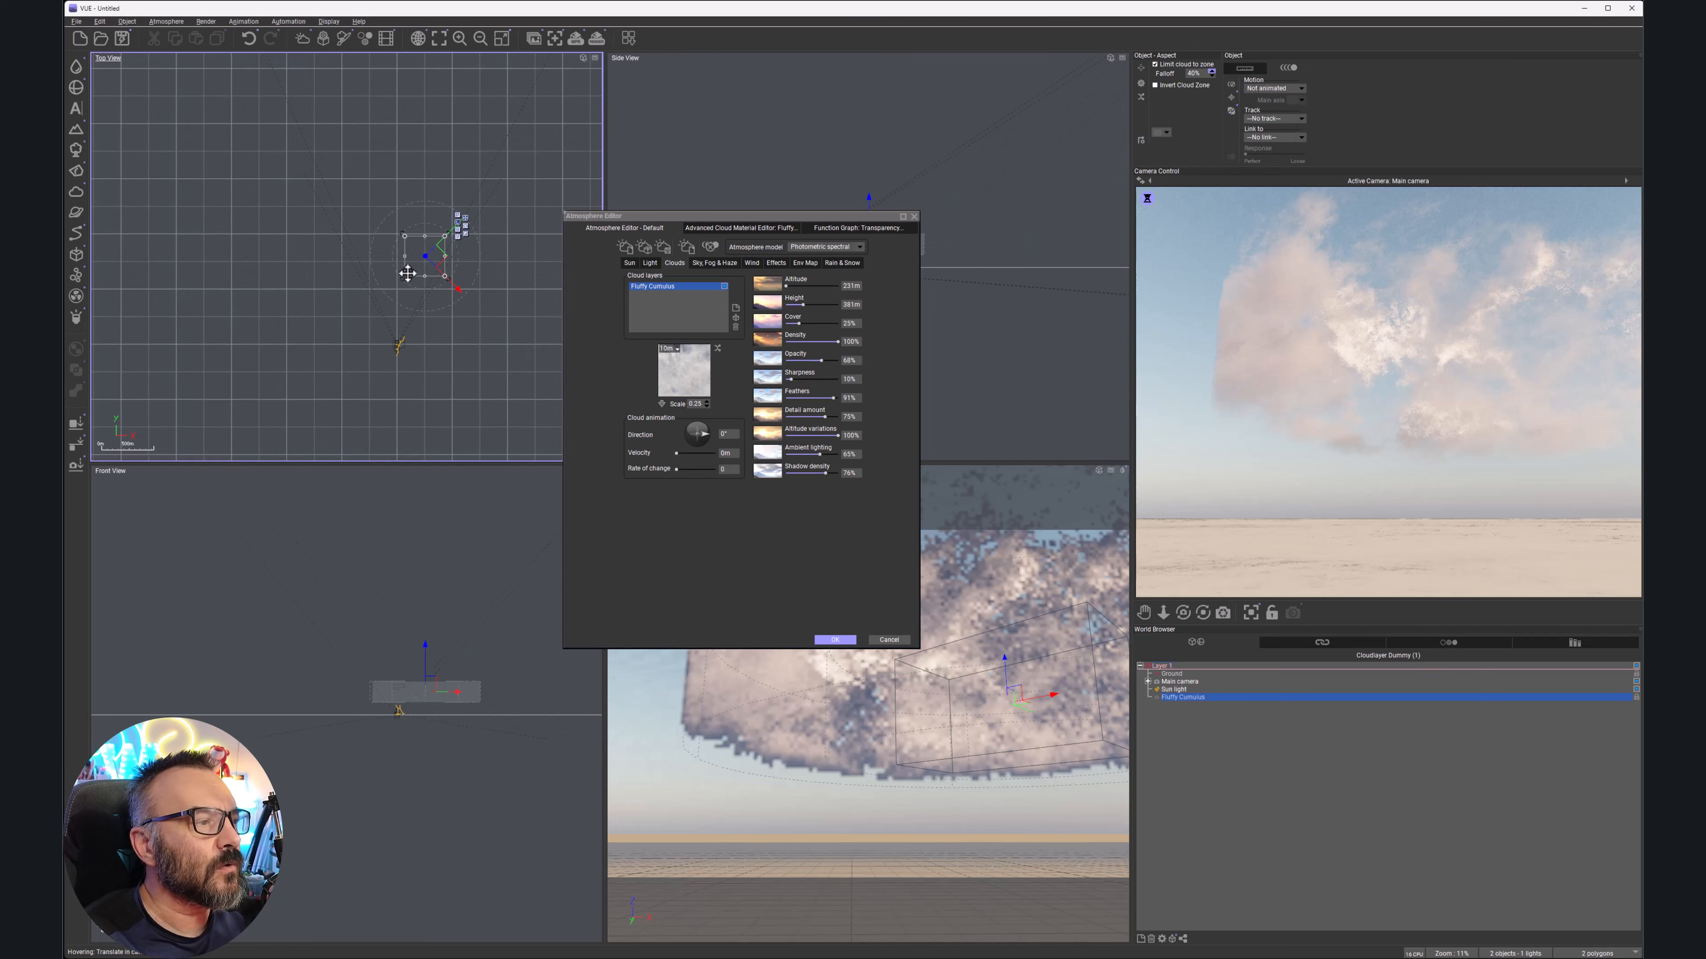
pyautogui.scroll(4, 396, 269)
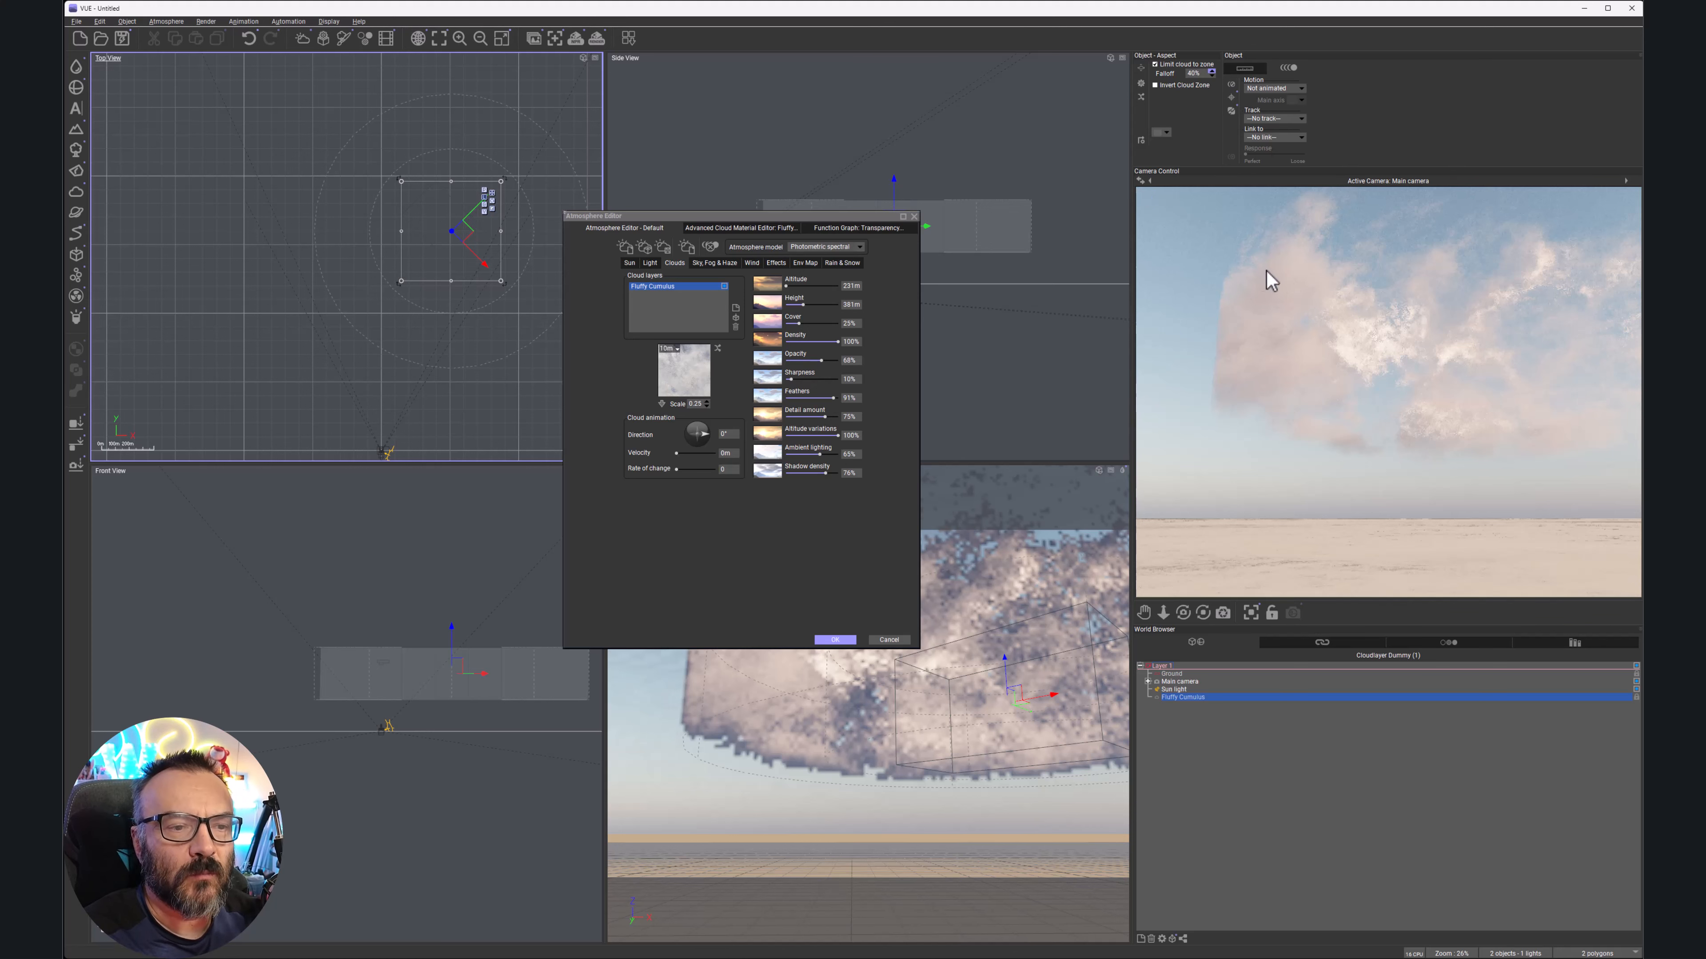
pyautogui.moveTo(794, 216); pyautogui.dragTo(925, 175)
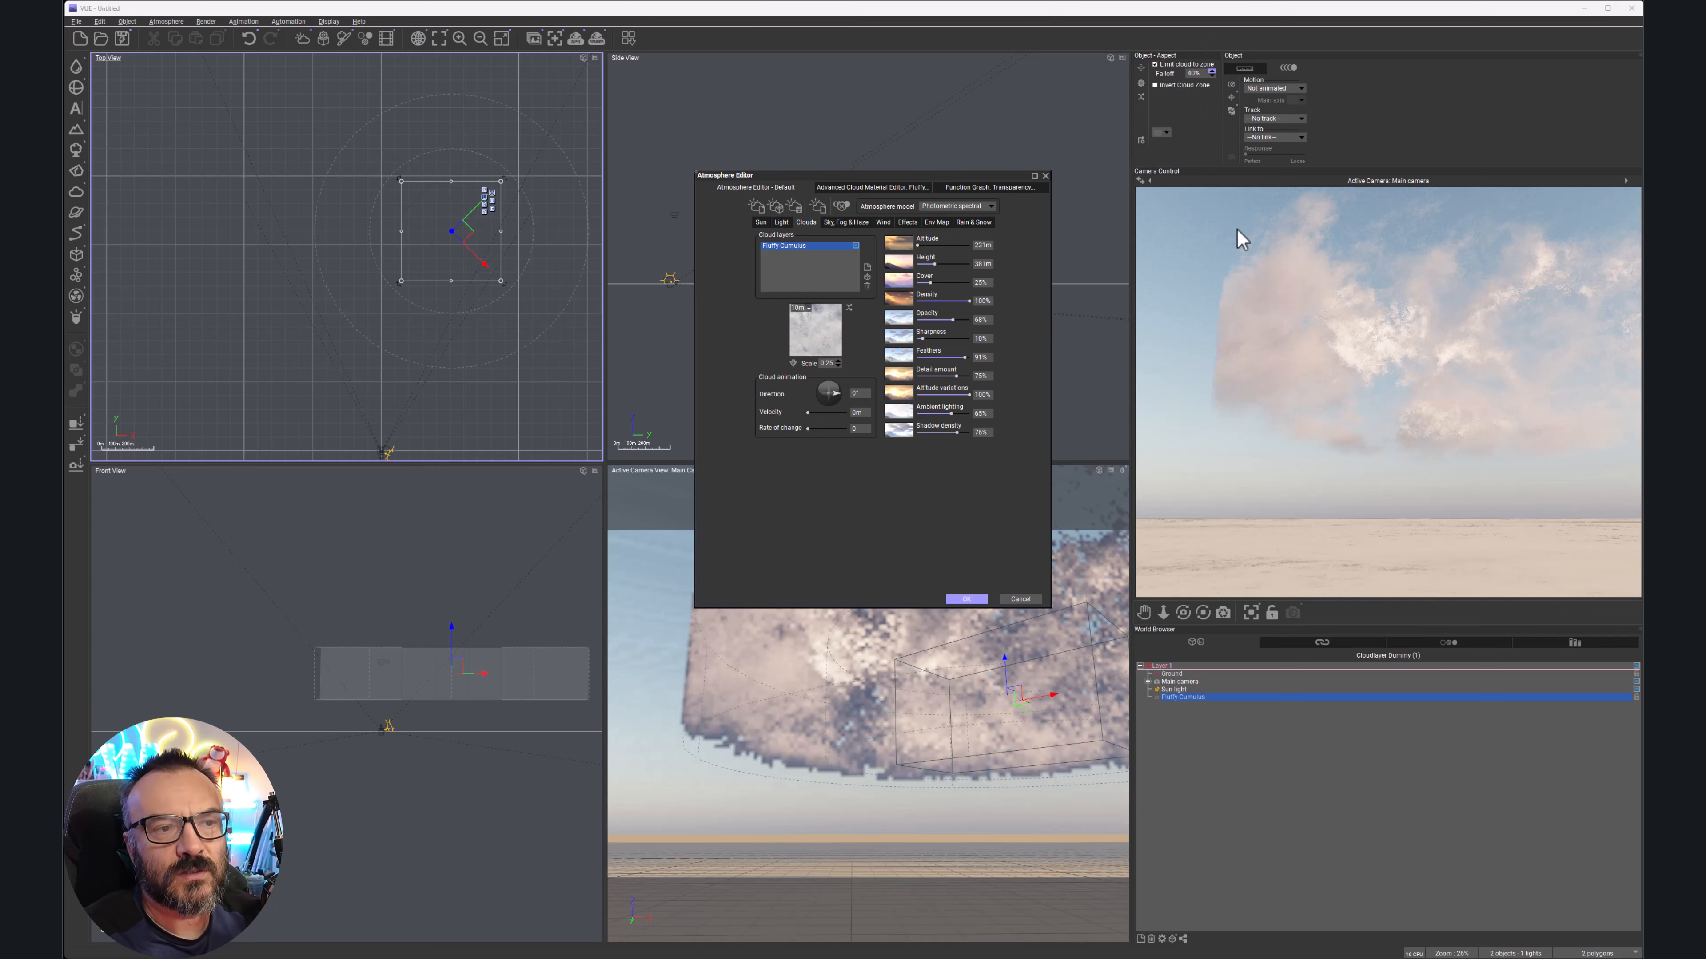
pyautogui.rightClick(1250, 263)
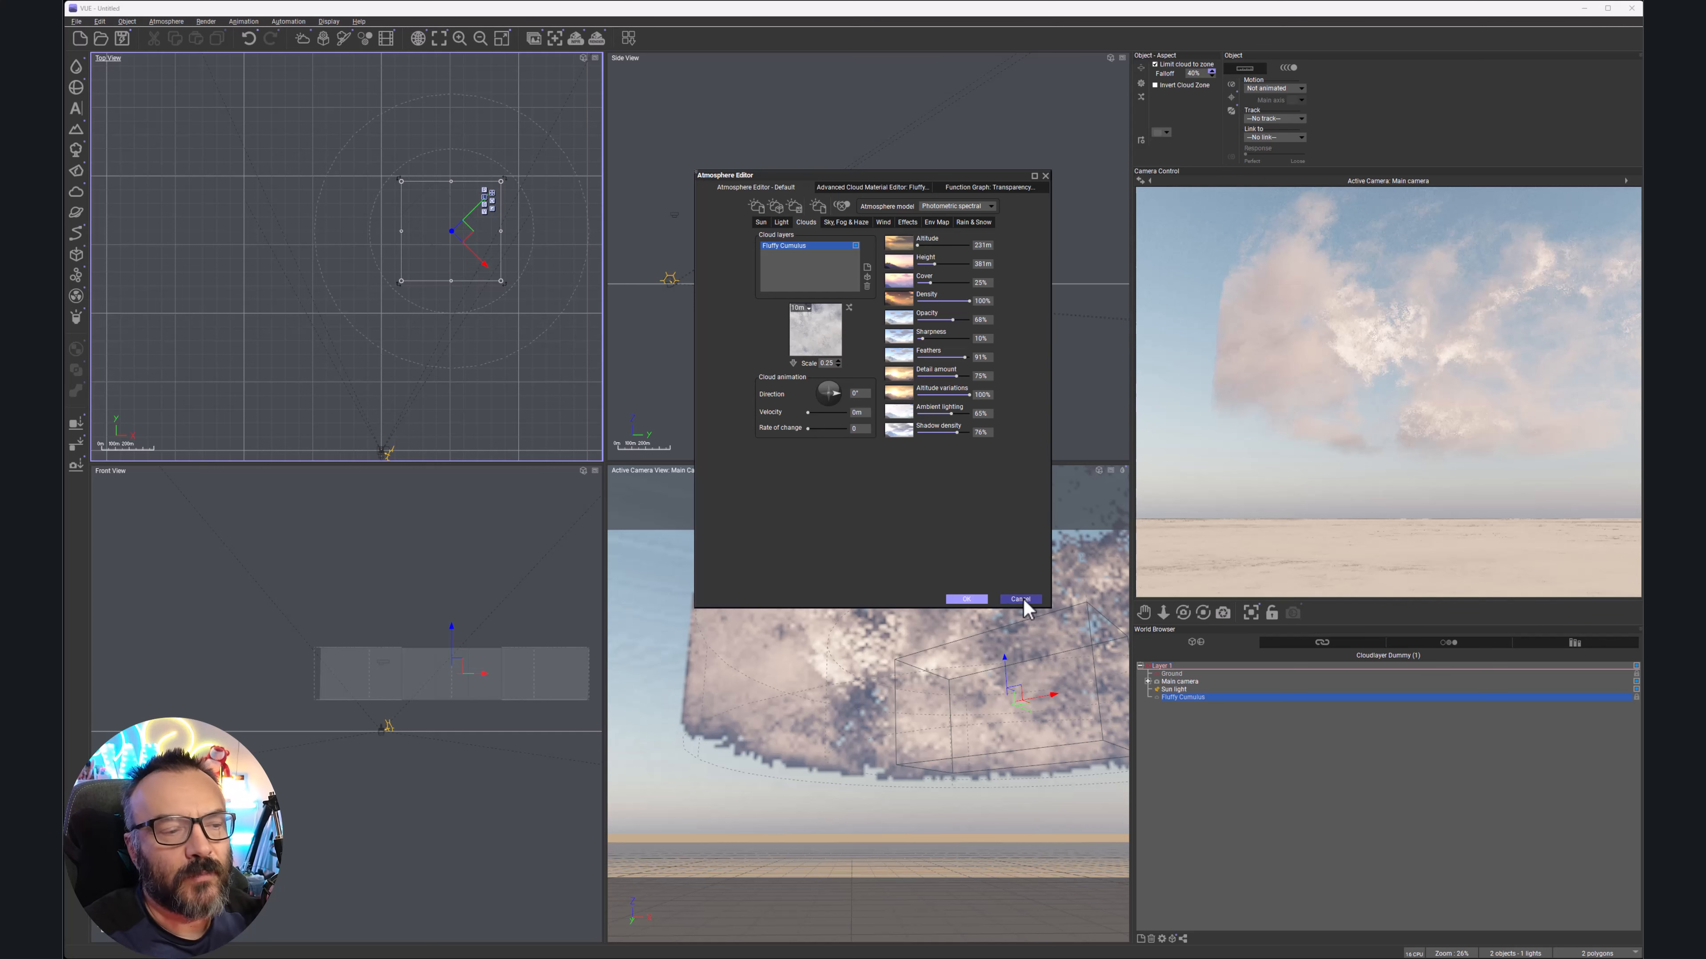
# Keep the cloud settings with OK and move the Fluffy Cumulus cloud left and up in the Top view
pyautogui.click(967, 600)
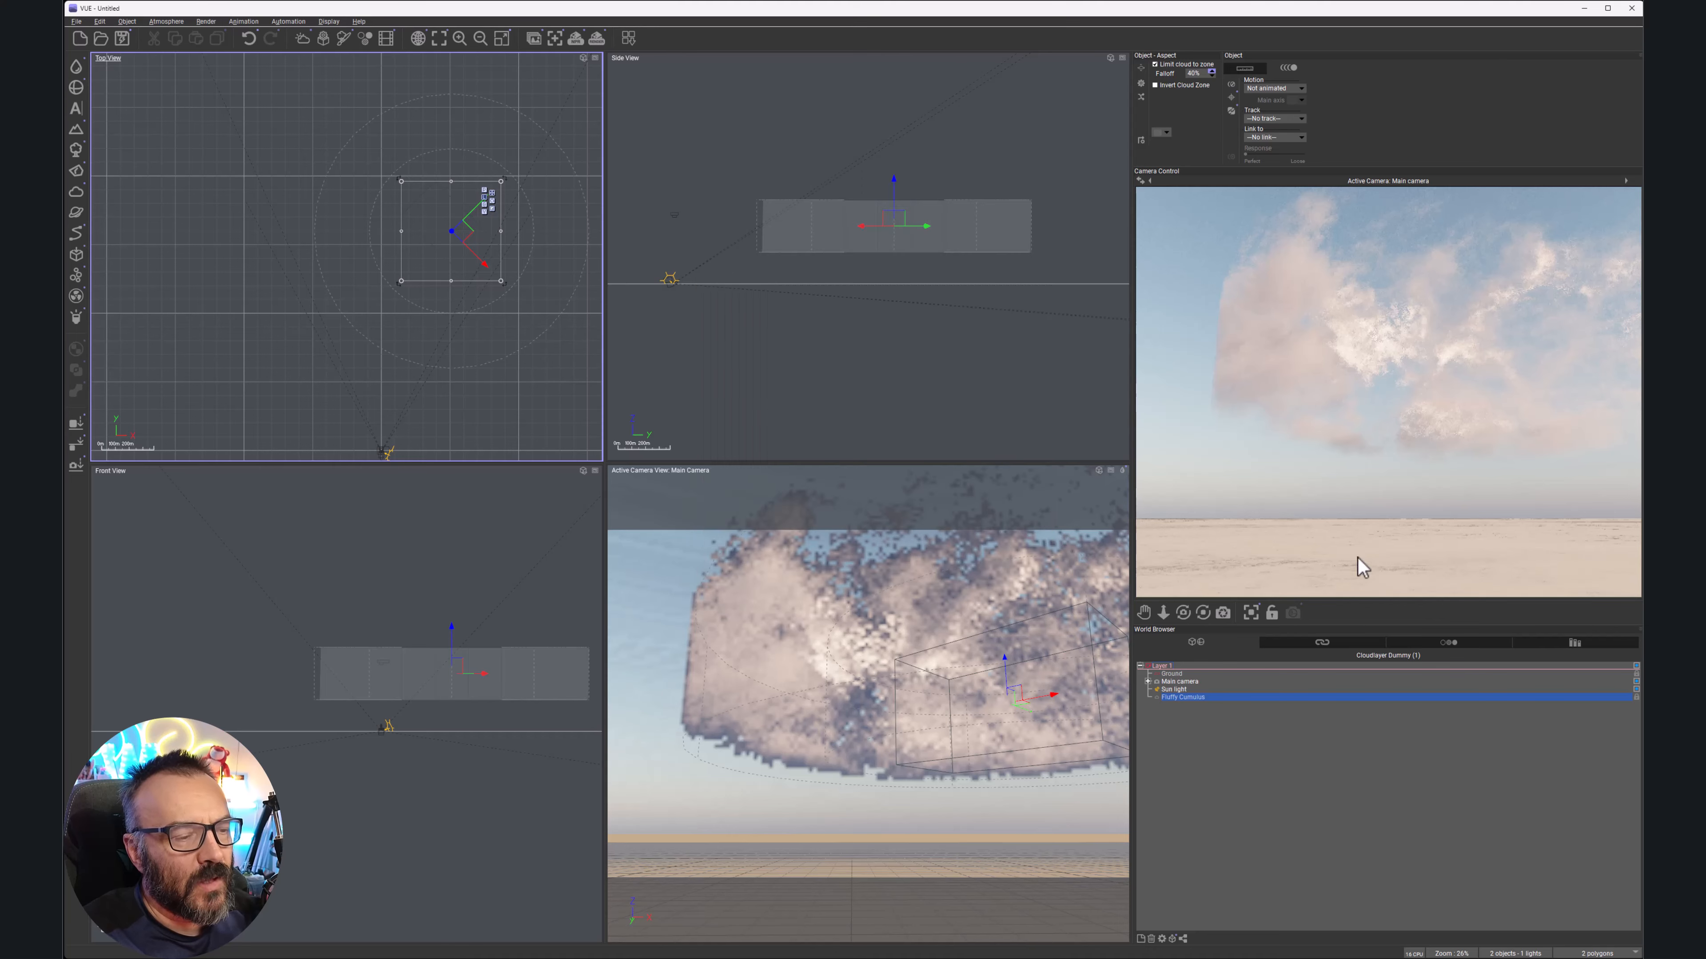
pyautogui.moveTo(436, 309); pyautogui.dragTo(437, 397, button='right')
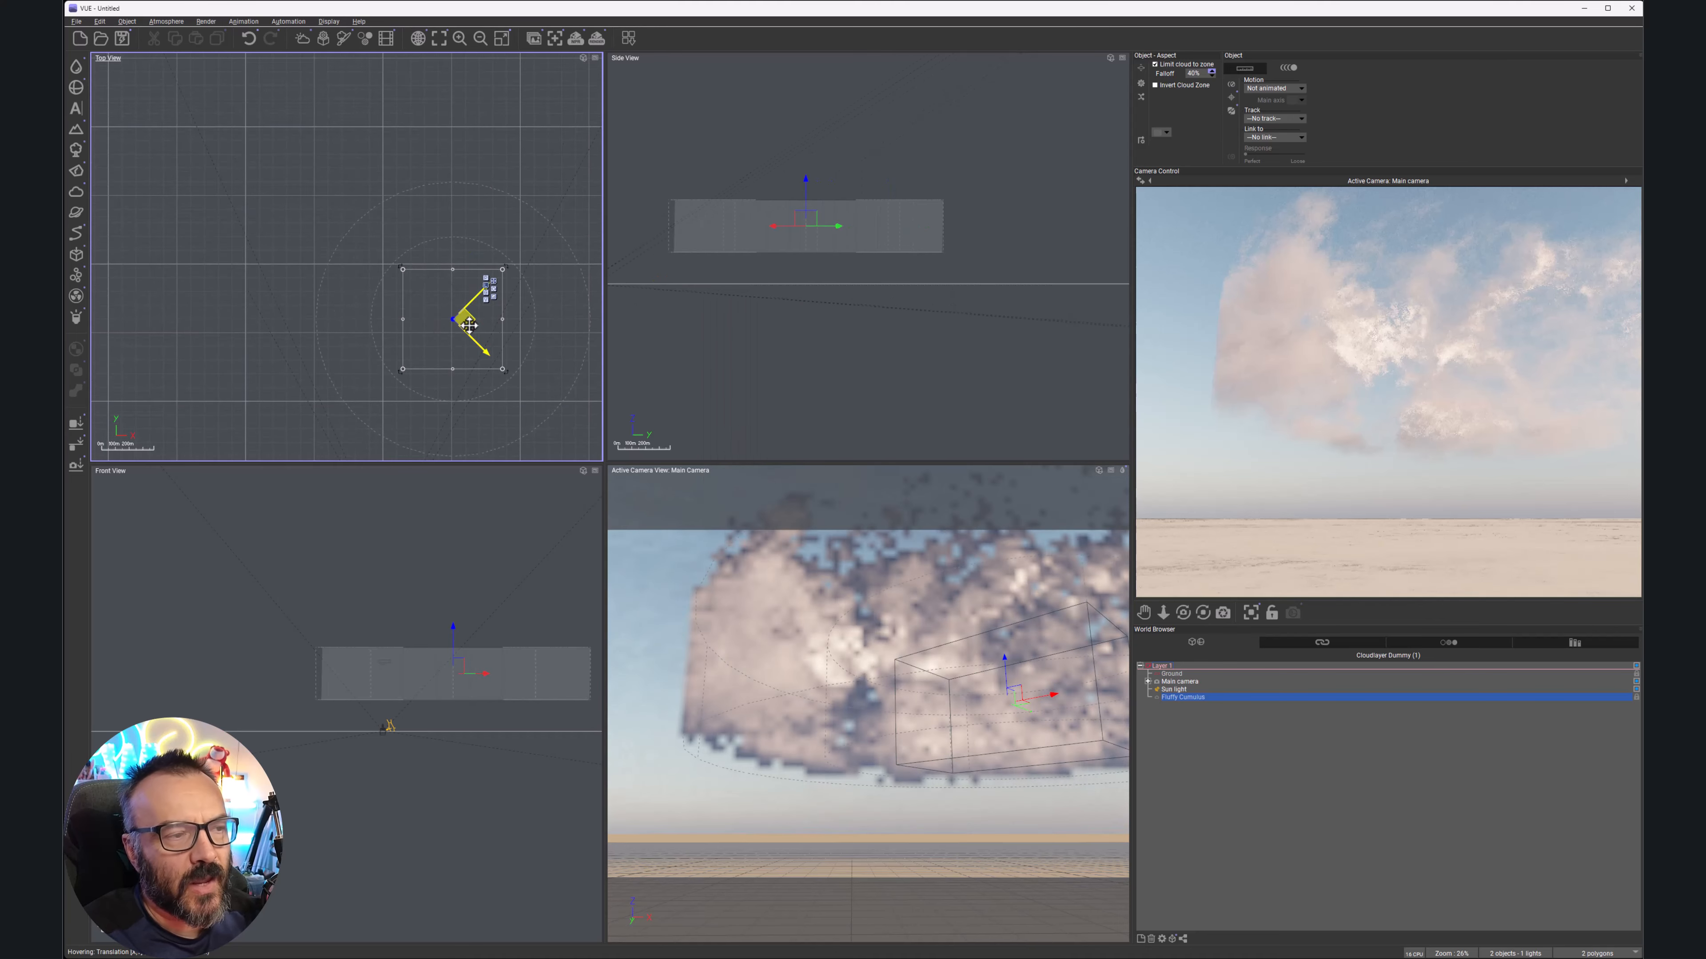
pyautogui.moveTo(463, 320); pyautogui.dragTo(412, 250)
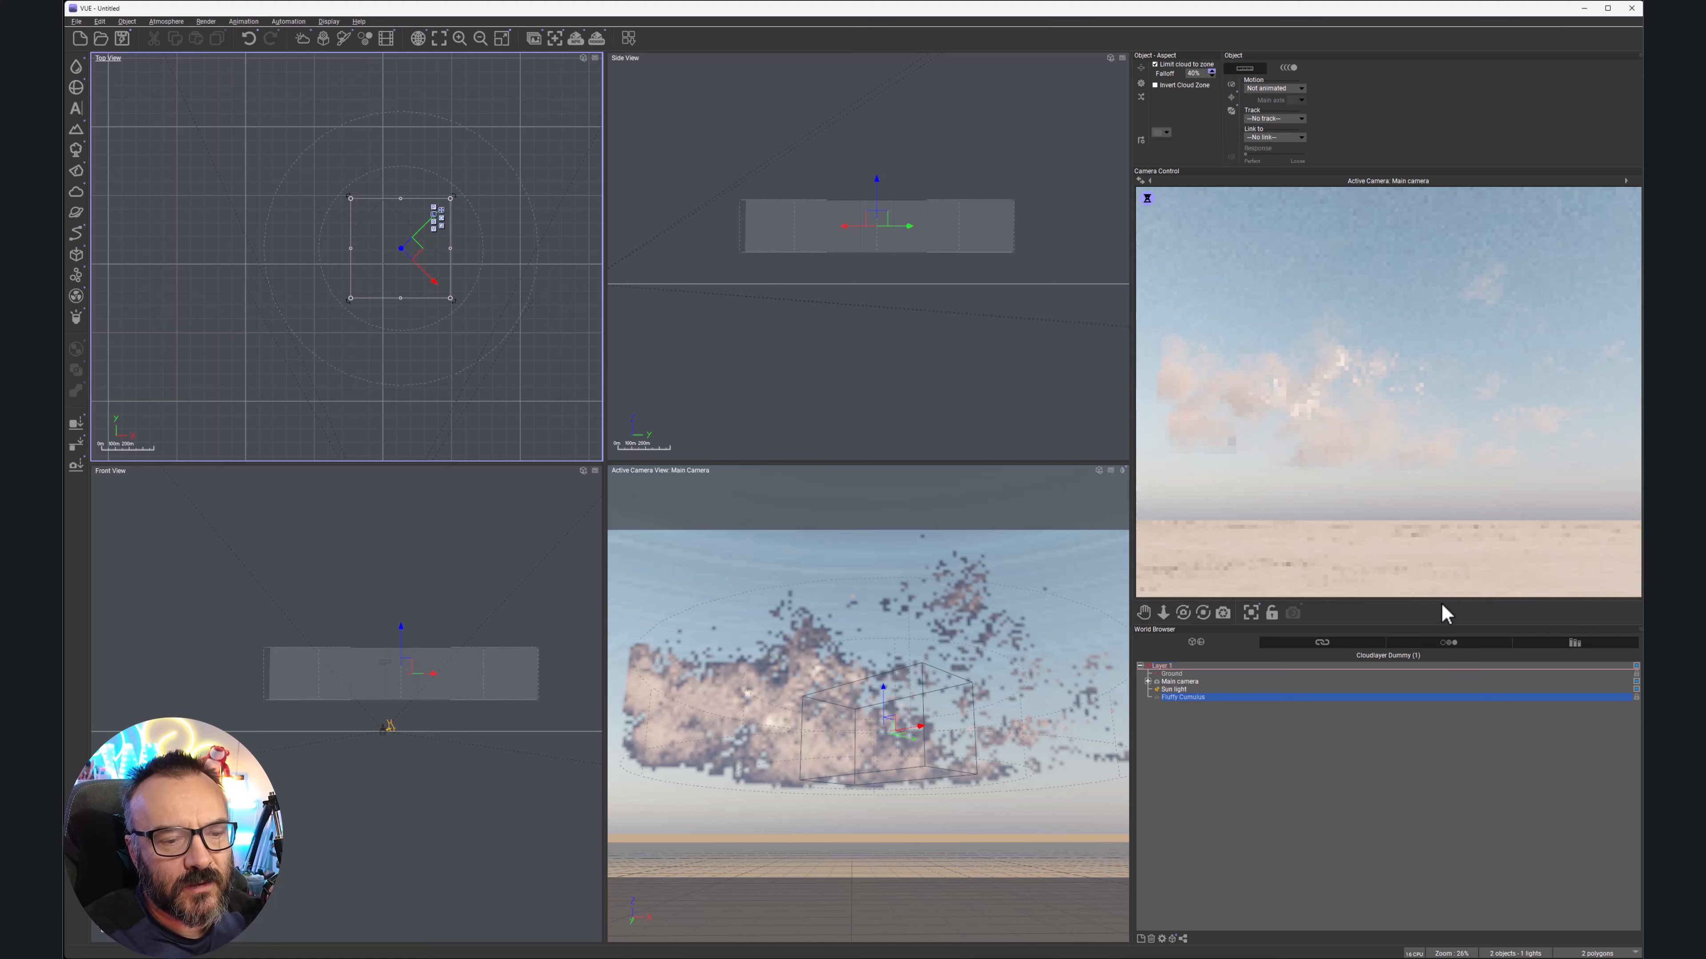
# Select Fluffy Cumulus in the World Browser and hide it from the scene
pyautogui.moveTo(1442, 606); pyautogui.dragTo(1443, 450)
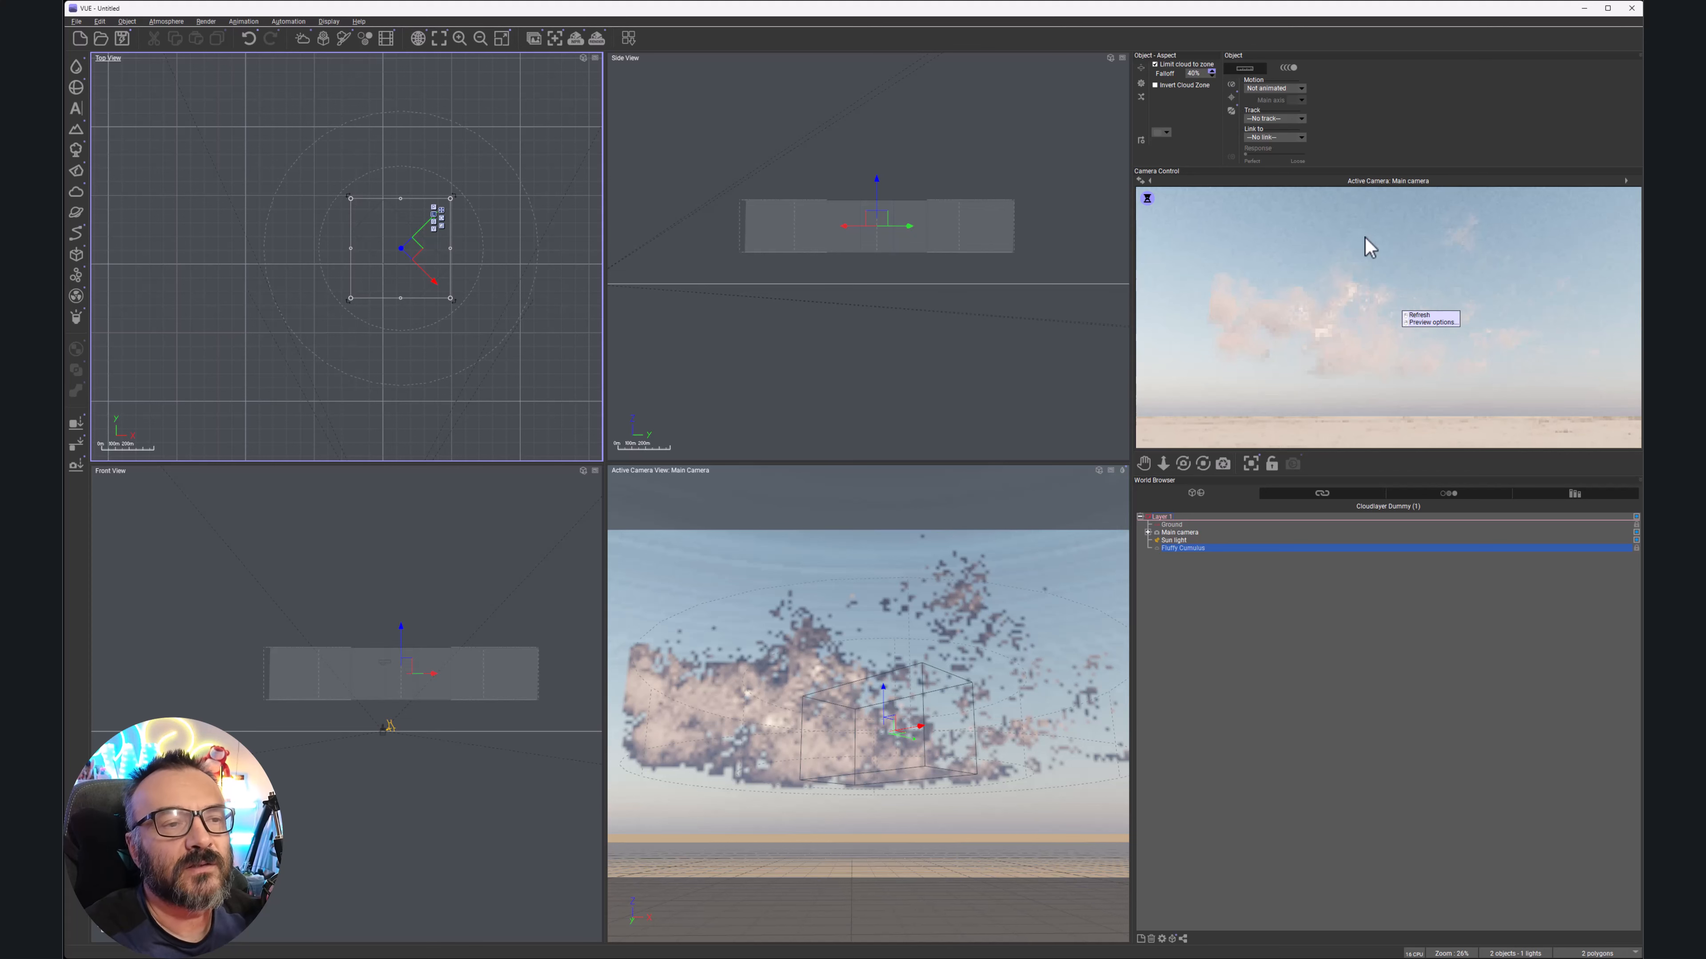
pyautogui.click(1217, 587)
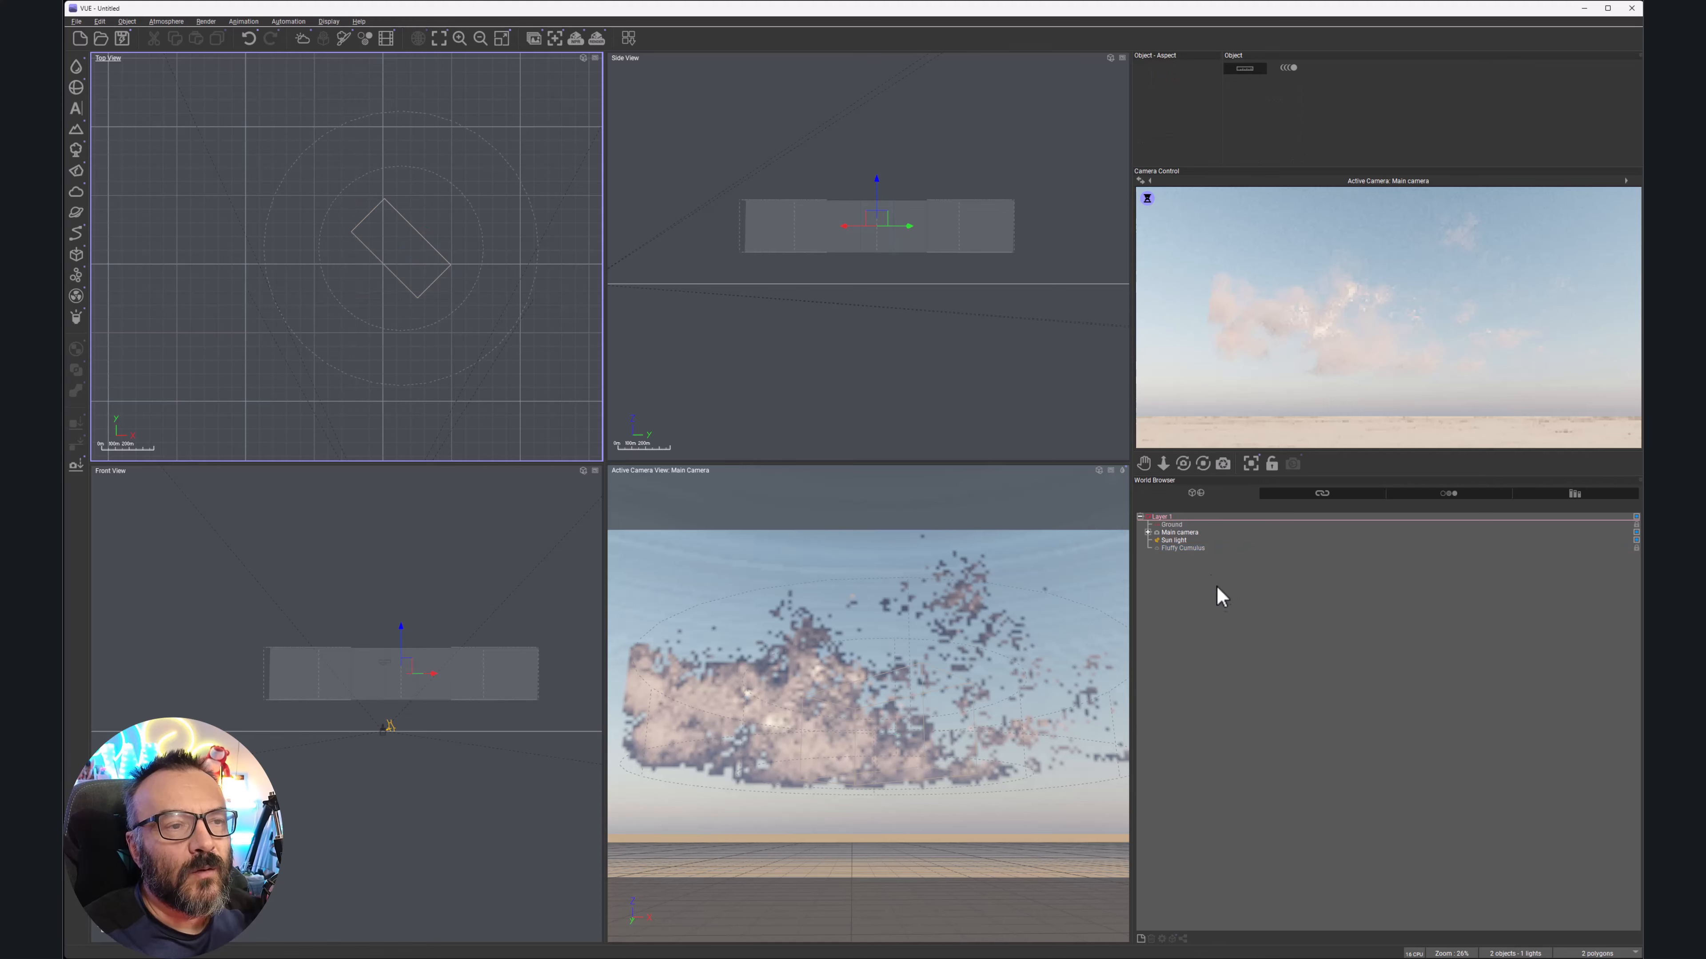
pyautogui.doubleClick(1185, 549)
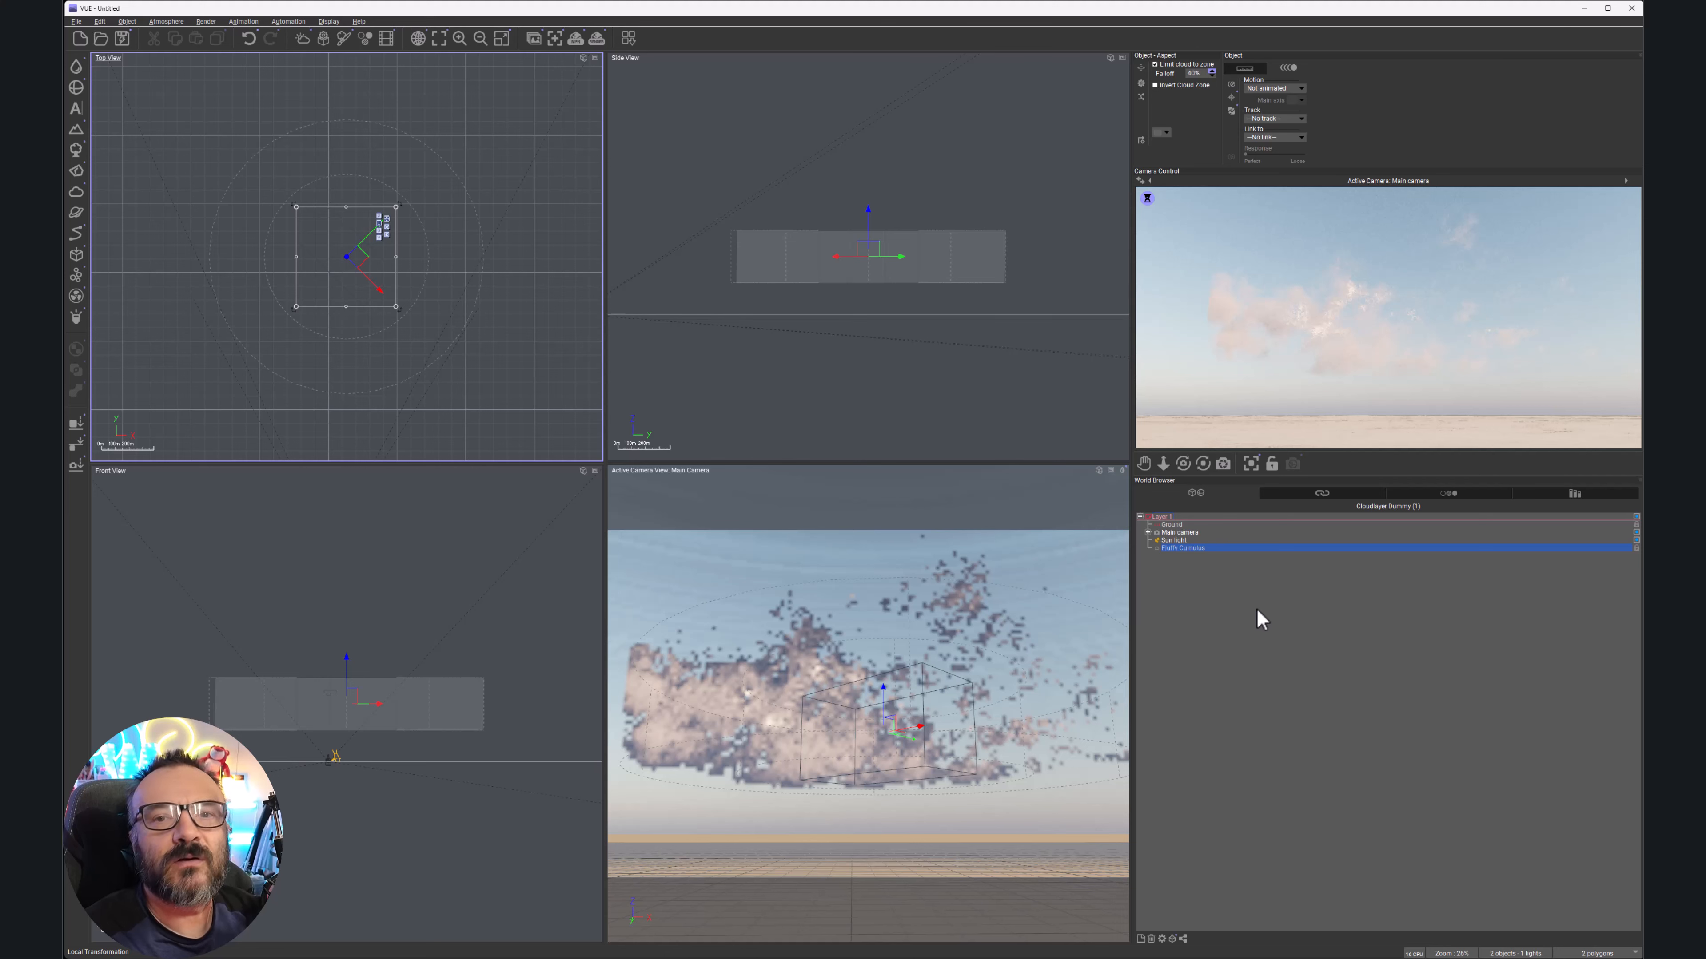
pyautogui.click(1156, 548)
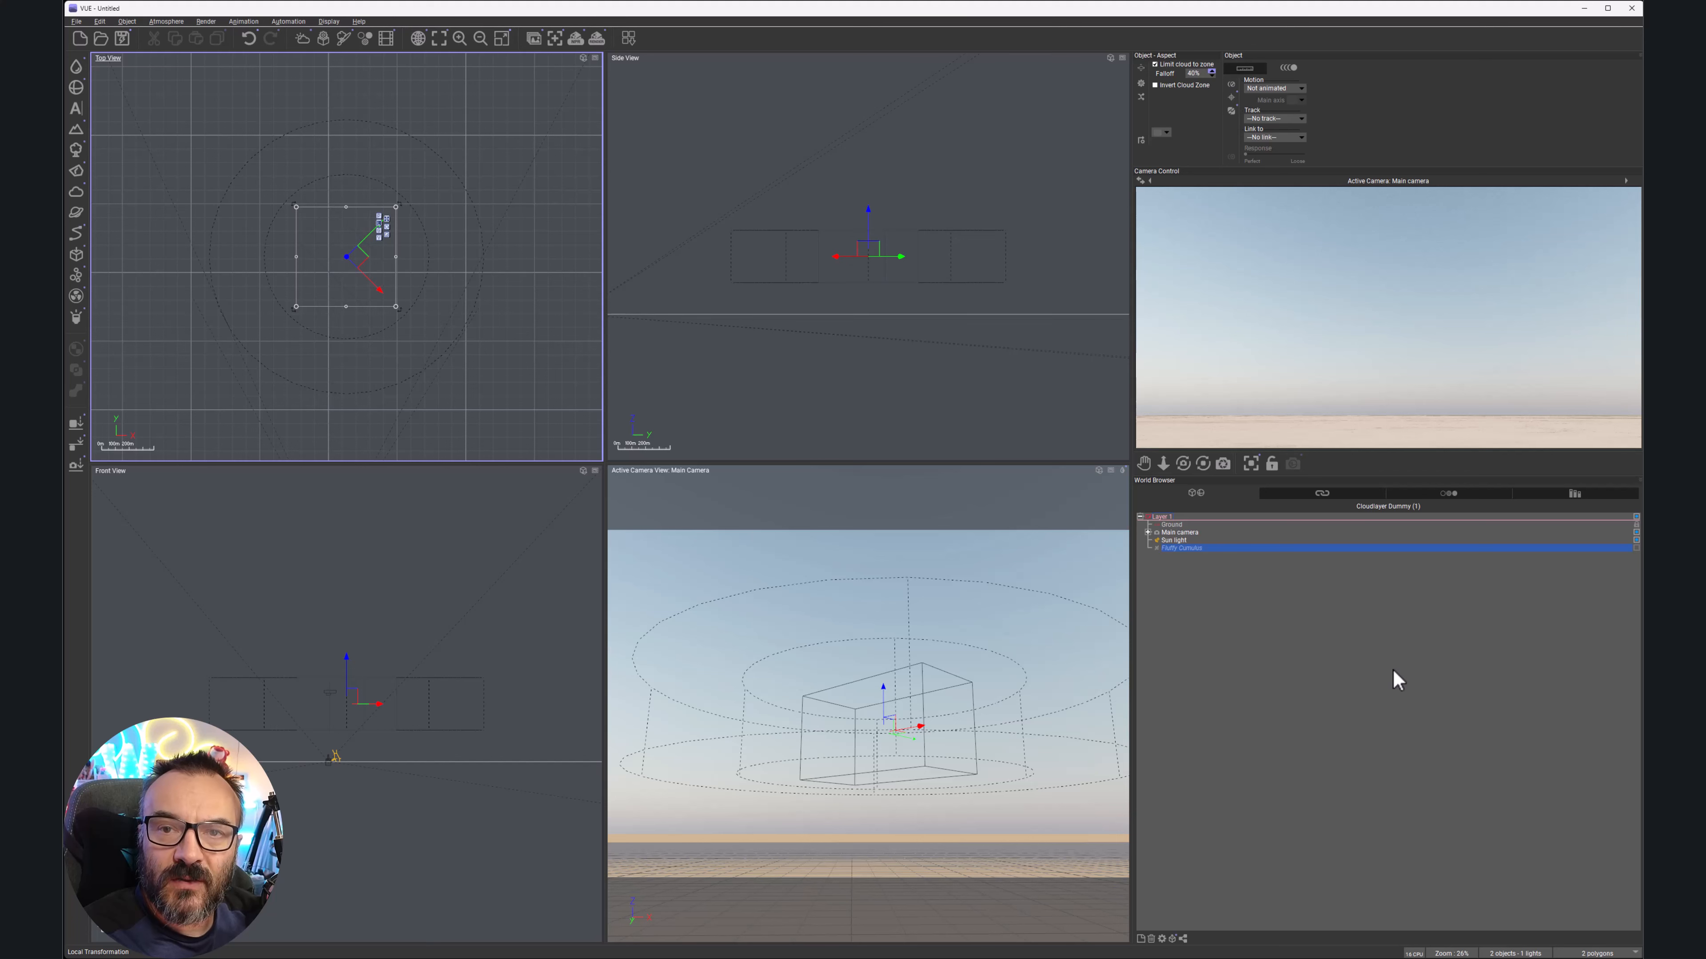
pyautogui.rightClick(1437, 325)
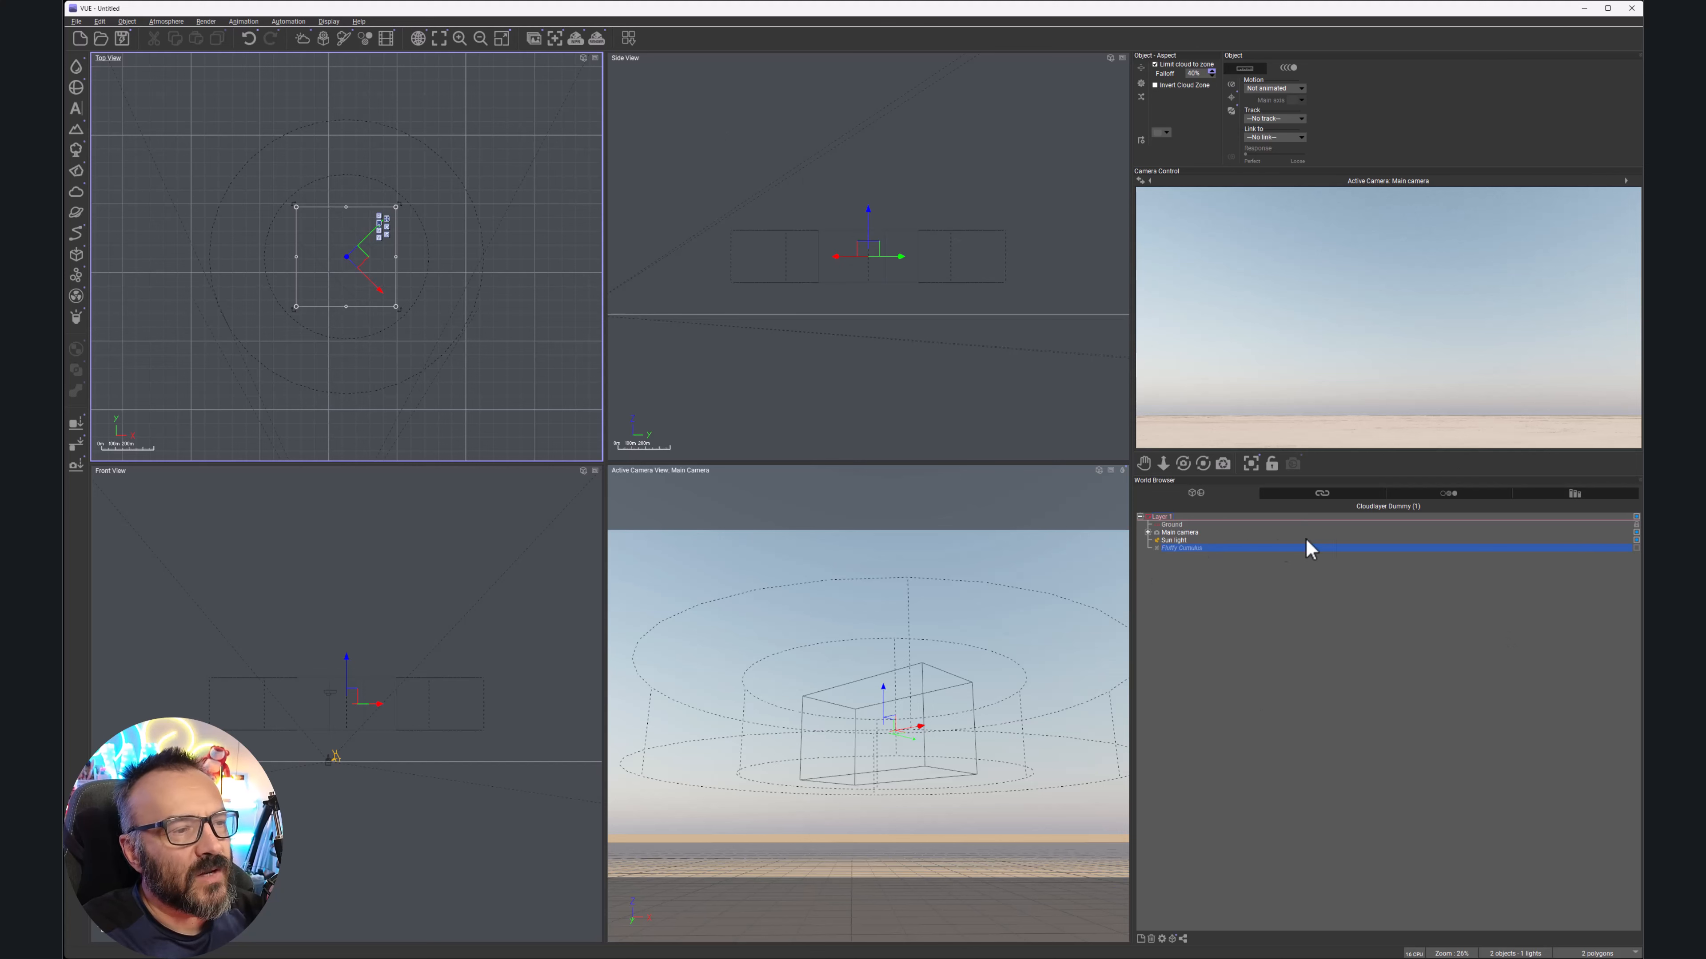
# Open the Atmosphere Editor and switch to the standard atmosphere with cloud layers
pyautogui.click(243, 22)
pyautogui.moveTo(167, 21)
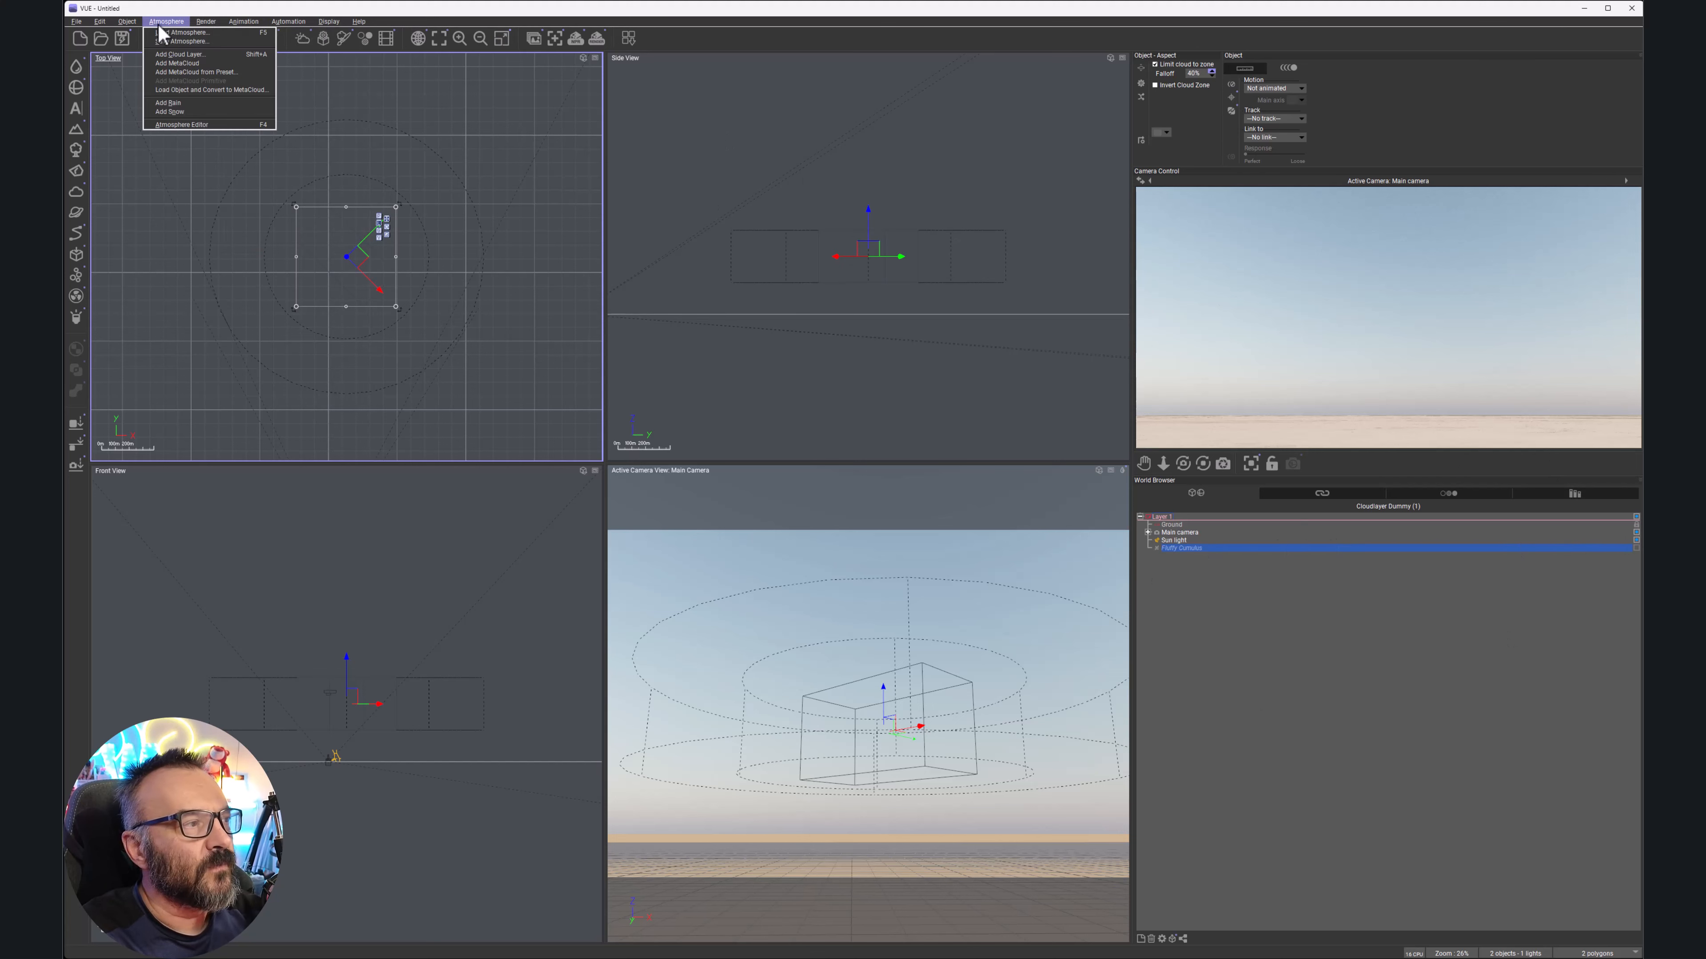
pyautogui.click(193, 125)
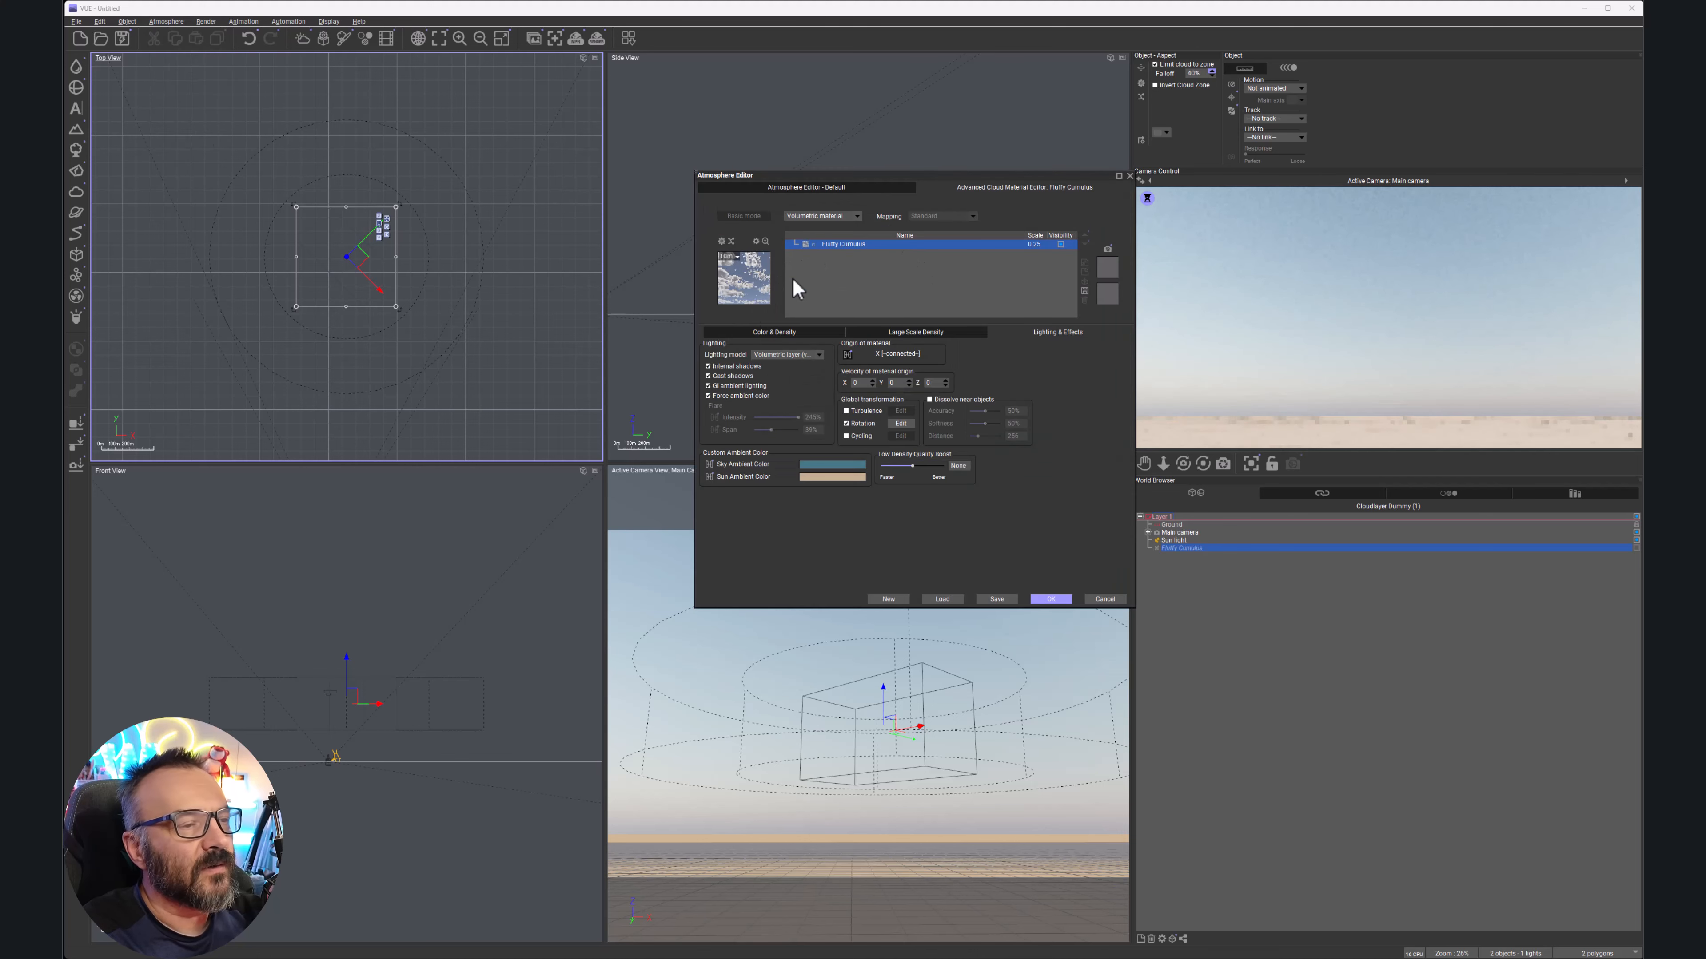
pyautogui.click(842, 189)
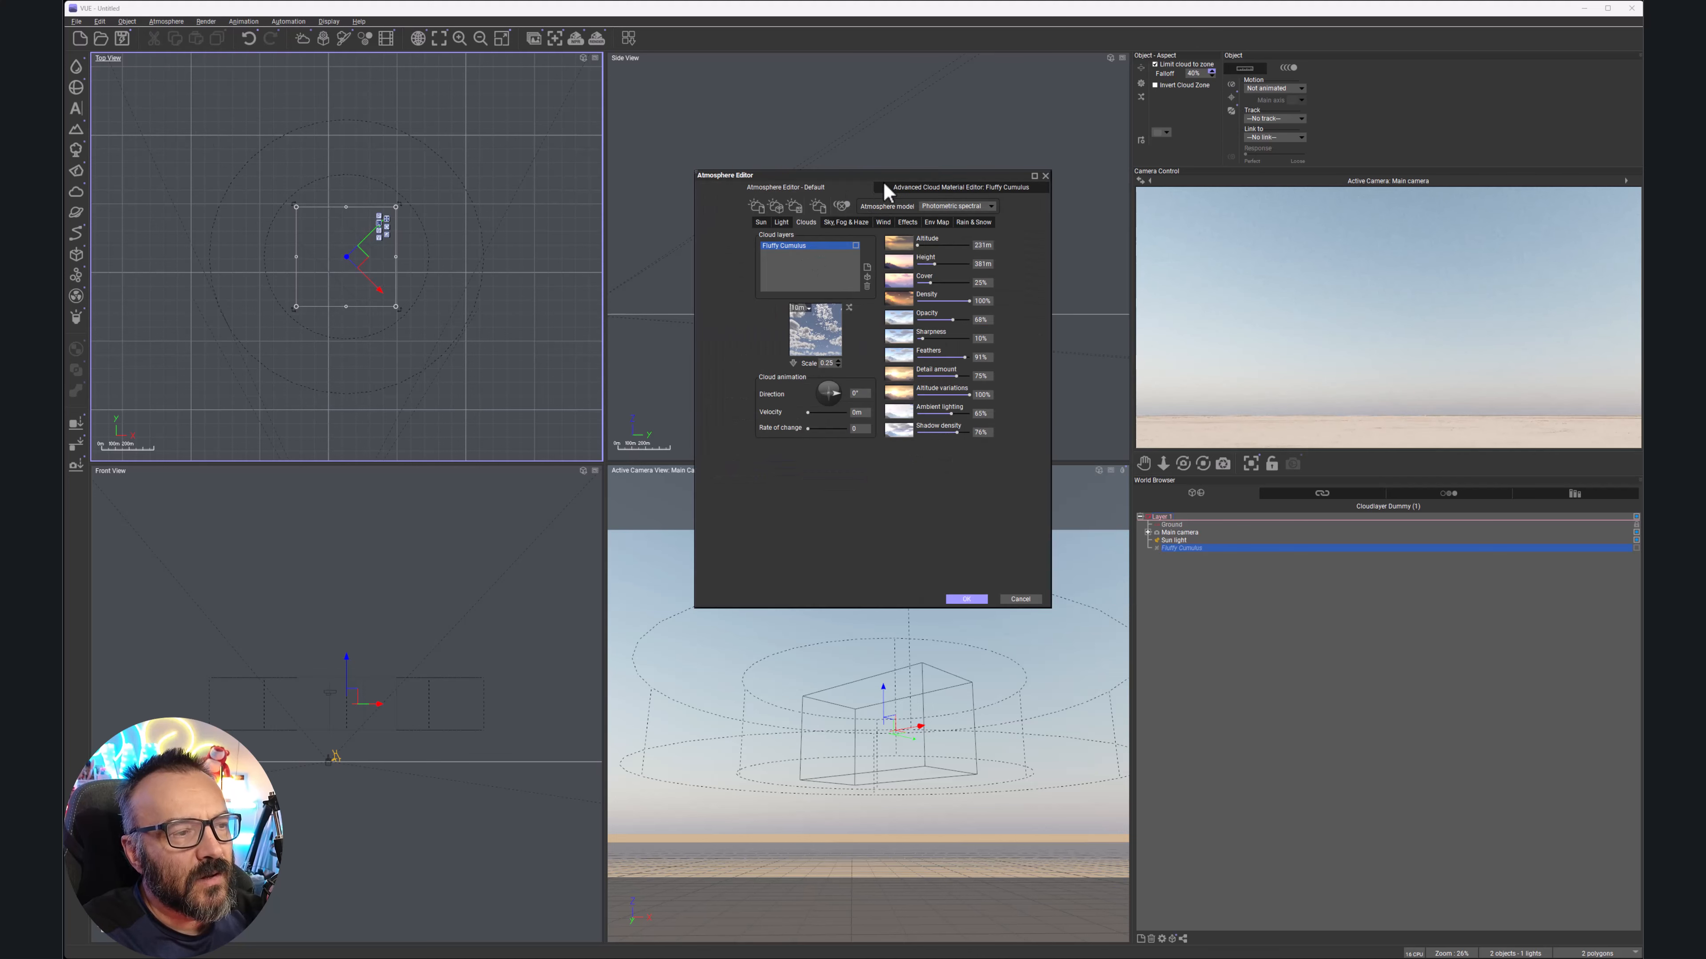
# Add the Legacy Cumulus 'Wispy cumulus' cloud layer and lower its cover
pyautogui.click(866, 276)
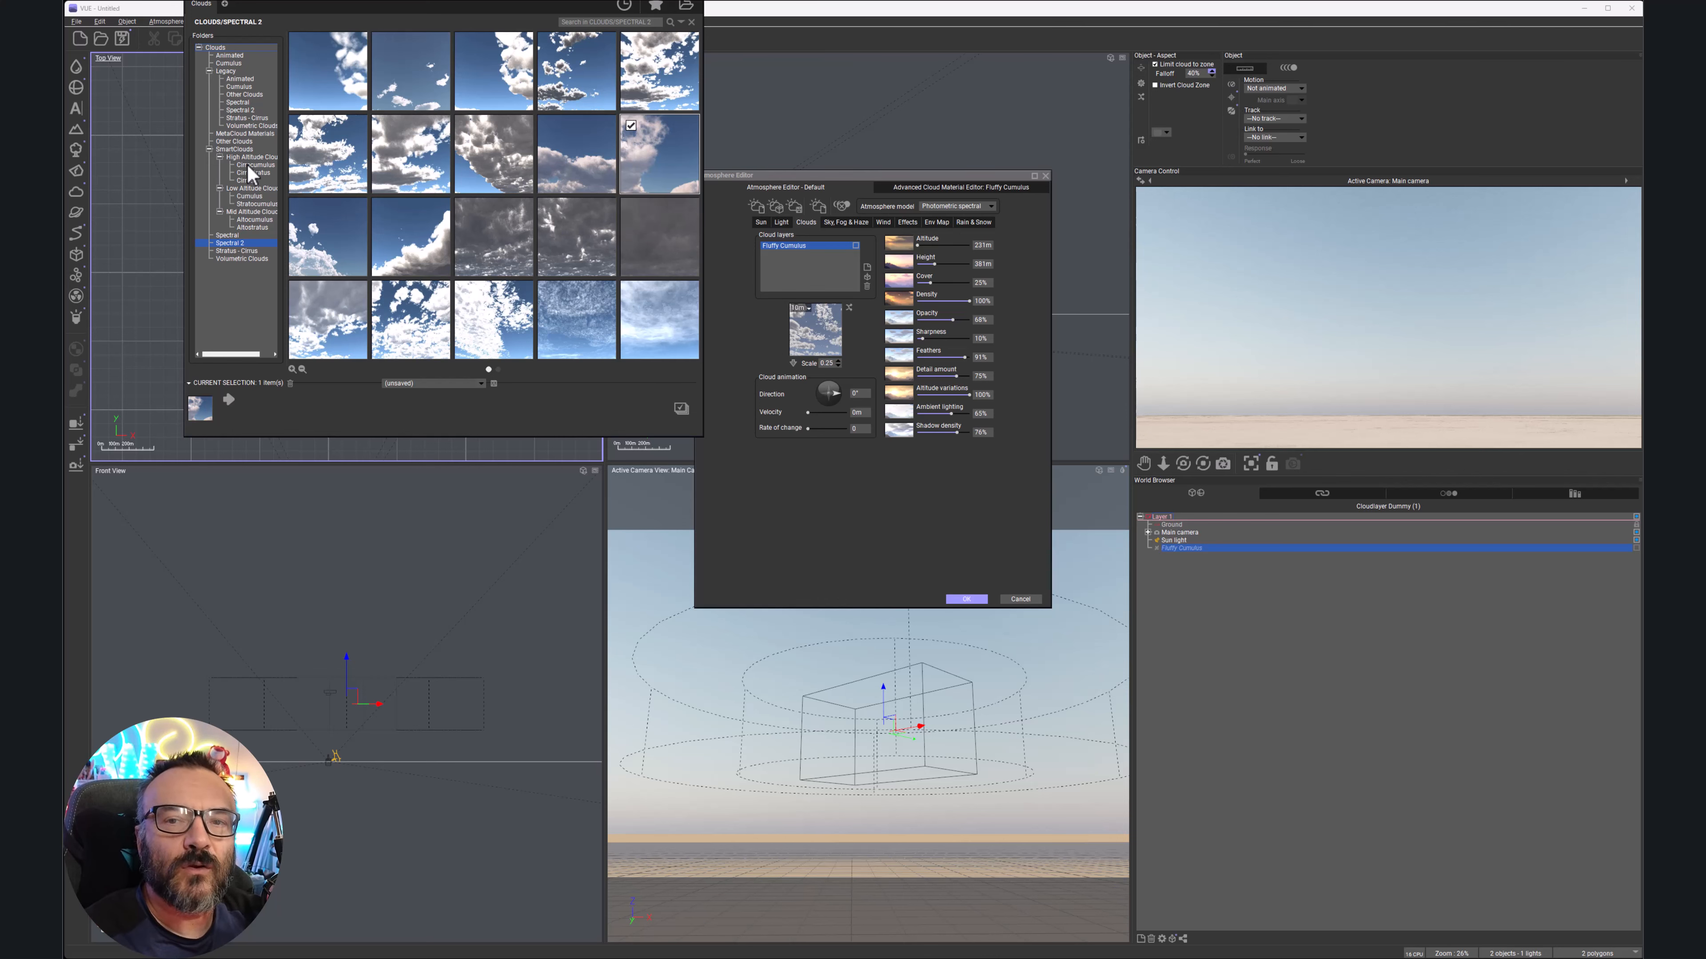
pyautogui.click(239, 86)
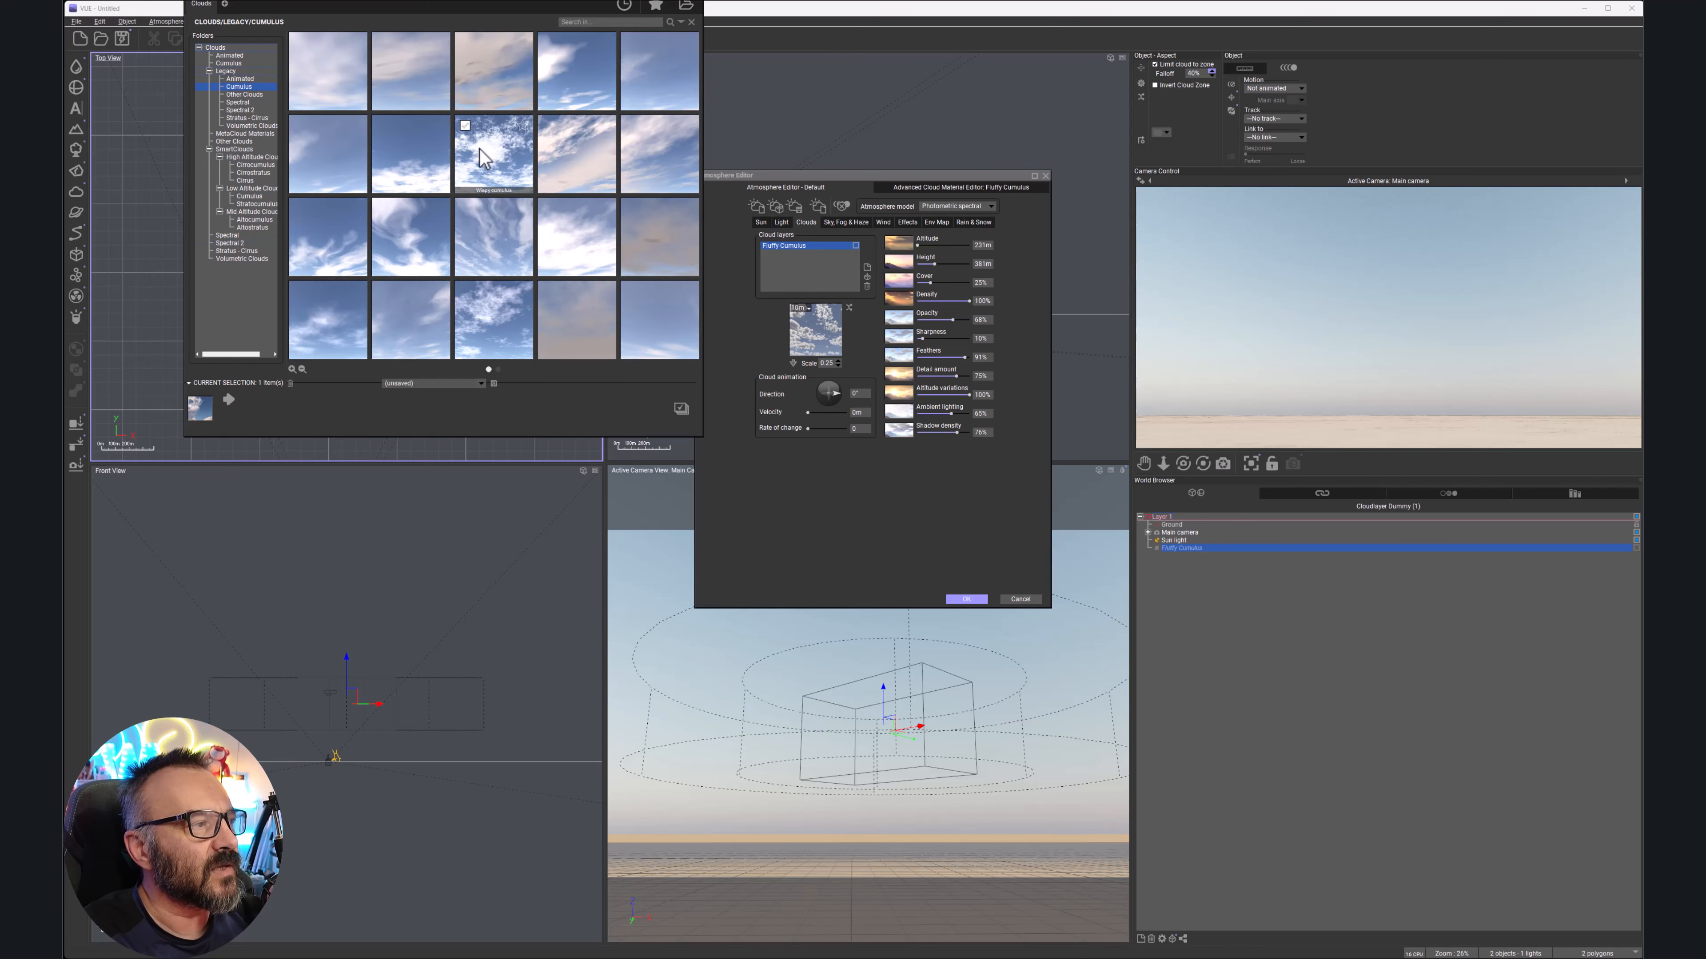
pyautogui.doubleClick(480, 149)
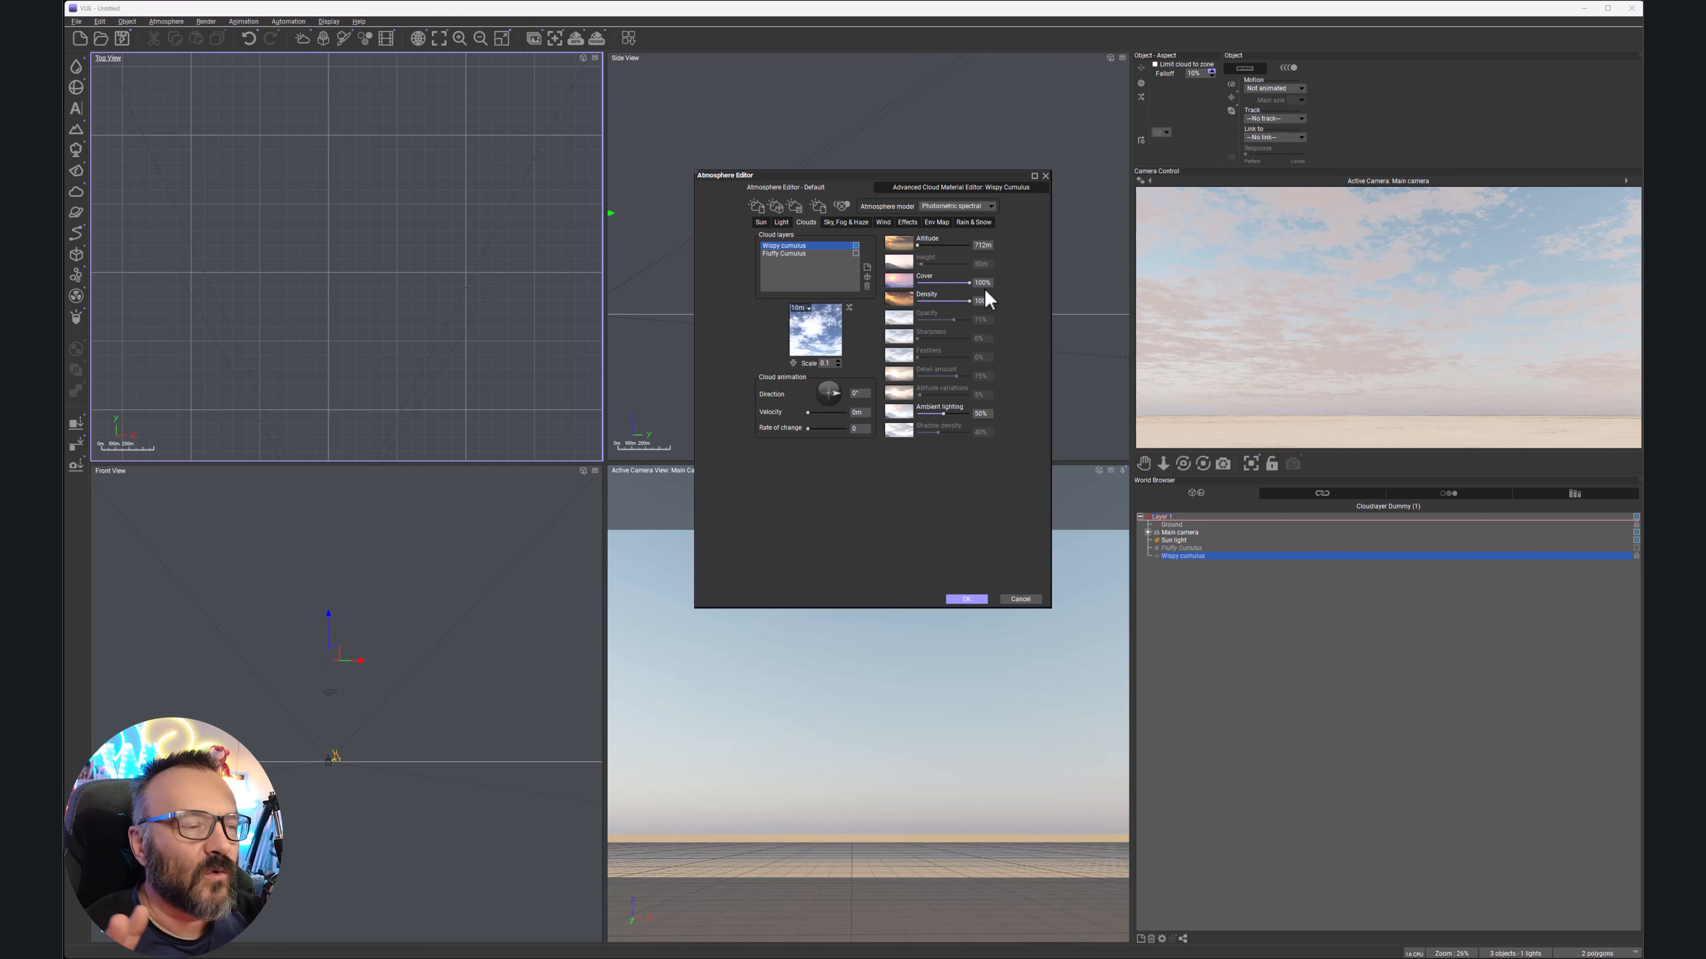
pyautogui.moveTo(968, 282); pyautogui.dragTo(931, 300)
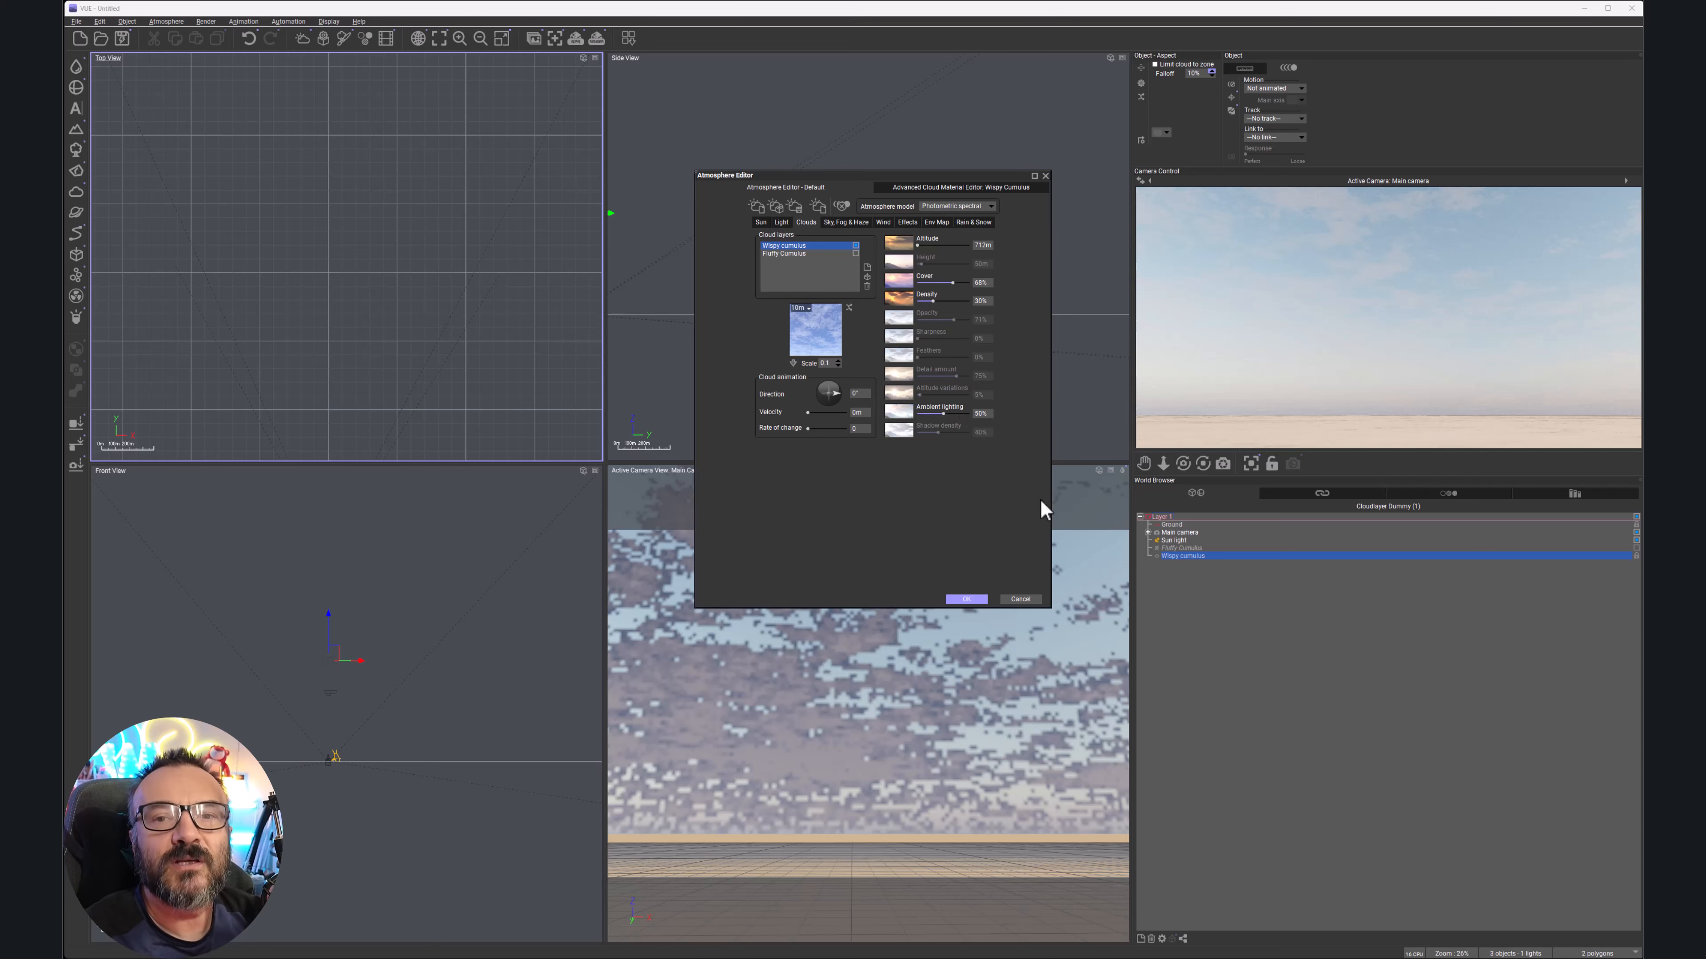
# Apply the Wispy cumulus atmosphere and bring up the Render Options dialog
pyautogui.click(965, 599)
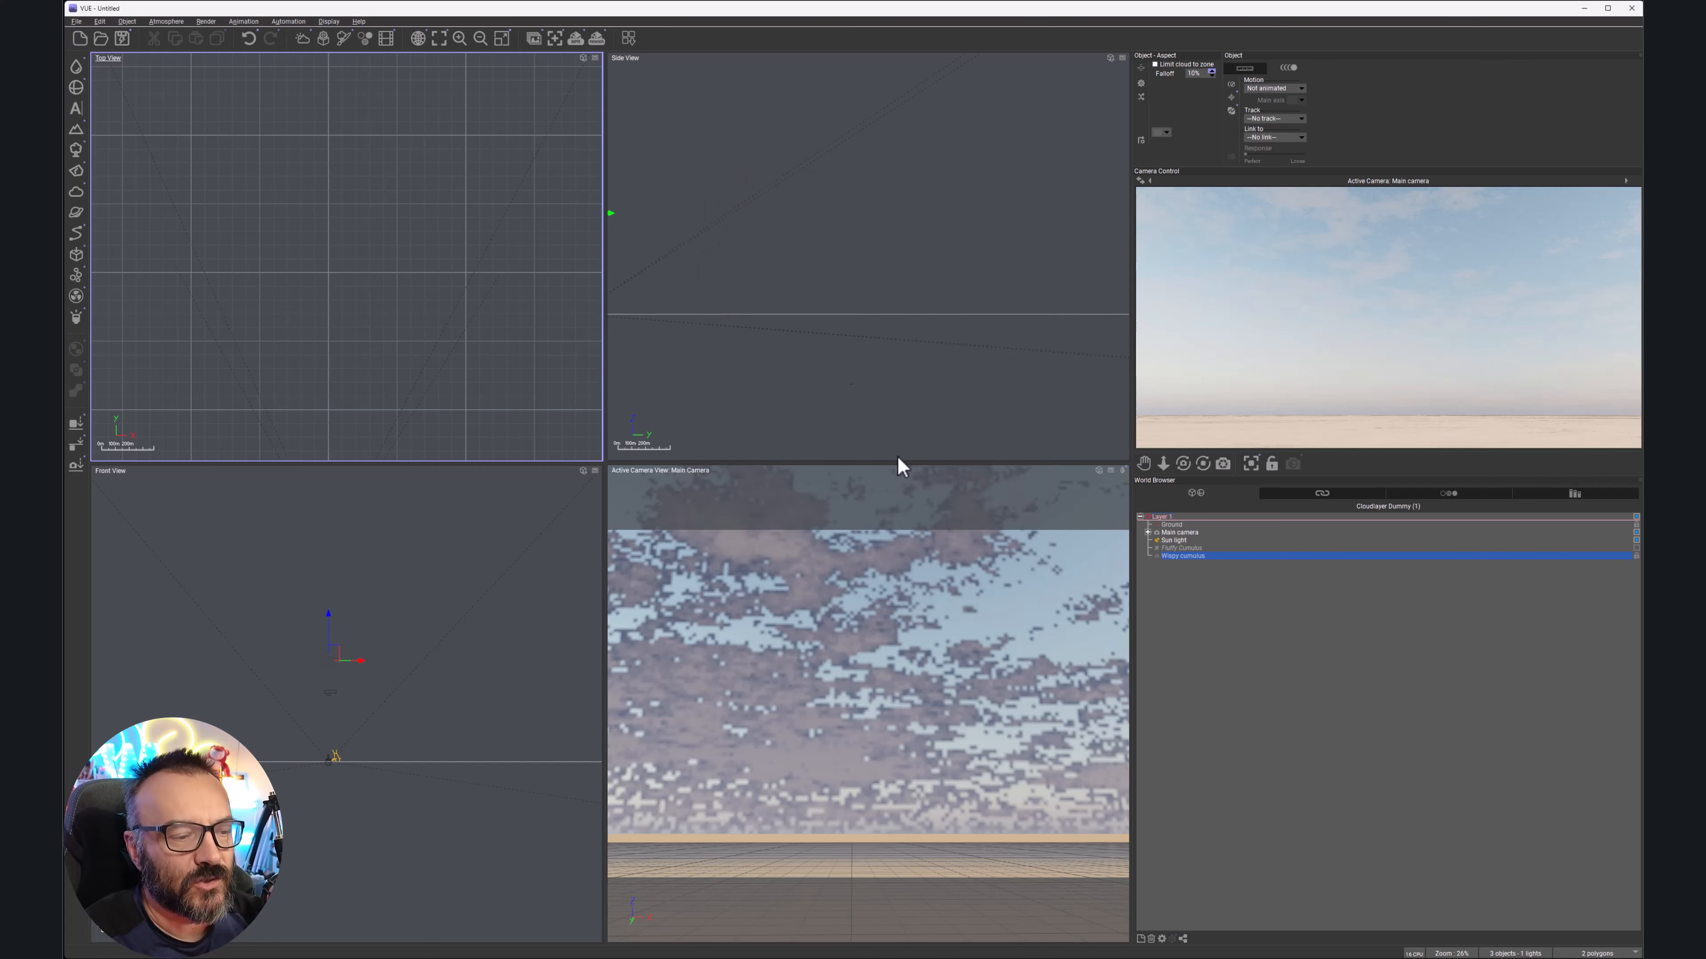
pyautogui.click(591, 35)
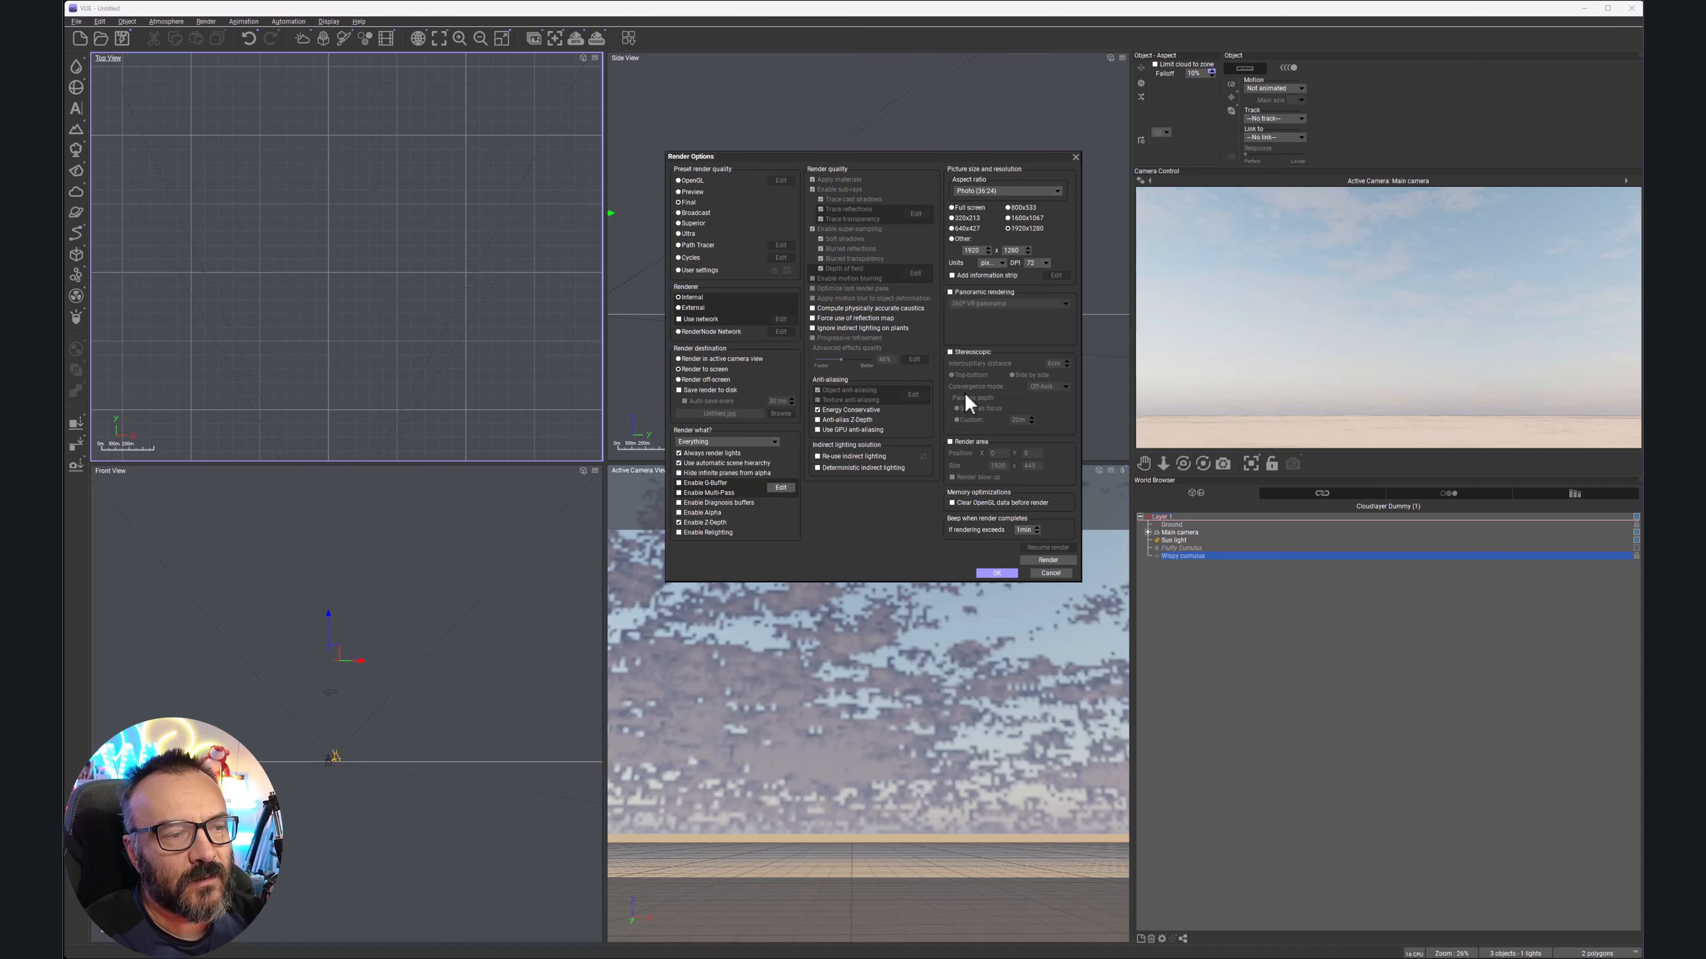
# Enable 360° VR panoramic rendering, accept camera leveling, and set resolution to a custom size
pyautogui.click(962, 294)
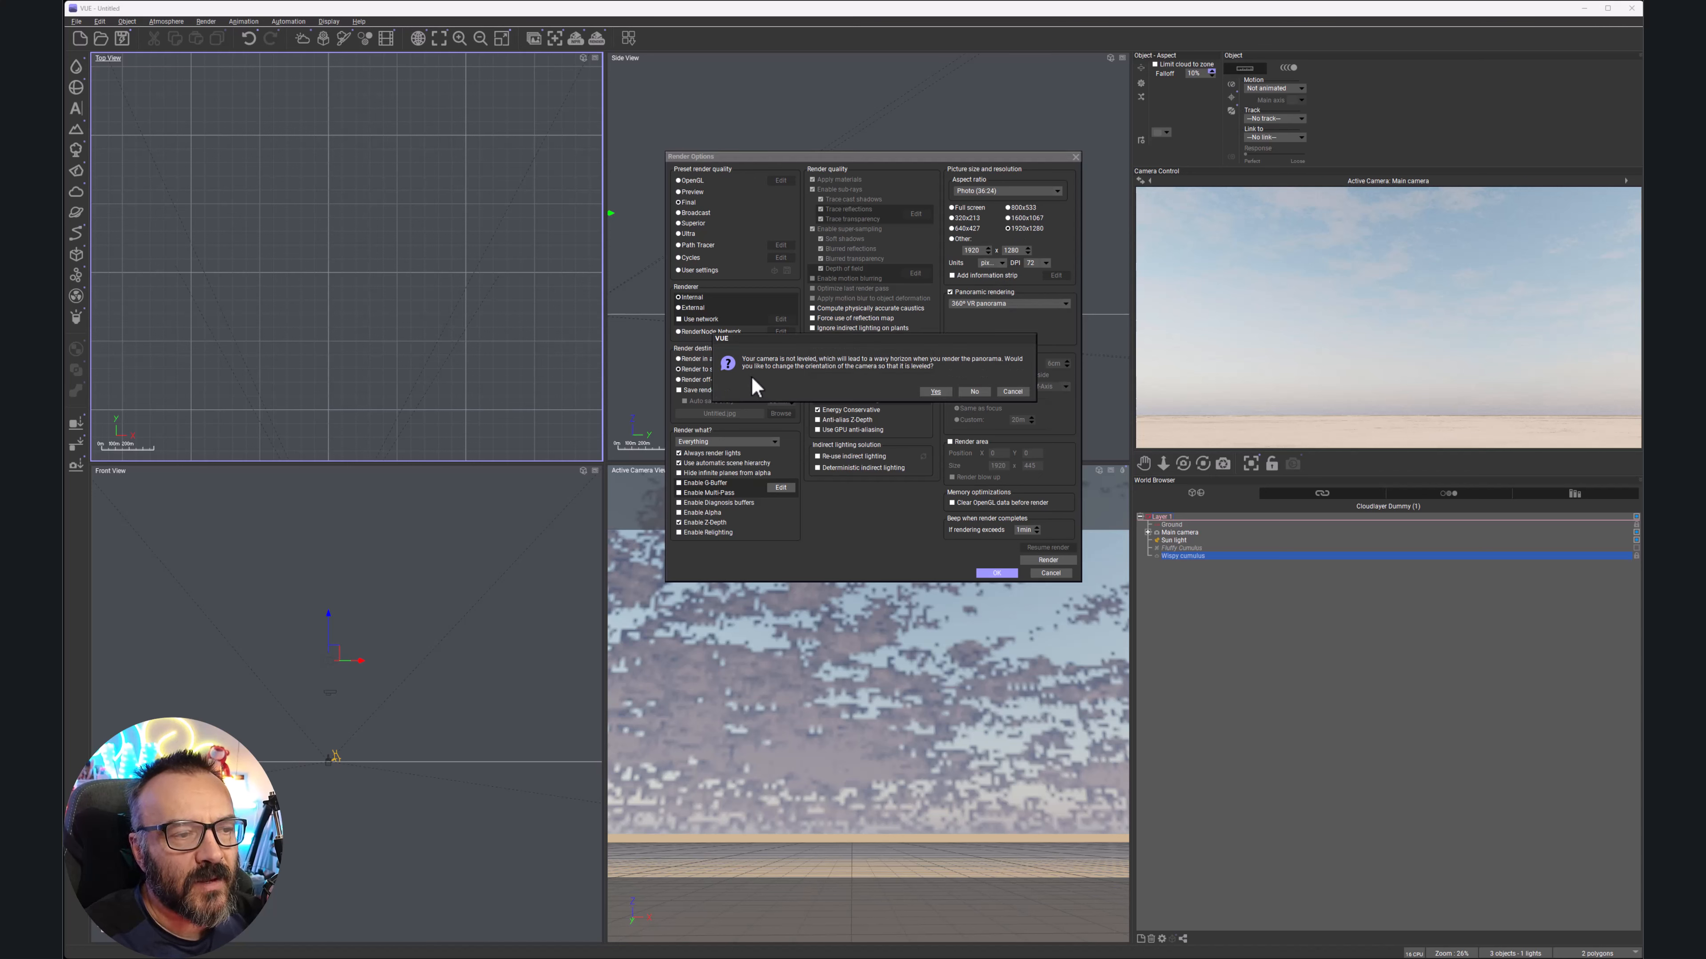
pyautogui.click(943, 394)
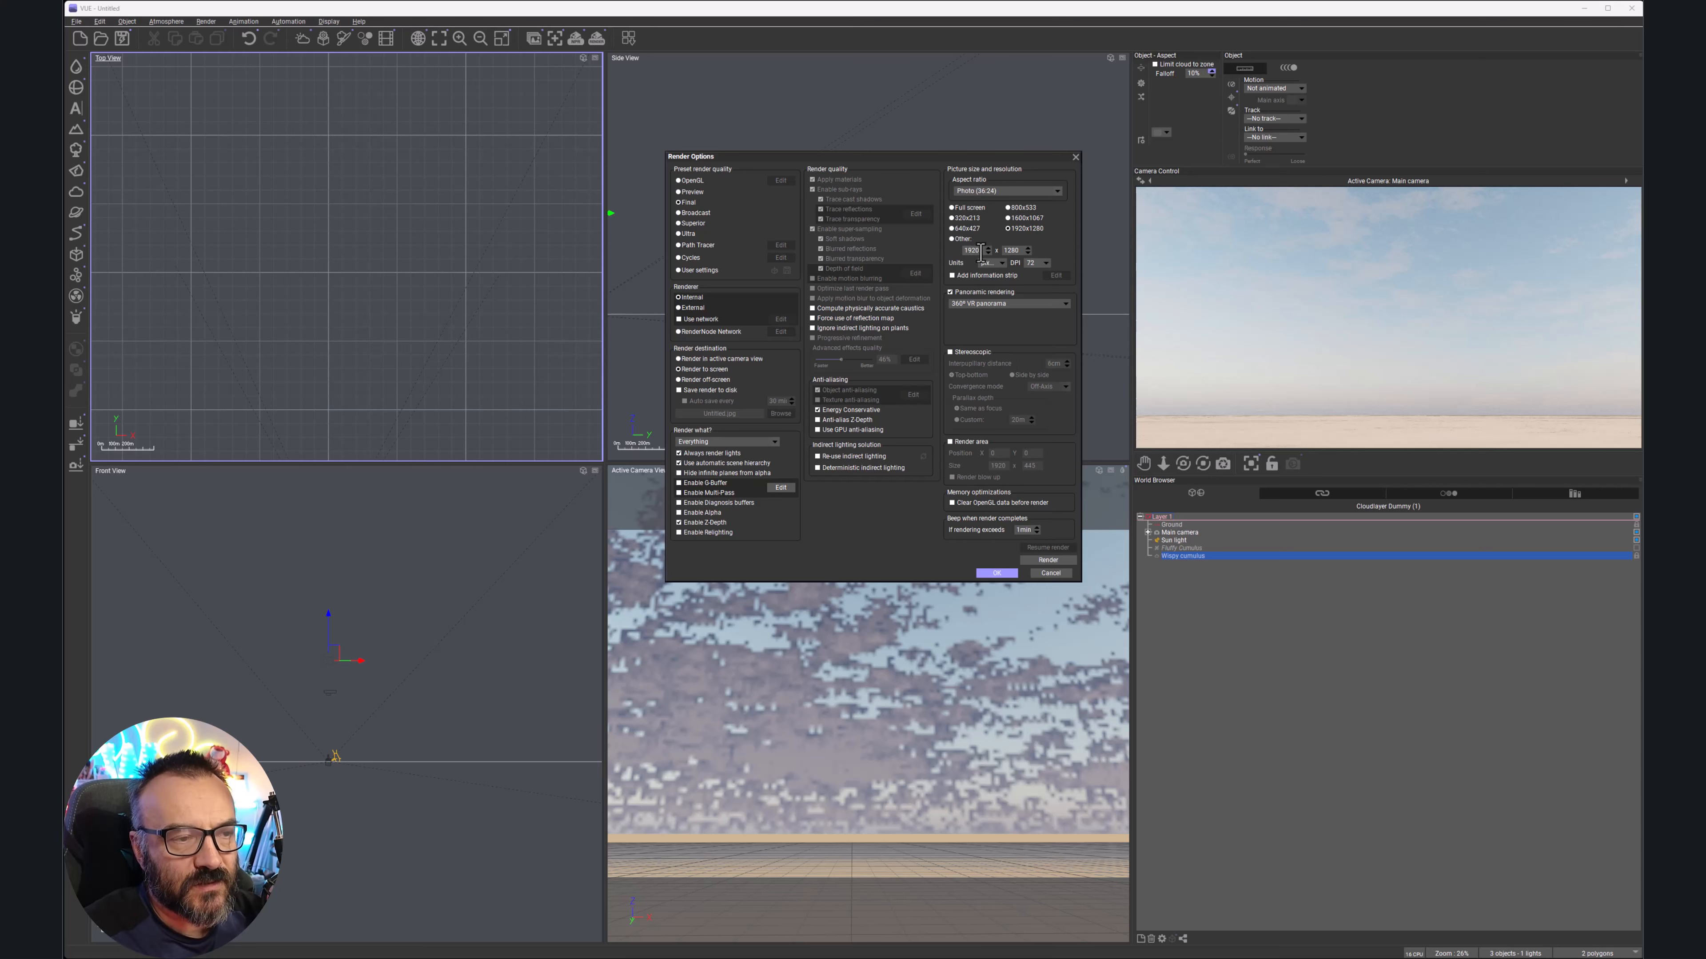
pyautogui.click(981, 250)
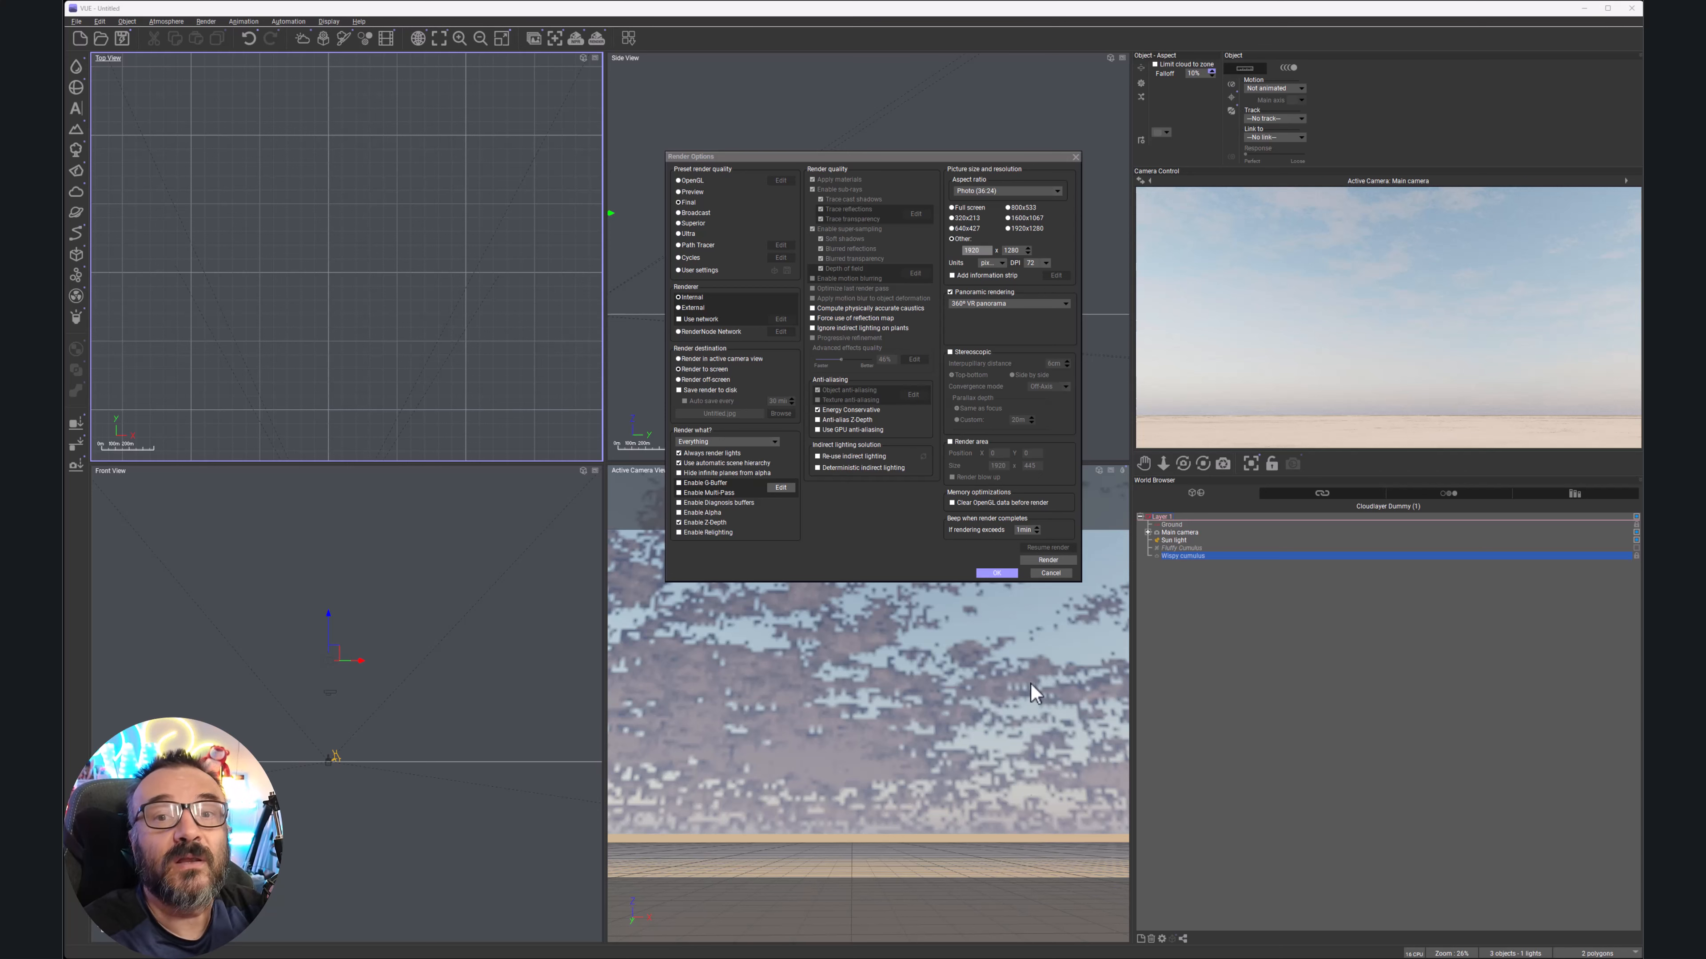
# Set the panorama render width to 8000 (height 5333) and confirm Render Options
pyautogui.doubleClick(984, 250)
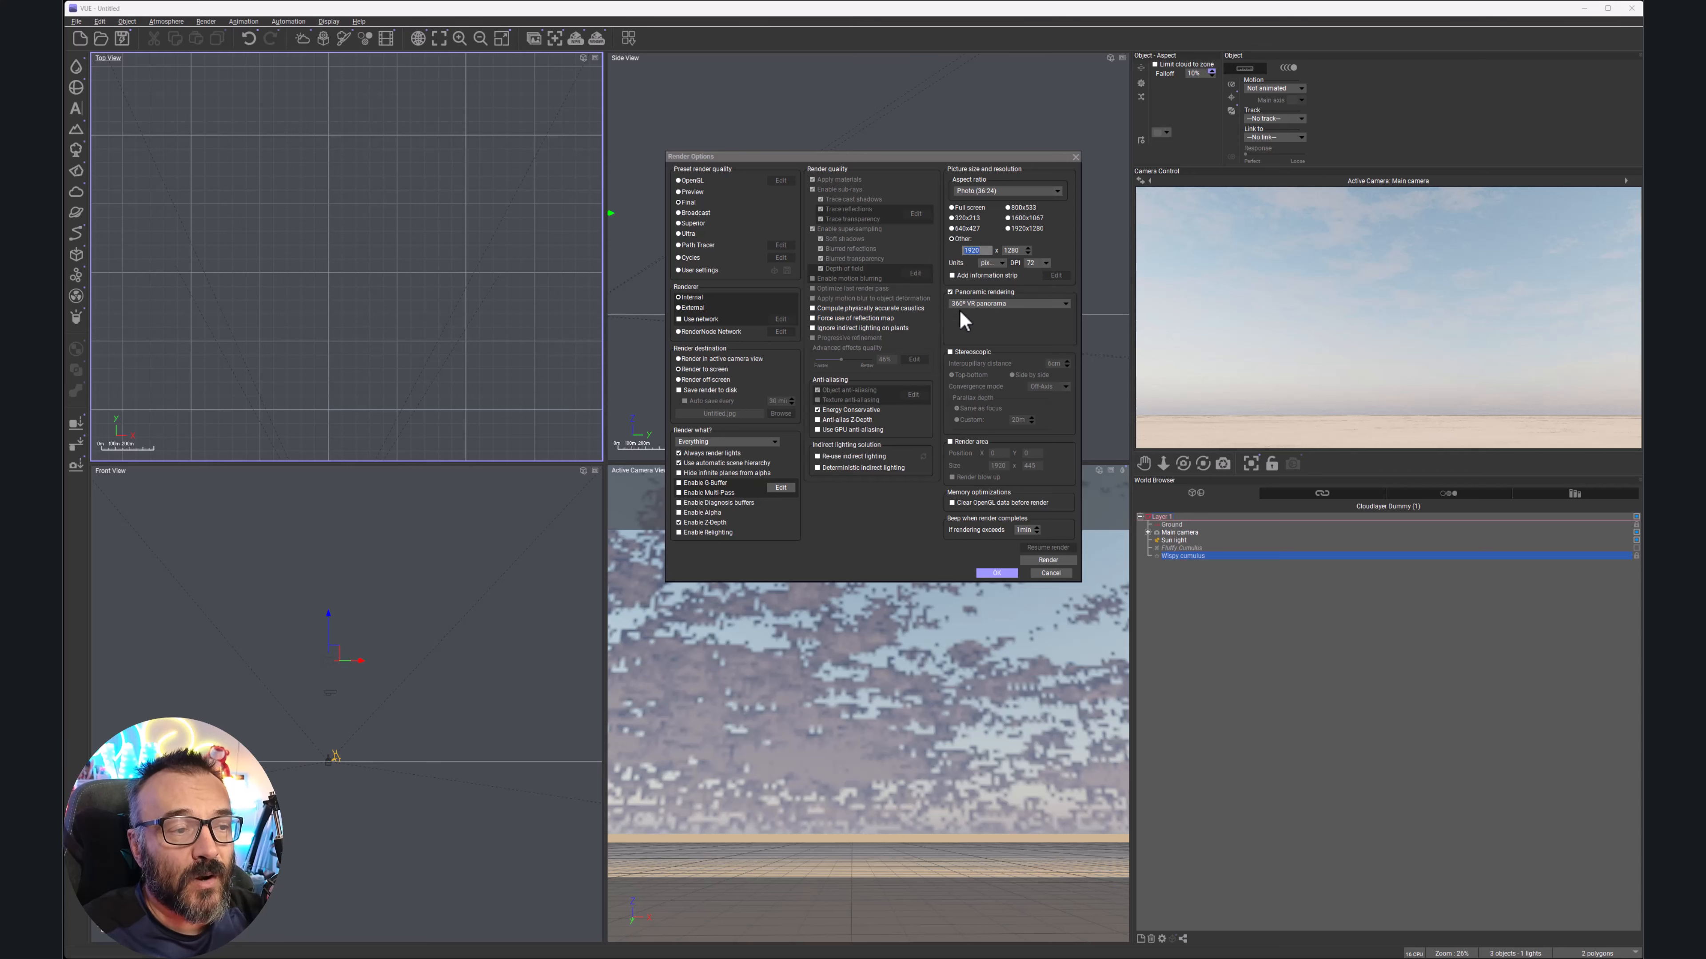
pyautogui.write('800')
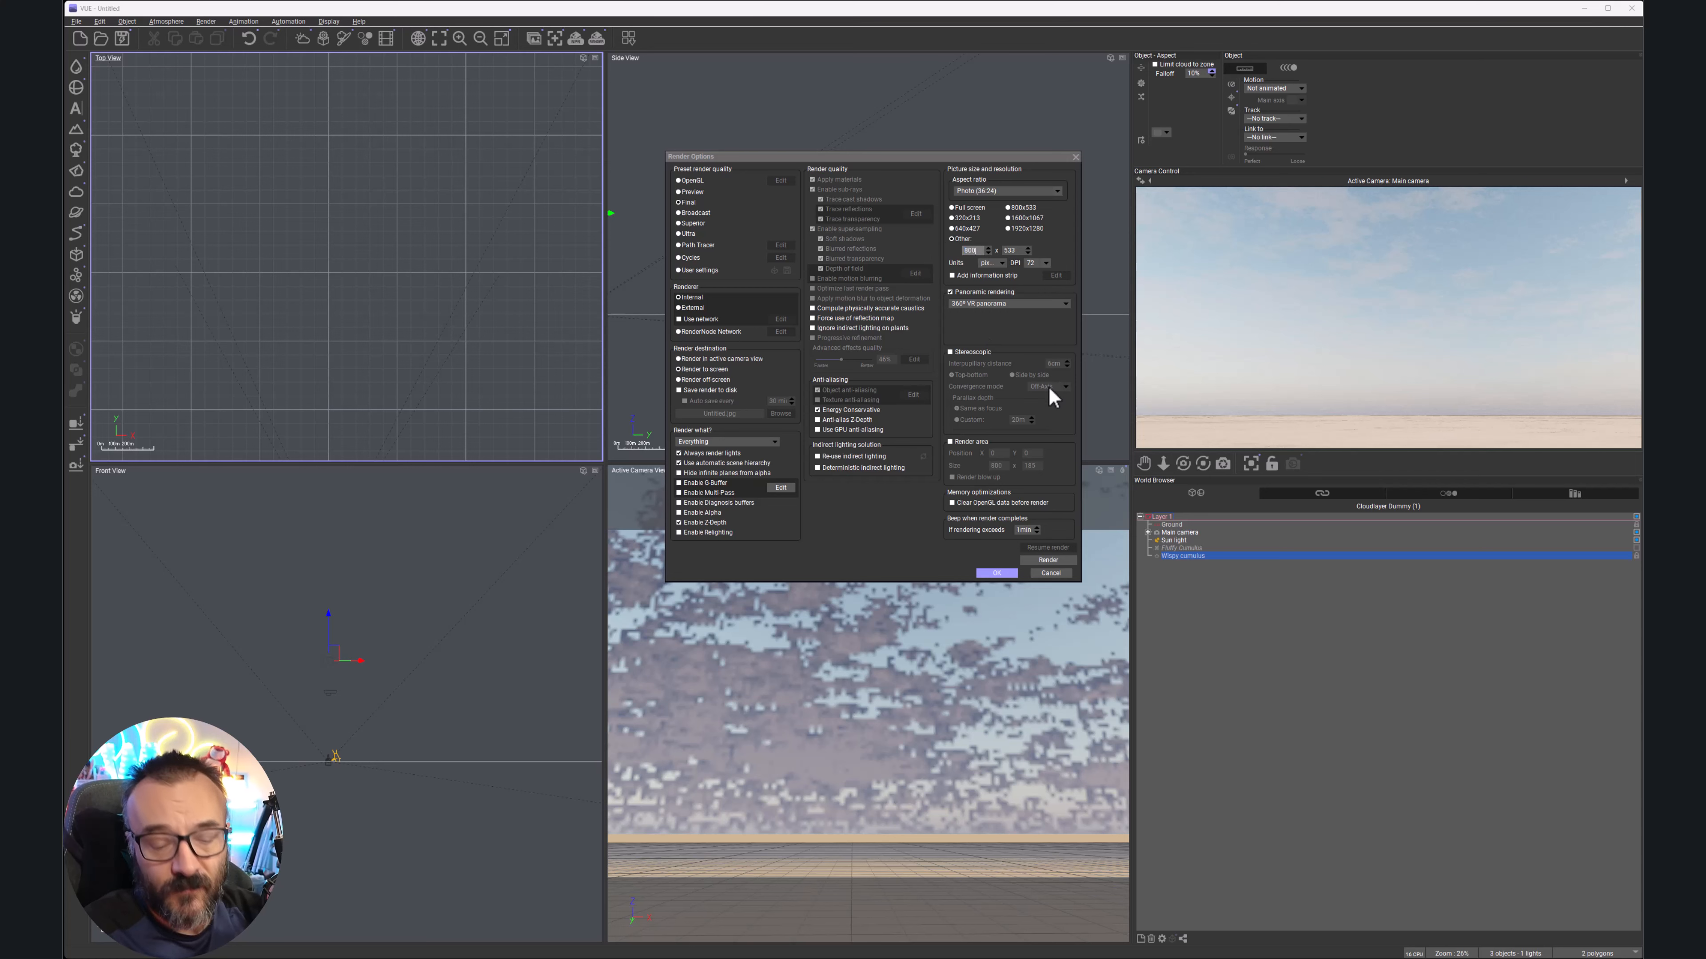
pyautogui.write('0')
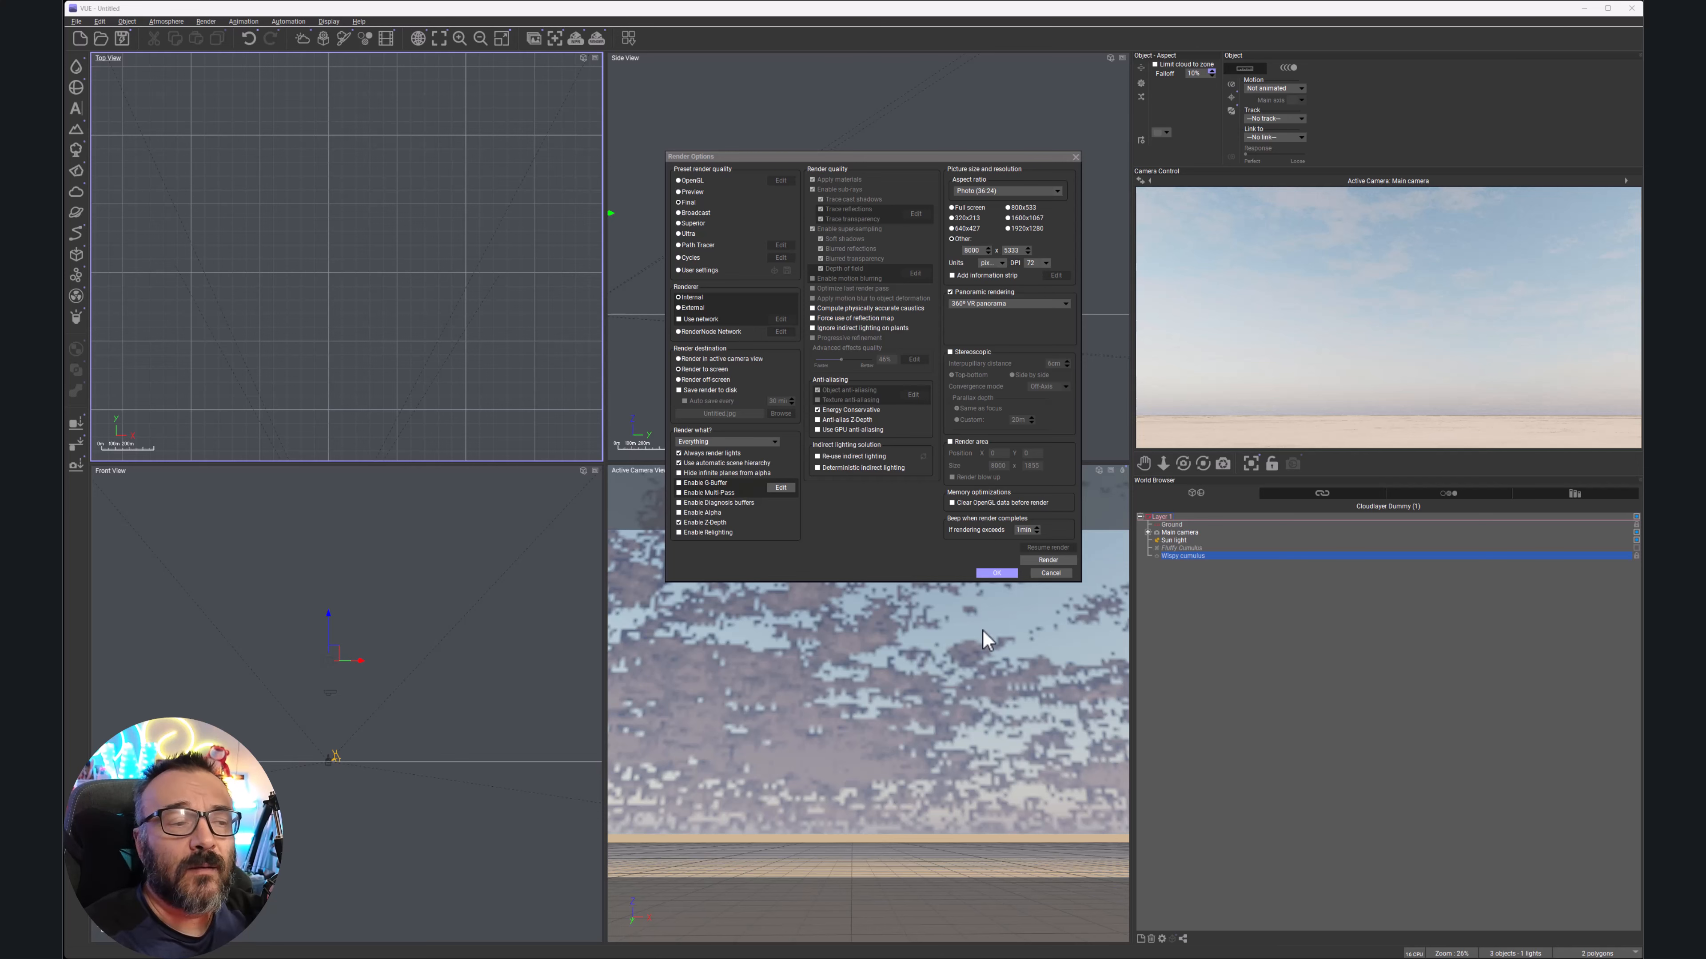
pyautogui.click(996, 574)
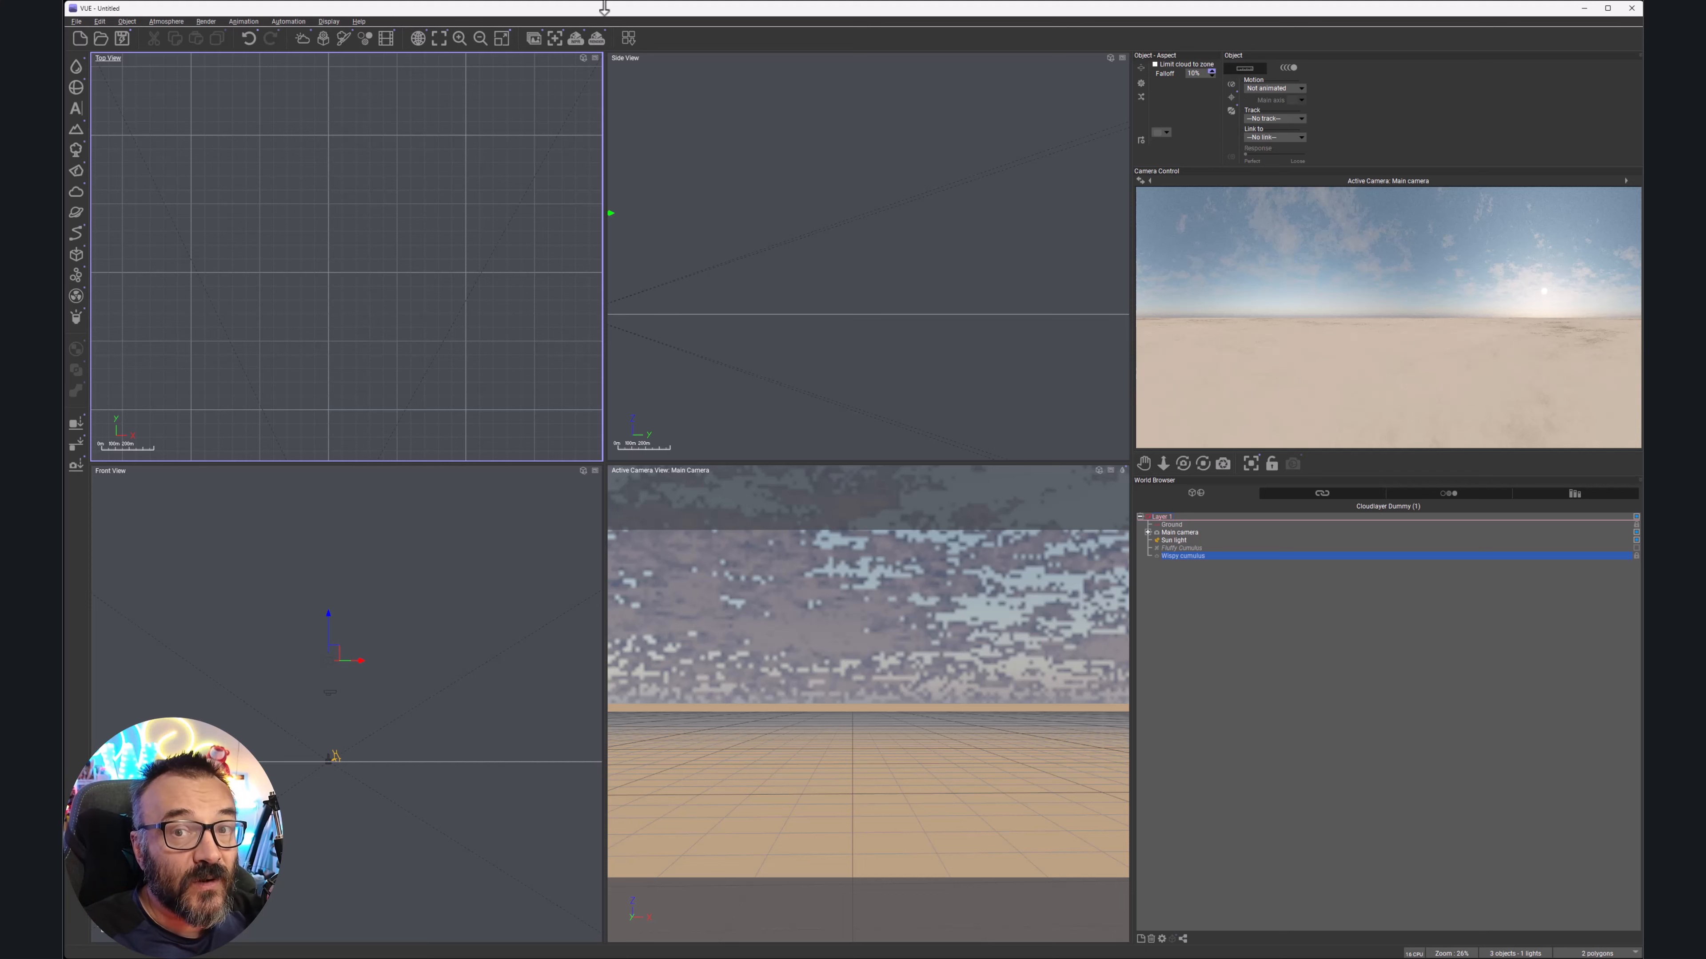
# Reopen the standard Atmosphere Editor, shrink the sun to 0%, and show the Sky, Fog & Haze settings
pyautogui.click(166, 20)
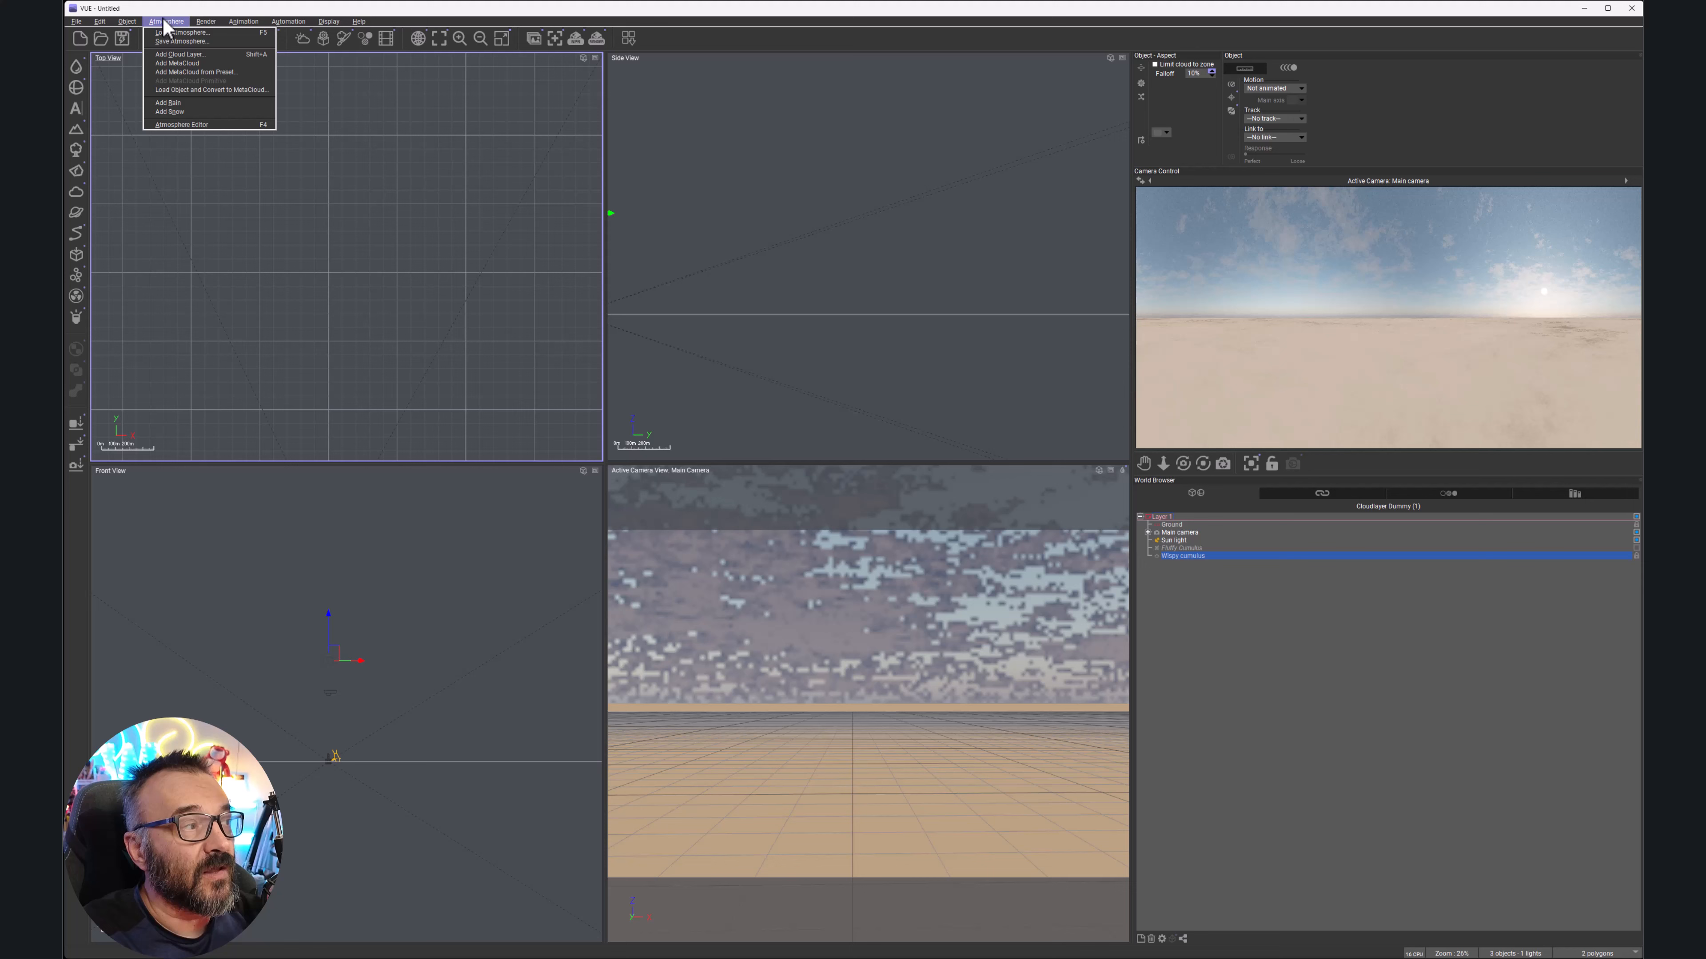
pyautogui.click(193, 125)
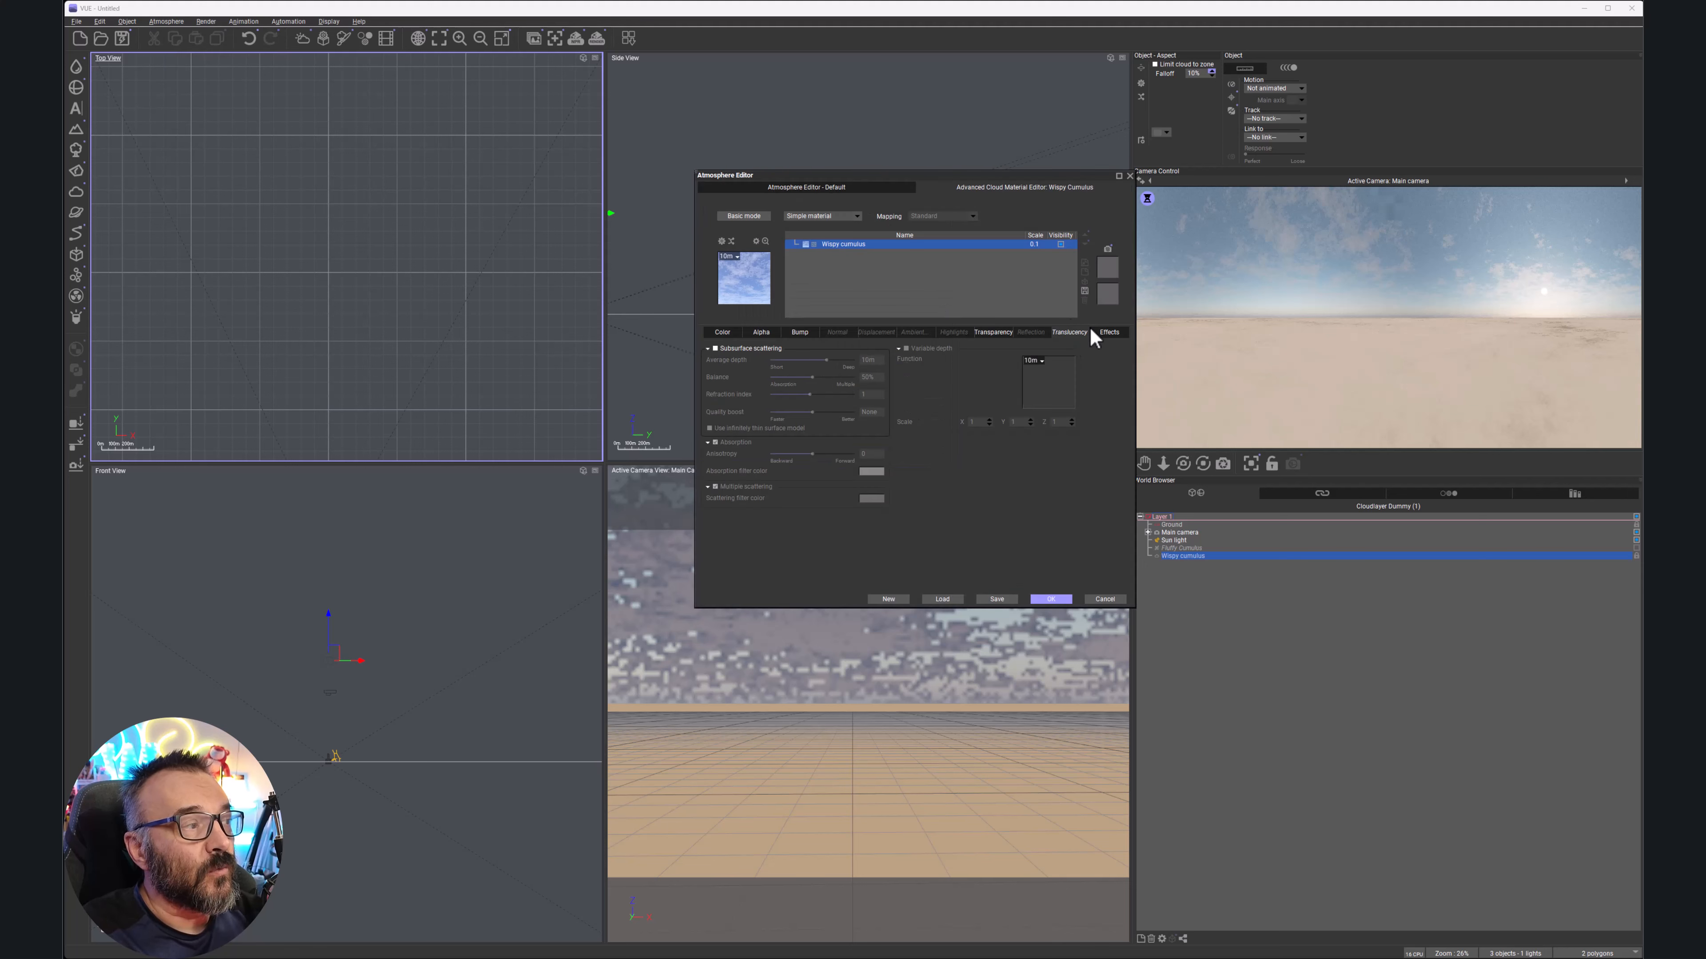
pyautogui.click(808, 191)
pyautogui.click(762, 223)
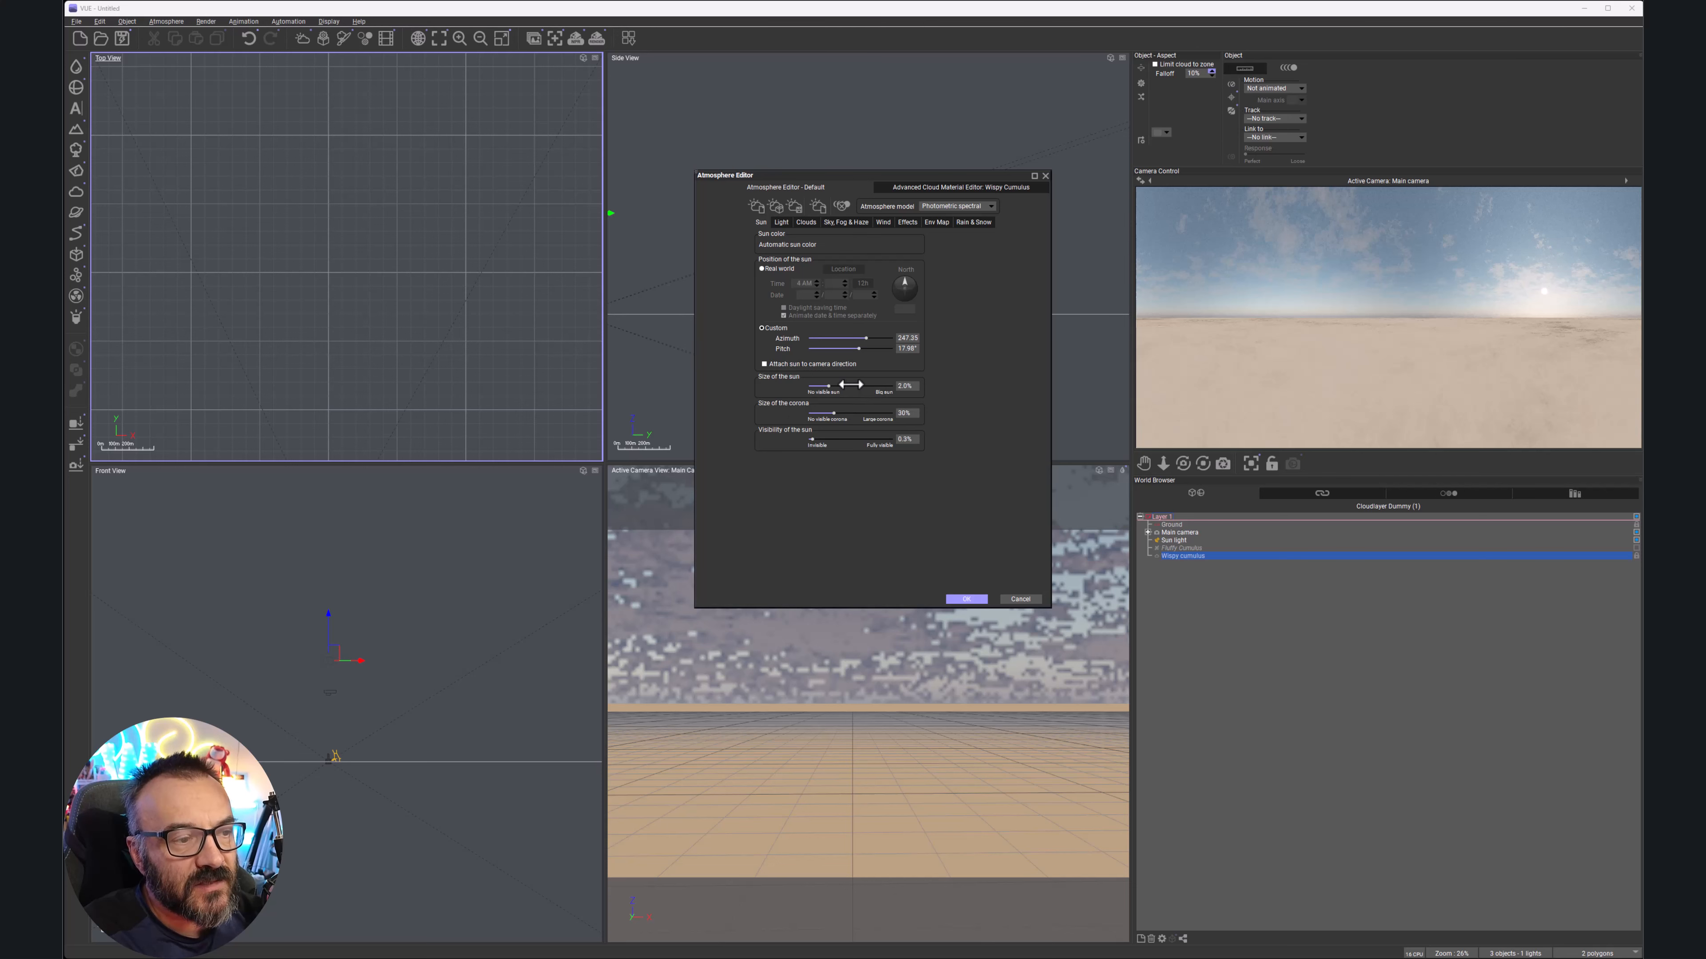
pyautogui.moveTo(850, 385); pyautogui.dragTo(738, 392)
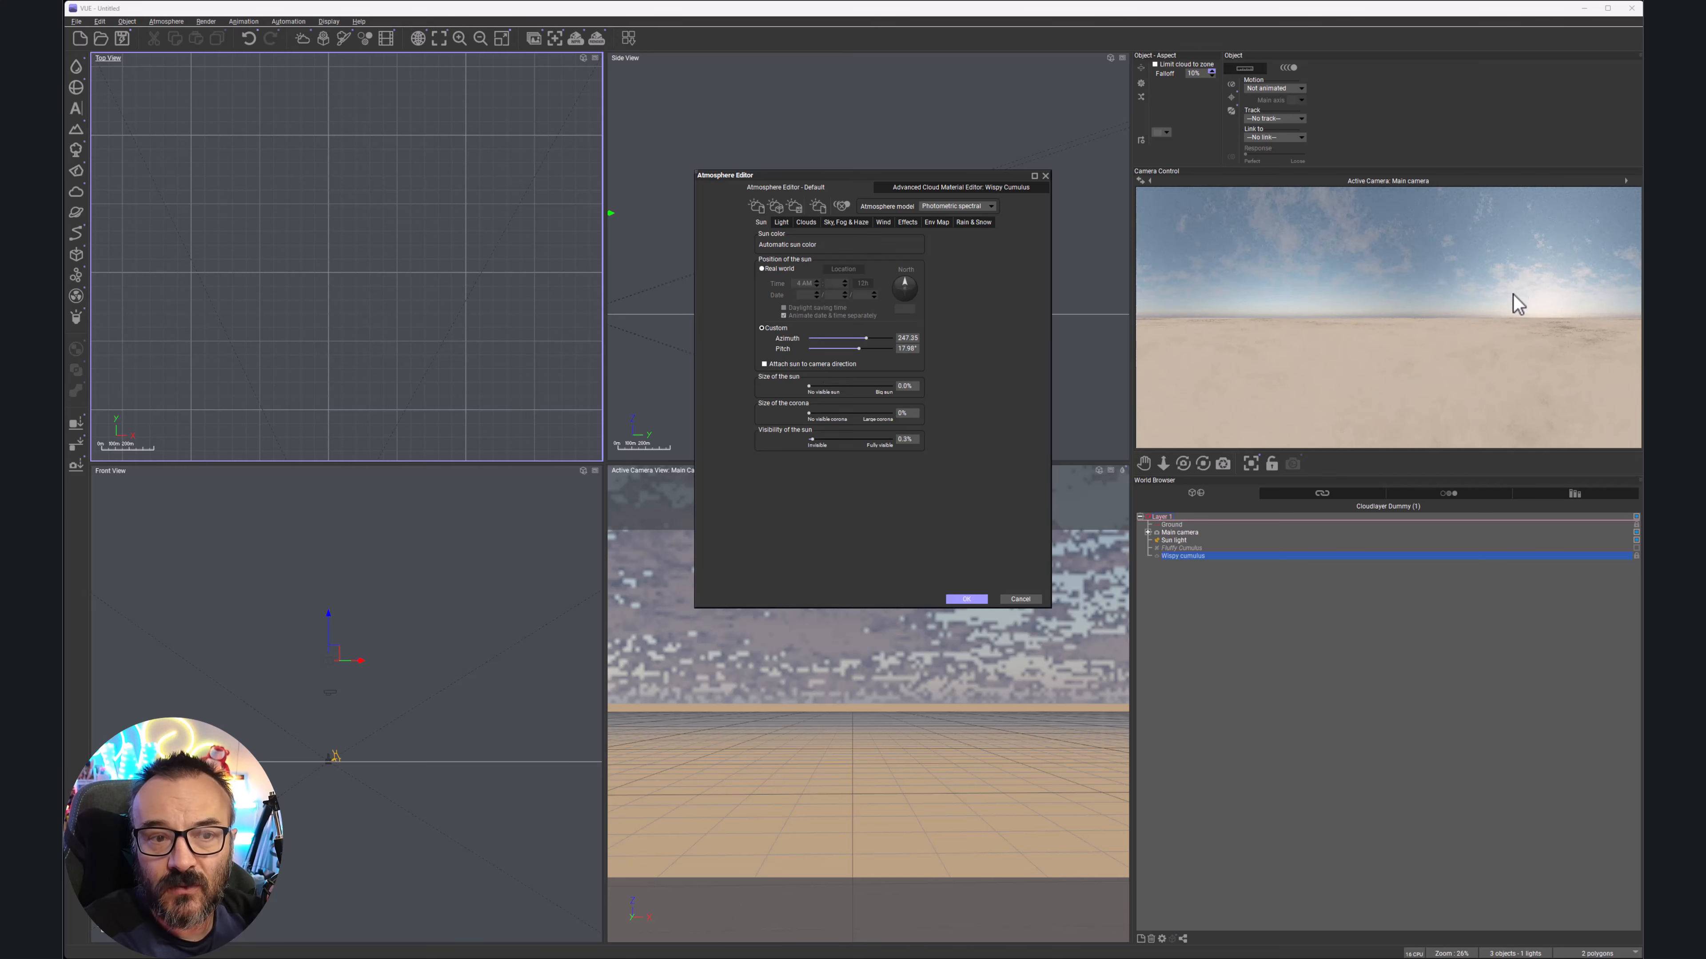
pyautogui.rightClick(1567, 300)
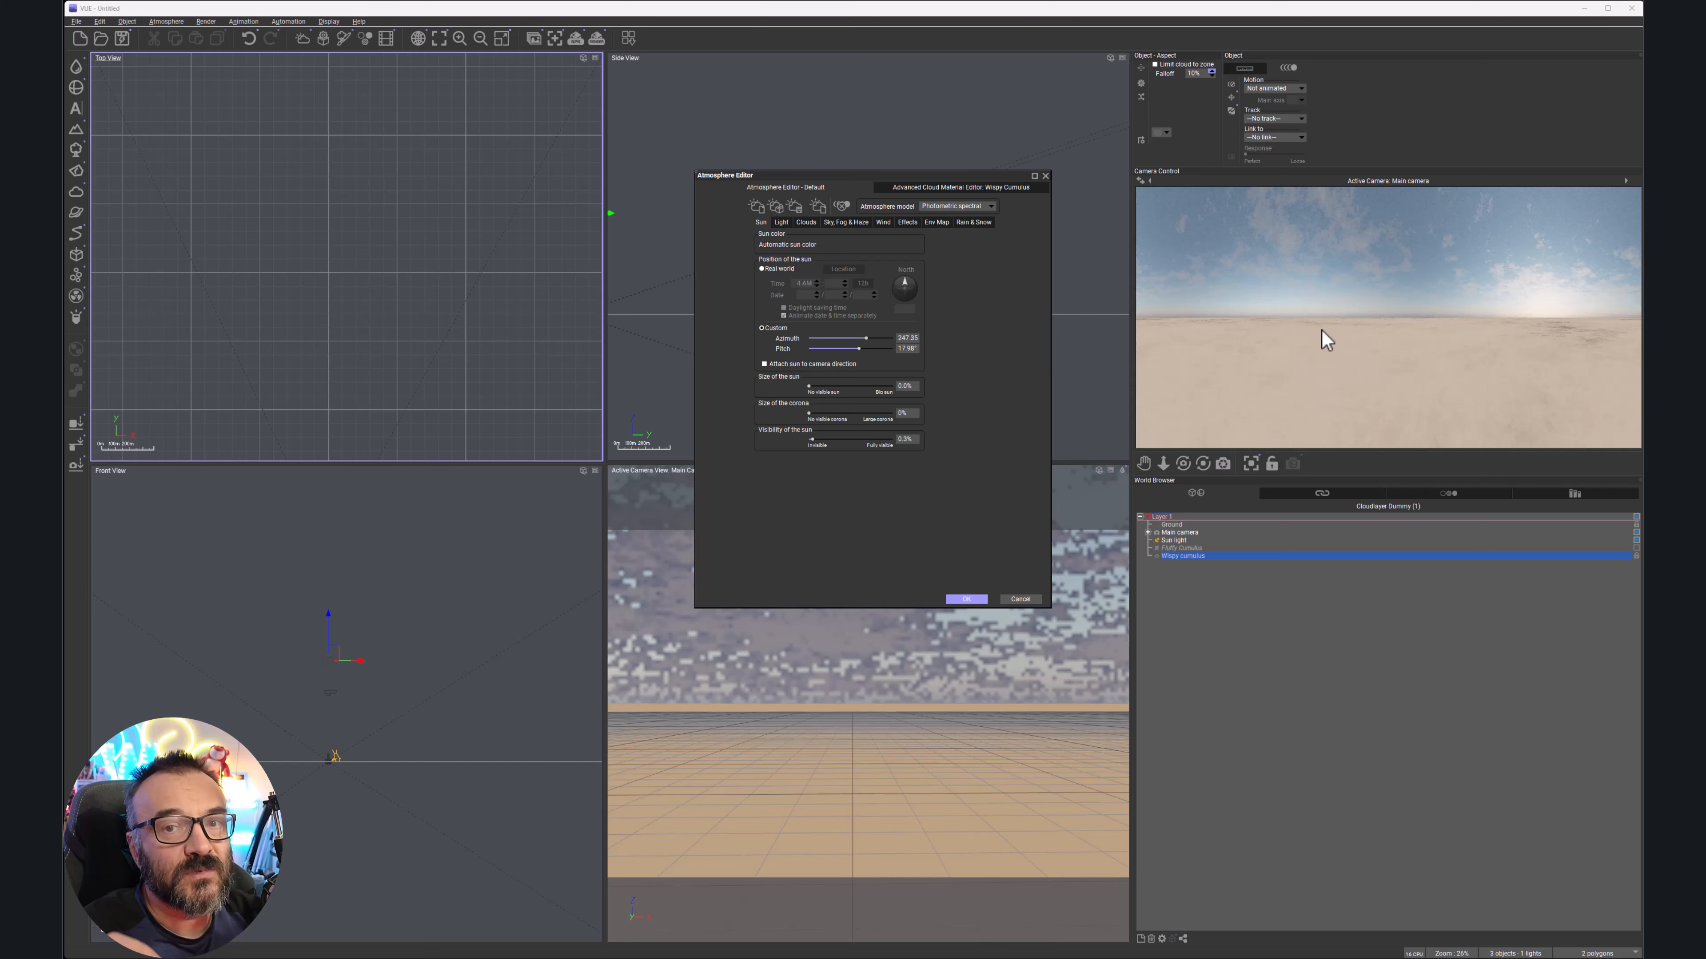
pyautogui.click(845, 222)
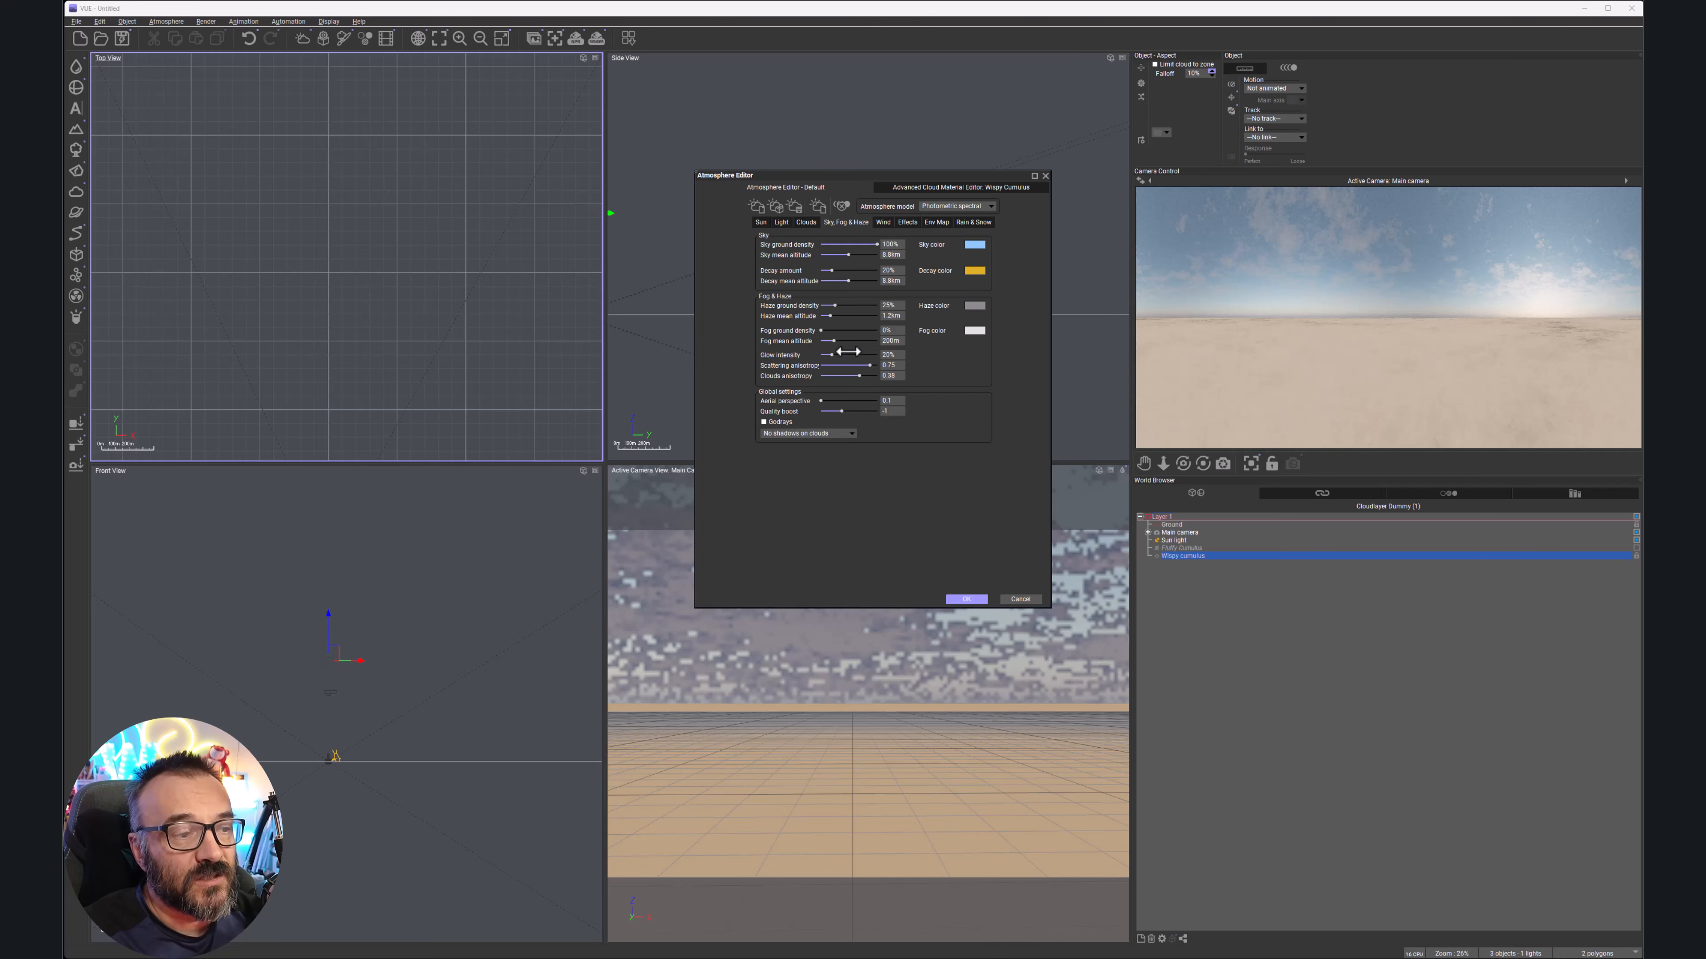
# Lower glow intensity to 0%, raise fog ground density to 54%, refresh the preview, and apply
pyautogui.moveTo(832, 355); pyautogui.dragTo(900, 367)
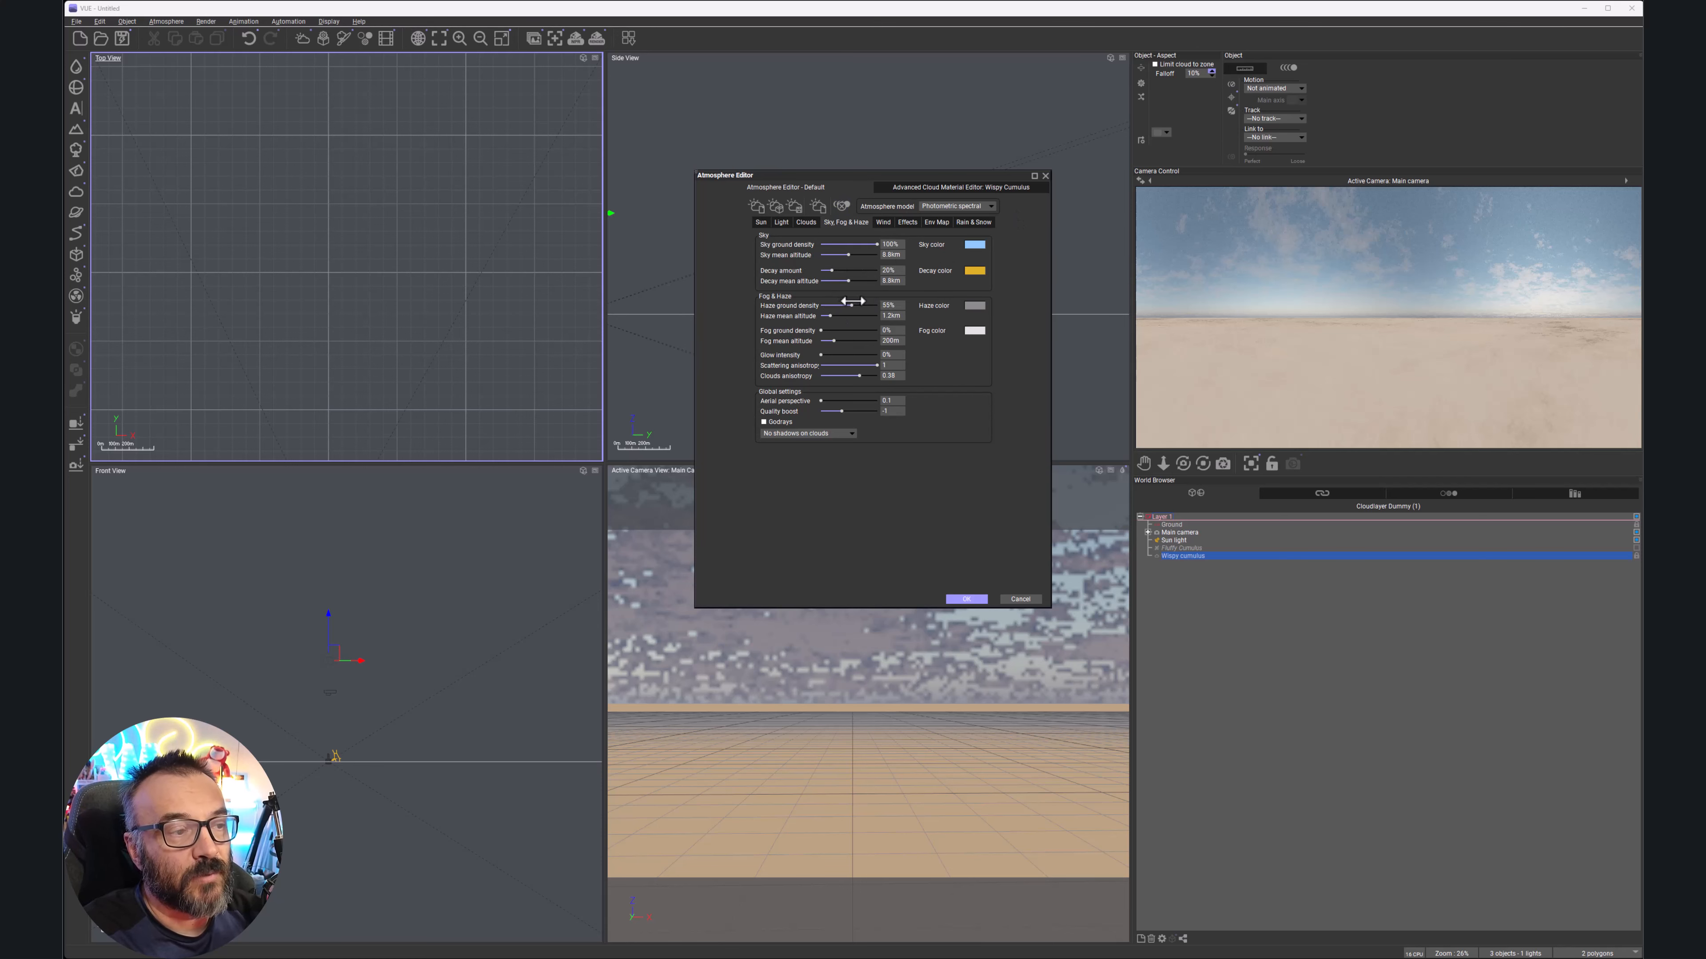
pyautogui.moveTo(820, 331); pyautogui.dragTo(857, 329)
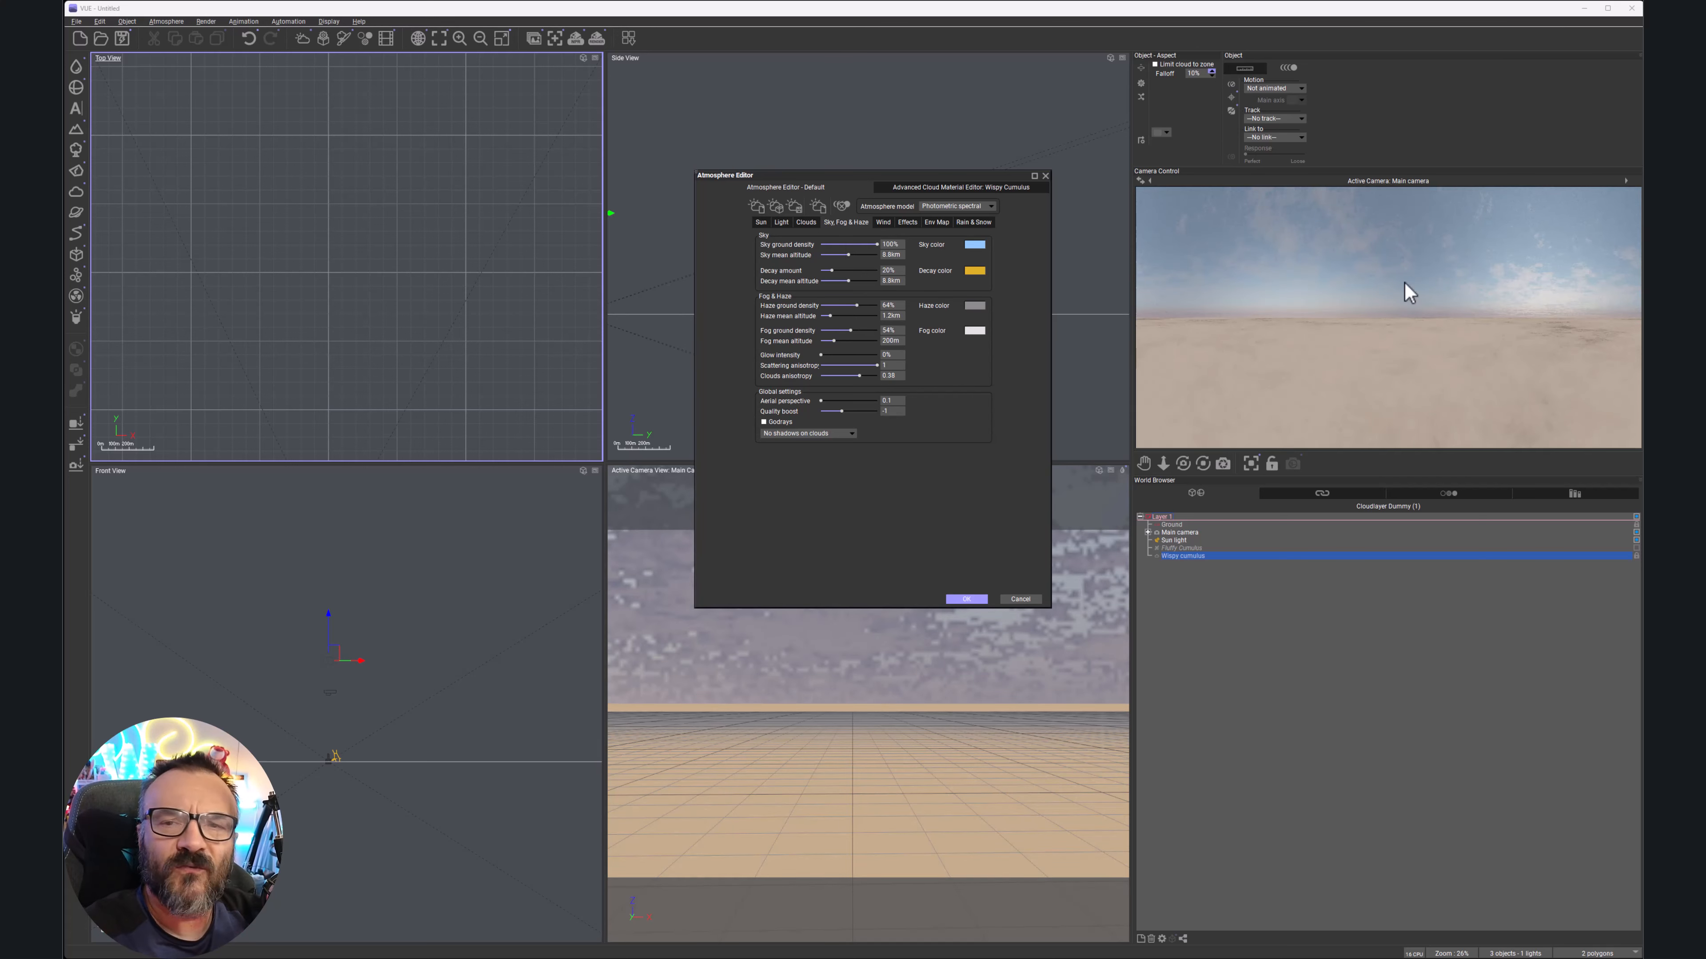
pyautogui.rightClick(1503, 344)
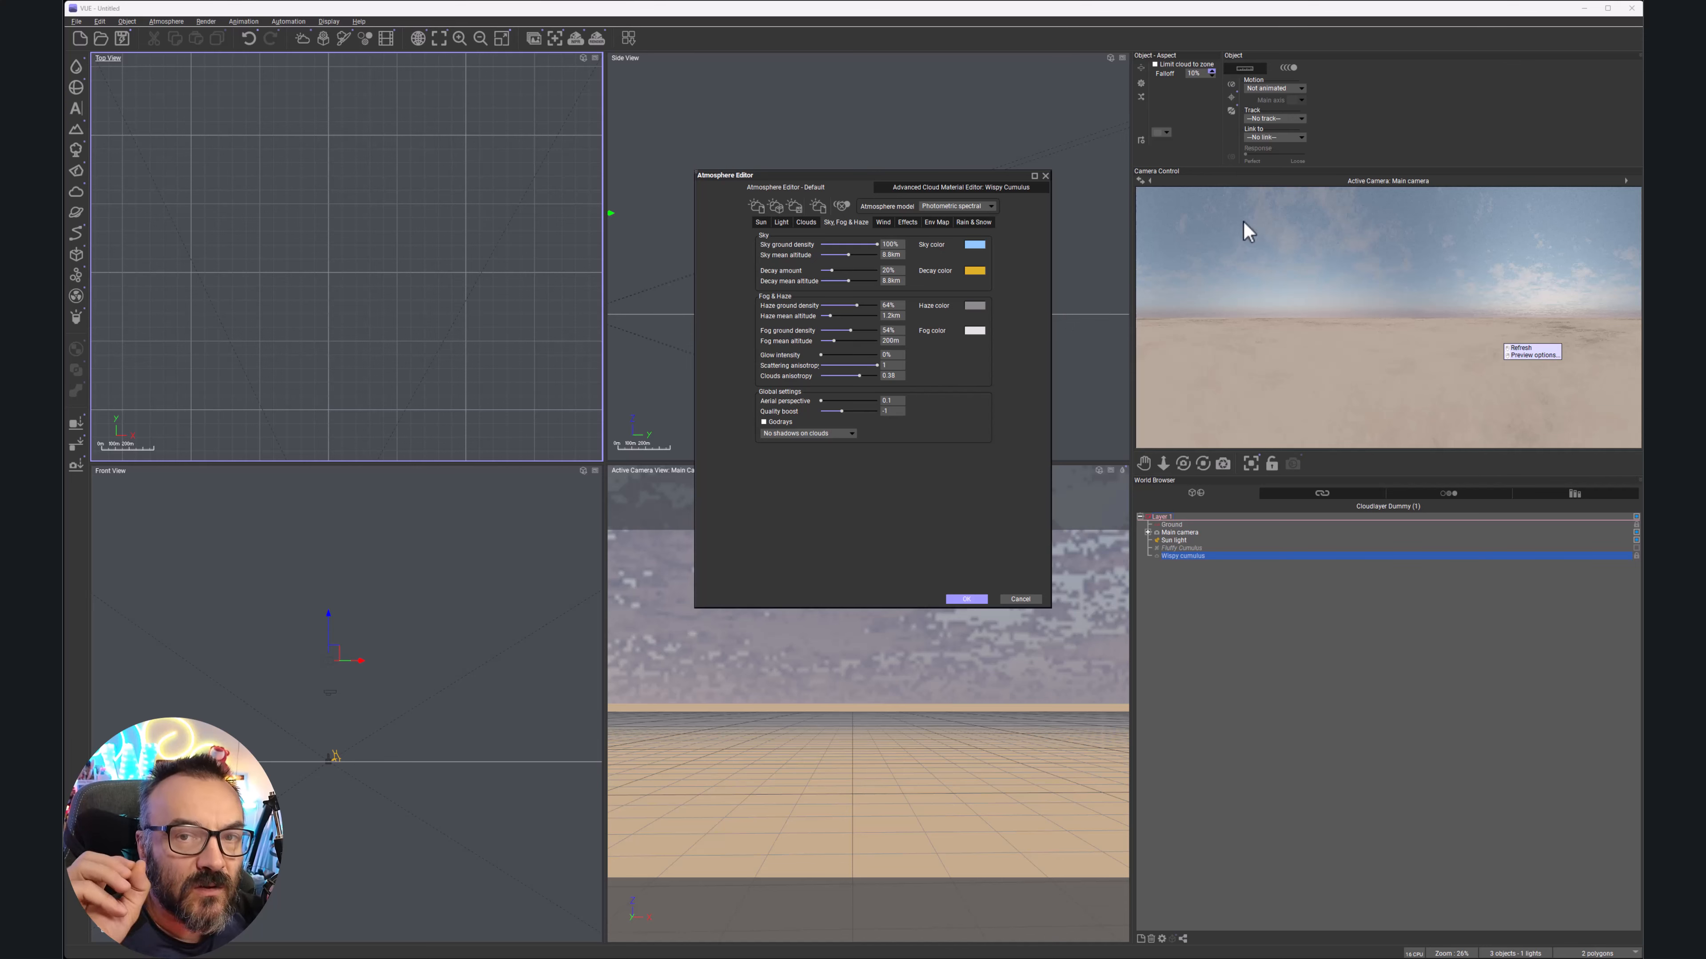
pyautogui.click(966, 599)
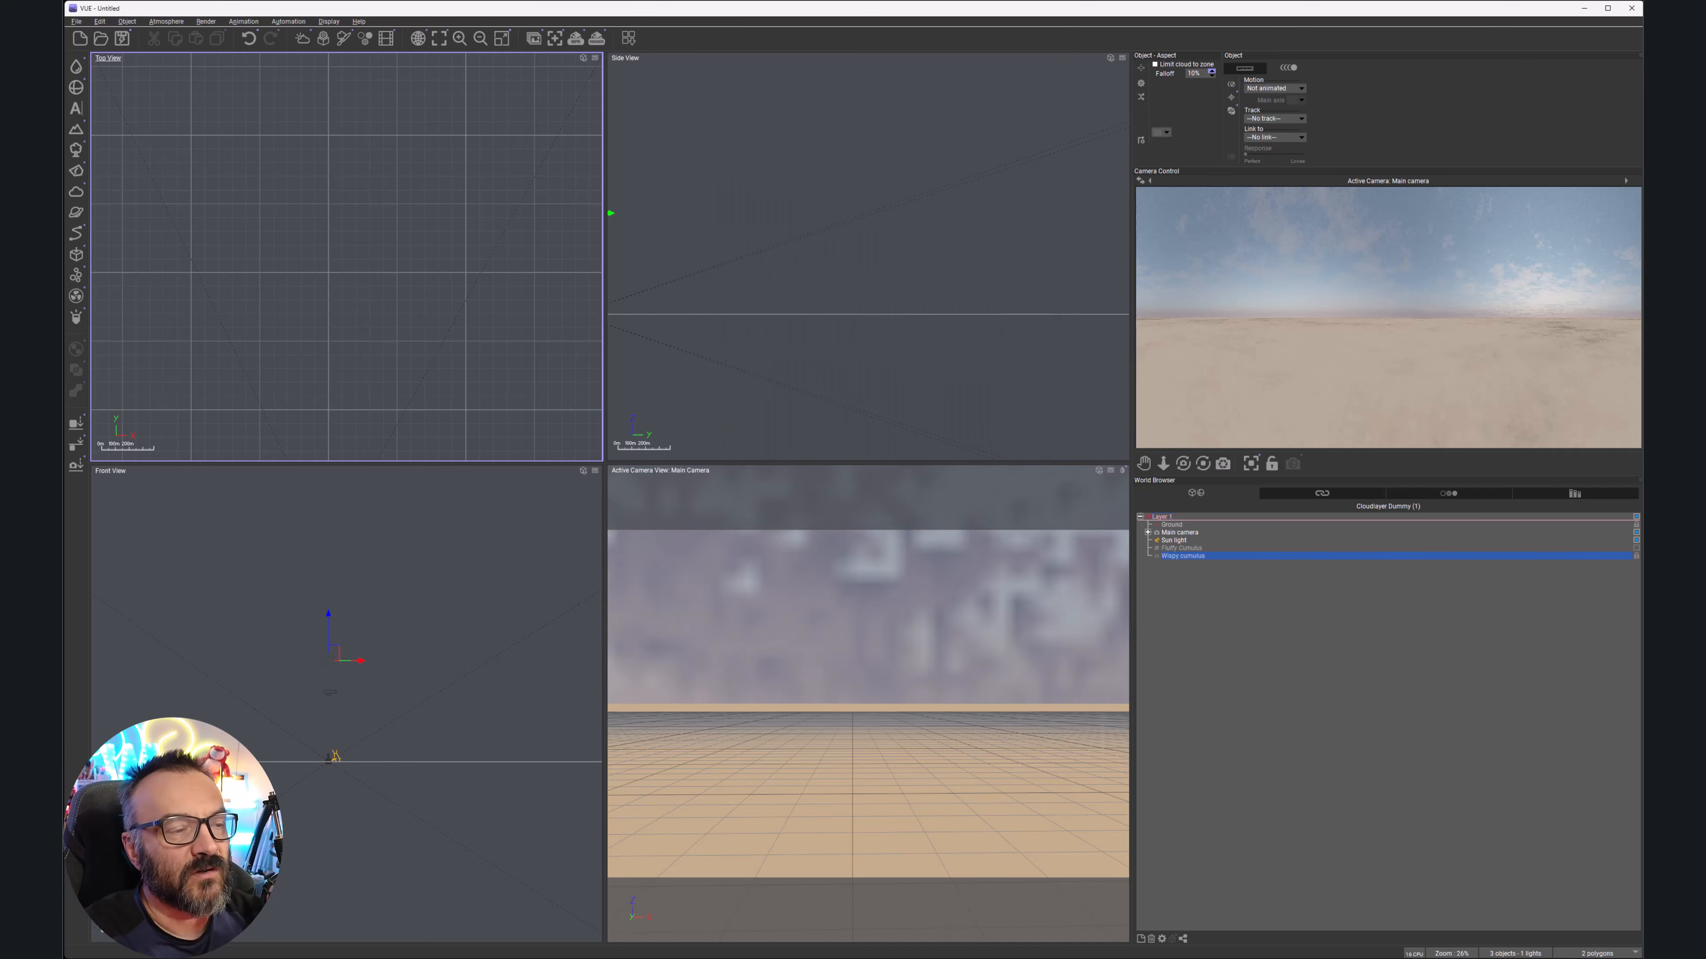
# Render the hazy 360° desert panorama, dismissing the translucency warning and the post-processing settings
pyautogui.click(596, 38)
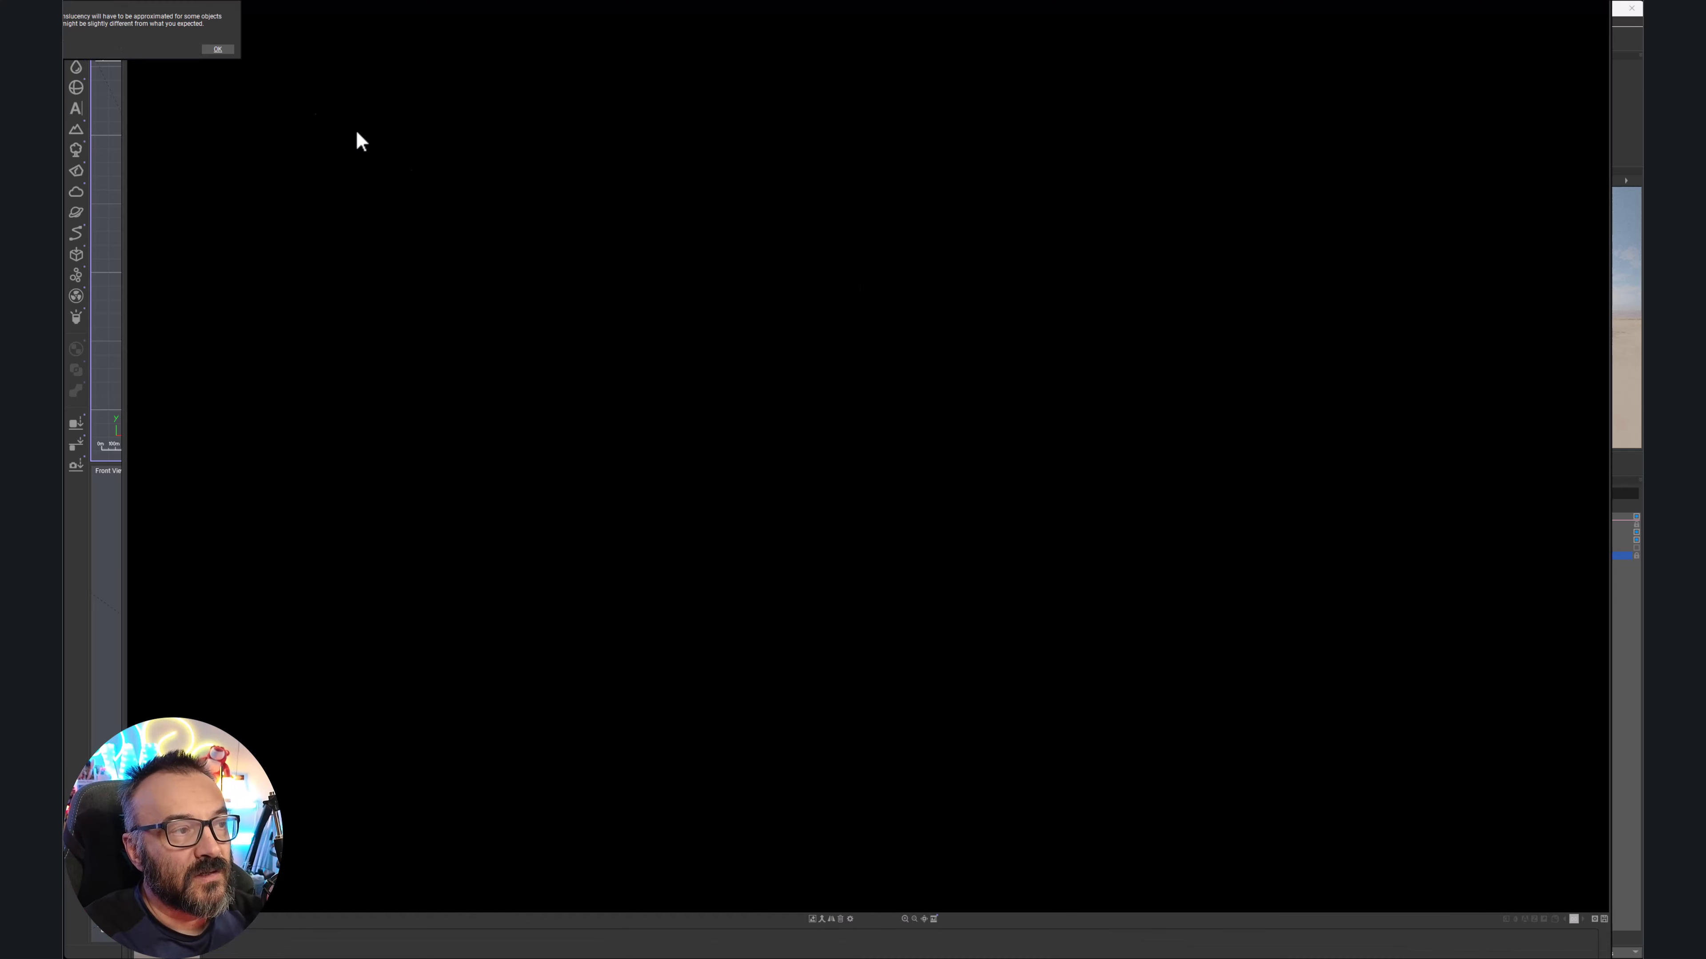
pyautogui.click(219, 49)
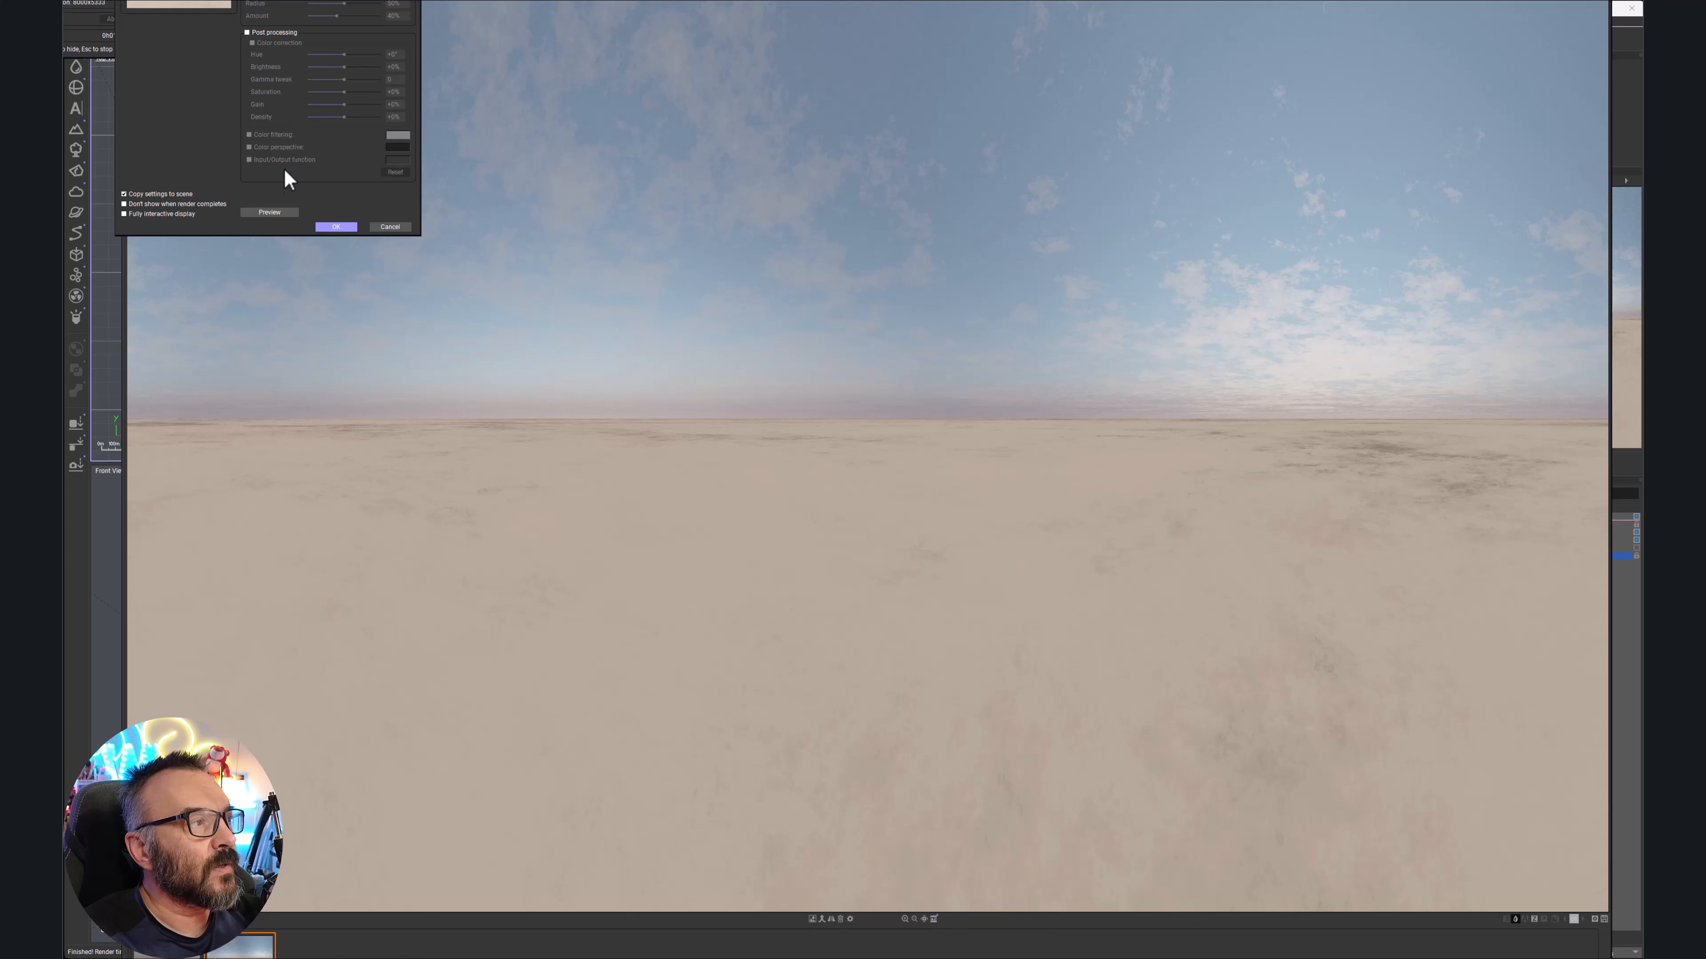
pyautogui.click(335, 227)
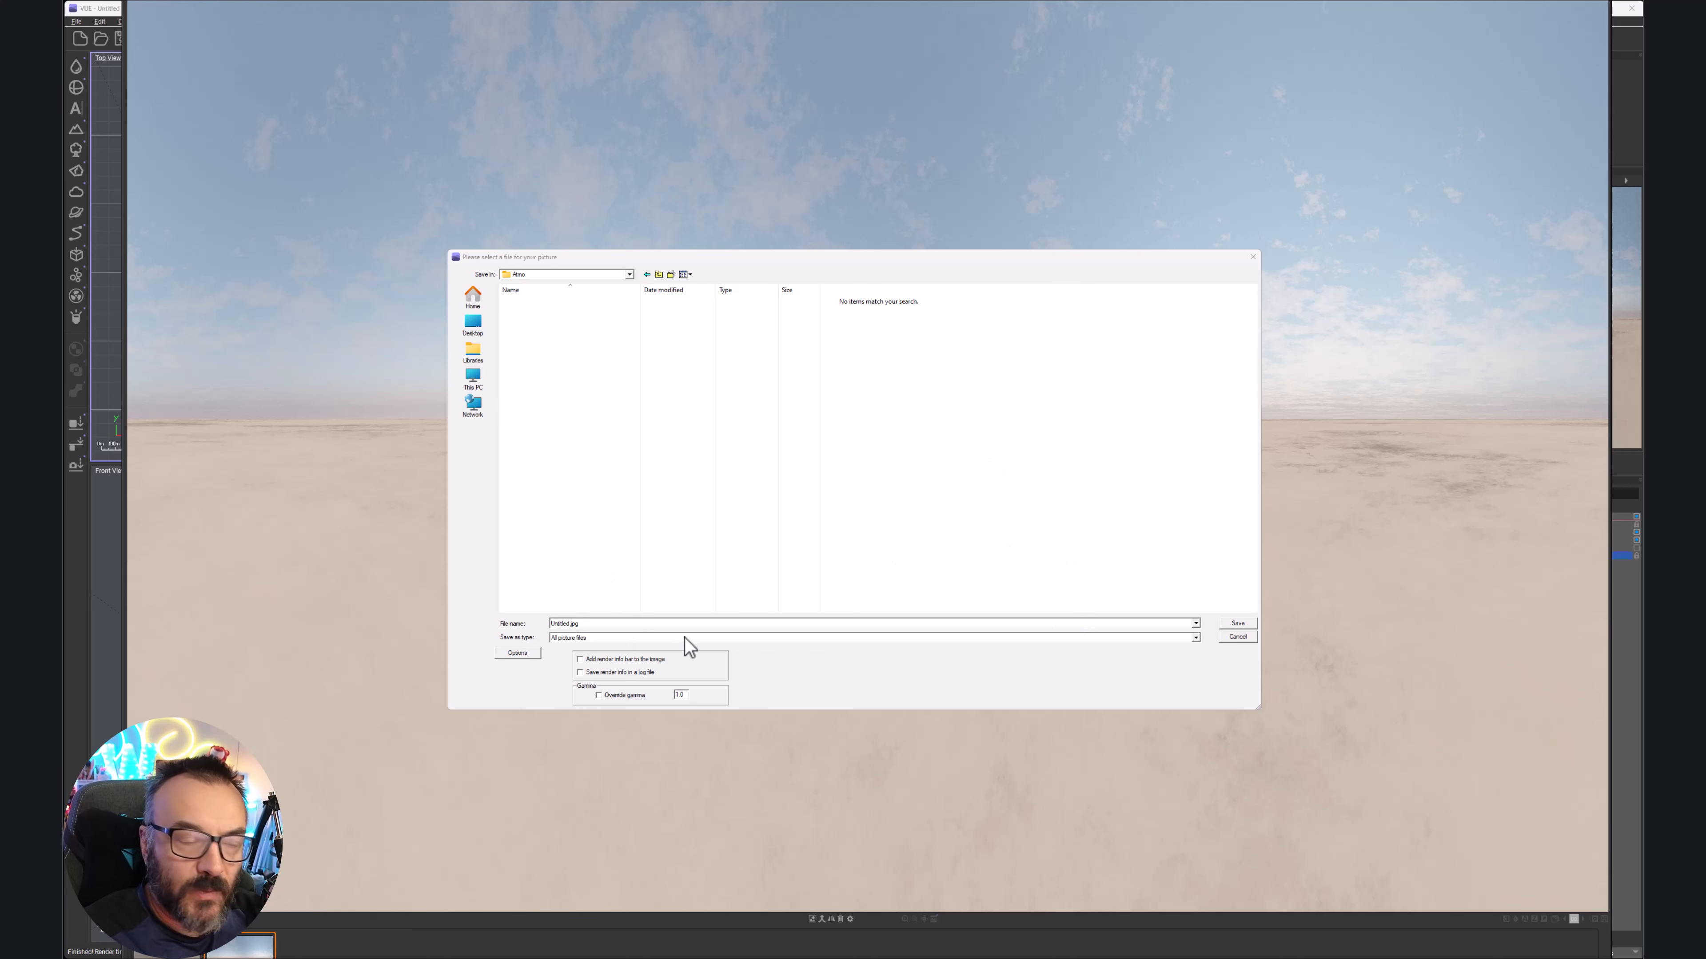
# Save the rendered picture as High dynamic range (*.hdr) under the file name 'a'
pyautogui.click(1197, 639)
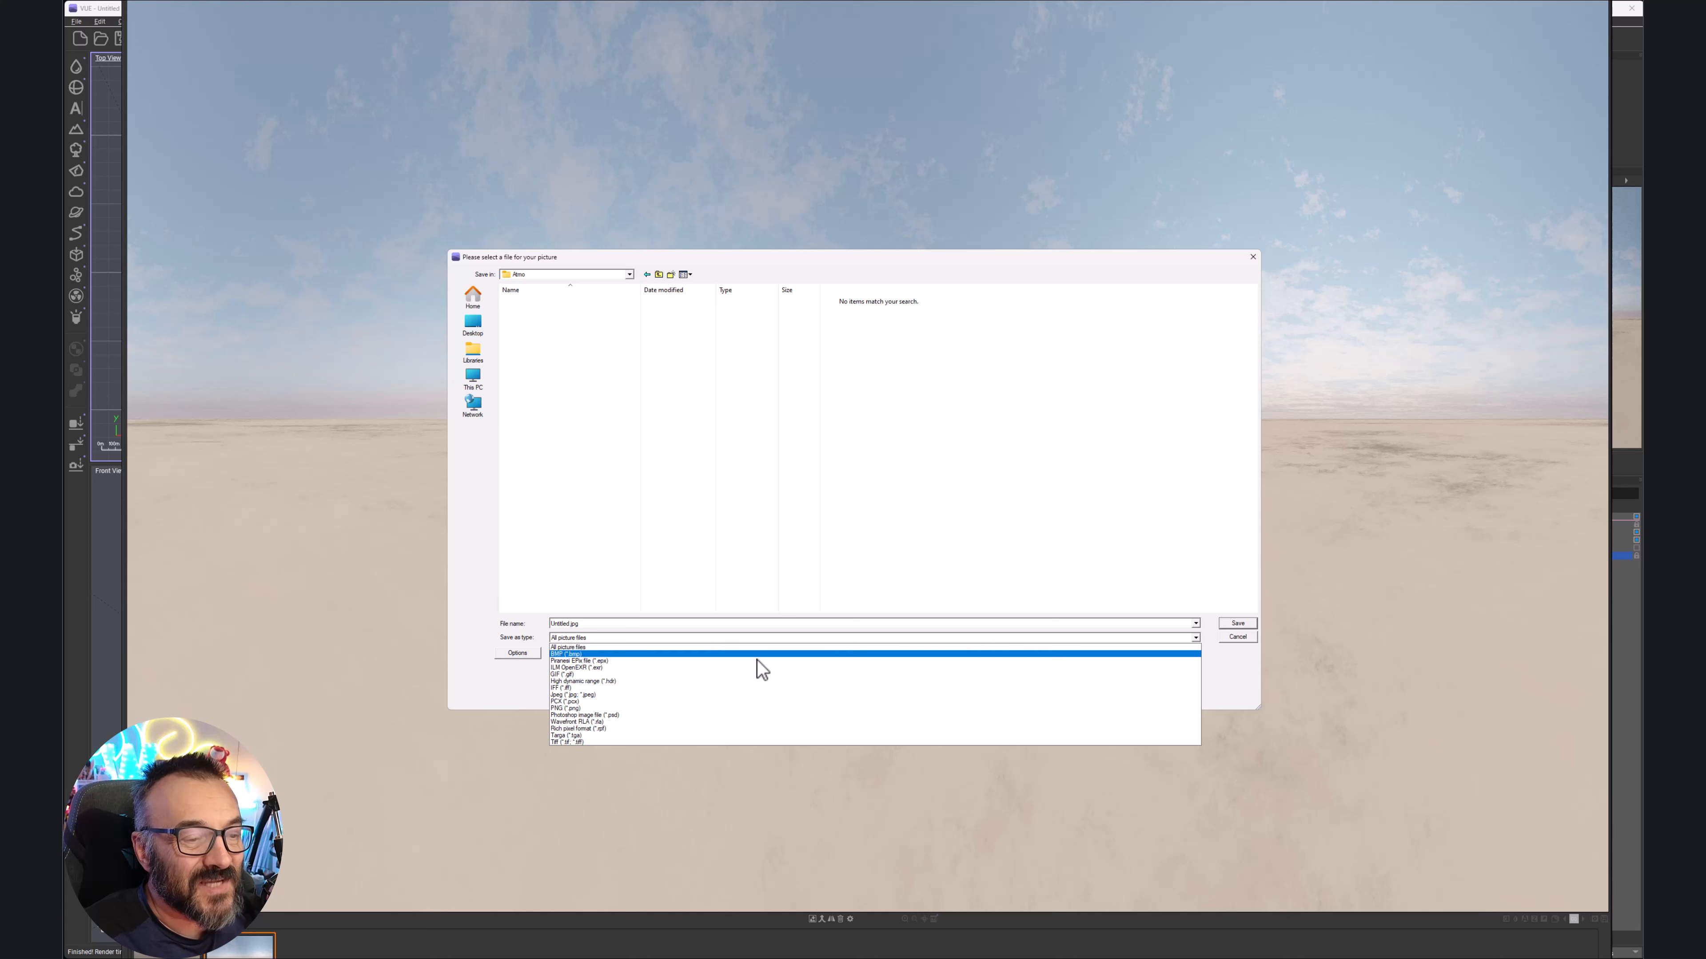
pyautogui.click(661, 682)
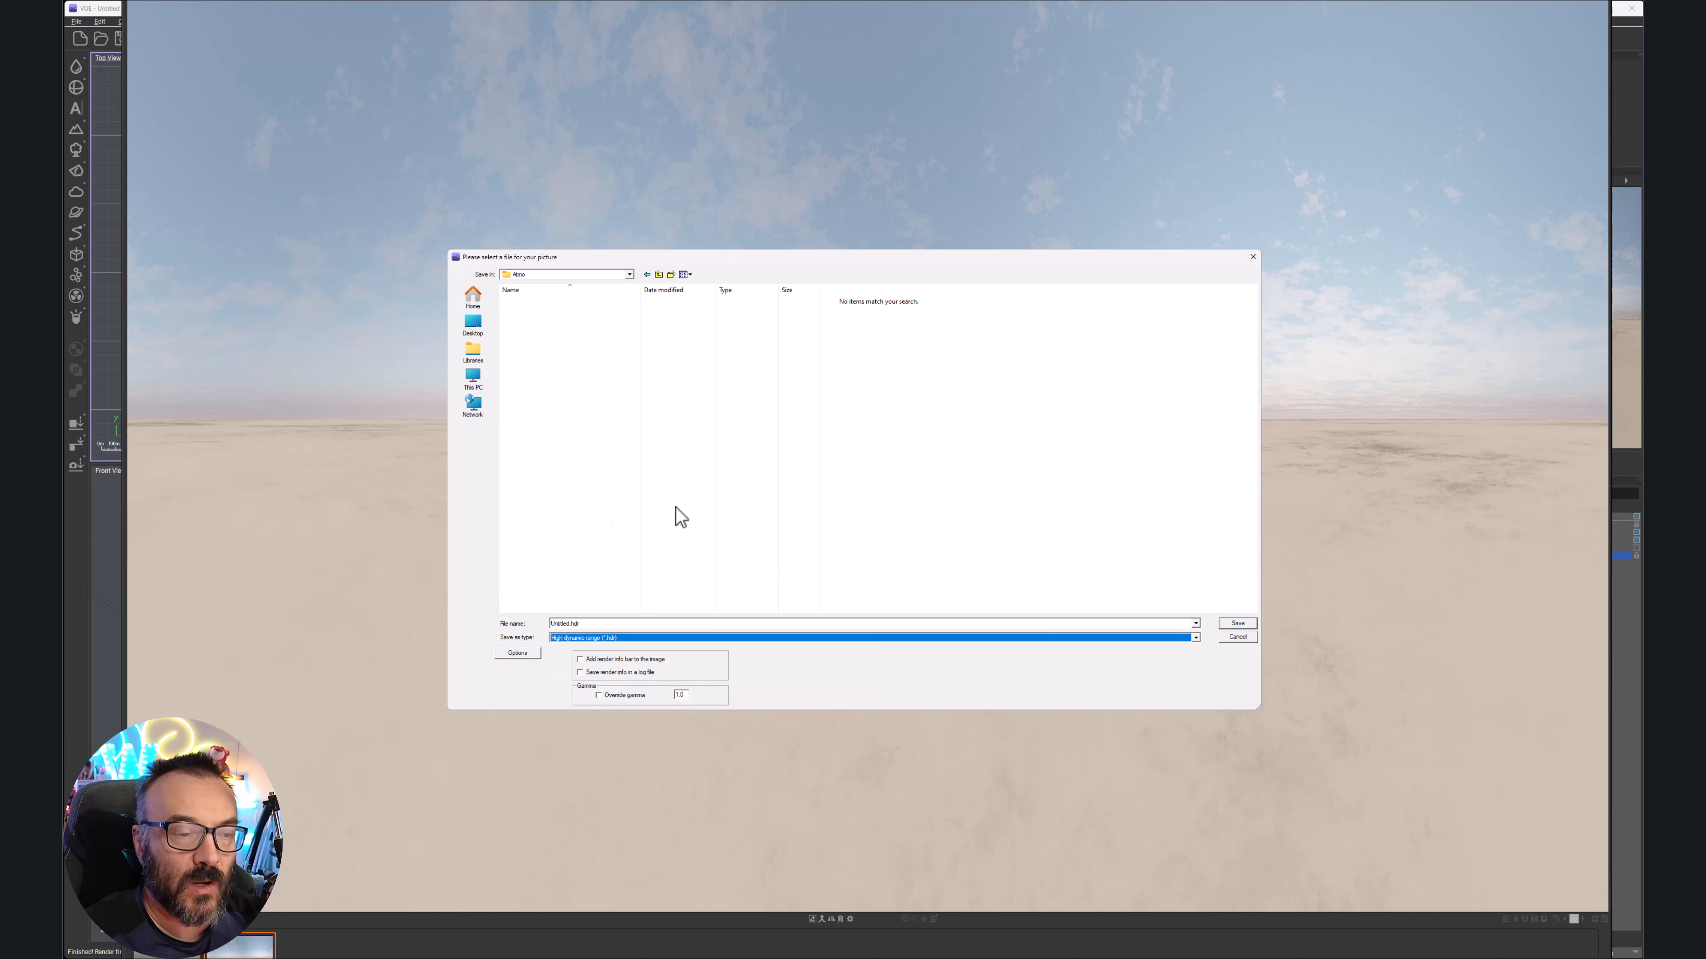
pyautogui.click(610, 627)
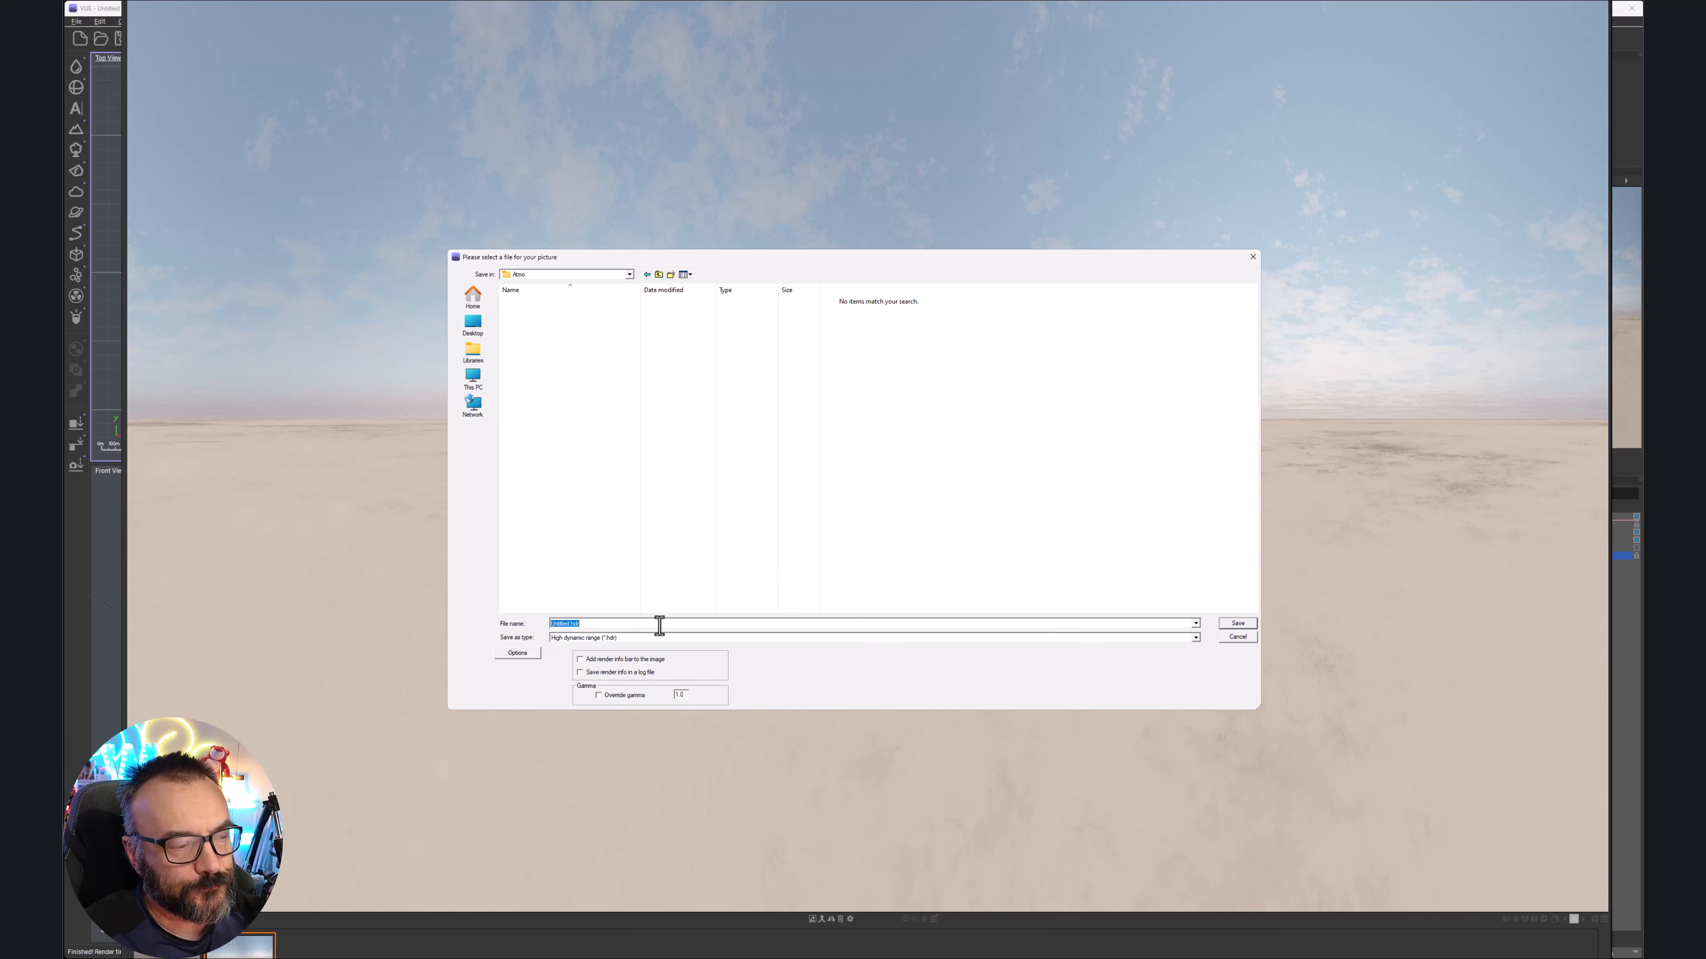
pyautogui.write('atmo')
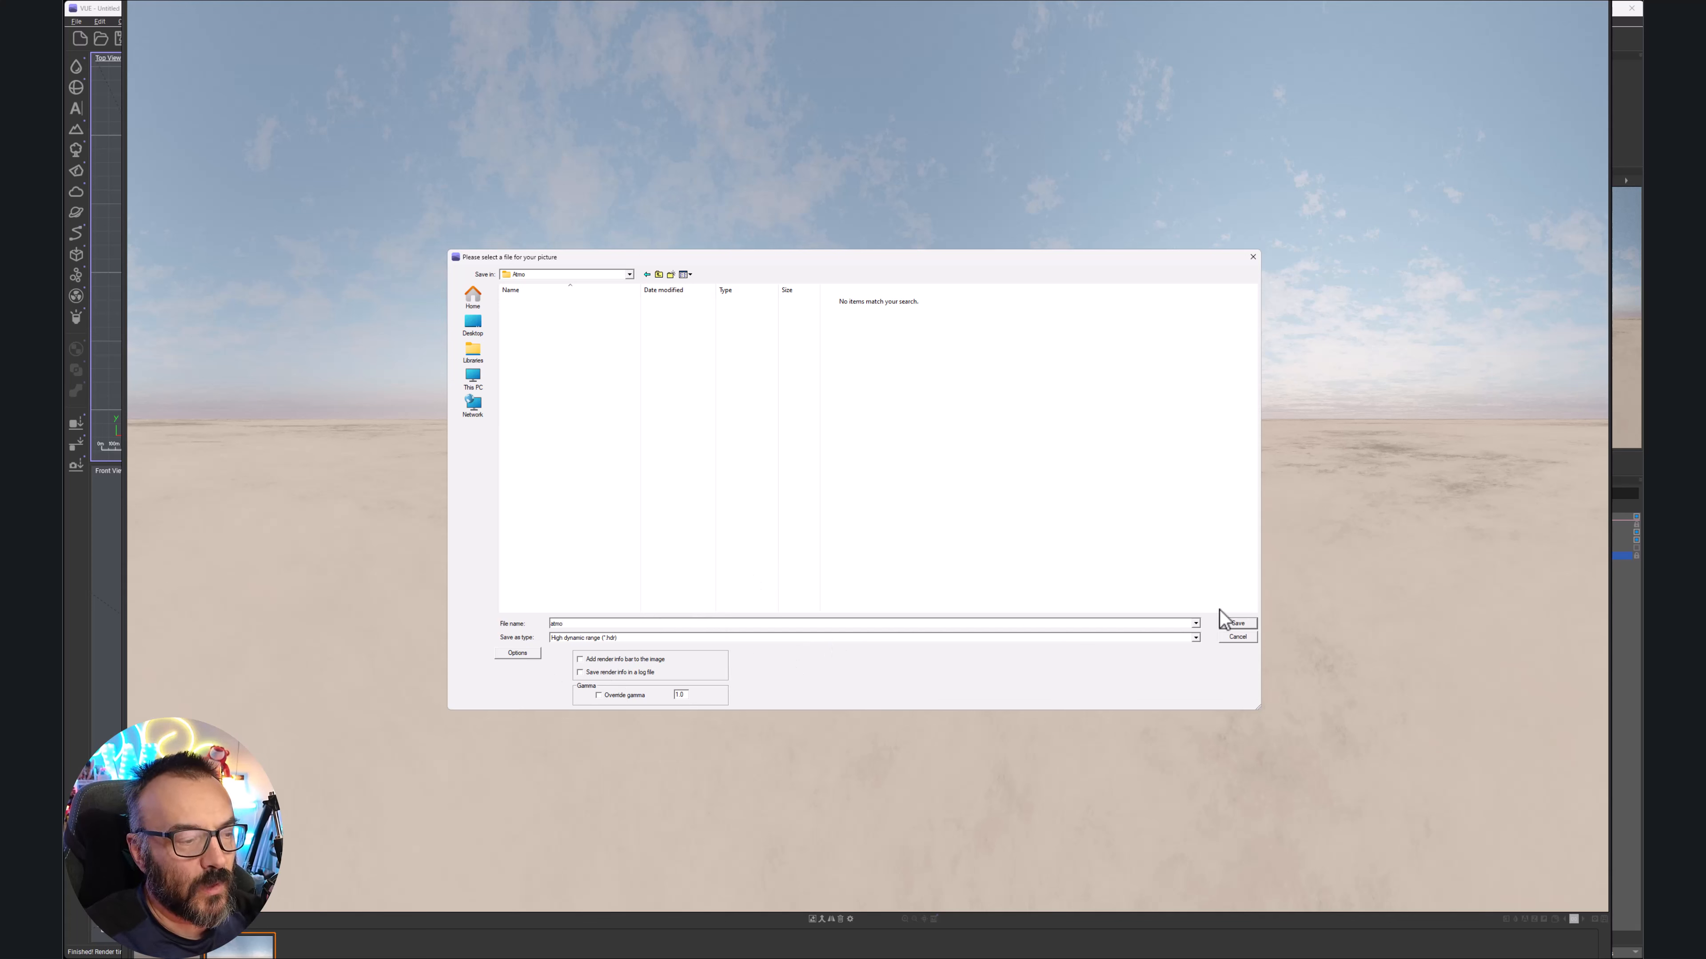
pyautogui.click(1234, 624)
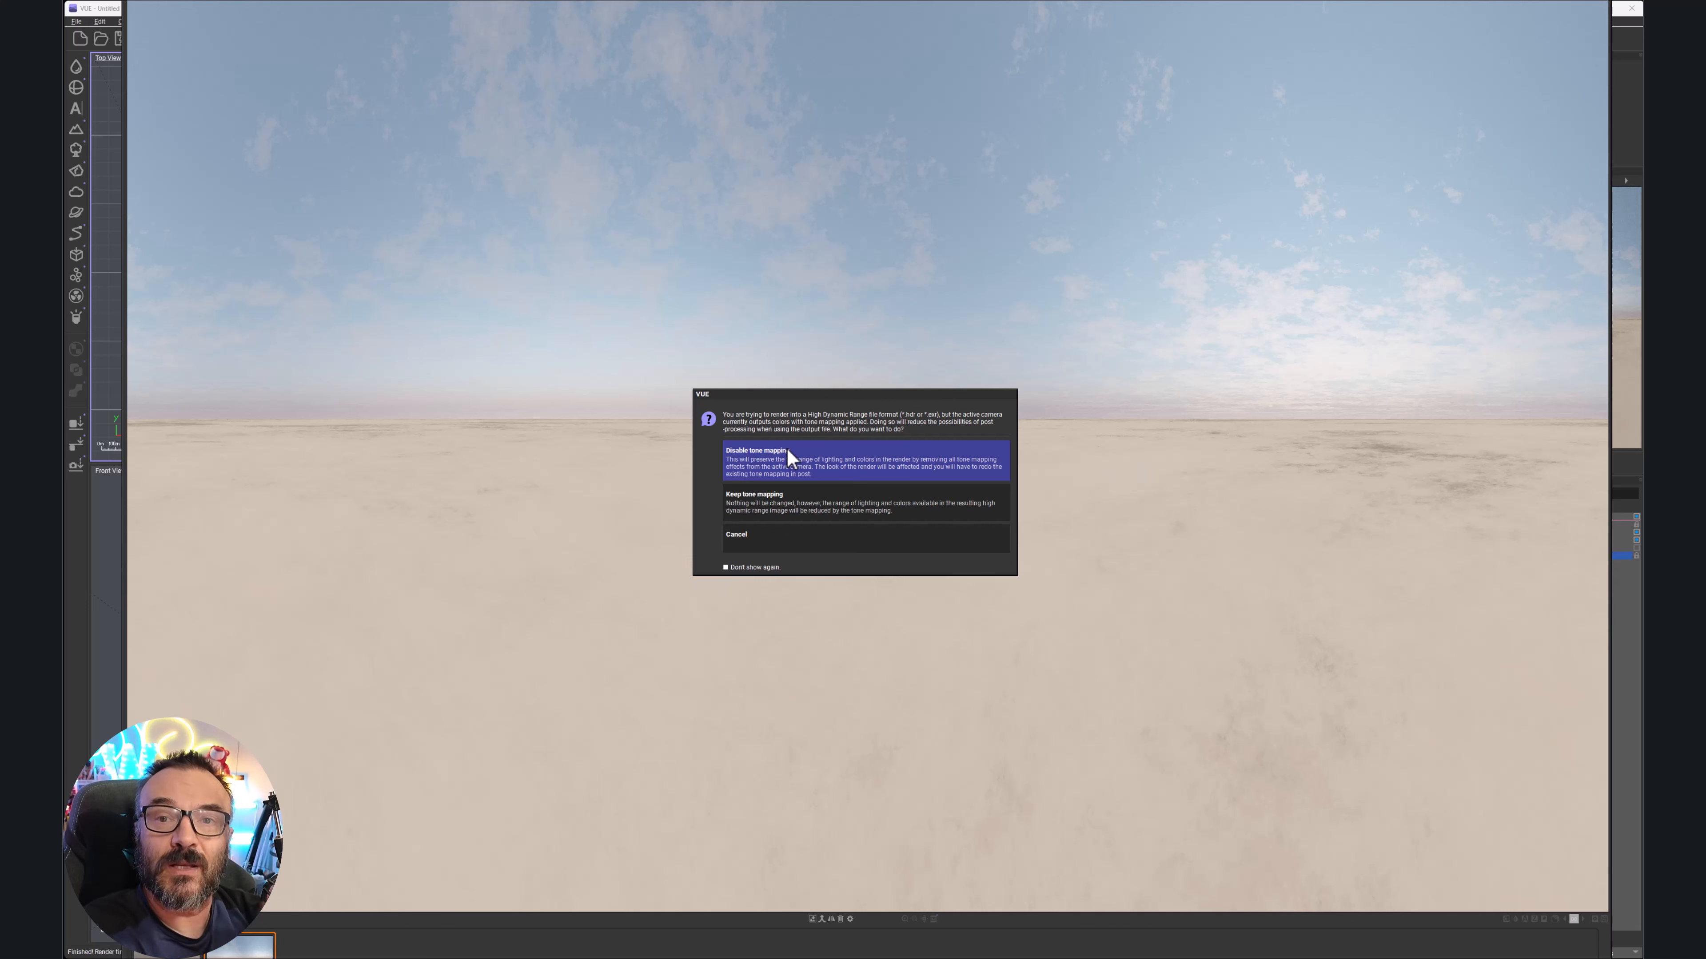
# Save the HDR with tone mapping disabled and close the render window
pyautogui.click(771, 460)
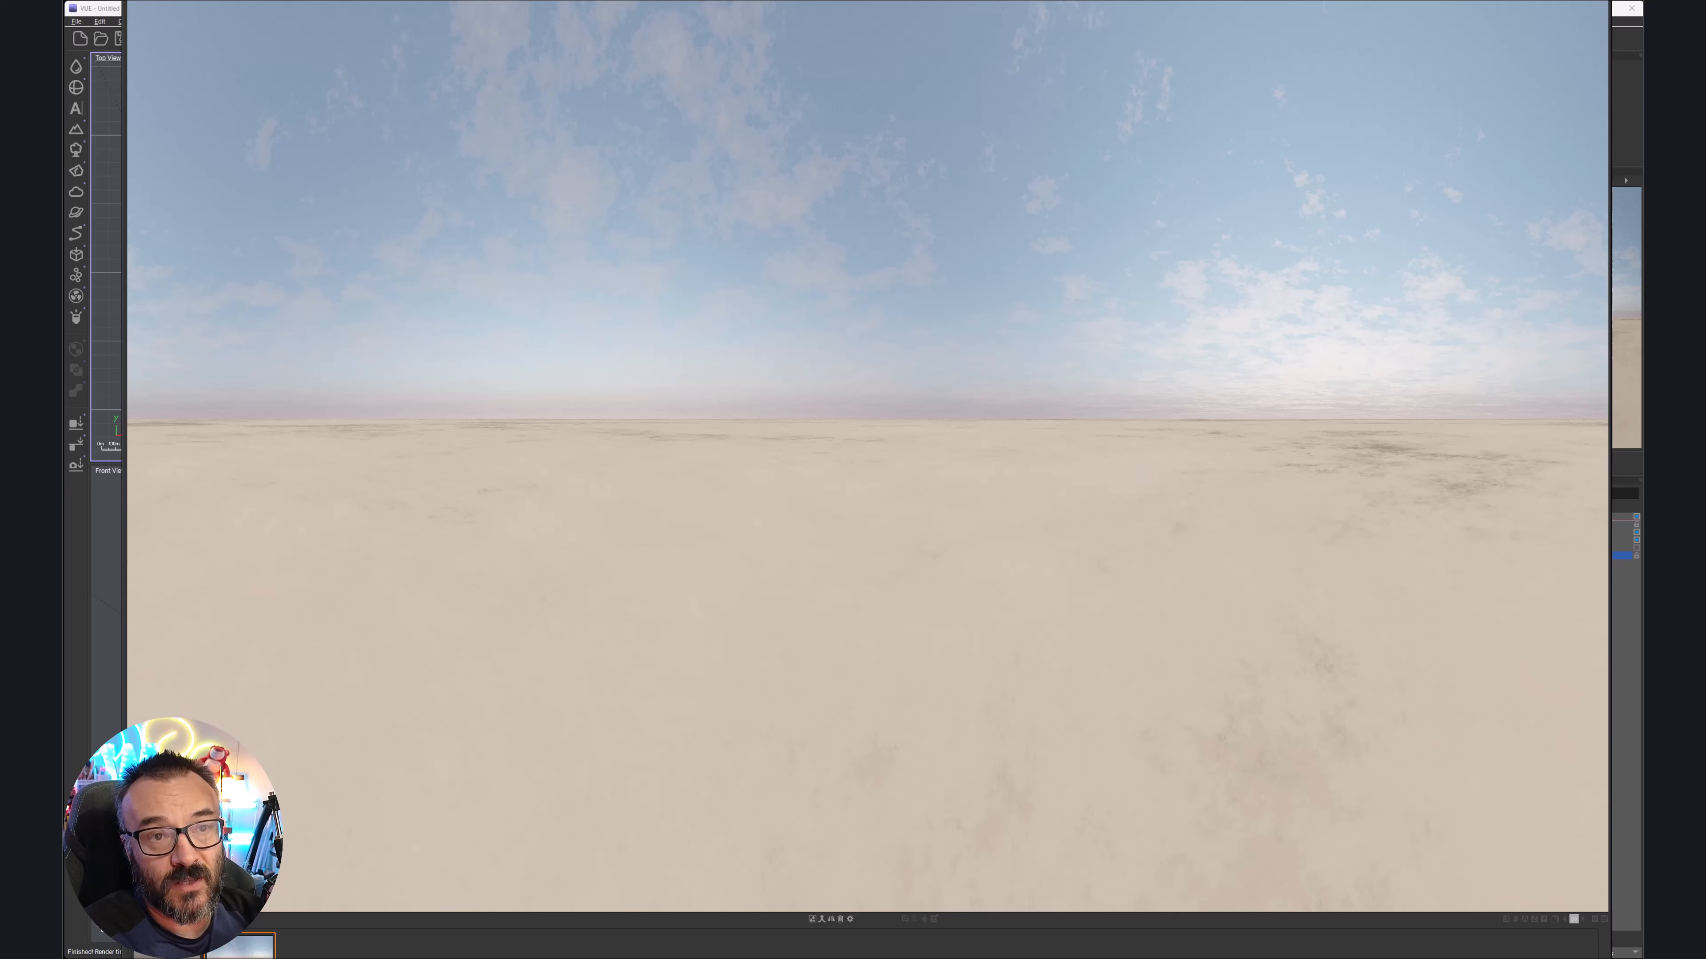
pyautogui.press('Escape')
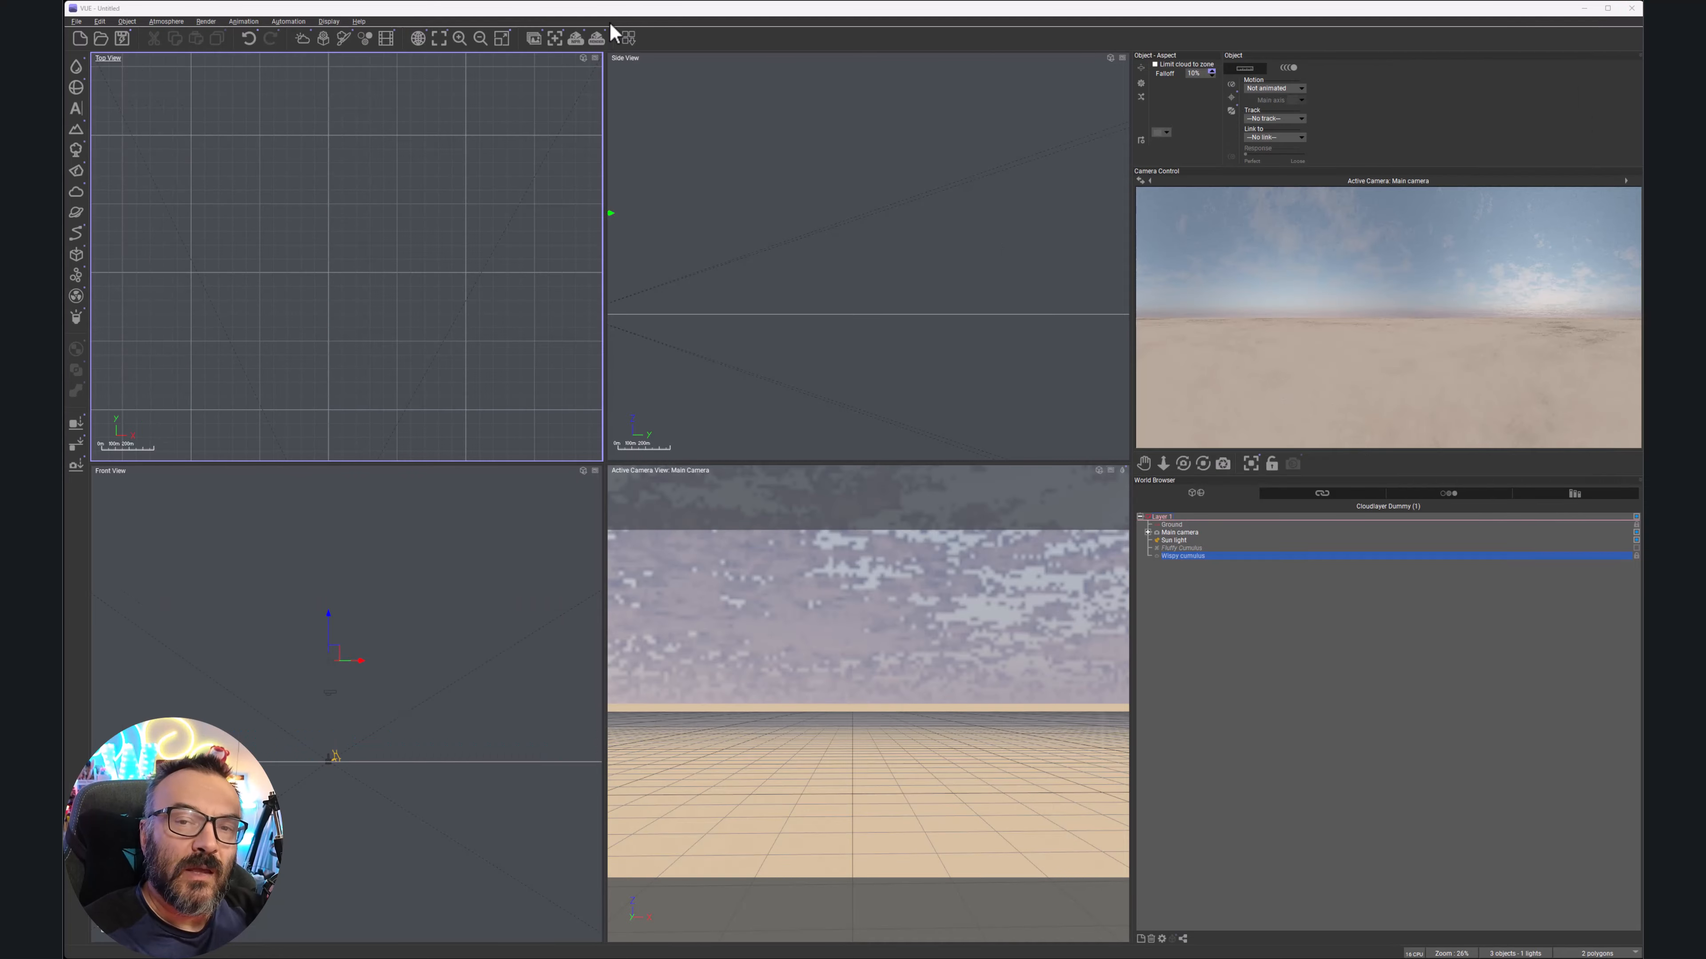
# Change the panoramic render's horizontal angle to 180° in Render Options and refresh the preview
pyautogui.click(596, 39)
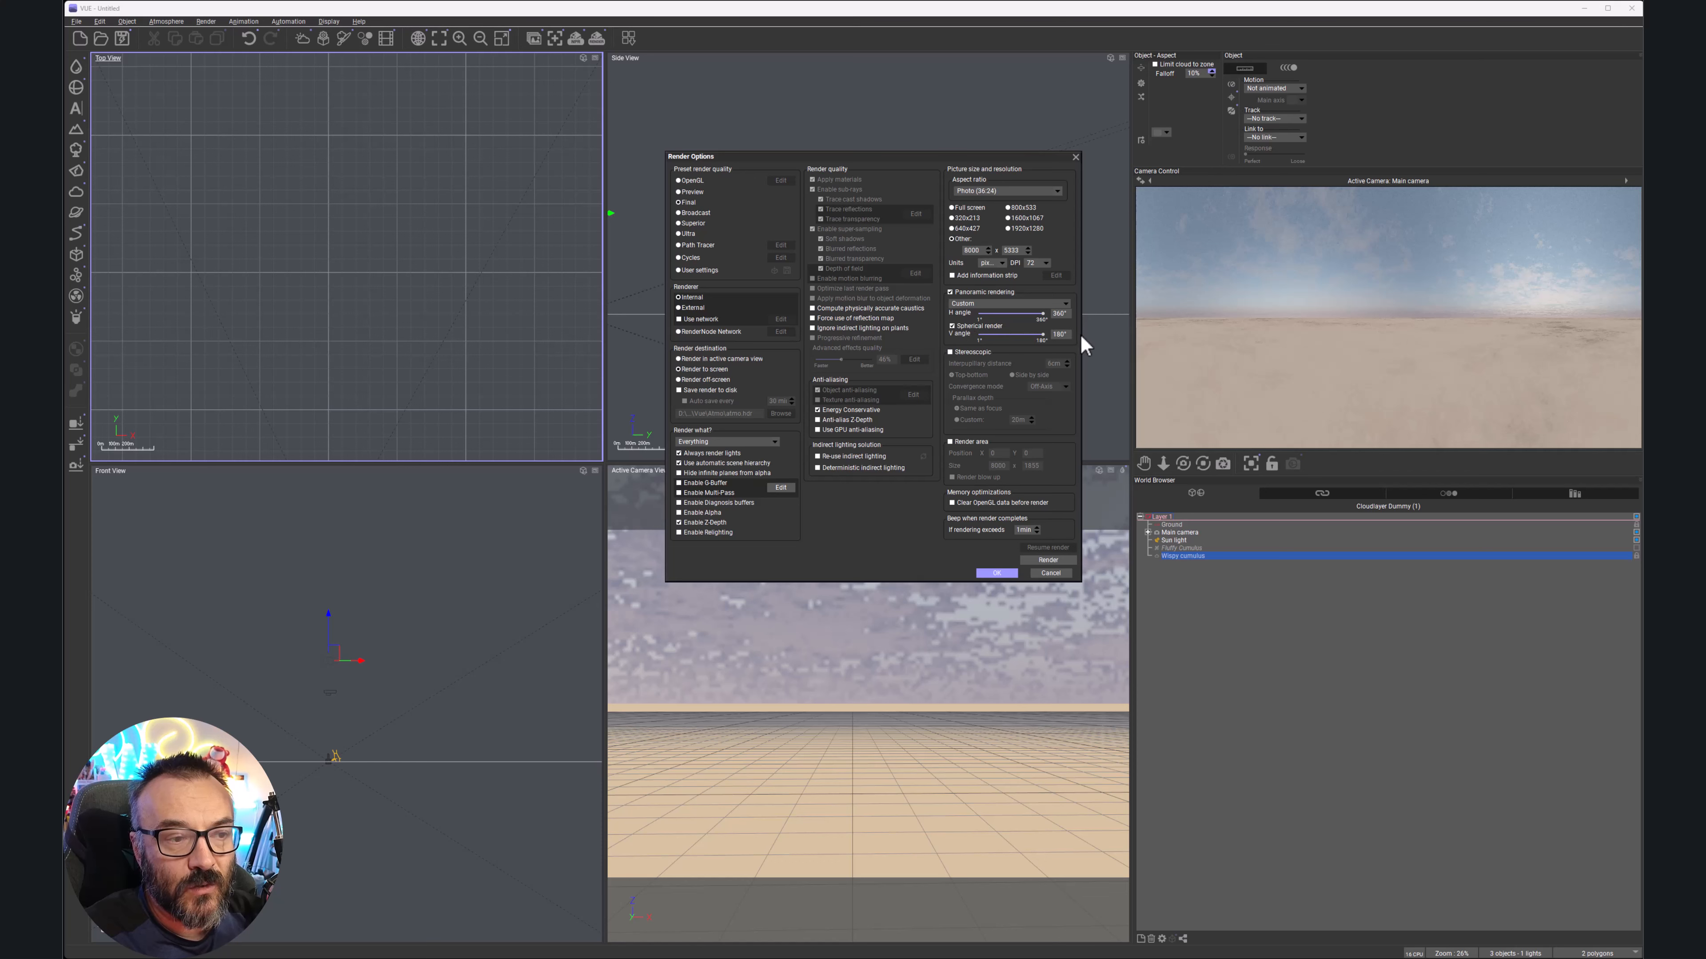
pyautogui.click(1066, 303)
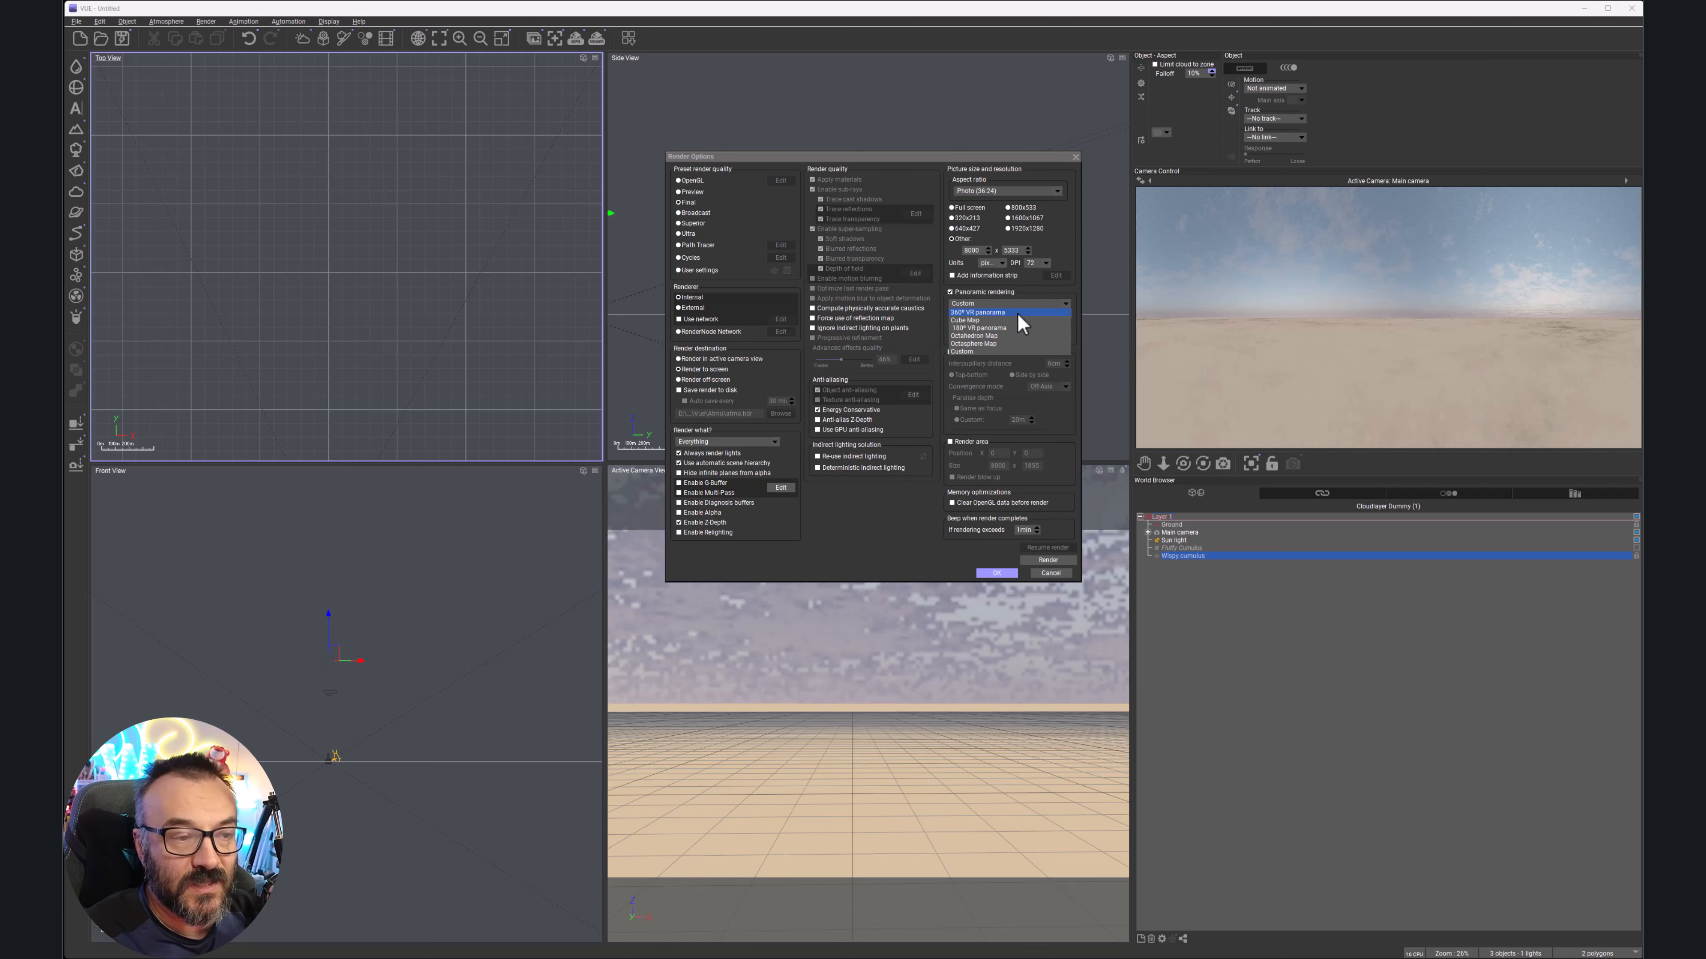
pyautogui.click(1066, 303)
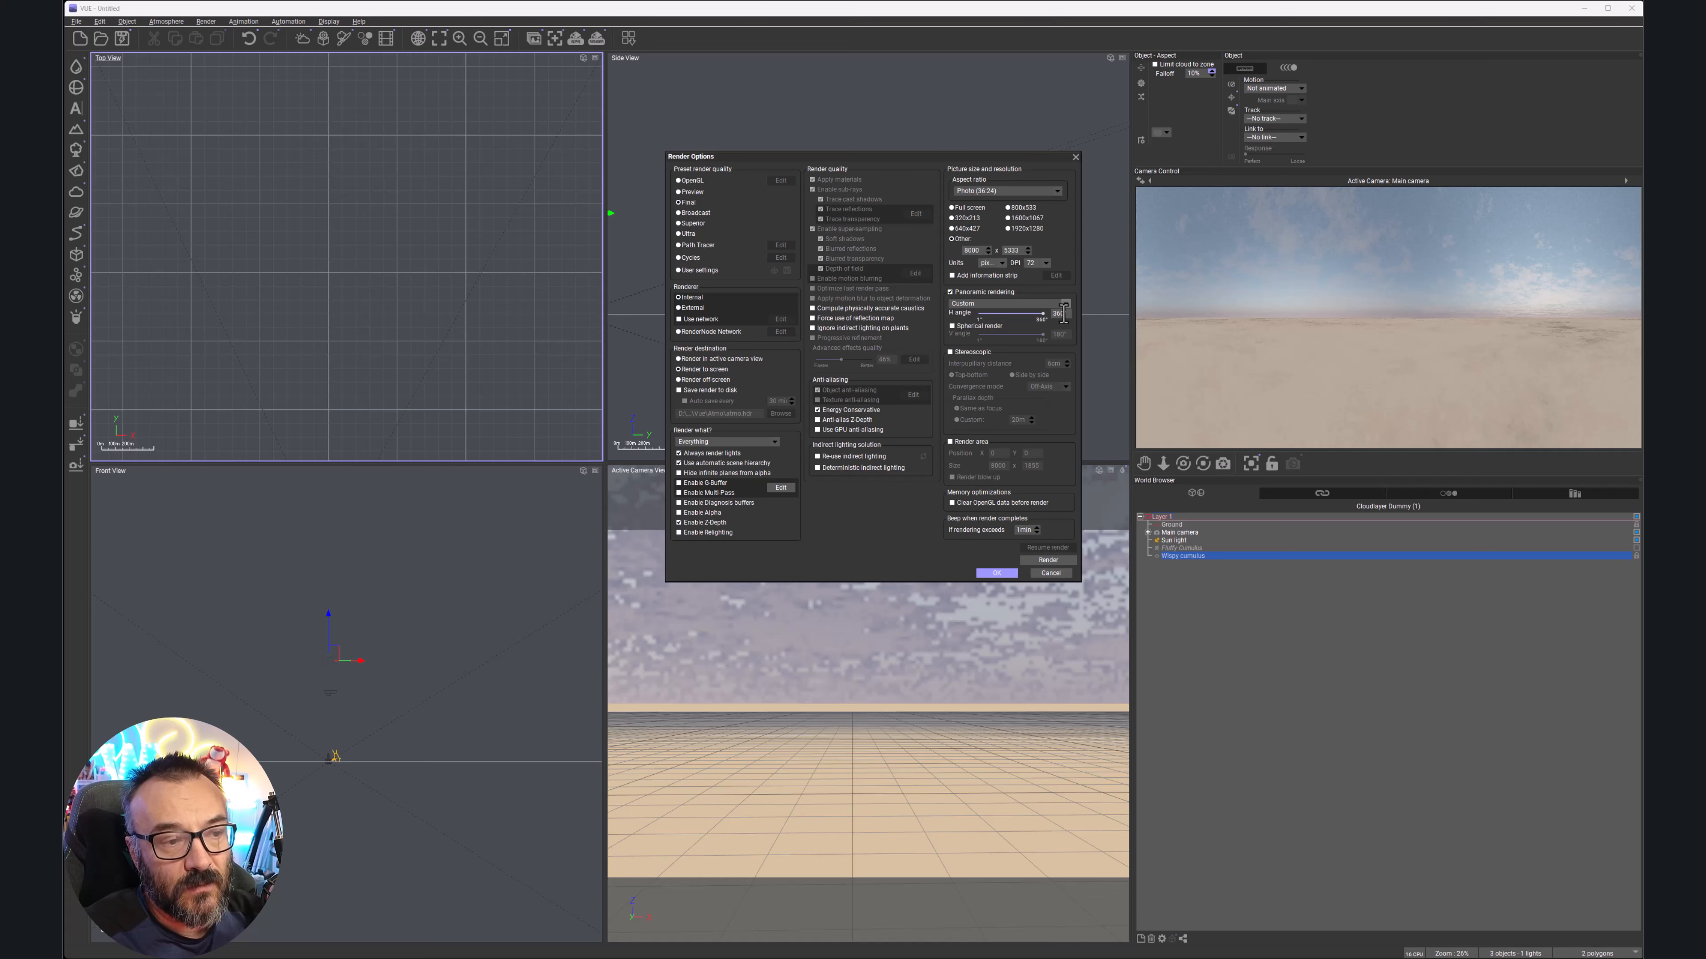
pyautogui.click(1063, 313)
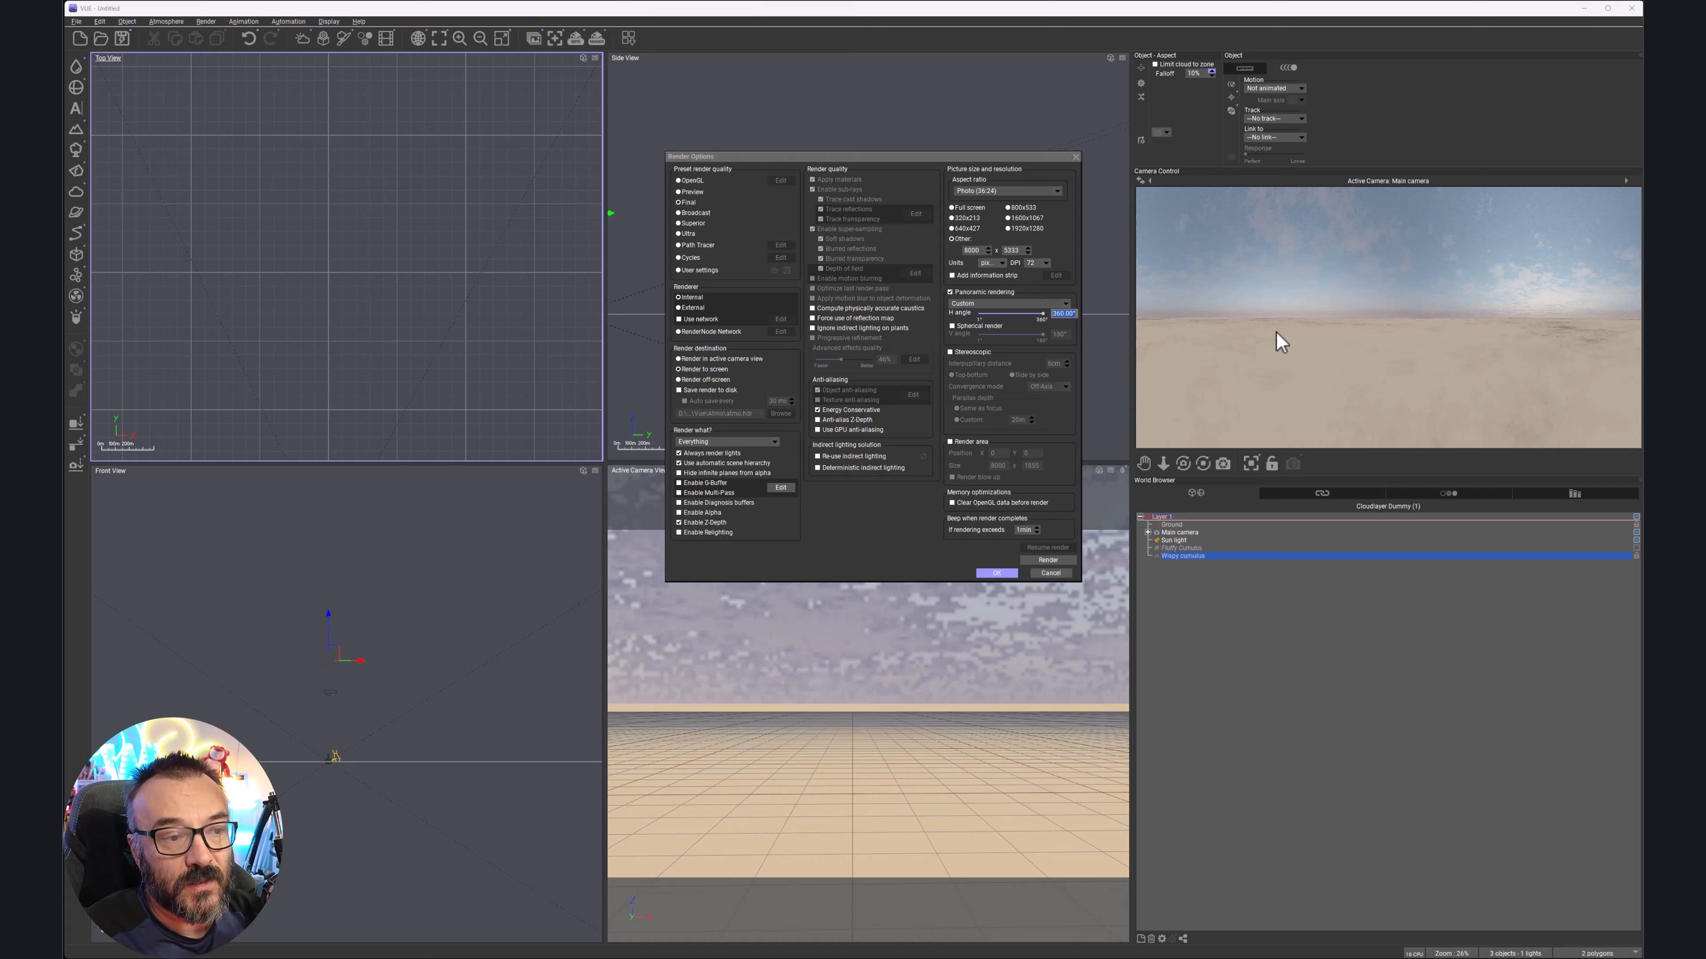
pyautogui.write('180')
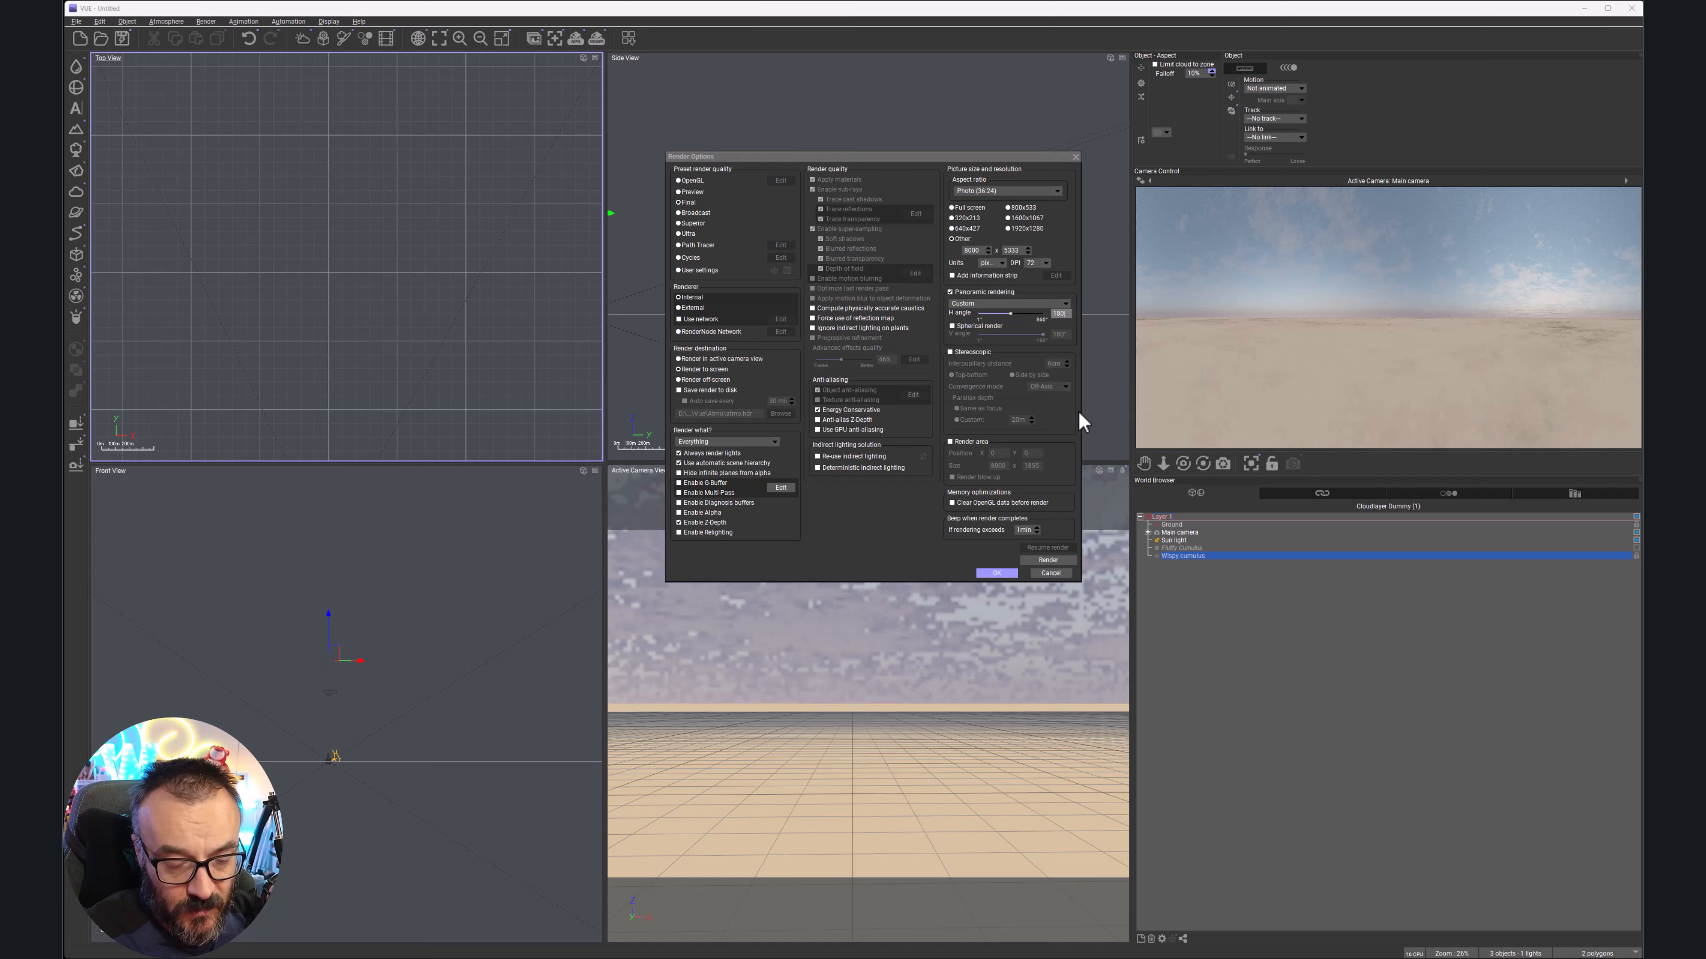
pyautogui.click(1000, 573)
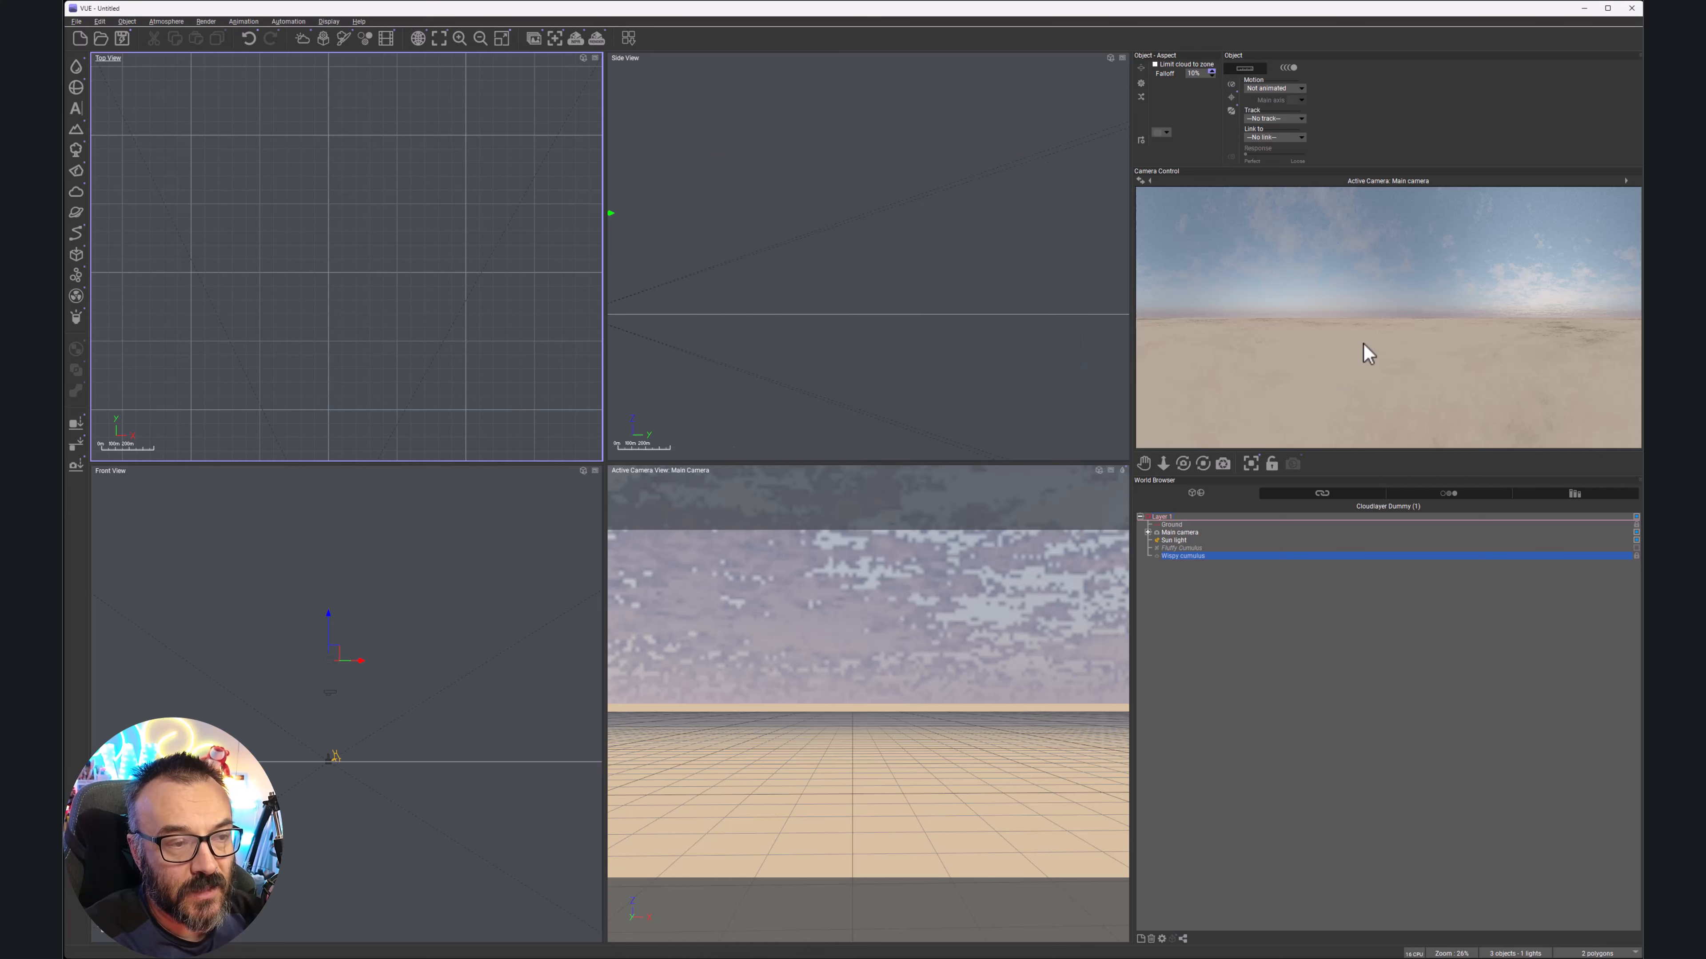
pyautogui.rightClick(1301, 289)
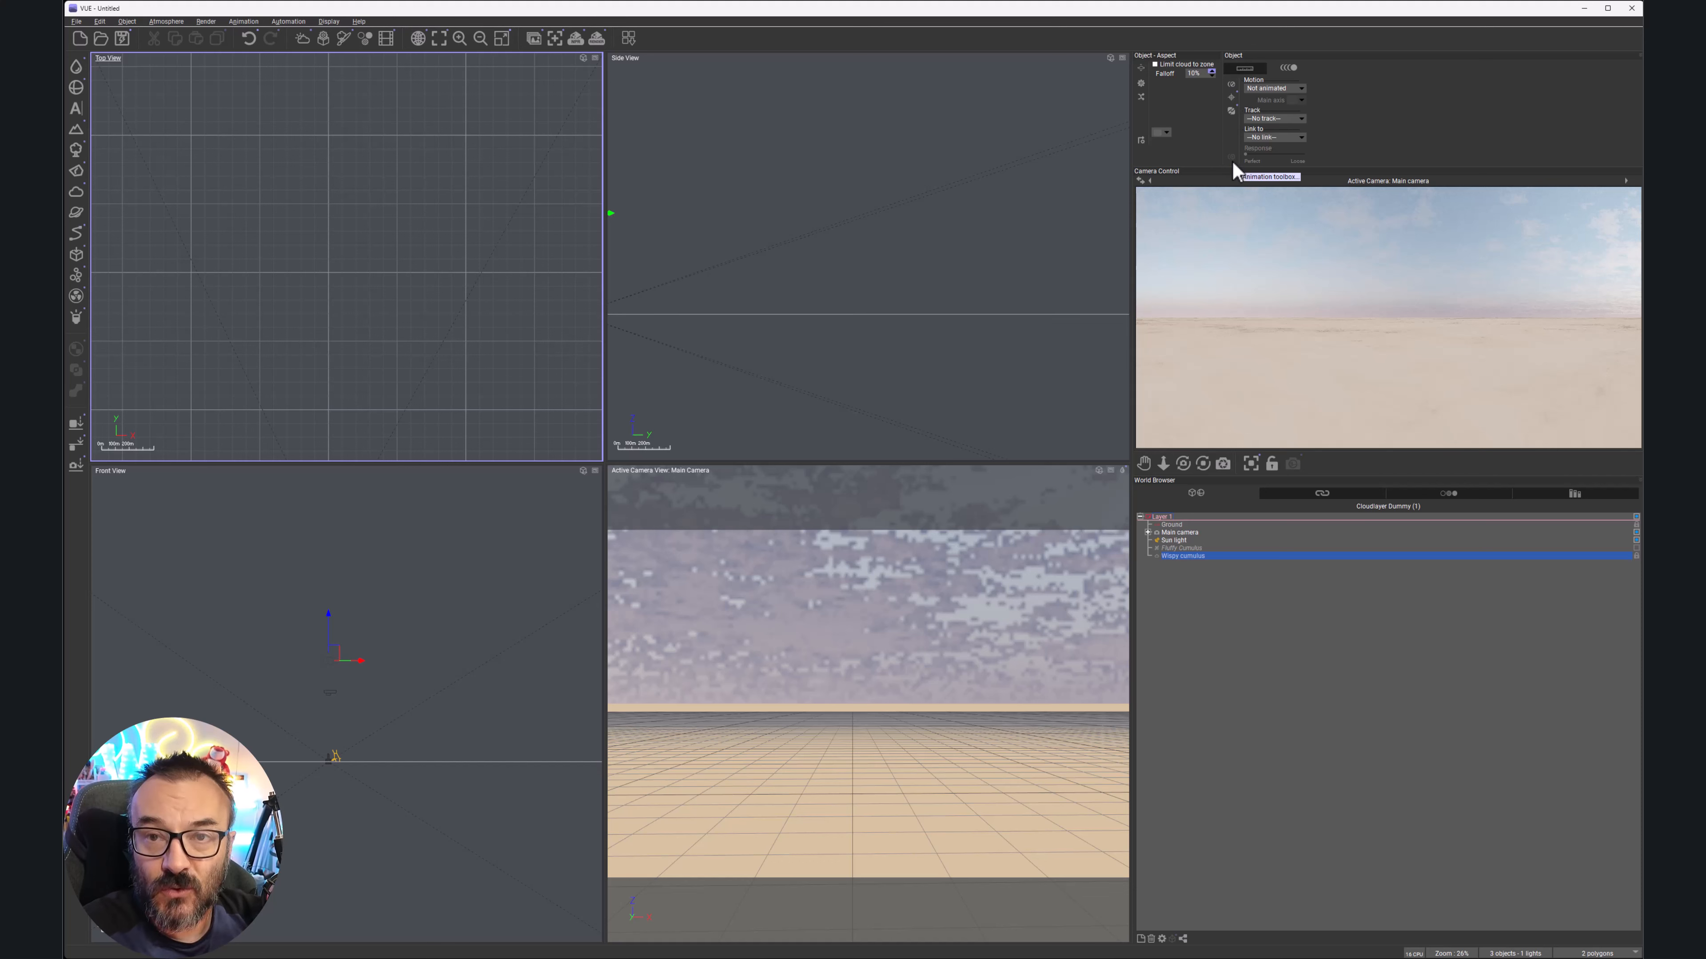
# Set the panoramic horizontal angle back to 360° as a full spherical render
pyautogui.click(591, 37)
pyautogui.click(1061, 314)
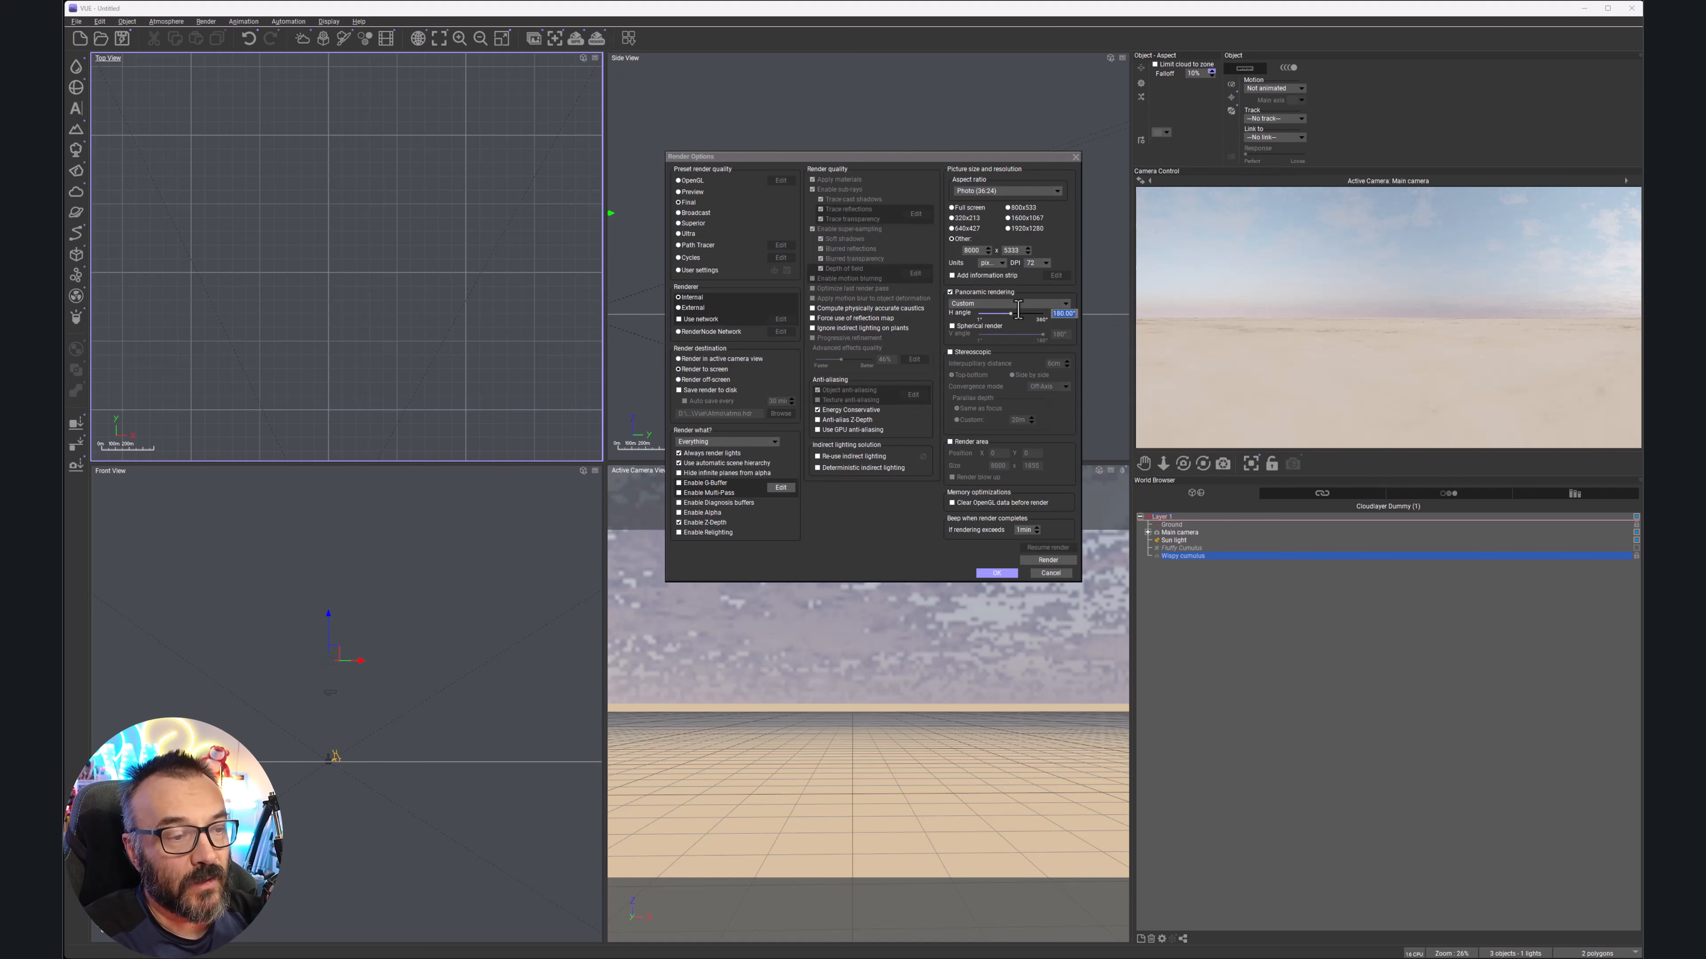
pyautogui.write('360')
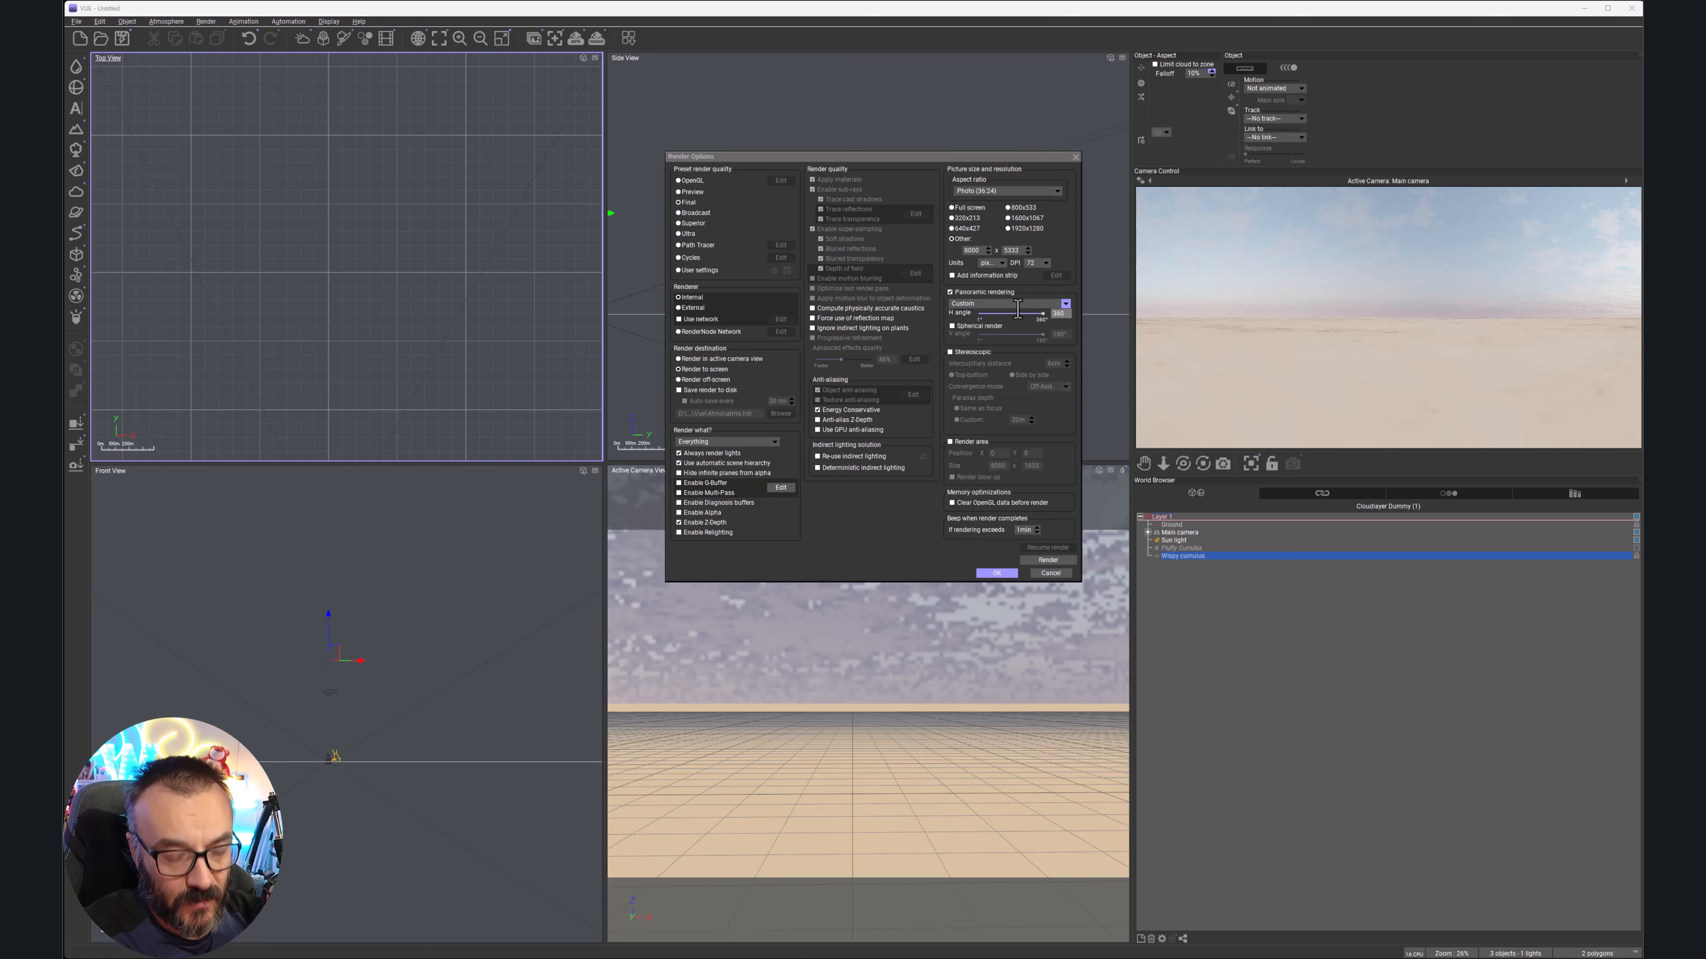
pyautogui.click(952, 326)
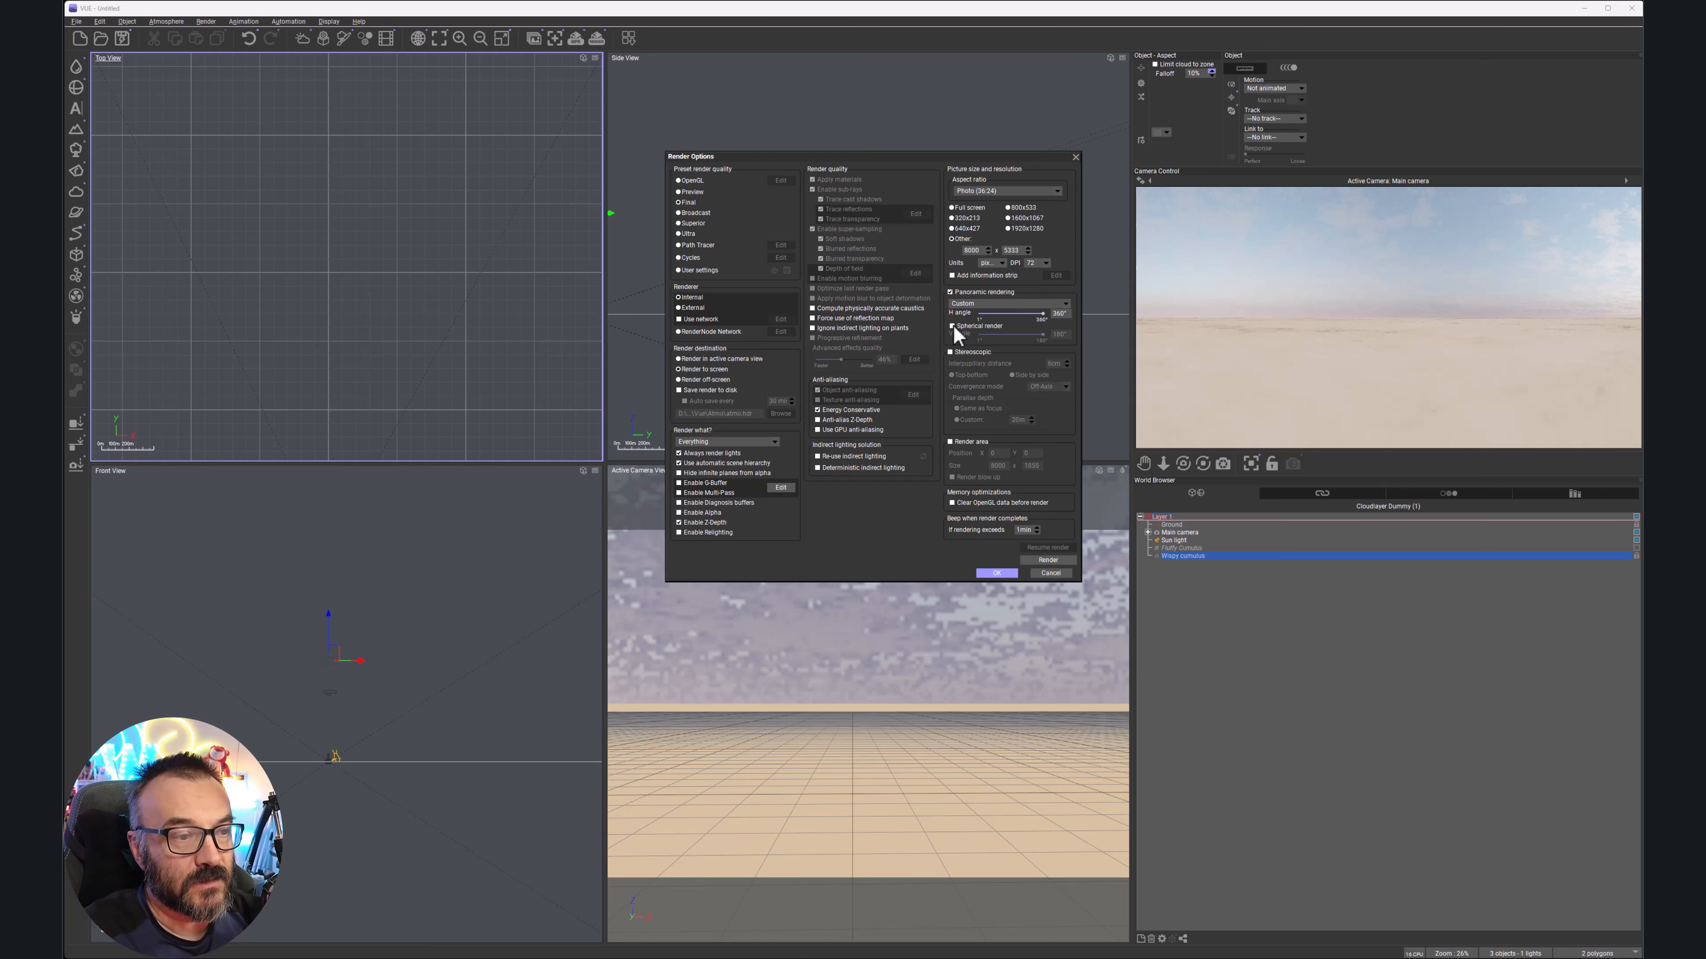
pyautogui.click(996, 573)
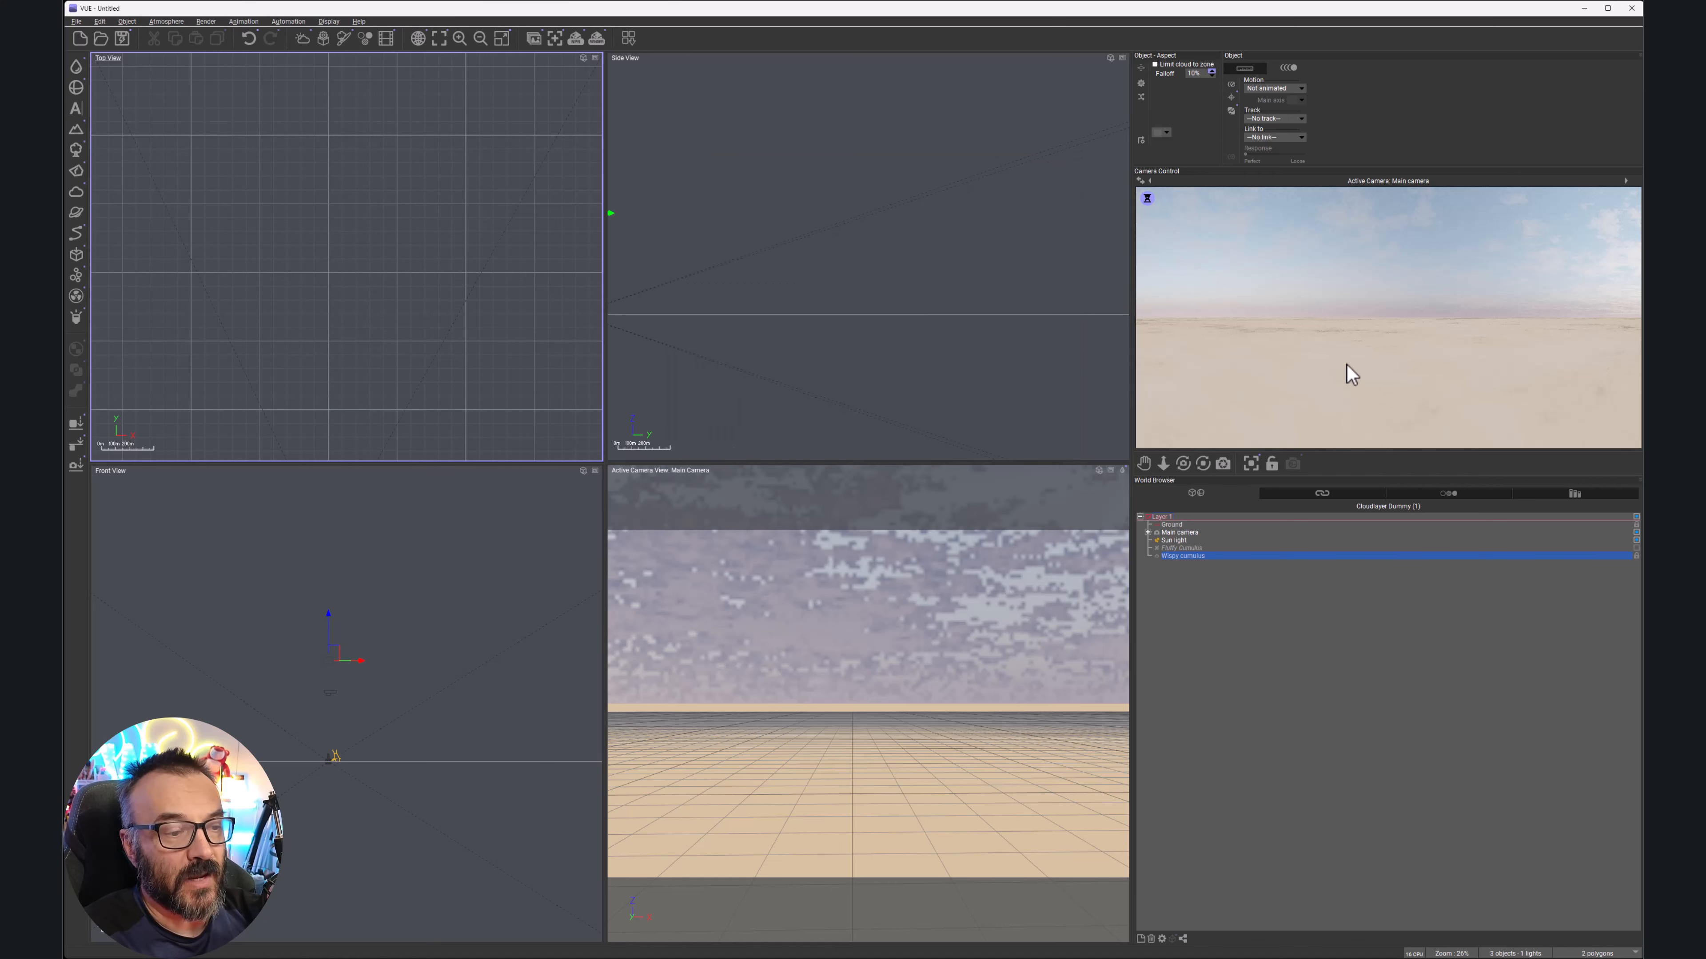
# Turn panoramic rendering off in Render Options so the preview shows the normal desert view
pyautogui.rightClick(1341, 375)
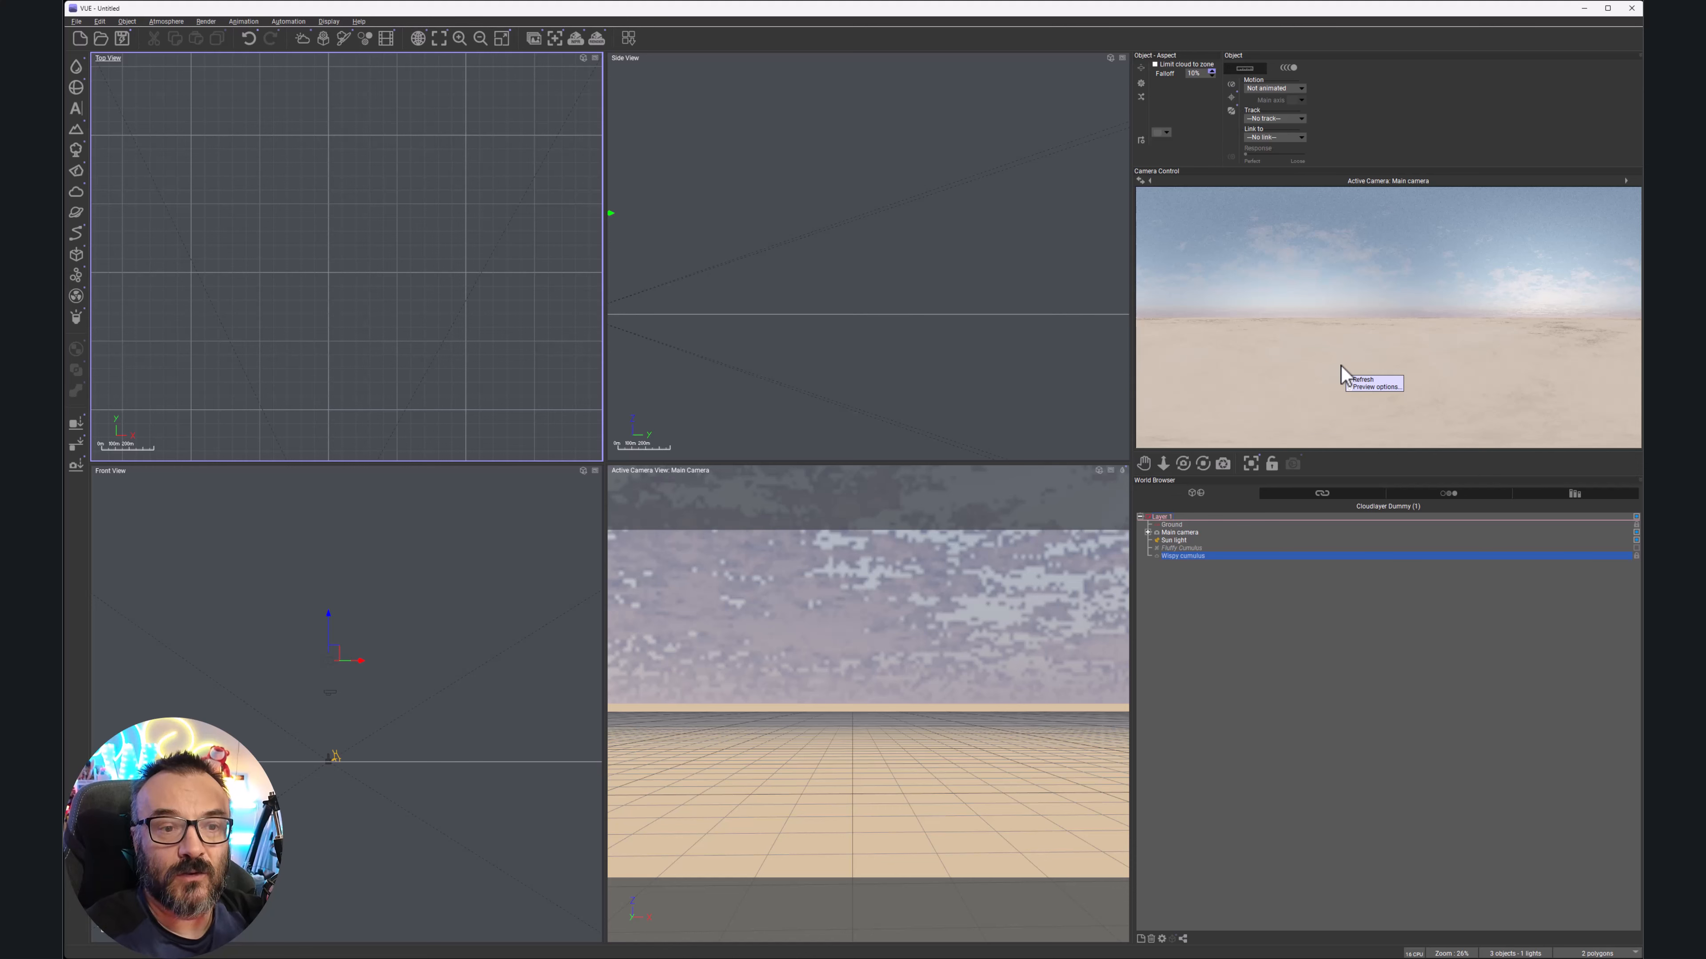
pyautogui.press('Escape')
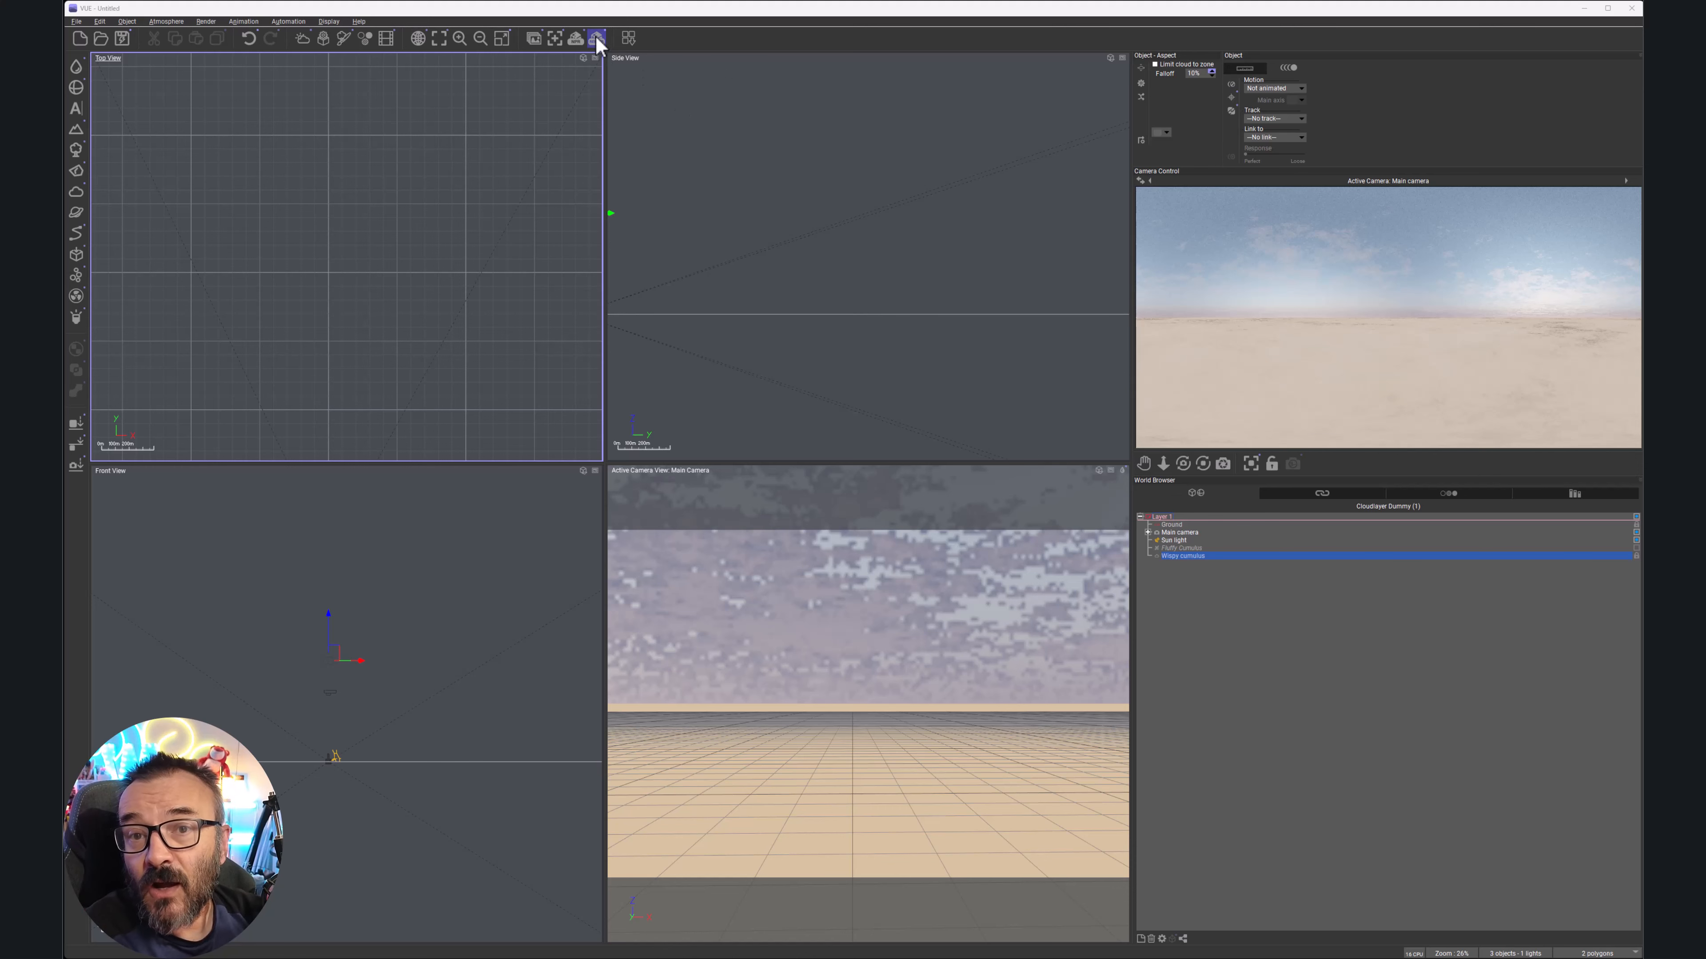
pyautogui.click(596, 38)
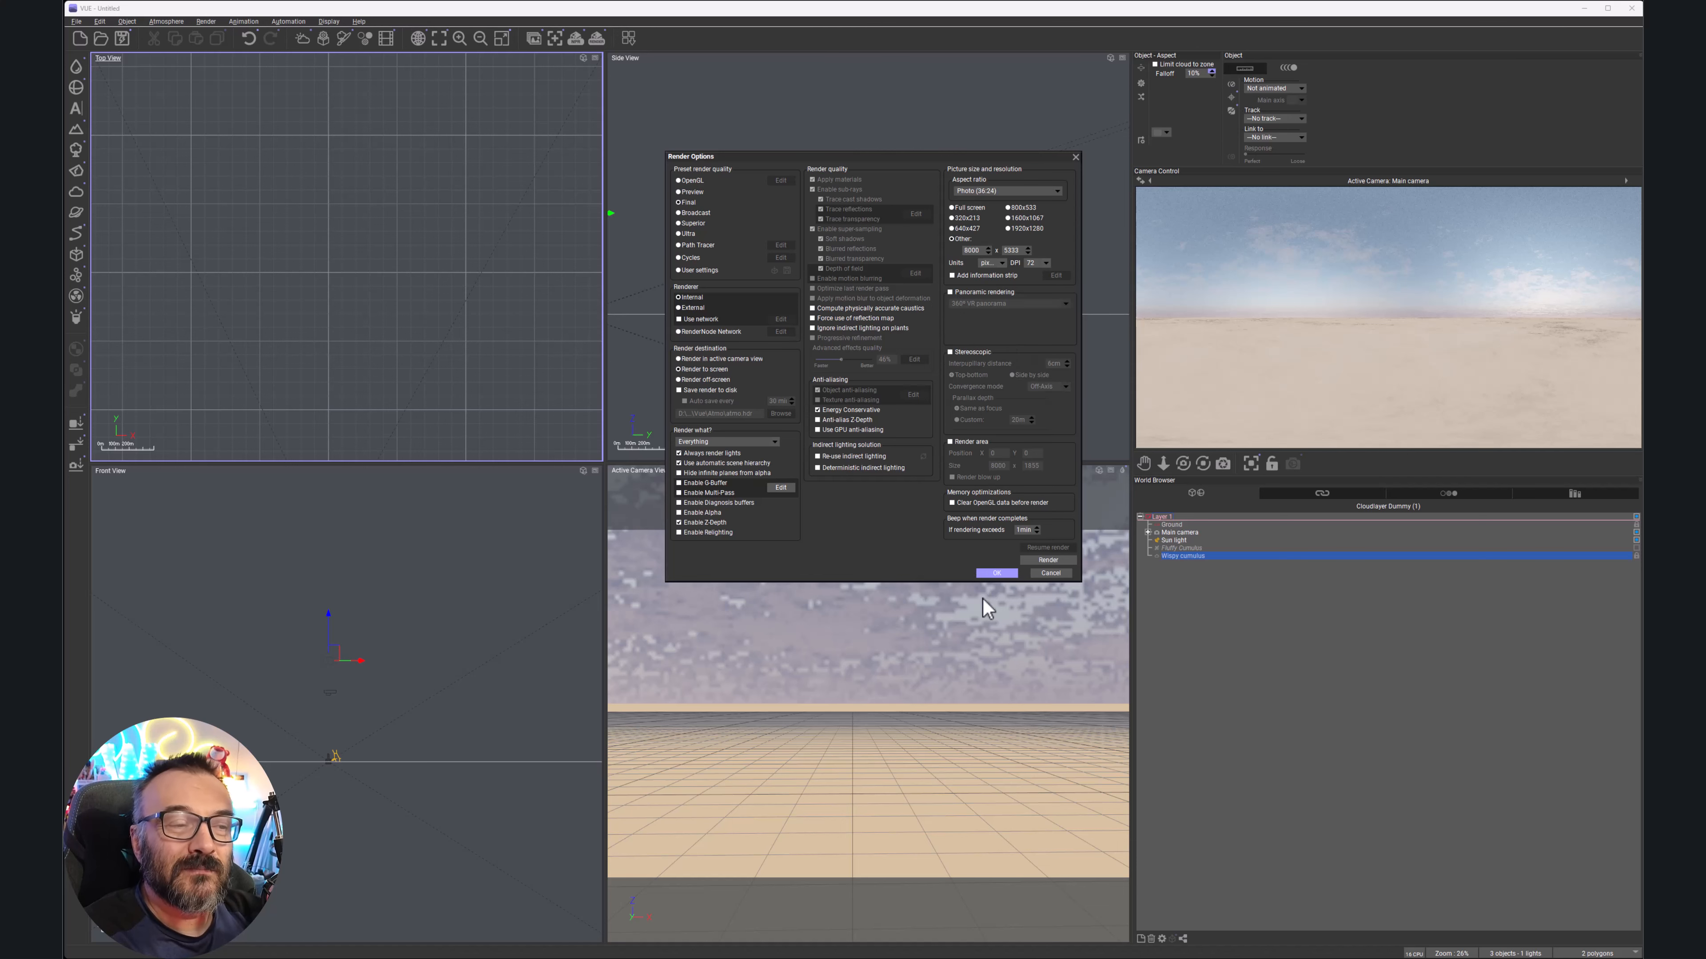
pyautogui.click(996, 573)
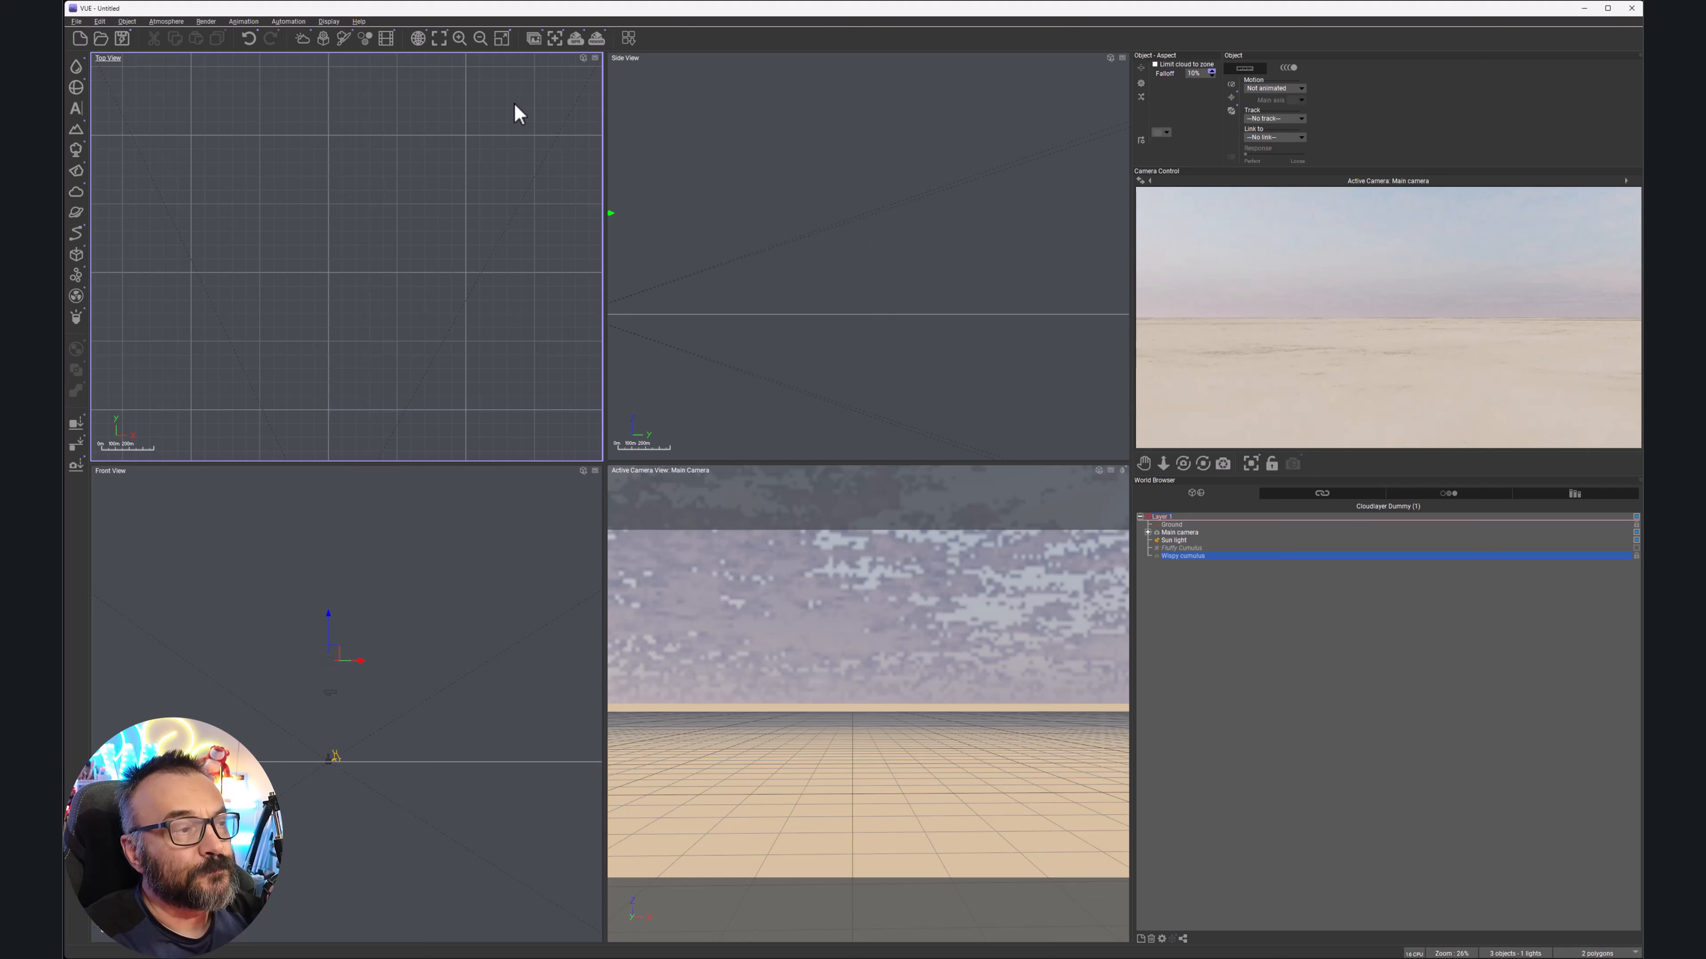
# Enable the environment map in the Atmosphere Editor and browse for its picture
pyautogui.click(165, 20)
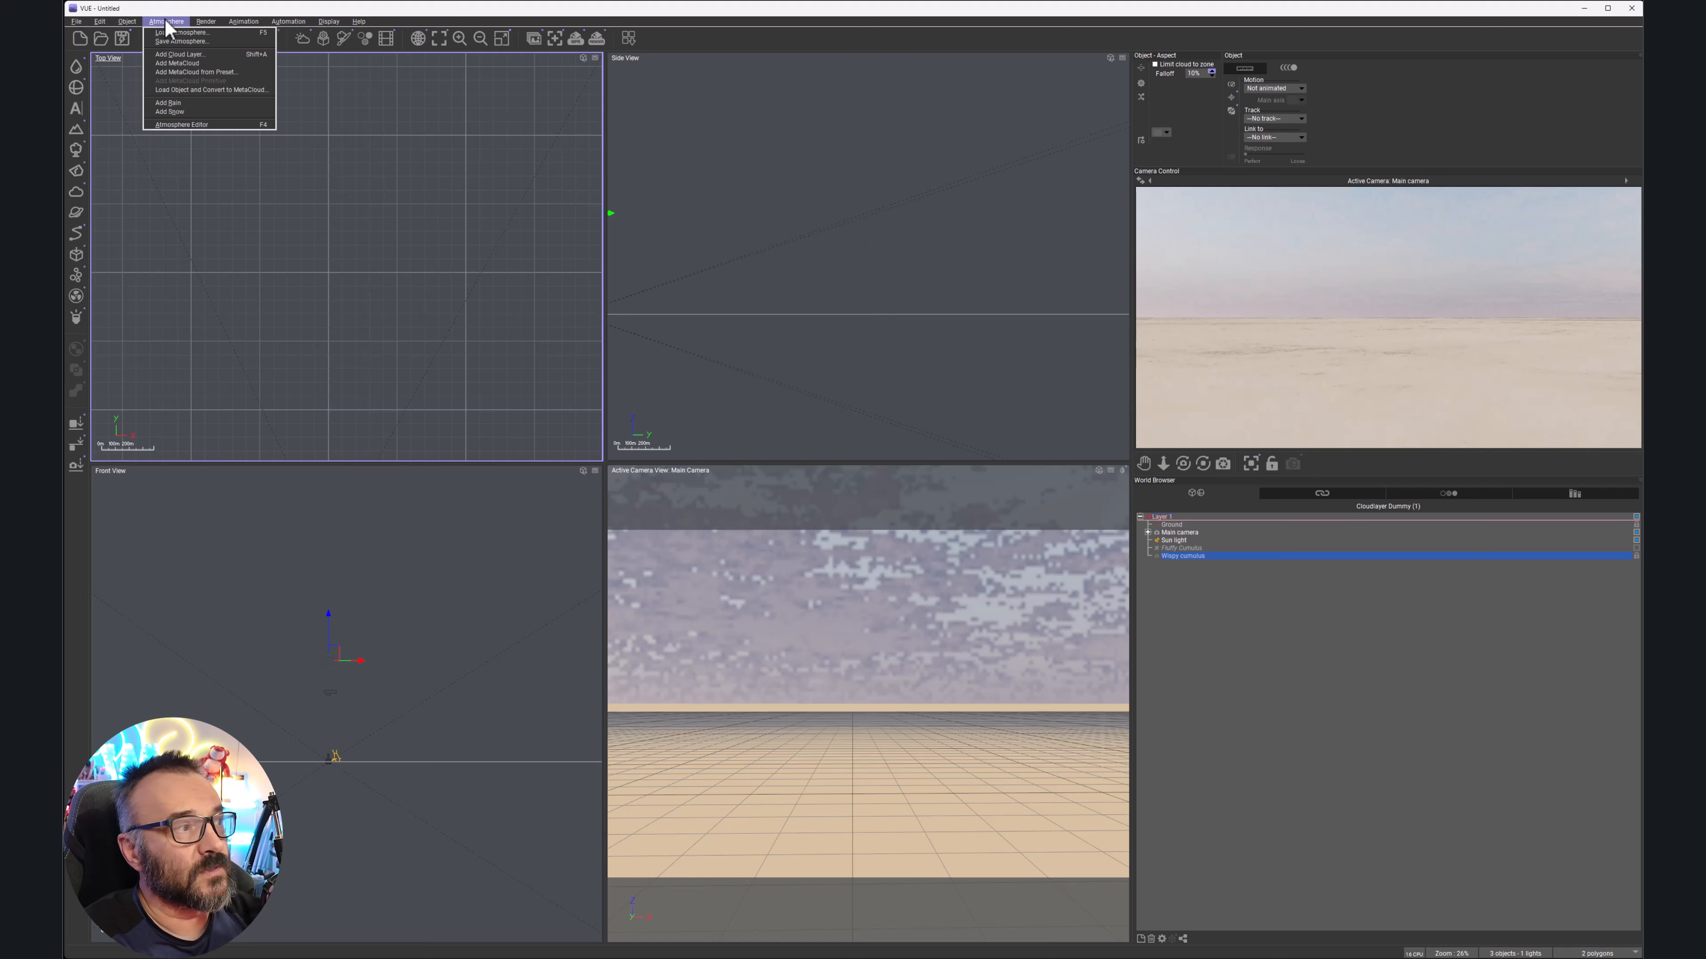
pyautogui.click(180, 130)
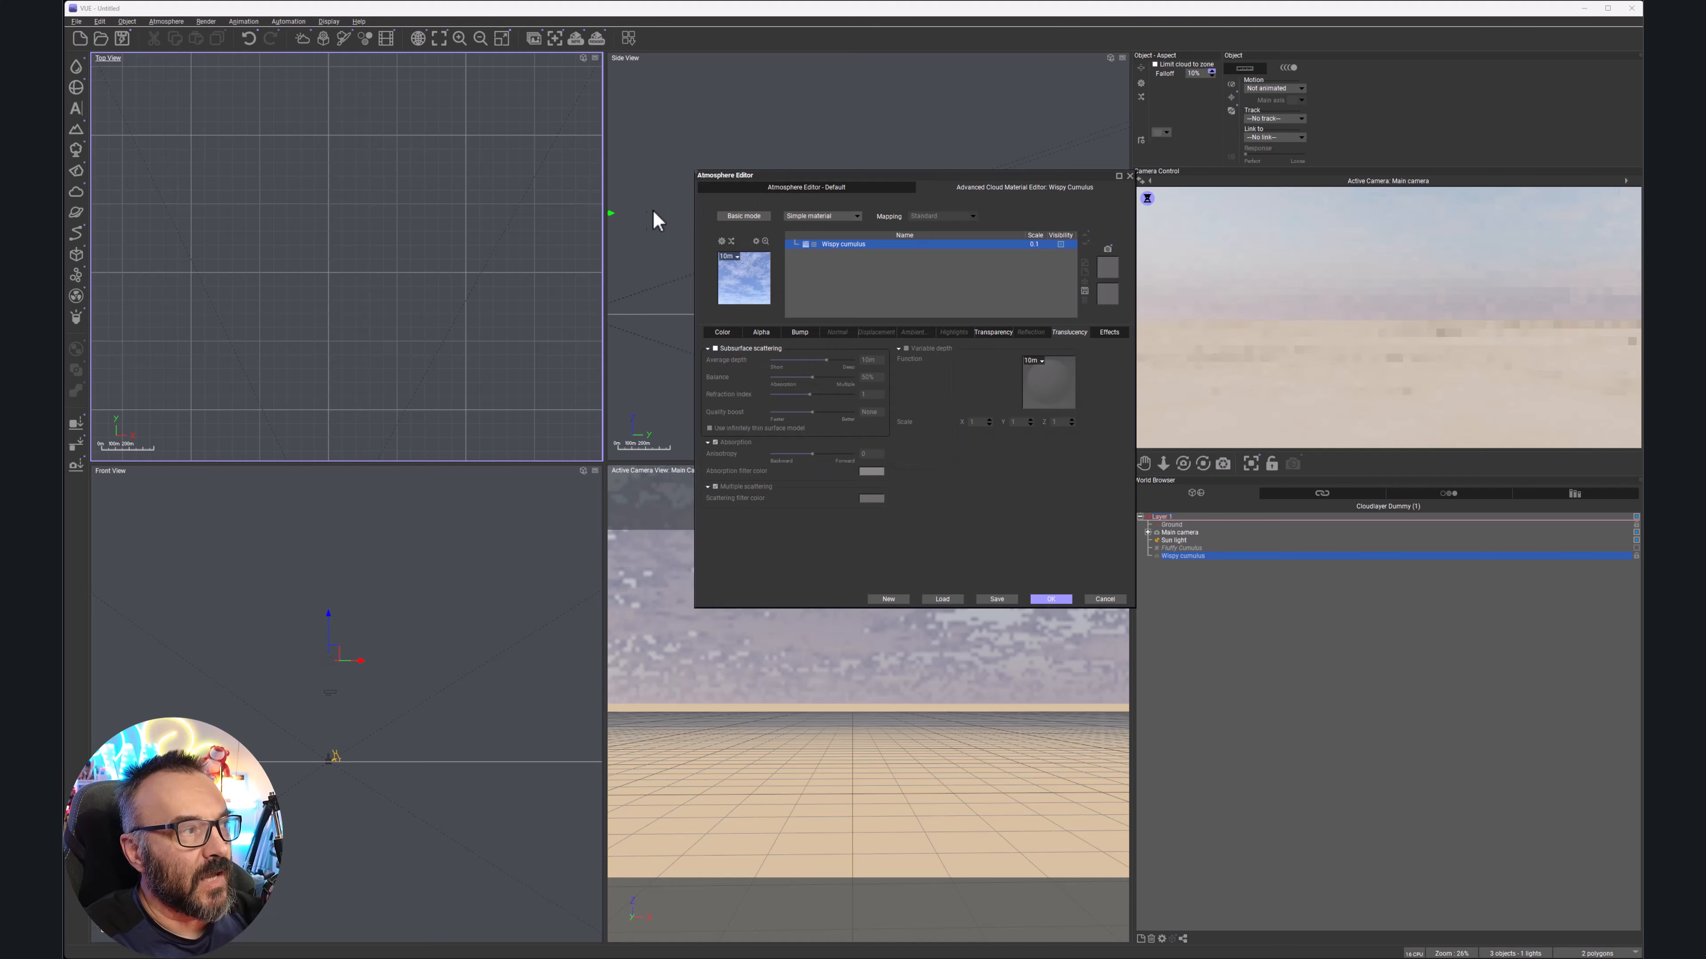
pyautogui.click(836, 187)
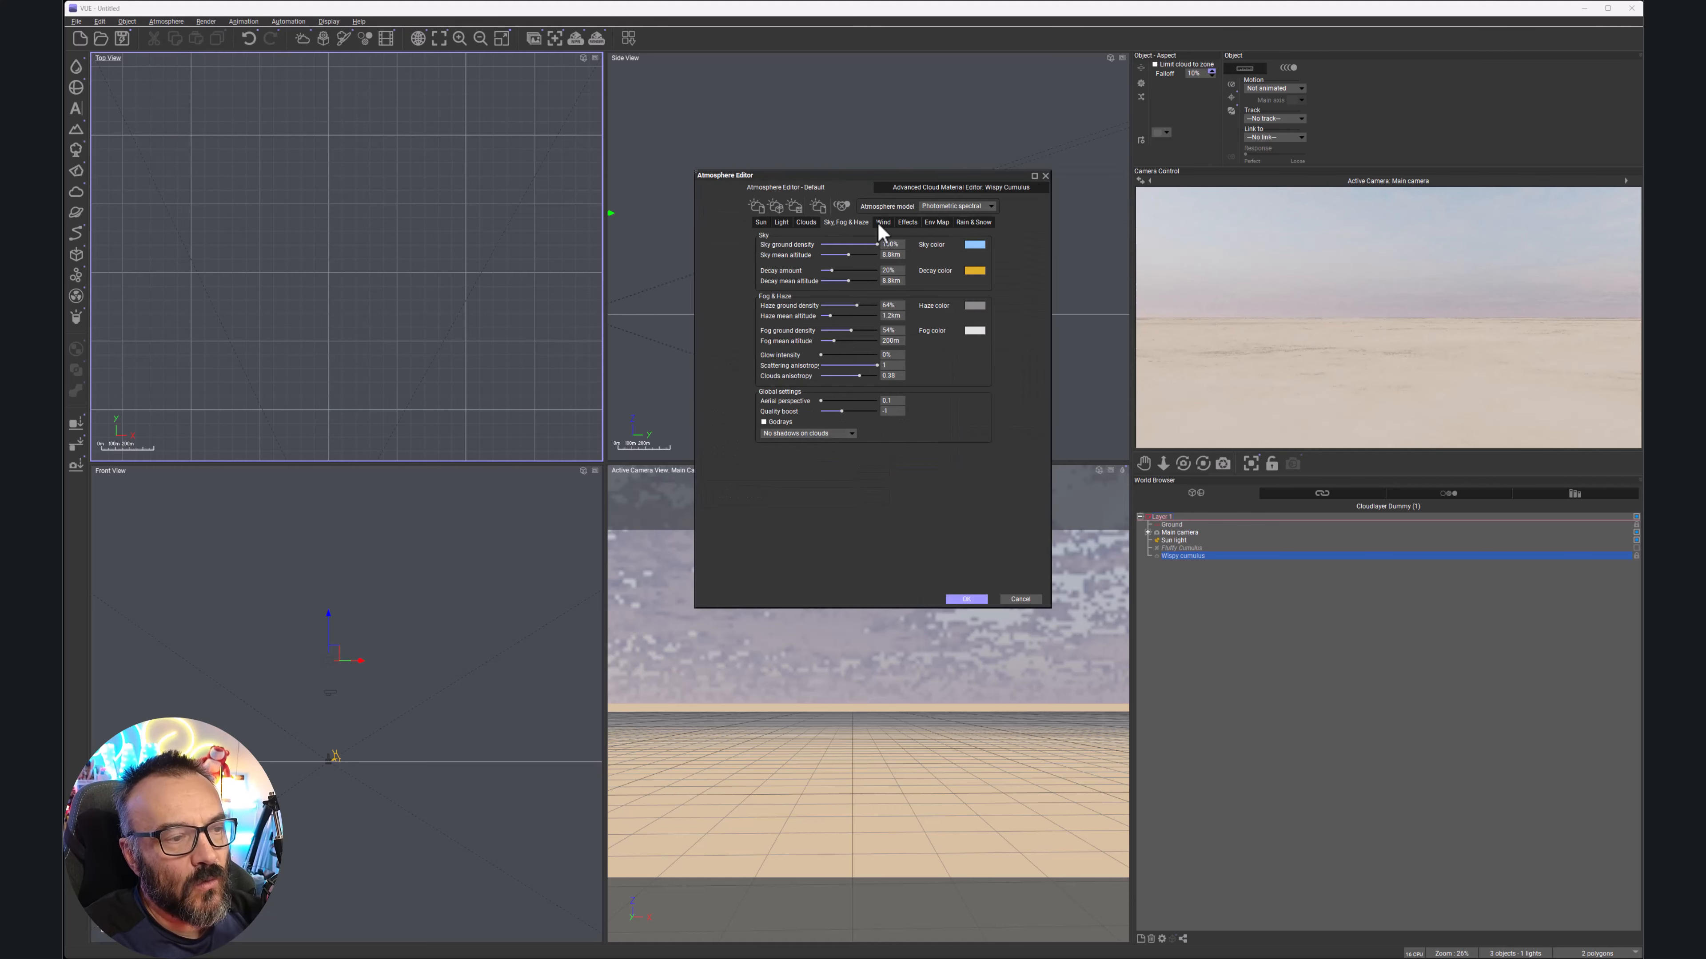
pyautogui.click(936, 222)
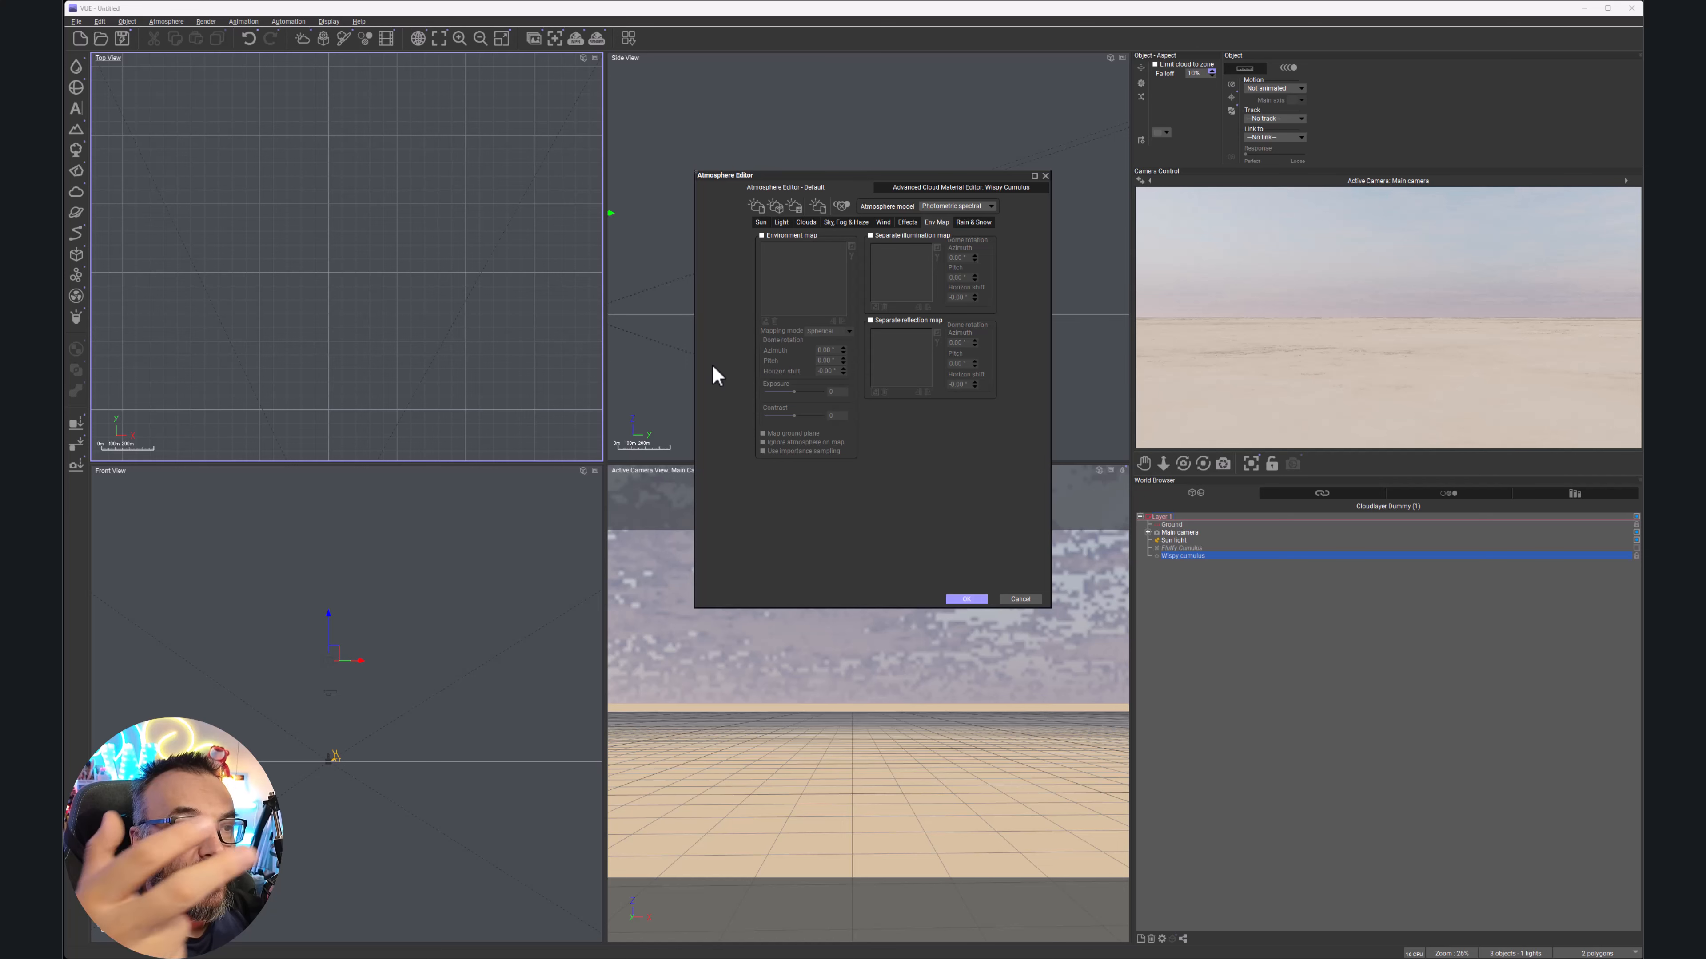
pyautogui.click(767, 238)
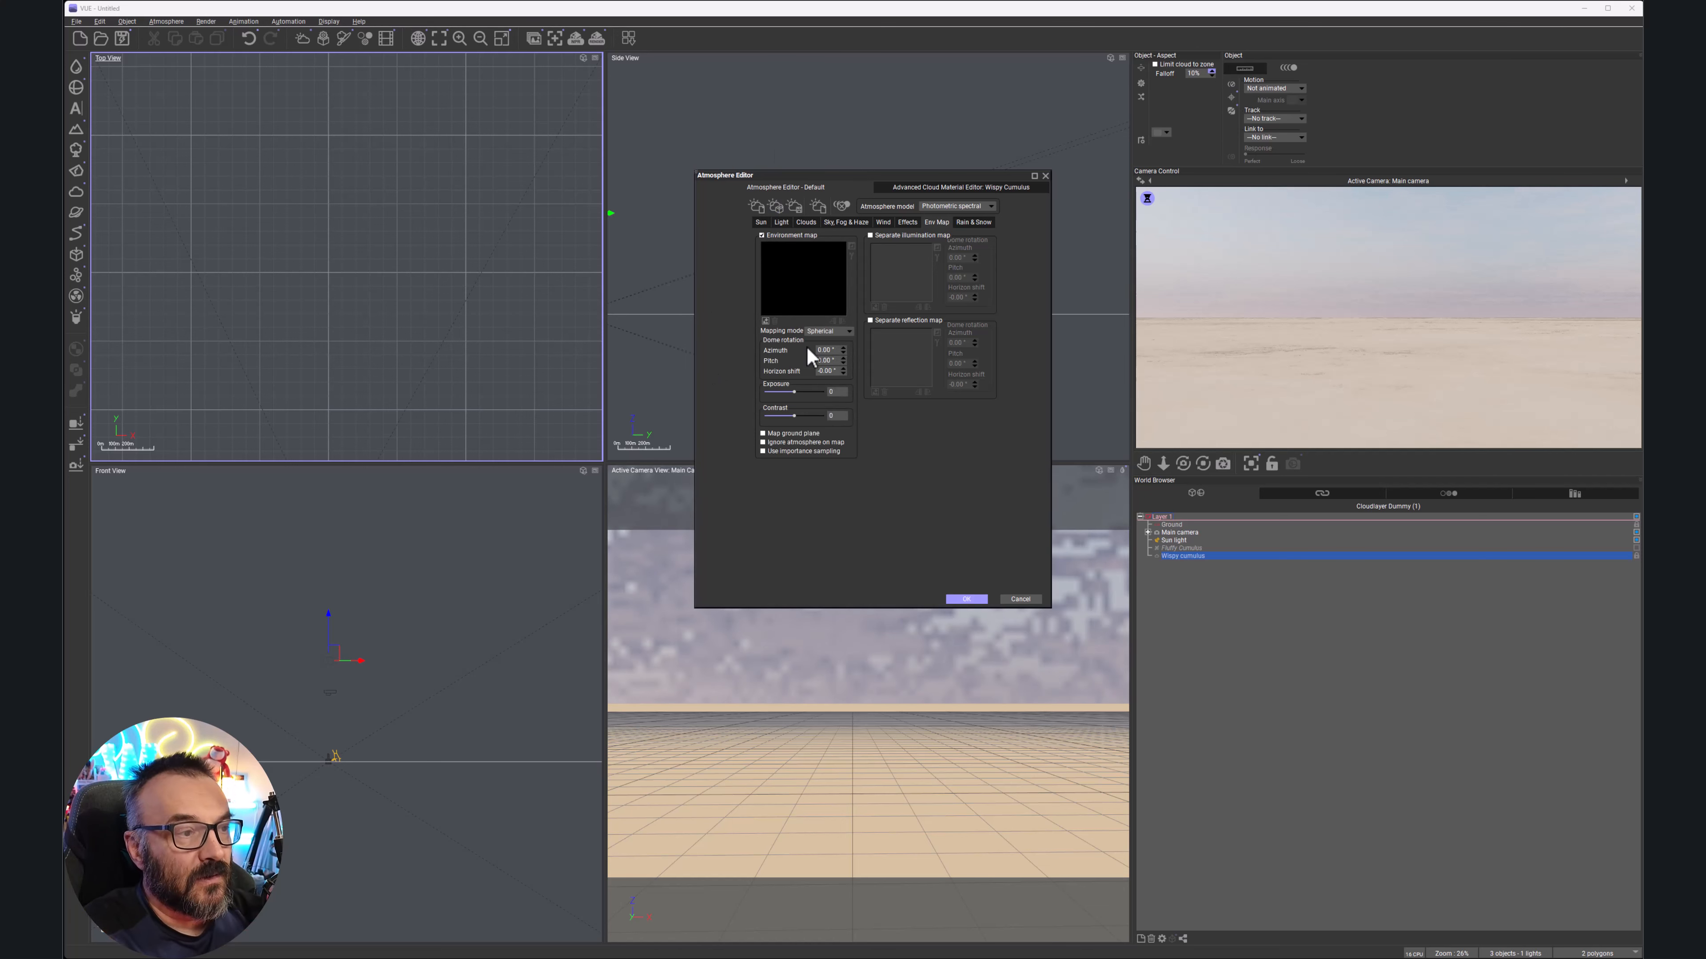
pyautogui.click(765, 322)
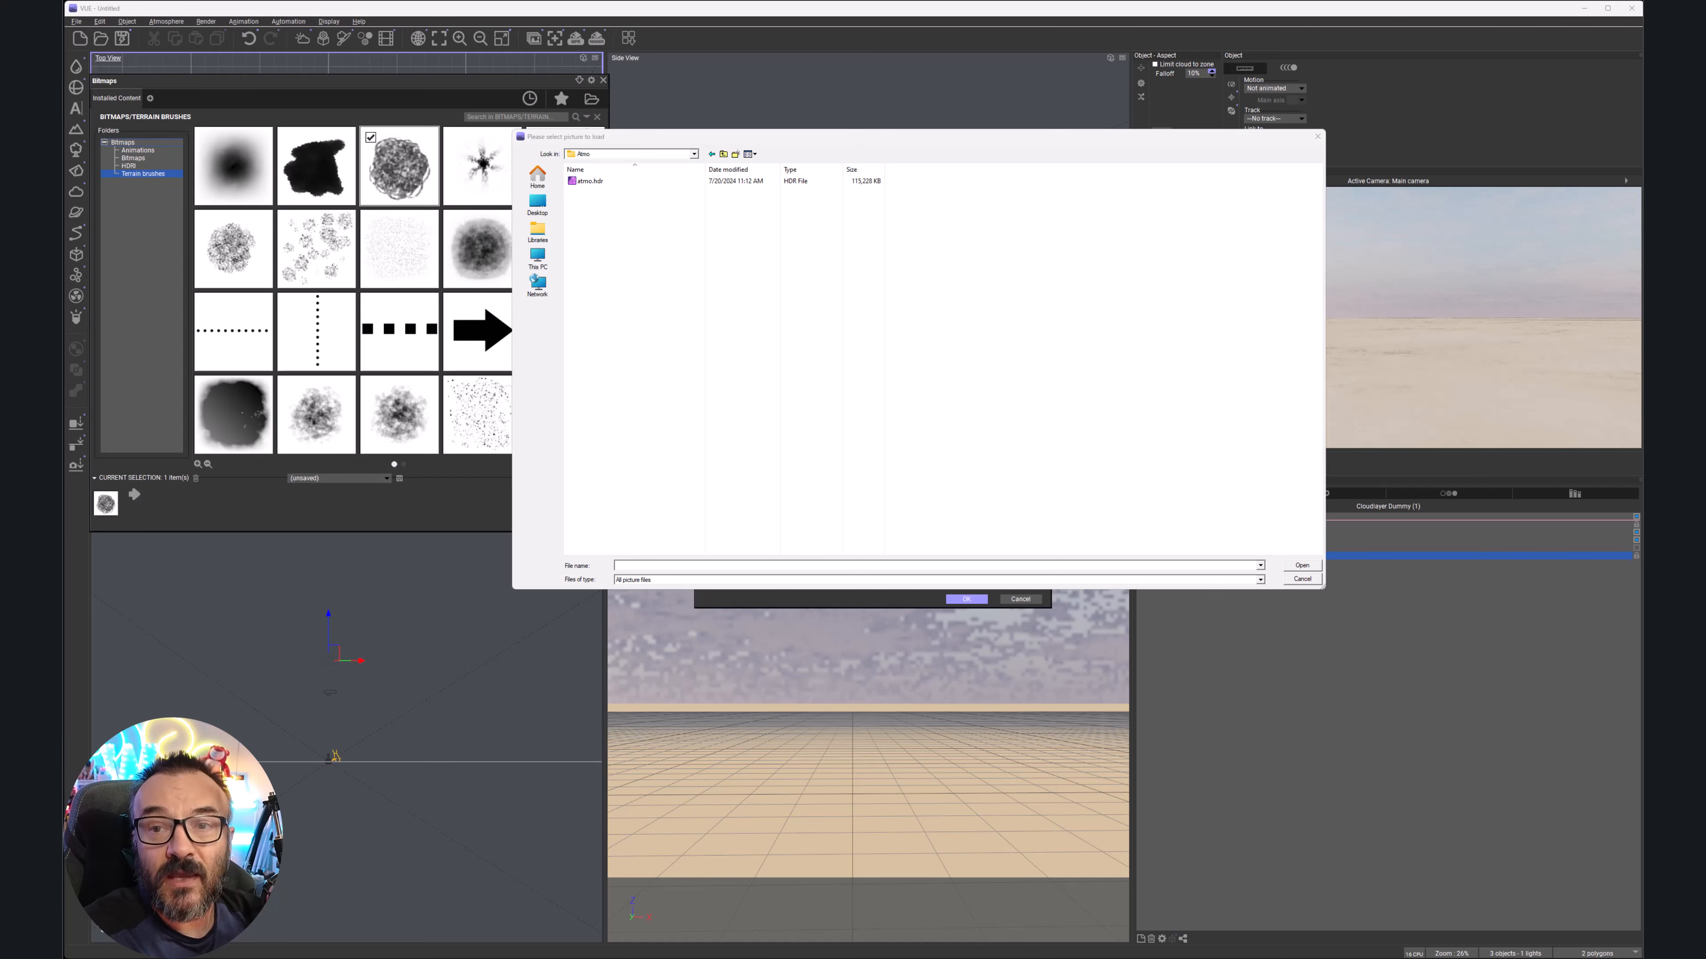
# Load atmo.hdr as the environment map and accept the automatic image-based lighting setup
pyautogui.click(600, 181)
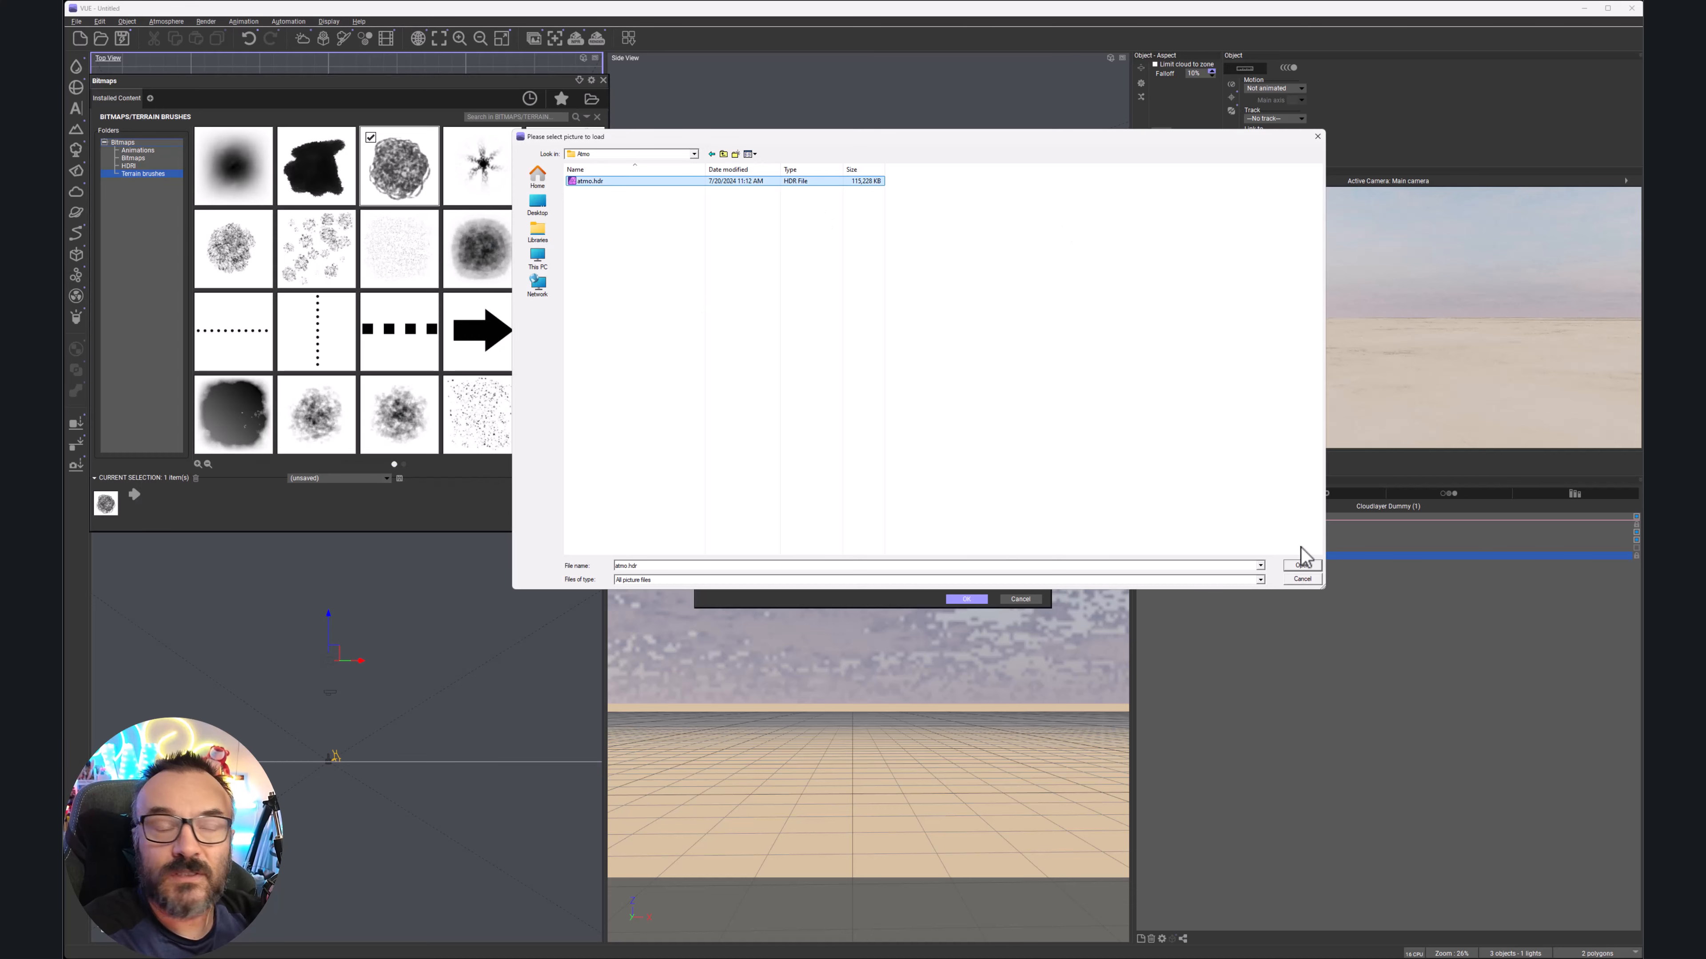
pyautogui.click(1302, 565)
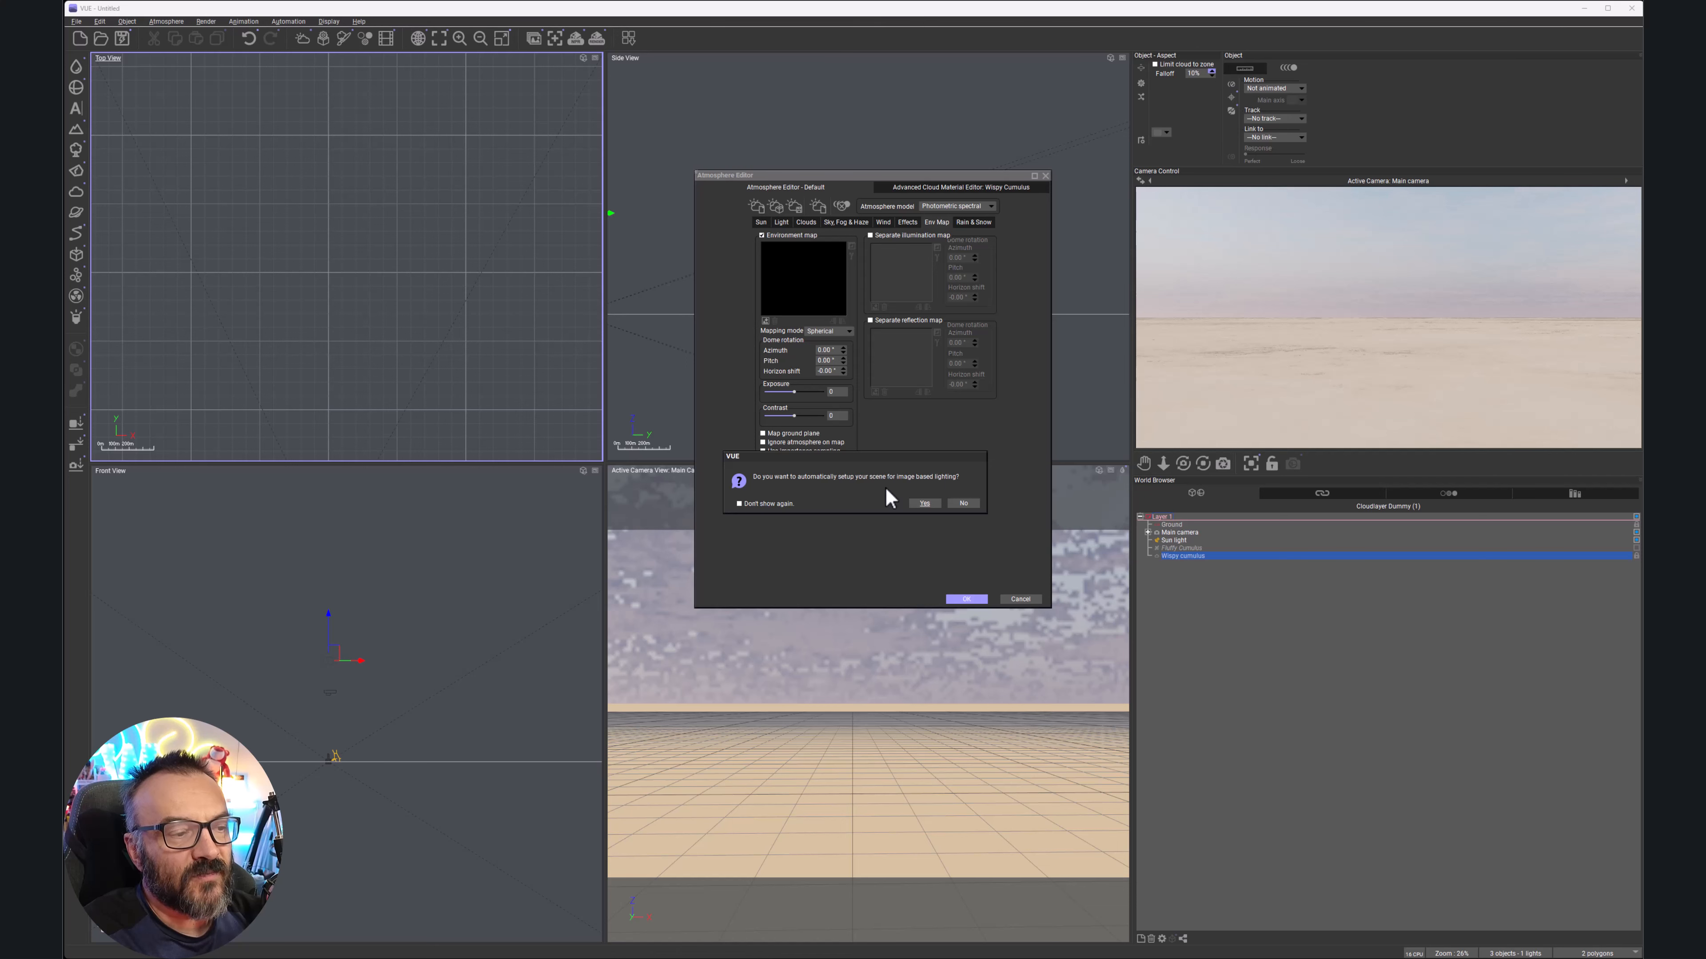
pyautogui.click(923, 505)
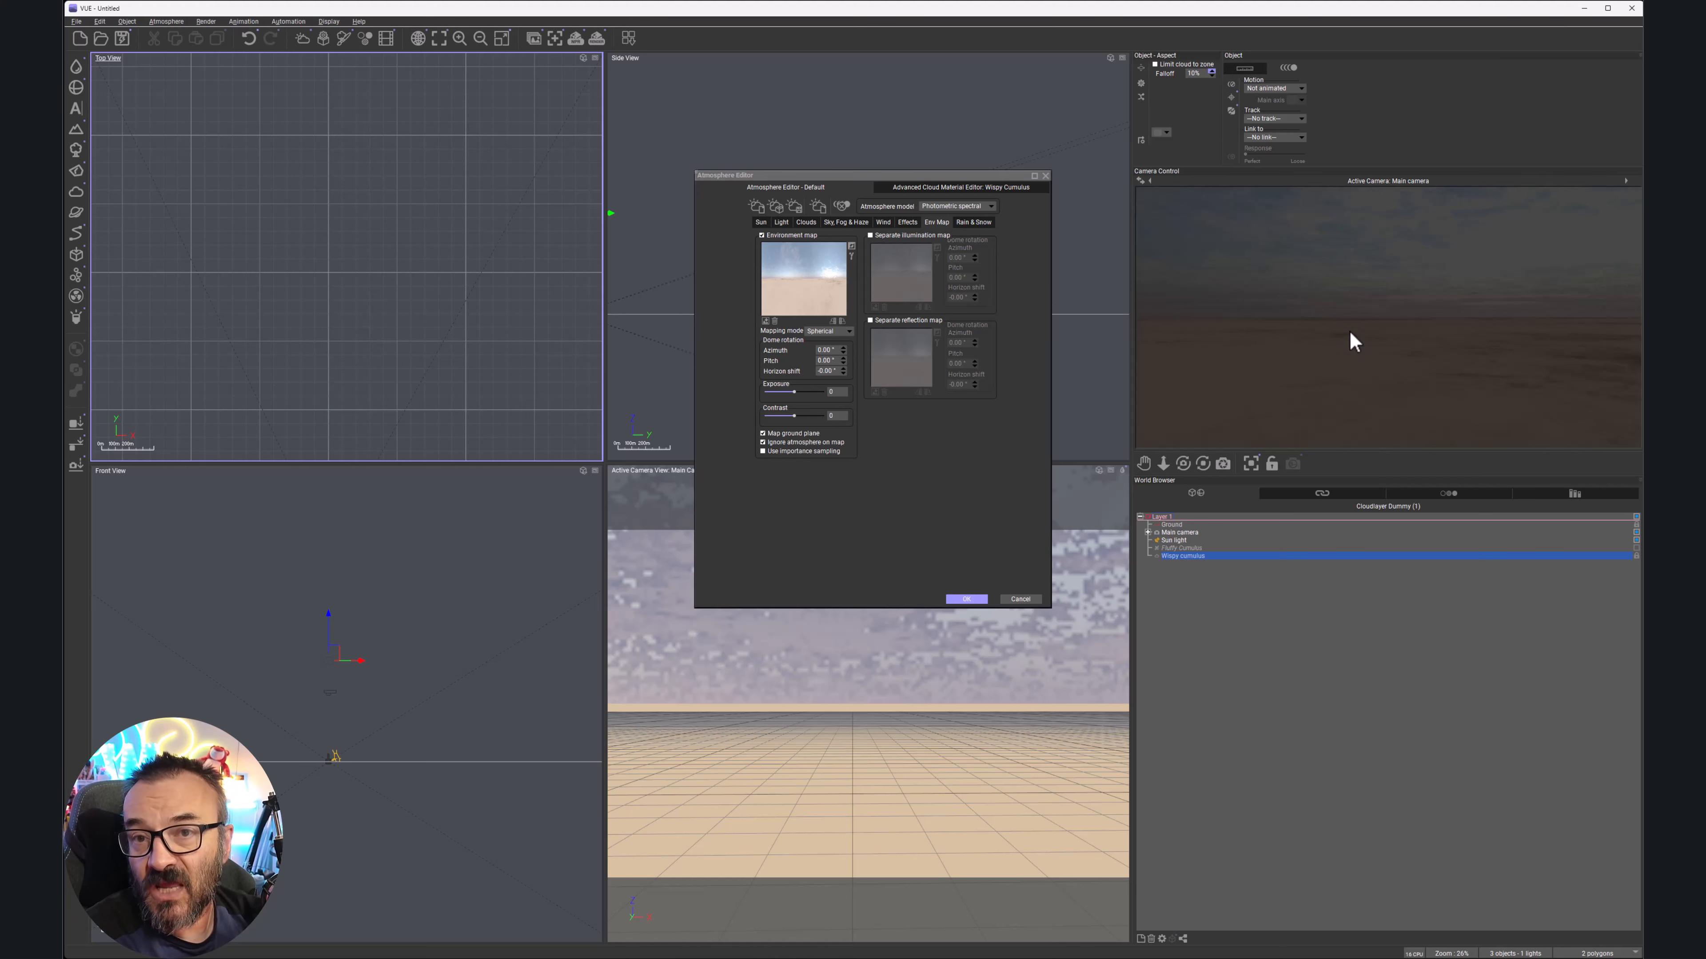
# Set the environment map exposure to about -0.04 after trying 0.77, then close the editor
pyautogui.moveTo(805, 390); pyautogui.dragTo(843, 403)
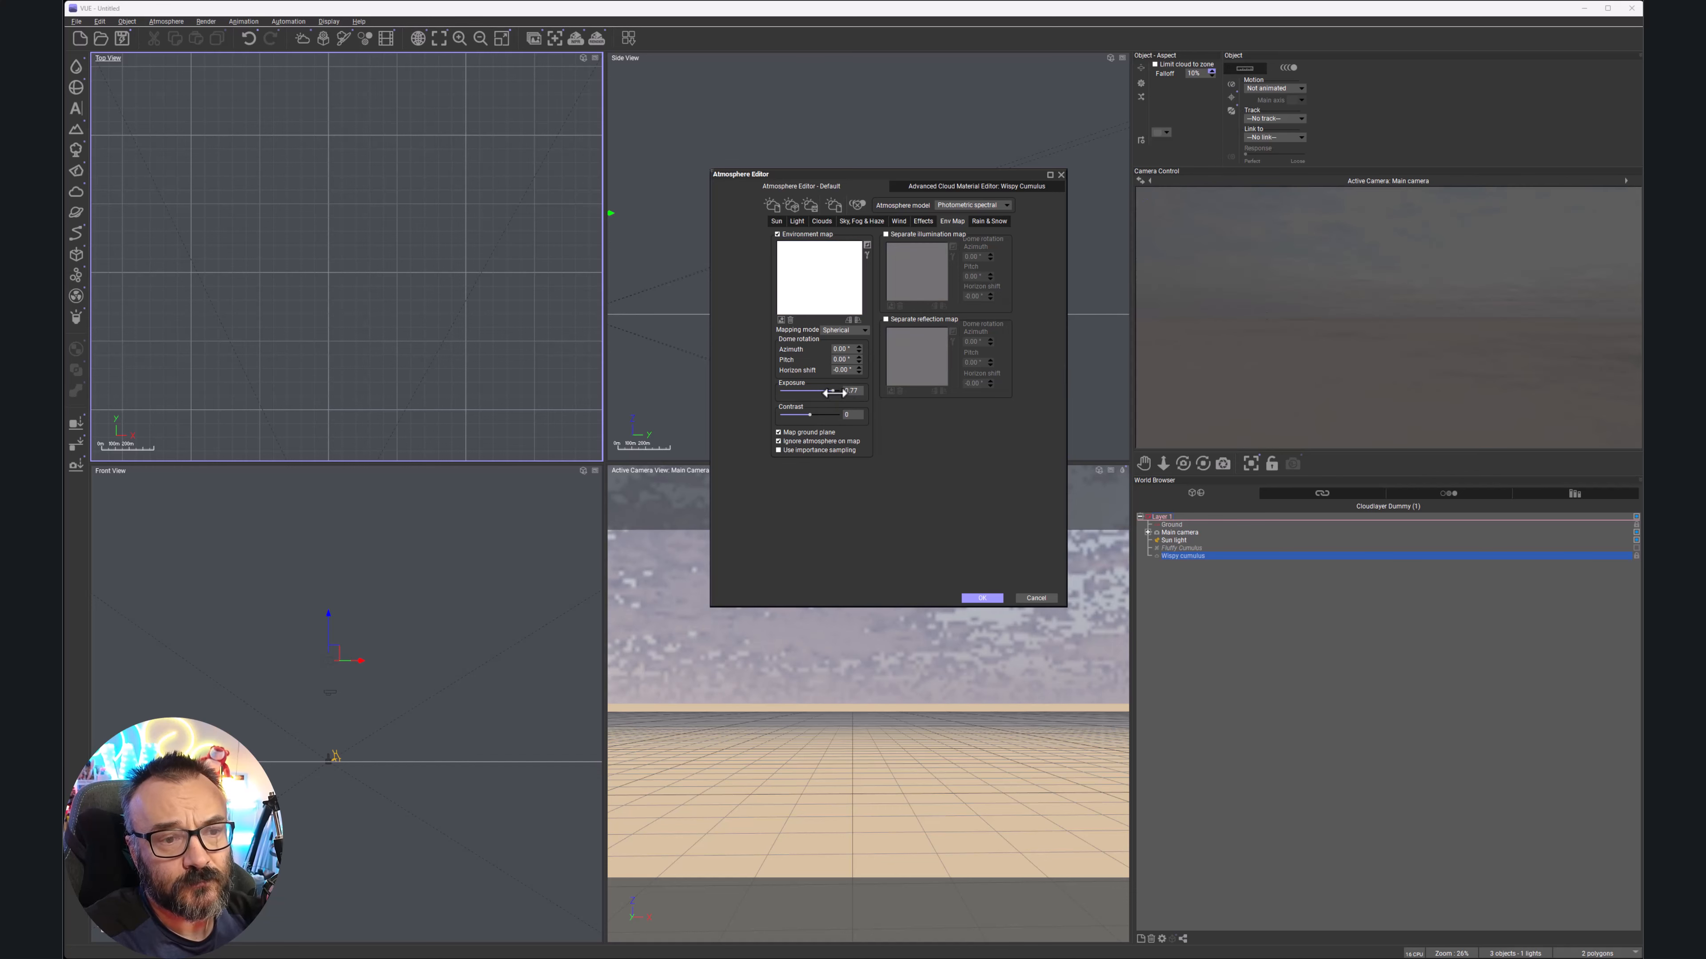
pyautogui.moveTo(840, 391); pyautogui.dragTo(815, 390)
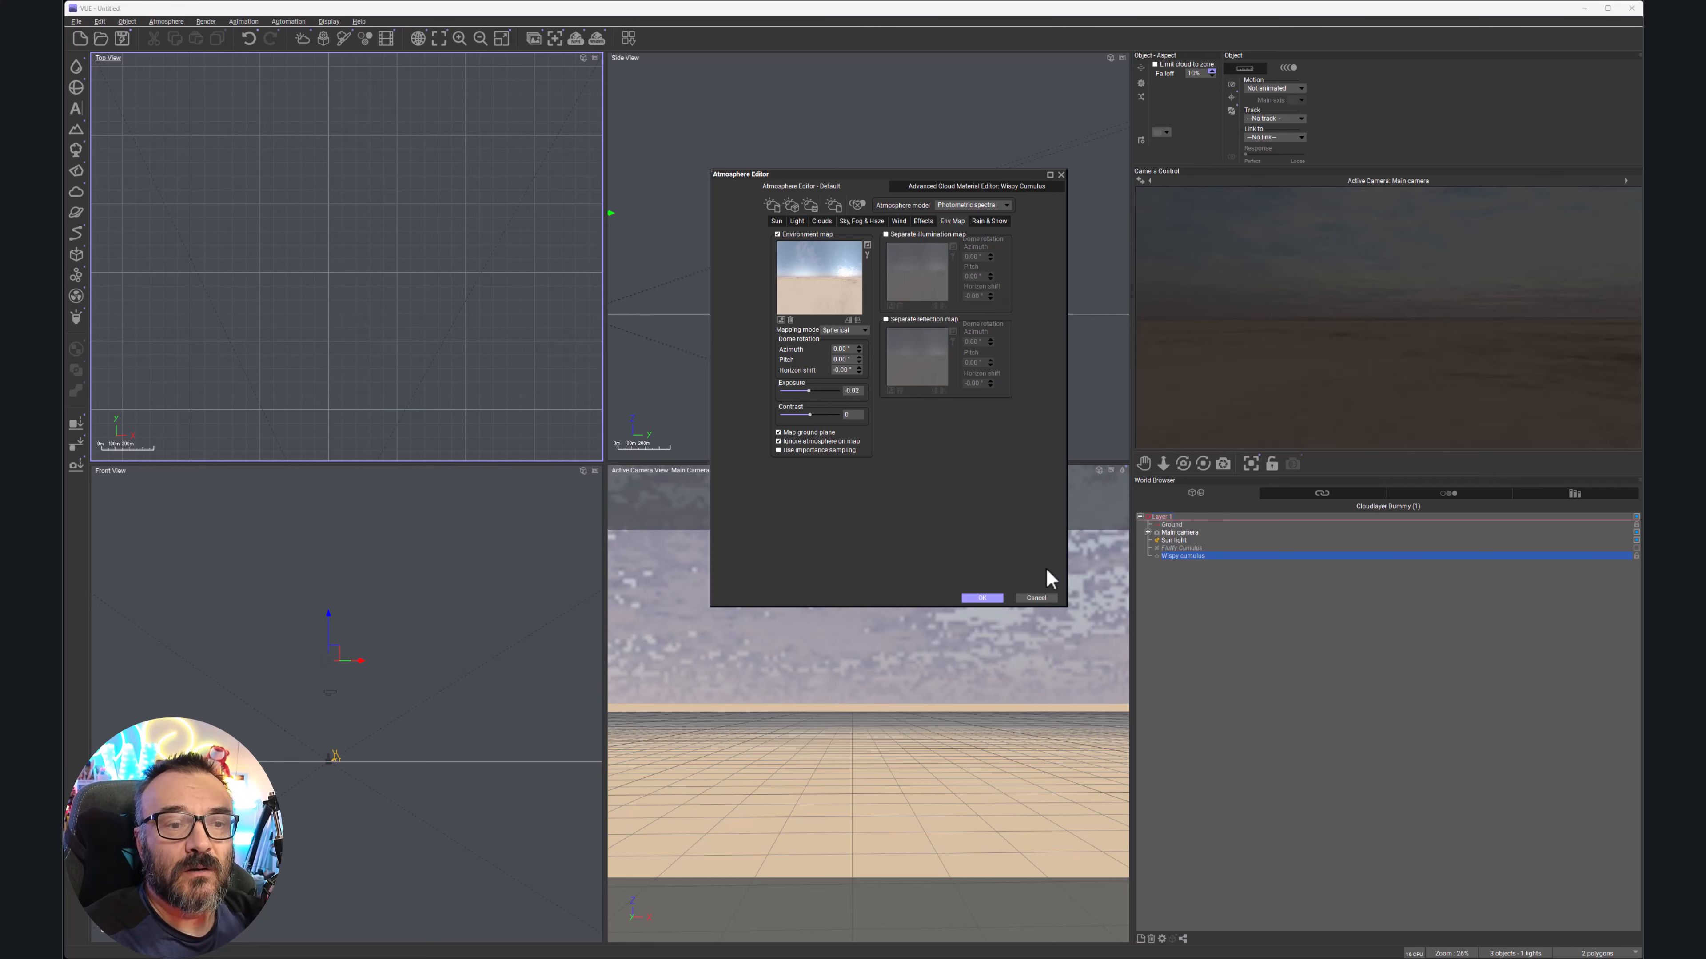
pyautogui.click(982, 598)
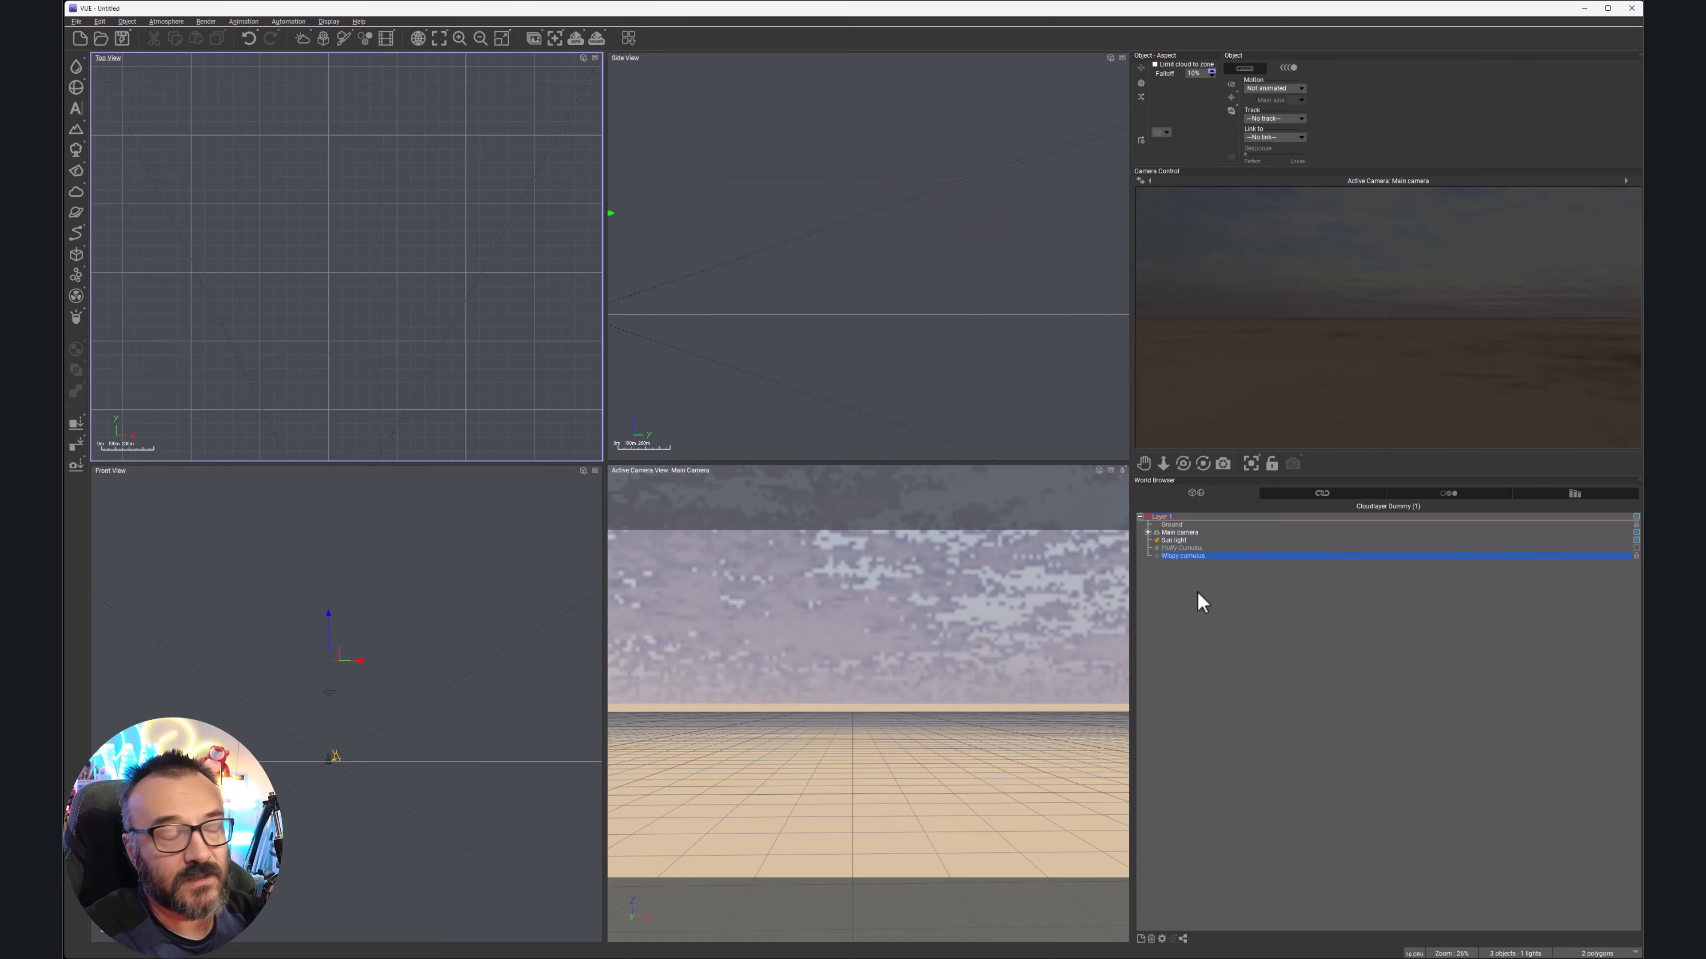
# Enable a backdrop on the main camera using the atmo.hdr sky image
pyautogui.click(1198, 533)
pyautogui.doubleClick(1198, 535)
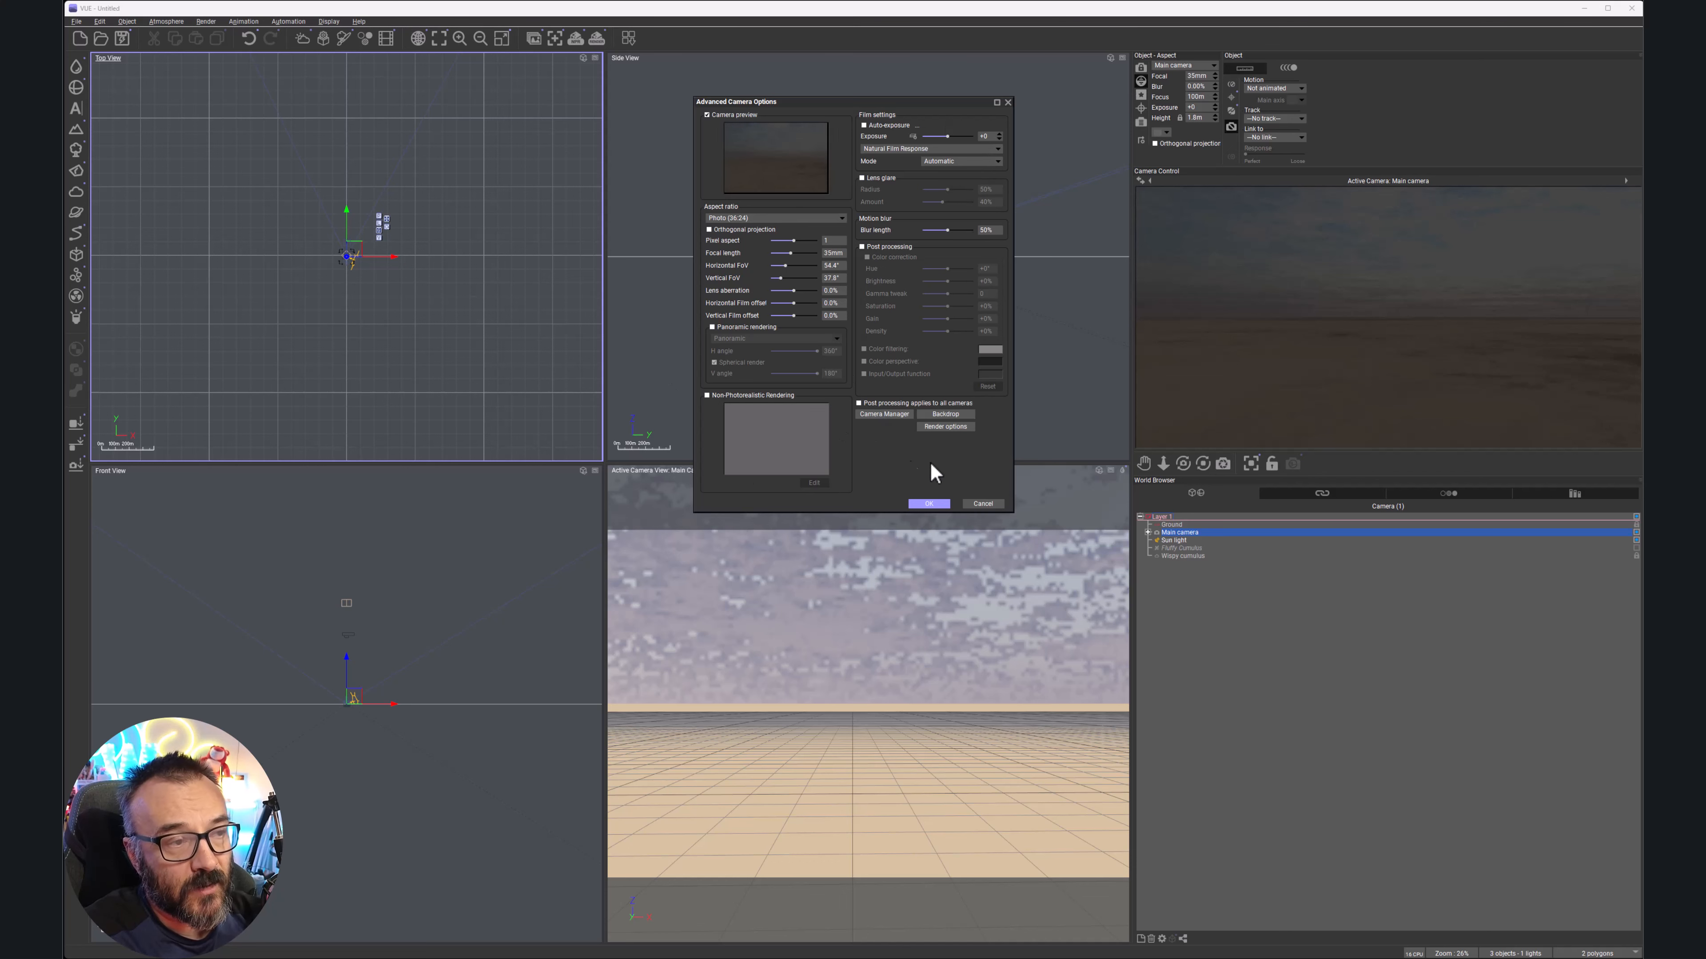
pyautogui.click(955, 415)
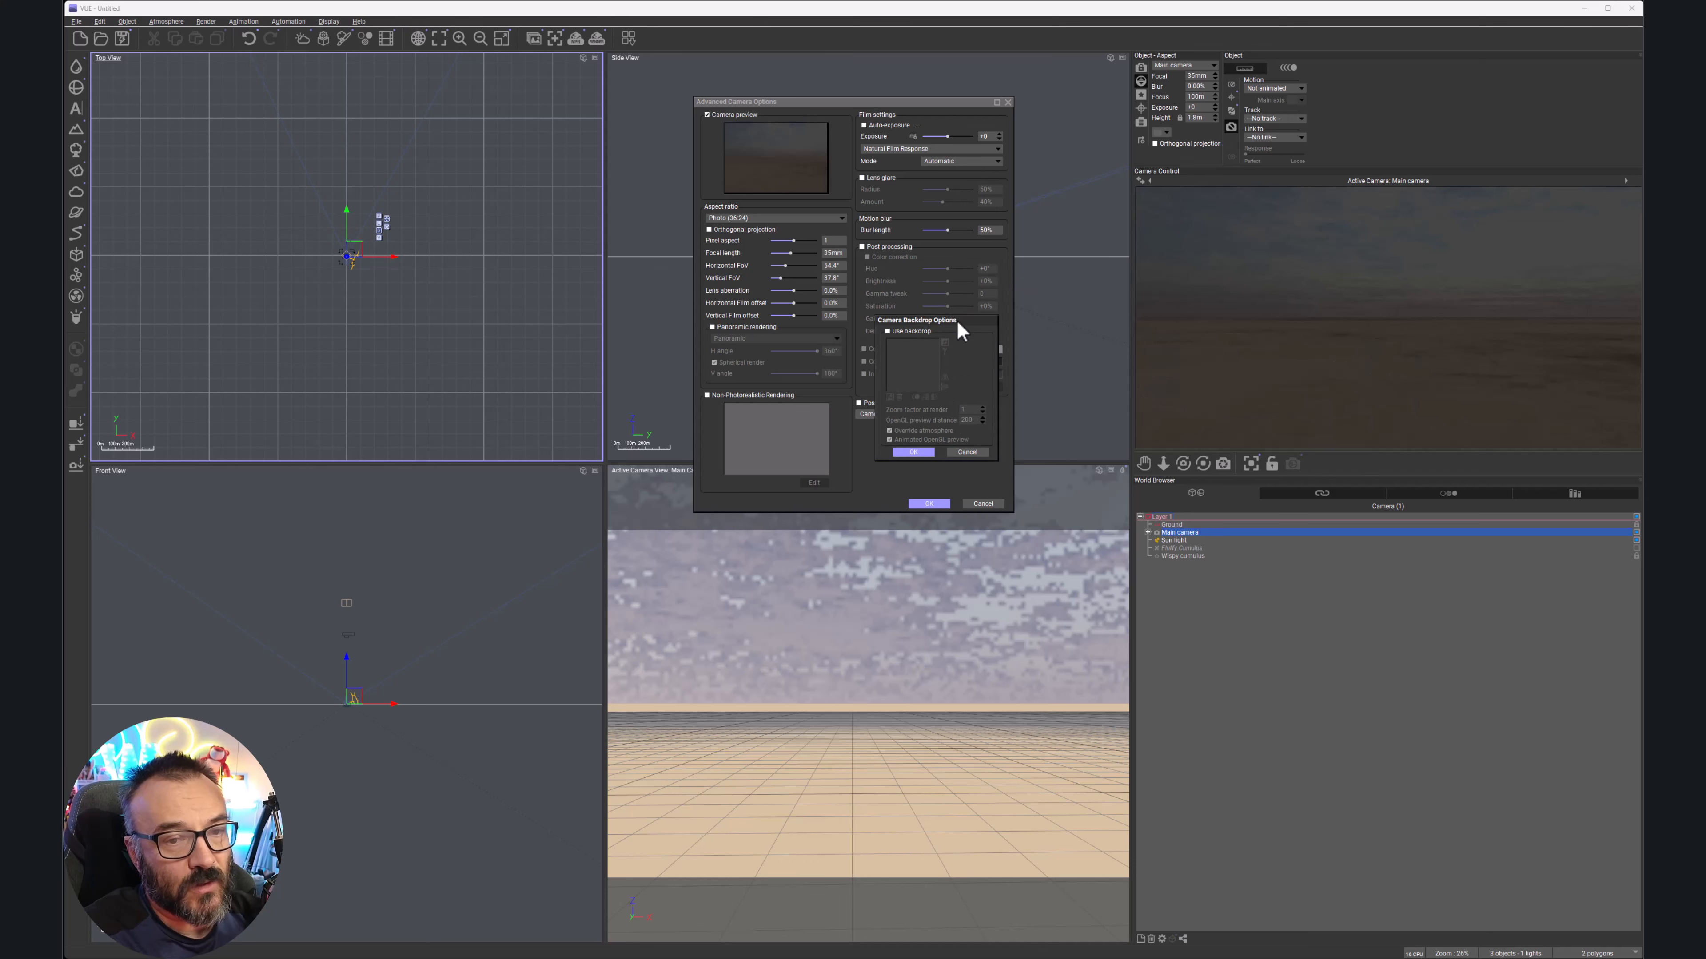
pyautogui.click(888, 332)
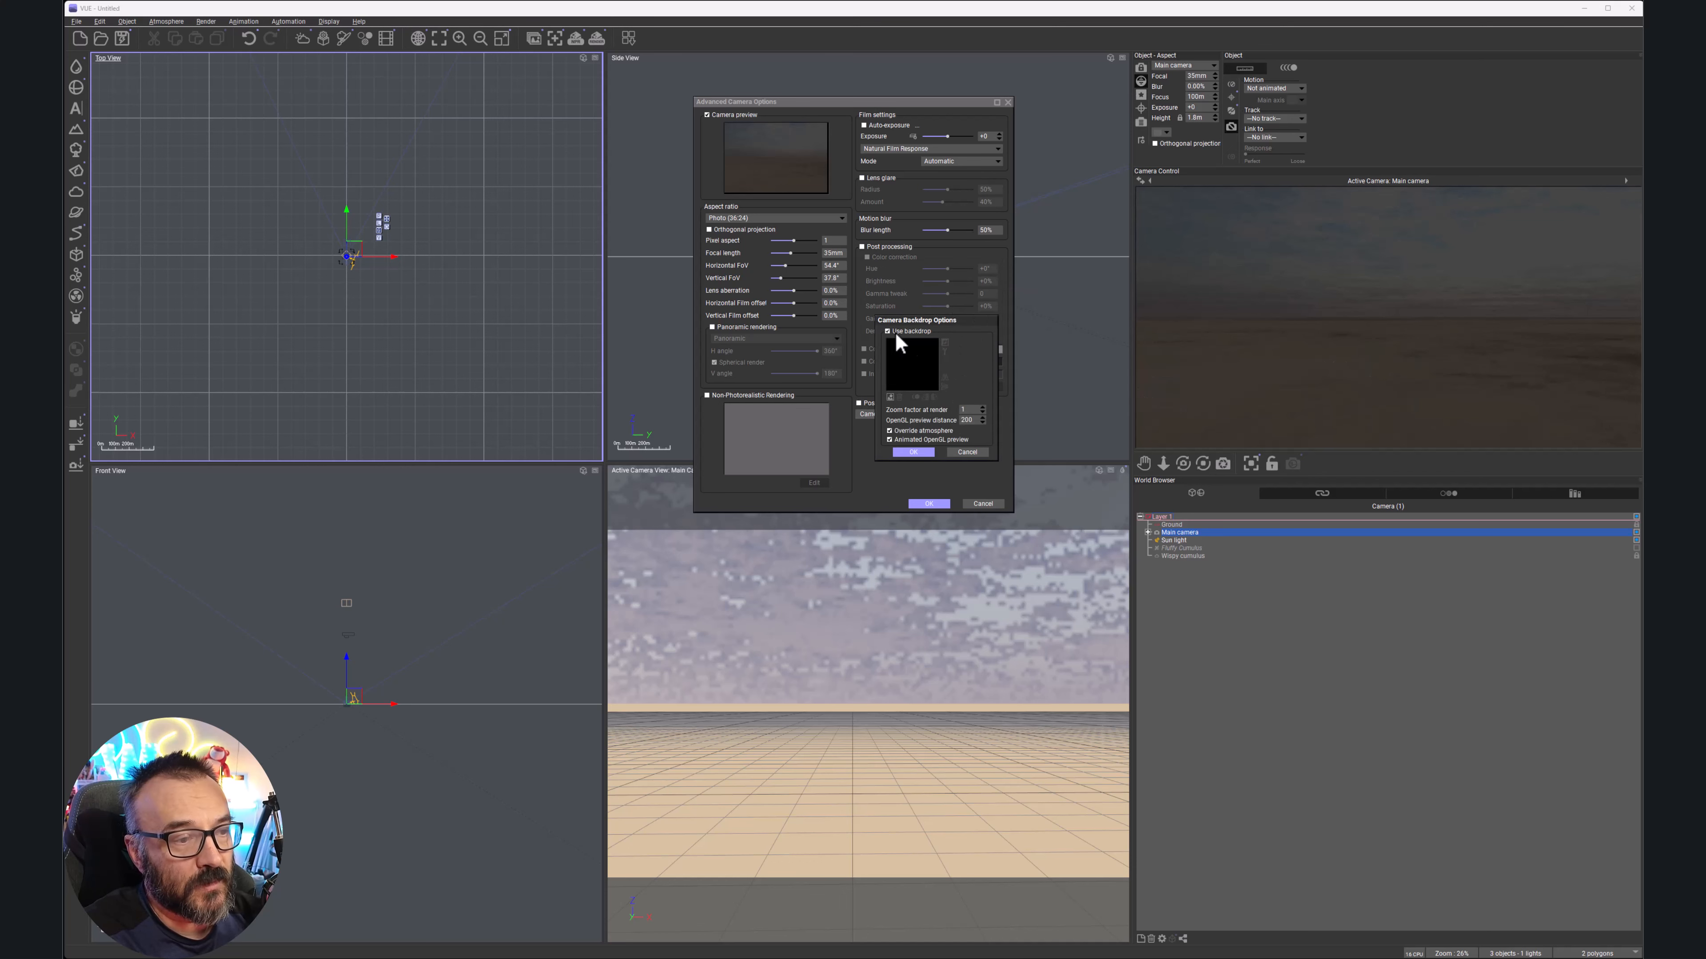
pyautogui.click(890, 397)
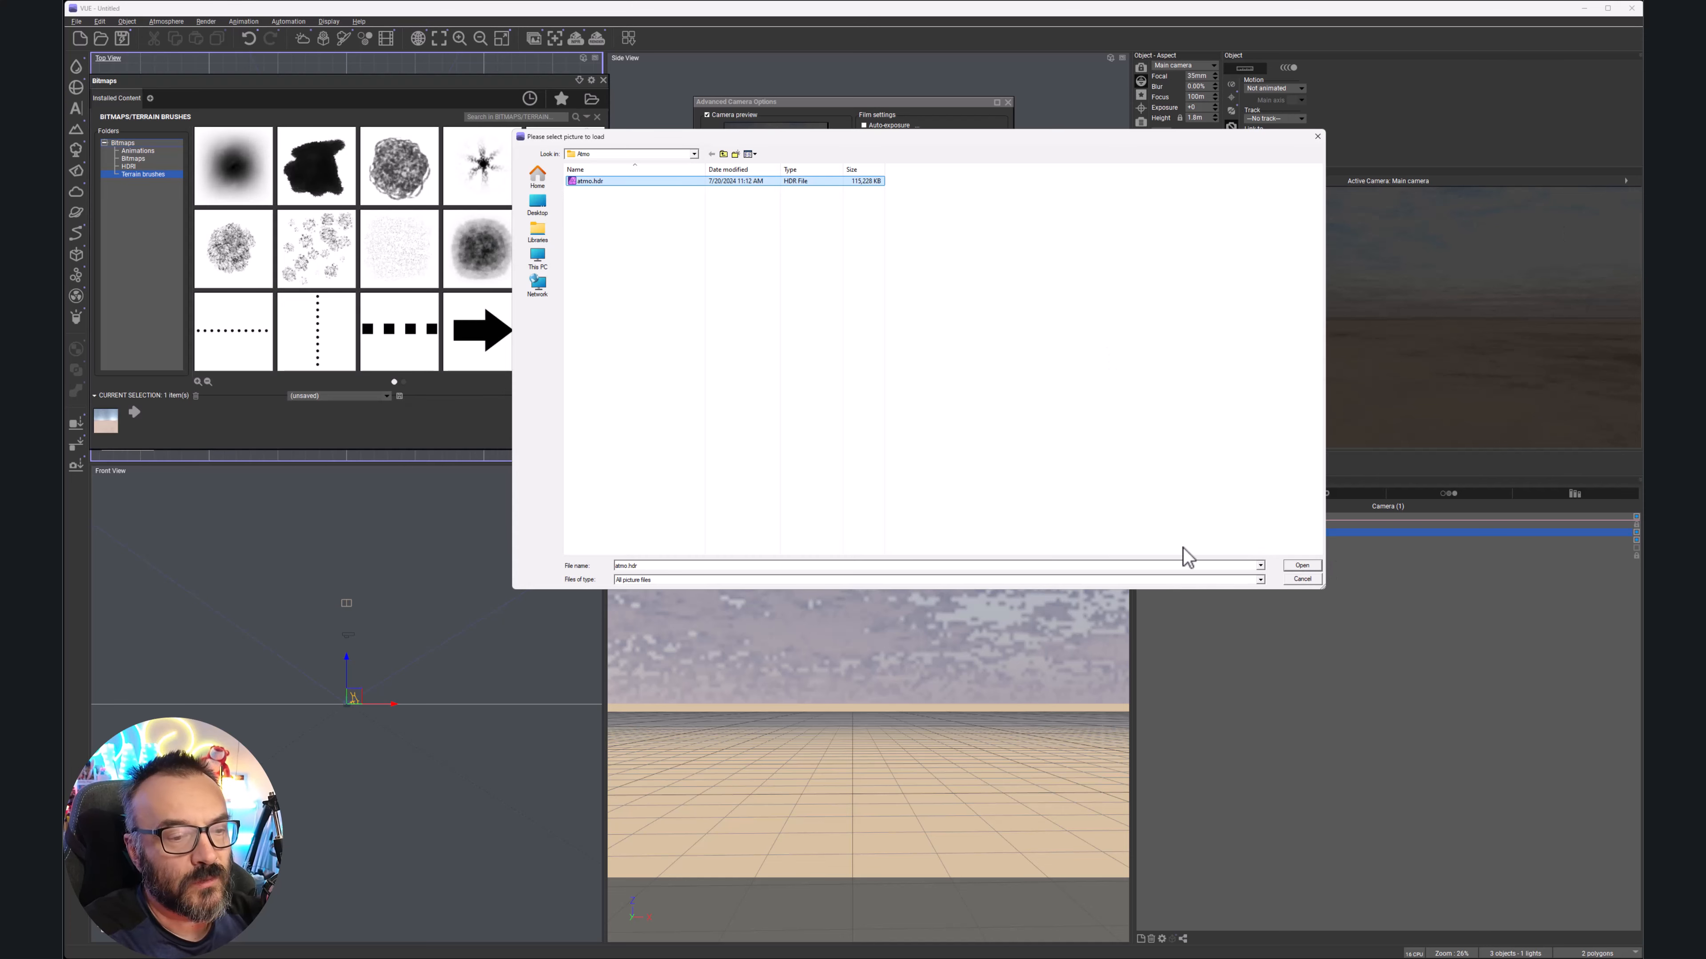
pyautogui.click(1302, 565)
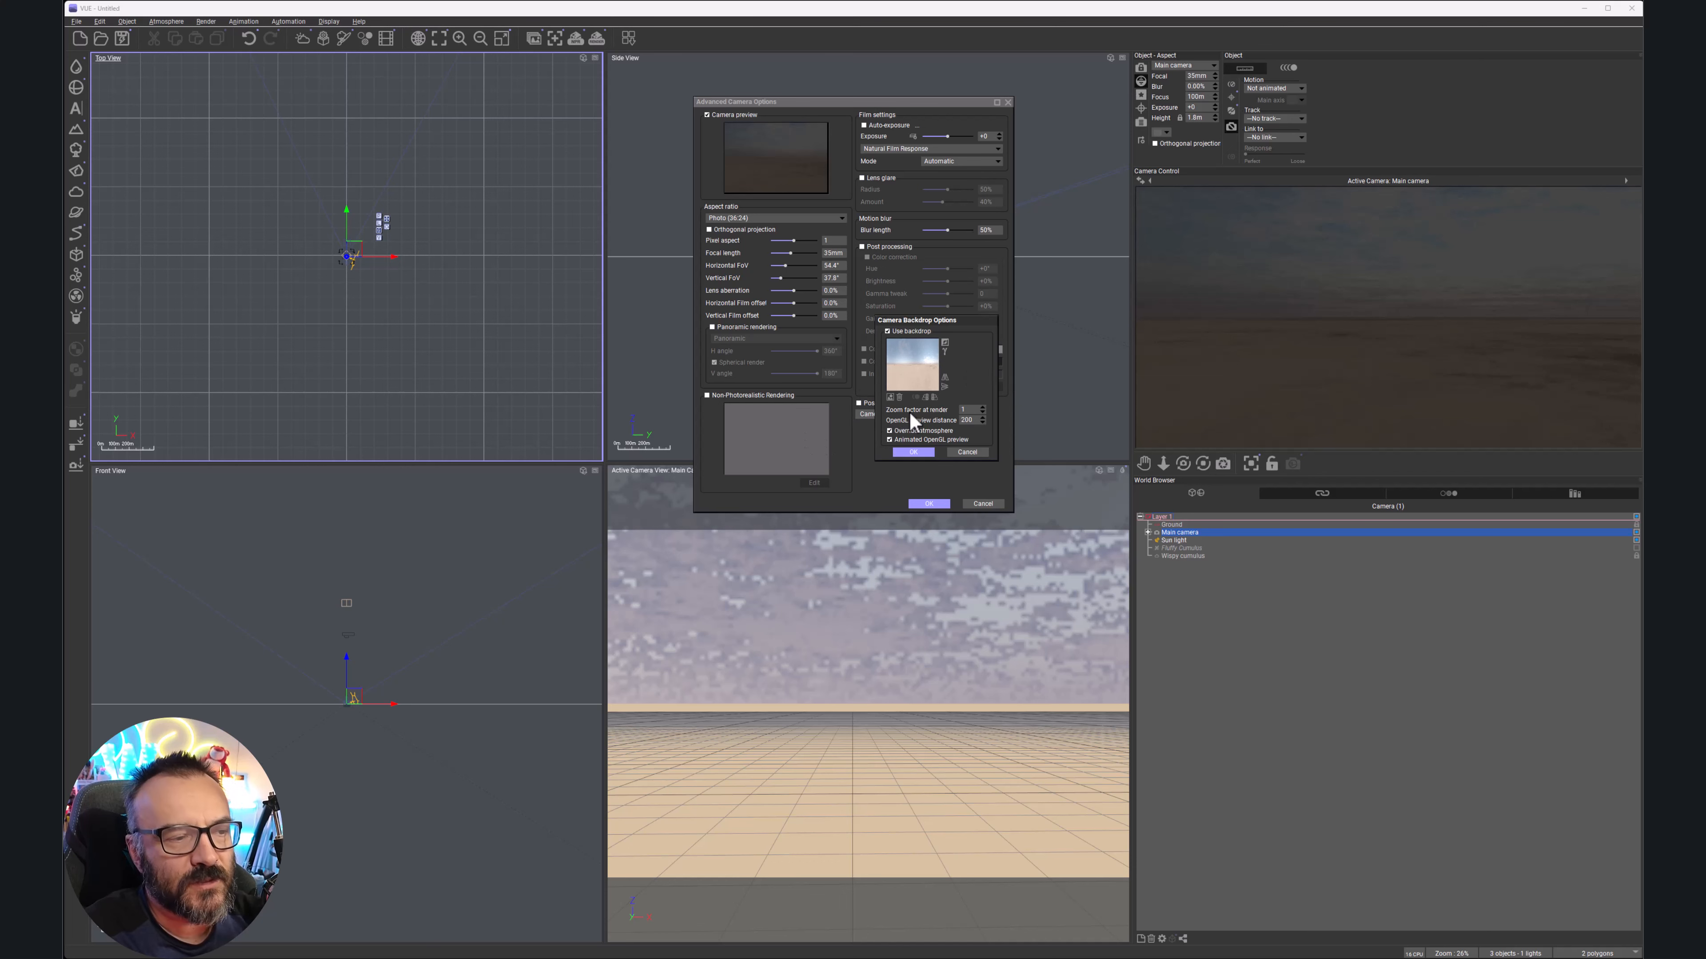
pyautogui.click(915, 452)
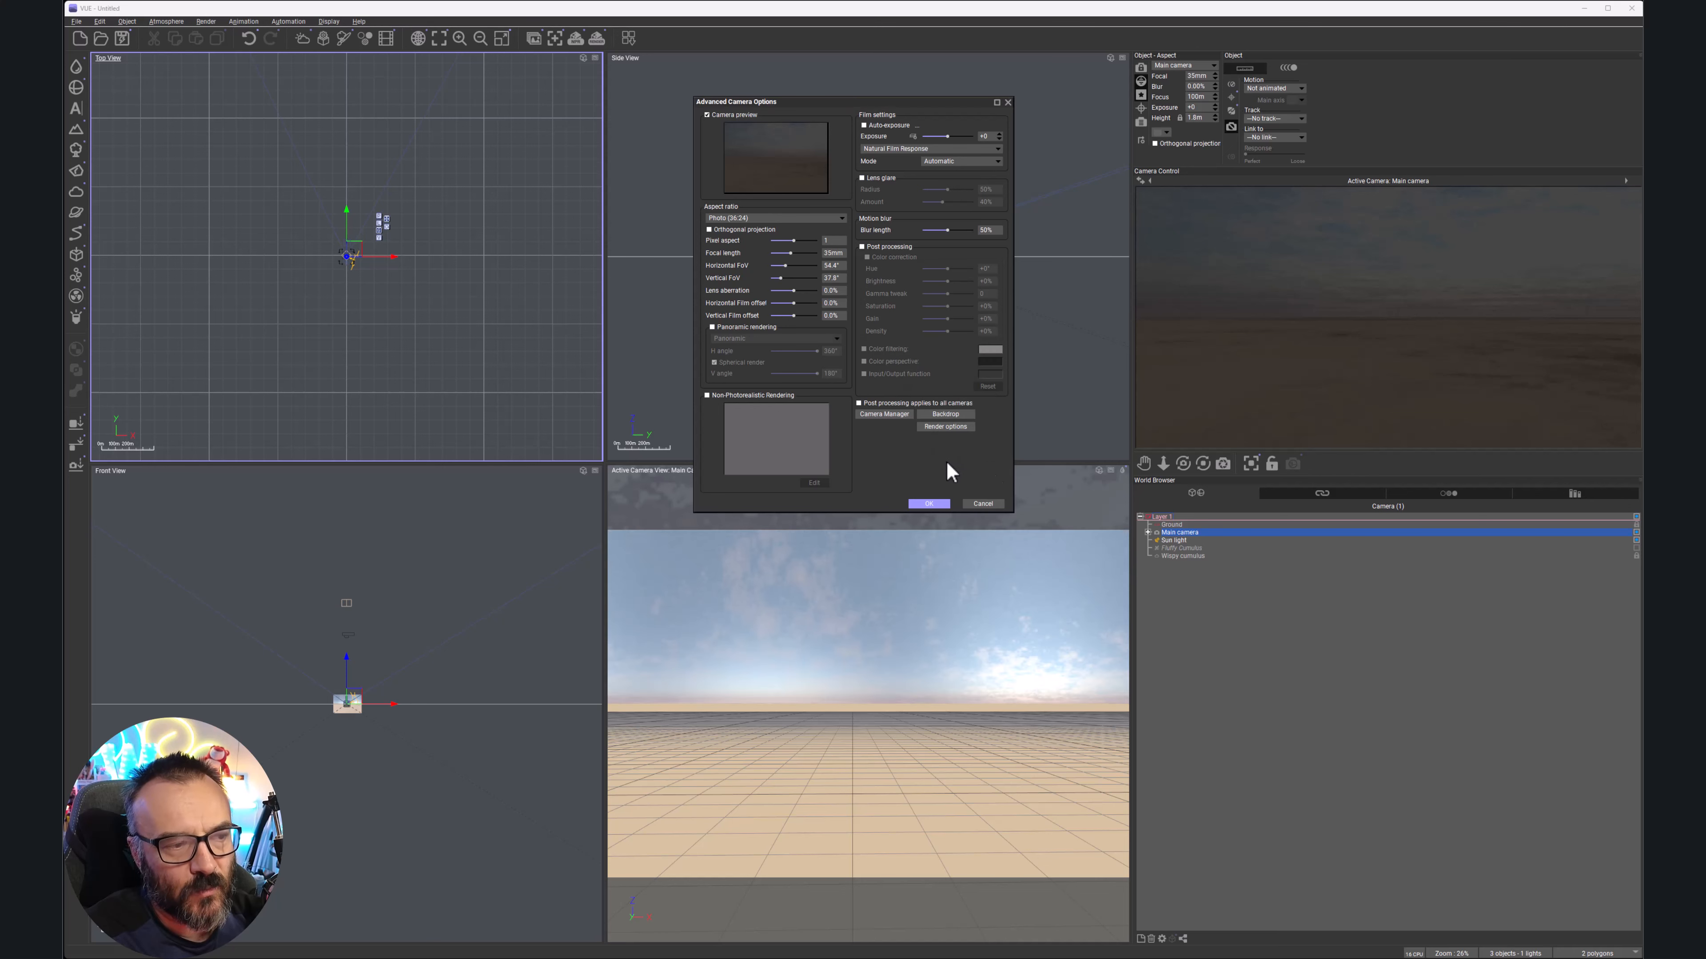
# Refresh the camera preview to show the sky backdrop and confirm the advanced camera options
pyautogui.rightClick(1361, 363)
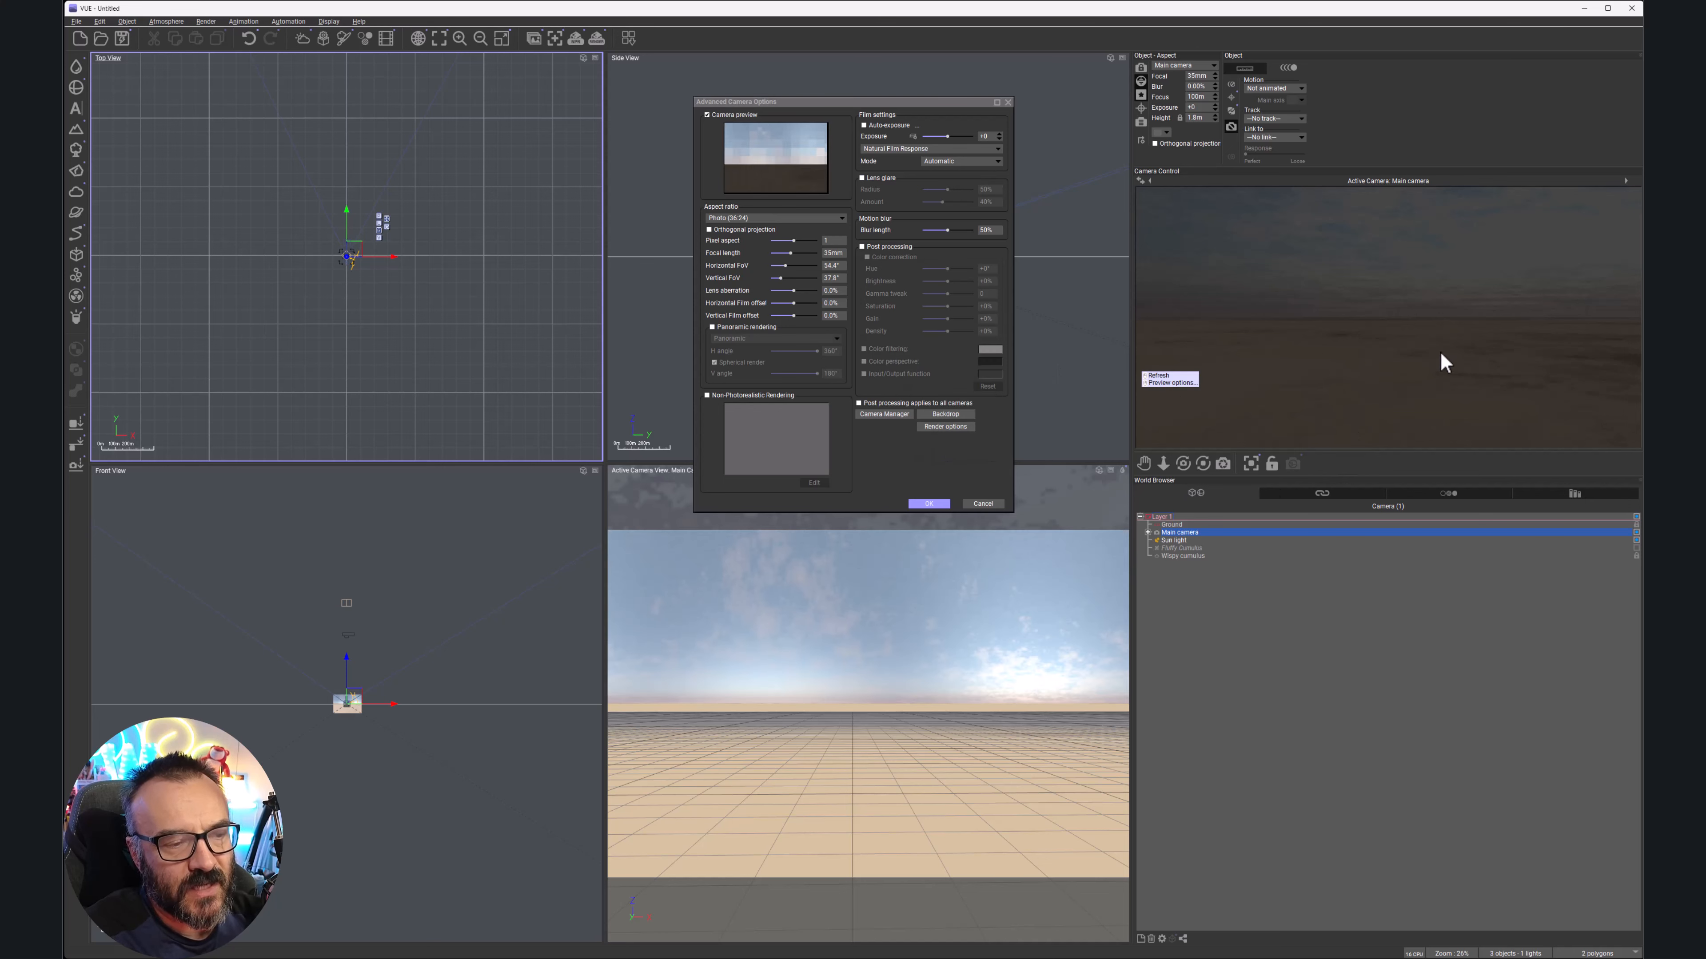
pyautogui.click(1158, 375)
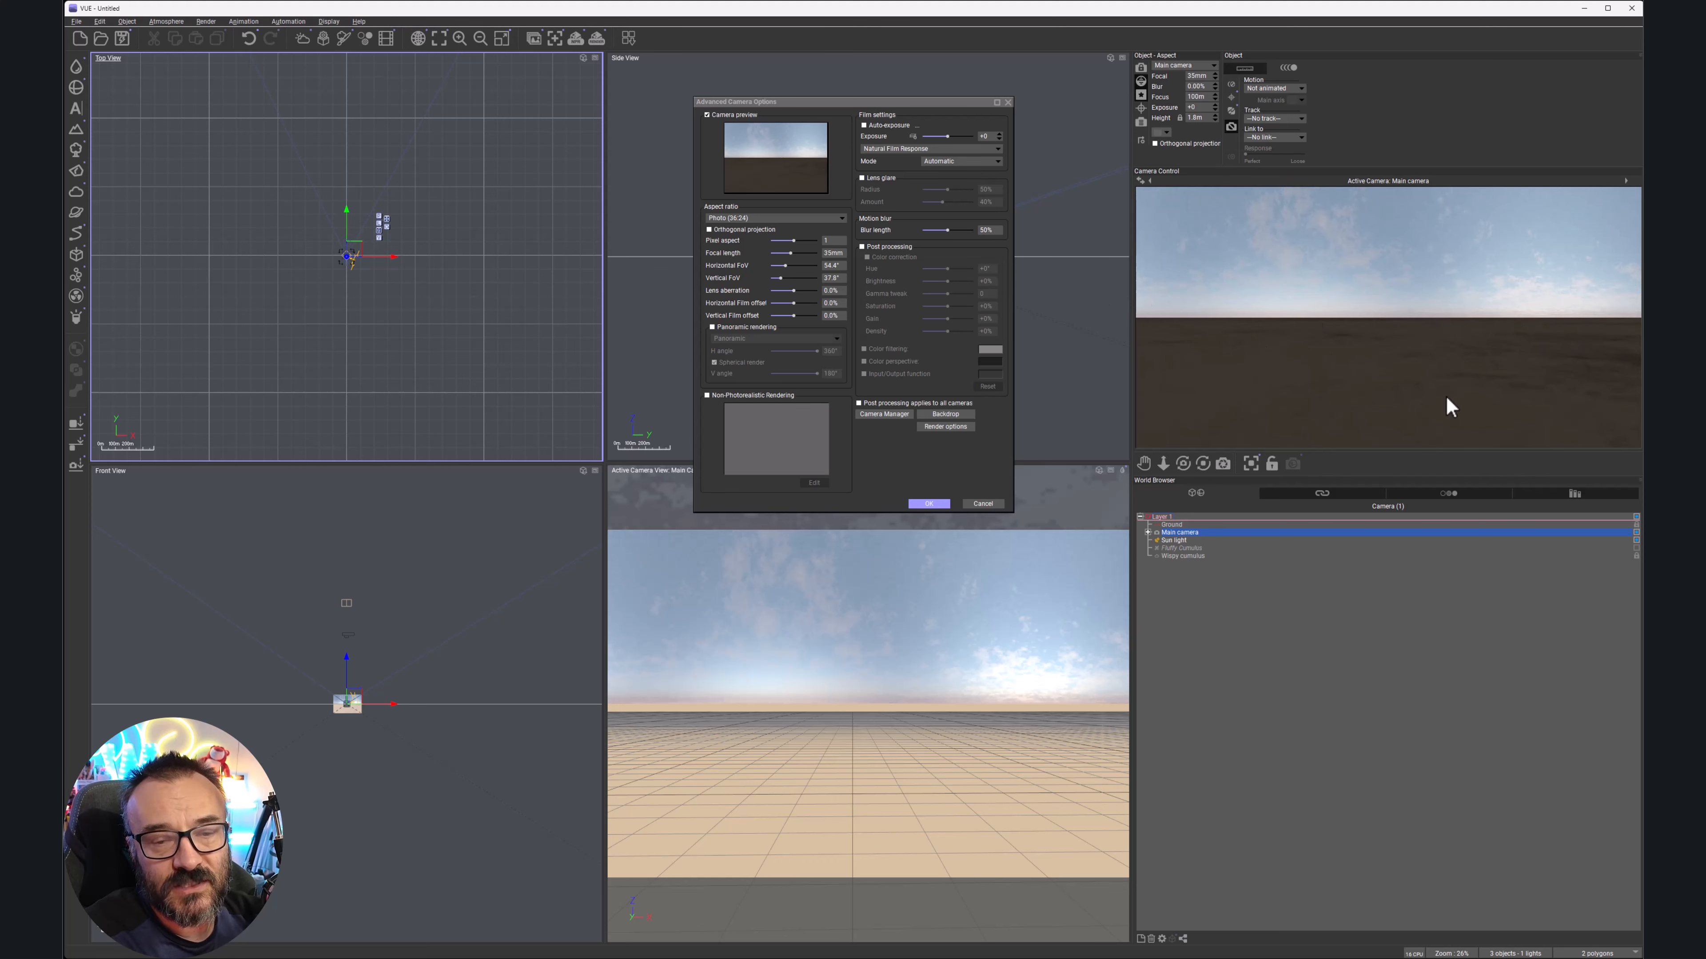
pyautogui.click(927, 503)
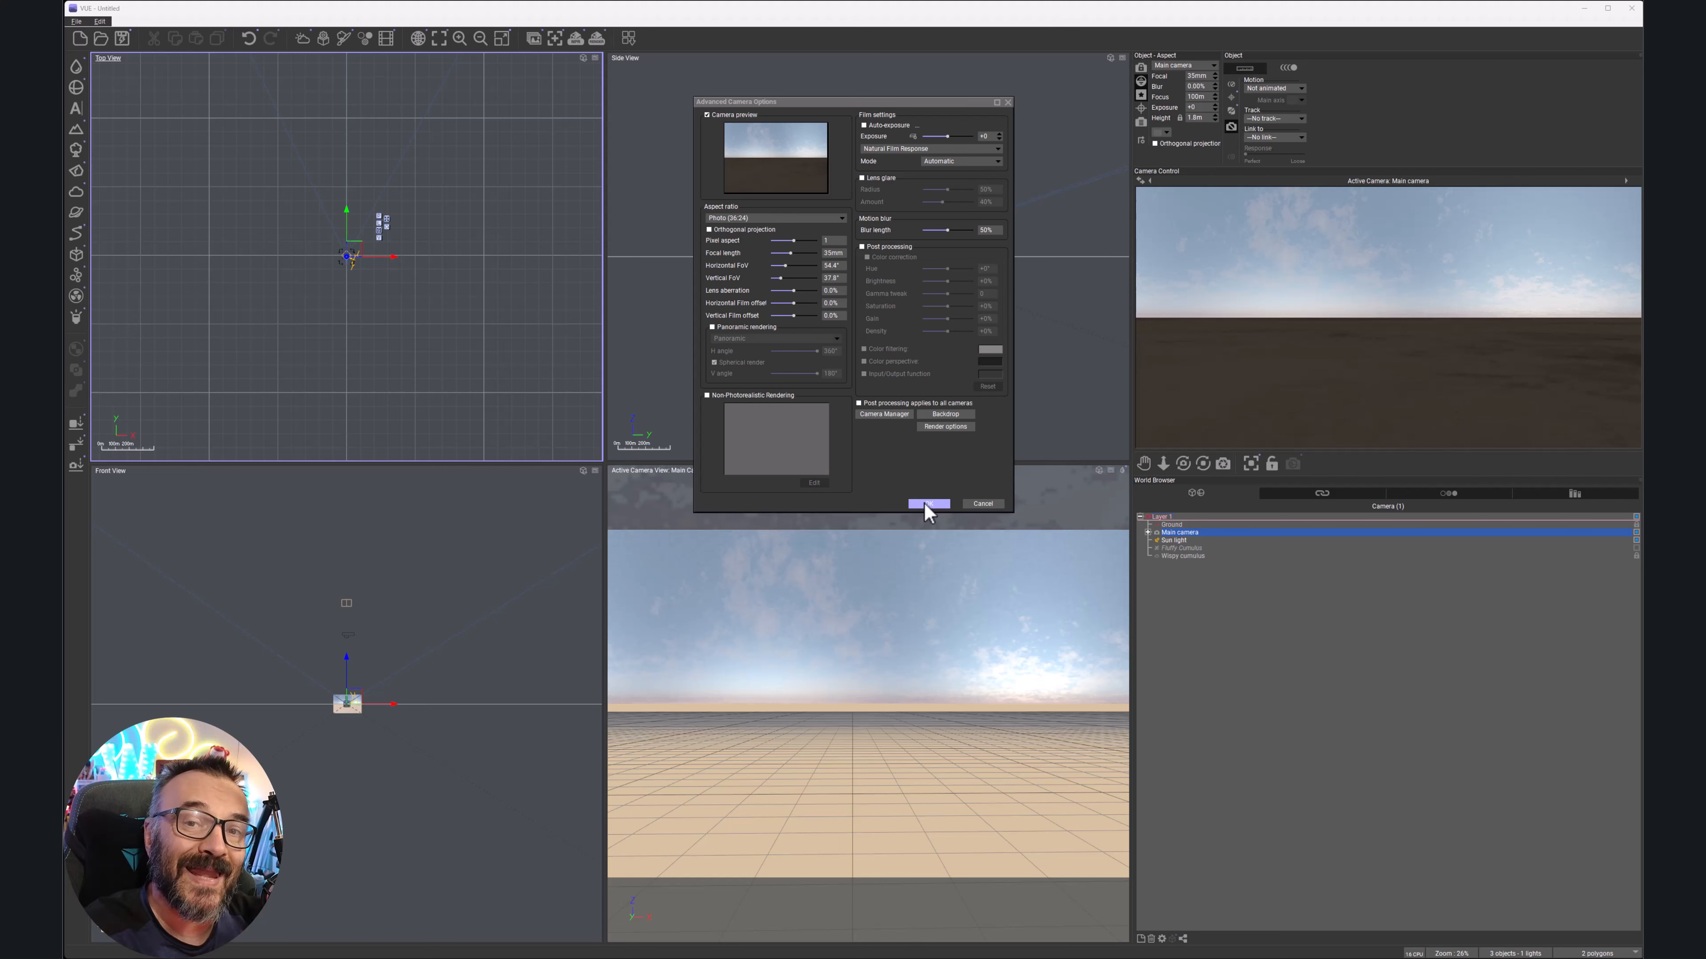
# In the Atmosphere Editor's Env Map settings, raise the exposure and uncheck Map ground plane
pyautogui.click(166, 21)
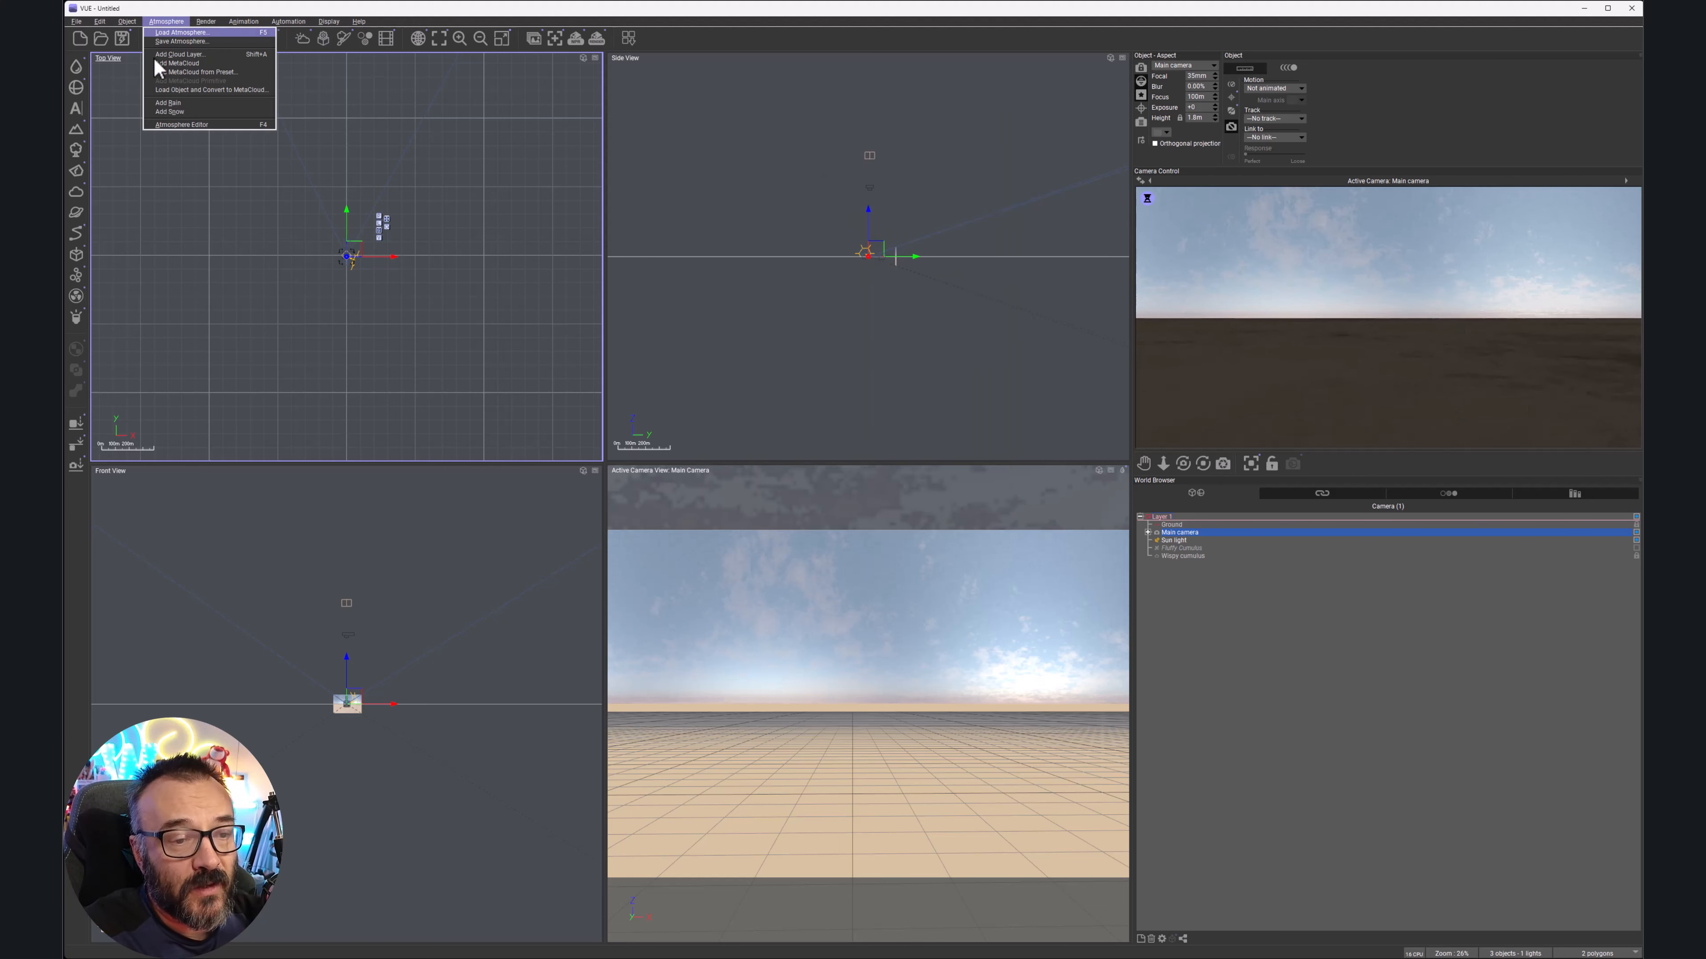
pyautogui.click(177, 125)
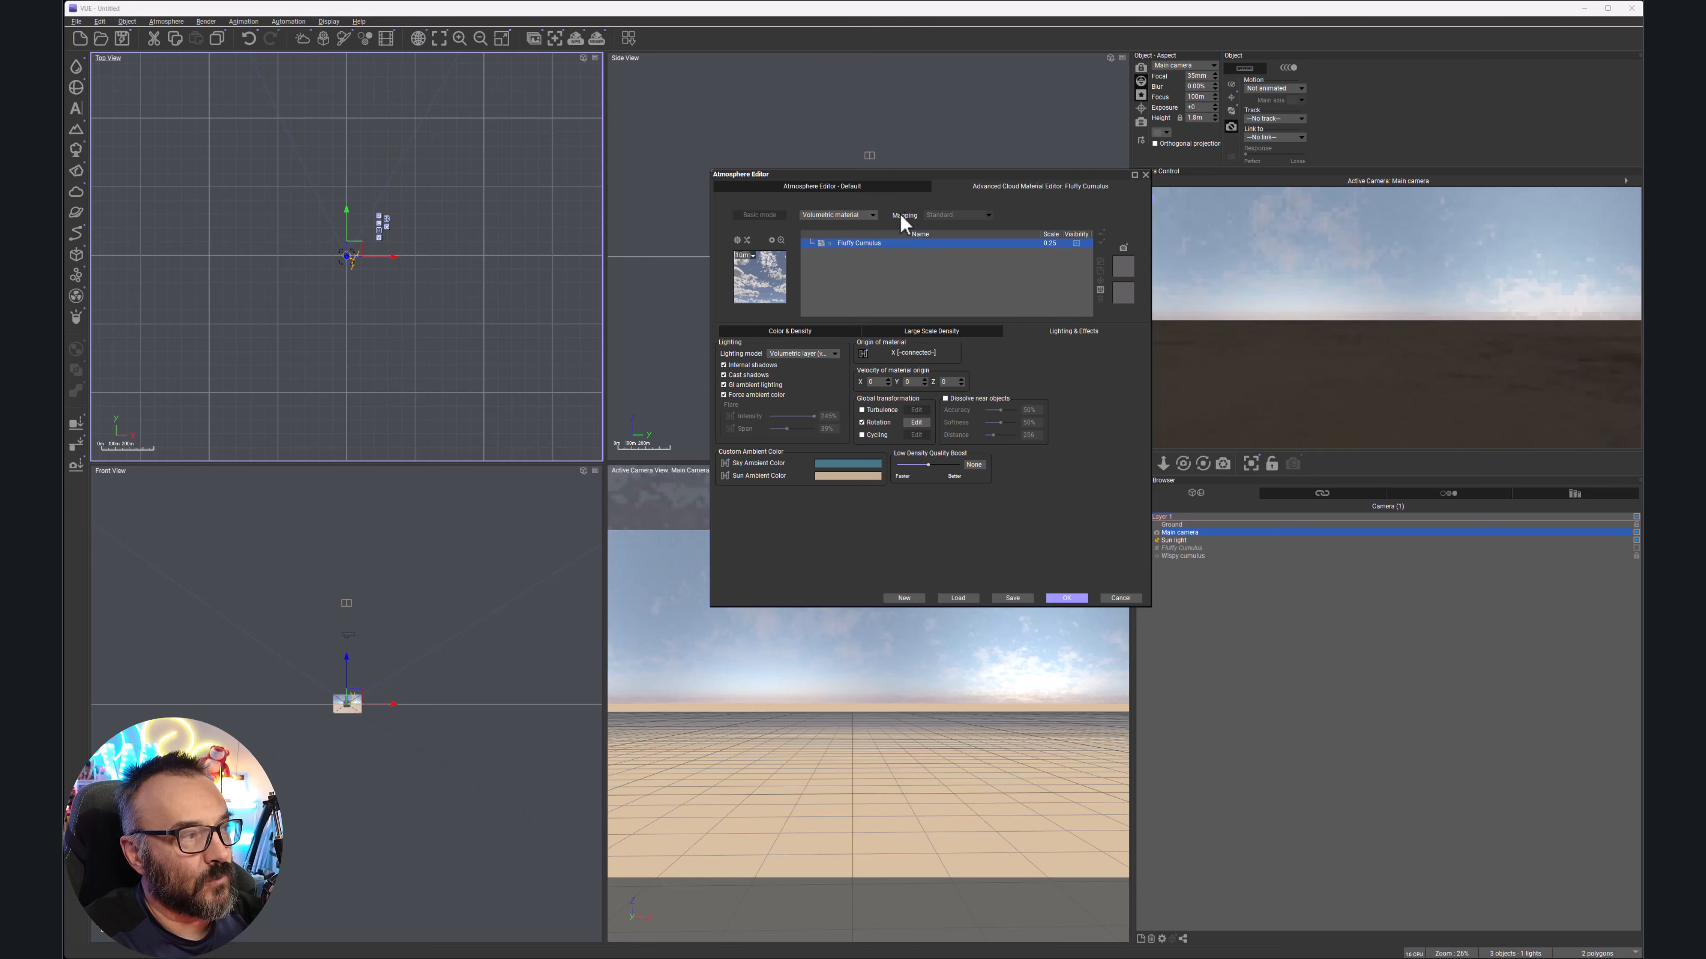
pyautogui.click(885, 186)
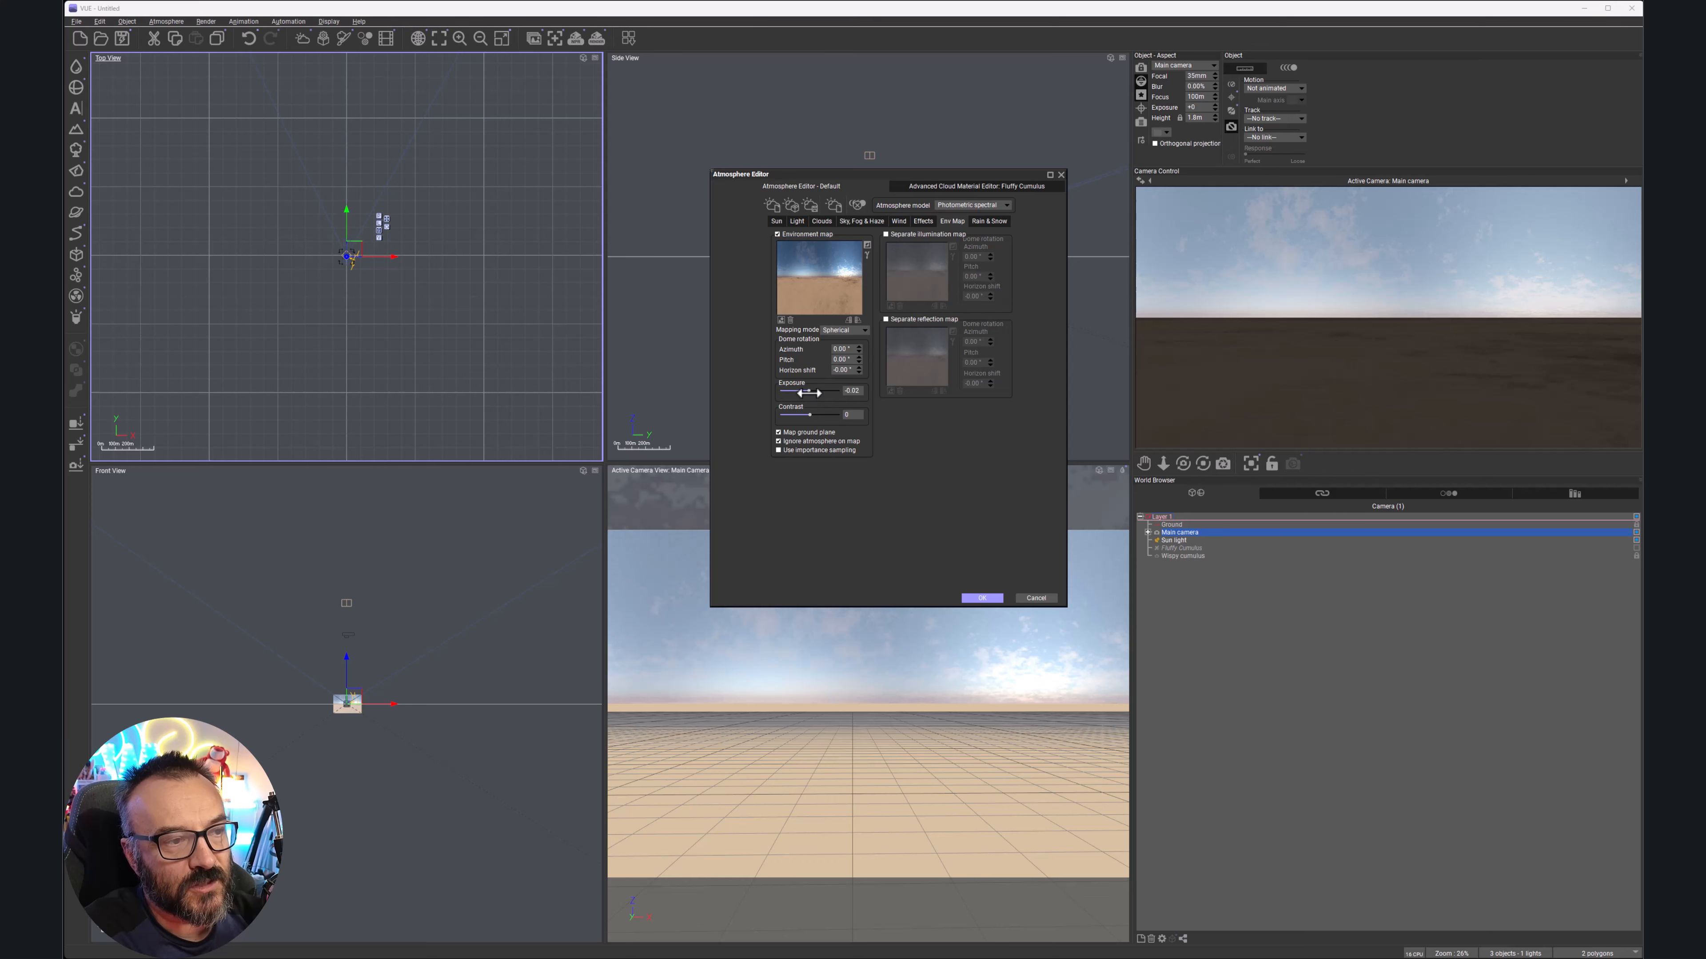
pyautogui.moveTo(810, 393); pyautogui.dragTo(841, 393)
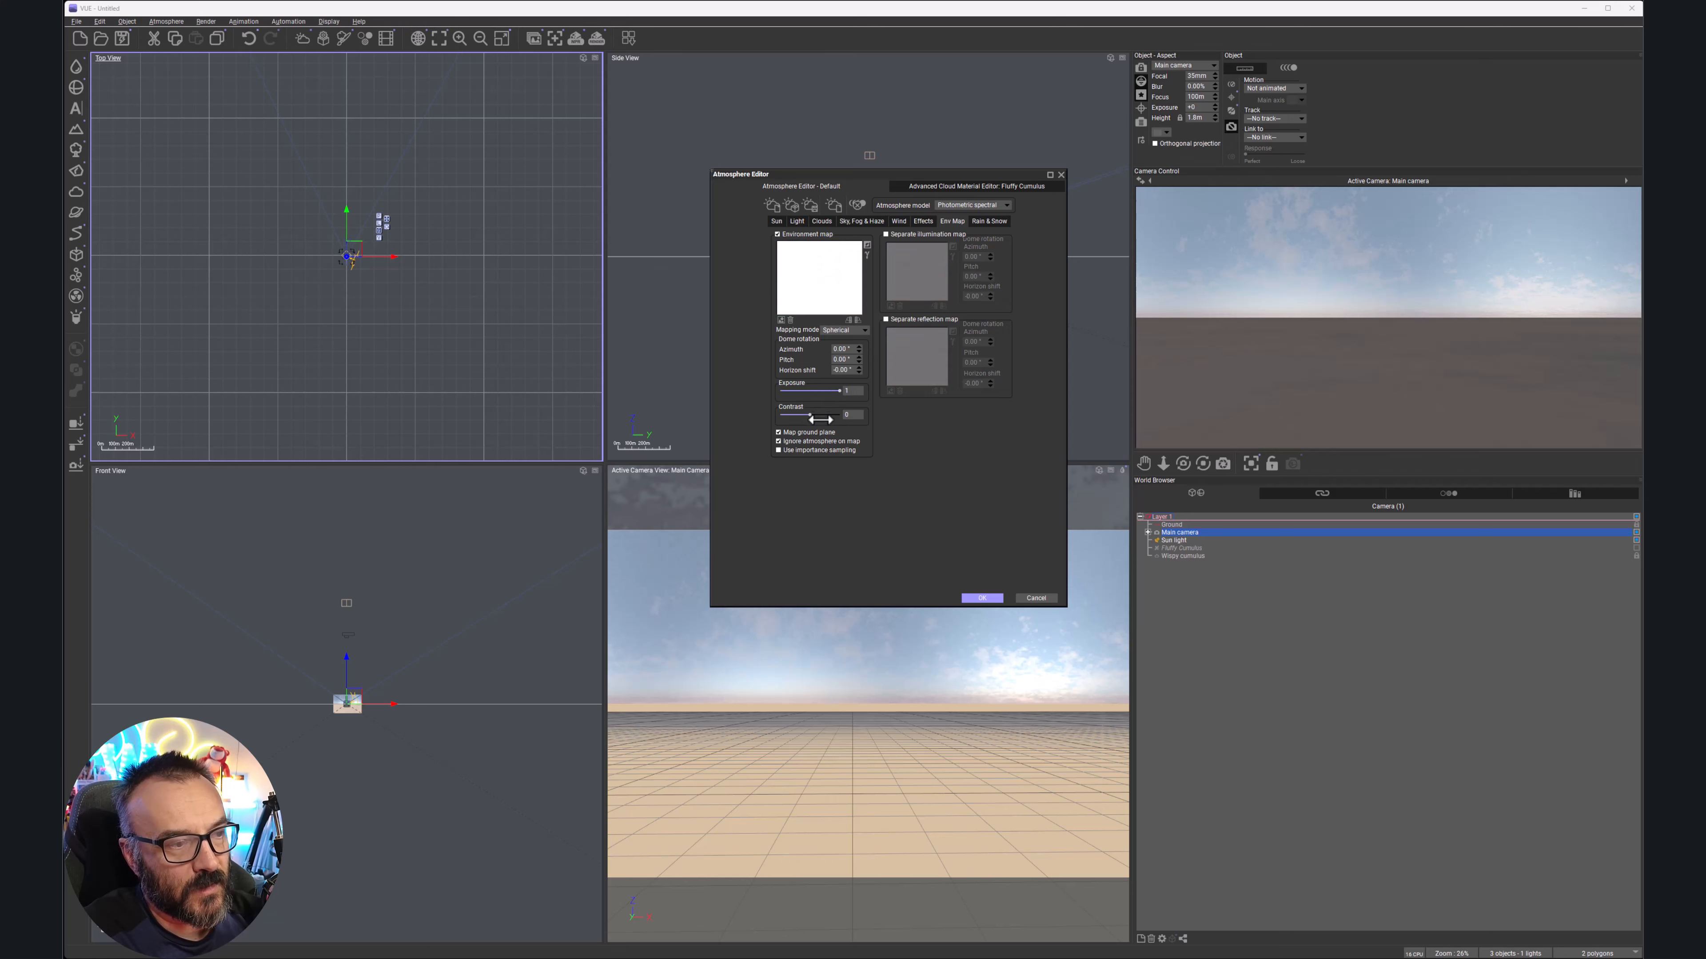
pyautogui.click(779, 432)
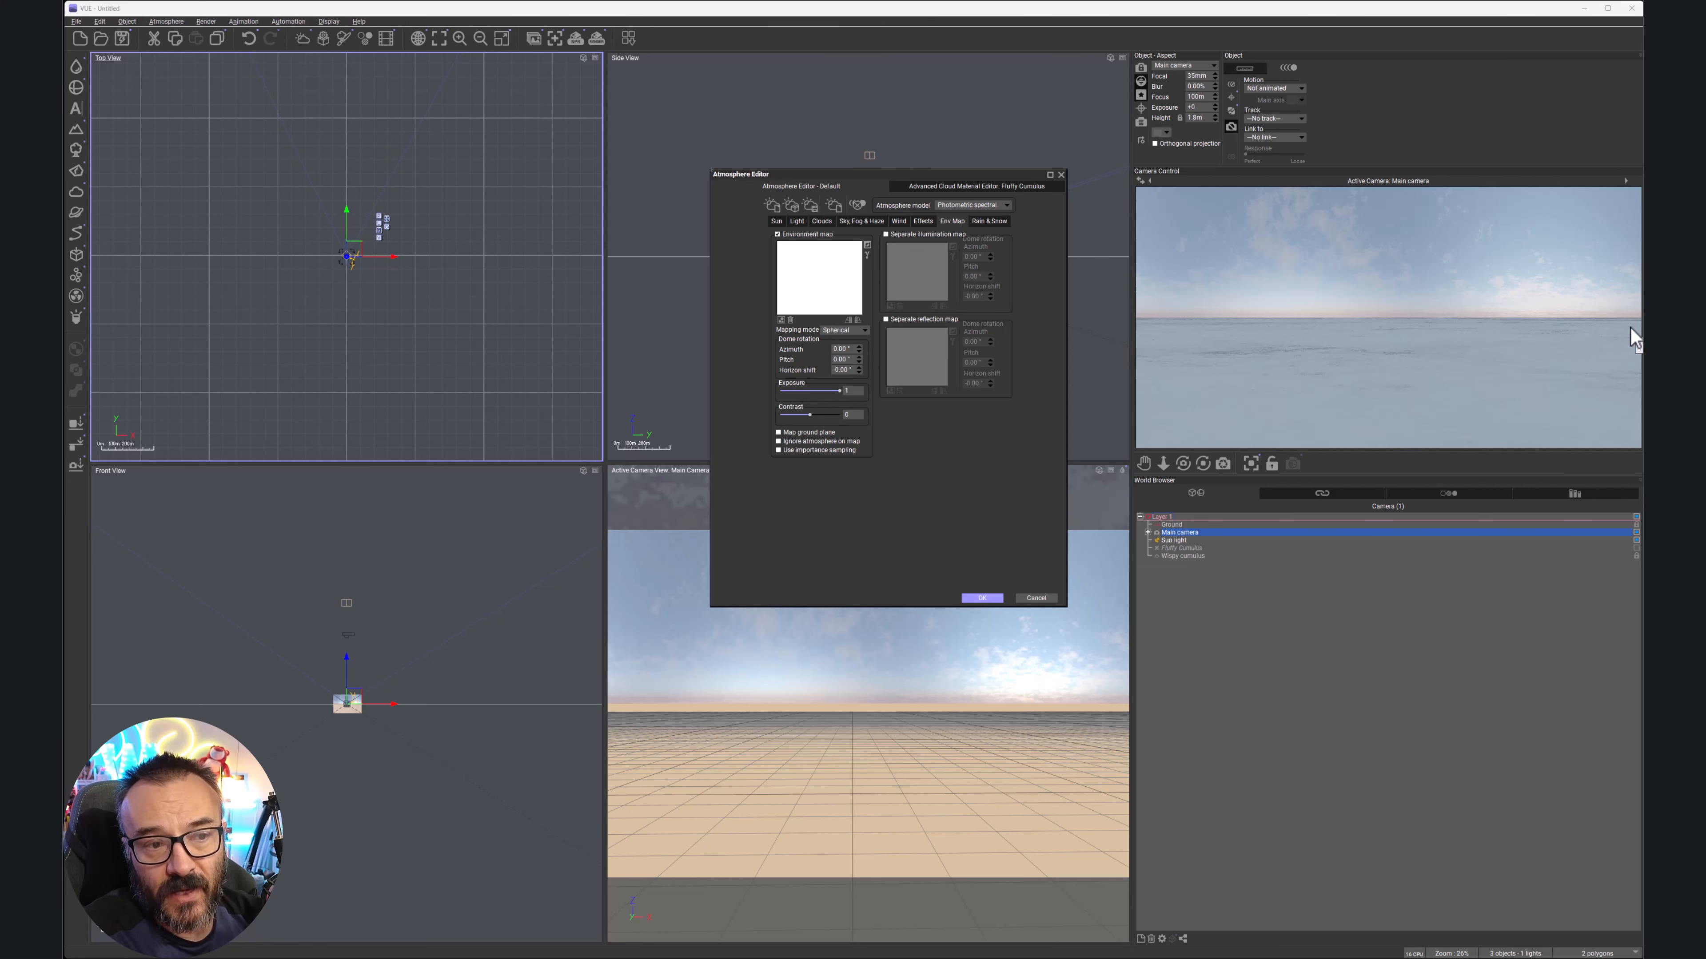
# Apply the atmosphere changes, then move the sun light up and left in the Top and Side views
pyautogui.click(982, 598)
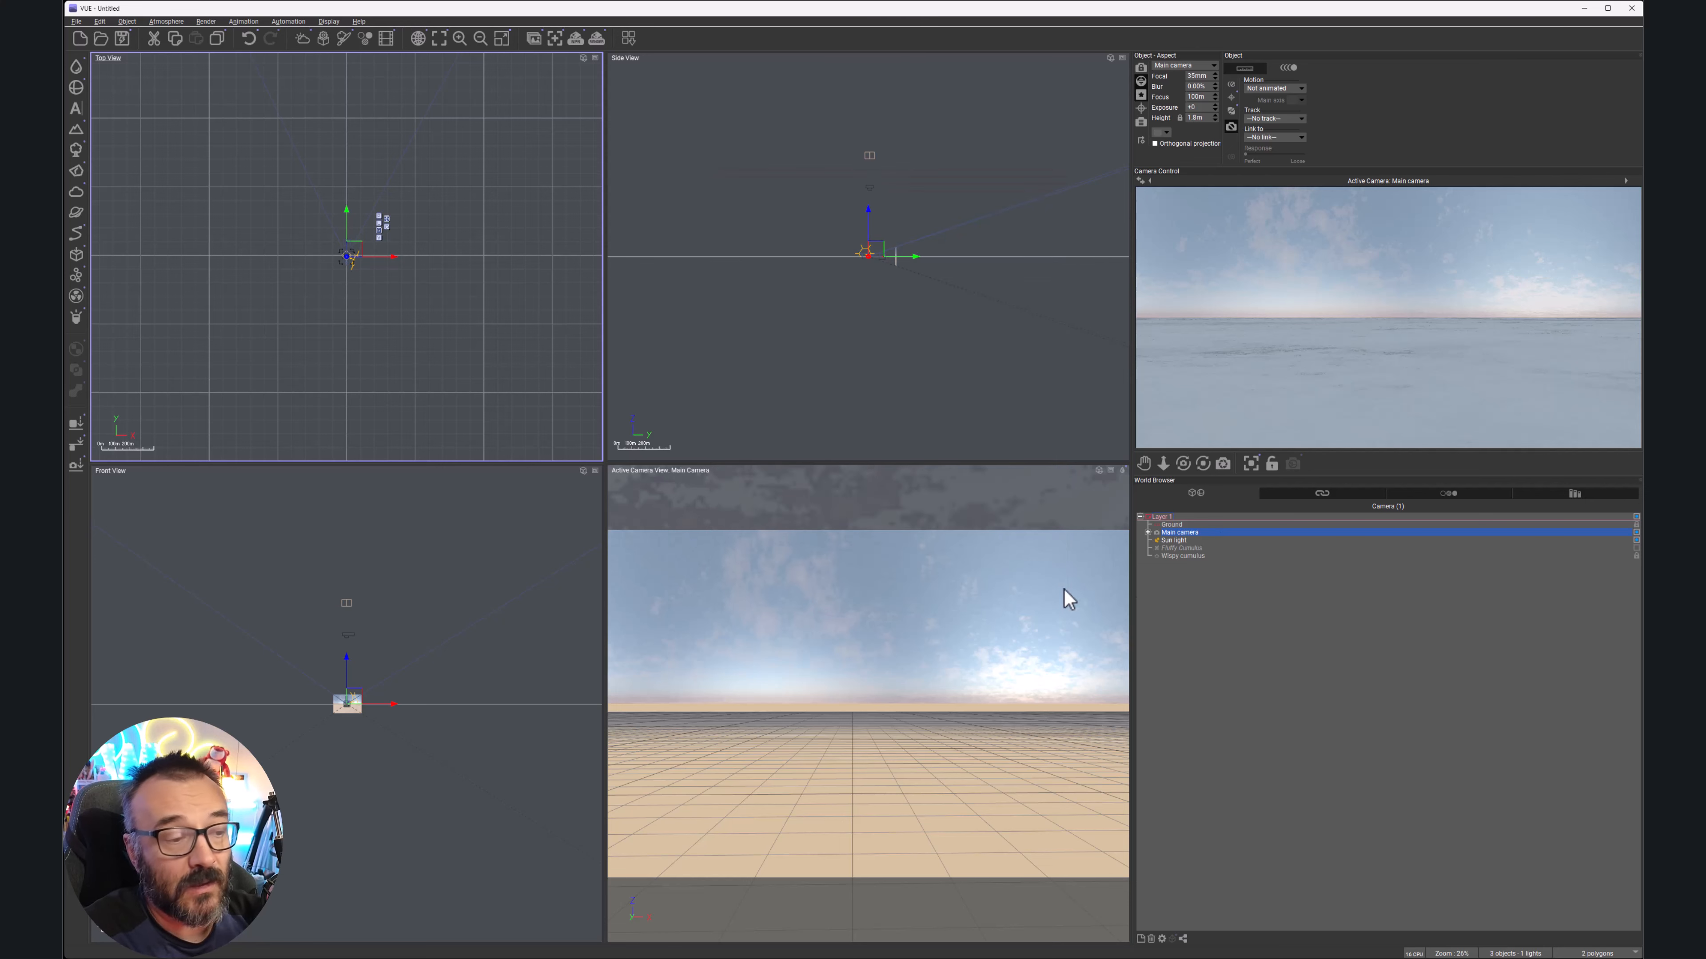
pyautogui.click(1184, 542)
pyautogui.moveTo(398, 290); pyautogui.dragTo(482, 252, button='right')
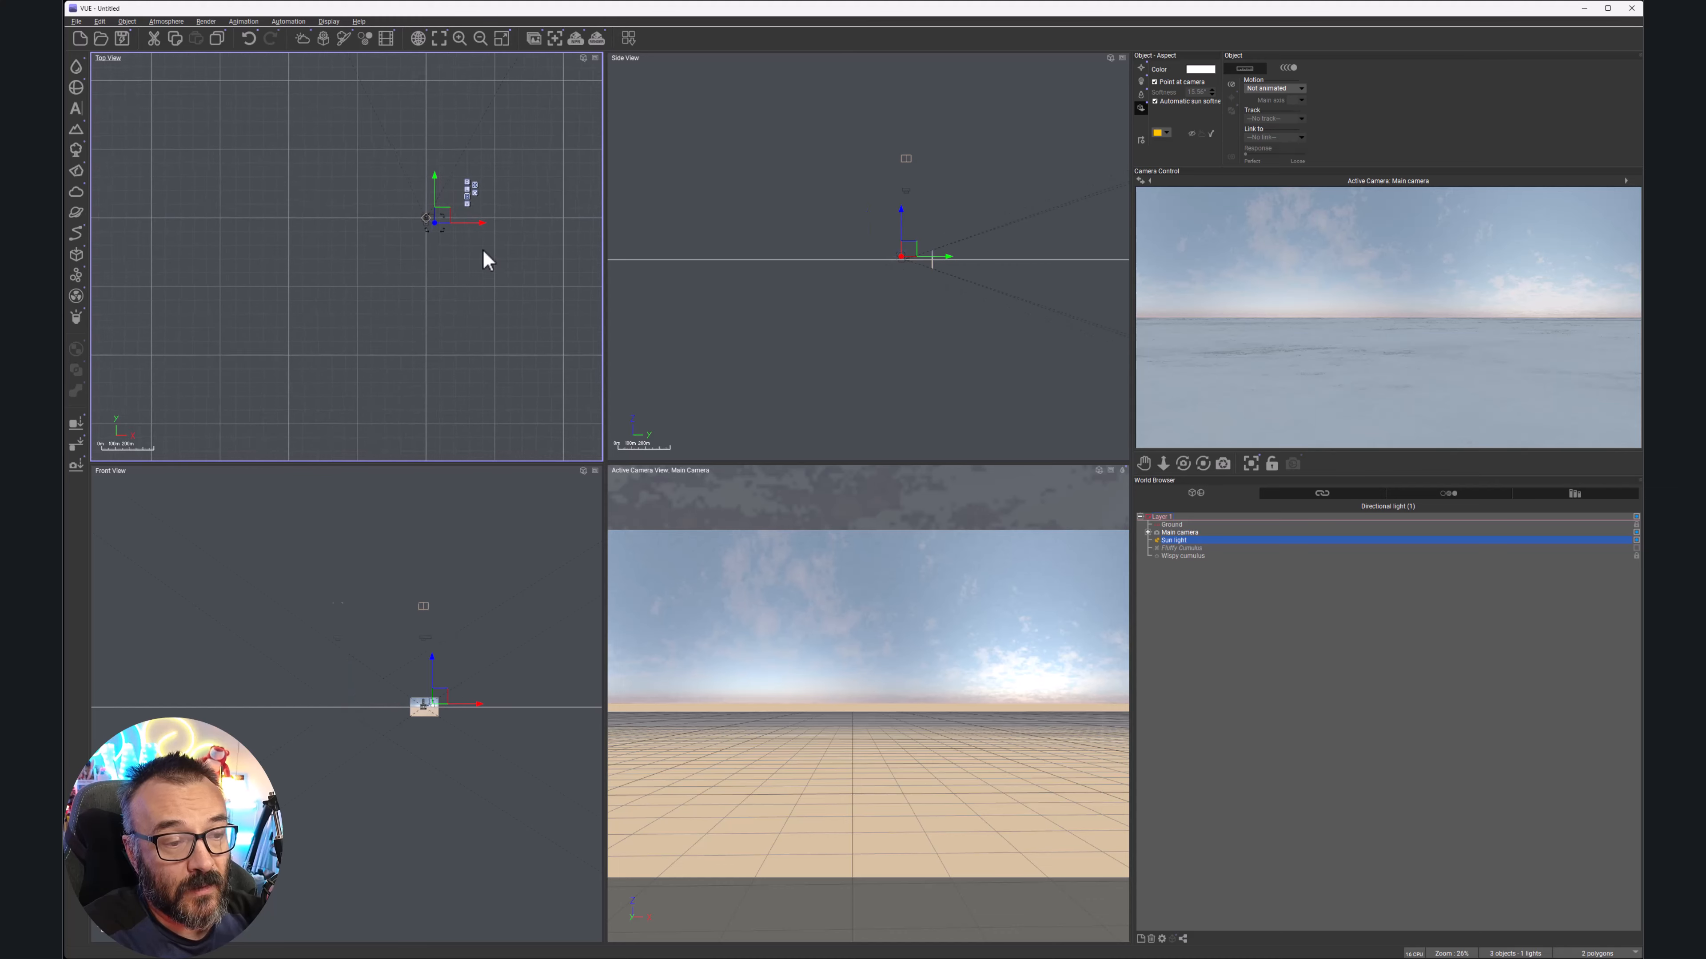
pyautogui.scroll(8, 416, 233)
pyautogui.moveTo(484, 154); pyautogui.dragTo(439, 61)
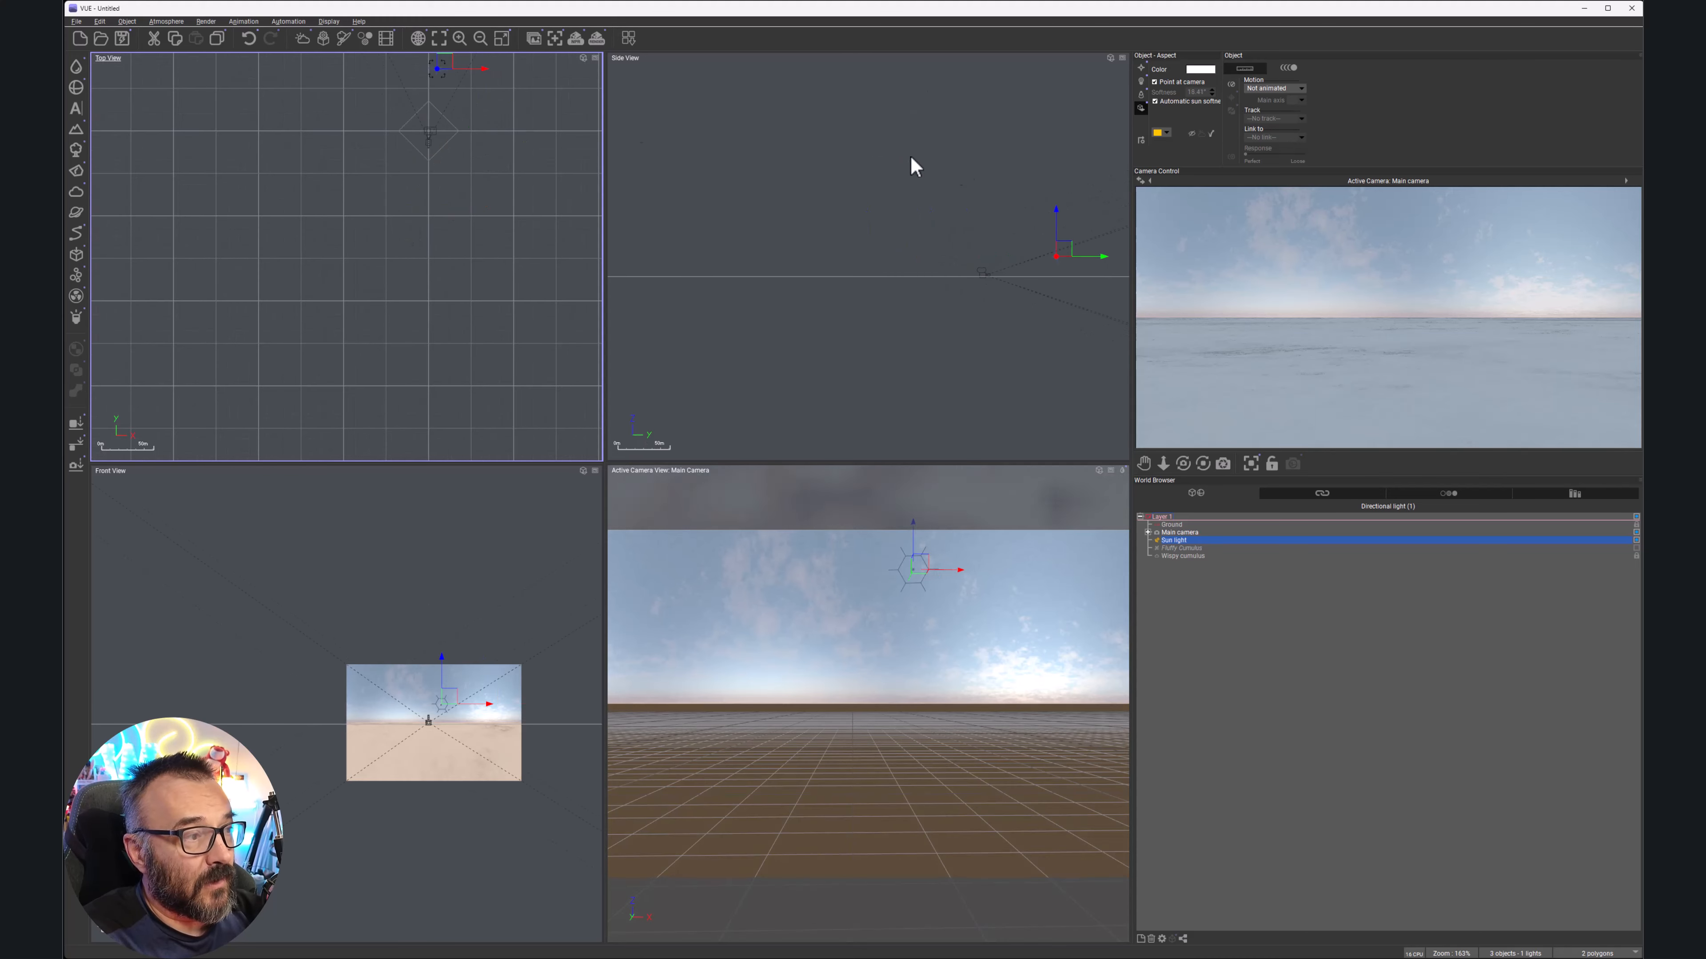
pyautogui.moveTo(1009, 191); pyautogui.dragTo(804, 175, button='right')
pyautogui.moveTo(857, 230); pyautogui.dragTo(856, 233)
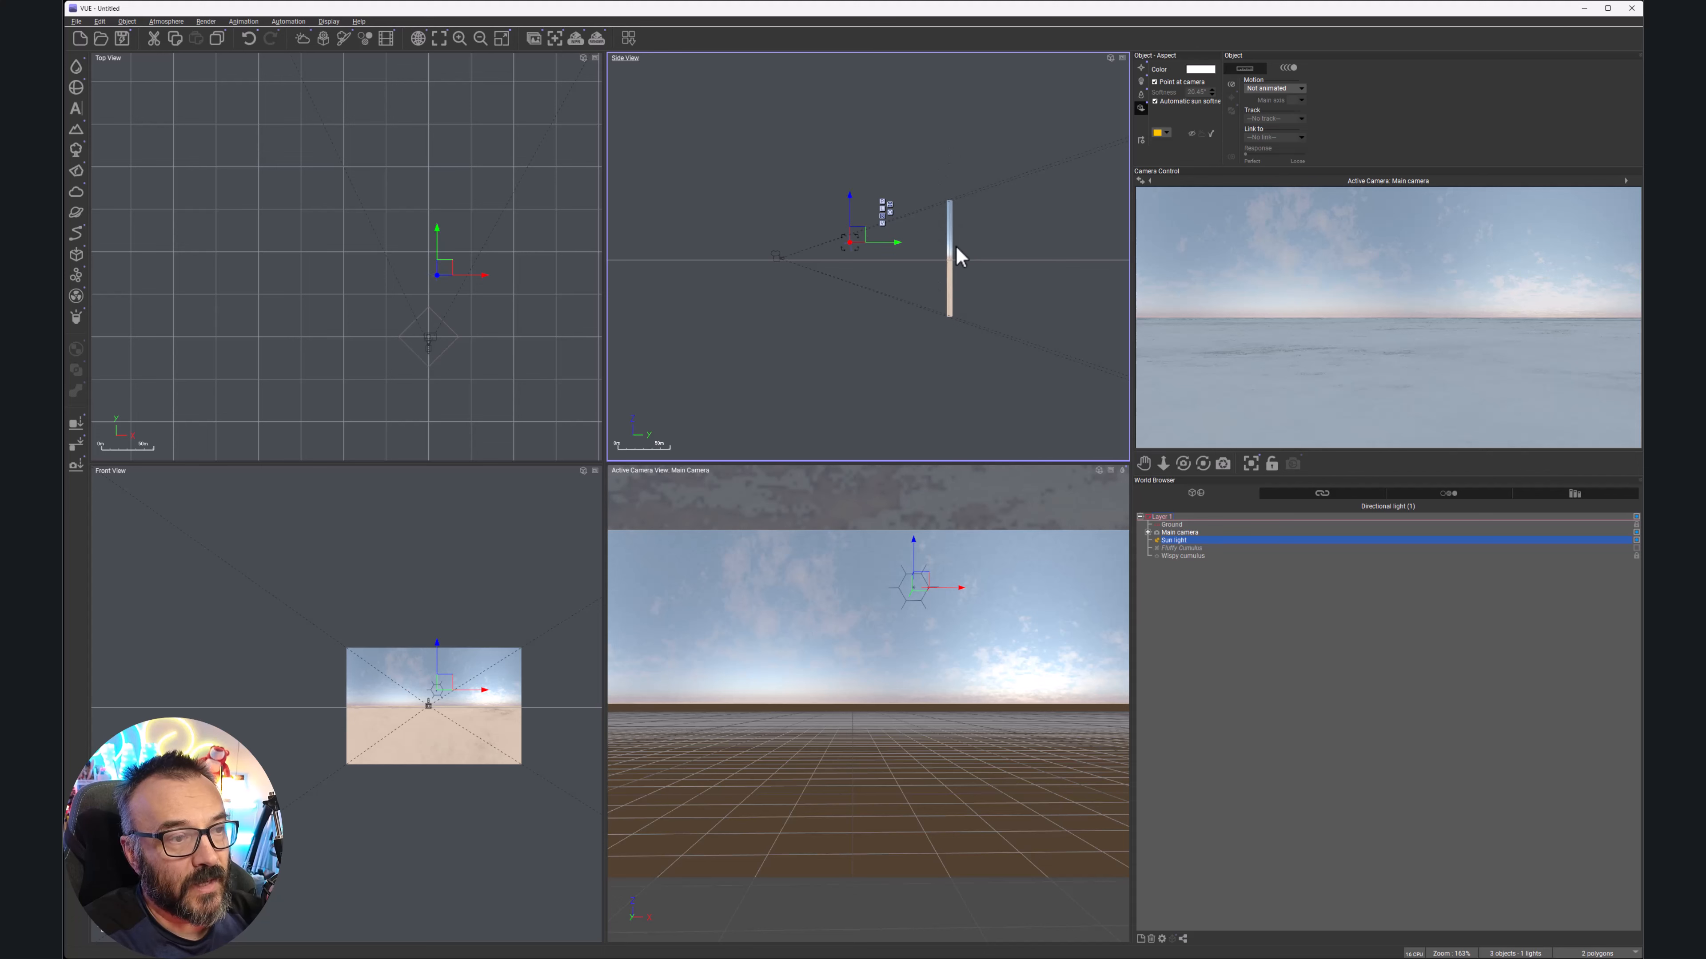
pyautogui.rightClick(1475, 246)
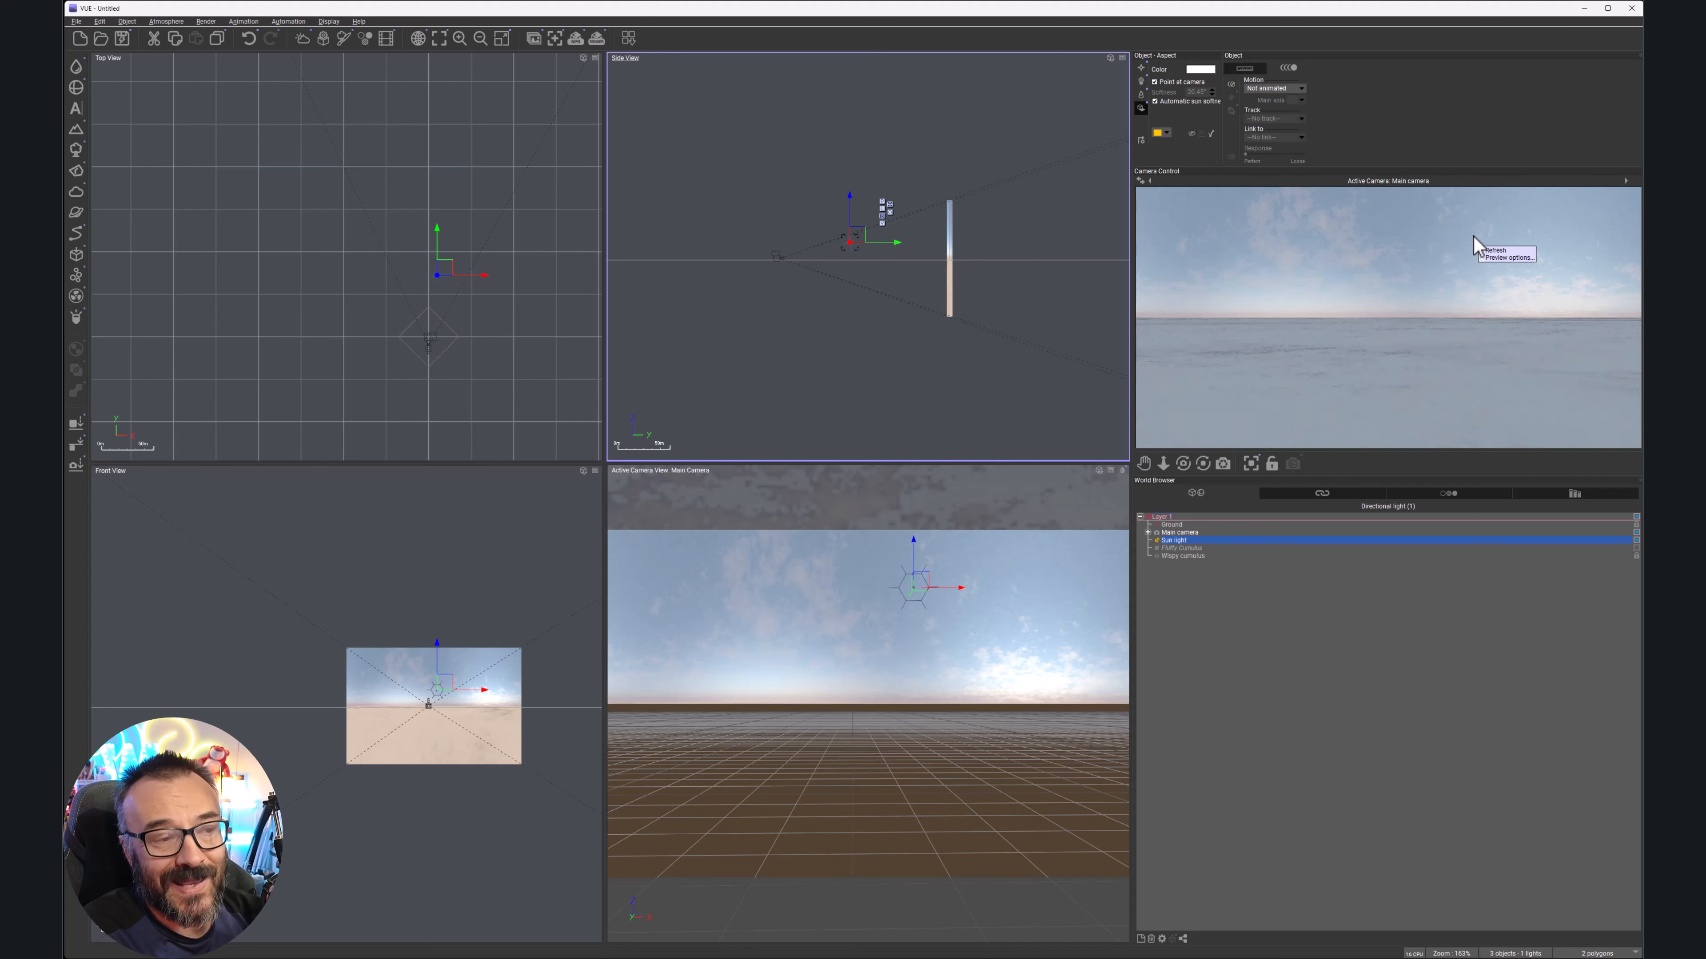
pyautogui.rightClick(1587, 298)
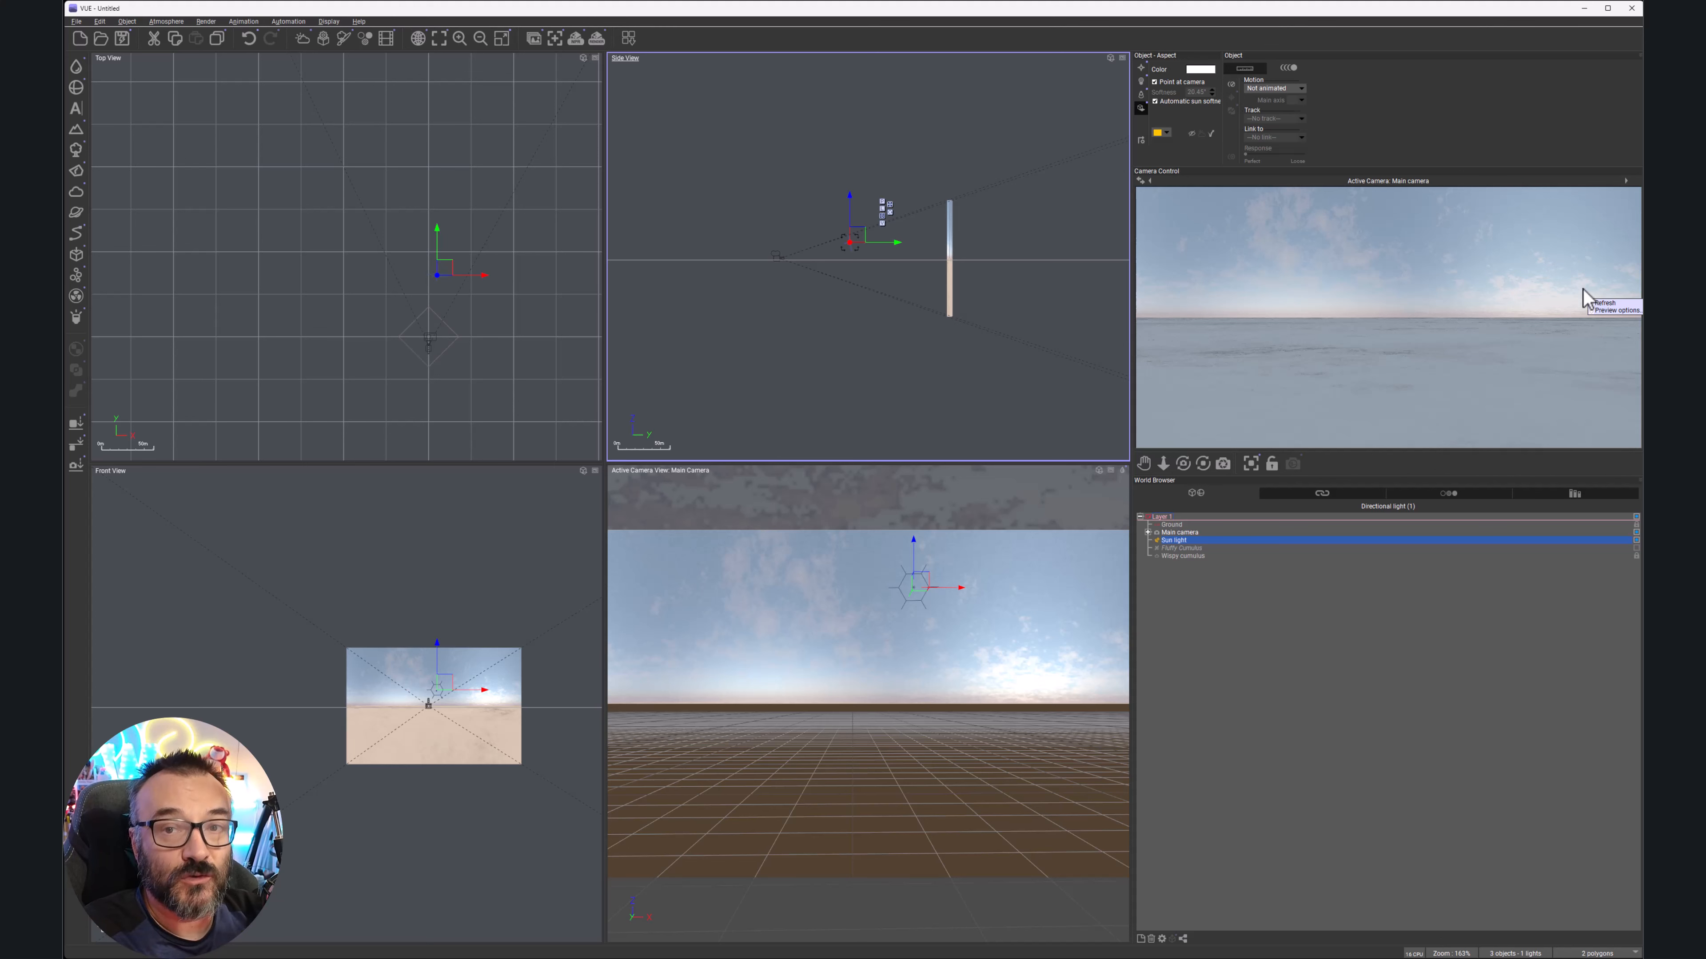
pyautogui.moveTo(493, 312); pyautogui.dragTo(548, 250, button='right')
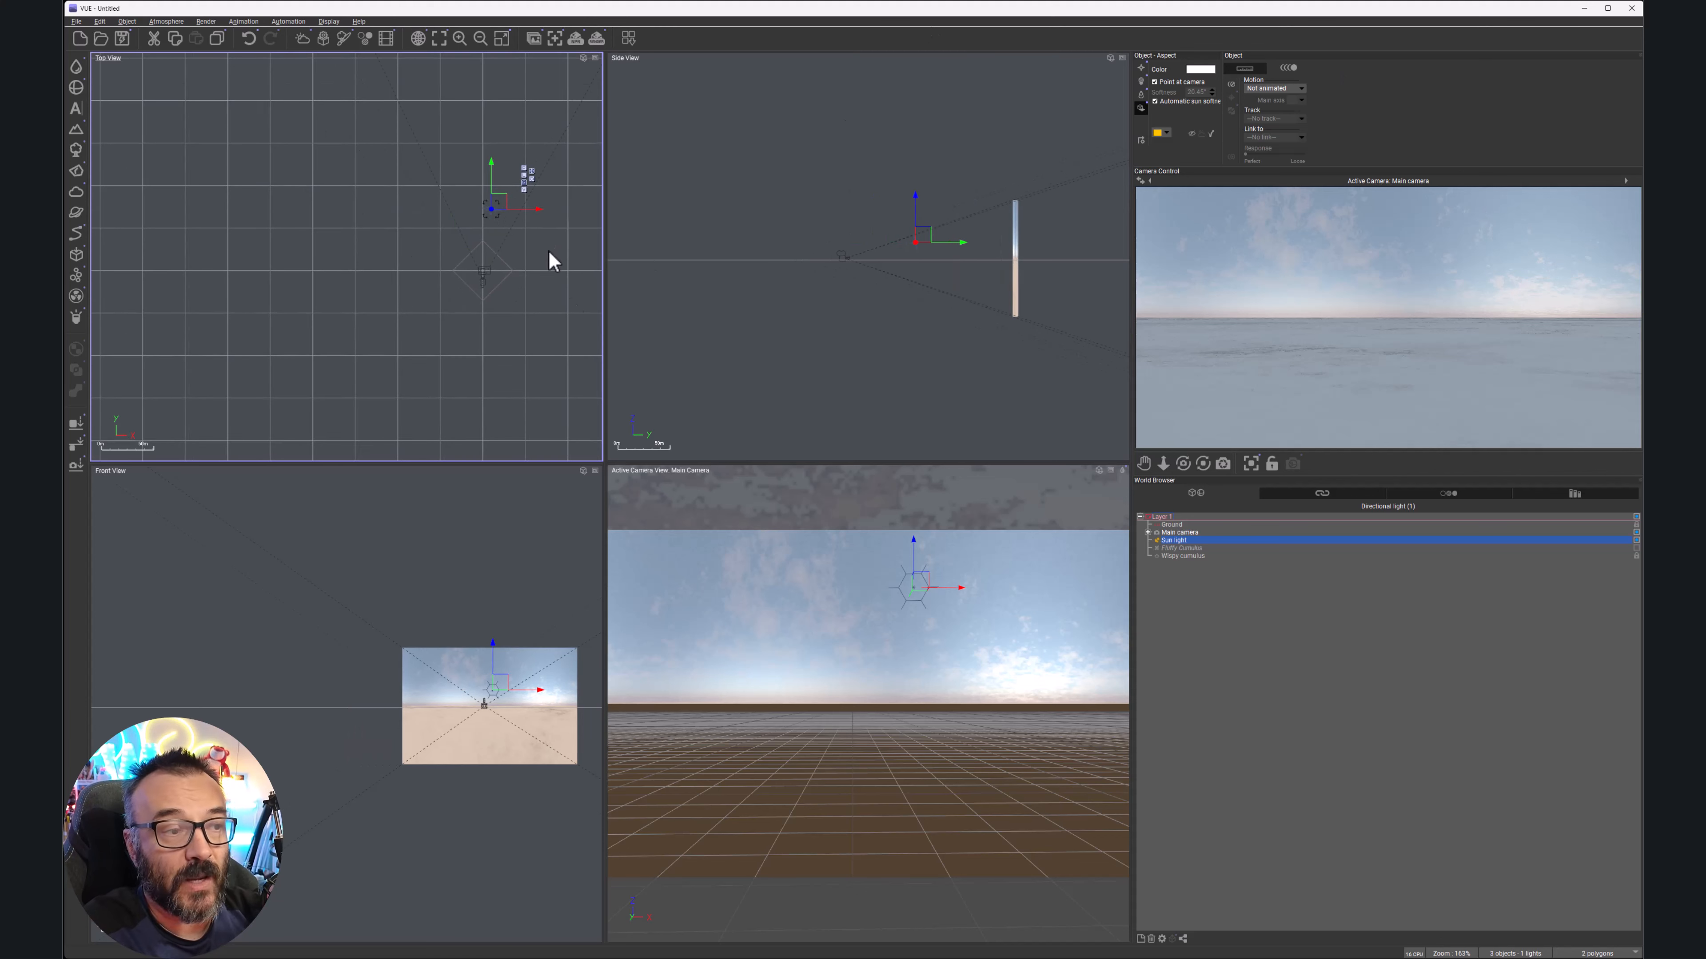
# Rotate the main camera left and adjust its tilt to frame the sky's horizon
pyautogui.click(1194, 532)
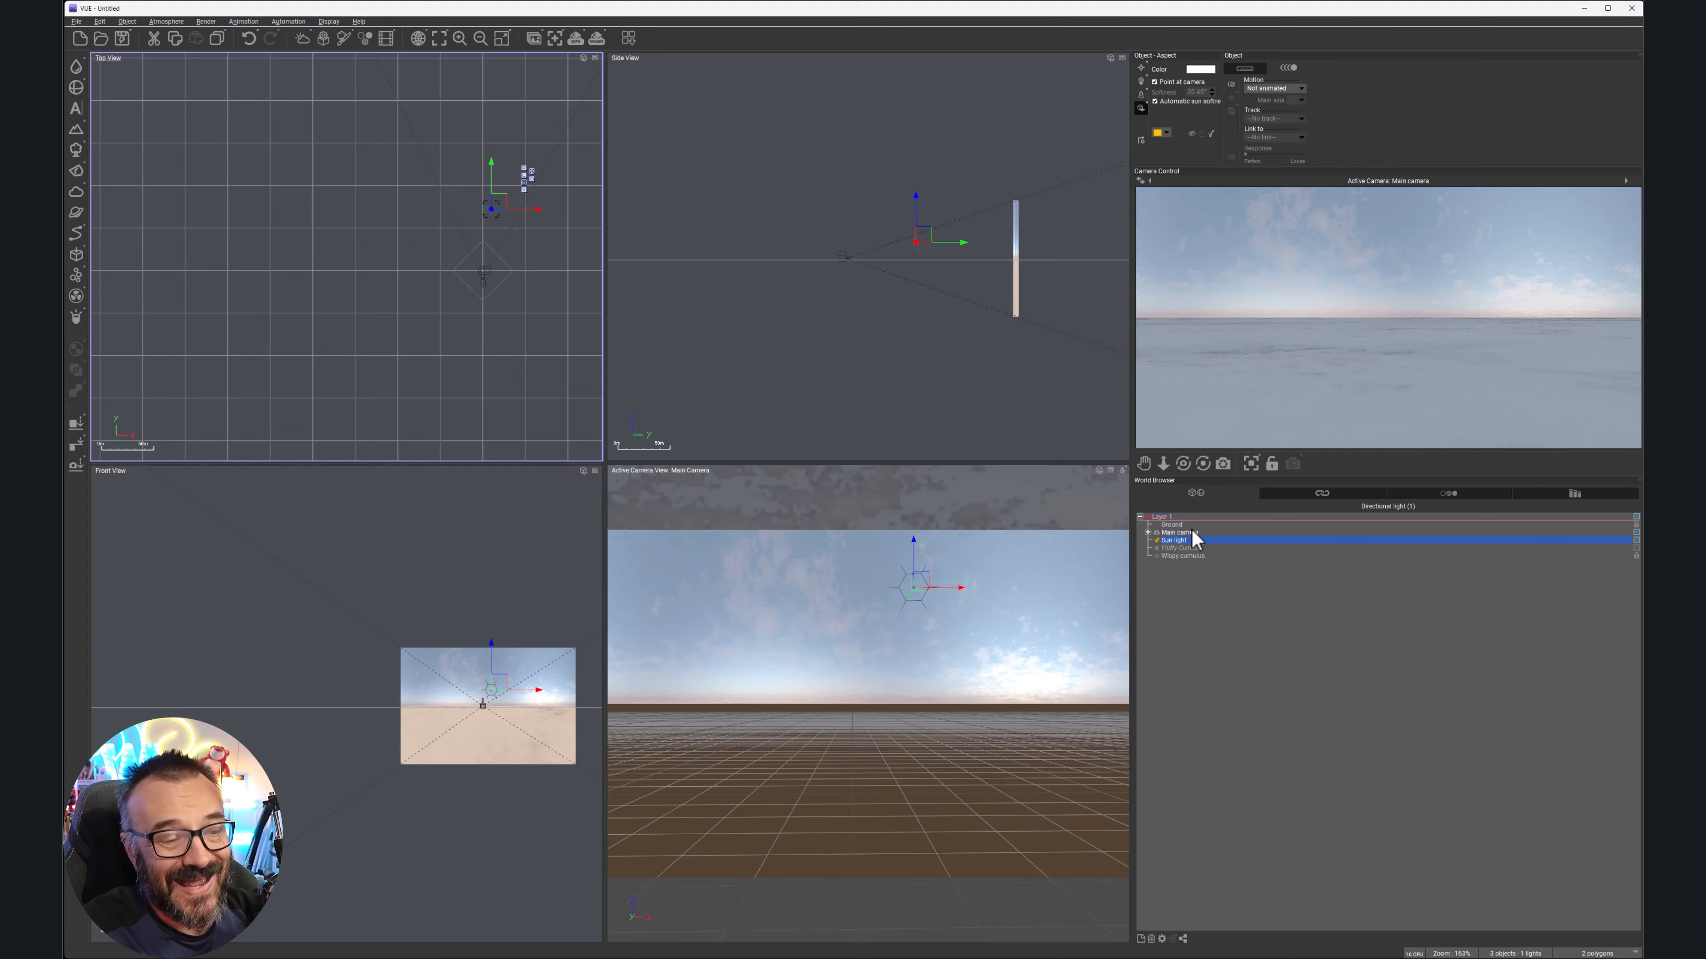
pyautogui.moveTo(443, 312); pyautogui.dragTo(526, 388, button='right')
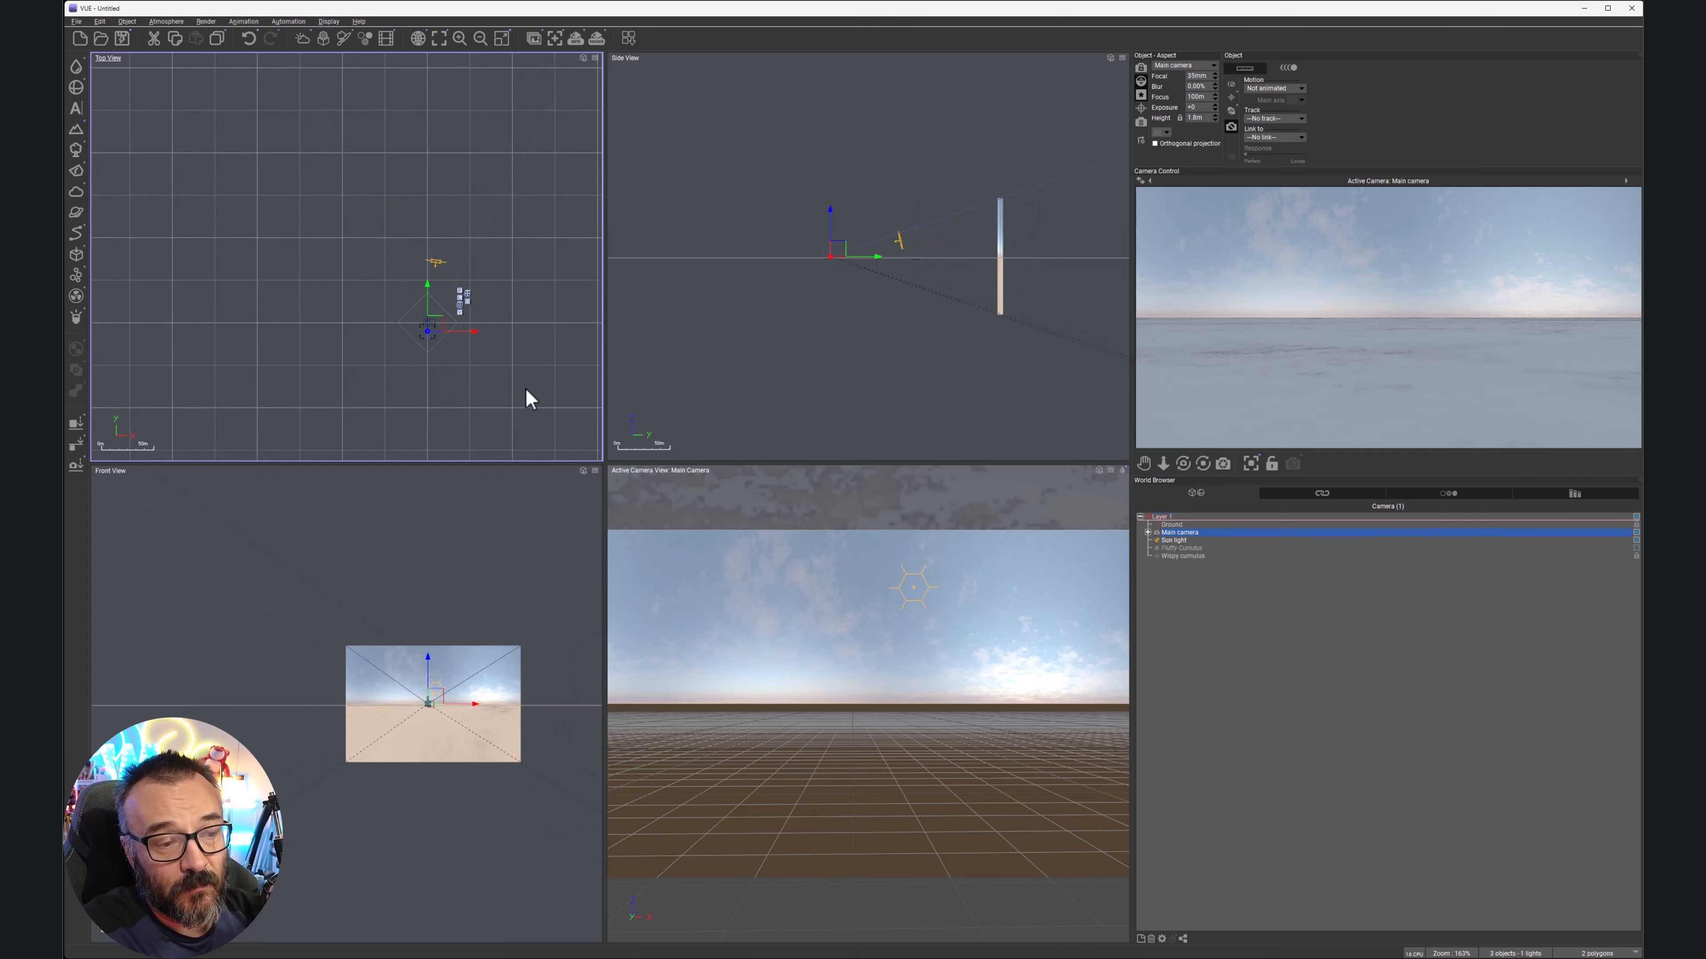
pyautogui.click(439, 341)
pyautogui.click(428, 336)
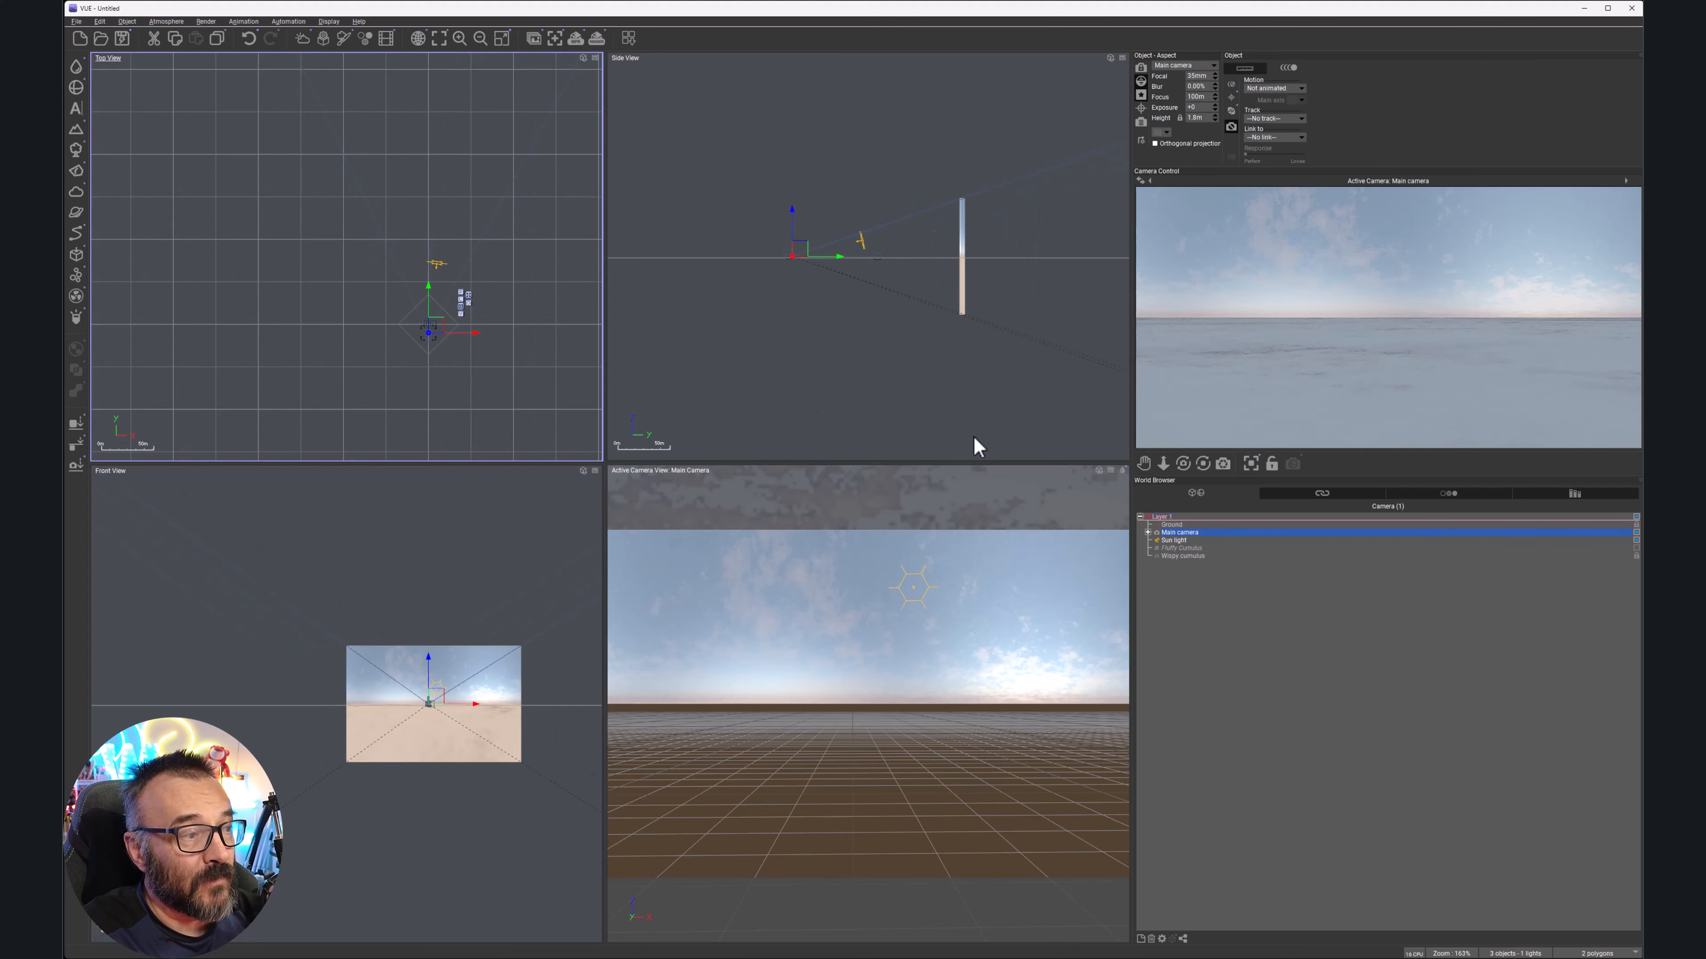
pyautogui.moveTo(1182, 463); pyautogui.dragTo(1145, 445)
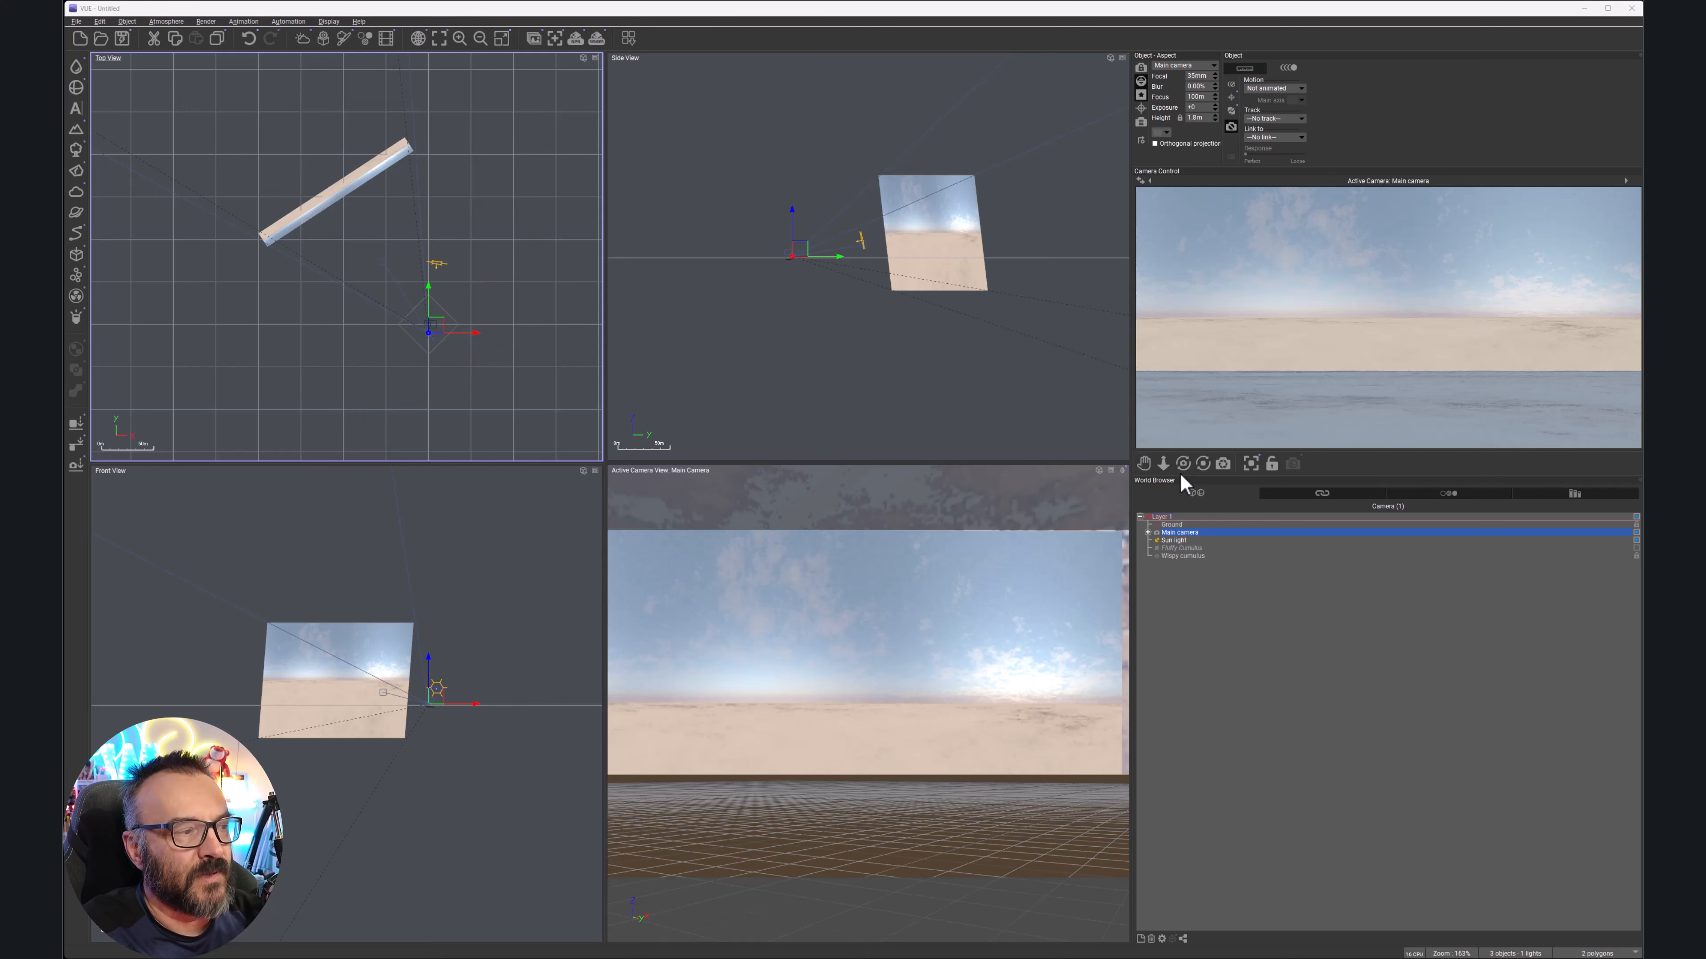
pyautogui.moveTo(1182, 465); pyautogui.dragTo(1185, 479)
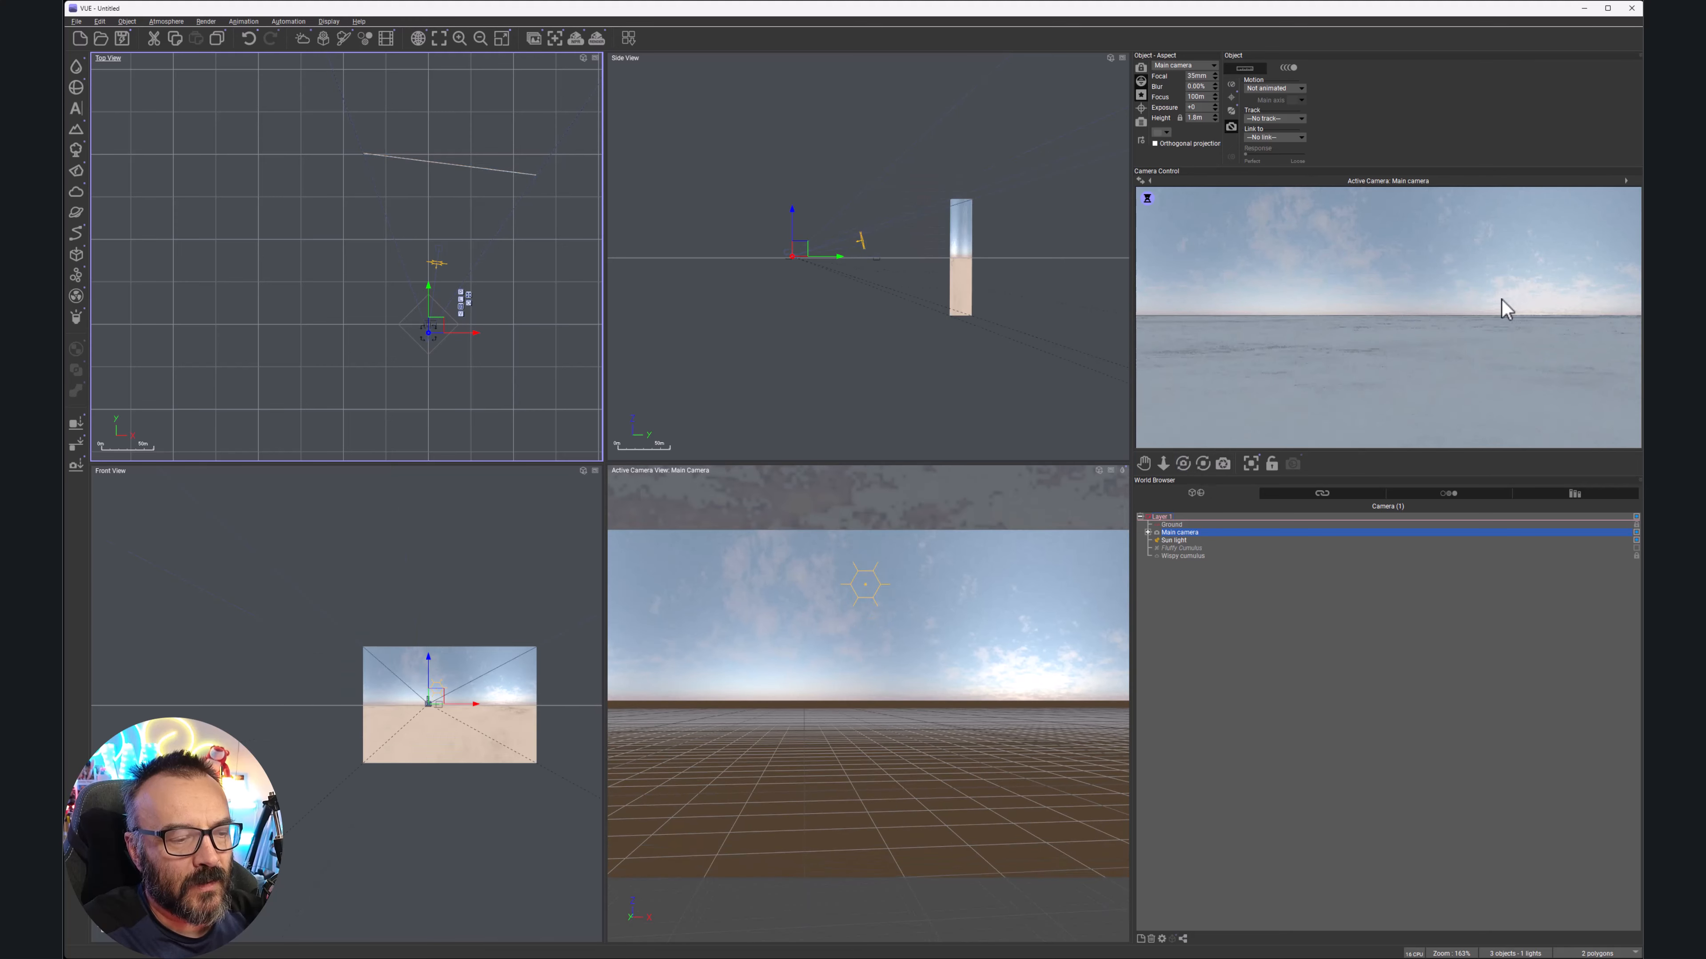